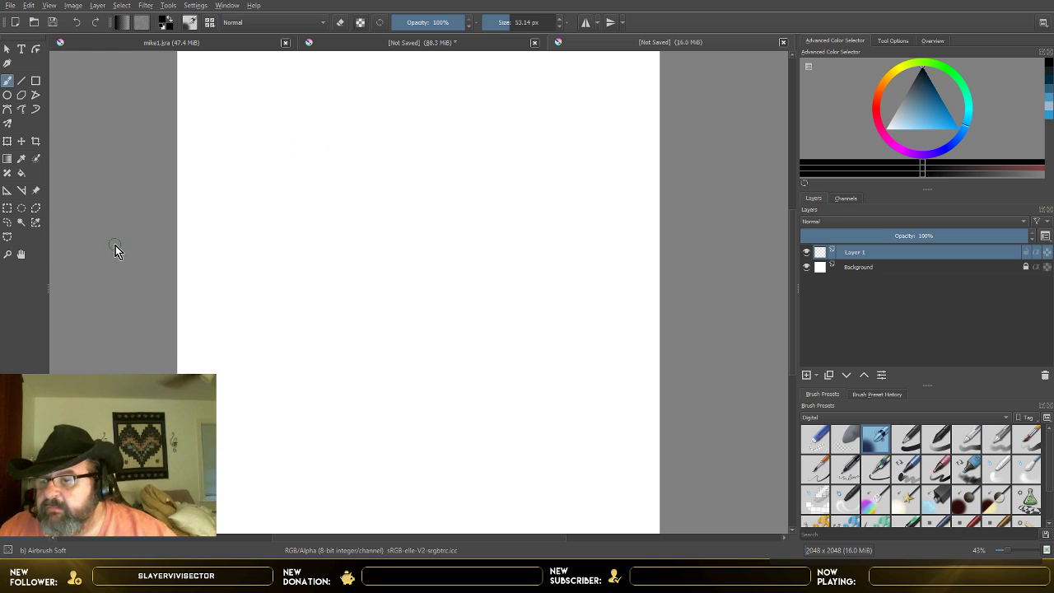
Step: Fill Layer 1 with a golden tan colour using the Fill tool
left_click(21, 173)
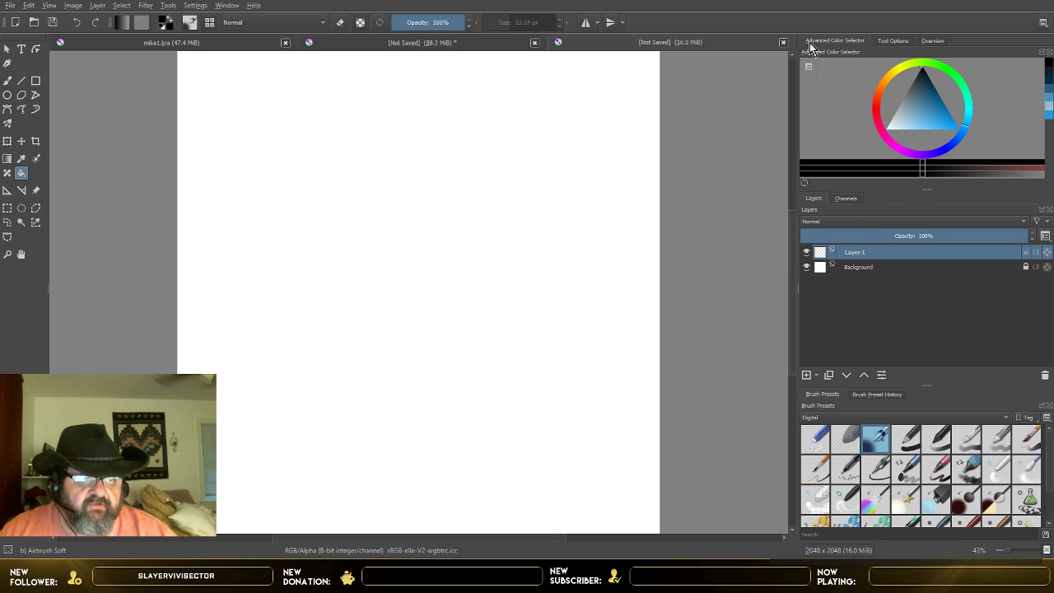
mouse_move(901, 80)
left_mouse_down()
mouse_move(882, 95)
mouse_move(883, 80)
left_mouse_up()
left_click(939, 117)
left_click_drag(941, 124, 920, 123)
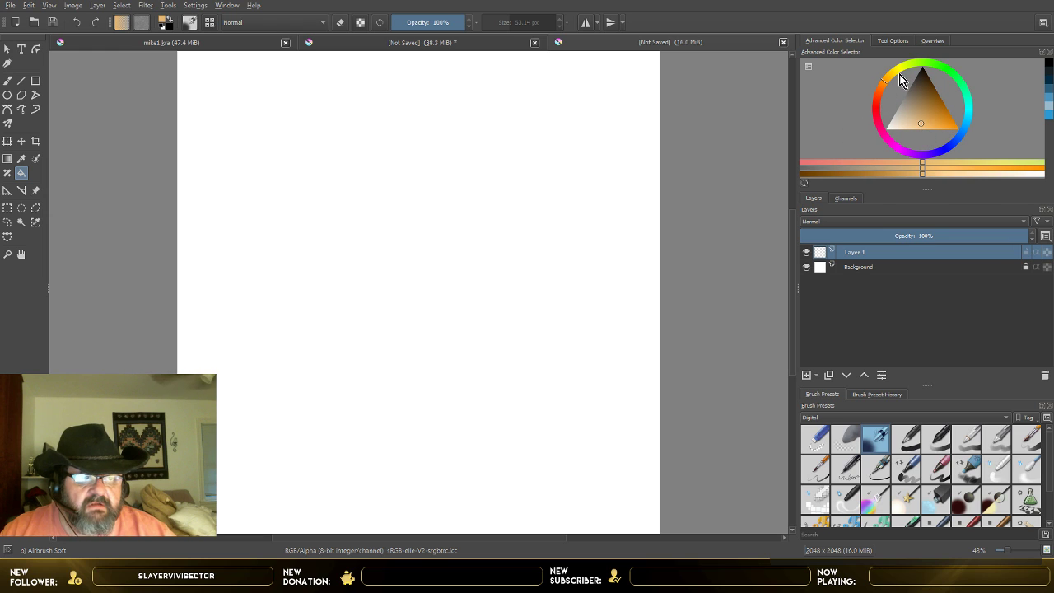
left_click_drag(900, 72, 891, 79)
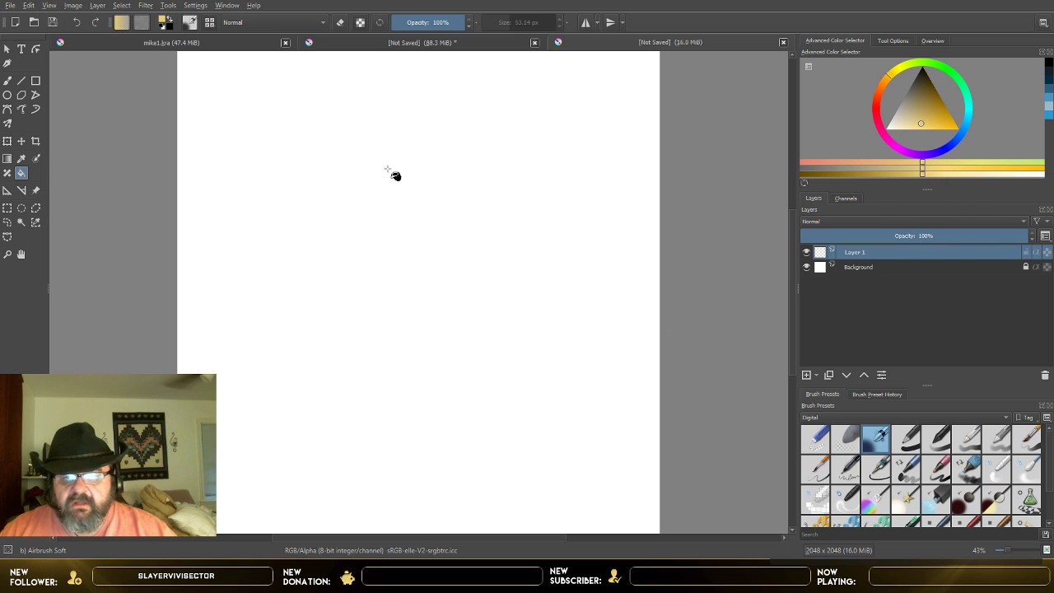
left_click(386, 255)
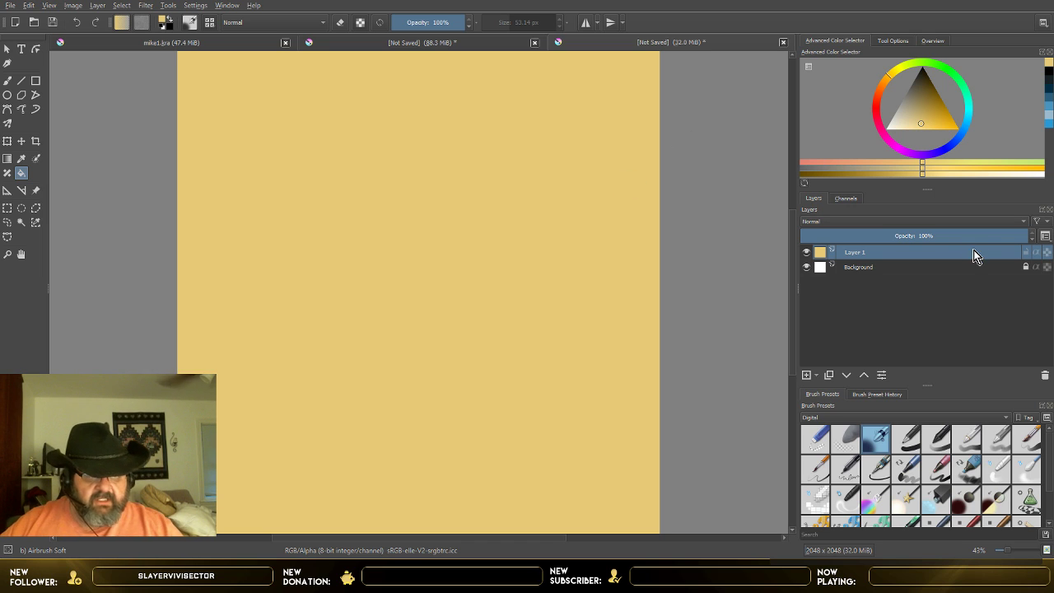
Step: Add a paint layer above the tan fill and ready a dark brown freehand brush with the Pencil-3 Large 4B sketch preset
left_click(807, 376)
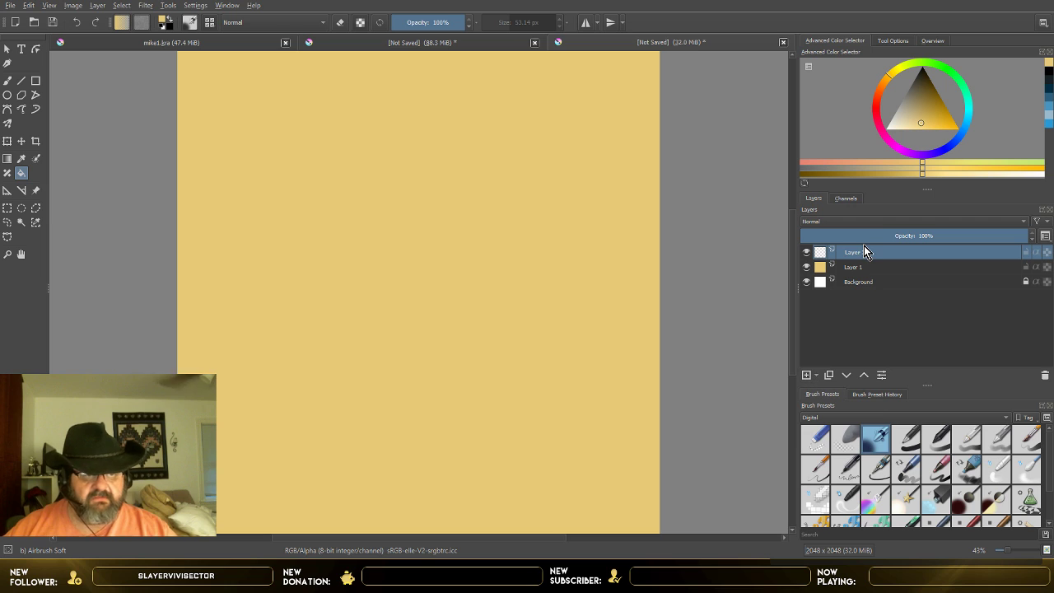
left_click(927, 81)
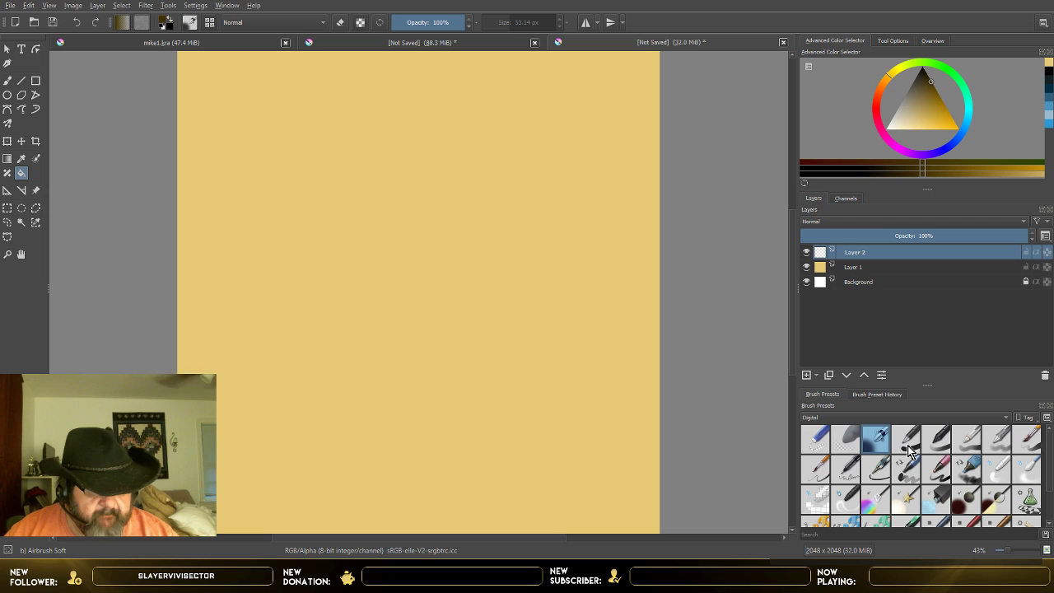
left_click(840, 420)
left_click(857, 485)
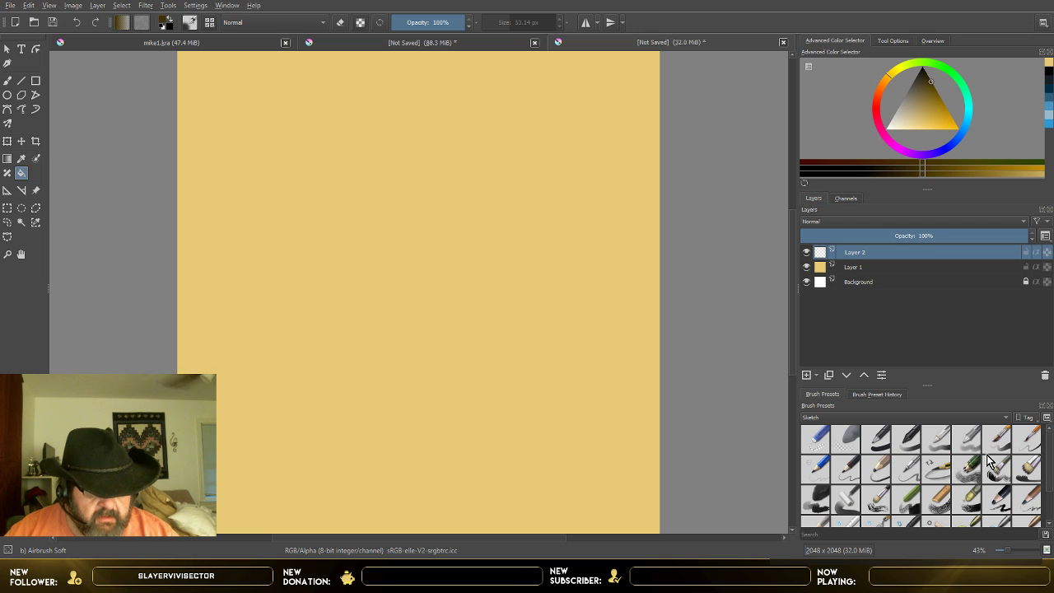
left_click(888, 467)
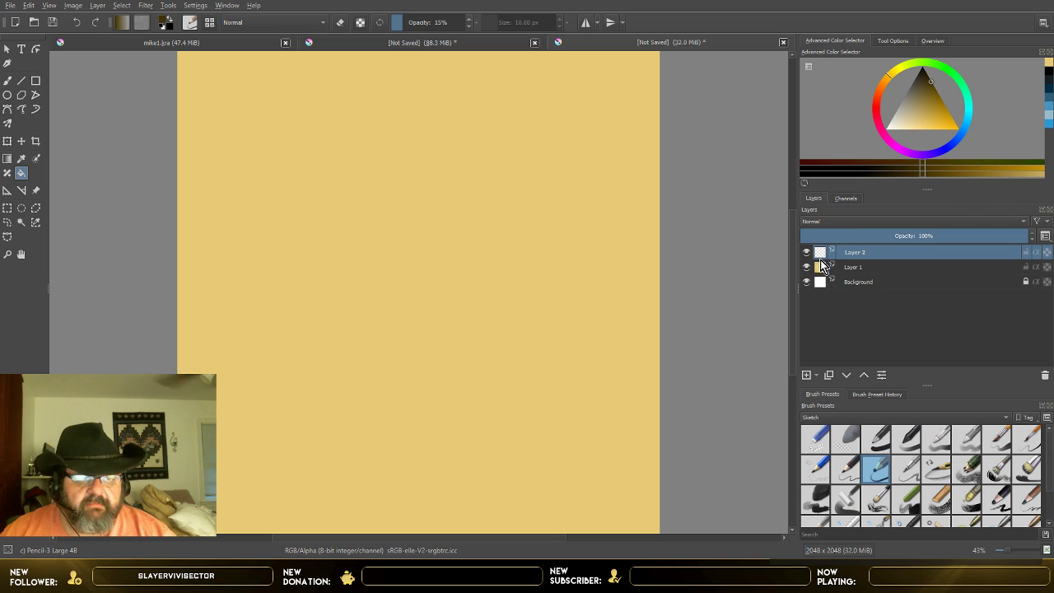
left_click(8, 83)
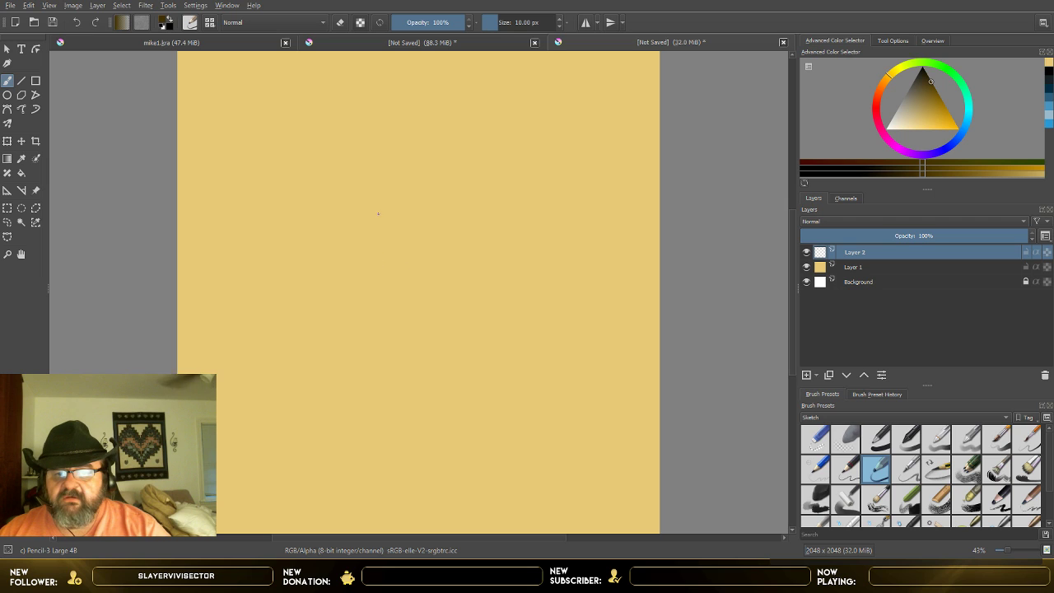
Step: Set the pencil brush to 45% opacity and 7.48 px size, trying it out with test strokes and undoing them
left_click_drag(355, 253, 490, 152)
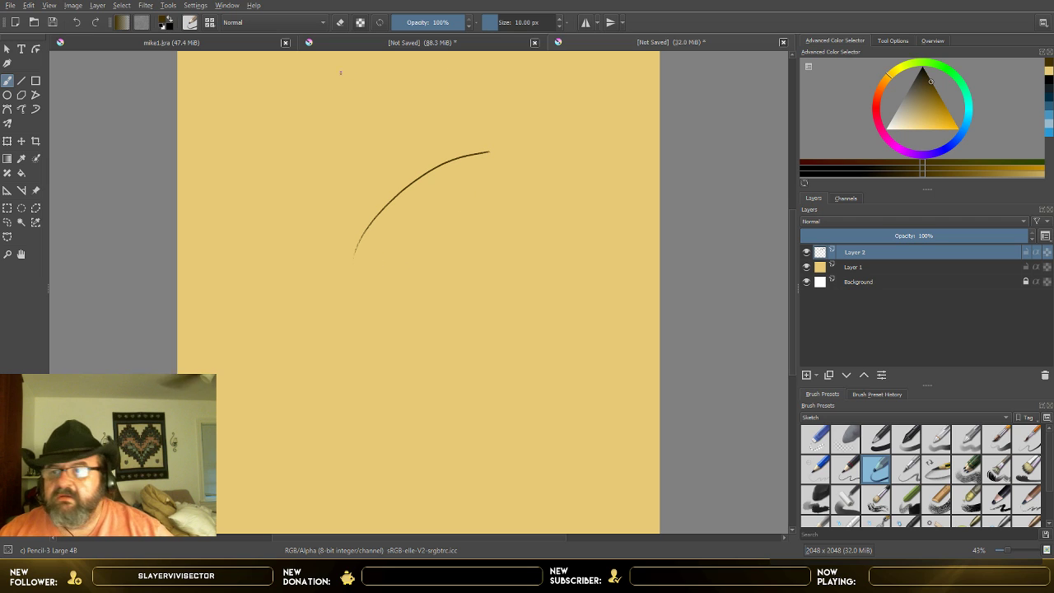
left_click(76, 22)
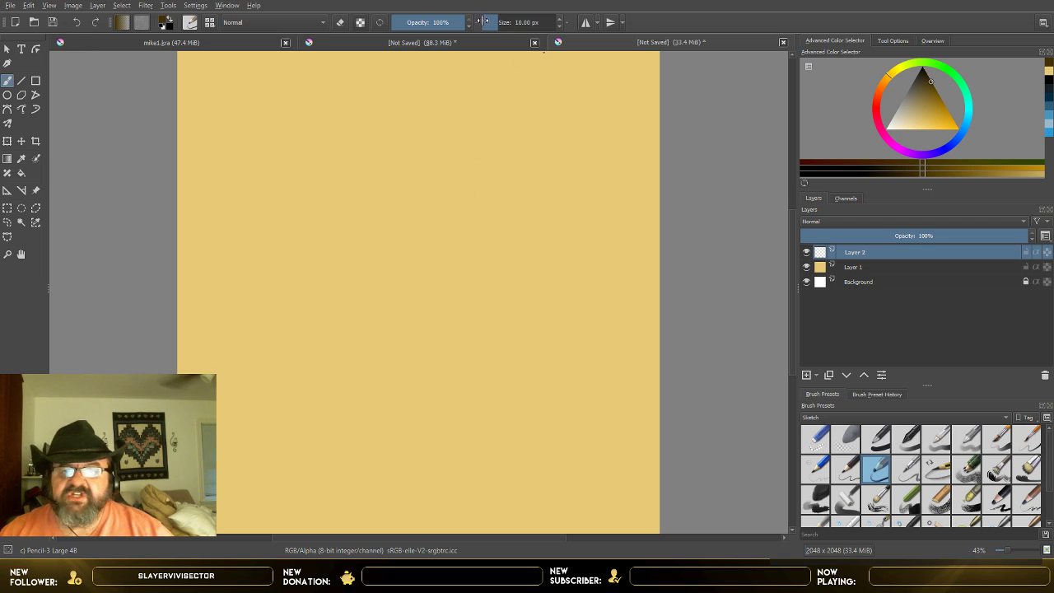
left_click(491, 22)
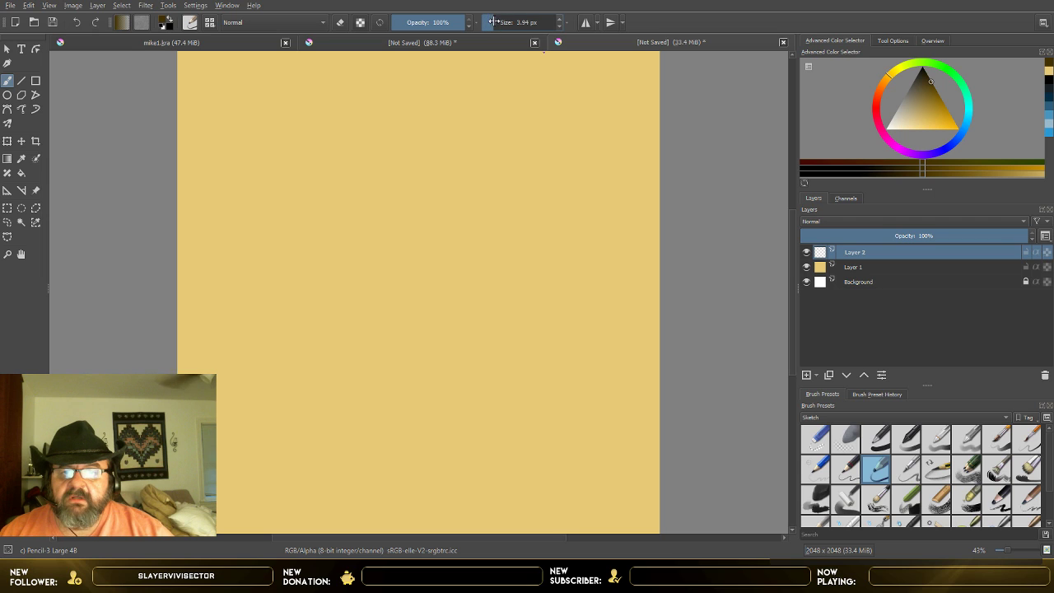
left_click(494, 23)
left_click(426, 22)
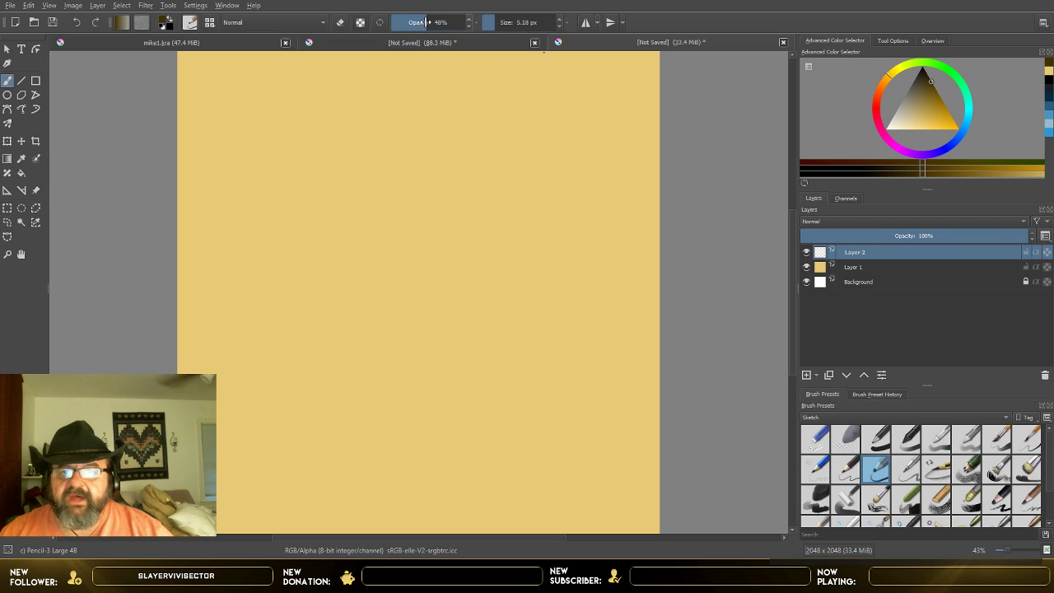
left_click(425, 22)
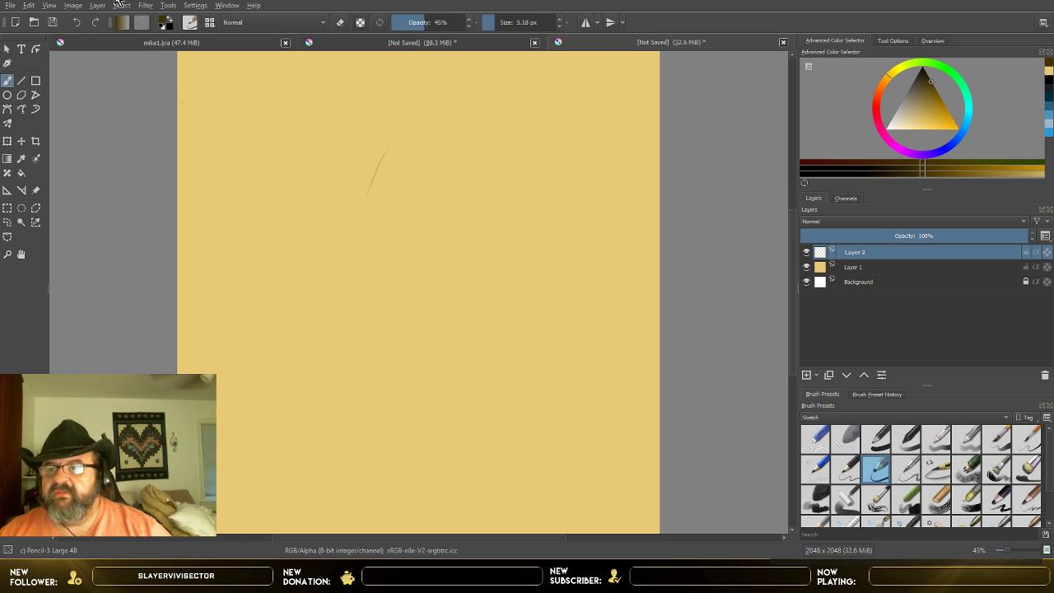
left_click(76, 22)
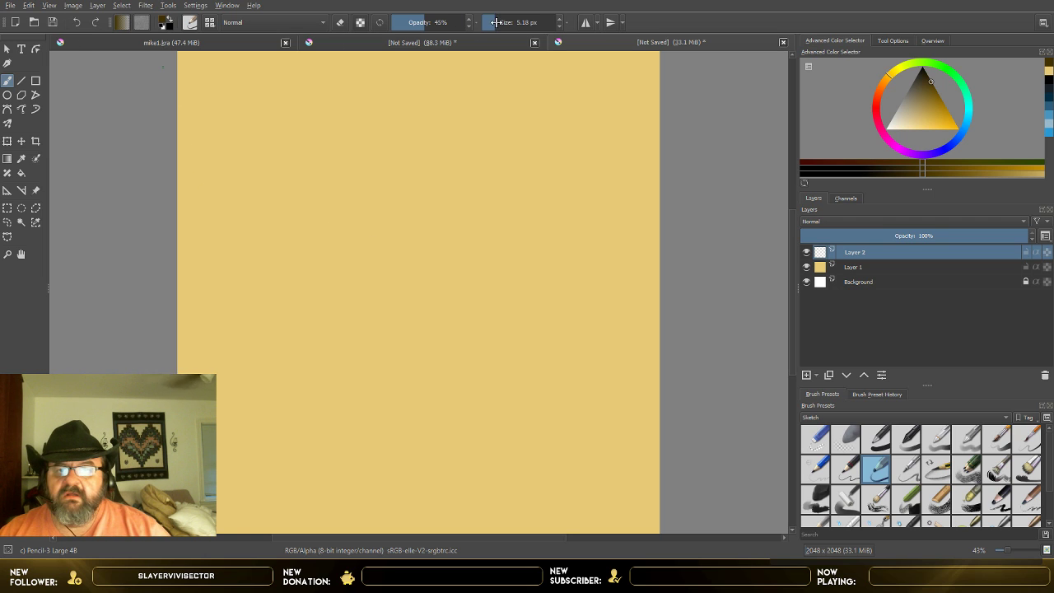
left_click_drag(496, 22, 498, 22)
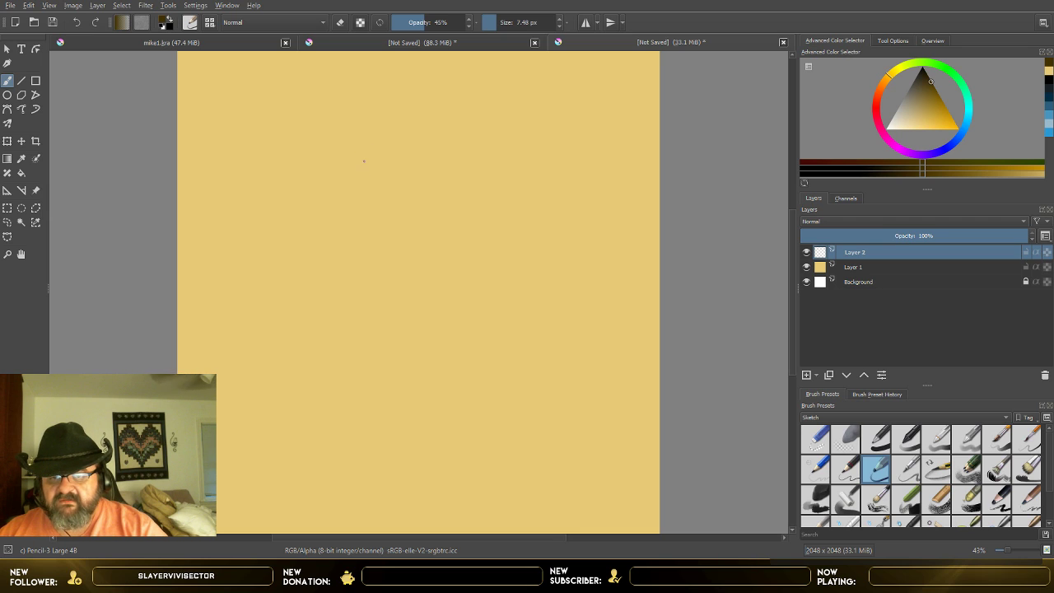
Step: Sketch a rough oval head with a small jaw shape in the upper middle of the canvas
mouse_move(363, 147)
left_mouse_down()
mouse_move(391, 219)
mouse_move(373, 207)
mouse_move(372, 148)
mouse_move(416, 151)
mouse_move(415, 219)
mouse_move(393, 223)
mouse_move(421, 192)
left_mouse_up()
left_click_drag(408, 148, 382, 158)
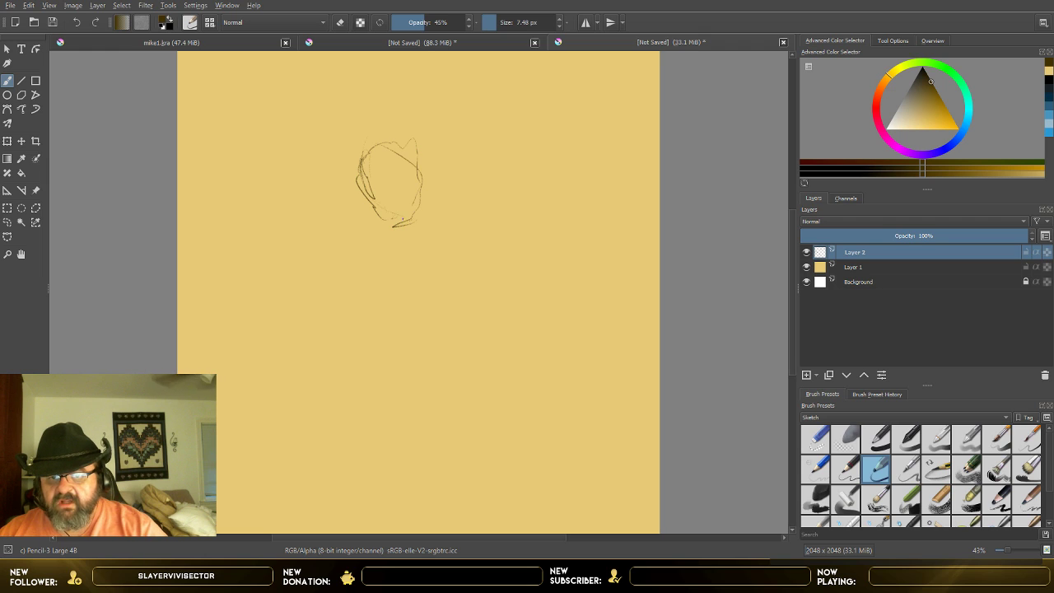
left_click_drag(386, 217, 363, 174)
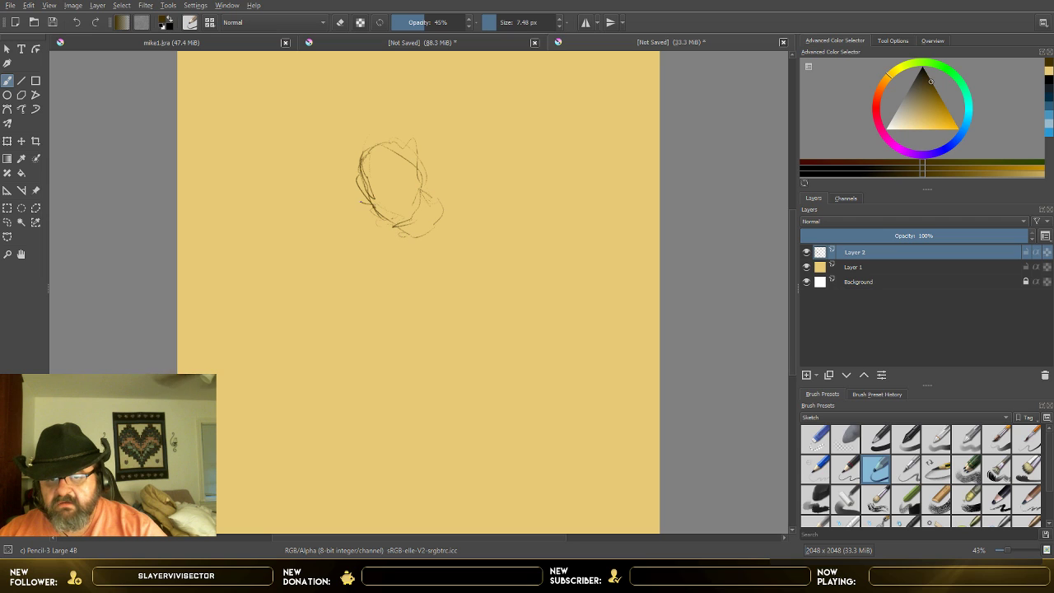
Step: Sketch the upper contours of the shoulders and outstretched arms on both sides of the head
left_click_drag(354, 203, 294, 200)
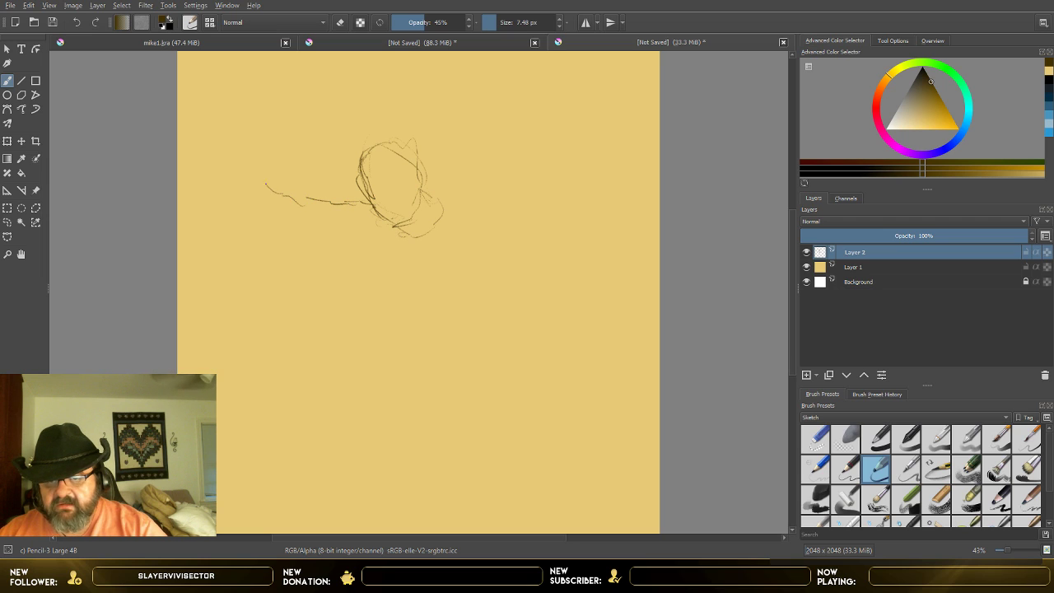
mouse_move(368, 199)
left_mouse_down()
mouse_move(312, 195)
mouse_move(231, 226)
mouse_move(245, 219)
mouse_move(232, 236)
left_mouse_up()
left_click_drag(227, 238, 241, 250)
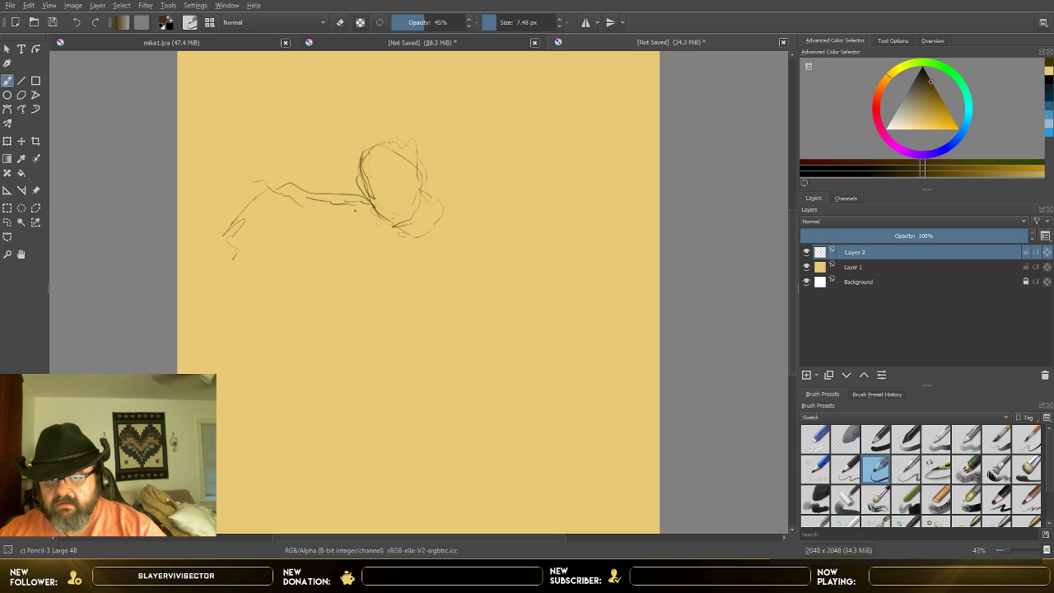
mouse_move(462, 196)
left_mouse_down()
mouse_move(566, 155)
mouse_move(611, 168)
left_mouse_up()
mouse_move(499, 183)
left_mouse_down()
mouse_move(535, 161)
mouse_move(581, 181)
mouse_move(631, 240)
mouse_move(617, 257)
left_mouse_up()
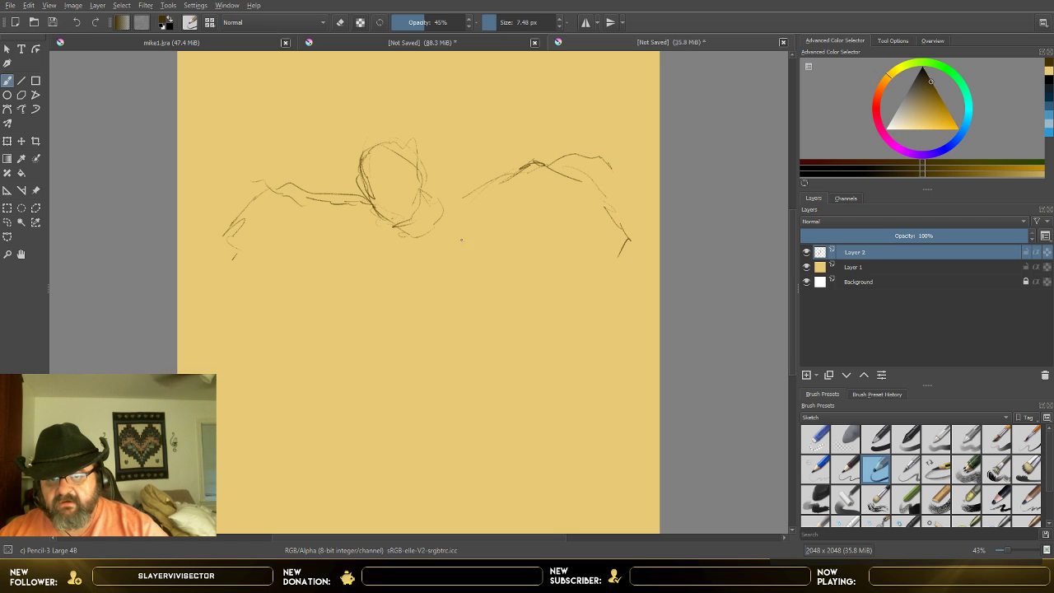
Step: Sketch the left side of the torso down to the waist and add strokes along the underside of the left arm
mouse_move(342, 252)
left_mouse_down()
mouse_move(369, 312)
mouse_move(423, 336)
mouse_move(402, 350)
left_mouse_up()
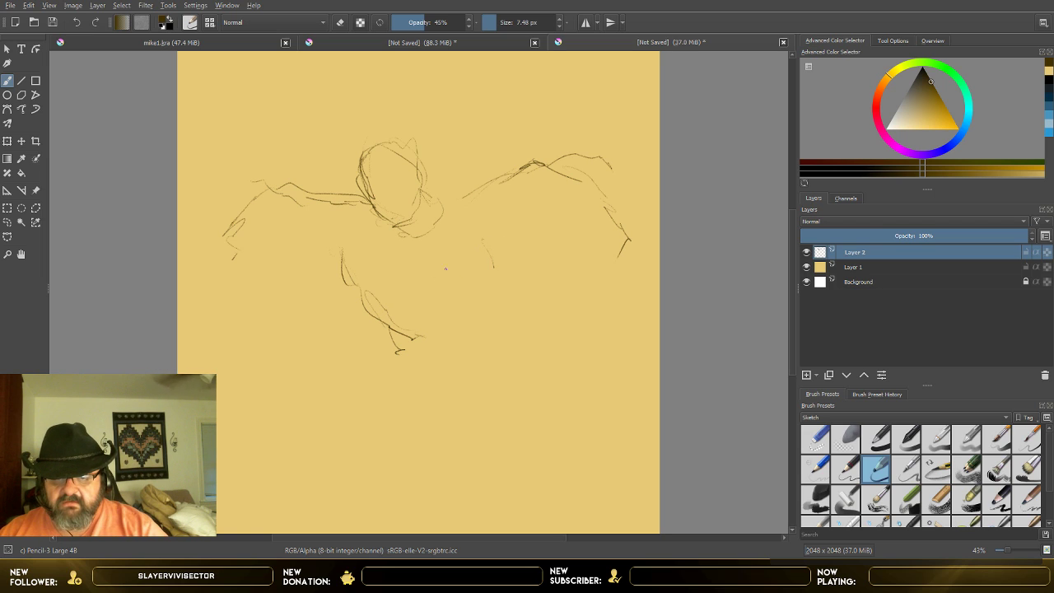
left_click_drag(377, 275, 396, 329)
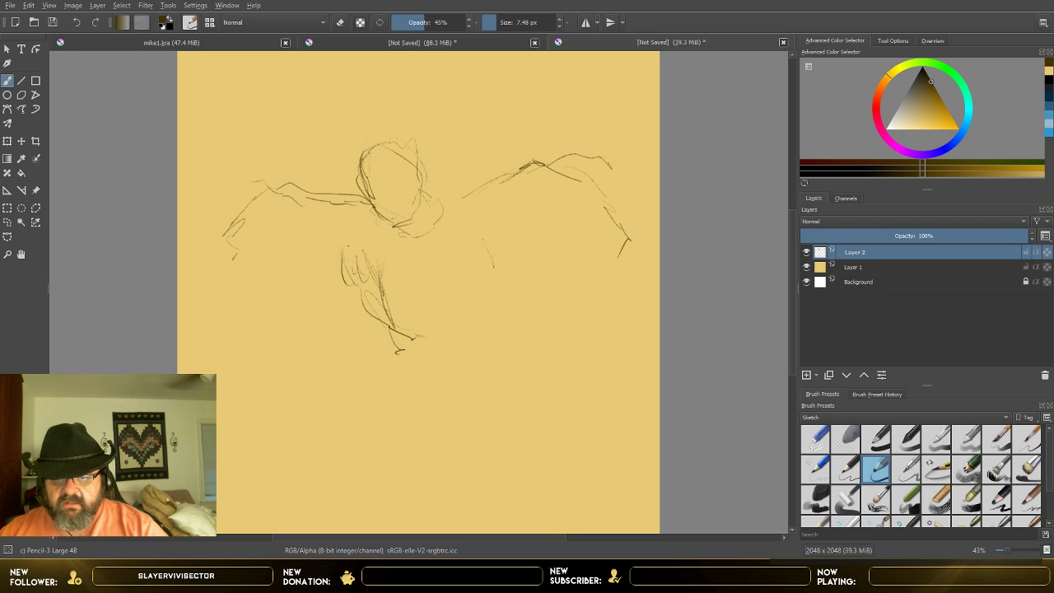
mouse_move(290, 209)
left_mouse_down()
mouse_move(298, 229)
mouse_move(260, 257)
left_mouse_up()
left_click_drag(253, 210, 231, 265)
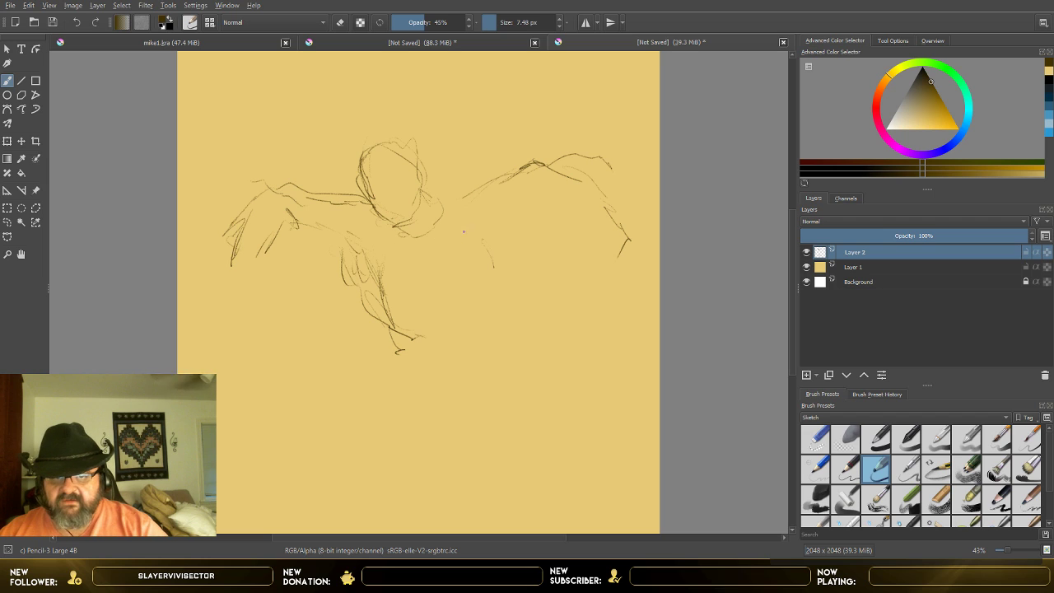
Step: Sketch the underside and hand of the raised right arm, and add short strokes near the left hand
left_click_drag(484, 238, 543, 186)
mouse_move(543, 189)
left_mouse_down()
mouse_move(542, 209)
mouse_move(560, 222)
left_mouse_up()
left_click_drag(548, 165, 580, 204)
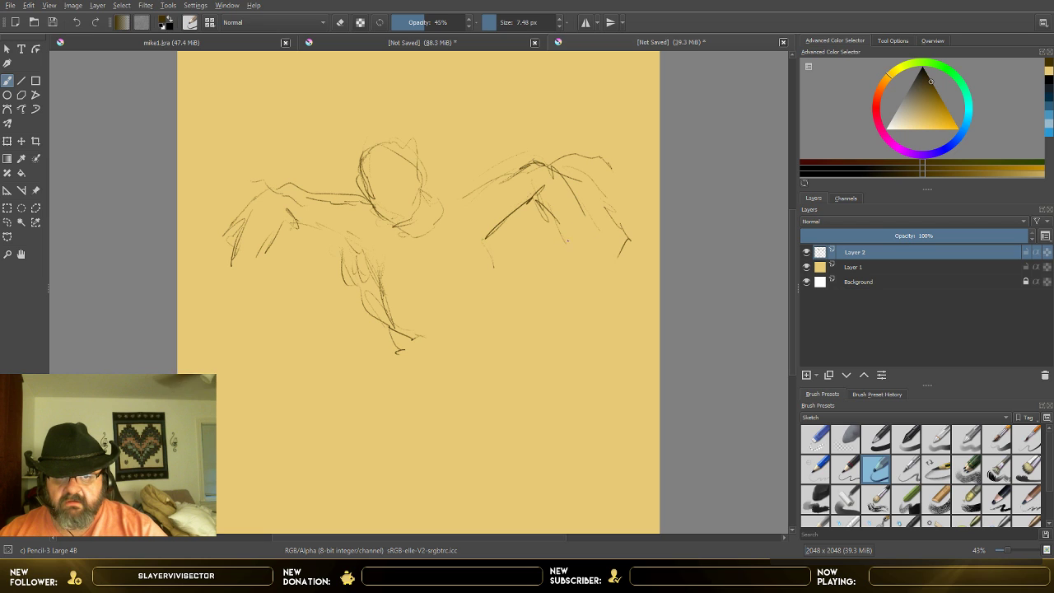
left_click_drag(587, 217, 613, 226)
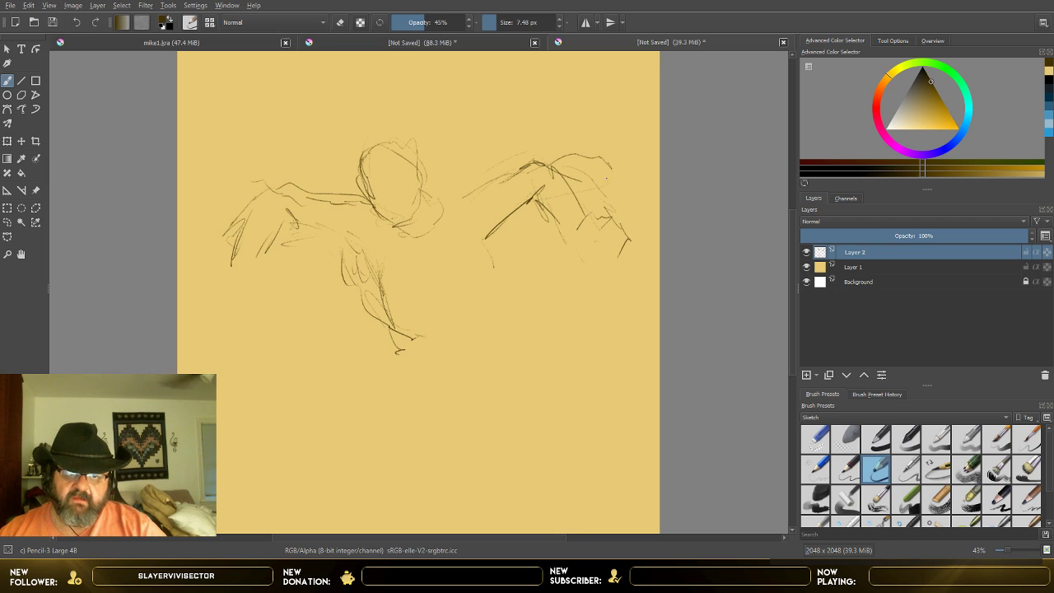
left_click_drag(535, 204, 610, 175)
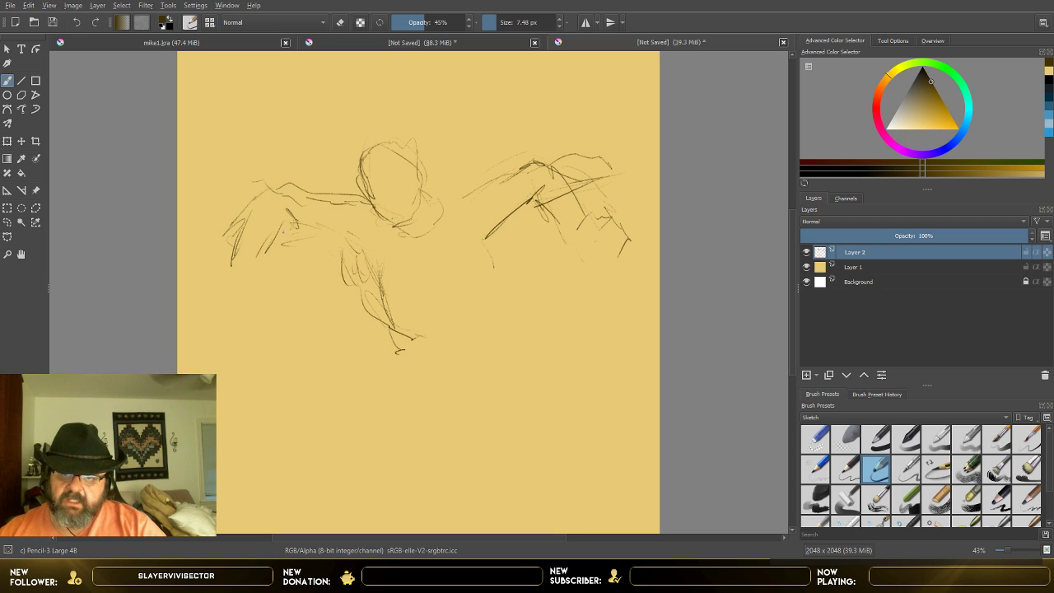
left_click_drag(282, 231, 317, 236)
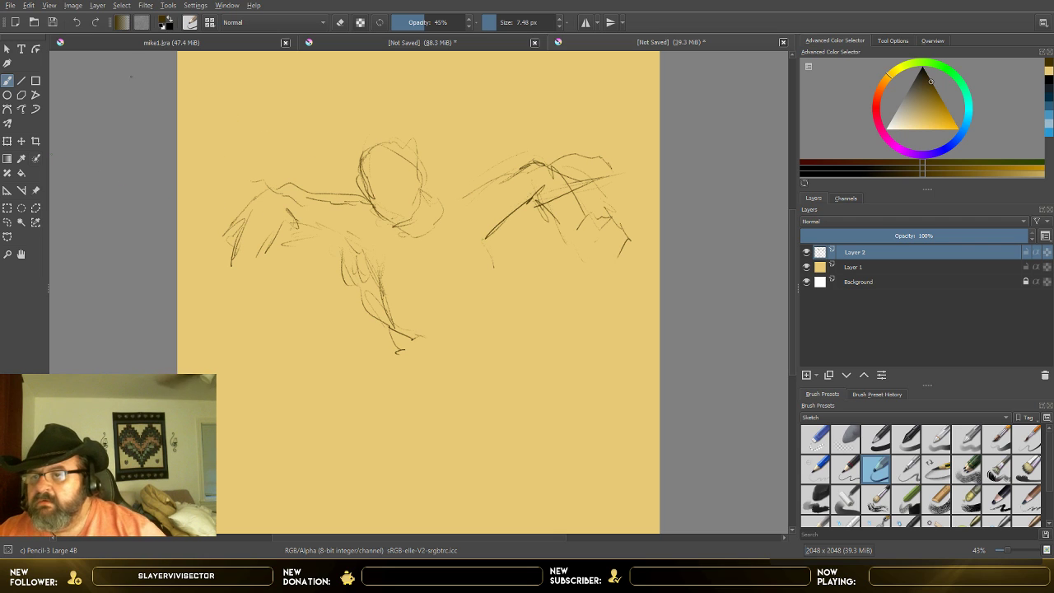
Step: Draw a long straight diagonal across the figure from the left hand to the right hand, plus shorter parallel lines below it, with the Line tool
left_click(21, 81)
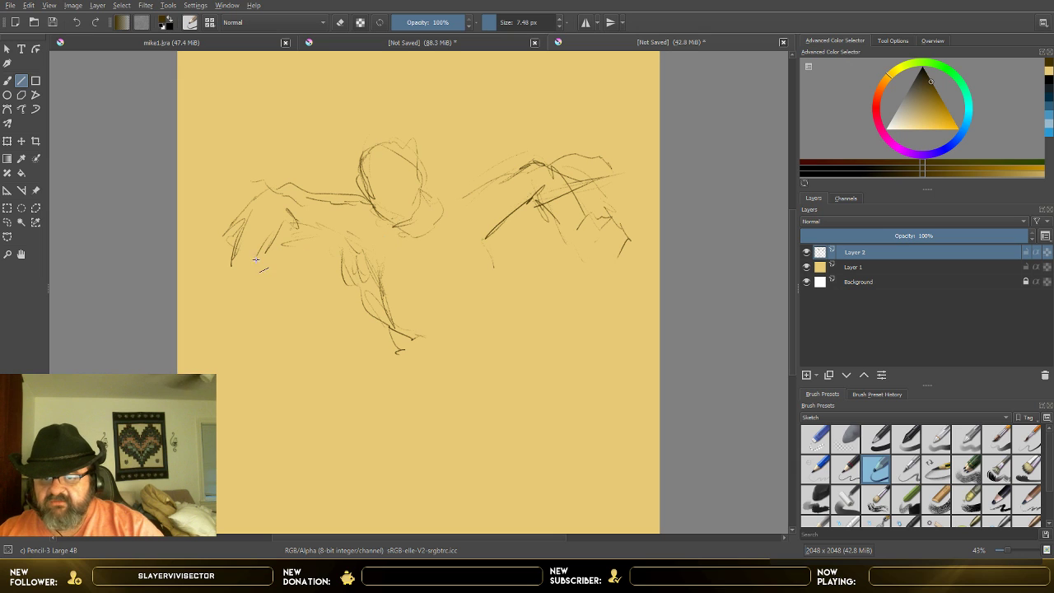
left_click_drag(255, 261, 641, 160)
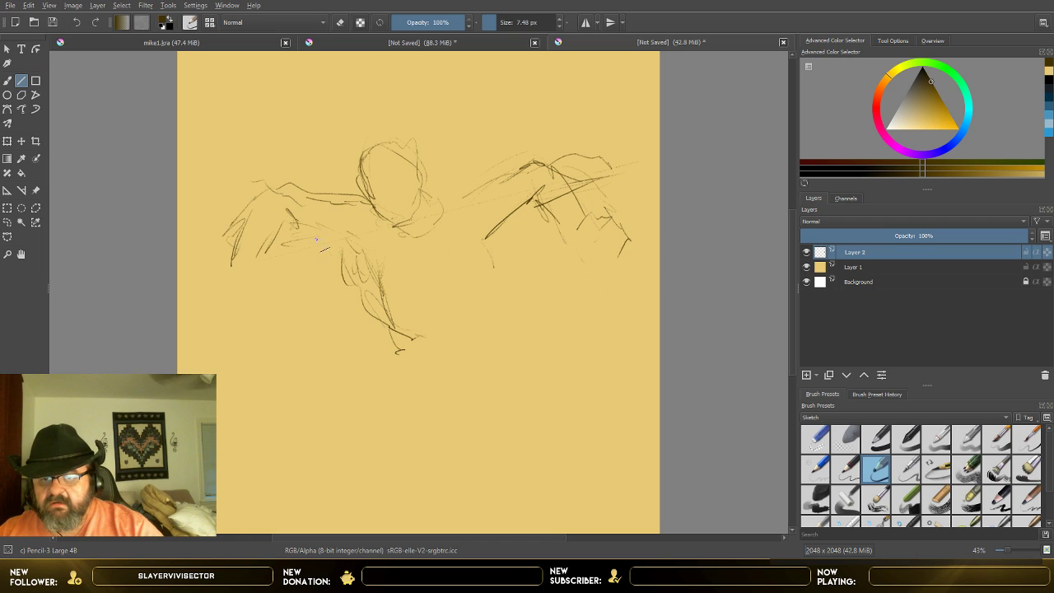
left_click_drag(285, 246, 632, 168)
left_click_drag(499, 228, 643, 195)
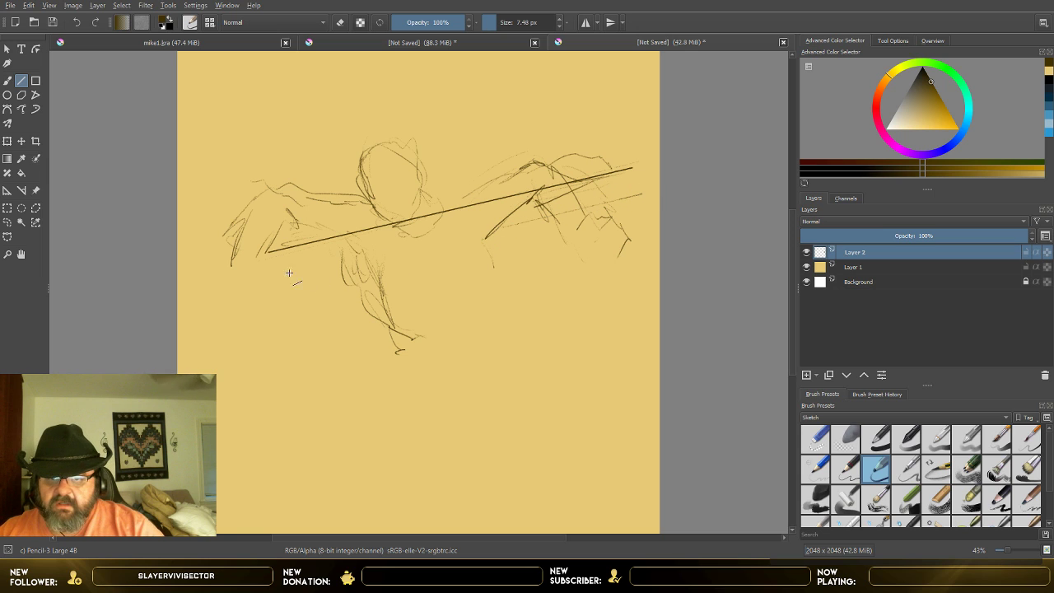
left_click_drag(276, 280, 370, 256)
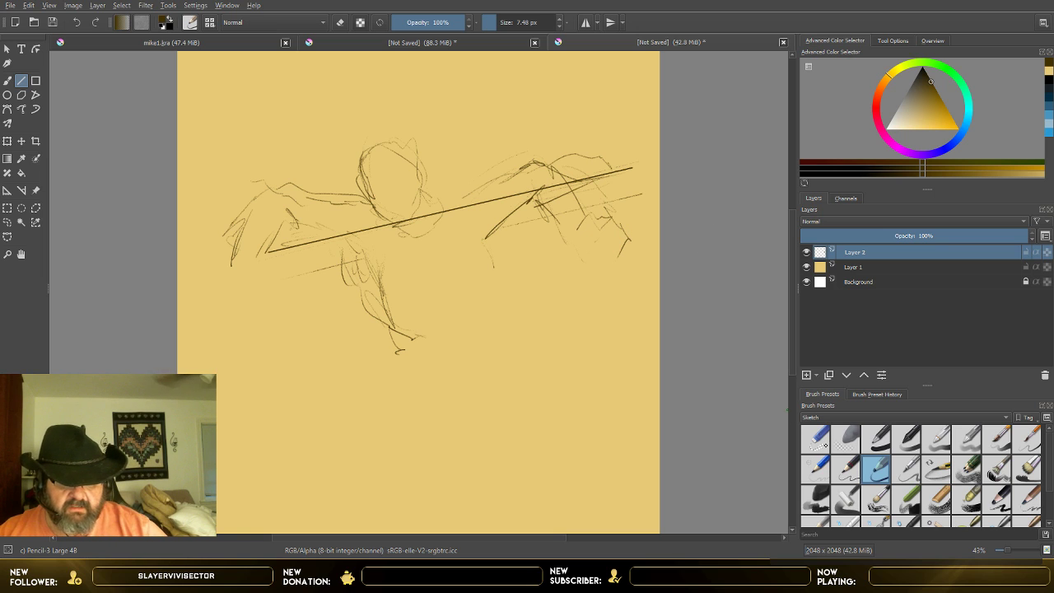
Step: Erase the middle of the long diagonal between the two arms with the Eraser Small brush at about 56 px and 100% opacity
left_click(817, 440)
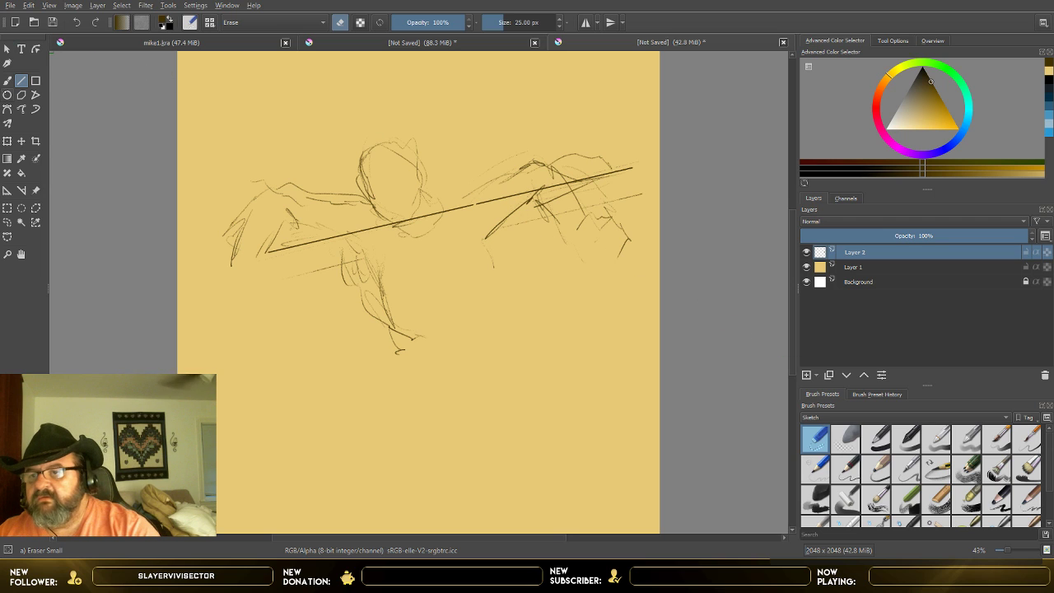
left_click(8, 81)
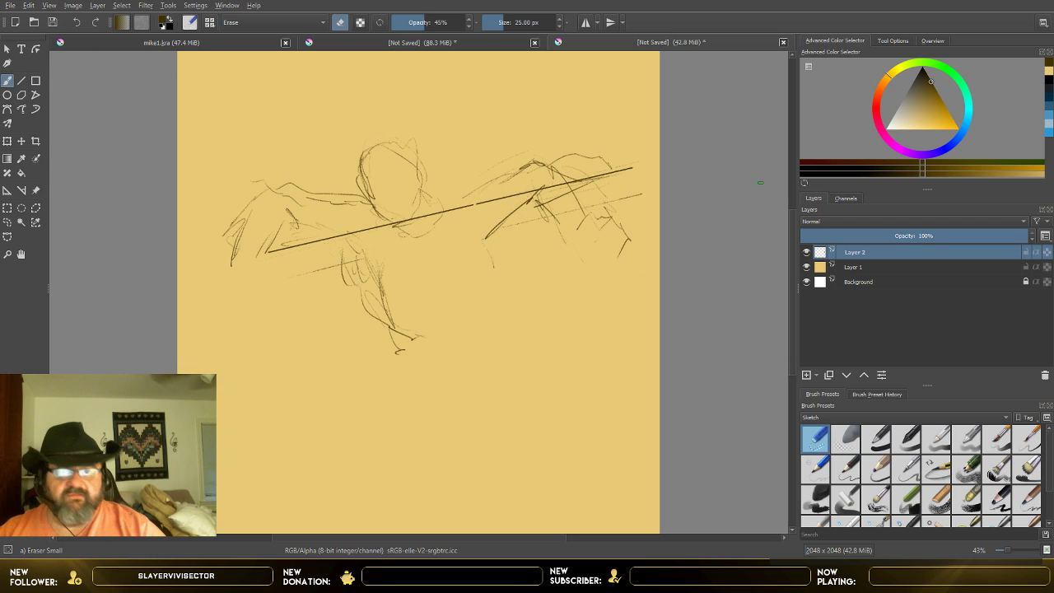
left_click(511, 24)
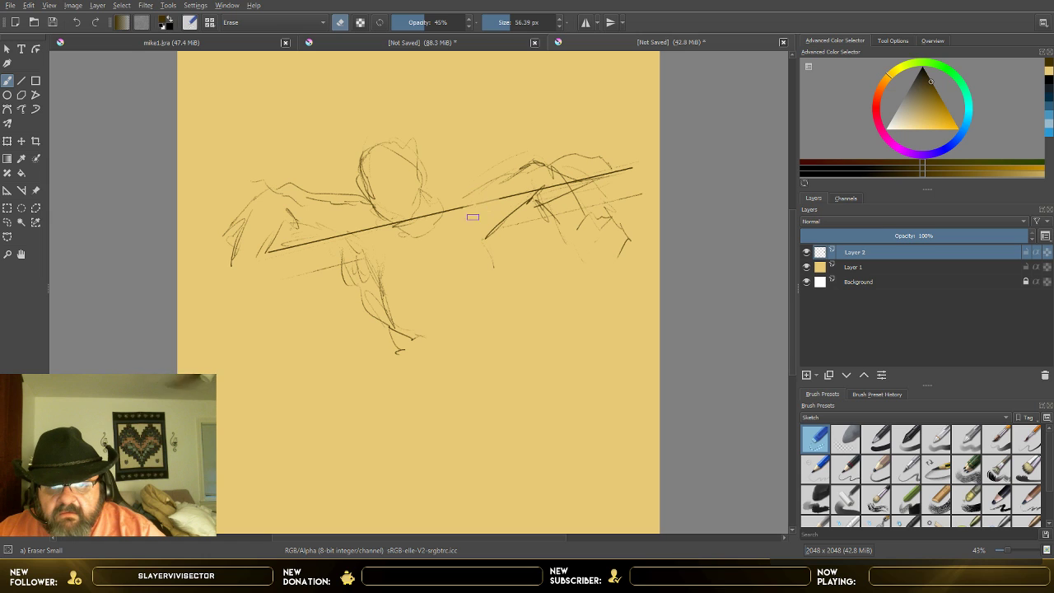
left_click(452, 19)
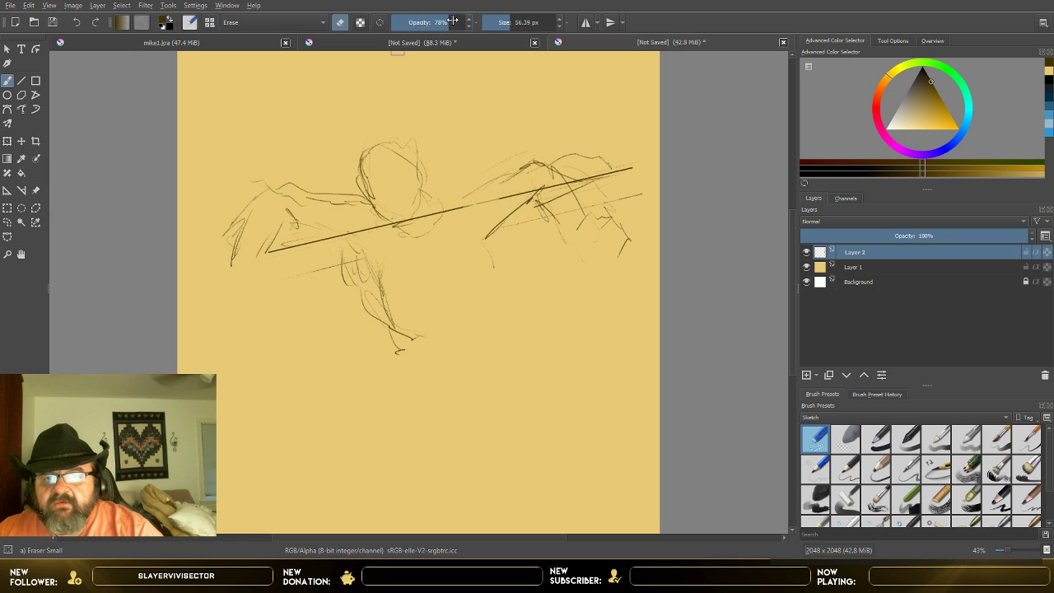
left_click_drag(452, 20, 476, 21)
mouse_move(494, 200)
left_mouse_down()
mouse_move(460, 212)
mouse_move(531, 190)
left_mouse_up()
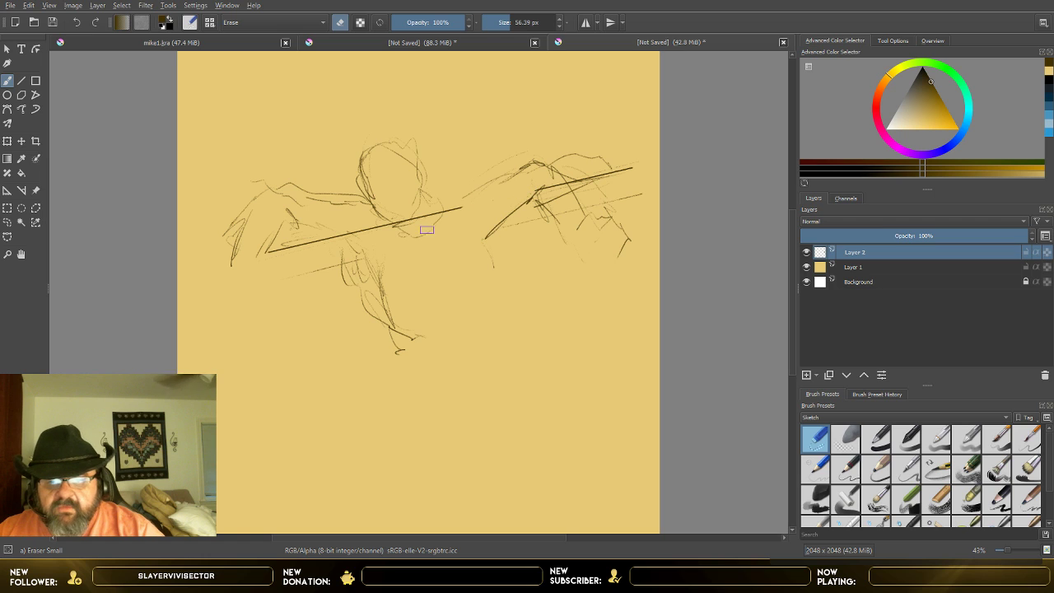
mouse_move(376, 232)
left_mouse_down()
mouse_move(359, 229)
mouse_move(368, 236)
mouse_move(459, 208)
mouse_move(444, 211)
left_mouse_up()
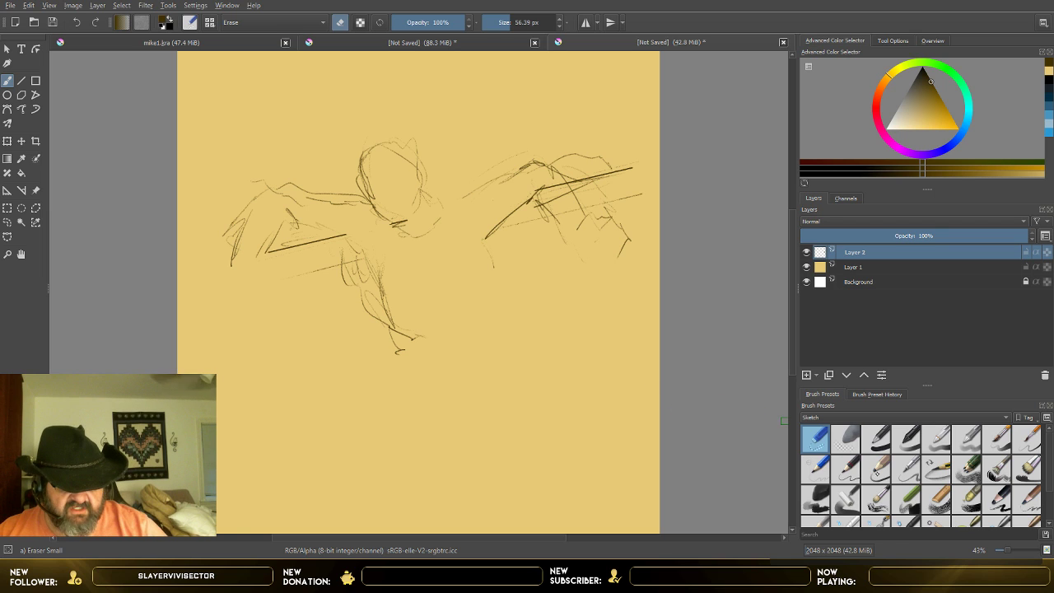
Step: Switch back to the Pencil-3 Large 4B brush and add strokes at the left wrist and the left side of the waist
key("slash")
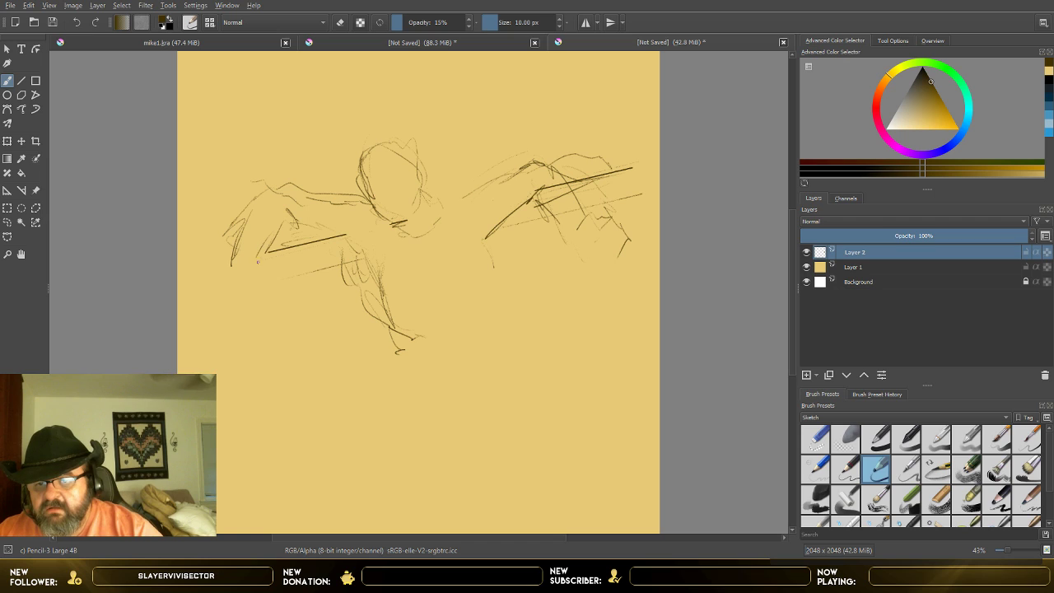
mouse_move(253, 260)
left_mouse_down()
mouse_move(222, 269)
mouse_move(251, 264)
mouse_move(252, 275)
left_mouse_up()
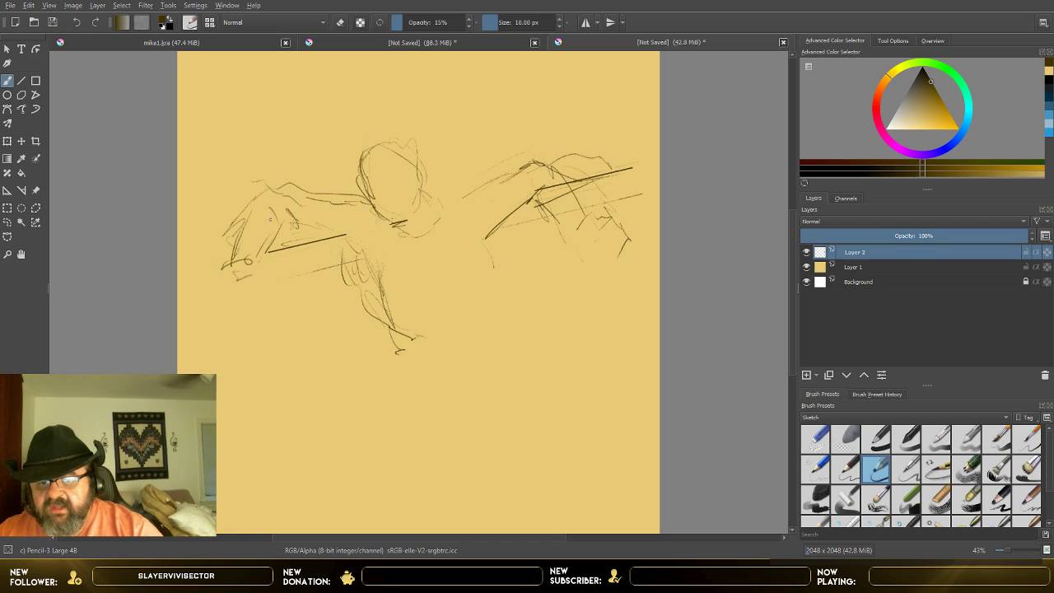
left_click_drag(396, 336, 415, 364)
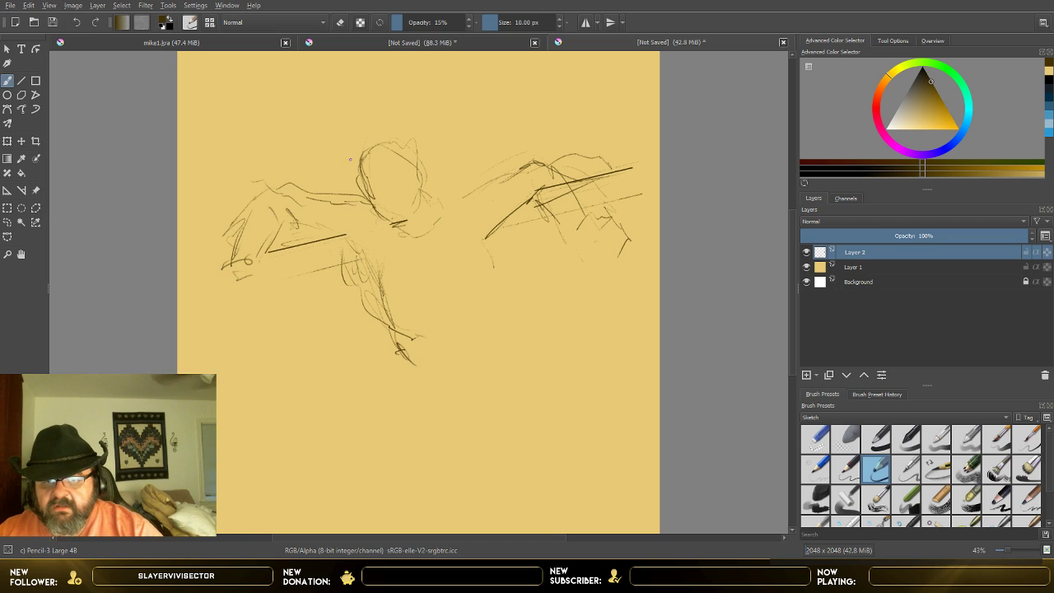
Step: Restate the head outline with loose pencil strokes around both sides, the chin and the crown
left_click_drag(361, 156, 375, 211)
mouse_move(374, 216)
left_mouse_down()
mouse_move(432, 232)
mouse_move(424, 211)
left_mouse_up()
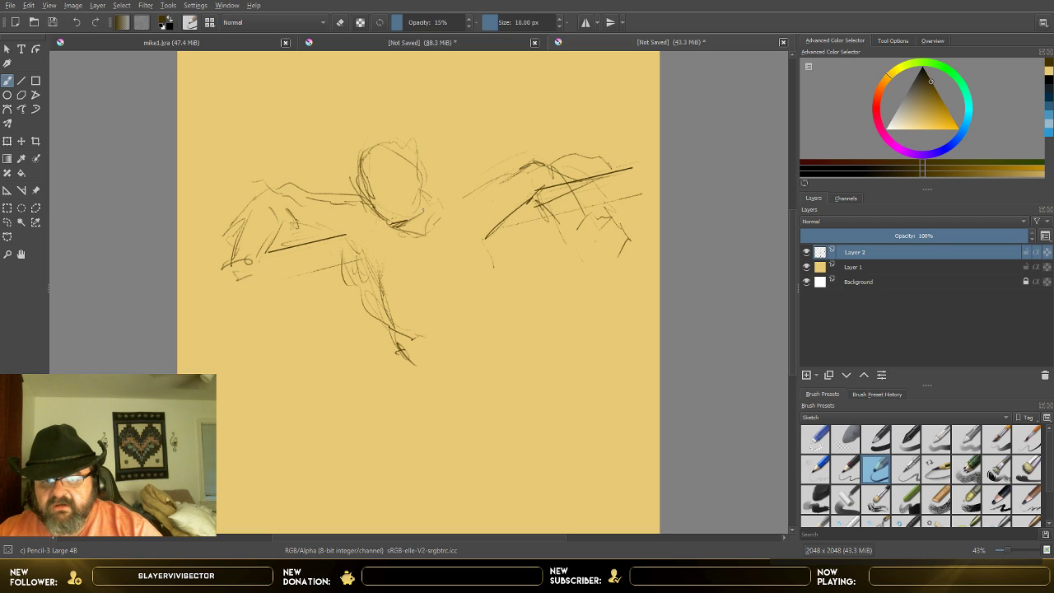
left_click_drag(426, 171, 429, 209)
mouse_move(369, 145)
left_mouse_down()
mouse_move(410, 133)
mouse_move(353, 173)
left_mouse_up()
mouse_move(382, 133)
left_mouse_down()
mouse_move(418, 152)
mouse_move(425, 181)
left_mouse_up()
Step: Sketch the centre line of the chest and the right side of the torso below the armpit
left_click_drag(412, 251, 419, 280)
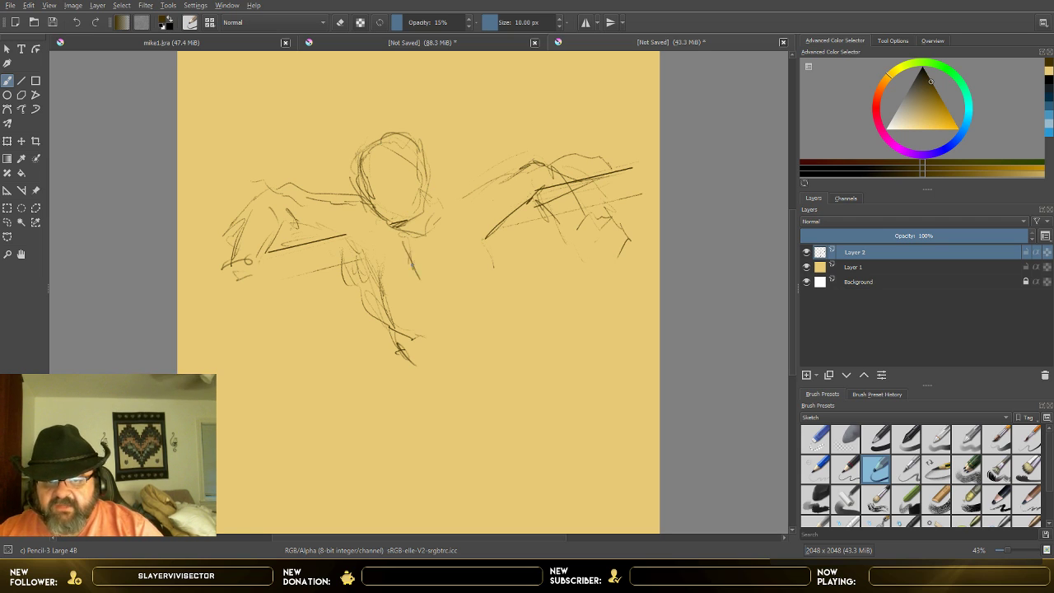
left_click_drag(413, 238, 424, 326)
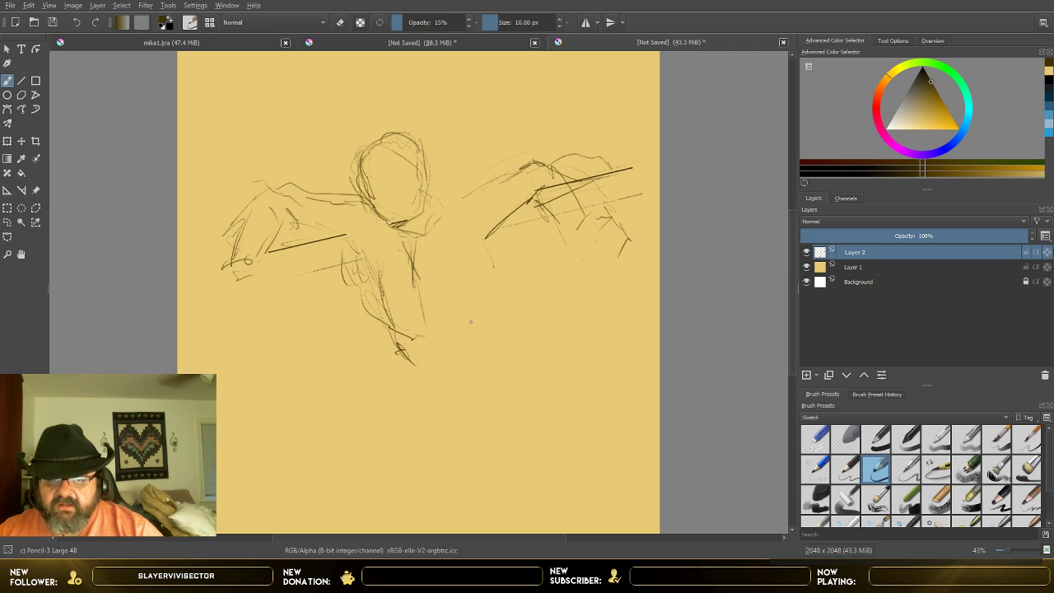
mouse_move(489, 248)
left_mouse_down()
mouse_move(498, 229)
mouse_move(489, 334)
left_mouse_up()
Step: Extend the left side of the torso down to the hip and draw the lower pelvis edge towards the crotch
mouse_move(354, 250)
left_mouse_down()
mouse_move(402, 362)
mouse_move(401, 389)
left_mouse_up()
left_click_drag(383, 334, 389, 398)
mouse_move(403, 397)
left_mouse_down()
mouse_move(420, 416)
mouse_move(463, 425)
left_mouse_up()
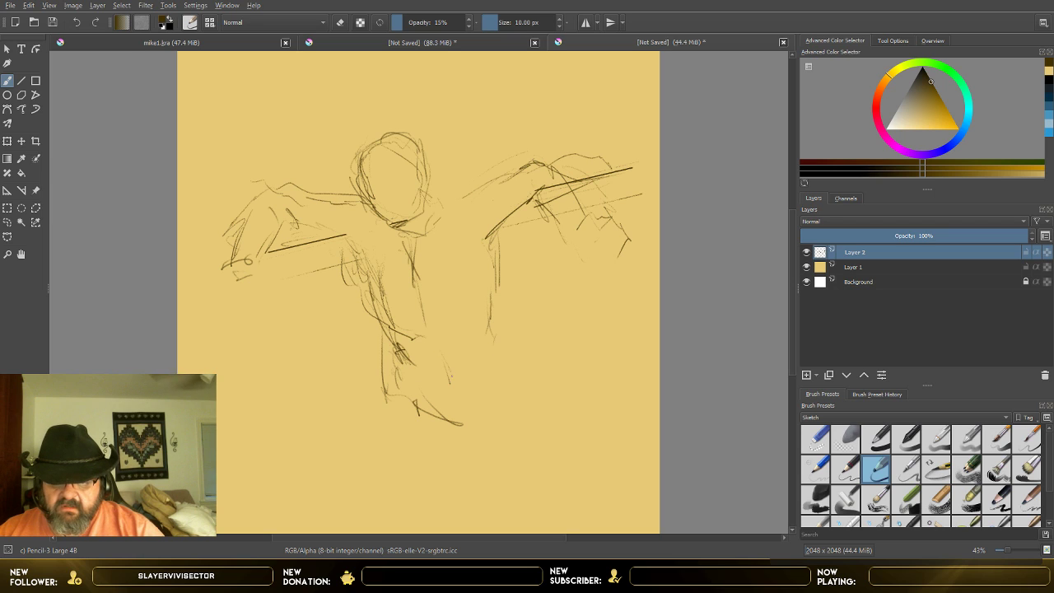
Step: Sketch the inner pelvis strokes and right hip, and add curves along the bottom of the rib cage
left_click_drag(436, 352, 444, 409)
mouse_move(451, 369)
left_mouse_down()
mouse_move(460, 440)
mouse_move(481, 414)
mouse_move(495, 357)
left_mouse_up()
mouse_move(495, 293)
left_mouse_down()
mouse_move(507, 337)
mouse_move(499, 379)
left_mouse_up()
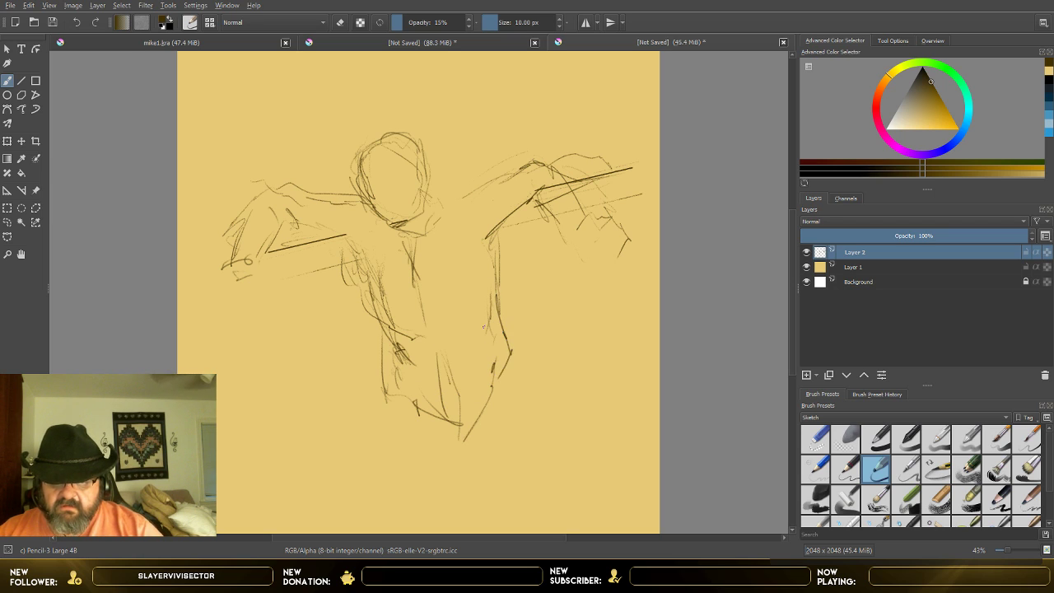
mouse_move(490, 319)
left_mouse_down()
mouse_move(456, 348)
mouse_move(467, 354)
left_mouse_up()
left_click_drag(396, 348, 423, 354)
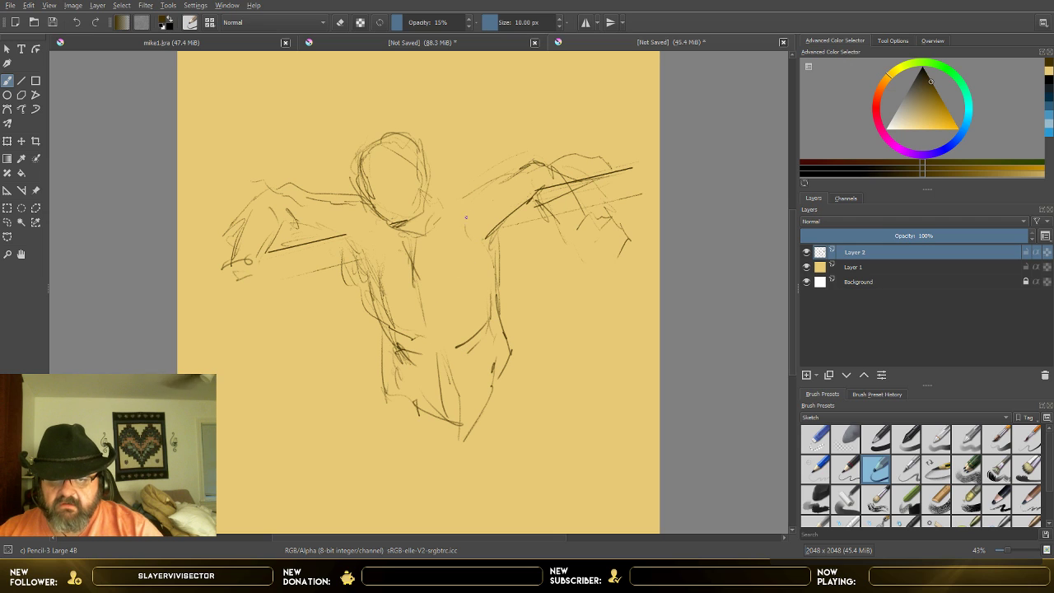
Step: Draw the top line of the right shoulder and rough in a tall hat-like shape above the head
left_click_drag(439, 201, 493, 185)
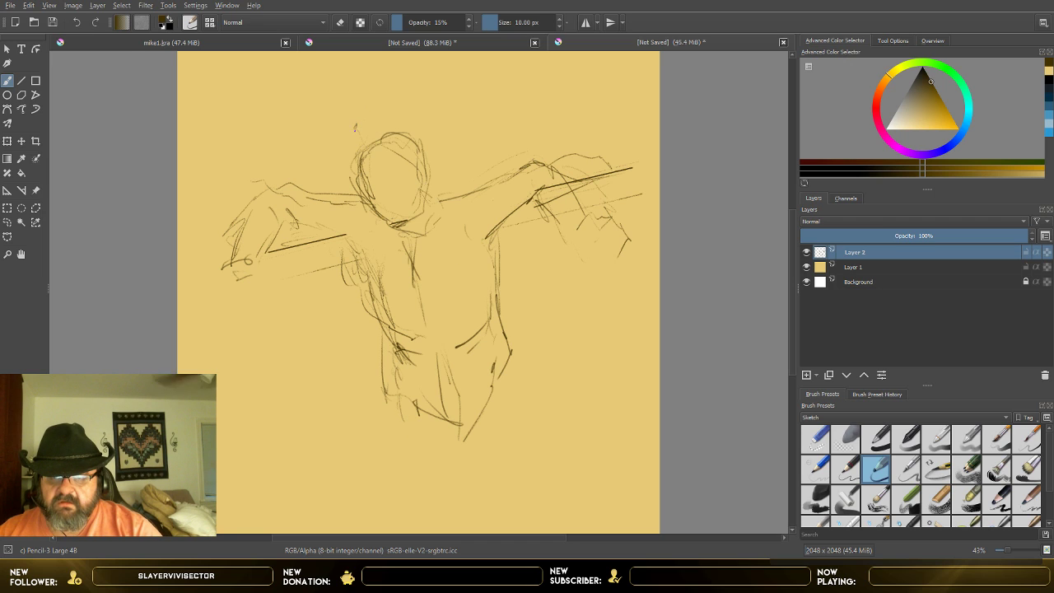
mouse_move(361, 147)
left_mouse_down()
mouse_move(352, 121)
mouse_move(392, 90)
mouse_move(402, 131)
left_mouse_up()
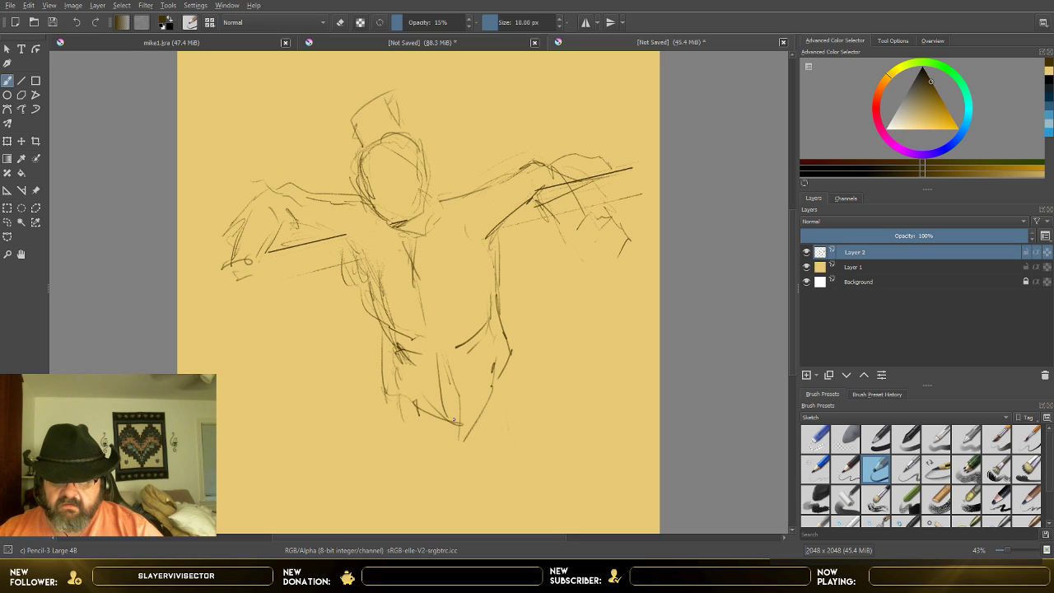
Step: Sketch the beginnings of both thighs below the pelvis with long outer and short inner strokes
left_click_drag(397, 392, 418, 473)
left_click_drag(455, 443, 471, 467)
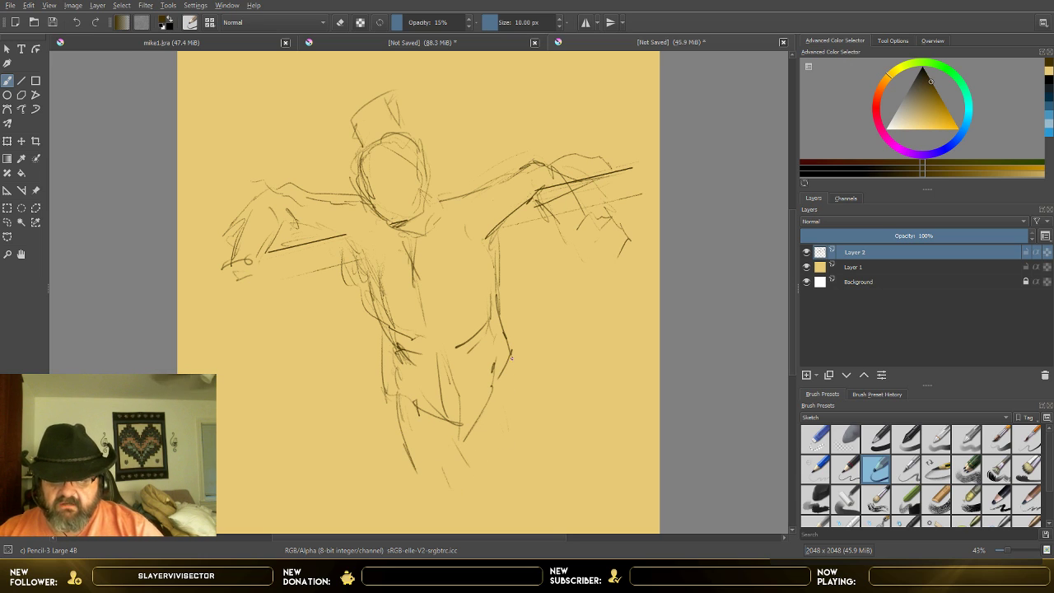
left_click_drag(500, 365, 524, 409)
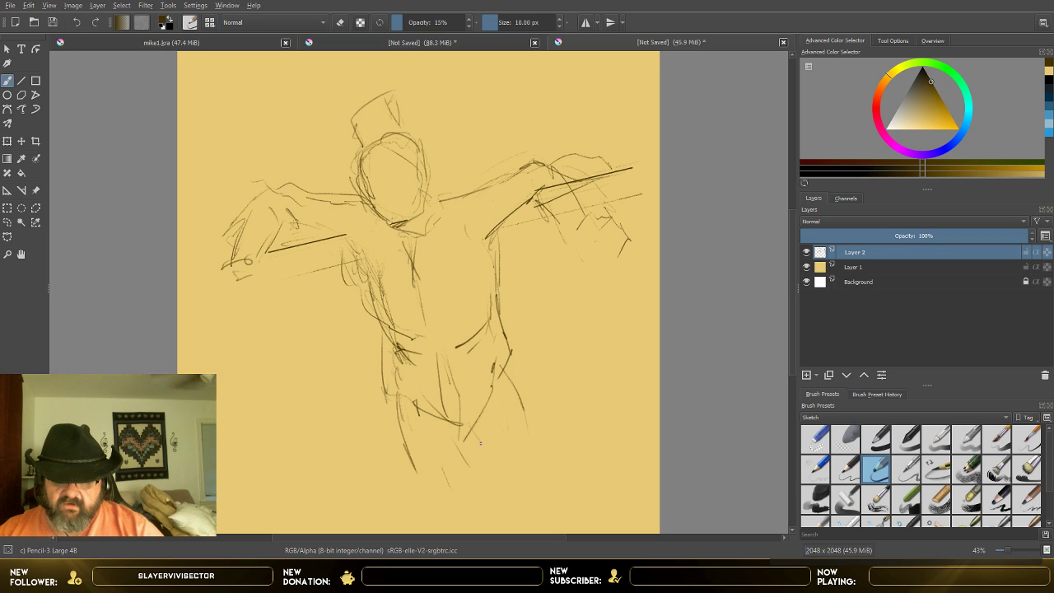
left_click_drag(387, 401, 390, 450)
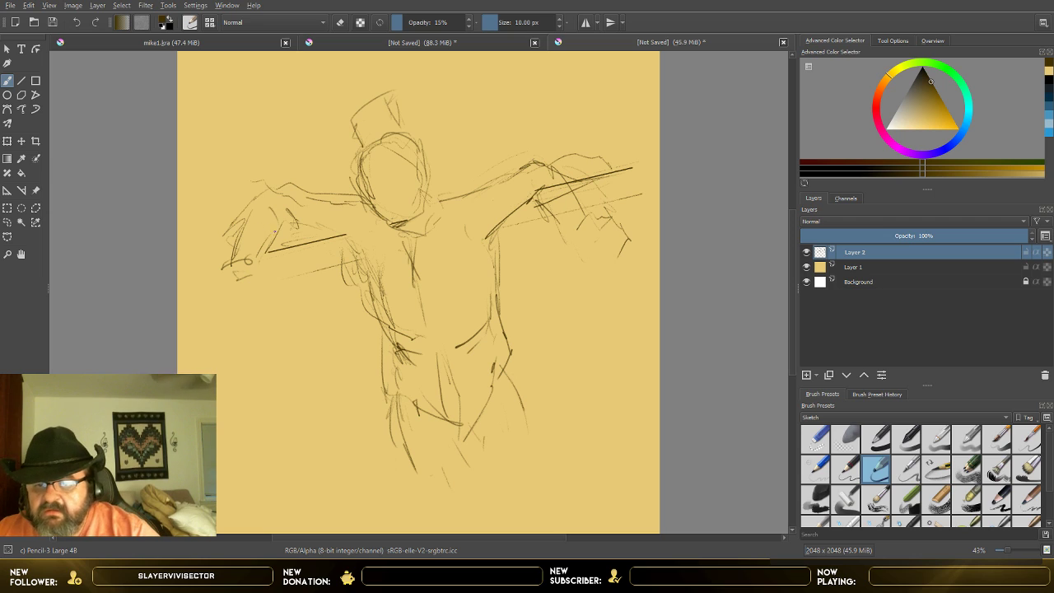
Step: Sketch the left hand hanging from the wrist, with its outer edge, palm and fingers
mouse_move(268, 261)
left_mouse_down()
mouse_move(263, 282)
mouse_move(236, 265)
left_mouse_up()
left_click_drag(235, 254, 212, 311)
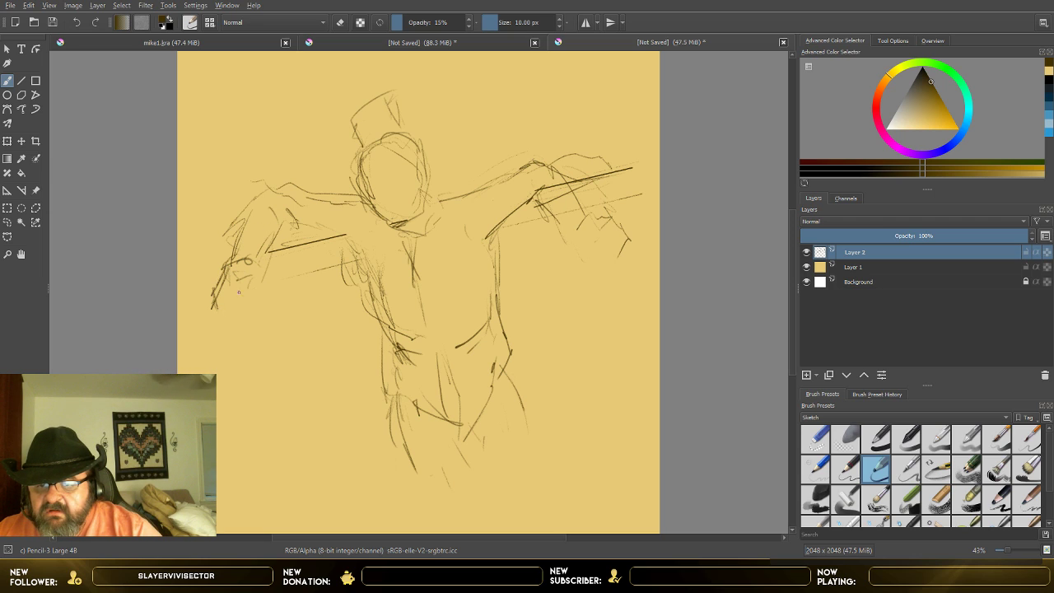
left_click_drag(265, 291, 261, 297)
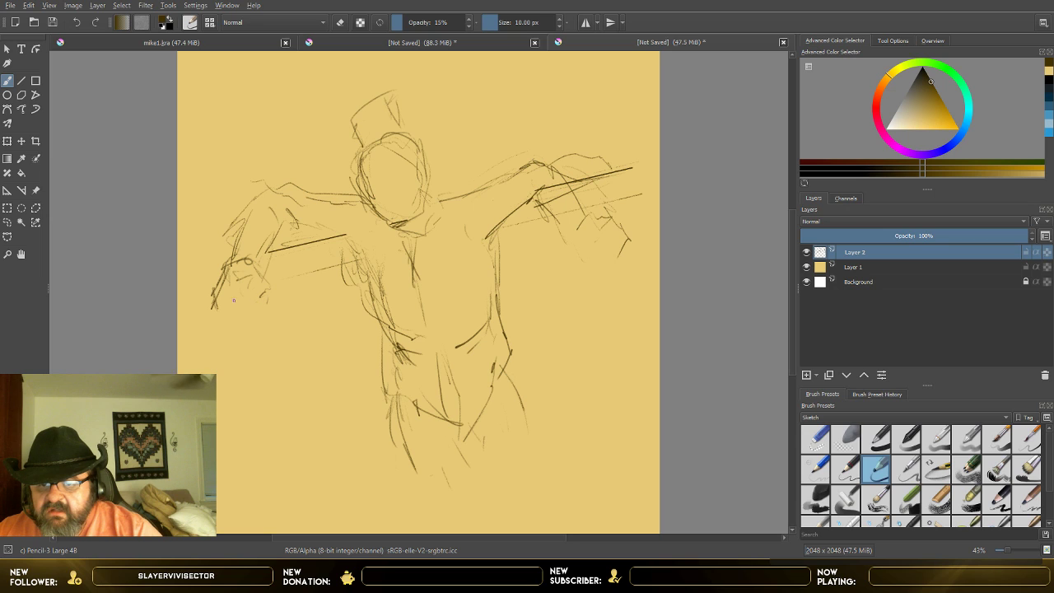
mouse_move(206, 318)
left_mouse_down()
mouse_move(217, 335)
mouse_move(229, 313)
mouse_move(212, 315)
mouse_move(260, 333)
mouse_move(260, 317)
left_mouse_up()
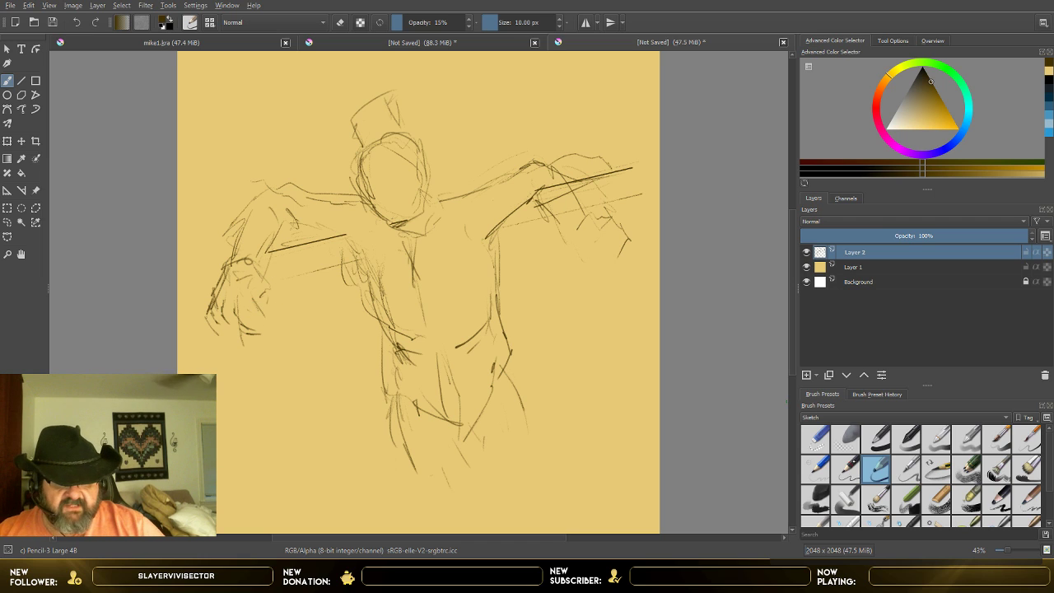
Step: Erase the fingers and palm of the left hand with the Eraser Small brush at 44.14 px
left_click(815, 439)
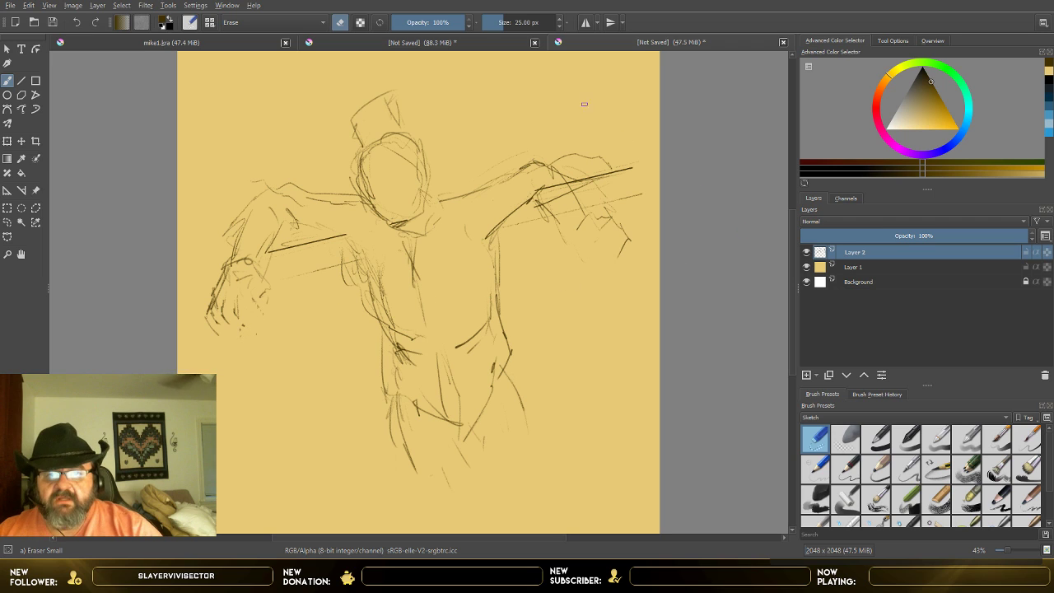
left_click(508, 23)
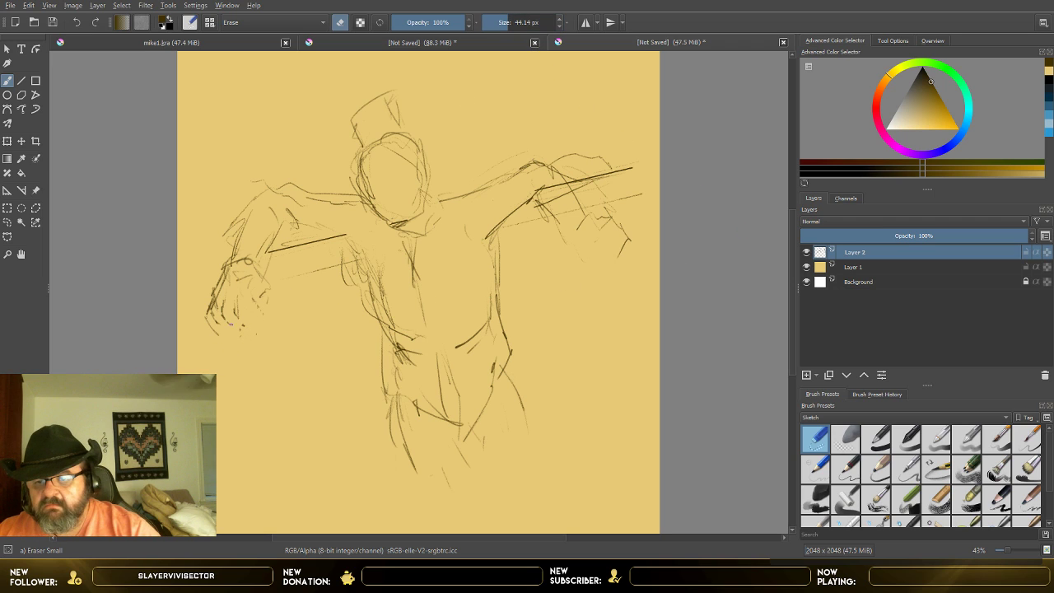
mouse_move(230, 324)
left_mouse_down()
mouse_move(207, 310)
mouse_move(201, 318)
mouse_move(221, 336)
mouse_move(215, 299)
mouse_move(223, 320)
mouse_move(236, 305)
mouse_move(242, 329)
mouse_move(236, 313)
mouse_move(260, 309)
mouse_move(255, 291)
mouse_move(234, 308)
mouse_move(234, 335)
left_mouse_up()
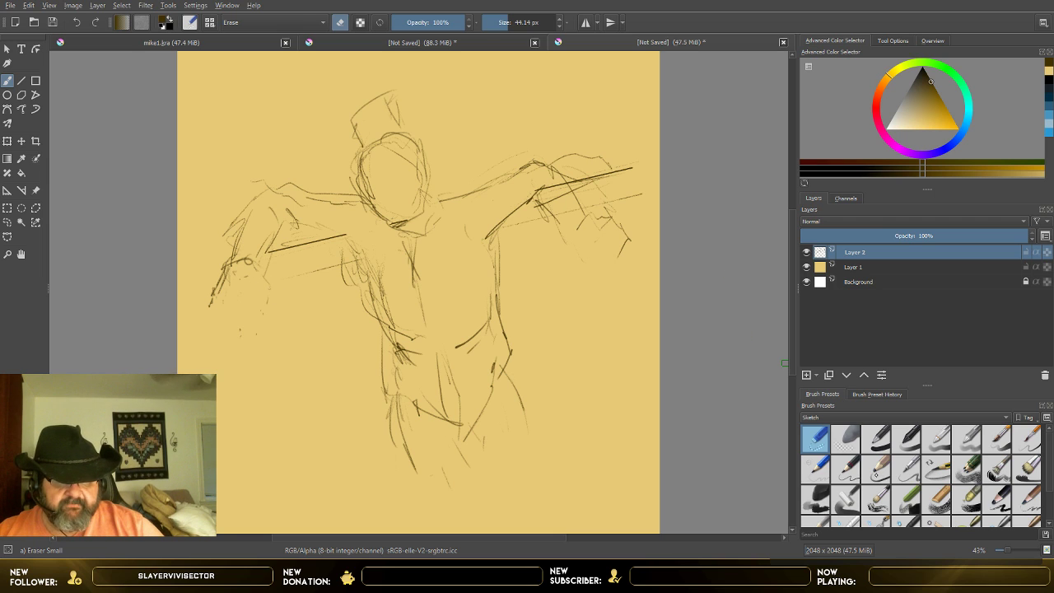
Step: Redraw the drooping left hand with the Pencil-3 Large 4B brush at 7 px
left_click(876, 468)
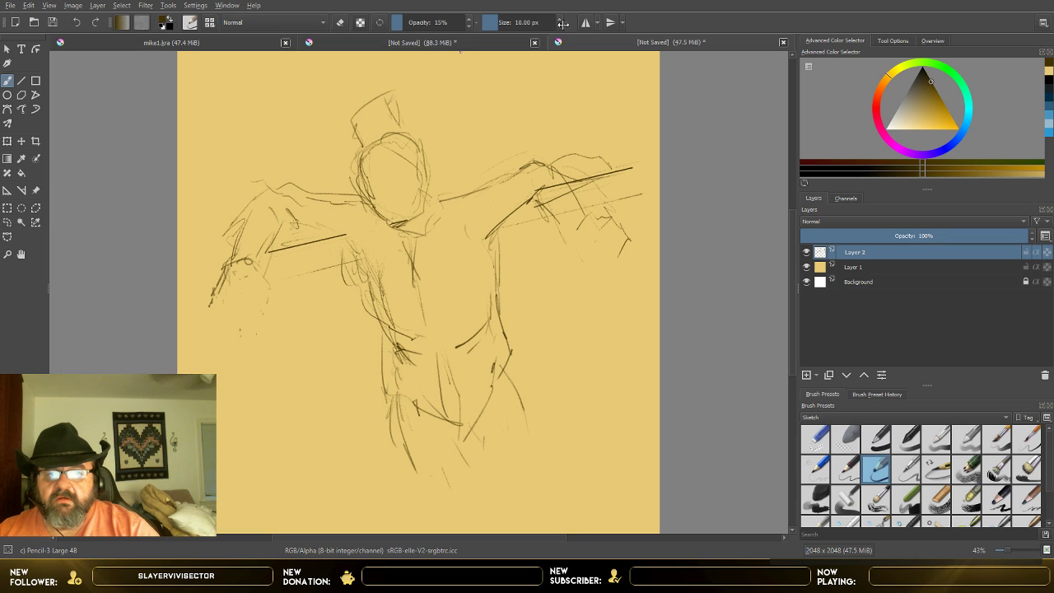
scroll(562, 22, "down", 3)
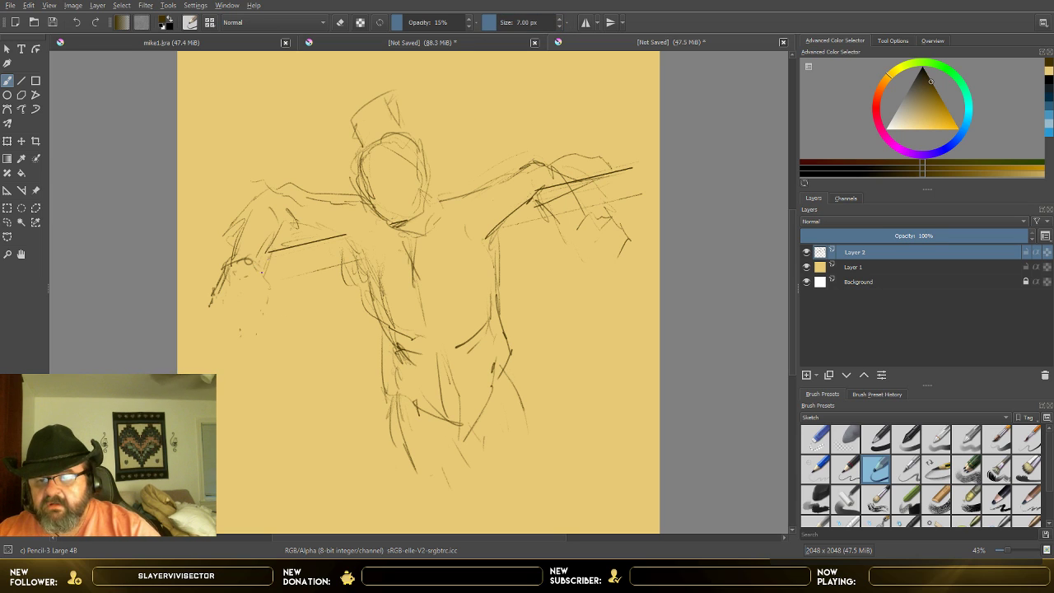
mouse_move(270, 242)
left_mouse_down()
mouse_move(262, 261)
mouse_move(216, 292)
mouse_move(259, 278)
mouse_move(223, 326)
left_mouse_up()
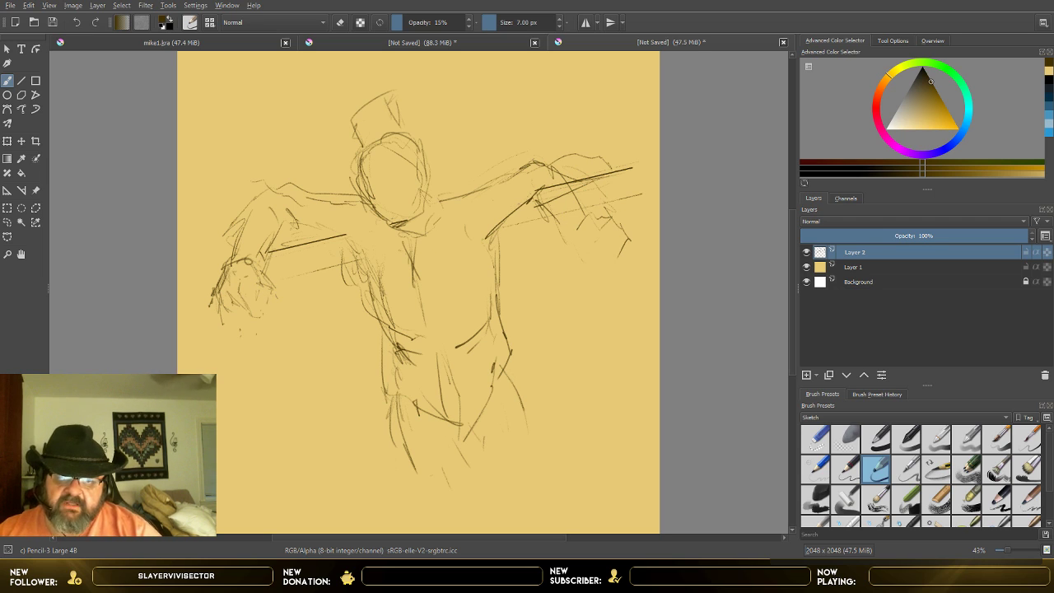
Step: Reinforce the right shoulder and forearm contours and sketch the right hand hanging down with its wrist, palm and fingers
mouse_move(439, 198)
left_mouse_down()
mouse_move(526, 163)
mouse_move(545, 167)
left_mouse_up()
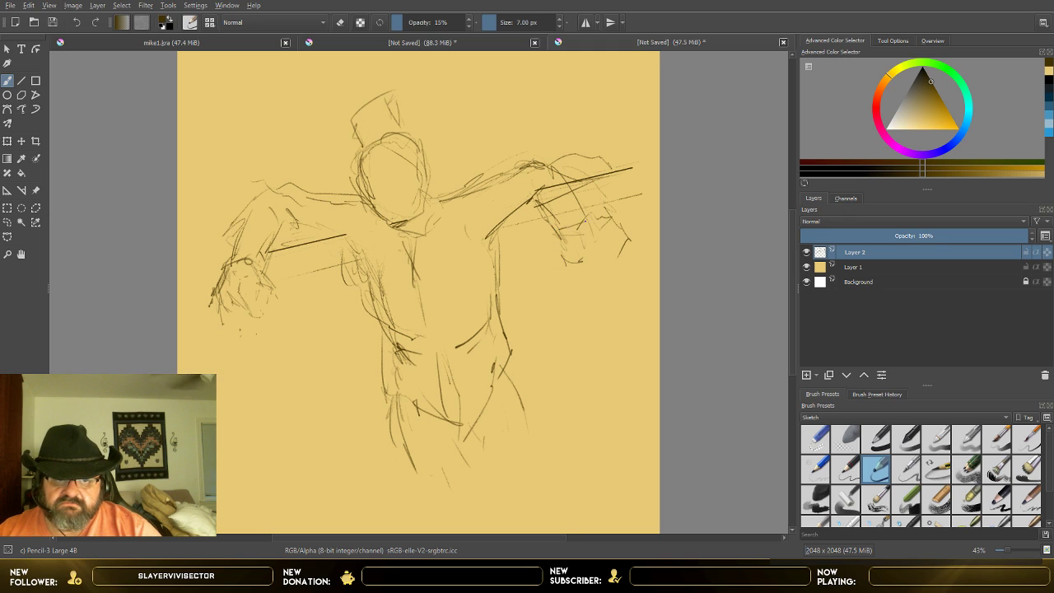
mouse_move(556, 255)
left_mouse_down()
mouse_move(563, 285)
mouse_move(582, 291)
left_mouse_up()
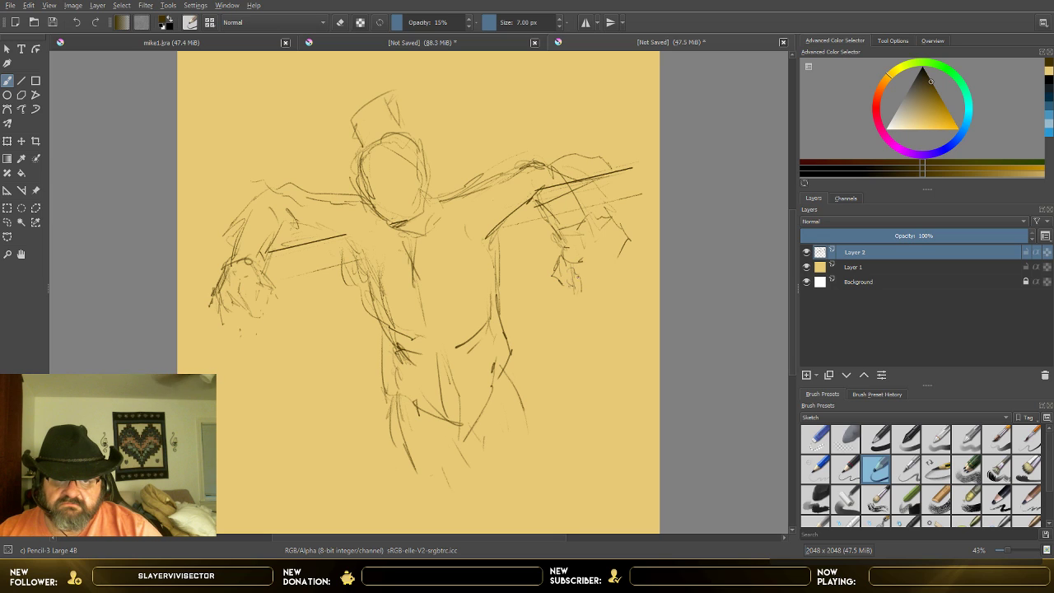
mouse_move(569, 229)
left_mouse_down()
mouse_move(595, 229)
mouse_move(586, 306)
left_mouse_up()
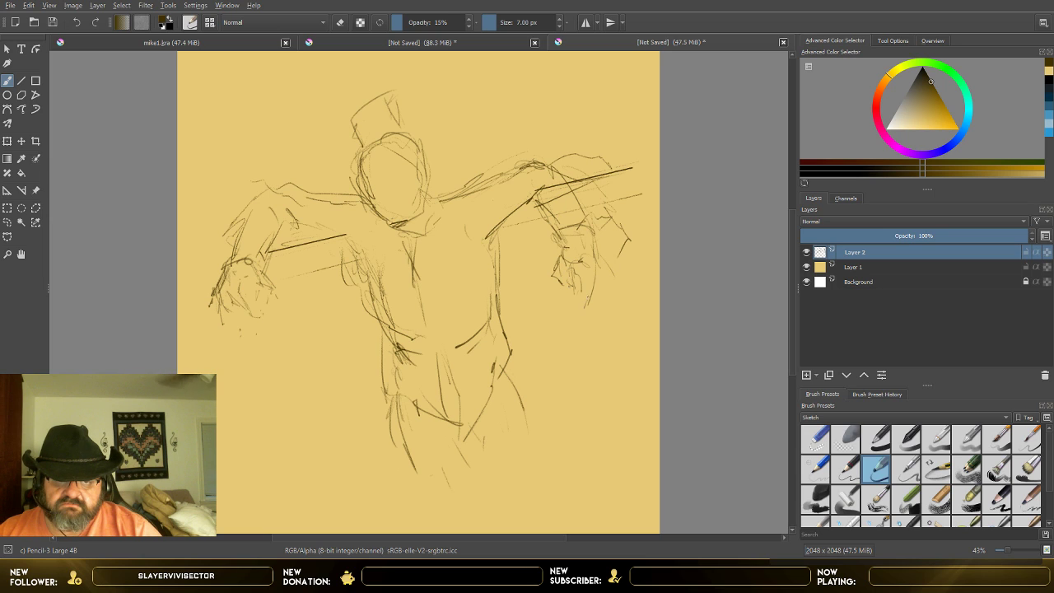
mouse_move(569, 268)
left_mouse_down()
mouse_move(569, 296)
mouse_move(581, 293)
mouse_move(562, 309)
mouse_move(587, 301)
left_mouse_up()
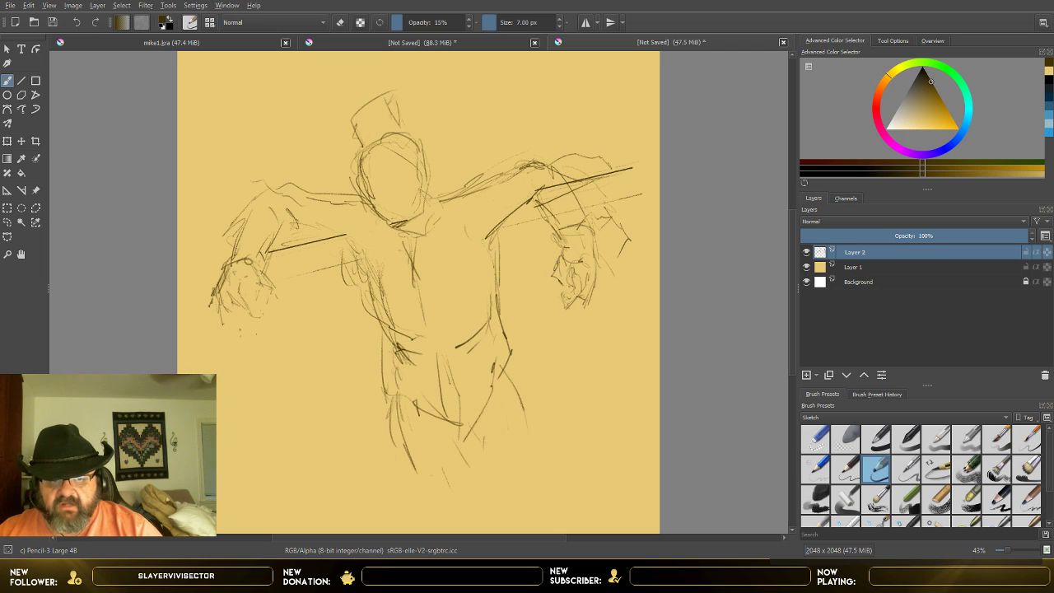
left_click_drag(563, 266, 568, 276)
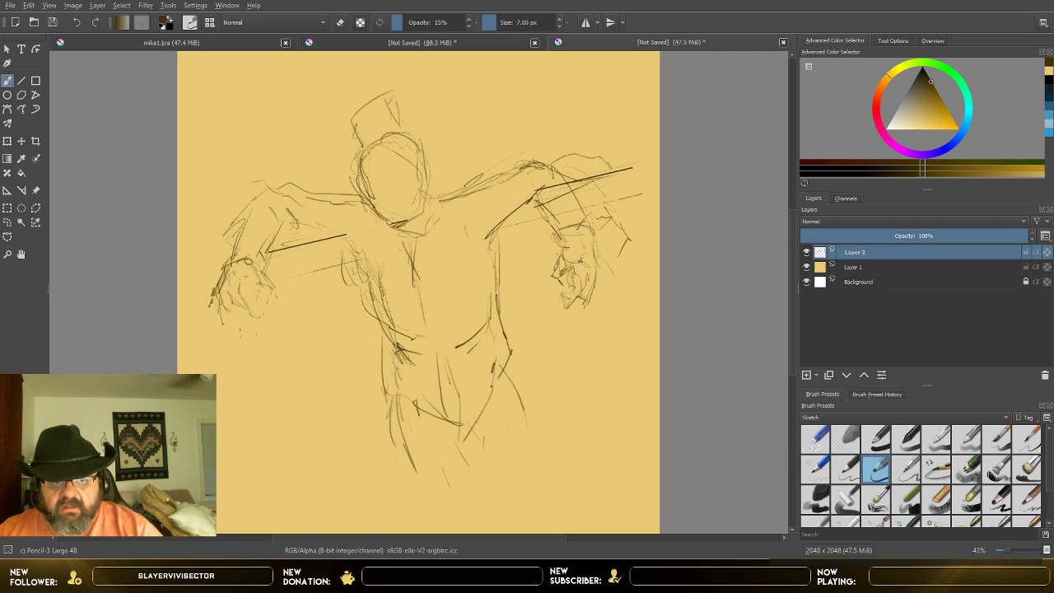
left_click_drag(558, 233, 589, 229)
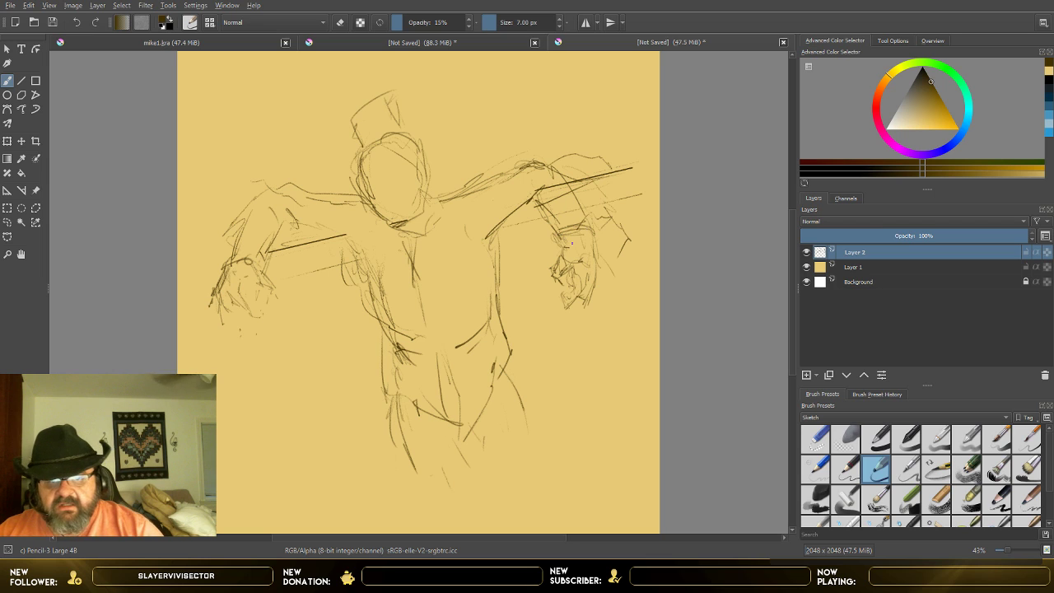
Step: Extend the curved lower edge of the torso and add contour strokes to the right hip and between the thighs
mouse_move(313, 224)
left_mouse_down()
mouse_move(358, 249)
mouse_move(390, 350)
mouse_move(465, 356)
mouse_move(497, 325)
left_mouse_up()
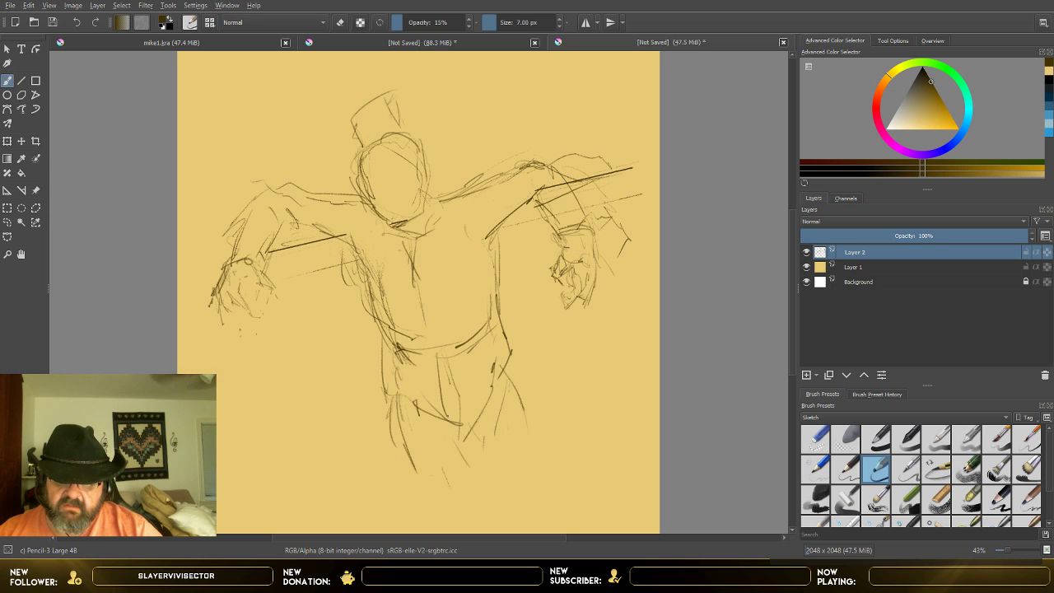
left_click_drag(458, 418, 453, 481)
mouse_move(509, 362)
left_mouse_down()
mouse_move(507, 423)
mouse_move(503, 407)
left_mouse_up()
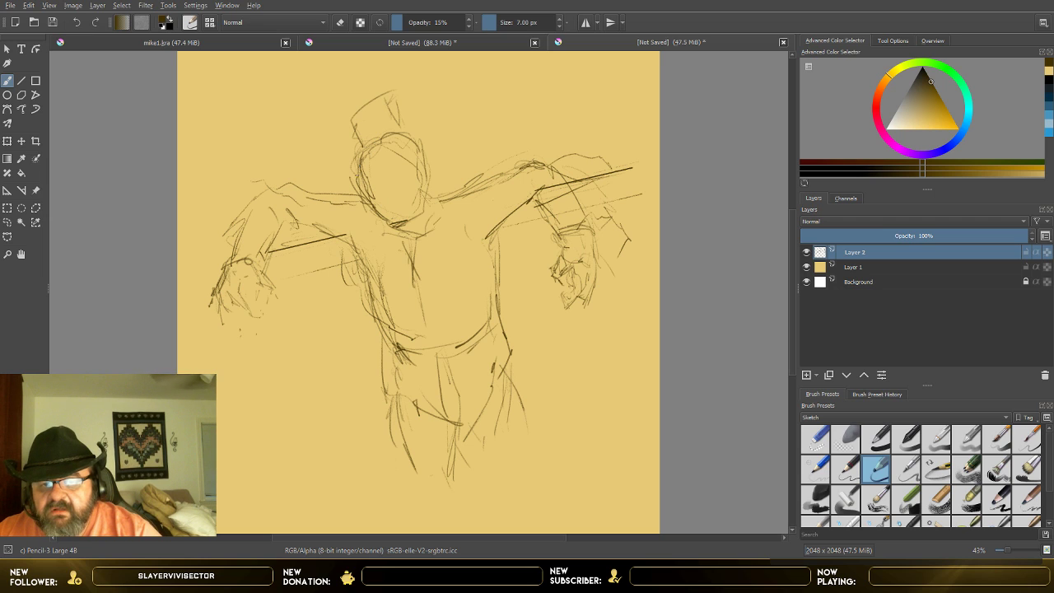
Step: Sketch a wide-brimmed hat on the head, with brim strokes across the forehead and a short crown
mouse_move(350, 169)
left_mouse_down()
mouse_move(399, 141)
mouse_move(467, 143)
left_mouse_up()
mouse_move(357, 152)
left_mouse_down()
mouse_move(322, 183)
mouse_move(367, 174)
mouse_move(364, 197)
mouse_move(365, 185)
left_mouse_up()
mouse_move(323, 181)
left_mouse_down()
mouse_move(381, 138)
mouse_move(457, 141)
left_mouse_up()
mouse_move(352, 153)
left_mouse_down()
mouse_move(352, 137)
mouse_move(394, 108)
mouse_move(417, 118)
left_mouse_up()
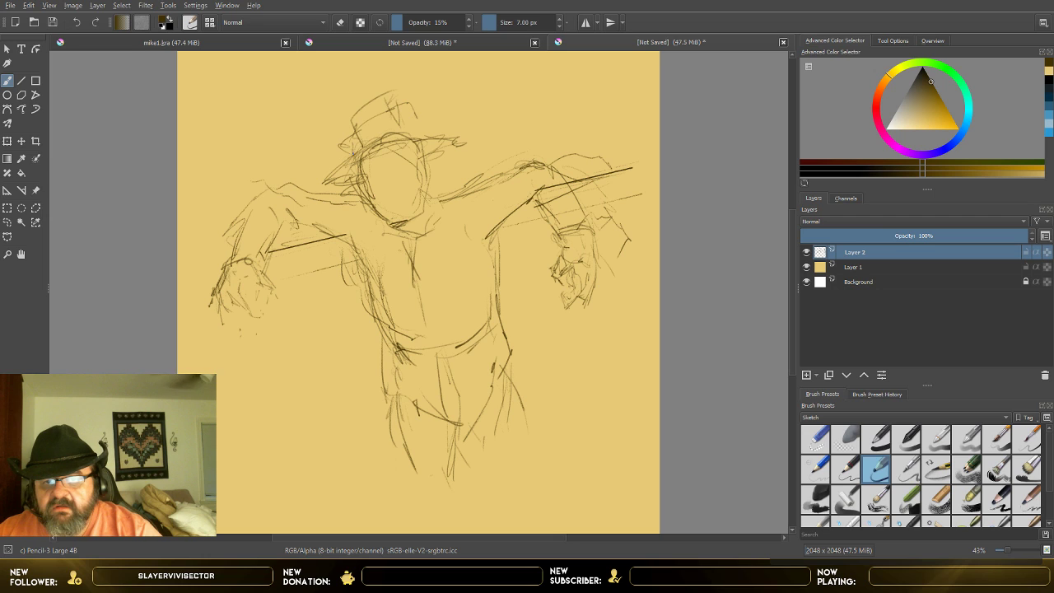
mouse_move(352, 163)
left_mouse_down()
mouse_move(344, 141)
mouse_move(377, 114)
mouse_move(414, 111)
mouse_move(415, 136)
mouse_move(421, 130)
left_mouse_up()
left_click_drag(365, 111, 387, 99)
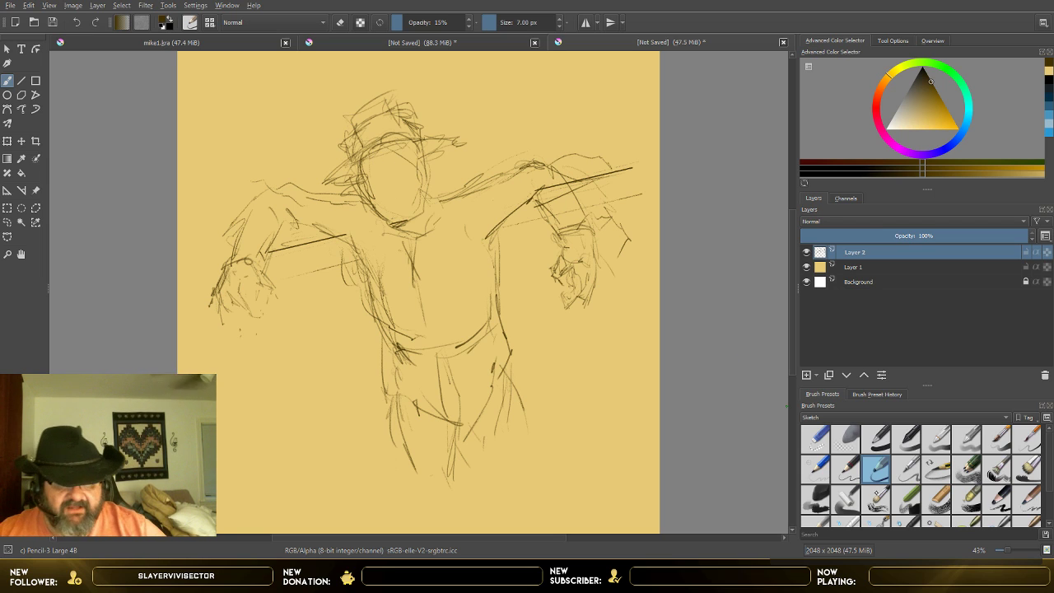
Step: Erase the hat and the upper part of the head with the Eraser Small brush at 172.25 px
left_click(815, 439)
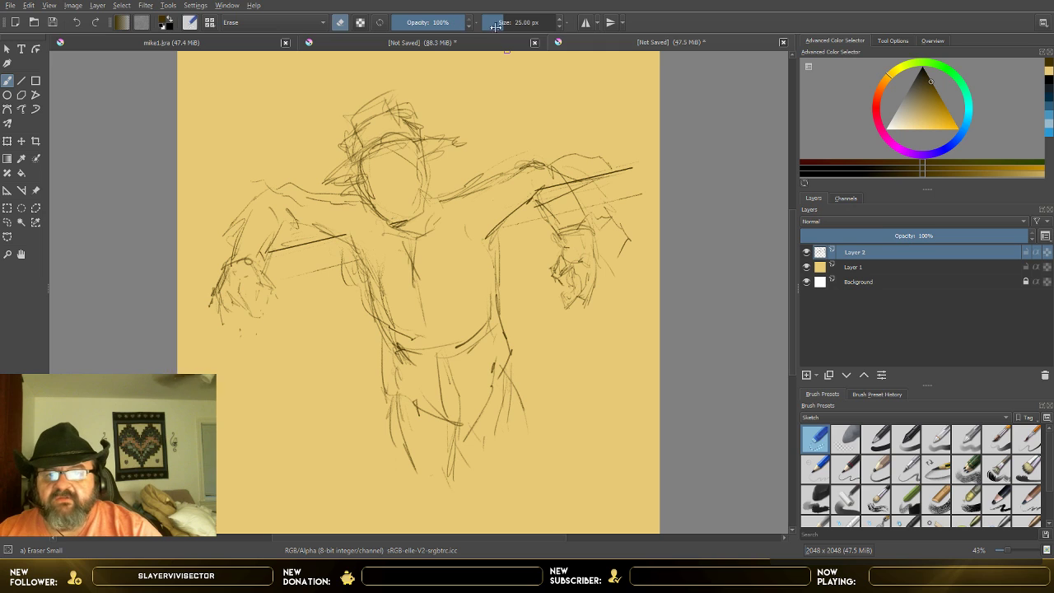
left_click(519, 23)
mouse_move(357, 115)
left_mouse_down()
mouse_move(344, 147)
mouse_move(418, 133)
mouse_move(444, 142)
mouse_move(416, 132)
mouse_move(390, 96)
mouse_move(404, 151)
mouse_move(370, 154)
mouse_move(335, 178)
mouse_move(345, 160)
mouse_move(435, 137)
left_mouse_up()
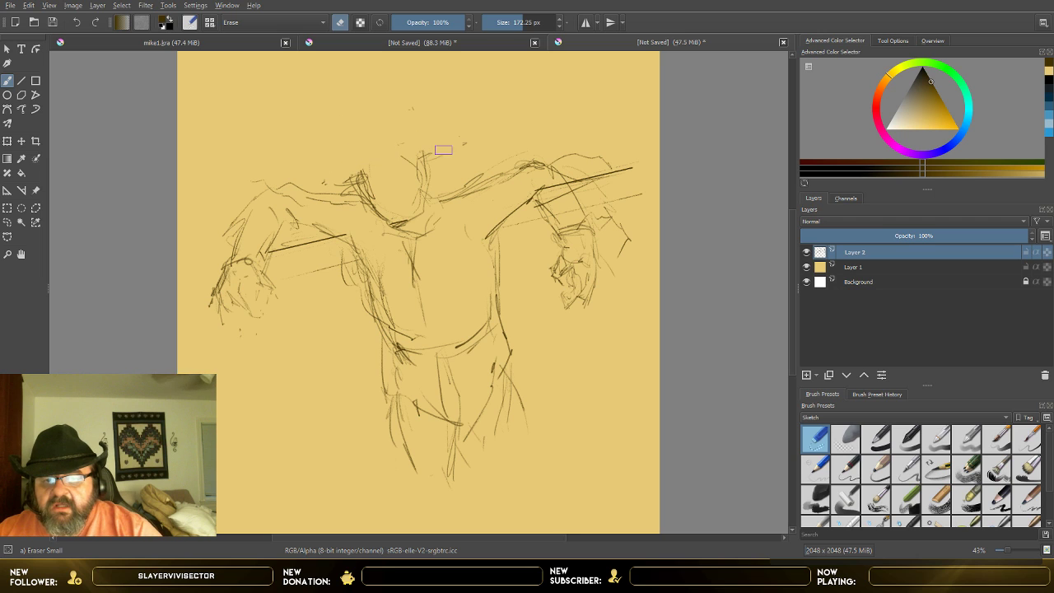
Step: Redraw the hat lower on the head with the Pencil-3 Large 4B brush at 10 px, including its pointed brim and crumpled crown
key("slash")
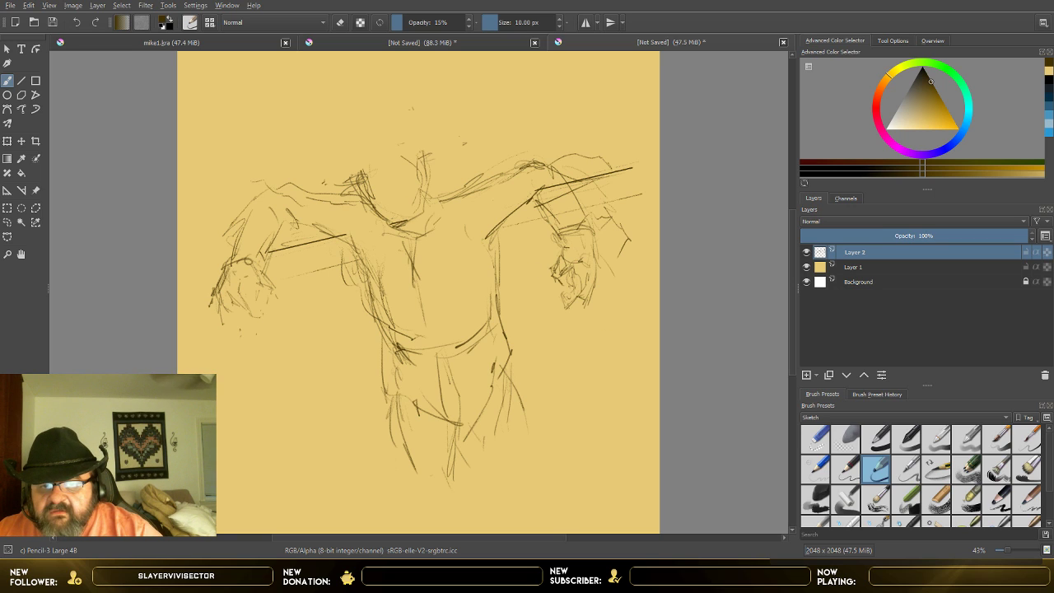
left_click_drag(354, 182, 441, 167)
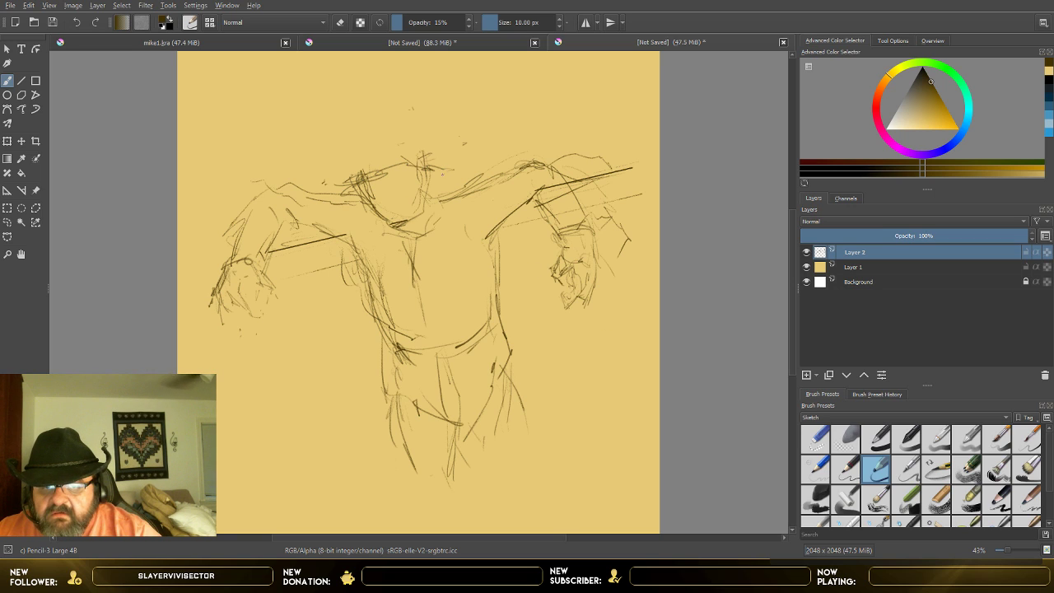
mouse_move(338, 187)
left_mouse_down()
mouse_move(349, 167)
mouse_move(327, 197)
mouse_move(363, 141)
mouse_move(430, 161)
left_mouse_up()
left_click_drag(421, 151, 441, 164)
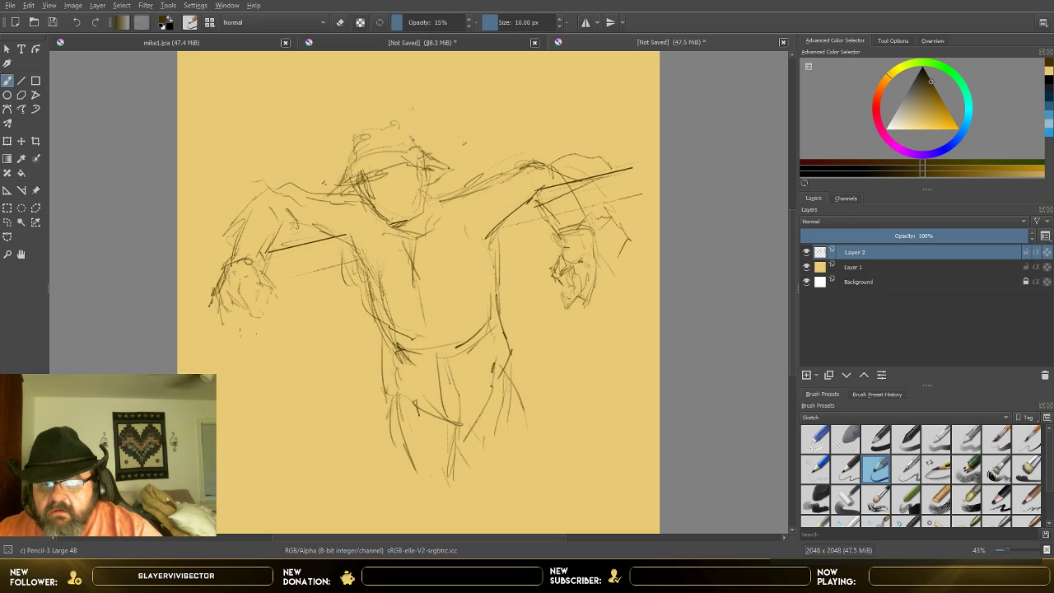
mouse_move(400, 122)
left_mouse_down()
mouse_move(413, 140)
mouse_move(370, 133)
mouse_move(371, 148)
mouse_move(416, 148)
left_mouse_up()
Step: Reinforce both sides of the jaw and sketch the eyes, nose and mouth inside the face
left_click_drag(357, 179, 388, 232)
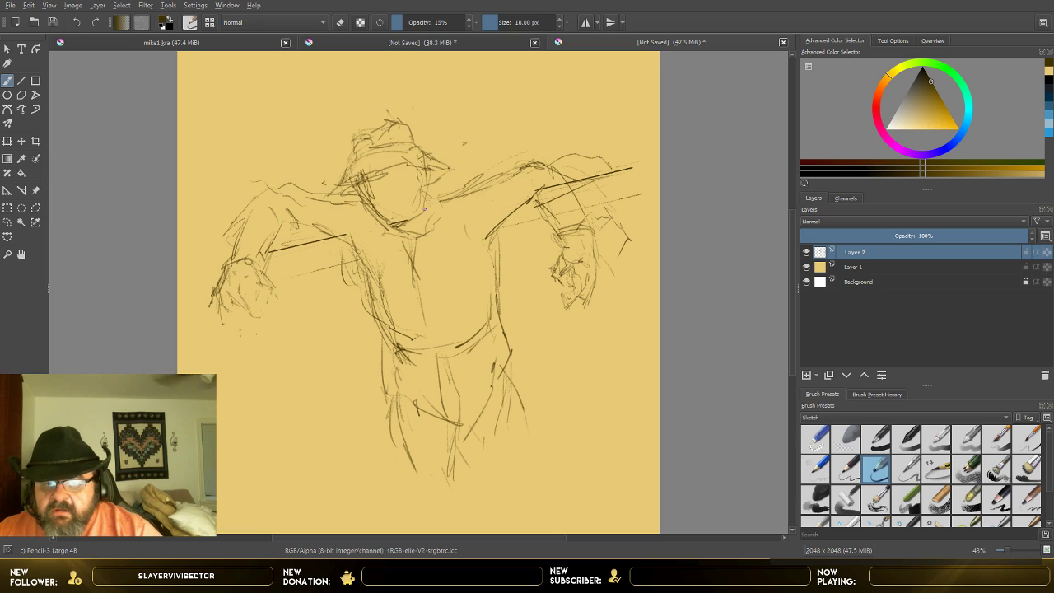
mouse_move(425, 171)
left_mouse_down()
mouse_move(420, 219)
mouse_move(399, 231)
left_mouse_up()
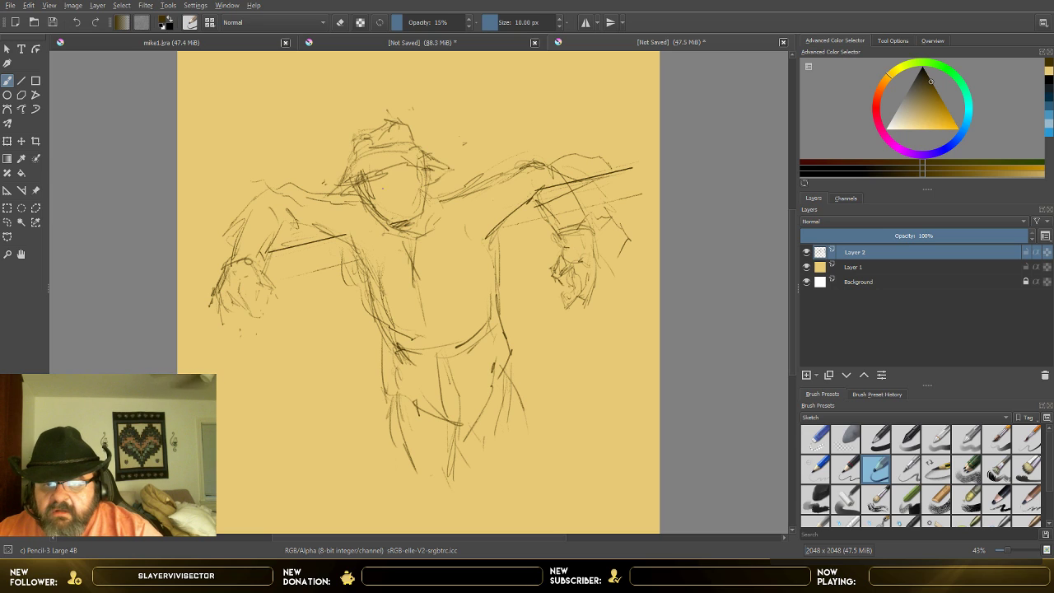
mouse_move(367, 191)
left_mouse_down()
mouse_move(398, 182)
mouse_move(398, 210)
mouse_move(411, 204)
mouse_move(425, 215)
mouse_move(408, 220)
left_mouse_up()
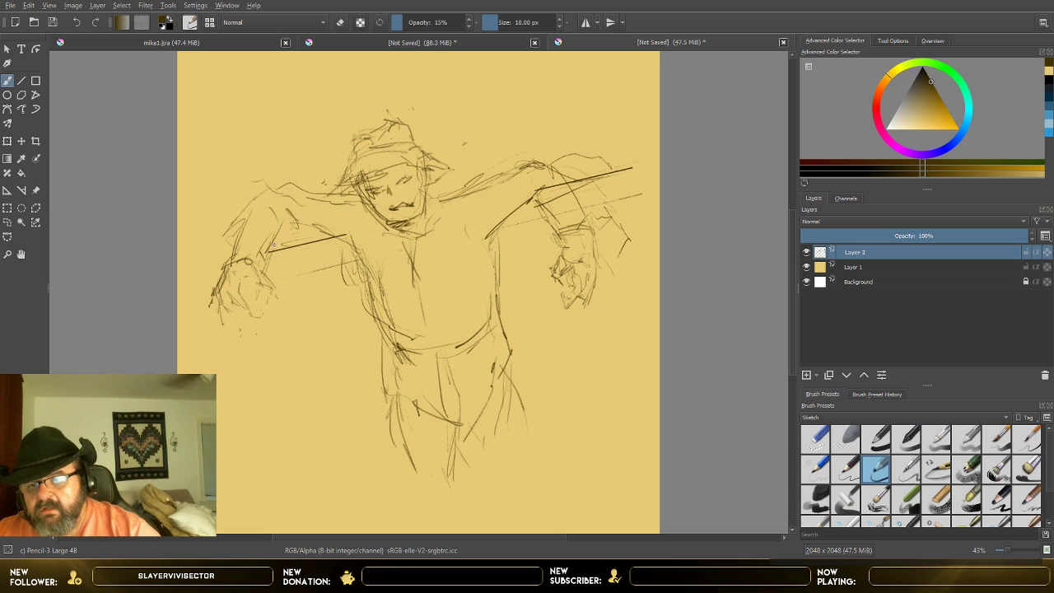
Step: Refine the left forearm and hand with extra contour strokes and add a tall crown on top of the hat
mouse_move(269, 255)
left_mouse_down()
mouse_move(286, 223)
mouse_move(224, 264)
mouse_move(261, 240)
mouse_move(272, 286)
mouse_move(247, 310)
left_mouse_up()
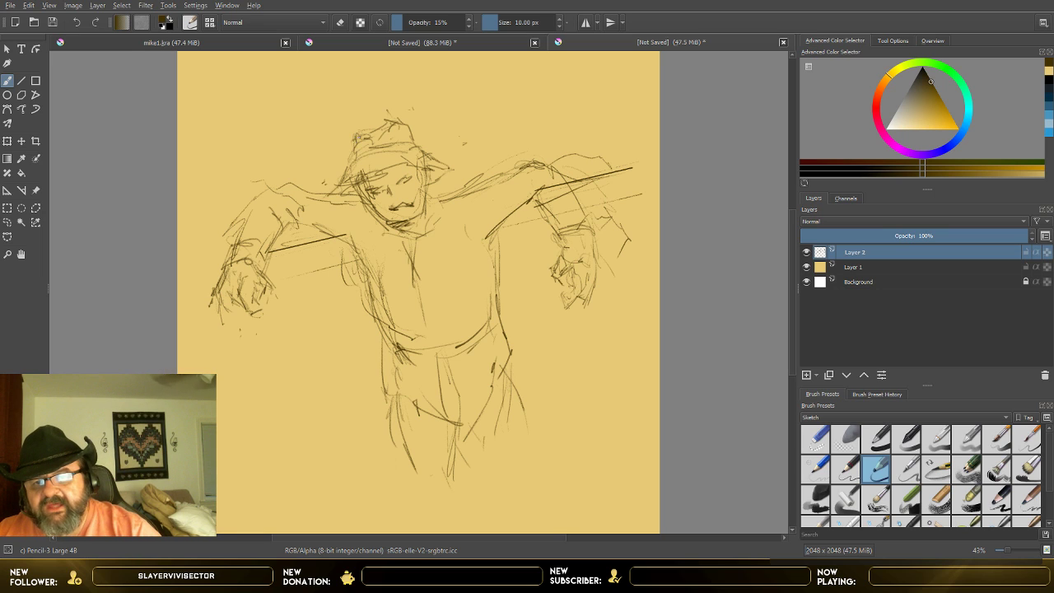
mouse_move(356, 109)
left_mouse_down()
mouse_move(364, 133)
mouse_move(352, 105)
mouse_move(375, 79)
mouse_move(402, 119)
mouse_move(383, 113)
left_mouse_up()
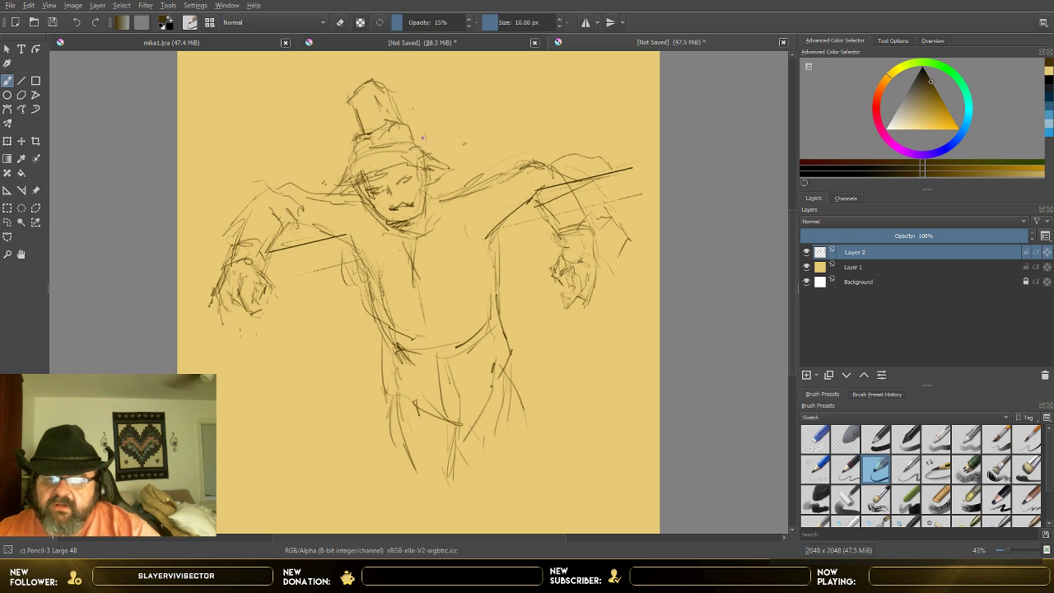
Step: Strengthen the lower edge of the straight crossbeam beneath both outstretched arms
mouse_move(285, 283)
left_mouse_down()
mouse_move(315, 260)
mouse_move(326, 269)
left_mouse_up()
left_click_drag(491, 237, 642, 194)
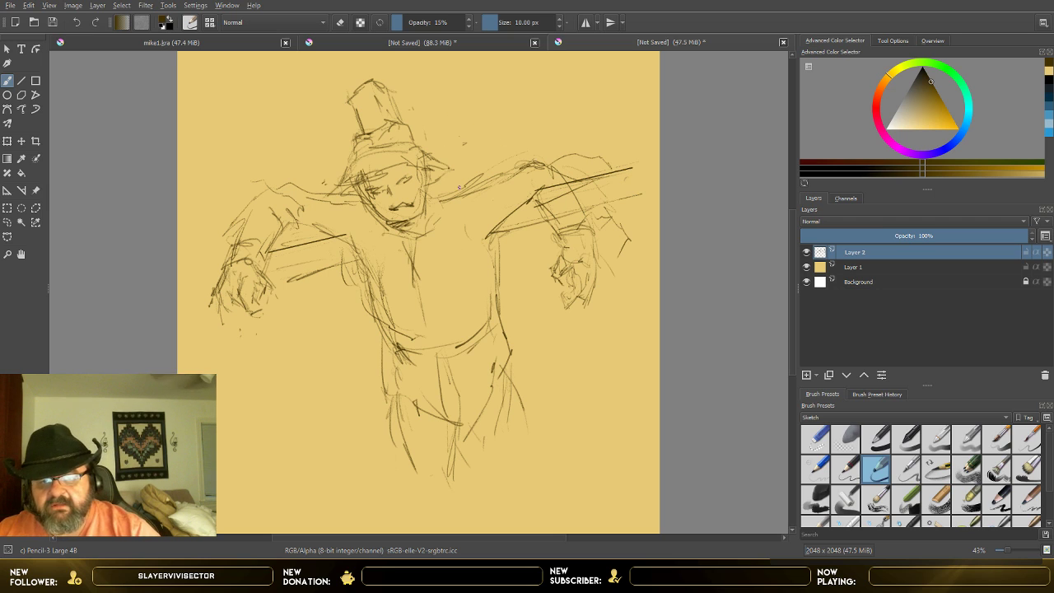
Step: Add a new paint layer above the sketch and lower the opacity of Layer 2 to 36%
left_click(808, 376)
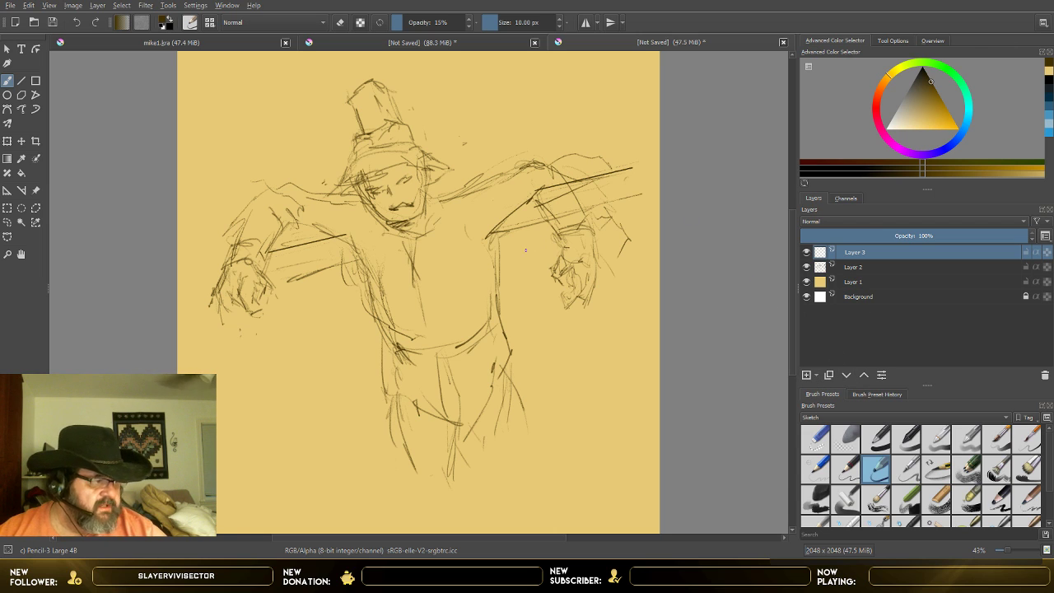
scroll(516, 247, "up", 2)
scroll(533, 243, "down", 1)
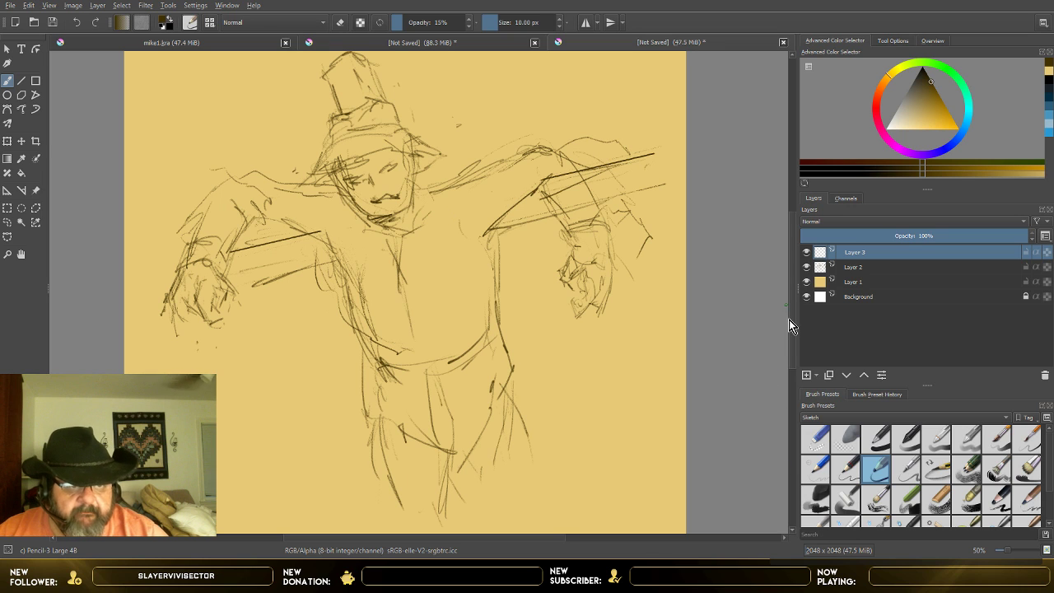
left_click_drag(790, 318, 795, 277)
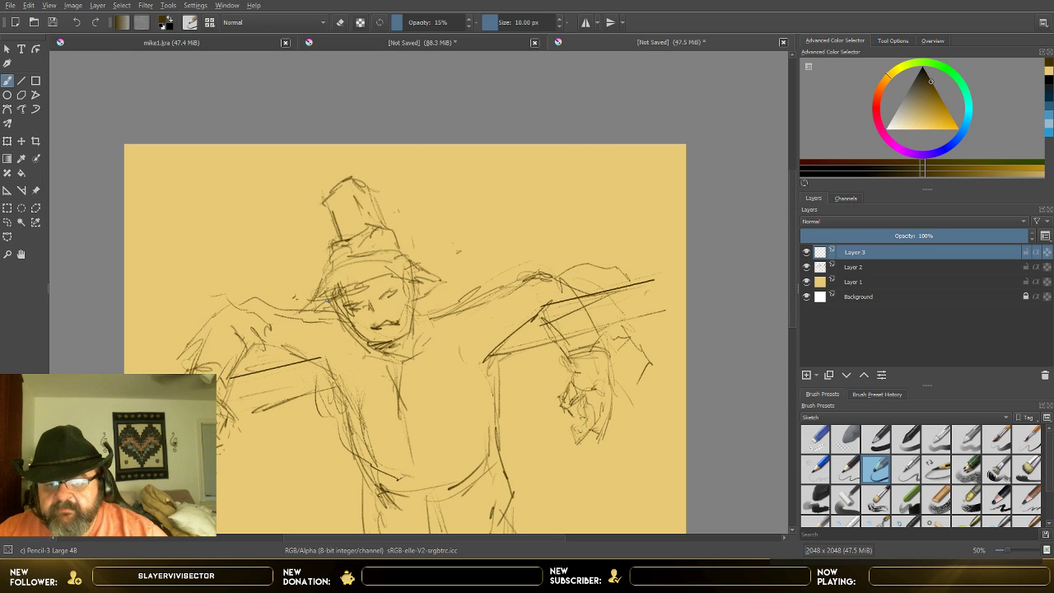
scroll(338, 312, "up", 3)
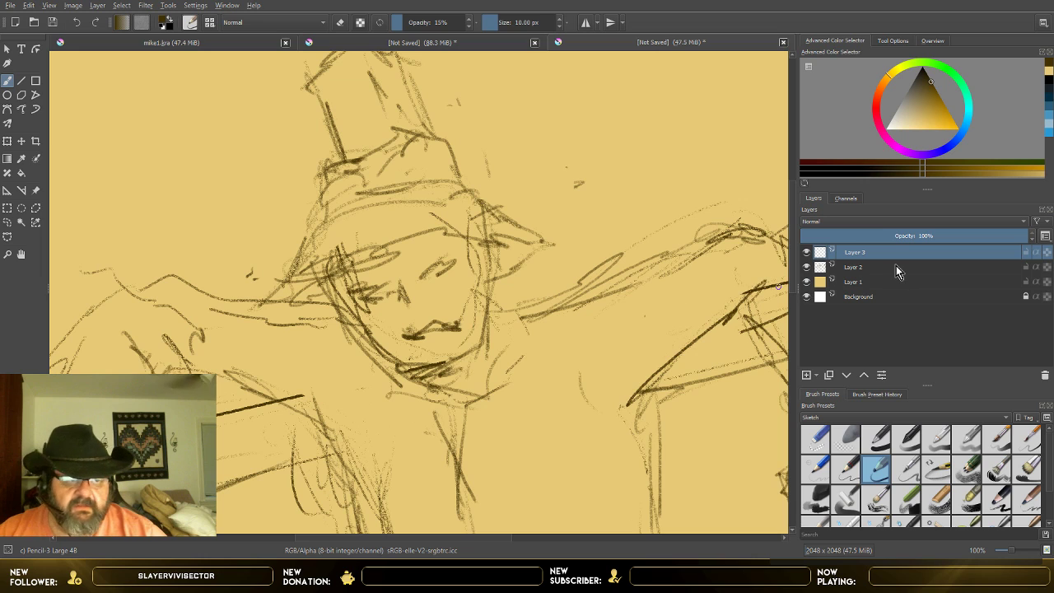
left_click(846, 269)
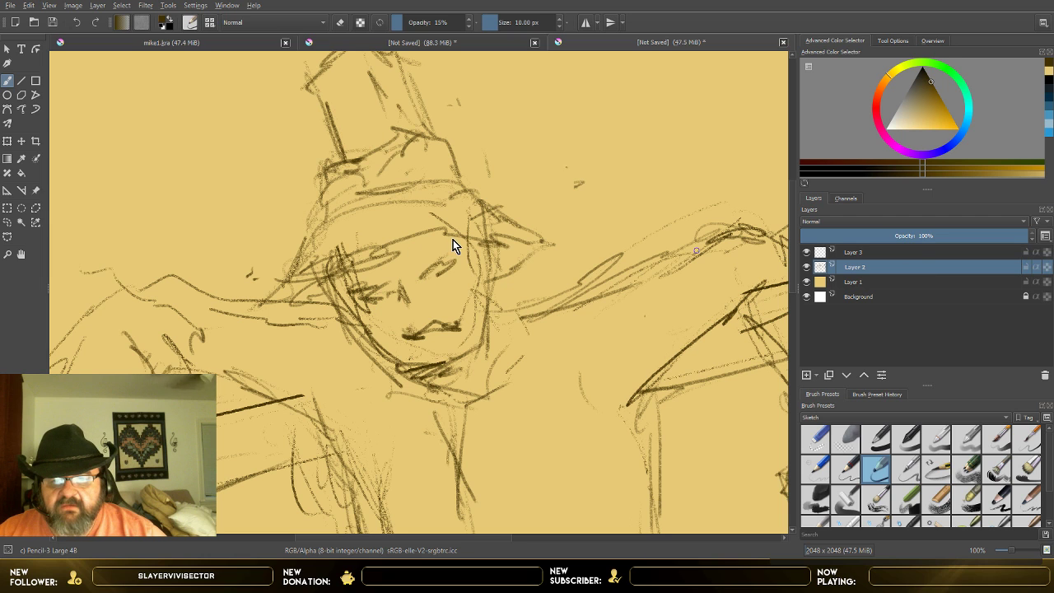
left_click(882, 236)
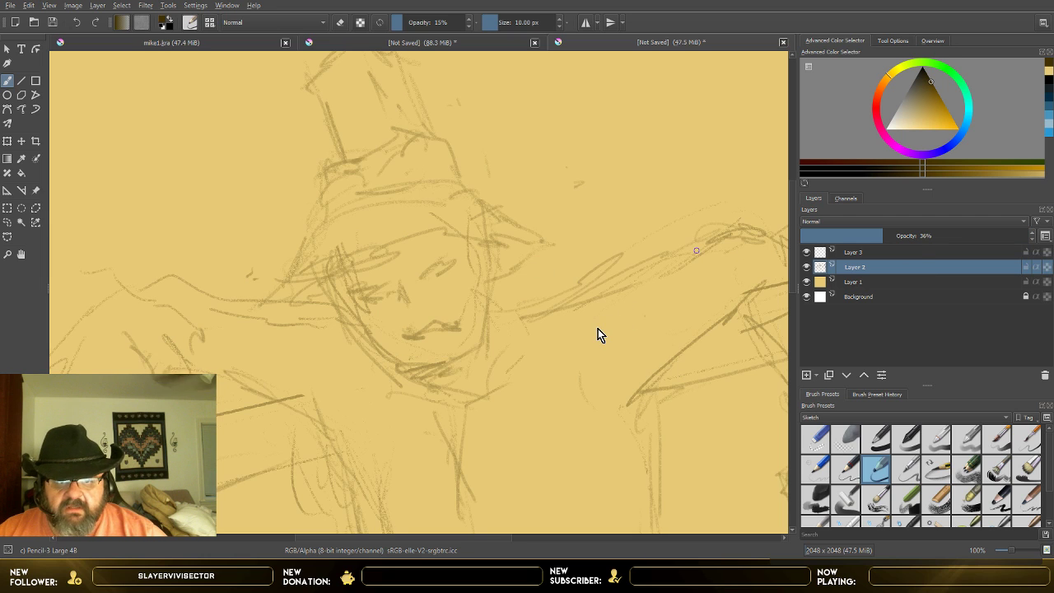
Step: Make Layer 3 active and set up the Pencil-2 brush at 7 px with 45% opacity
left_click(856, 253)
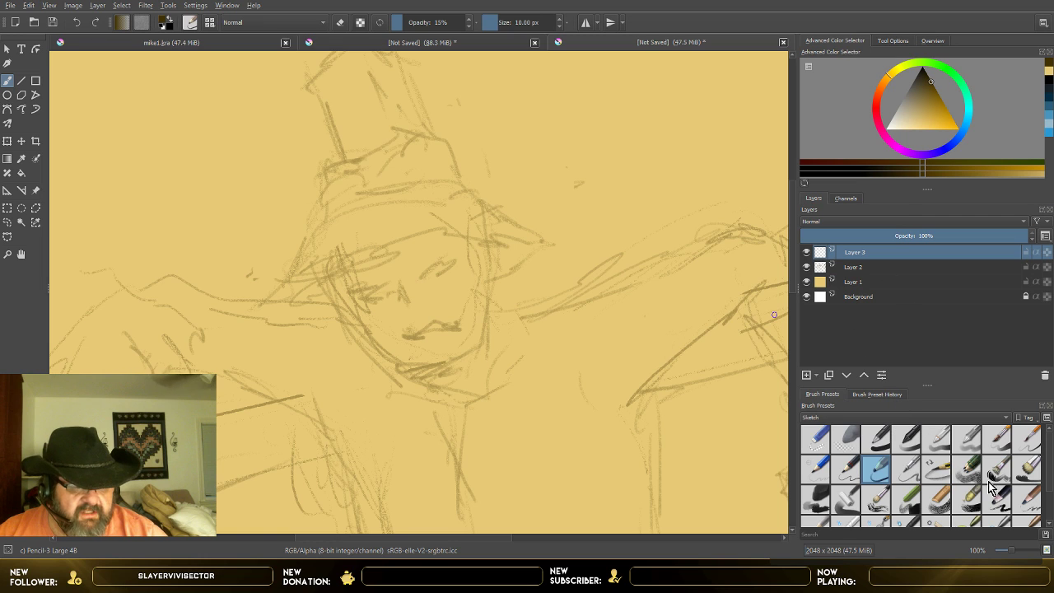
left_click(849, 473)
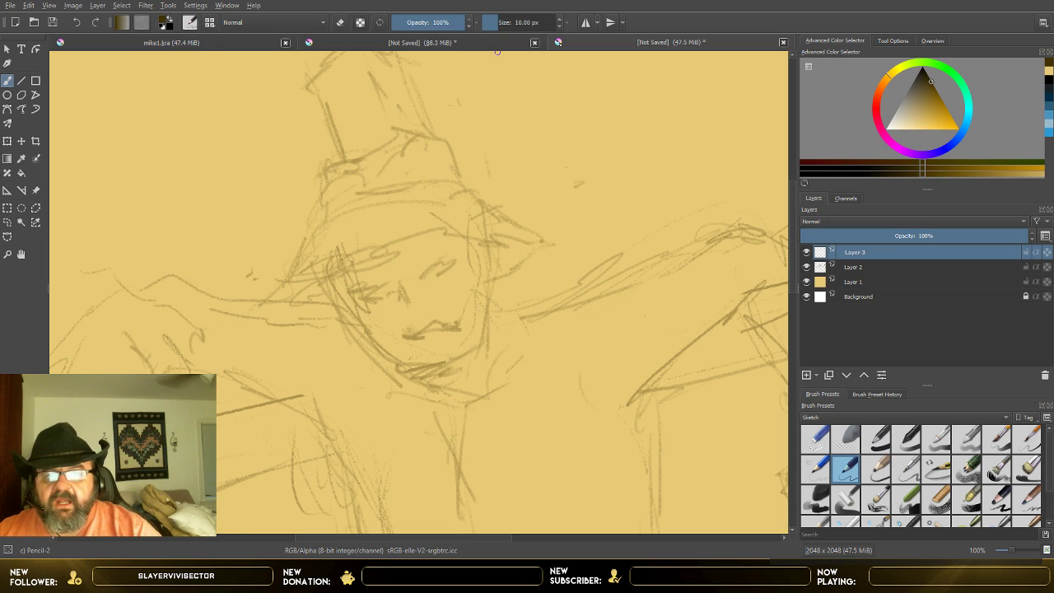
left_click(560, 26)
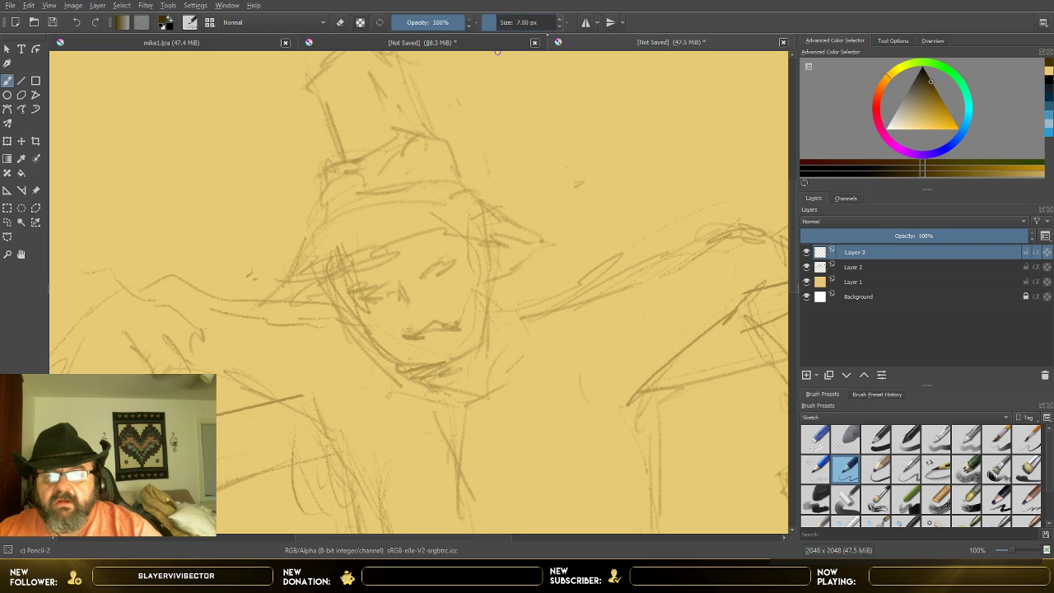
left_click(430, 24)
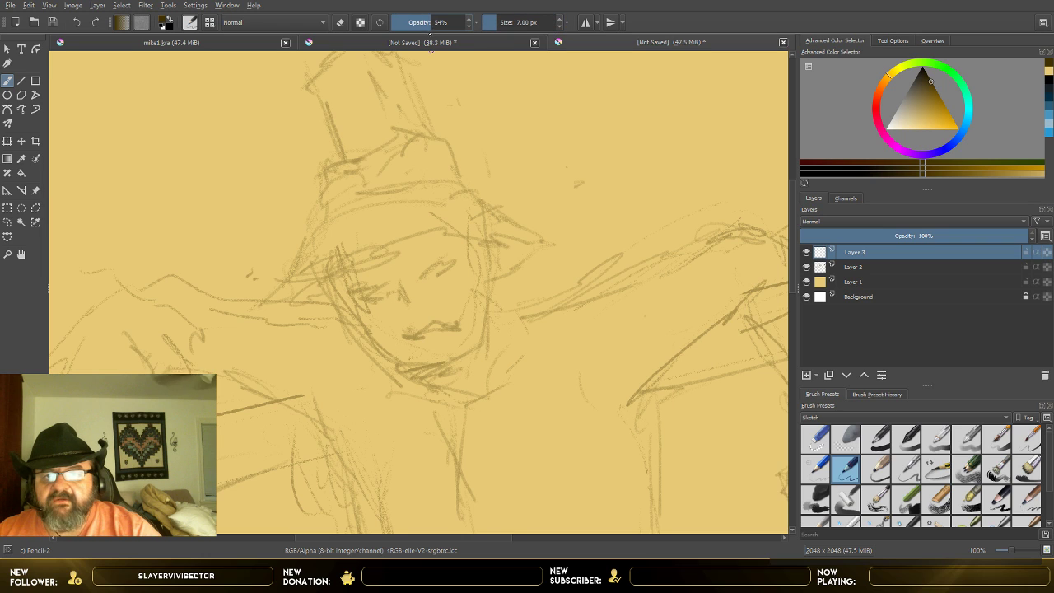
left_click(422, 24)
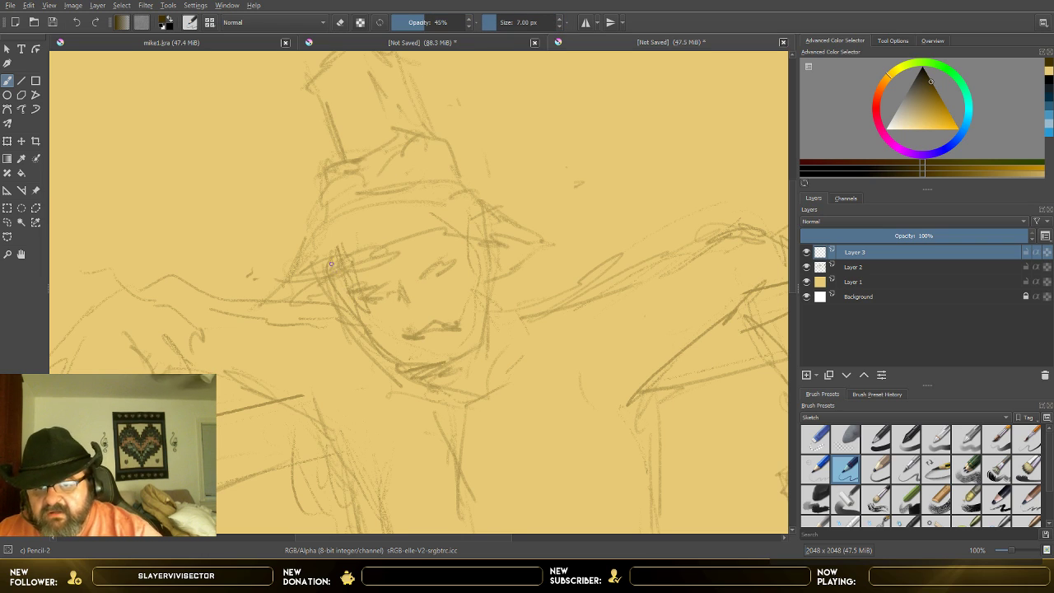
Step: Outline the face from temple to temple around the chin on Layer 3, raising the brush opacity to 63%
left_click_drag(332, 274, 341, 295)
left_click(439, 22)
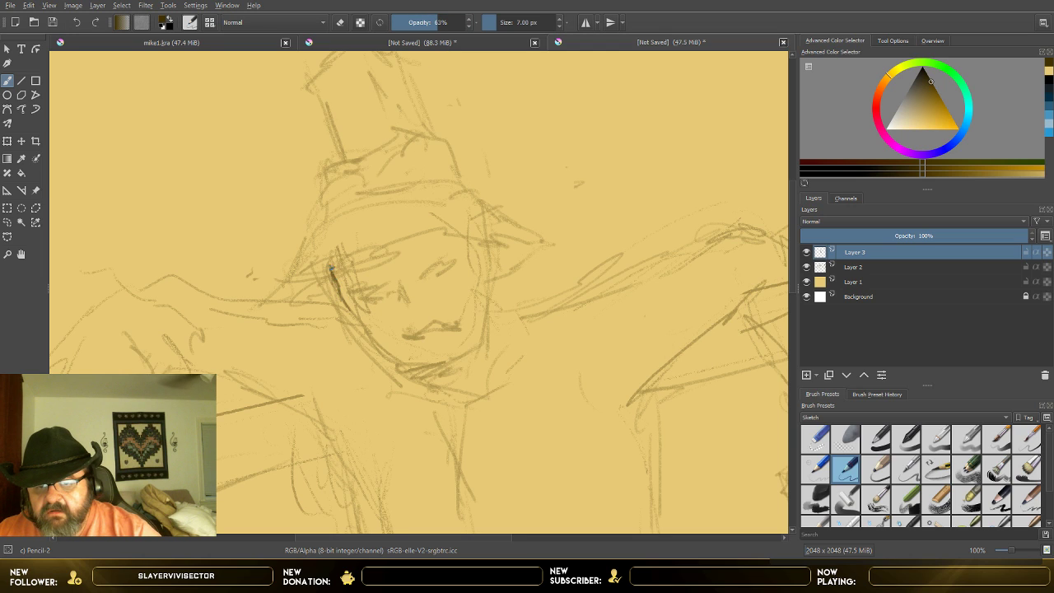
mouse_move(348, 311)
left_mouse_down()
mouse_move(378, 350)
mouse_move(410, 368)
mouse_move(451, 367)
mouse_move(492, 324)
left_mouse_up()
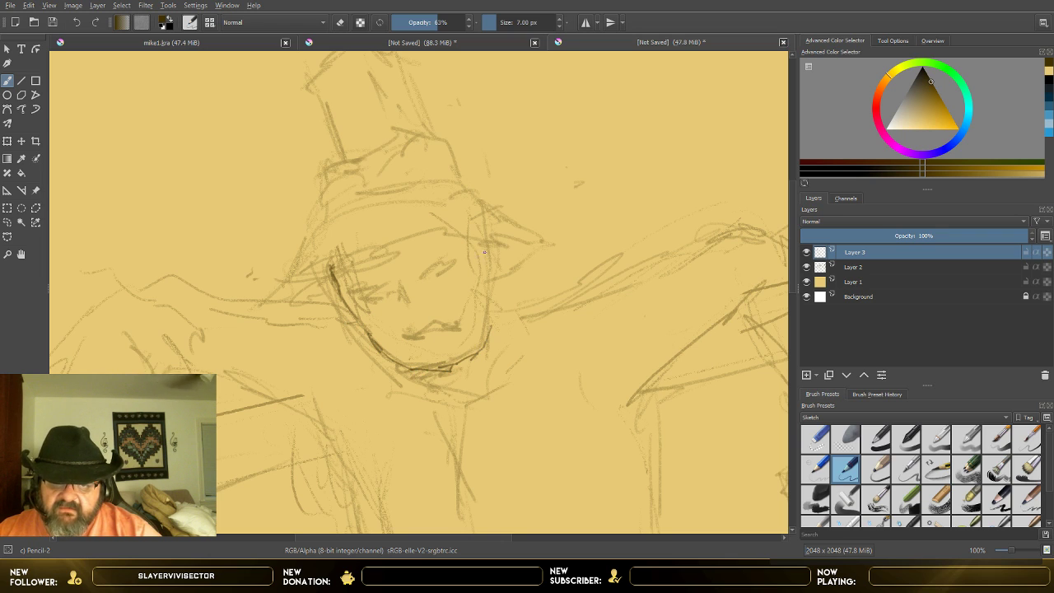
left_click_drag(485, 272, 478, 352)
left_click_drag(489, 245, 484, 306)
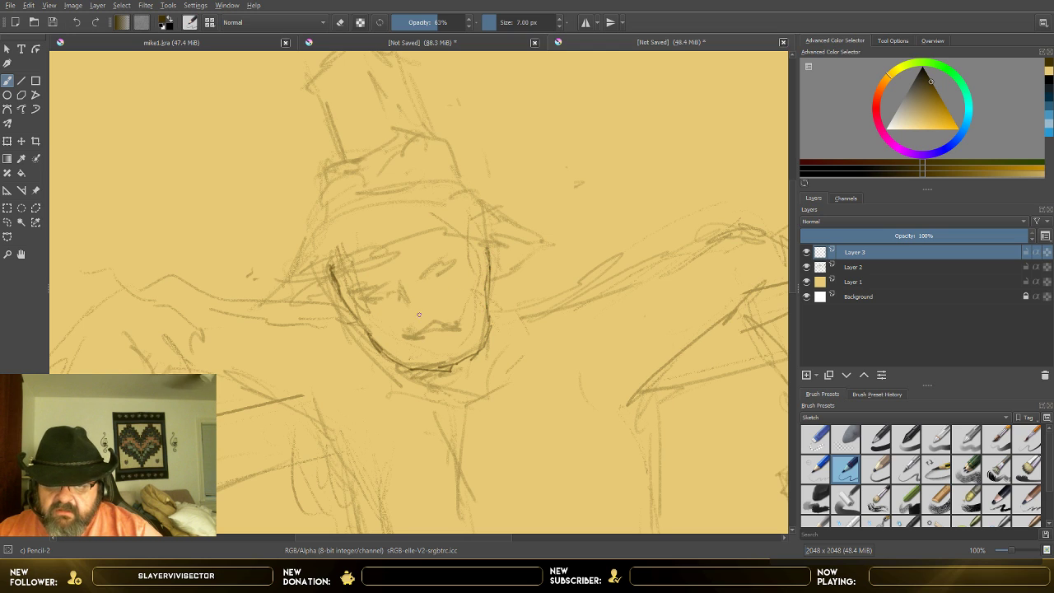
Step: Draw the nose's bridge and tip and reinforce the right side of the jaw
mouse_move(401, 286)
left_mouse_down()
mouse_move(416, 314)
mouse_move(405, 312)
mouse_move(404, 264)
left_mouse_up()
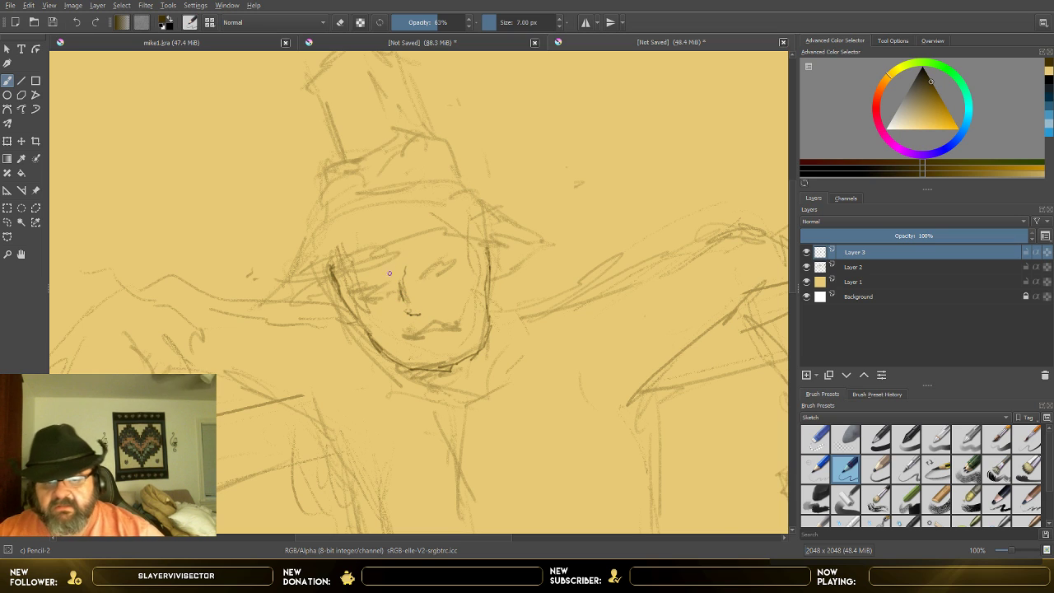
scroll(459, 326, "up", 2)
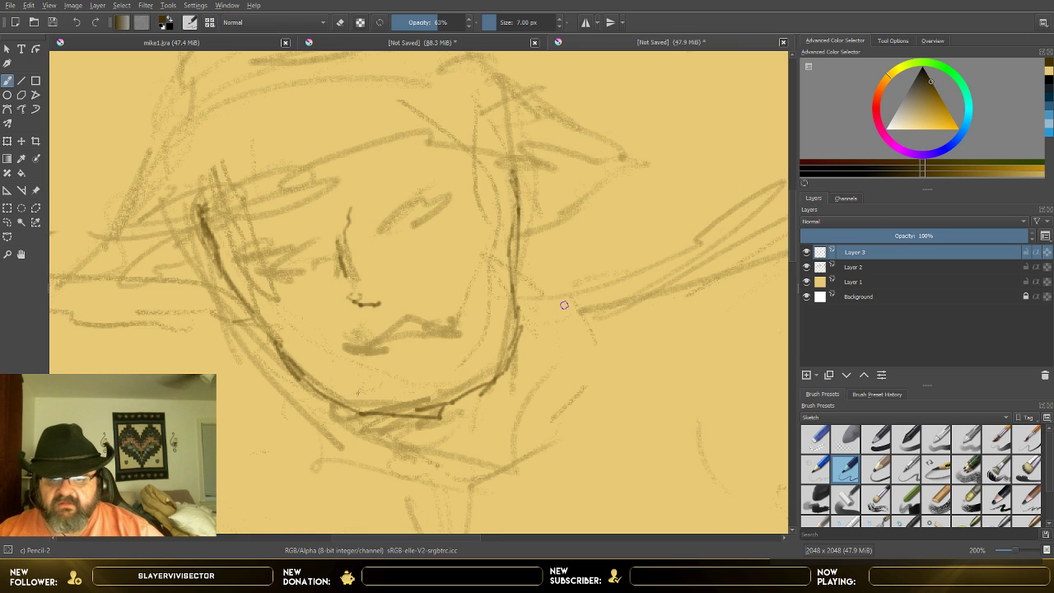
mouse_move(472, 387)
left_mouse_down()
mouse_move(526, 283)
mouse_move(514, 307)
mouse_move(517, 222)
mouse_move(499, 172)
mouse_move(518, 231)
mouse_move(513, 273)
mouse_move(491, 340)
mouse_move(426, 404)
left_mouse_up()
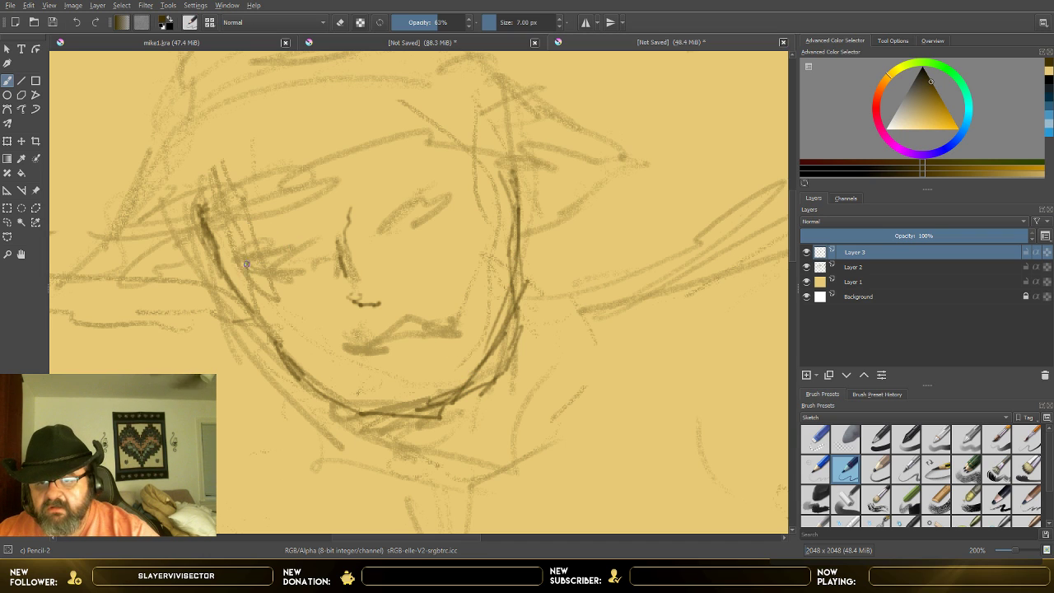
Step: Draw both eyes as almond-shaped outlines over the faded sketch of the face
mouse_move(246, 265)
left_mouse_down()
mouse_move(316, 250)
mouse_move(283, 246)
mouse_move(255, 266)
mouse_move(278, 279)
mouse_move(313, 254)
mouse_move(301, 278)
mouse_move(256, 270)
mouse_move(275, 249)
mouse_move(263, 265)
mouse_move(316, 254)
left_mouse_up()
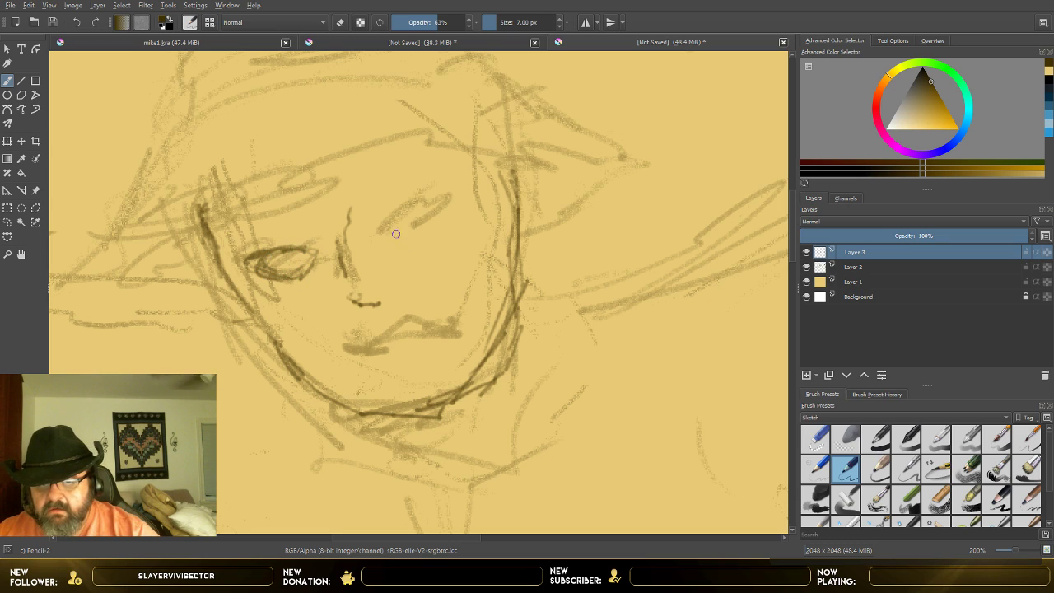
mouse_move(396, 234)
left_mouse_down()
mouse_move(398, 258)
mouse_move(381, 243)
mouse_move(390, 223)
mouse_move(438, 210)
mouse_move(453, 236)
mouse_move(382, 242)
mouse_move(405, 252)
mouse_move(435, 241)
mouse_move(439, 219)
mouse_move(408, 217)
mouse_move(384, 236)
mouse_move(431, 230)
left_mouse_up()
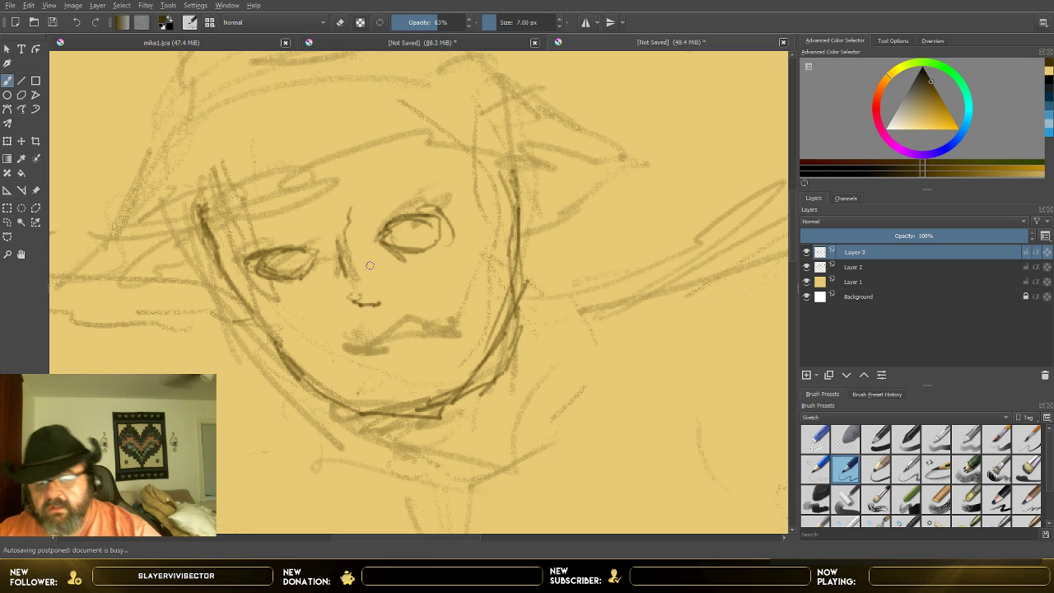
right_click(421, 202)
scroll(586, 269, "down", 2)
scroll(586, 269, "up", 1)
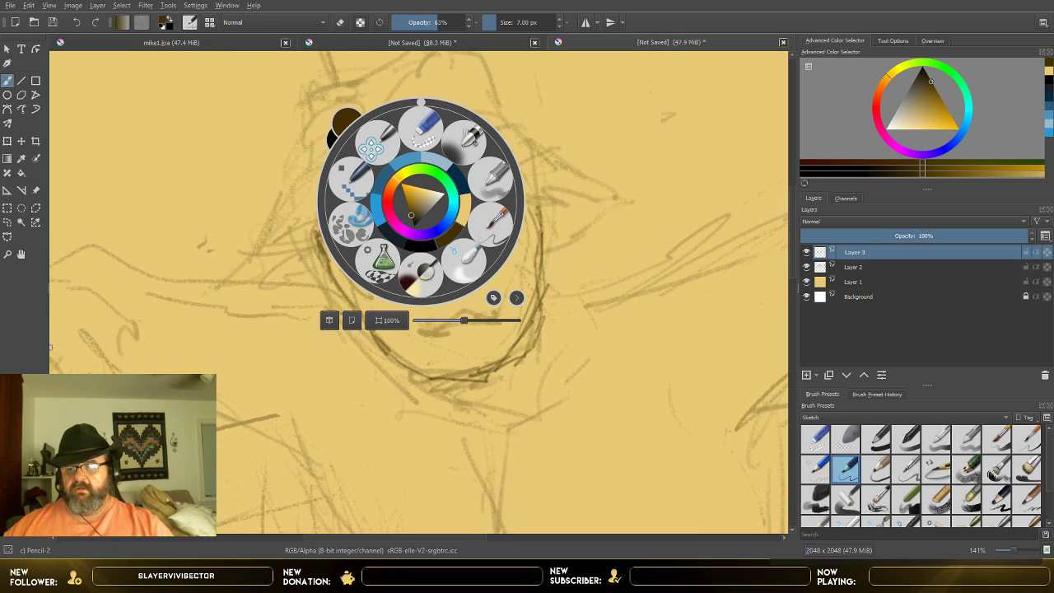
Step: Erase both eyes and the nose lines on Layer 3 with Eraser Small, enlarging the eraser to 145.80 px
left_click(520, 302)
left_click(605, 365)
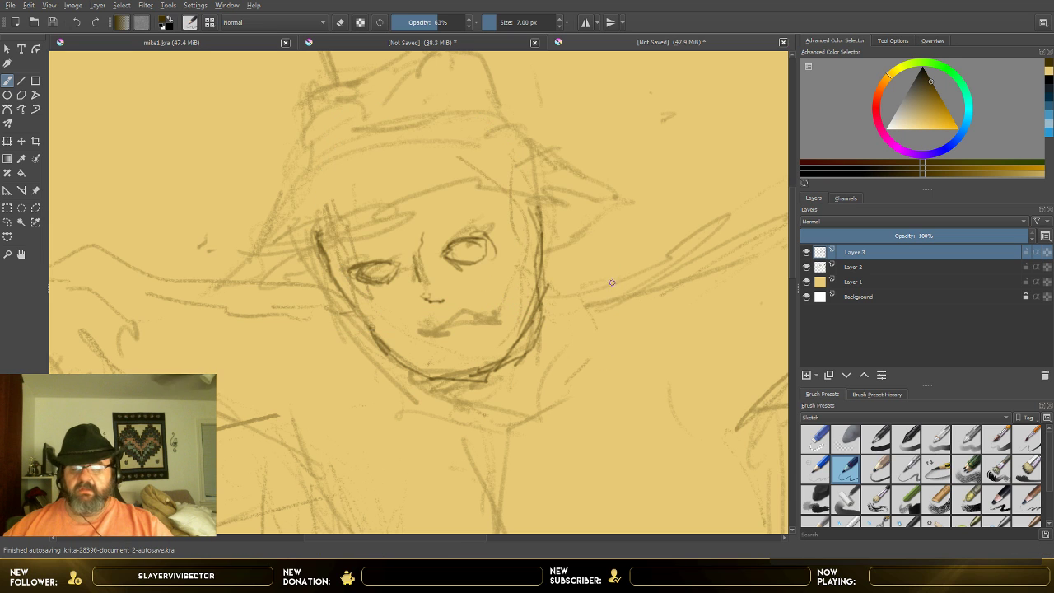
scroll(602, 288, "down", 4)
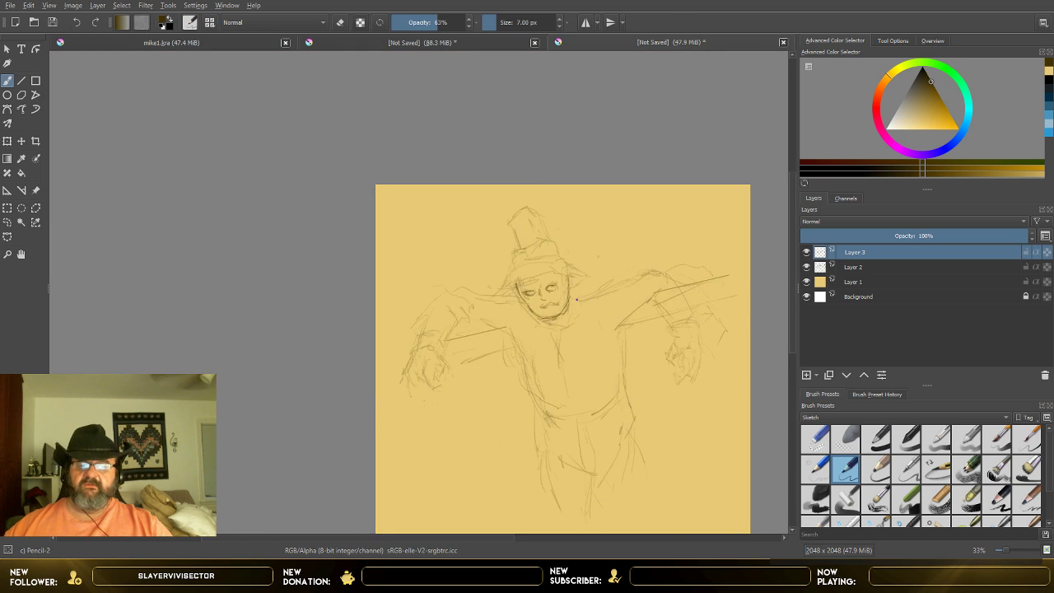
scroll(576, 299, "up", 4)
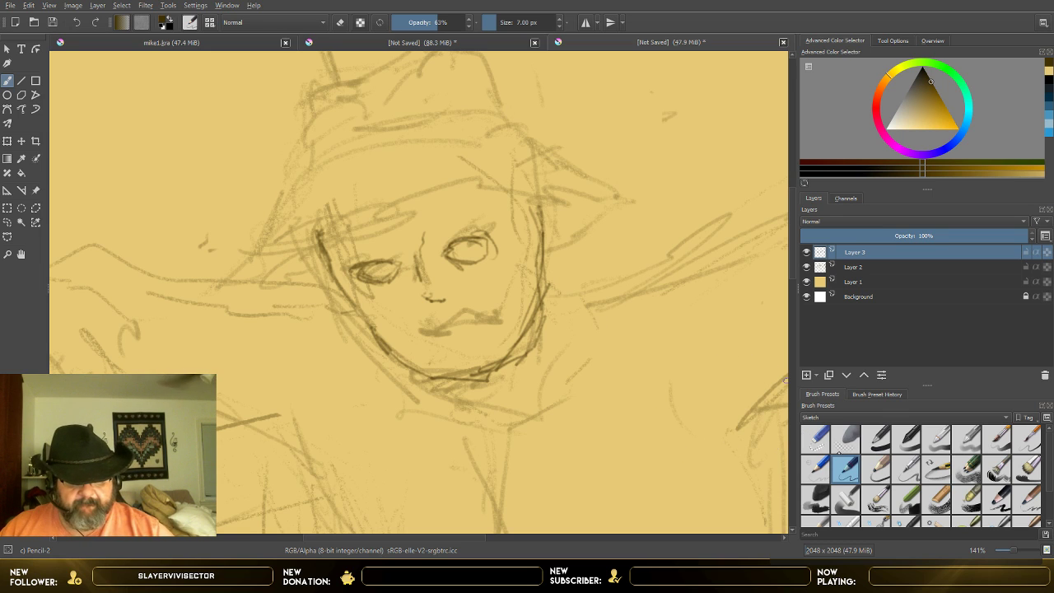
left_click(815, 439)
mouse_move(381, 258)
left_mouse_down()
mouse_move(369, 279)
mouse_move(387, 272)
mouse_move(402, 293)
left_mouse_up()
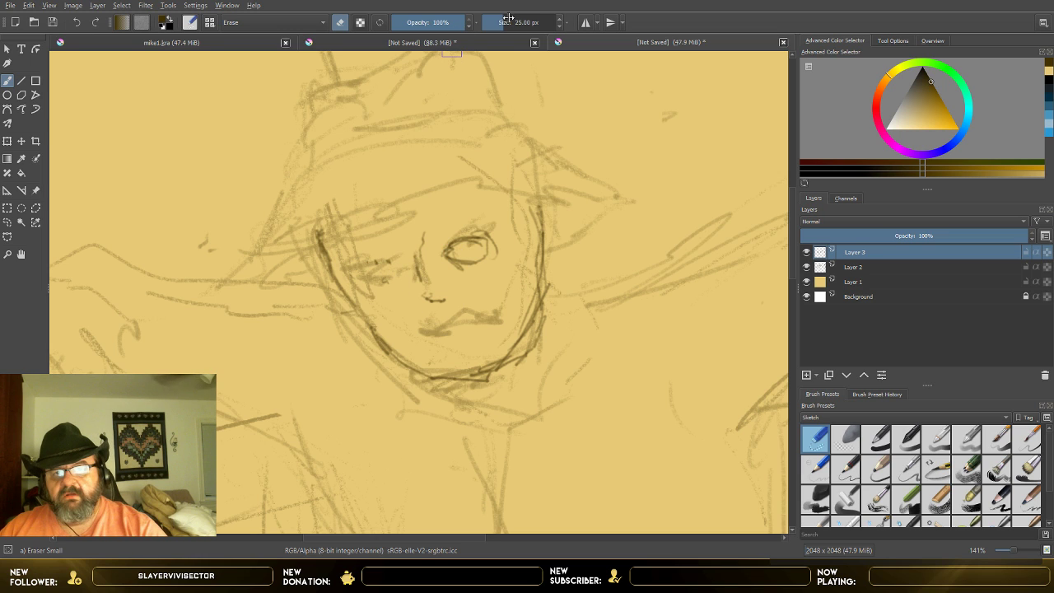
left_click_drag(508, 18, 519, 19)
left_click_drag(454, 291, 455, 262)
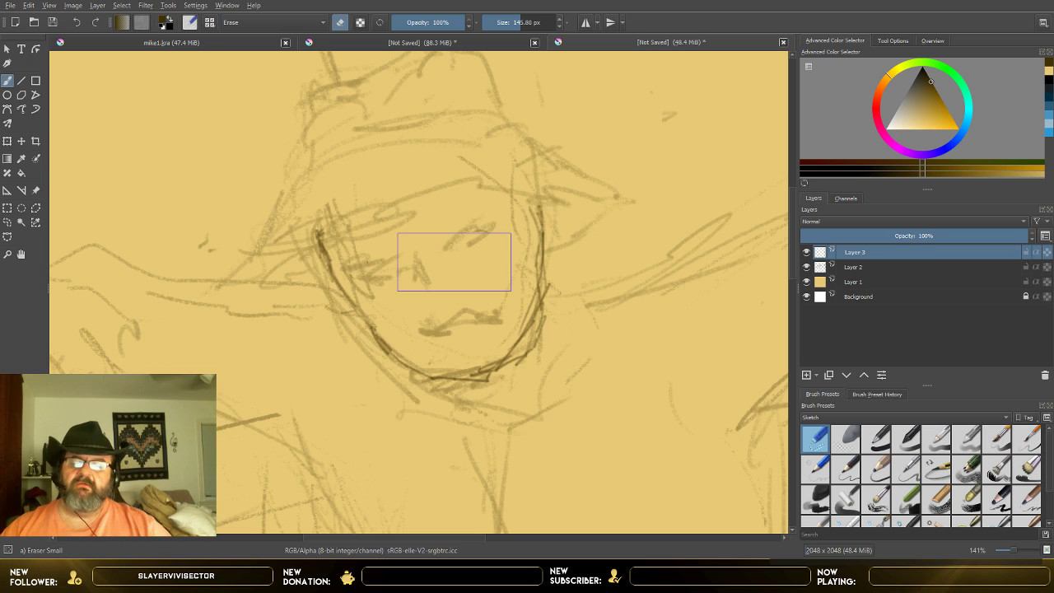
Step: Set up the Pencil-1 Hard brush at 72% opacity and 7 px for redrawing the face
scroll(453, 262, "down", 5)
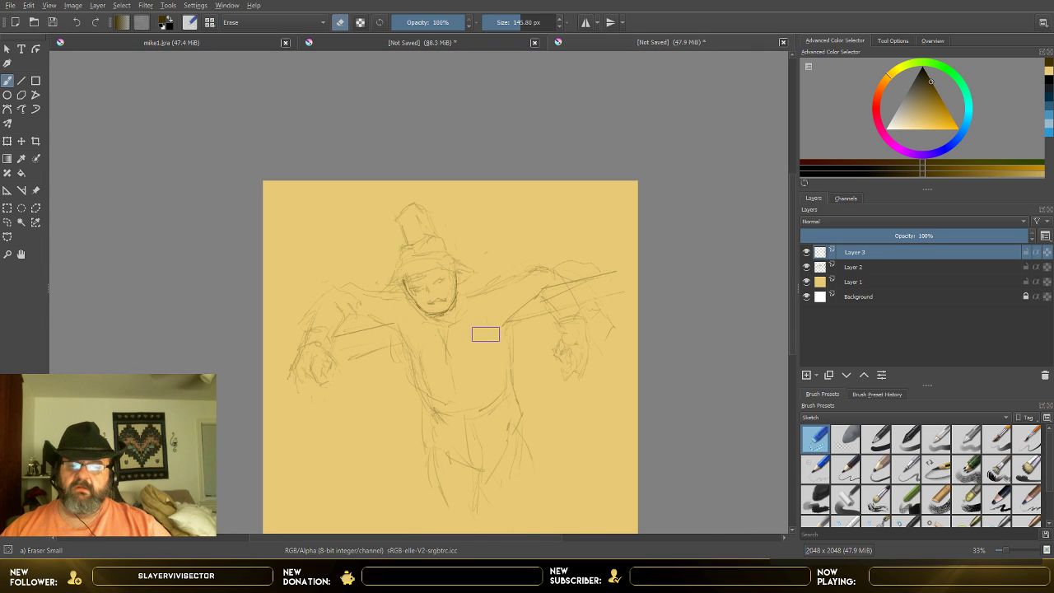
scroll(485, 334, "up", 5)
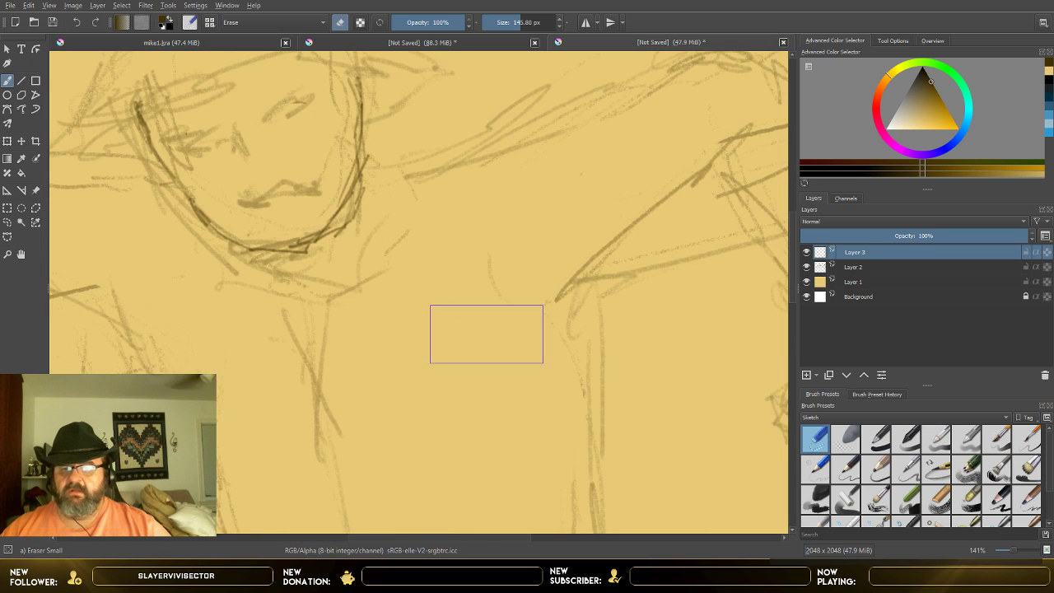
scroll(399, 292, "down", 1)
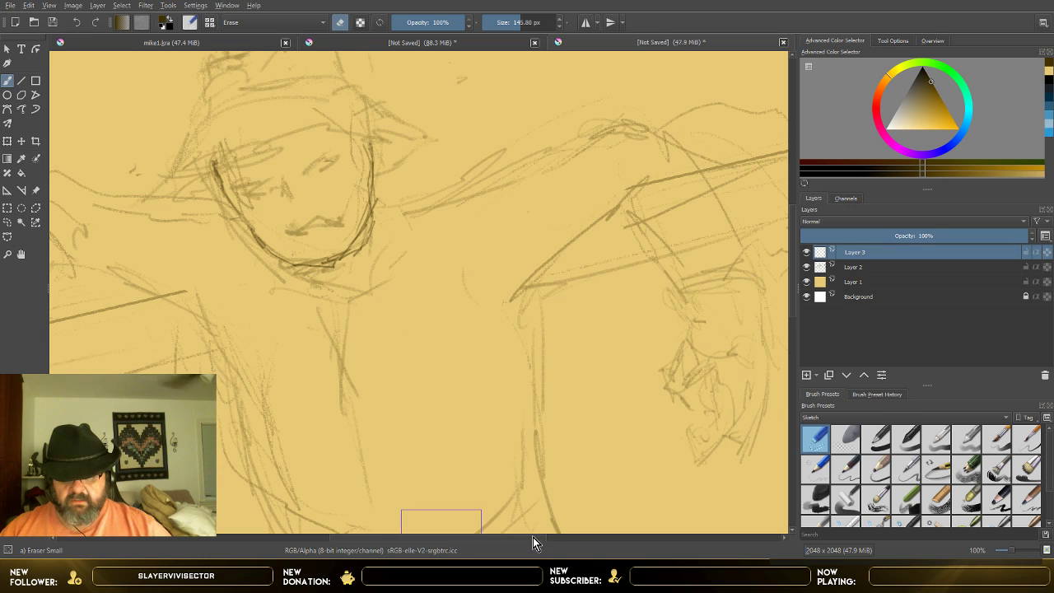
left_click_drag(533, 537, 493, 536)
scroll(498, 367, "up", 1)
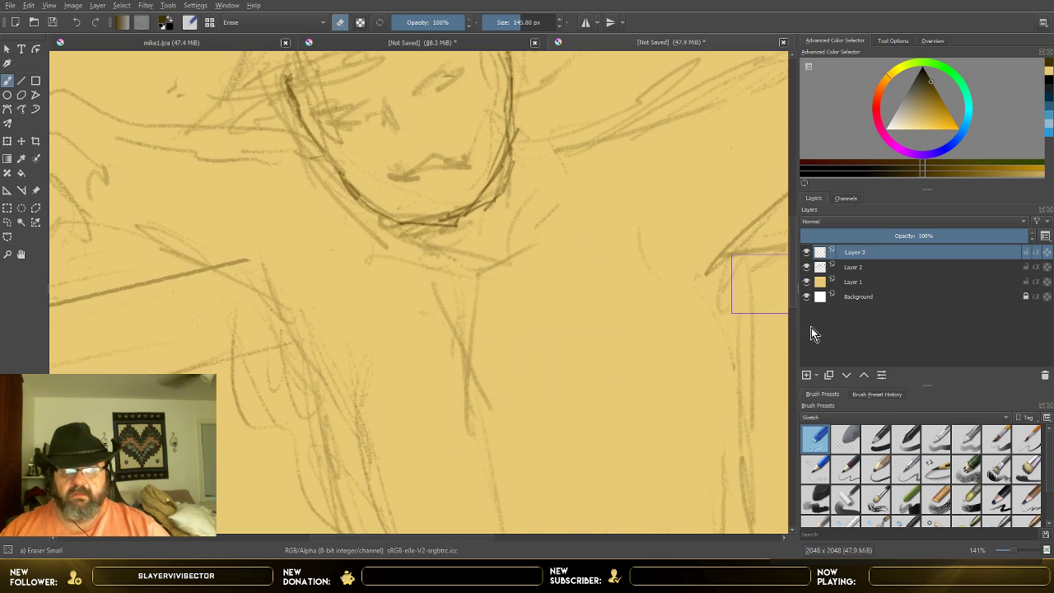
left_click_drag(794, 299, 794, 259)
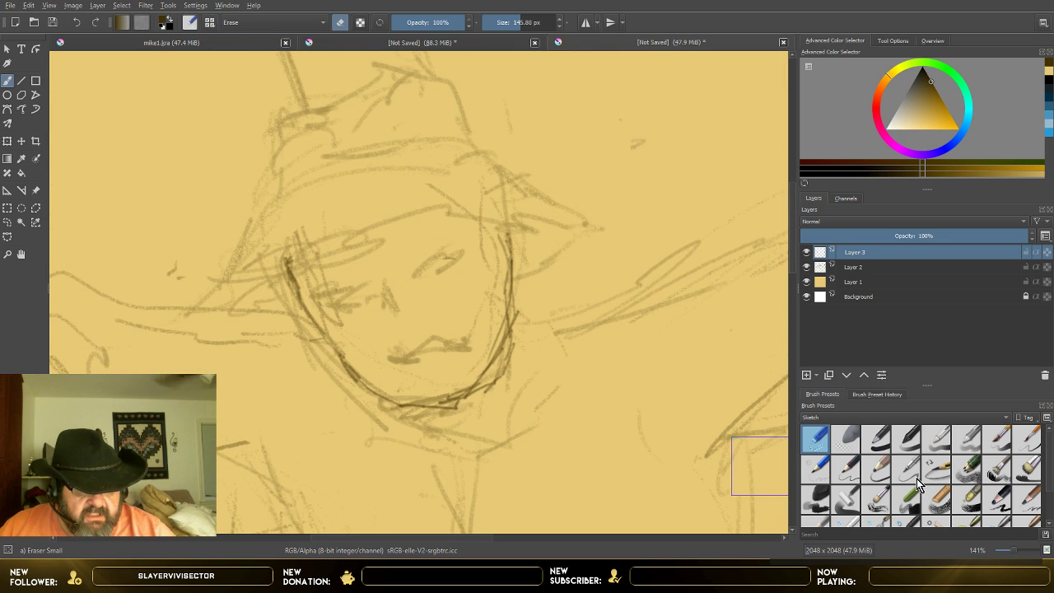
left_click(820, 471)
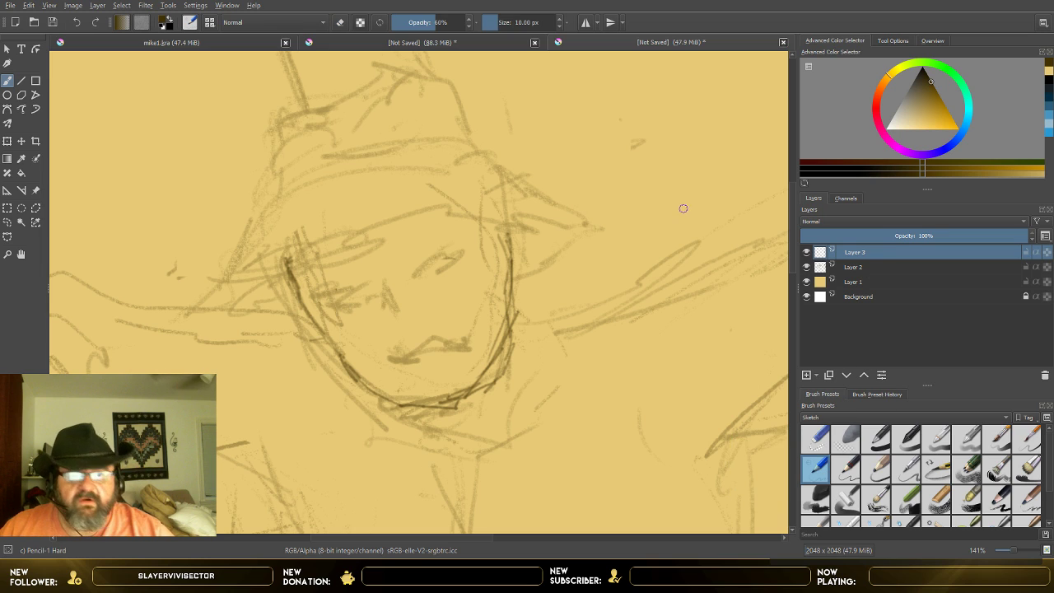
left_click(444, 26)
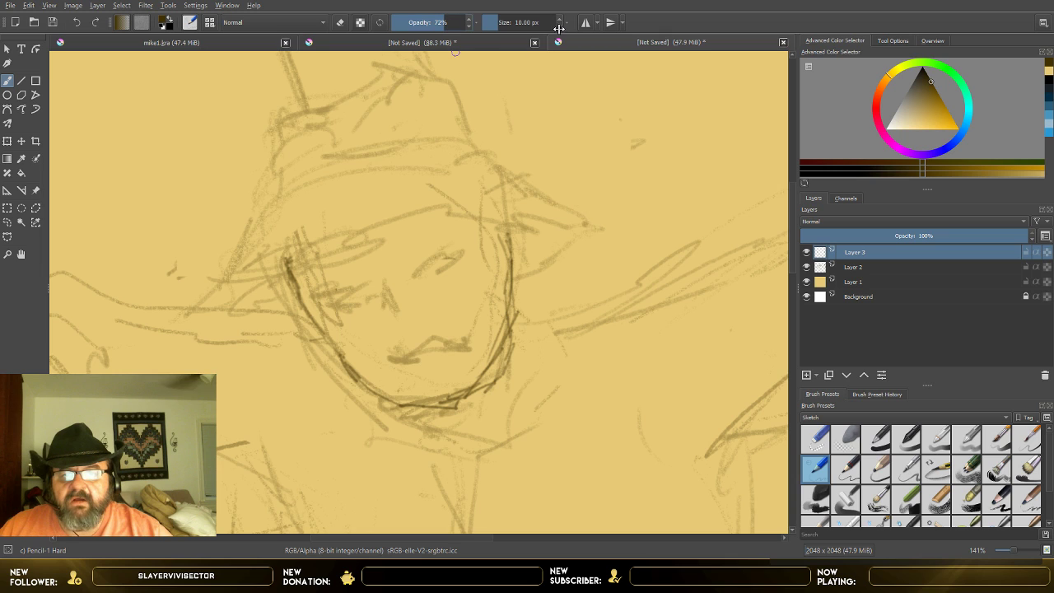
left_click(559, 26)
left_click(559, 25)
left_click(559, 26)
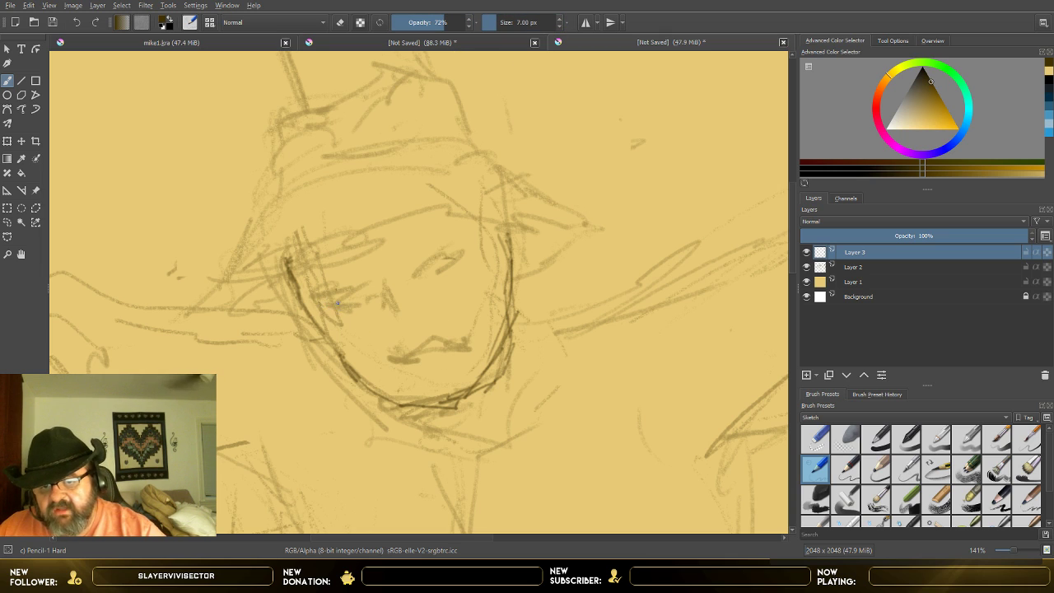
Step: Redraw both eyes as irregular, angular rounded outlines over the faded eye marks
mouse_move(328, 299)
left_mouse_down()
mouse_move(337, 317)
mouse_move(348, 310)
left_mouse_up()
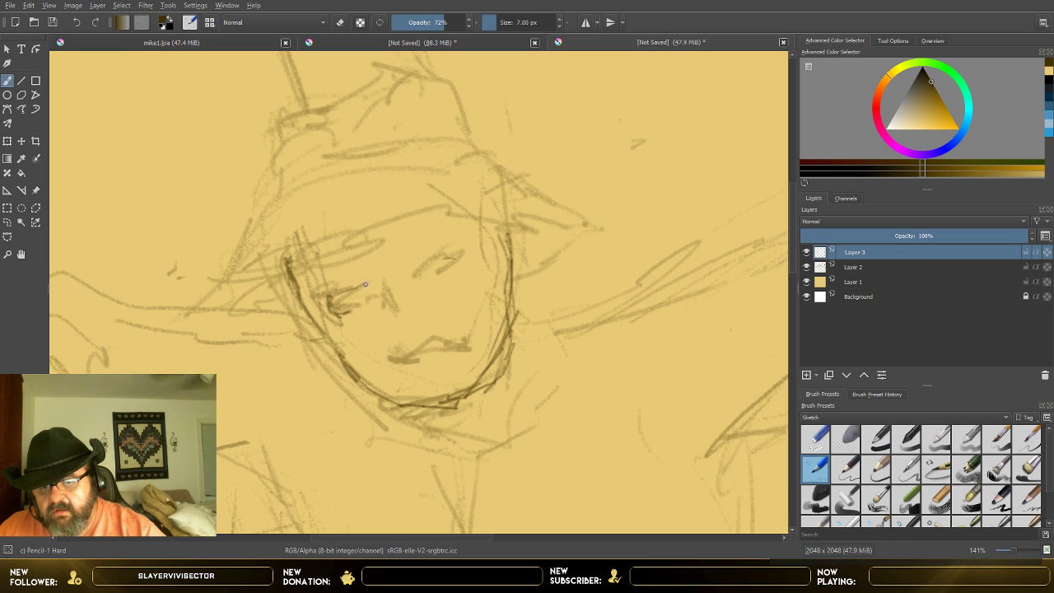
mouse_move(365, 313)
left_mouse_down()
mouse_move(343, 323)
mouse_move(362, 318)
mouse_move(372, 293)
mouse_move(337, 299)
left_mouse_up()
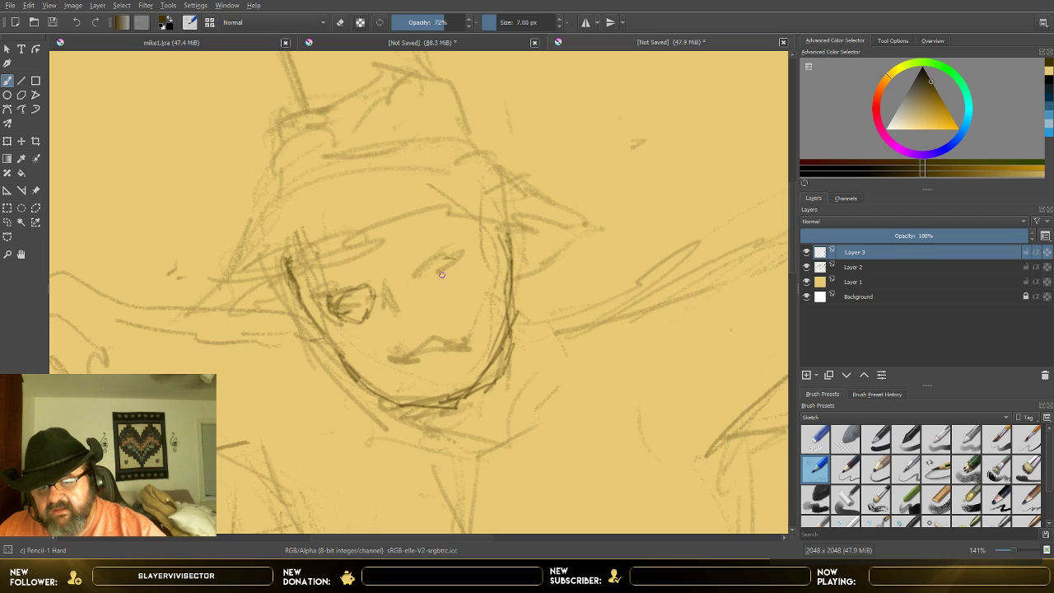
left_click_drag(413, 286, 428, 294)
mouse_move(419, 290)
left_mouse_down()
mouse_move(416, 274)
mouse_move(434, 283)
mouse_move(438, 257)
mouse_move(460, 254)
mouse_move(451, 280)
mouse_move(424, 292)
mouse_move(434, 294)
mouse_move(455, 265)
left_mouse_up()
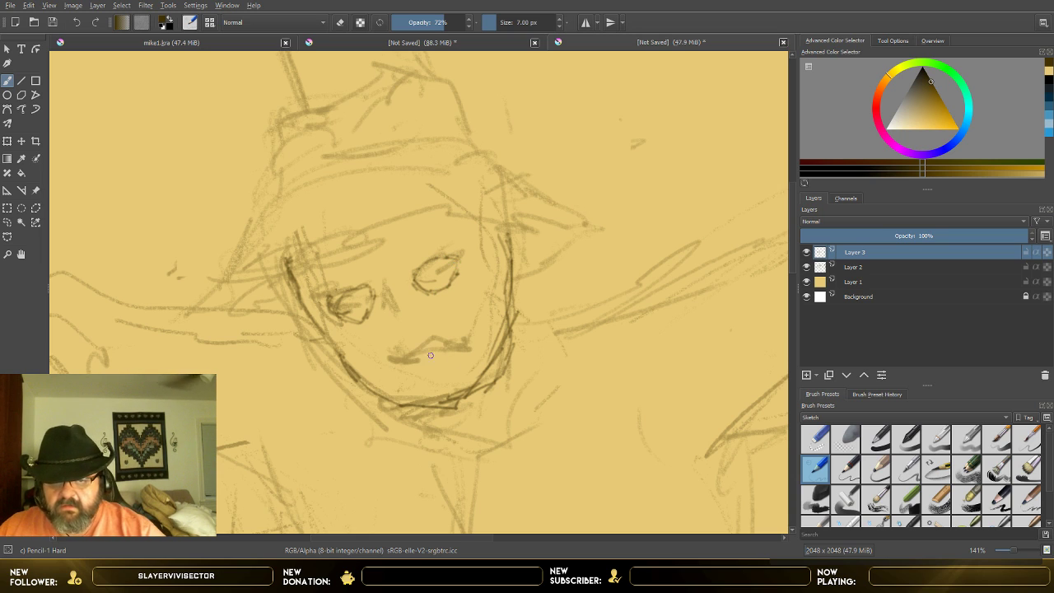
mouse_move(416, 282)
left_mouse_down()
mouse_move(458, 291)
mouse_move(459, 261)
mouse_move(455, 289)
mouse_move(424, 296)
left_mouse_up()
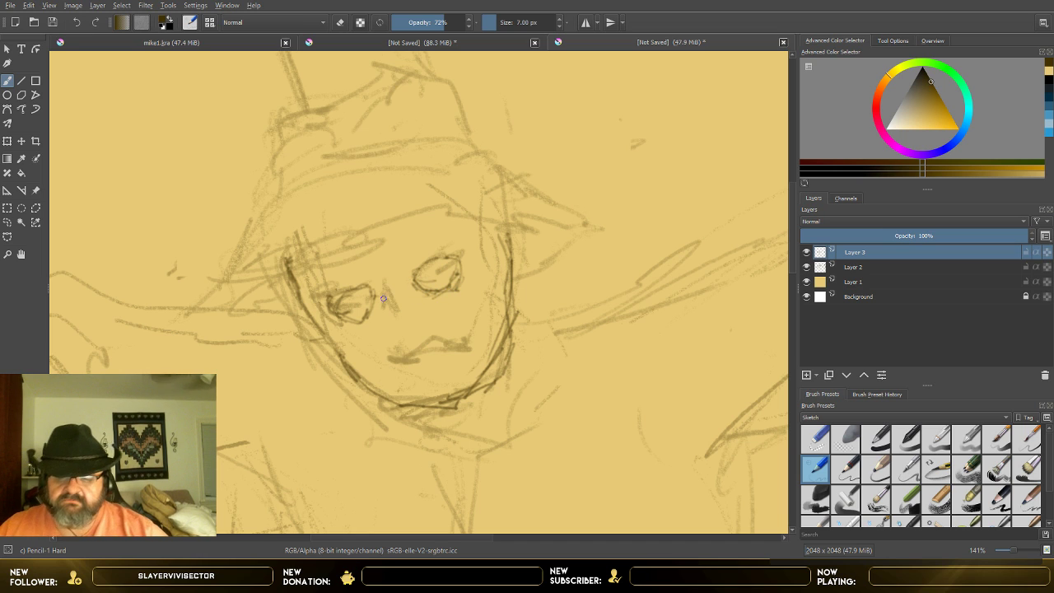
Step: Draw the nose's side line and a wavy mouth, checking the line work with Layer 2 temporarily hidden
scroll(378, 310, "down", 5)
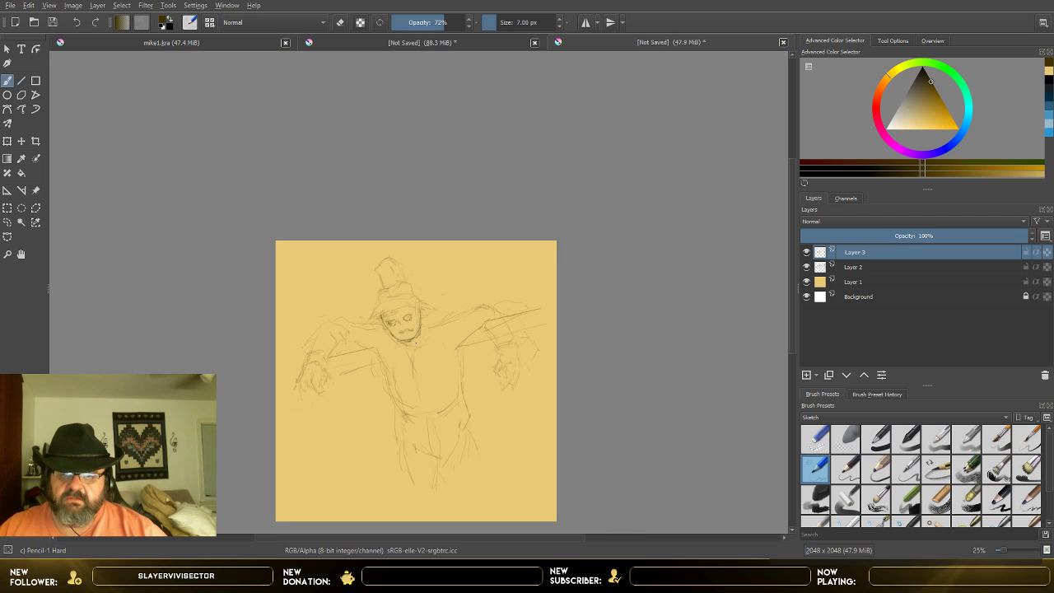
scroll(421, 347, "up", 5)
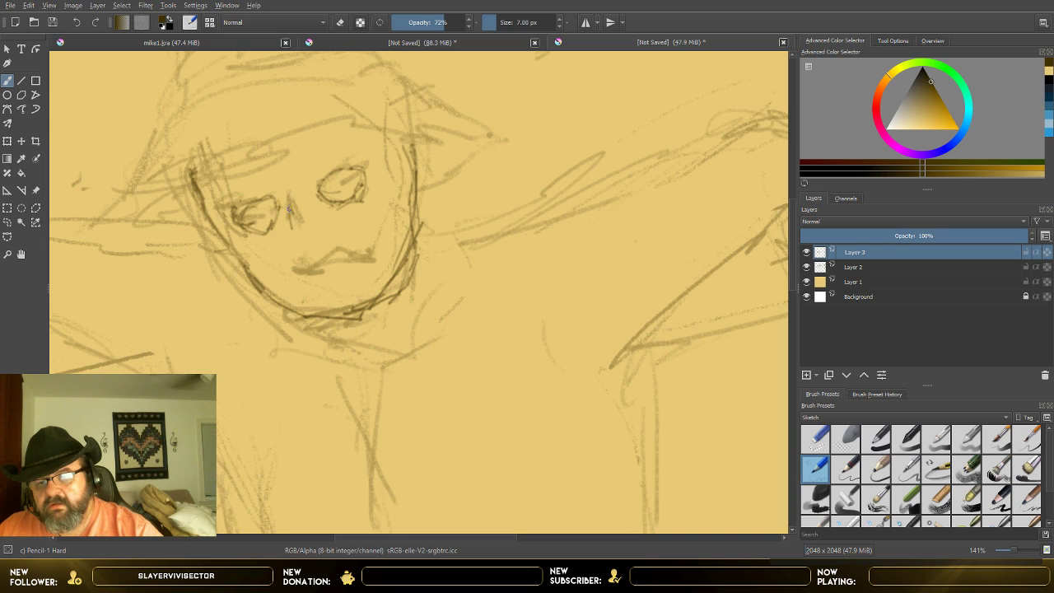
left_click_drag(292, 215, 296, 228)
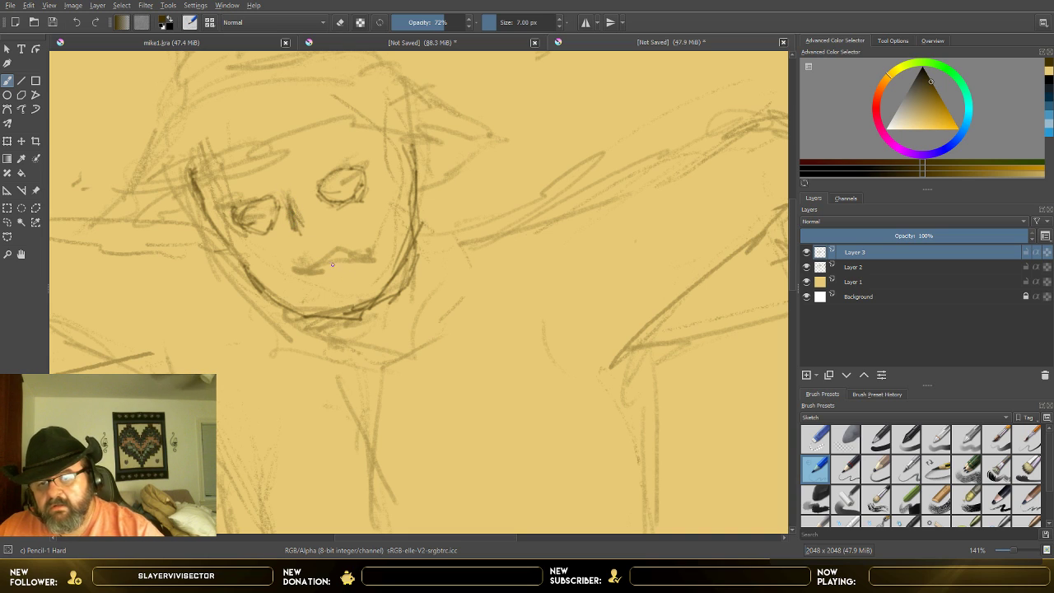
mouse_move(322, 268)
left_mouse_down()
mouse_move(353, 255)
mouse_move(308, 274)
mouse_move(375, 251)
left_mouse_up()
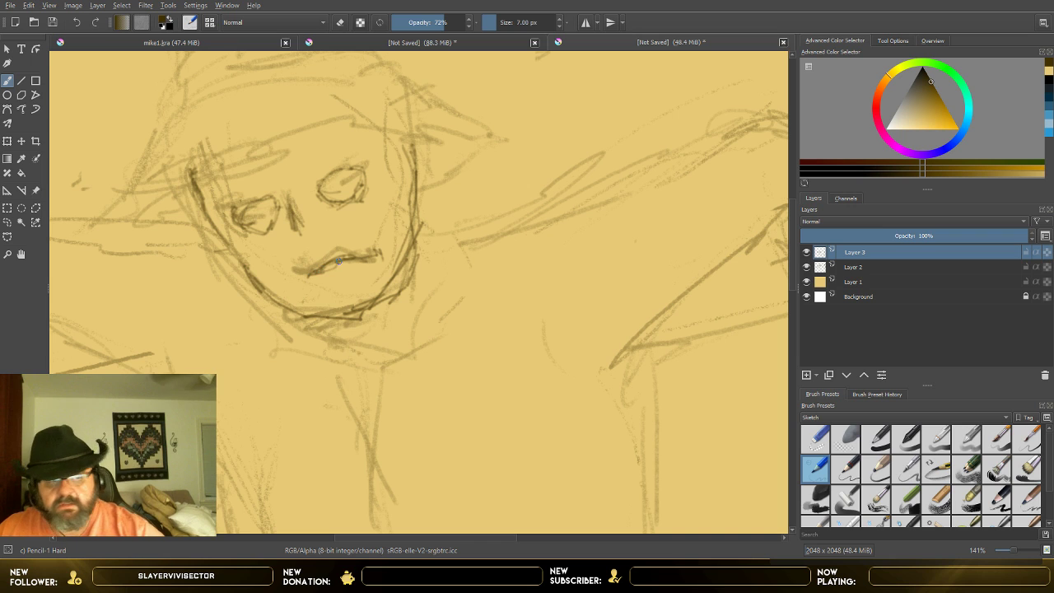
left_click(806, 268)
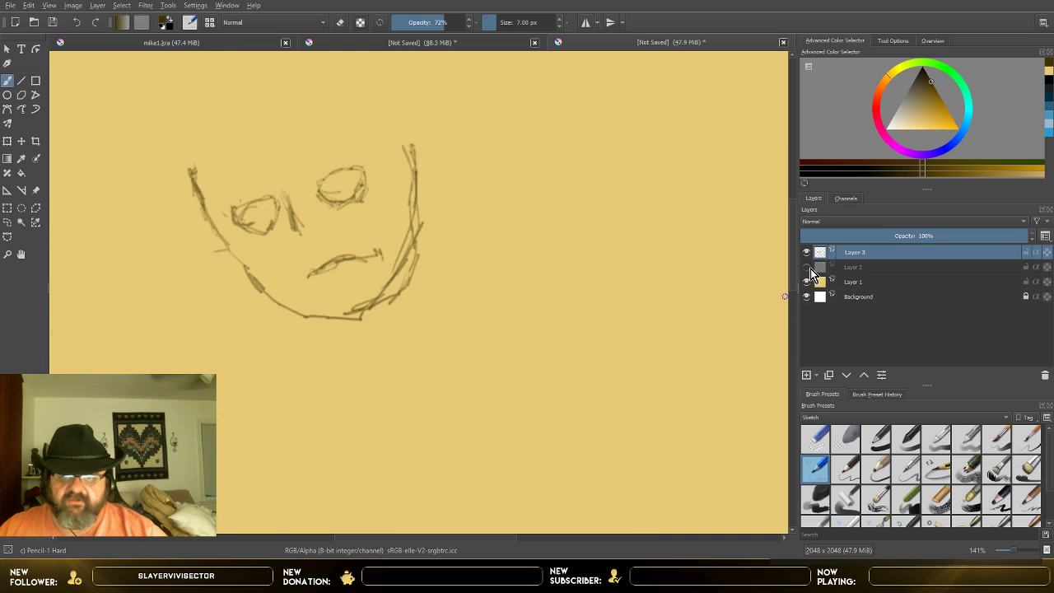
left_click(806, 268)
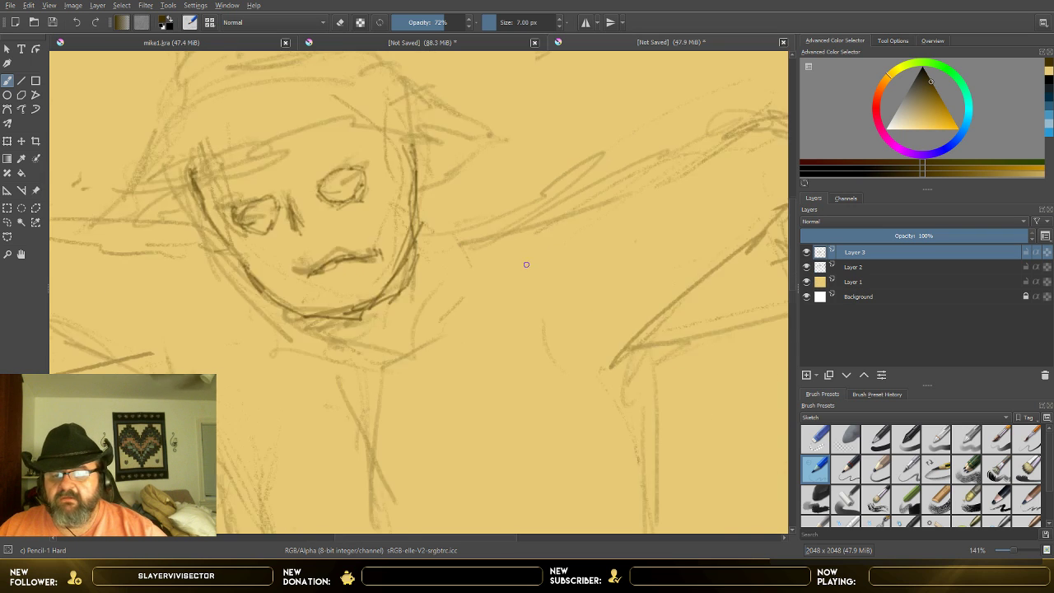
Step: Outline the hat's drooping, pointed brim and the lower crumpled part of its crown over the faded sketch
scroll(526, 264, "down", 2)
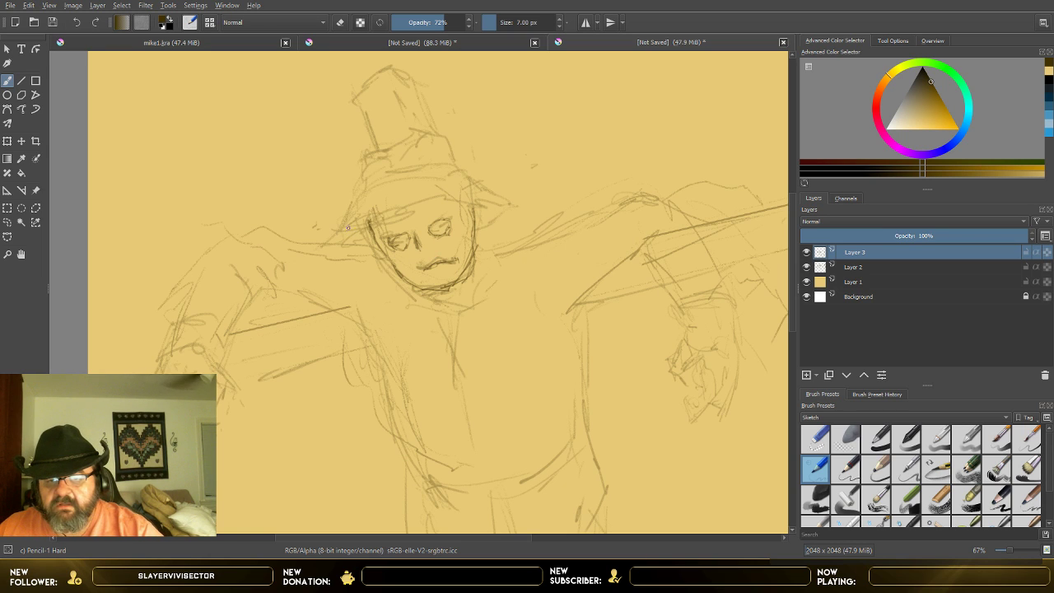
mouse_move(382, 212)
left_mouse_down()
mouse_move(447, 200)
mouse_move(433, 193)
mouse_move(468, 198)
mouse_move(477, 211)
mouse_move(486, 203)
mouse_move(477, 228)
mouse_move(519, 201)
mouse_move(458, 171)
left_mouse_up()
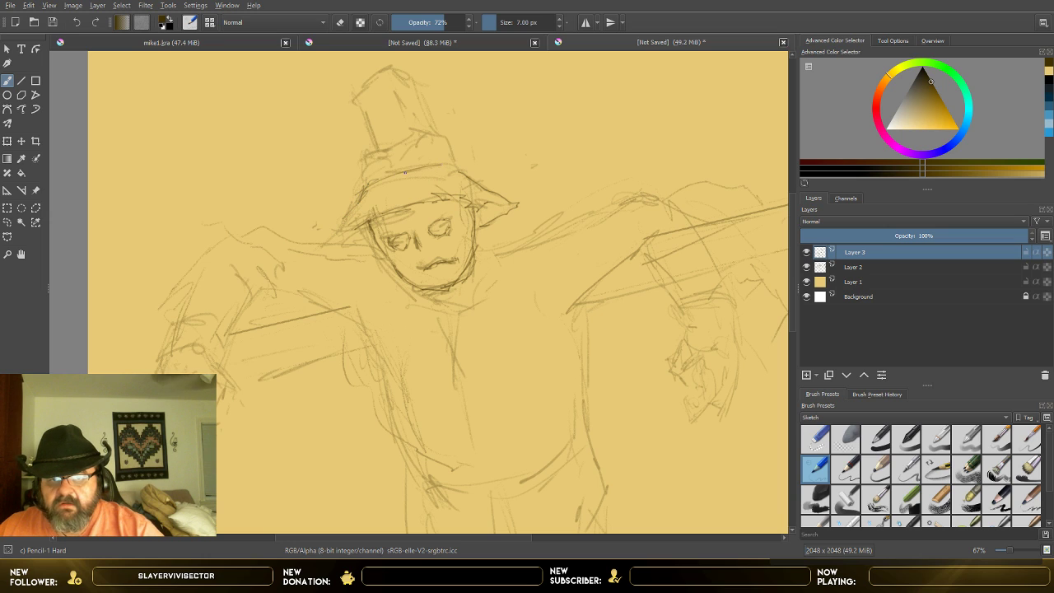
left_click_drag(459, 175, 405, 170)
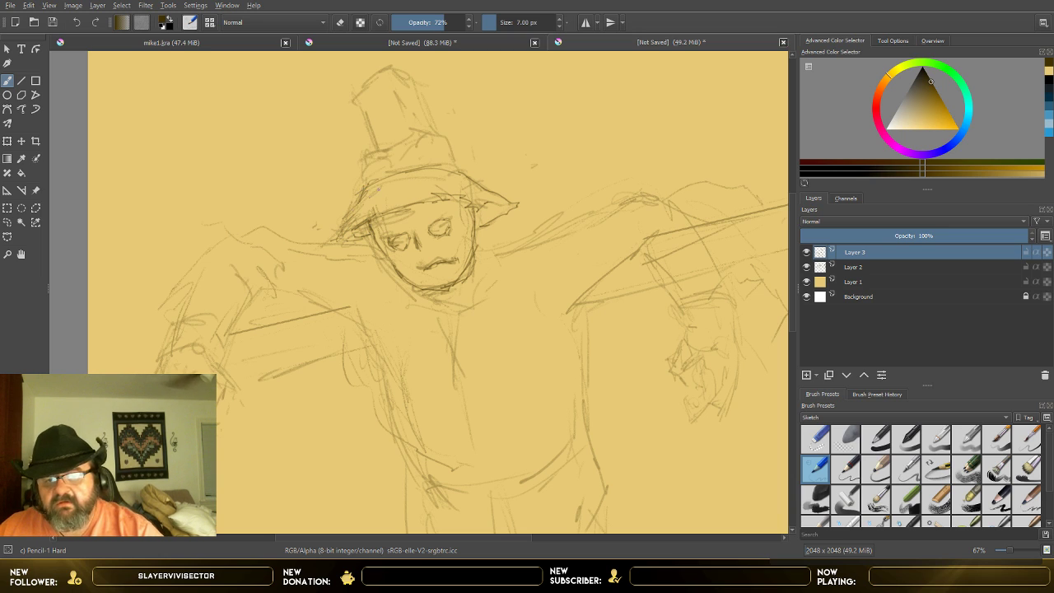
left_click_drag(366, 164, 361, 187)
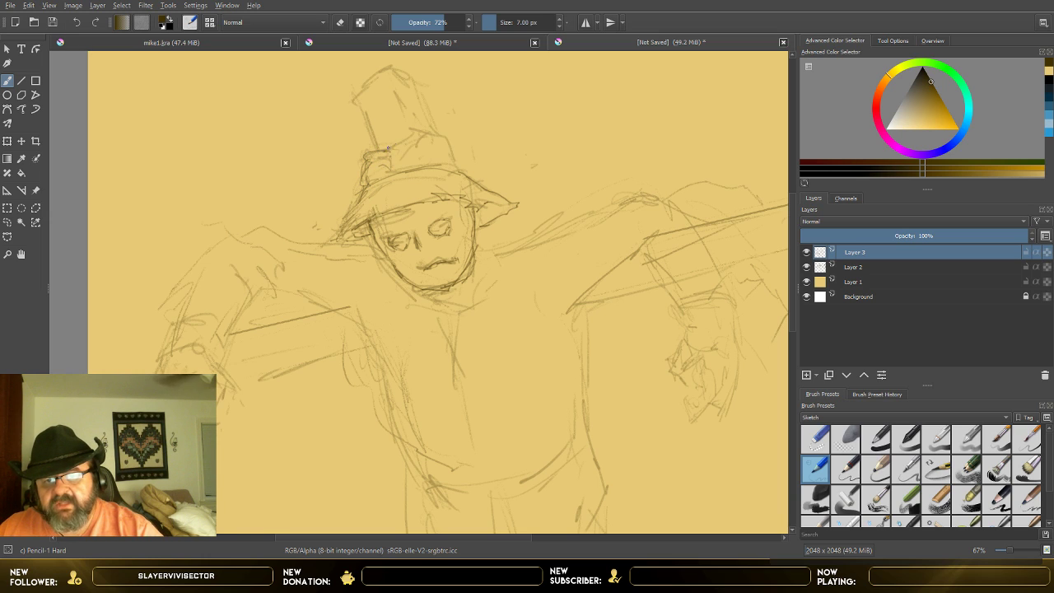
left_click_drag(416, 131, 453, 141)
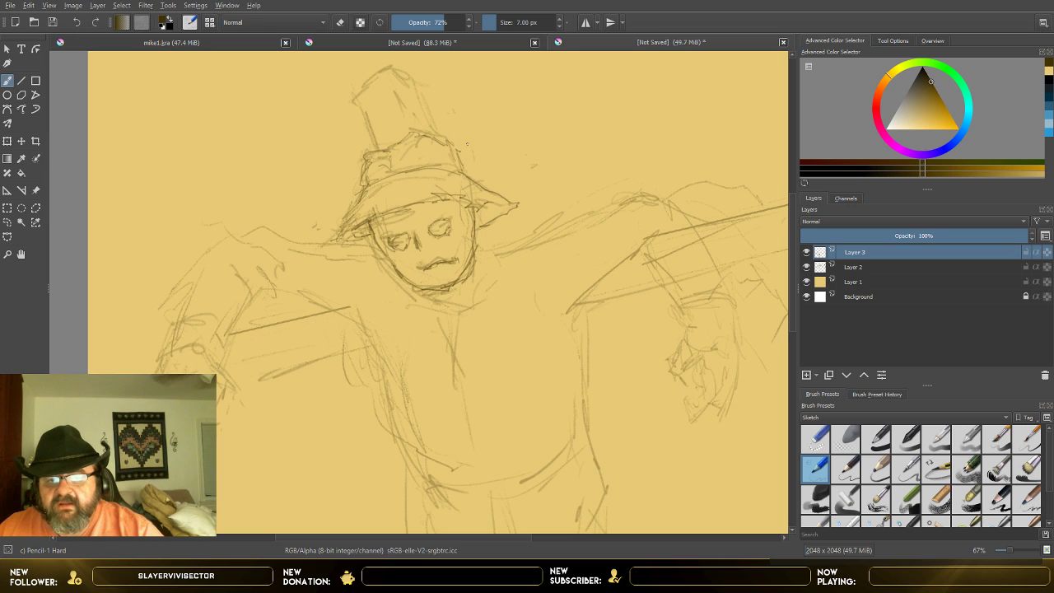
Step: Shade the inside of both eyes with hatching and add the nose tip above the mouth
scroll(514, 251, "down", 2)
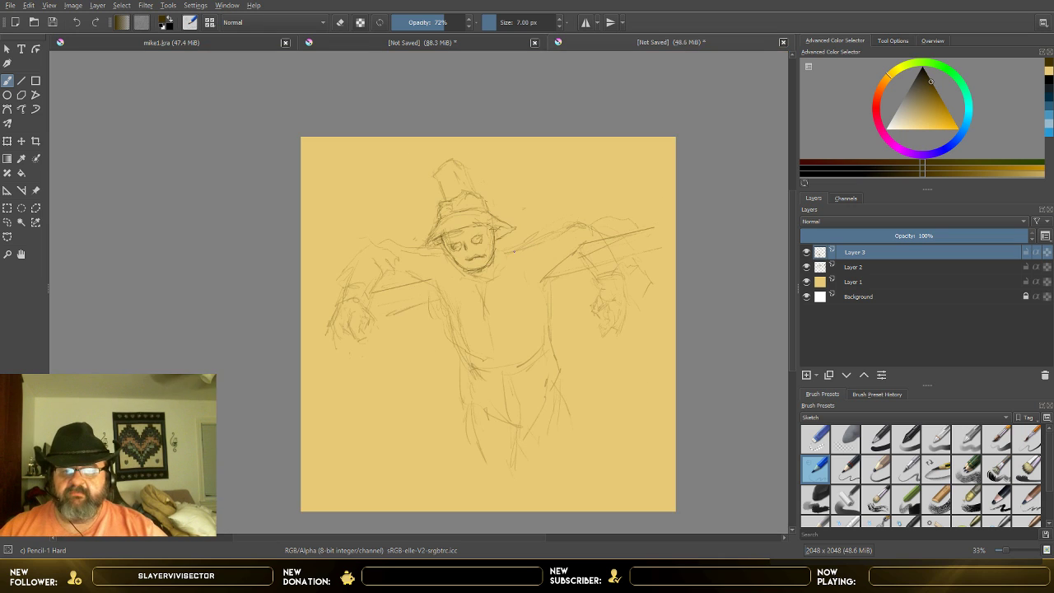
scroll(562, 282, "up", 2)
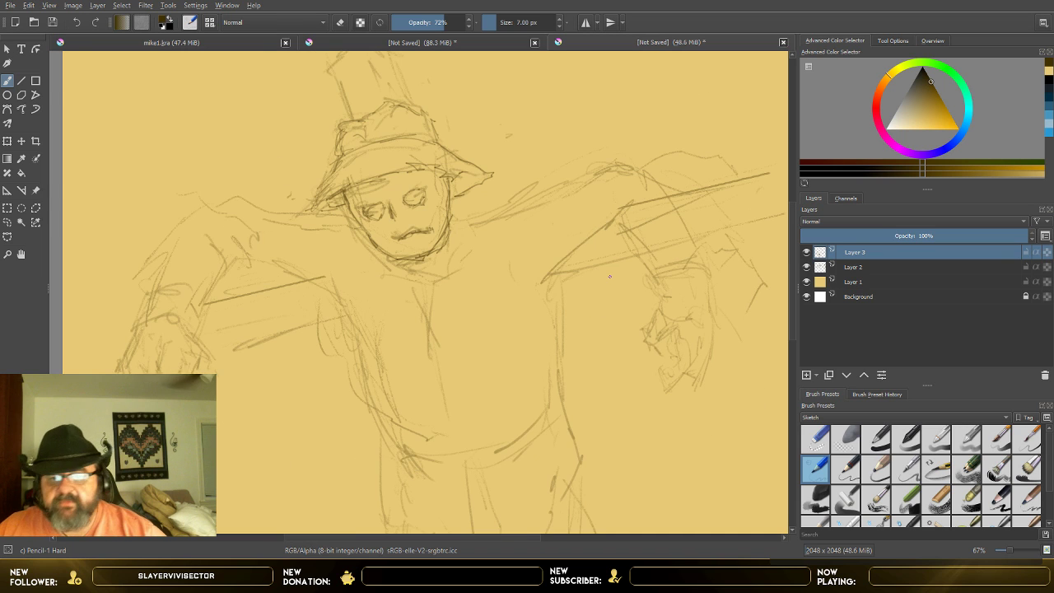
left_click_drag(793, 324, 794, 301)
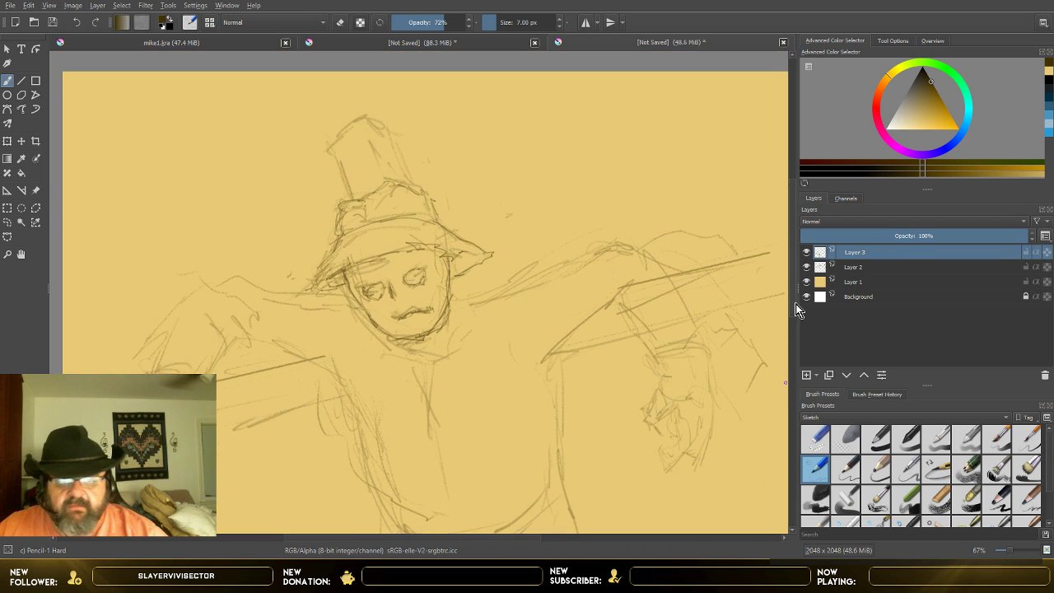
scroll(427, 330, "up", 2)
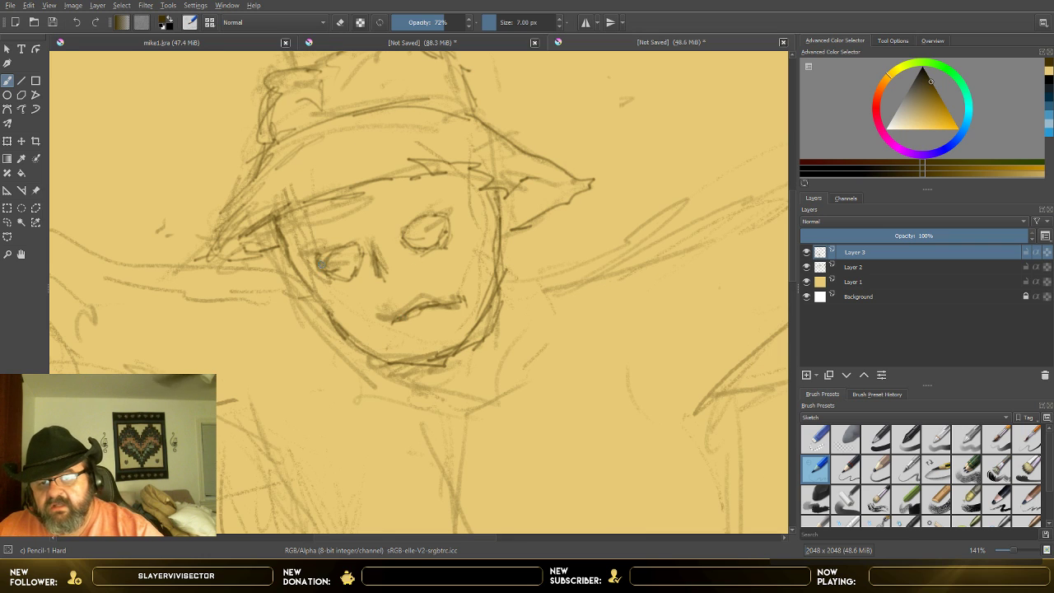
mouse_move(325, 257)
left_mouse_down()
mouse_move(344, 261)
mouse_move(352, 247)
mouse_move(359, 269)
left_mouse_up()
mouse_move(412, 231)
left_mouse_down()
mouse_move(447, 212)
mouse_move(410, 238)
mouse_move(430, 224)
left_mouse_up()
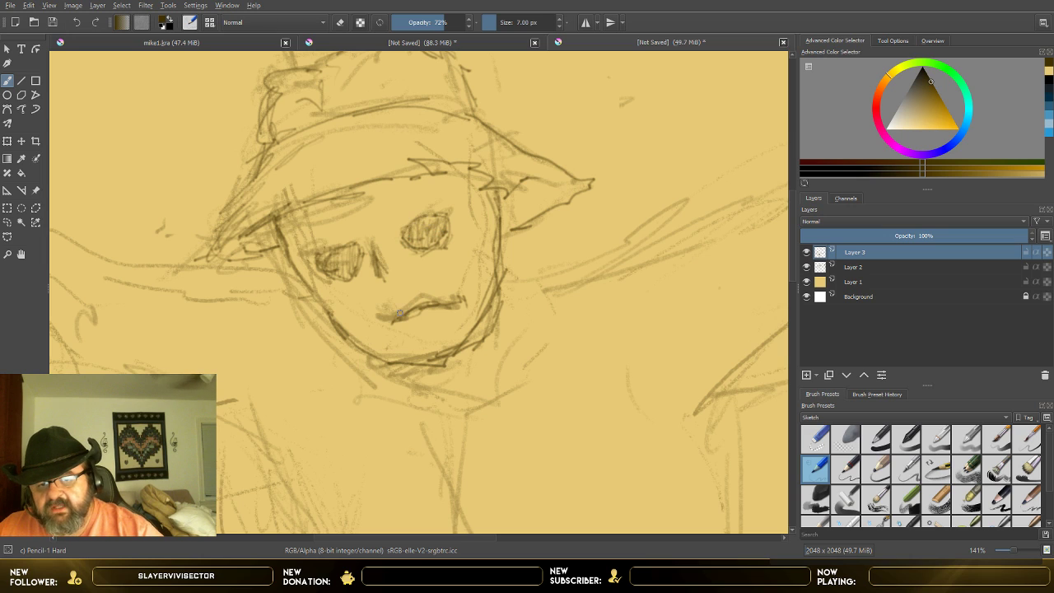
left_click_drag(394, 278, 401, 287)
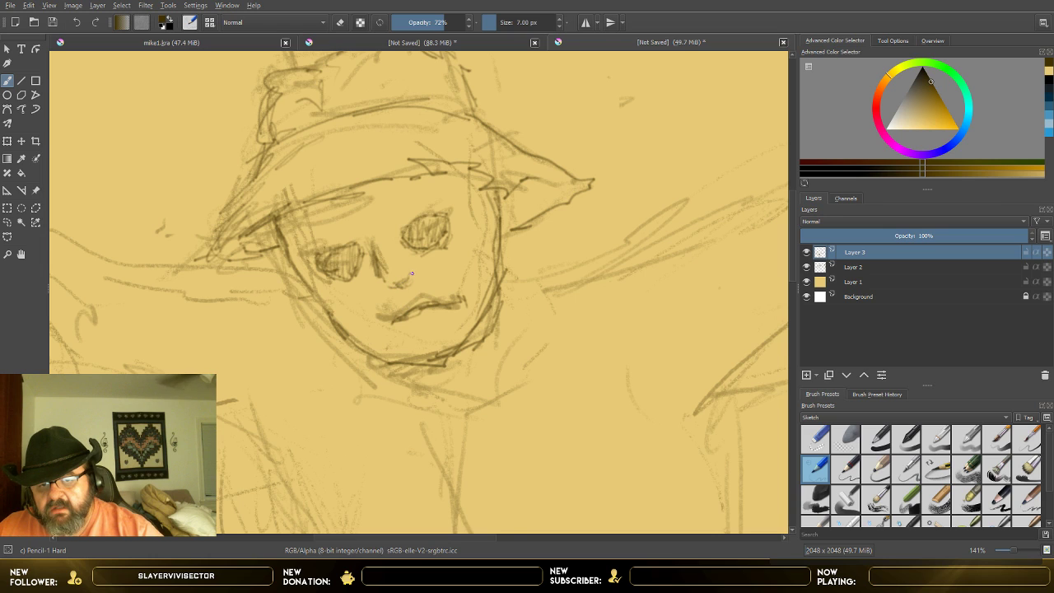
mouse_move(362, 254)
left_mouse_down()
mouse_move(354, 267)
mouse_move(356, 251)
mouse_move(331, 265)
left_mouse_up()
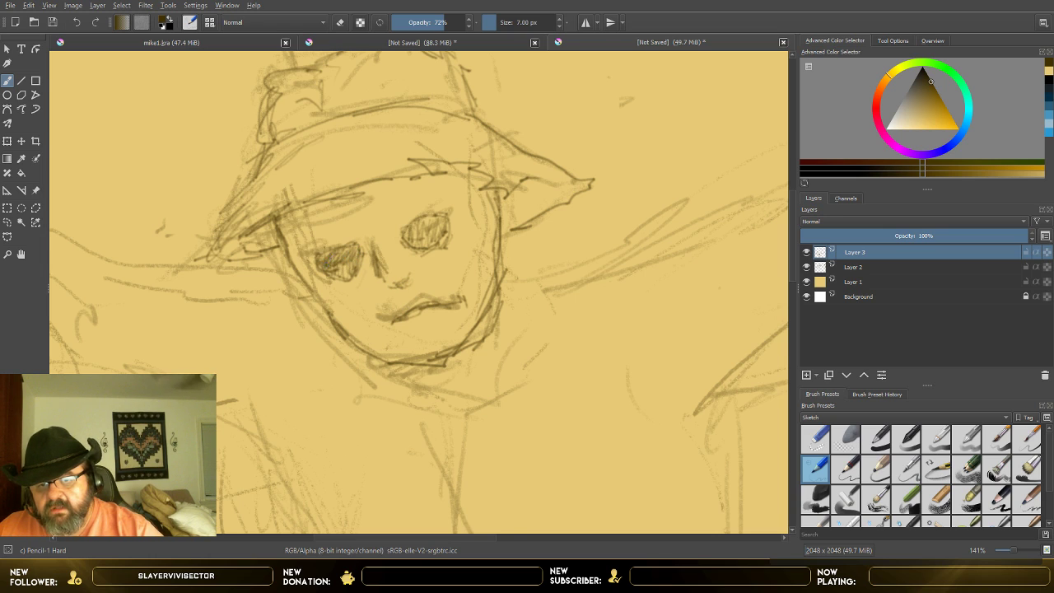
Step: Darken the shading inside the eye nearer the torn brim and strengthen the nose tip
mouse_move(412, 231)
left_mouse_down()
mouse_move(431, 219)
mouse_move(431, 233)
left_mouse_up()
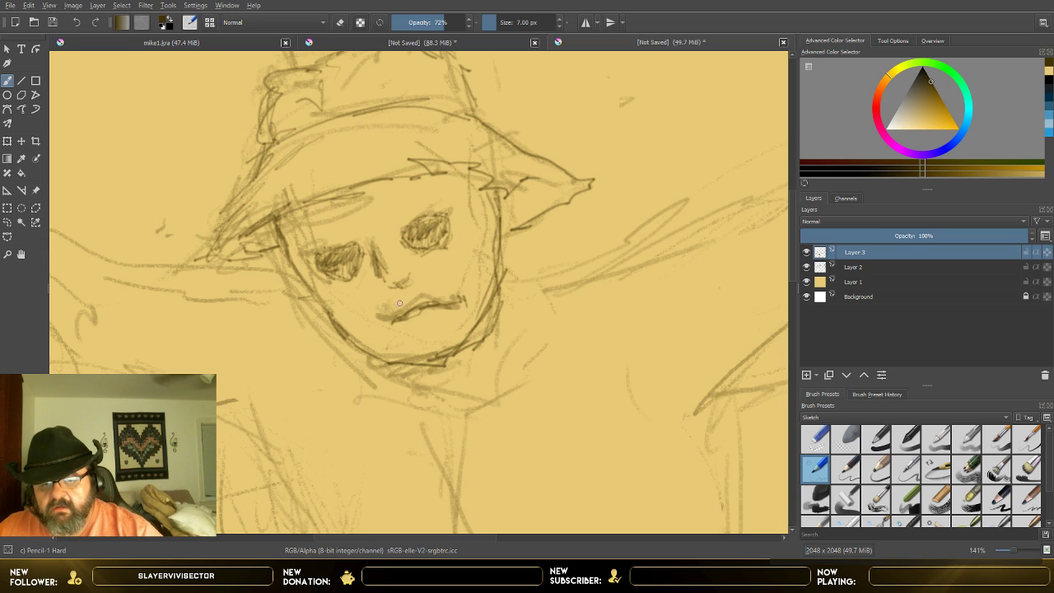
left_click_drag(393, 285, 410, 279)
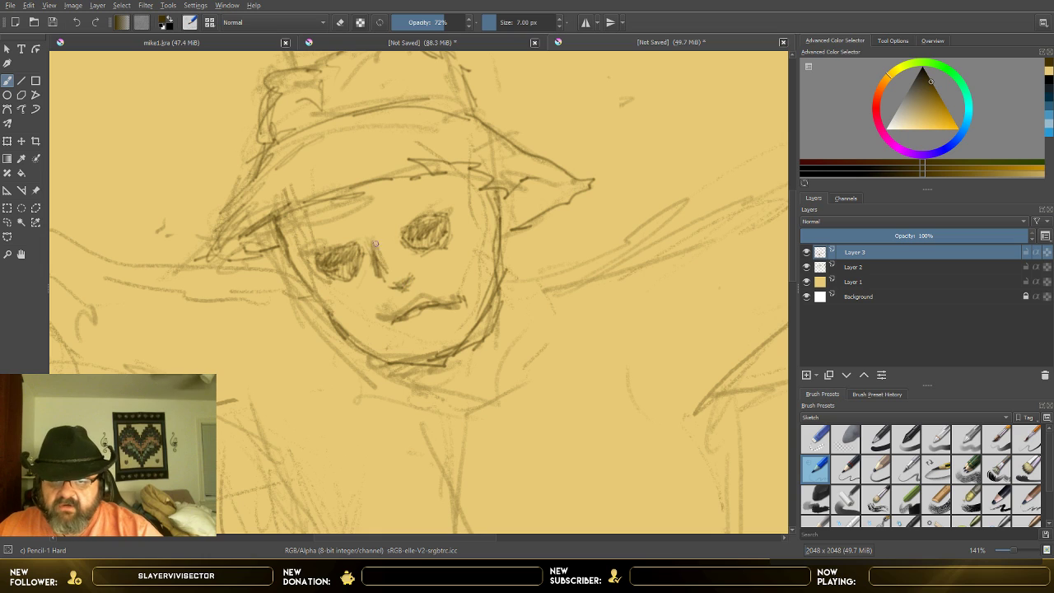
Step: Darken the mouth line, add short stitches across it, and mark small creases above the eyes
left_click_drag(418, 306, 442, 303)
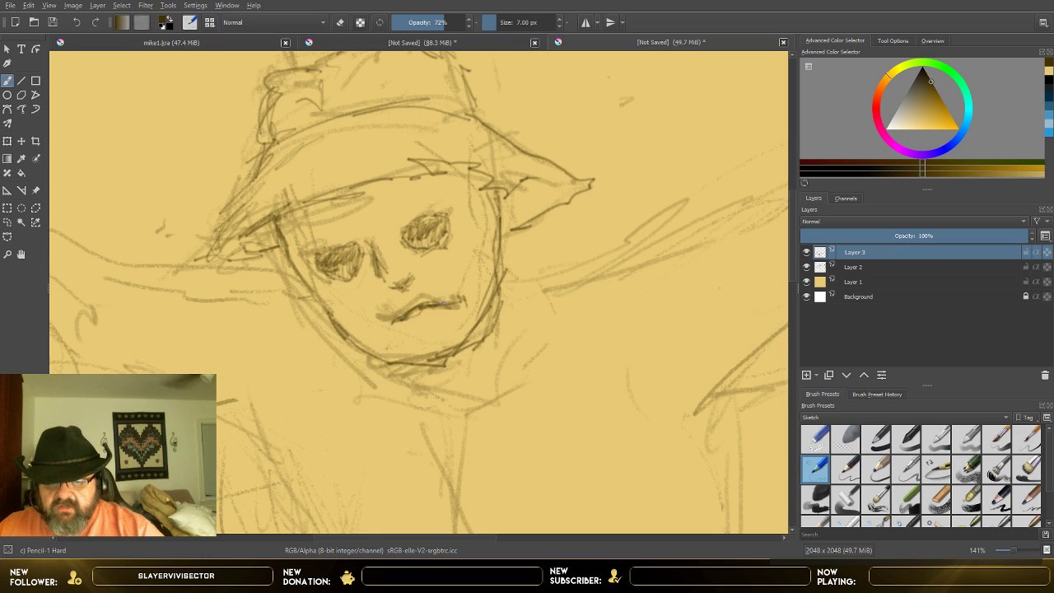
left_click_drag(377, 314, 427, 310)
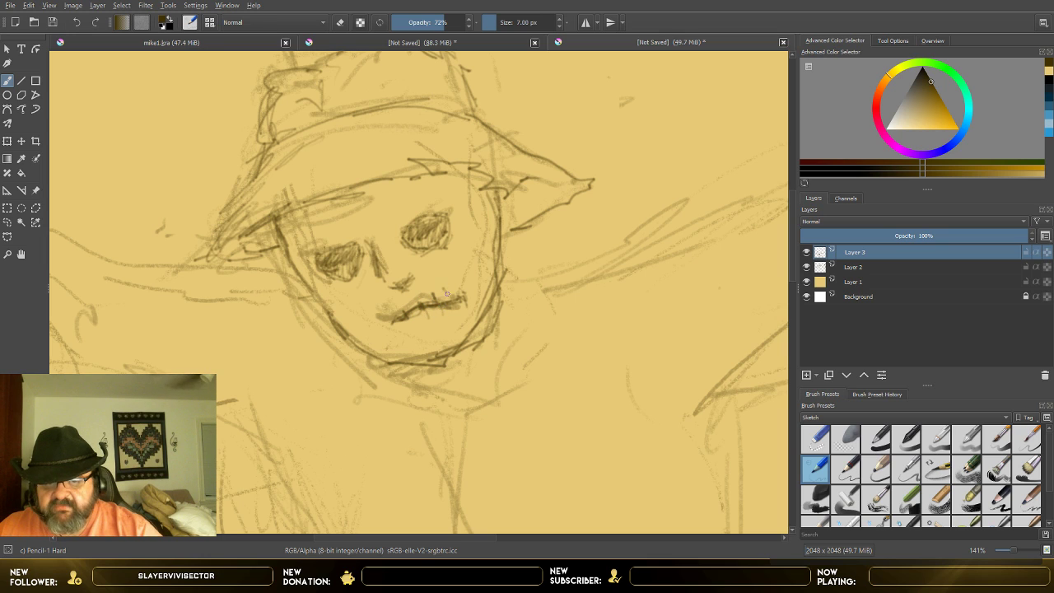
mouse_move(454, 297)
left_mouse_down()
mouse_move(456, 315)
mouse_move(438, 322)
left_mouse_up()
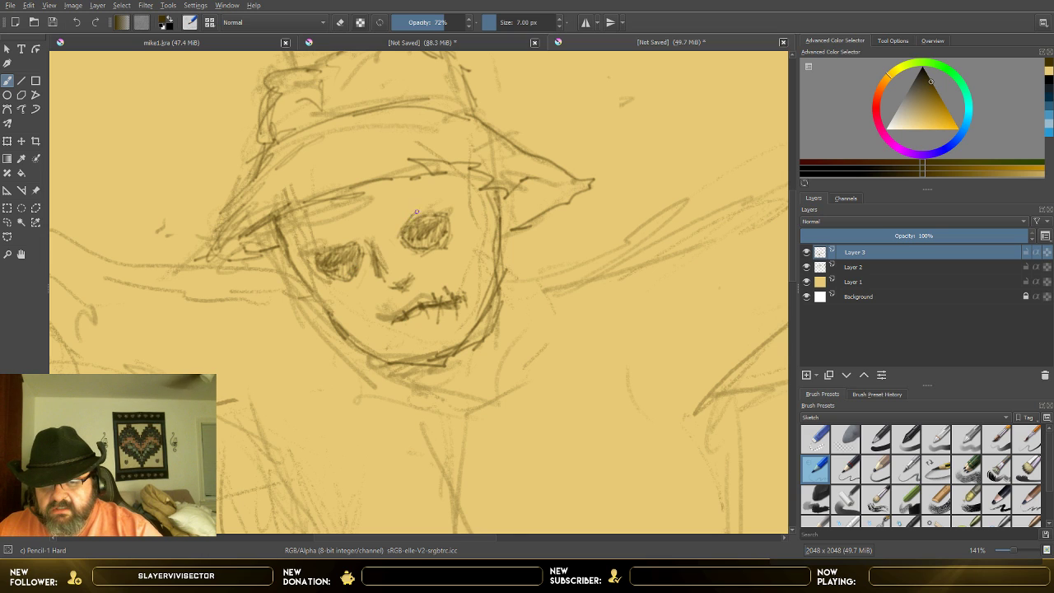
mouse_move(427, 198)
left_mouse_down()
mouse_move(401, 233)
mouse_move(353, 241)
mouse_move(355, 265)
left_mouse_up()
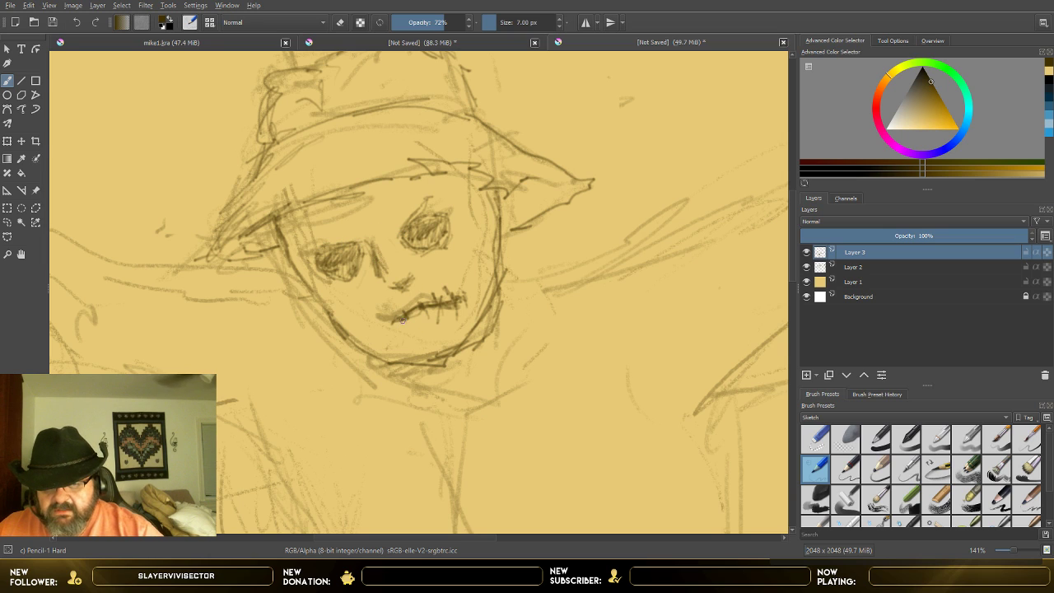
left_click_drag(403, 317, 434, 310)
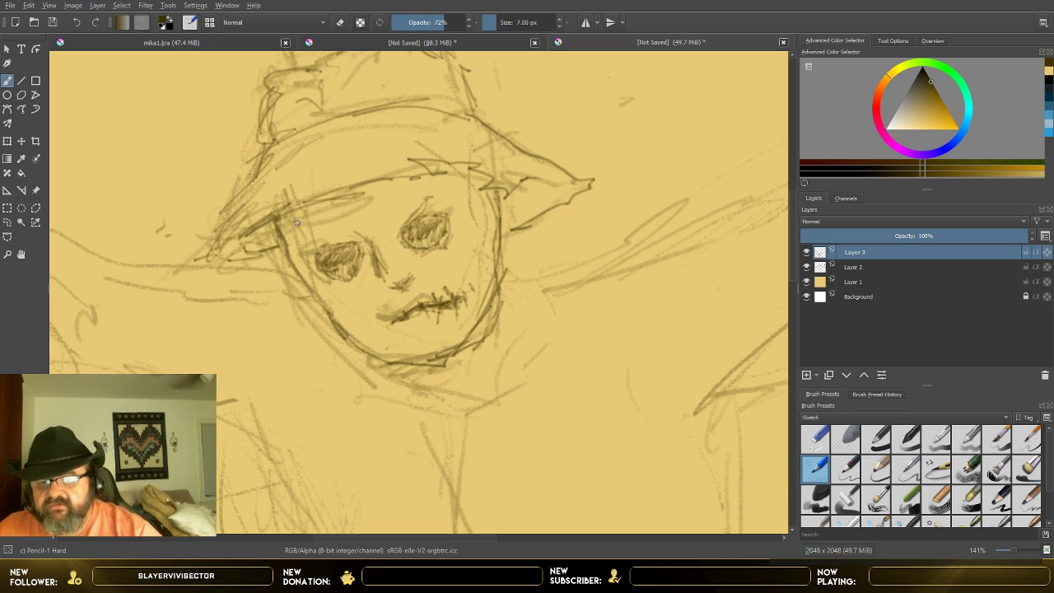
Step: Hatch shadow under both drooping ends of the hat brim and along the brim's edge over the forehead
left_click_drag(276, 239, 280, 282)
left_click_drag(286, 212, 292, 265)
left_click_drag(316, 200, 312, 235)
mouse_move(326, 191)
left_mouse_down()
mouse_move(326, 225)
mouse_move(360, 217)
left_mouse_up()
mouse_move(492, 187)
left_mouse_down()
mouse_move(510, 238)
mouse_move(541, 250)
left_mouse_up()
mouse_move(219, 224)
left_mouse_down()
mouse_move(258, 230)
mouse_move(245, 238)
mouse_move(265, 215)
mouse_move(265, 242)
mouse_move(279, 224)
mouse_move(230, 246)
mouse_move(244, 234)
mouse_move(240, 256)
mouse_move(270, 238)
mouse_move(267, 249)
mouse_move(363, 197)
left_mouse_up()
mouse_move(520, 186)
left_mouse_down()
mouse_move(557, 199)
mouse_move(526, 196)
mouse_move(534, 181)
mouse_move(507, 214)
mouse_move(527, 217)
mouse_move(504, 232)
left_mouse_up()
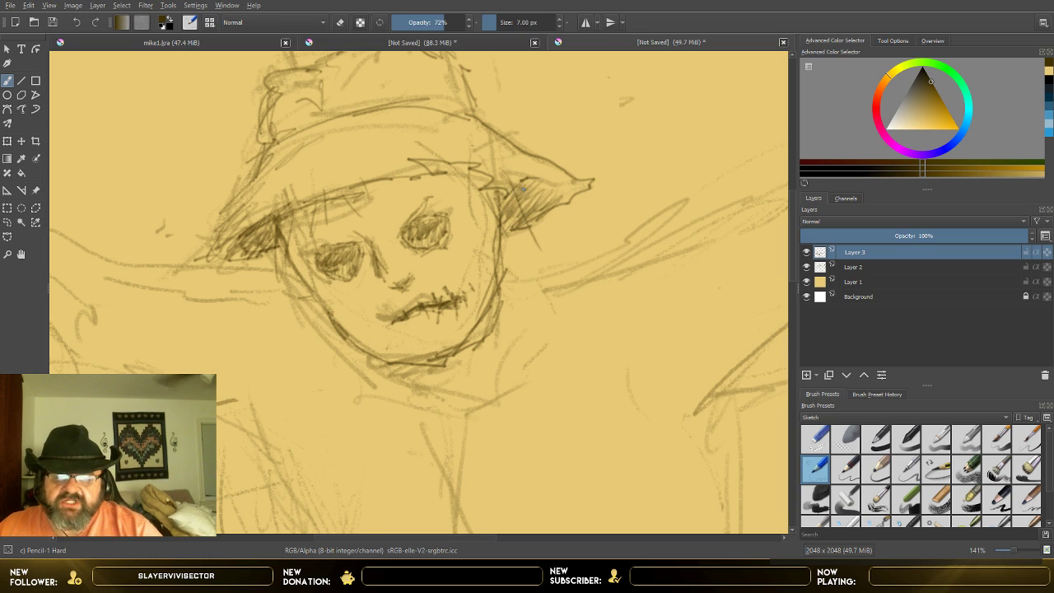
left_click_drag(524, 179, 562, 203)
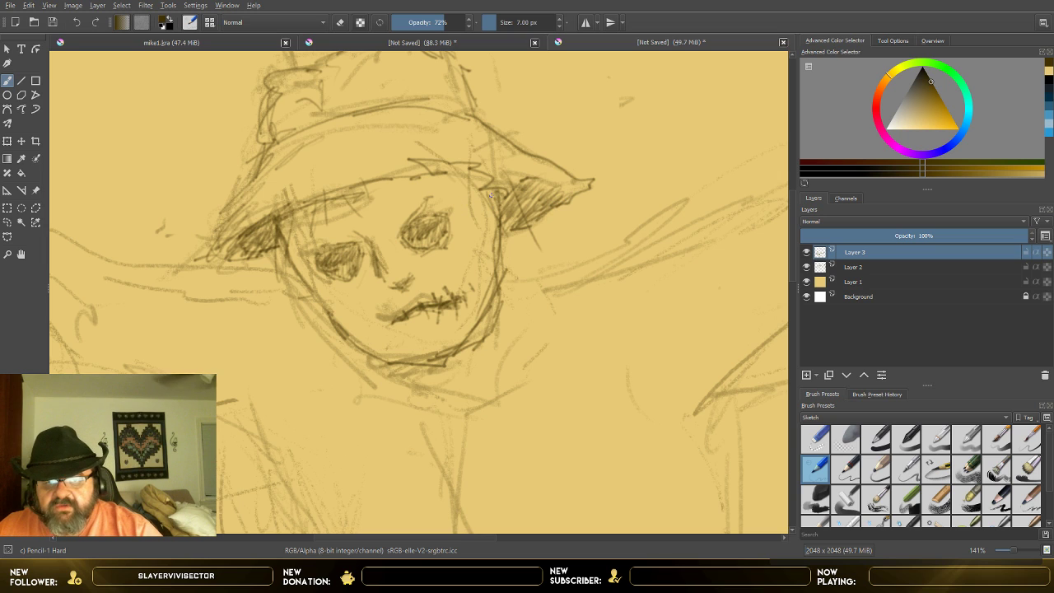
Step: Hatch the torn notch in the hat brim and add loose strokes down the forehead beneath it
mouse_move(479, 176)
left_mouse_down()
mouse_move(438, 176)
mouse_move(513, 247)
left_mouse_up()
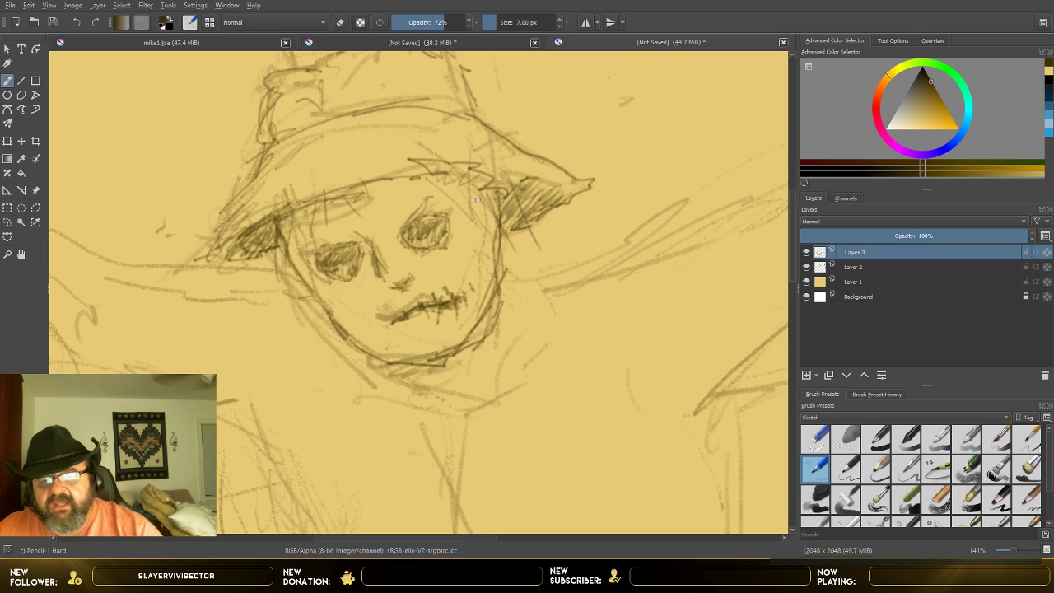
mouse_move(425, 164)
left_mouse_down()
mouse_move(463, 170)
mouse_move(479, 196)
left_mouse_up()
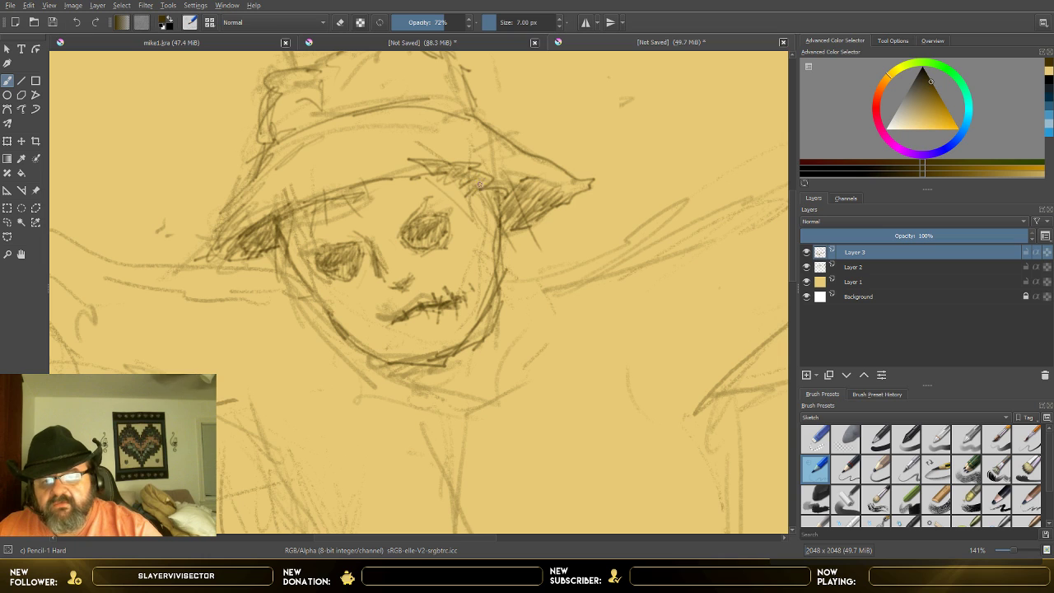
mouse_move(400, 183)
left_mouse_down()
mouse_move(403, 217)
mouse_move(385, 214)
left_mouse_up()
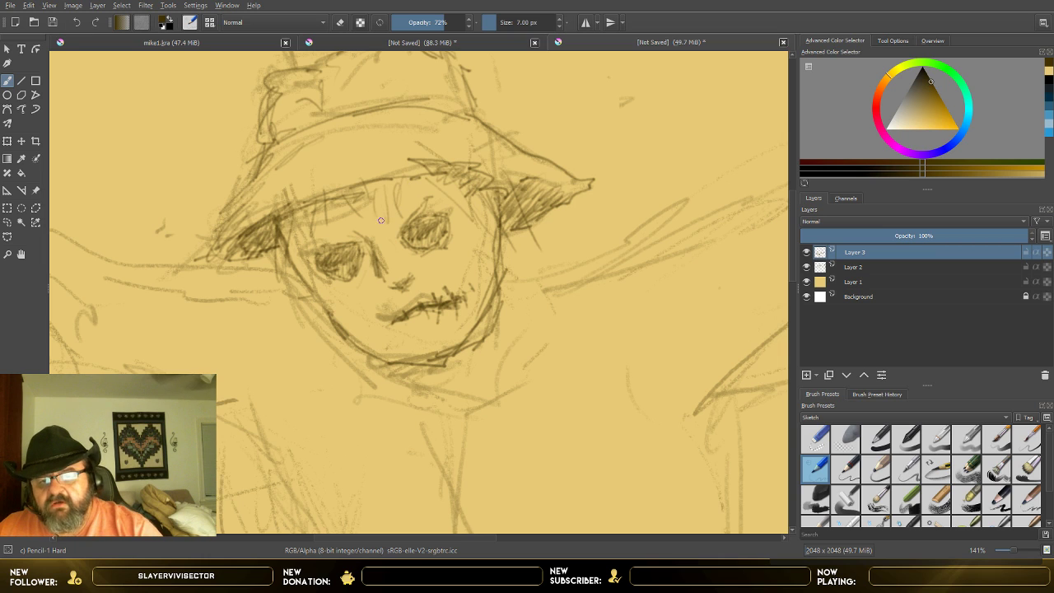
left_click_drag(432, 170, 459, 189)
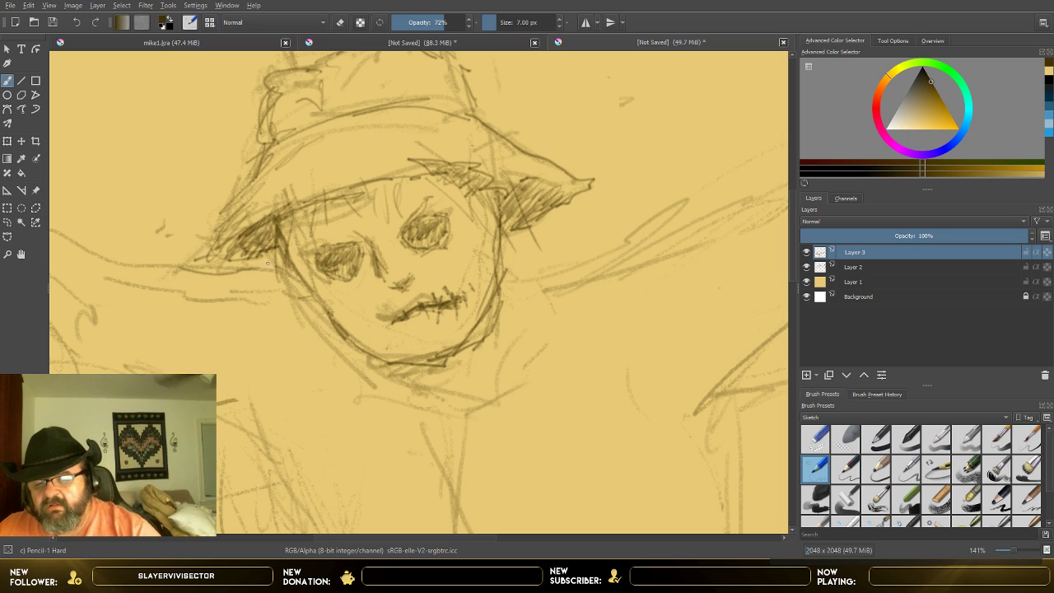
Step: Fill the area behind the cheek and beneath the chin with dense cross-hatched shadow
mouse_move(296, 268)
left_mouse_down()
mouse_move(285, 328)
mouse_move(311, 383)
left_mouse_up()
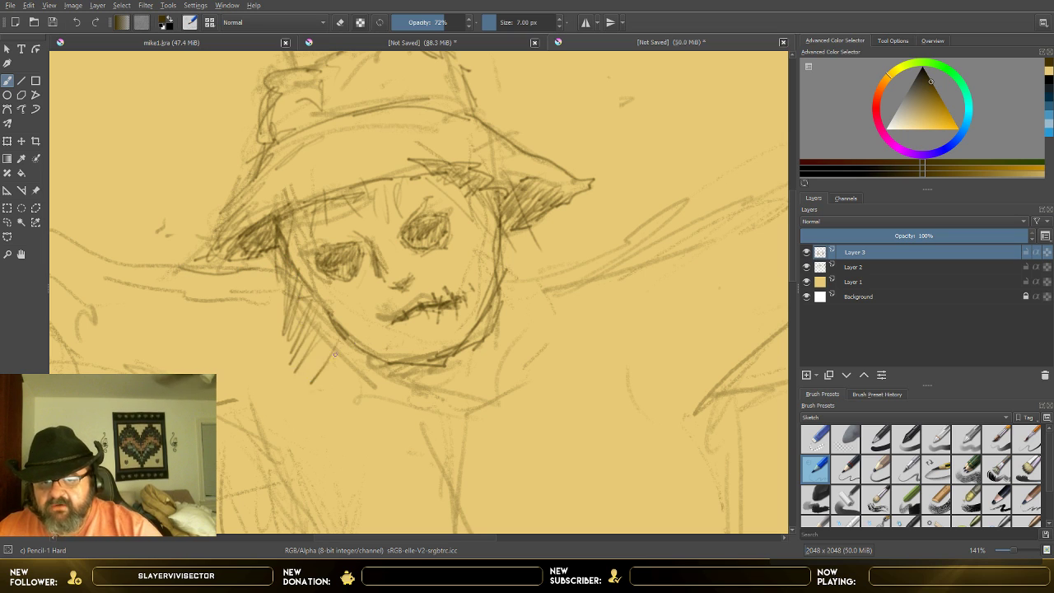
mouse_move(277, 275)
left_mouse_down()
mouse_move(282, 343)
mouse_move(296, 362)
left_mouse_up()
mouse_move(352, 336)
left_mouse_down()
mouse_move(328, 381)
mouse_move(359, 384)
left_mouse_up()
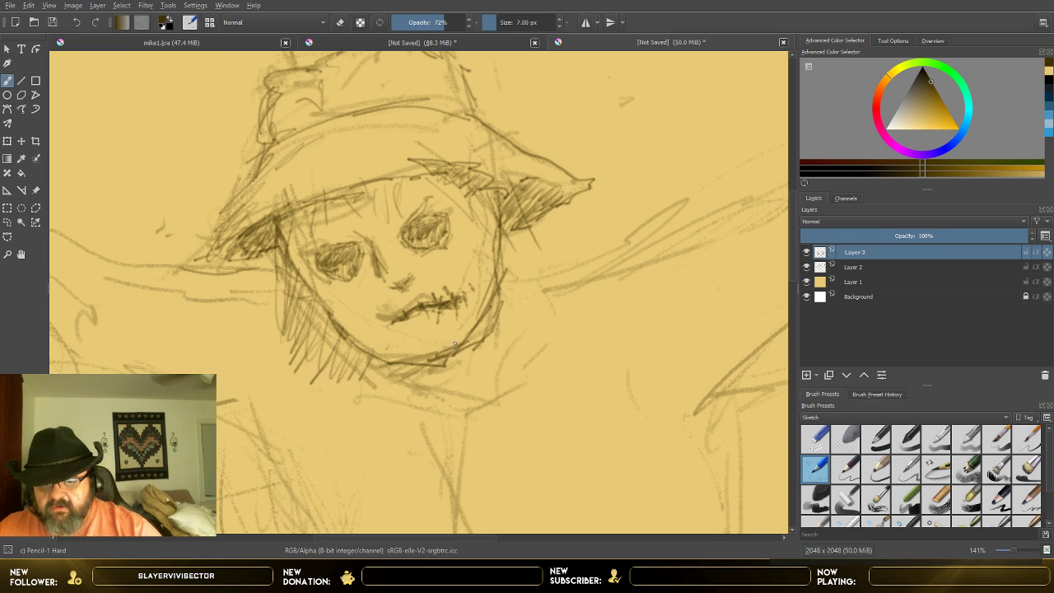
left_click_drag(437, 354, 387, 383)
left_click_drag(407, 353, 370, 383)
mouse_move(330, 337)
left_mouse_down()
mouse_move(320, 381)
mouse_move(302, 371)
left_mouse_up()
mouse_move(277, 311)
left_mouse_down()
mouse_move(322, 309)
mouse_move(324, 352)
mouse_move(331, 376)
left_mouse_up()
mouse_move(282, 281)
left_mouse_down()
mouse_move(293, 337)
mouse_move(284, 247)
mouse_move(295, 350)
left_mouse_up()
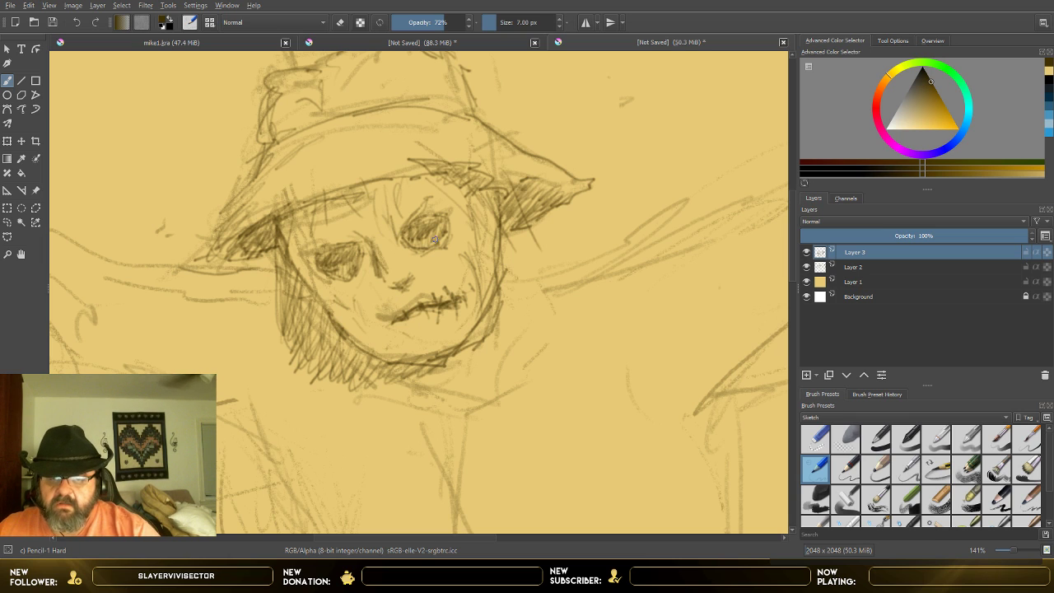
Step: Add small stitch marks at the outer corner of one eye and below the other, and darken both eye sockets
mouse_move(445, 216)
left_mouse_down()
mouse_move(423, 247)
mouse_move(451, 236)
left_mouse_up()
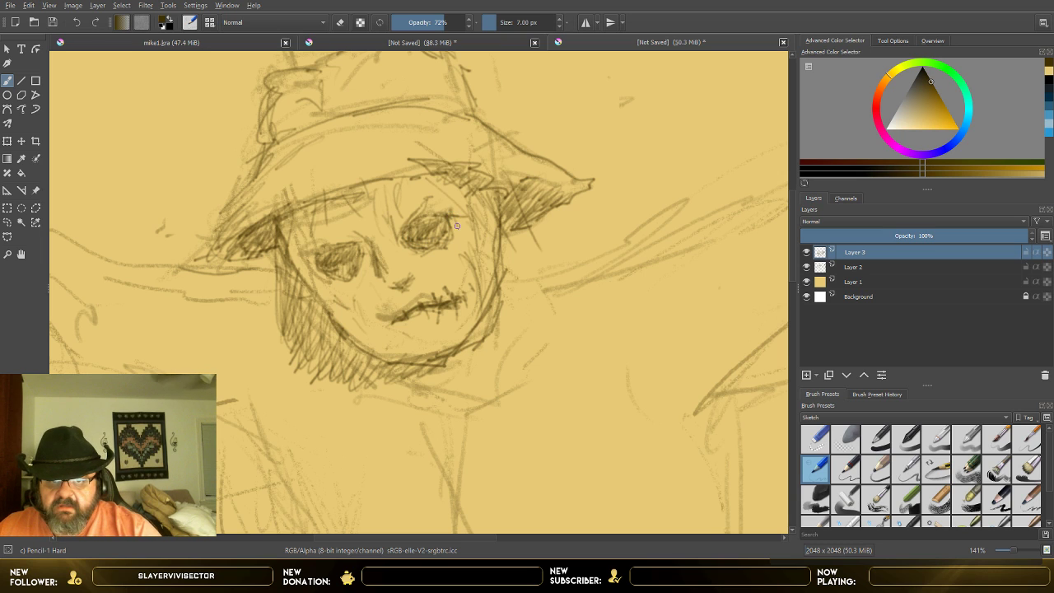
left_click_drag(356, 278, 355, 303)
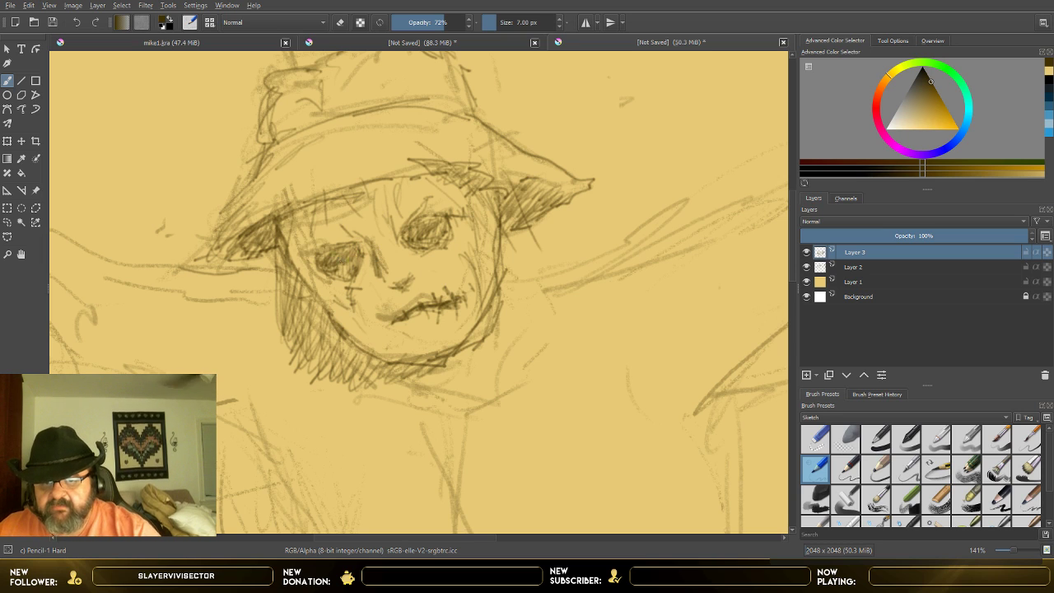
left_click_drag(350, 250, 347, 264)
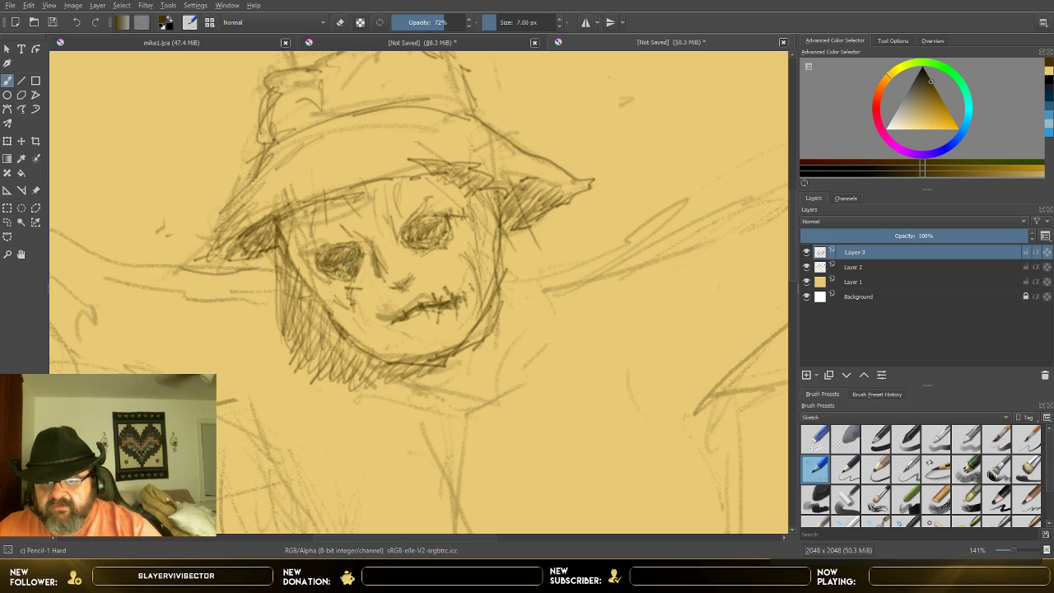
mouse_move(438, 228)
left_mouse_down()
mouse_move(413, 232)
mouse_move(438, 234)
mouse_move(424, 231)
left_mouse_up()
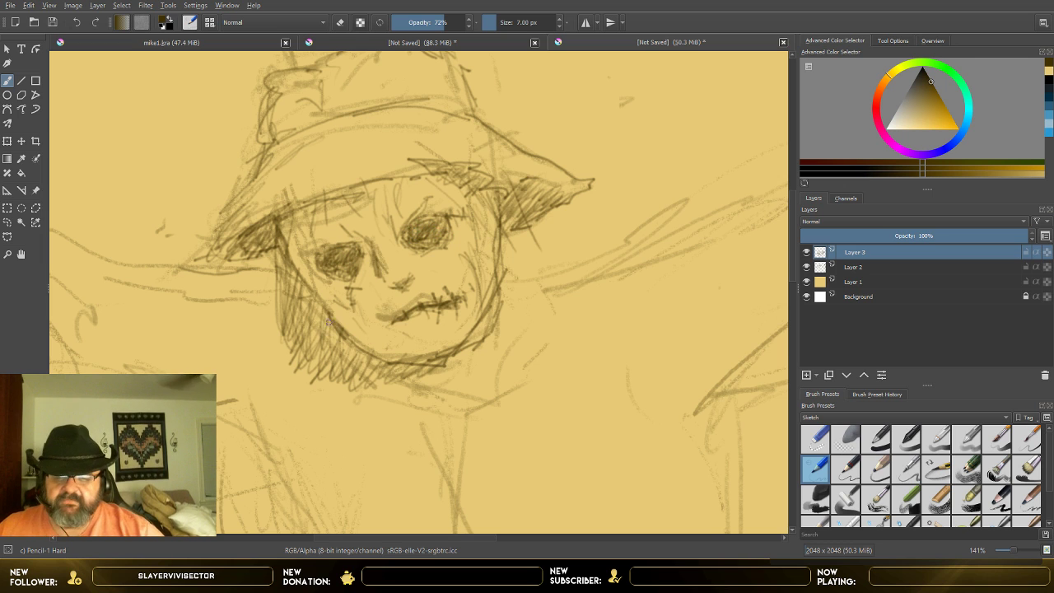
Step: Erase a light almond-shaped opening inside each shaded eye socket with the Eraser Small preset at 11.48 px
scroll(336, 317, "up", 2)
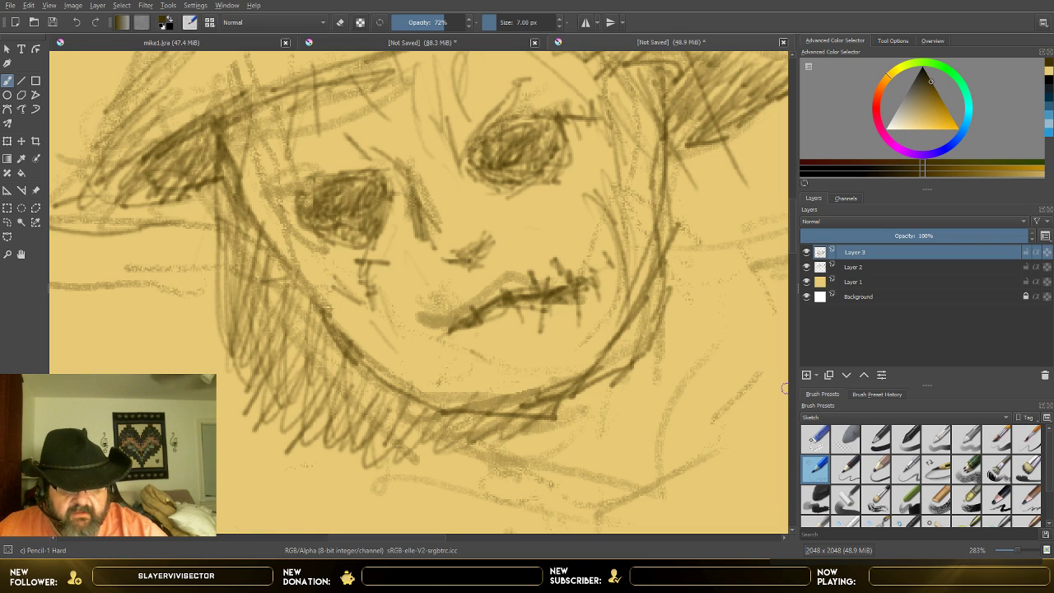
left_click(815, 438)
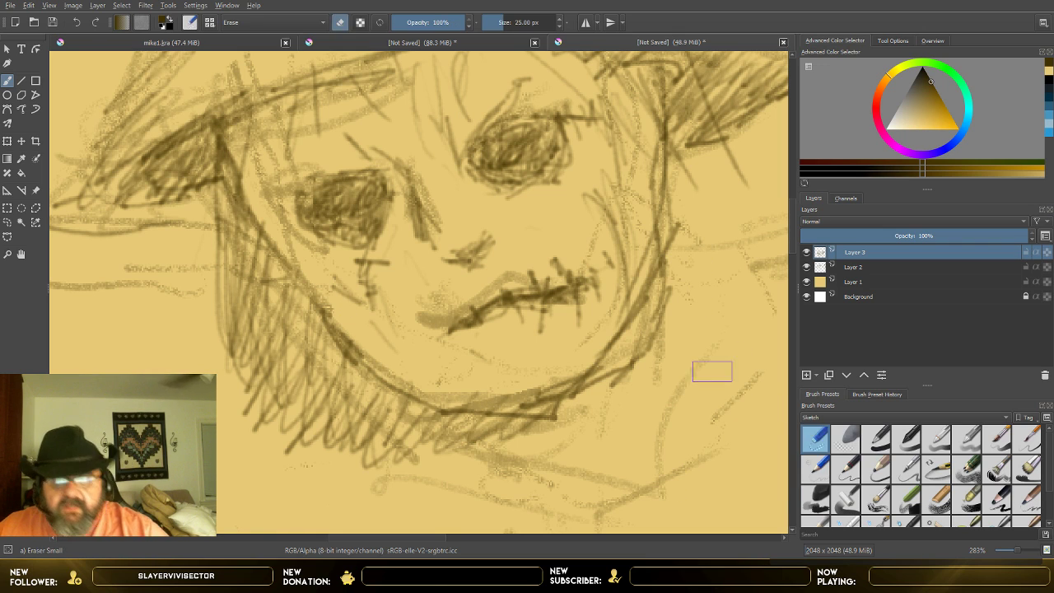
left_click(498, 24)
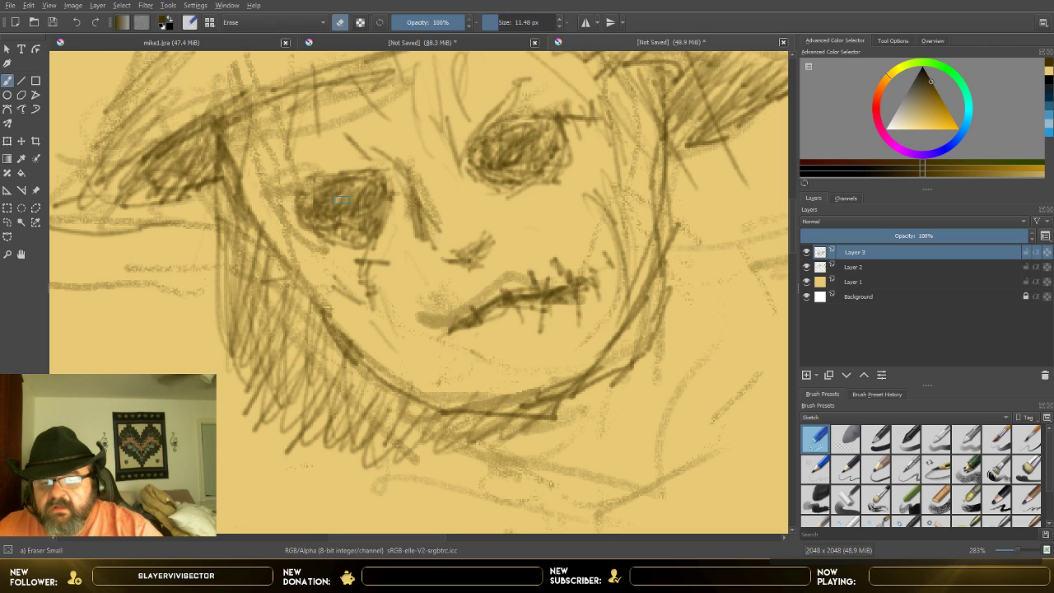
mouse_move(337, 201)
left_mouse_down()
mouse_move(328, 204)
mouse_move(369, 194)
mouse_move(327, 207)
mouse_move(354, 203)
mouse_move(352, 211)
mouse_move(335, 208)
mouse_move(359, 209)
mouse_move(372, 192)
mouse_move(360, 207)
left_mouse_up()
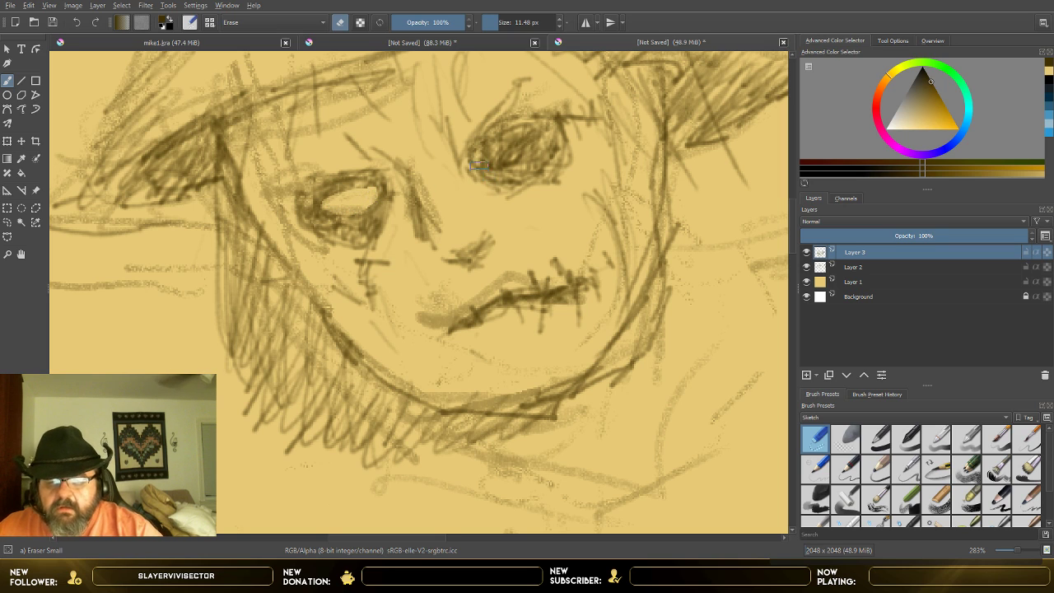
mouse_move(485, 158)
left_mouse_down()
mouse_move(515, 138)
mouse_move(527, 153)
mouse_move(527, 136)
left_mouse_up()
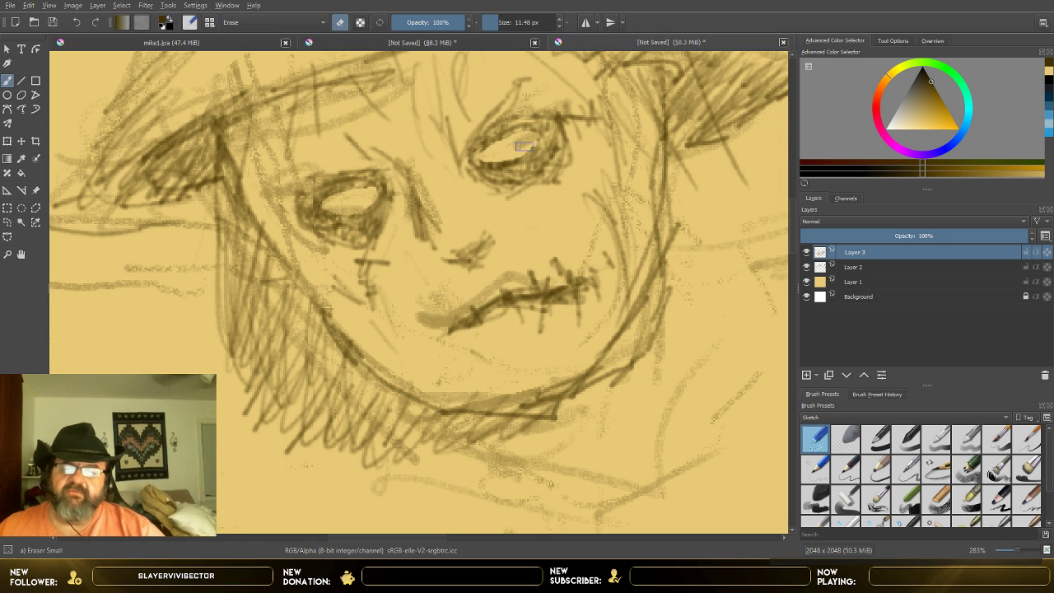
Step: Examine the whole scarecrow figure, including the face, arms, torso and legs, at several magnifications
scroll(523, 146, "down", 5)
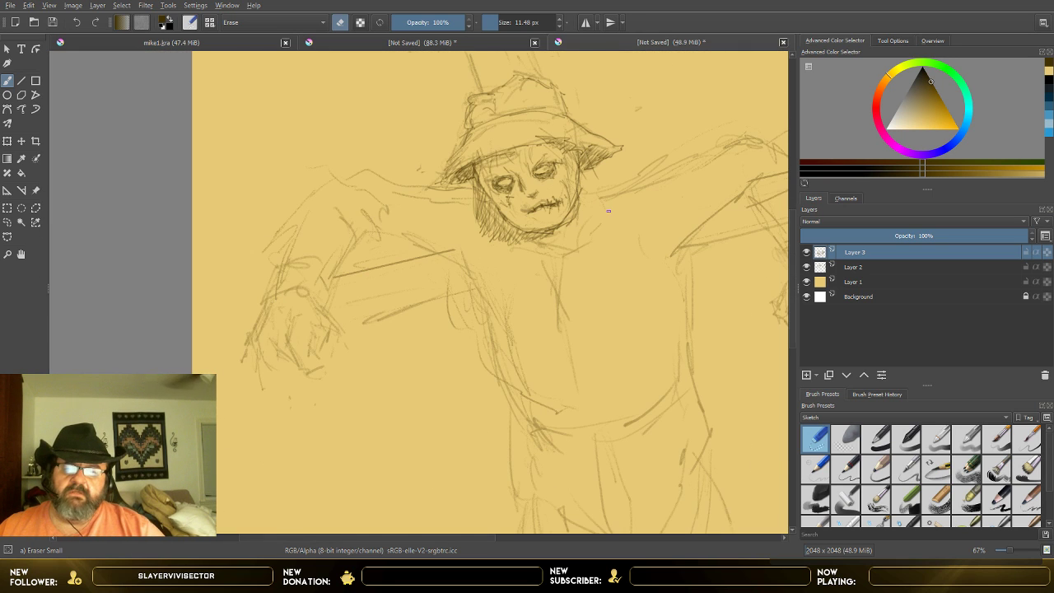
scroll(608, 211, "up", 2)
scroll(608, 211, "up", 1)
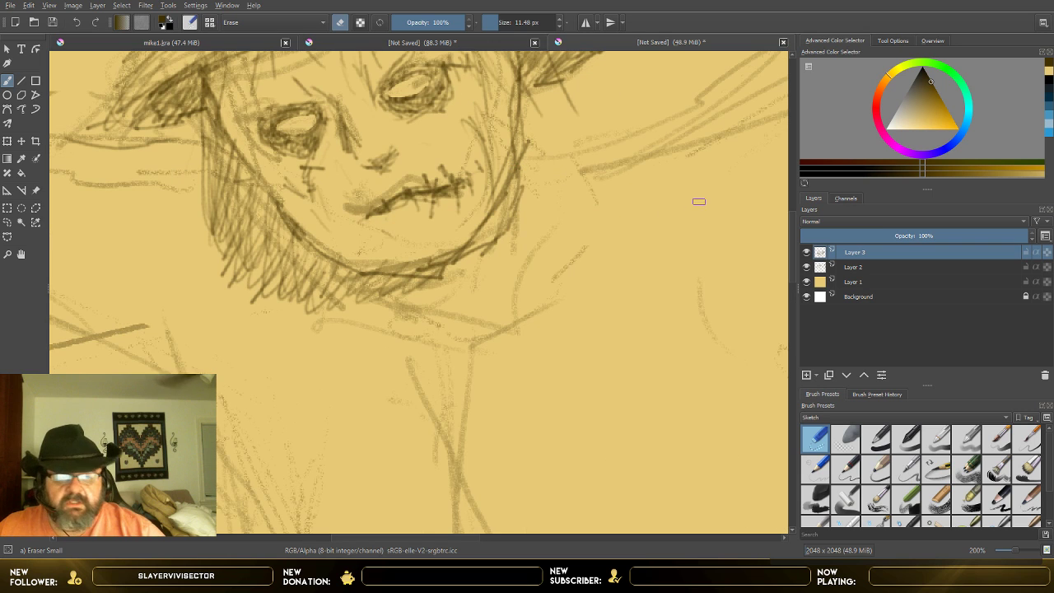
left_click(793, 408)
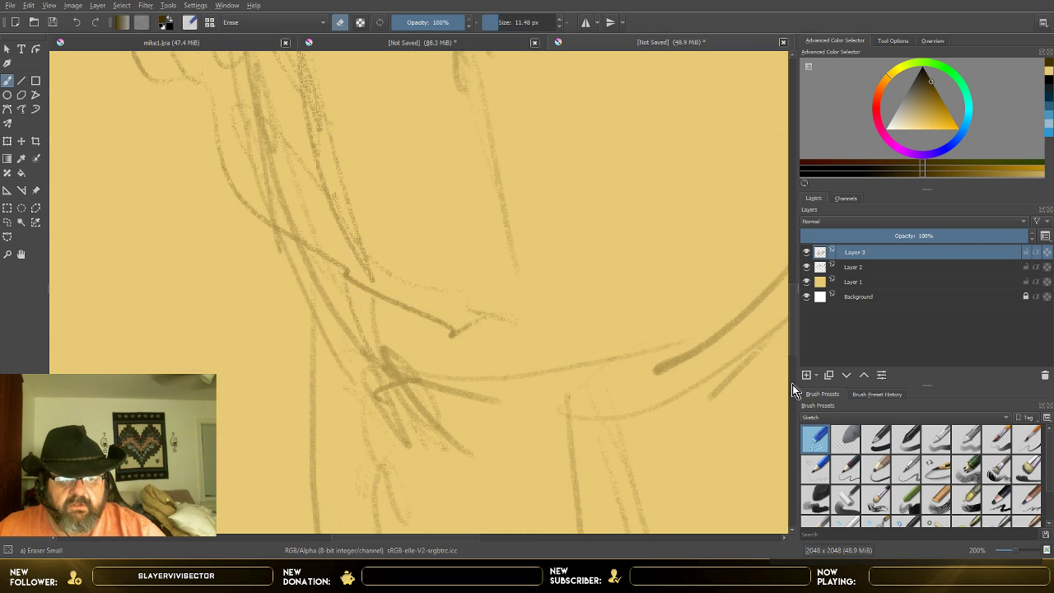
scroll(728, 331, "down", 5)
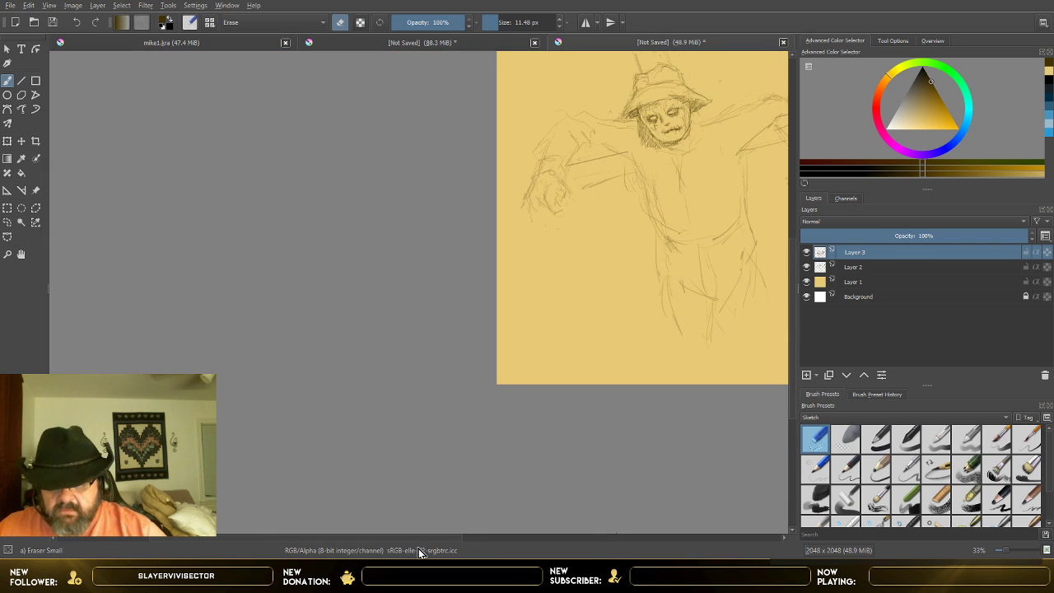
left_click_drag(417, 538, 523, 543)
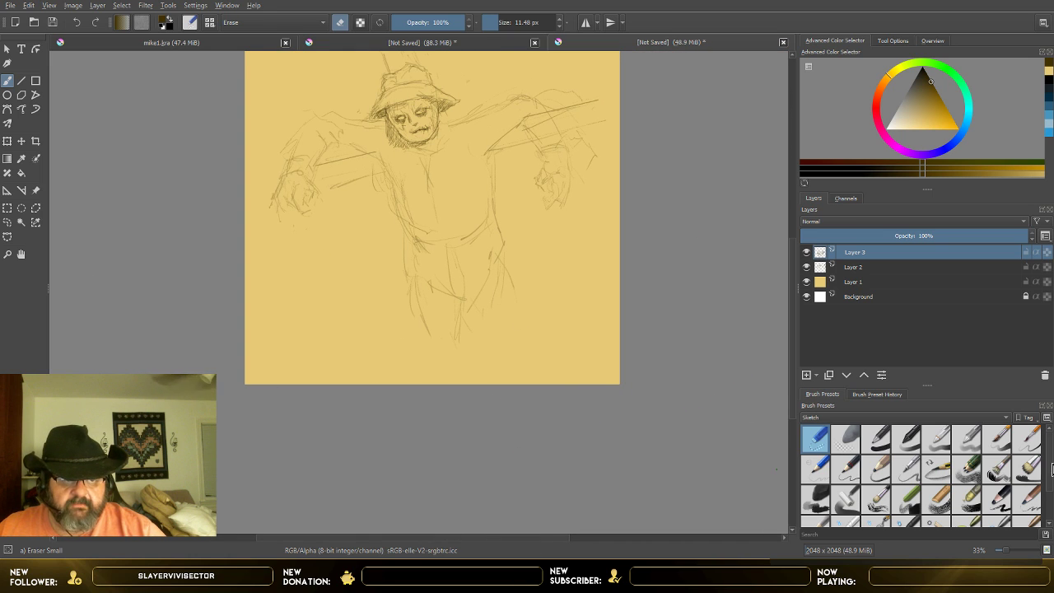
left_click_drag(792, 339, 797, 292)
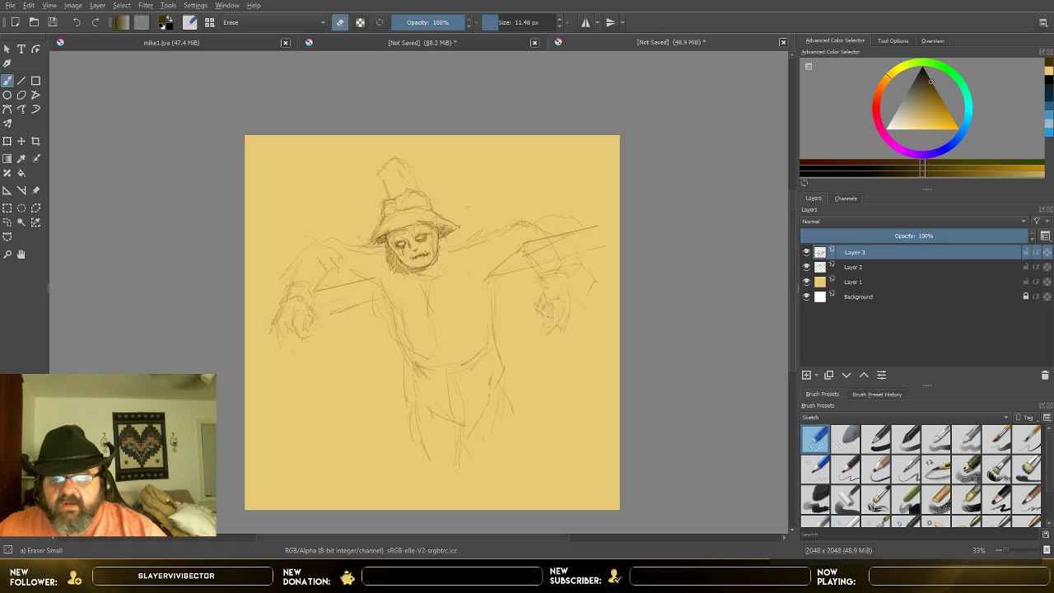
scroll(546, 317, "up", 3)
scroll(512, 444, "down", 1)
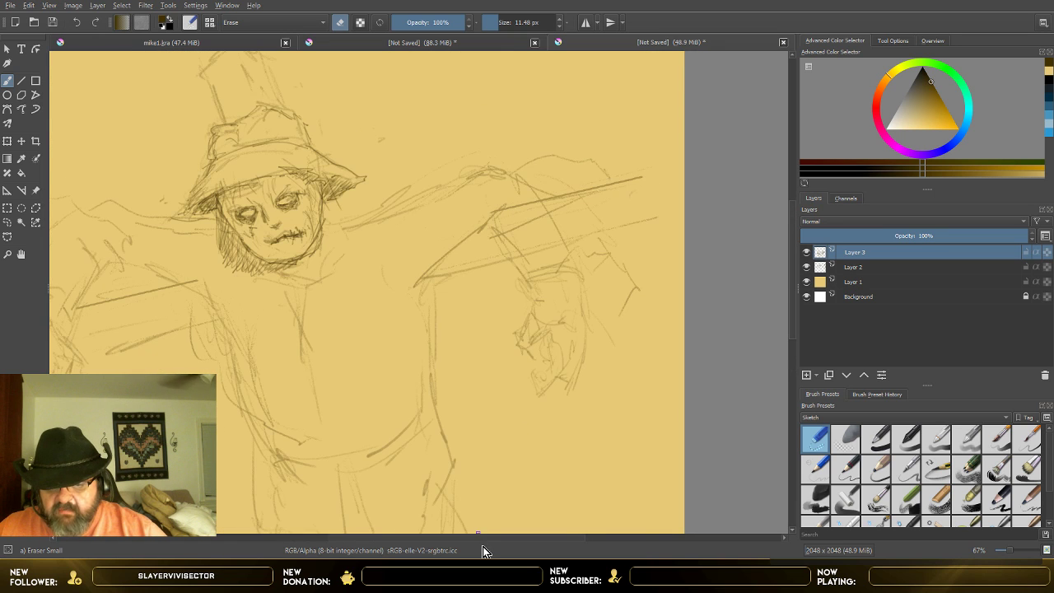
scroll(512, 305, "up", 1)
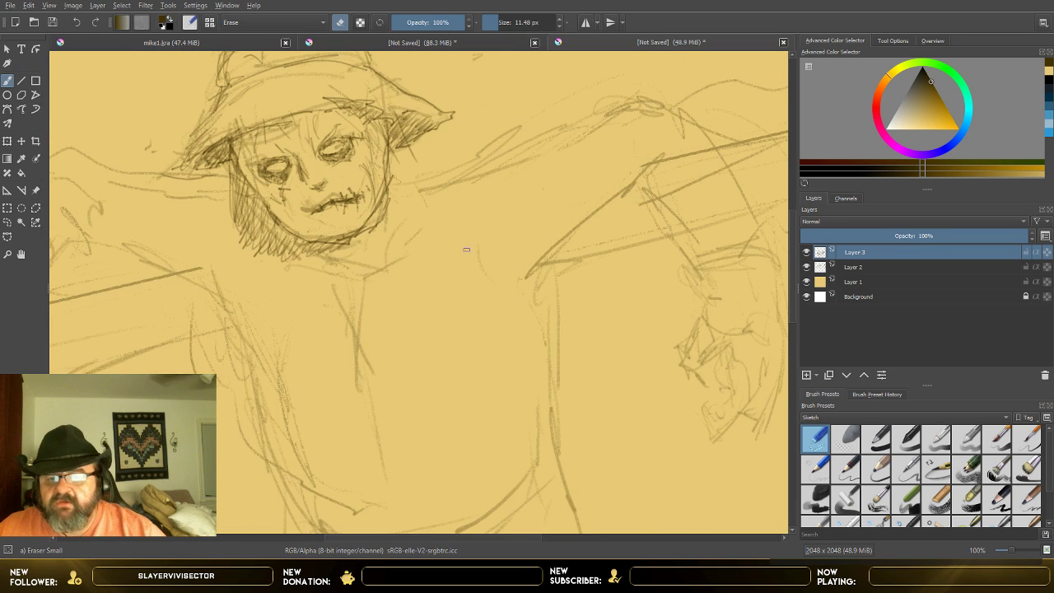
scroll(463, 240, "up", 1)
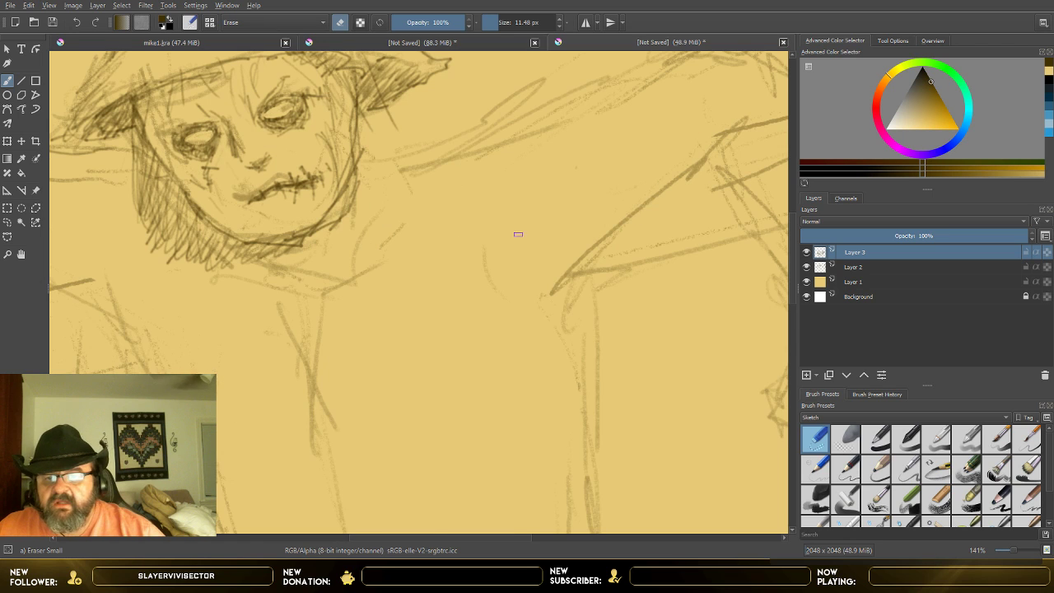
left_click(794, 364)
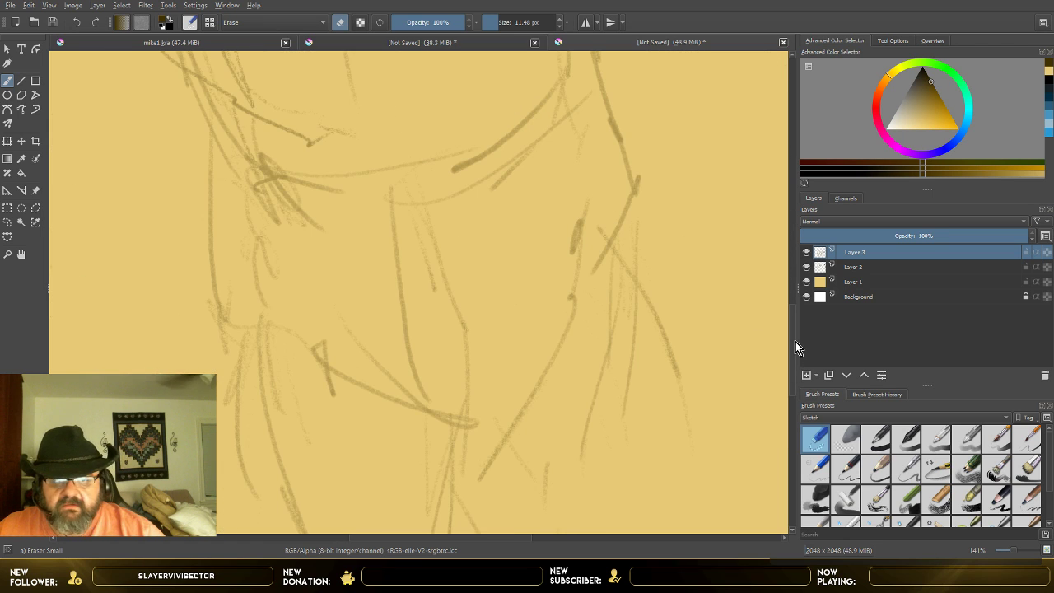
Step: Review the scarecrow's waist and legs, outstretched arms, hat and stitched face at several magnifications
left_click(792, 401)
left_click(795, 383)
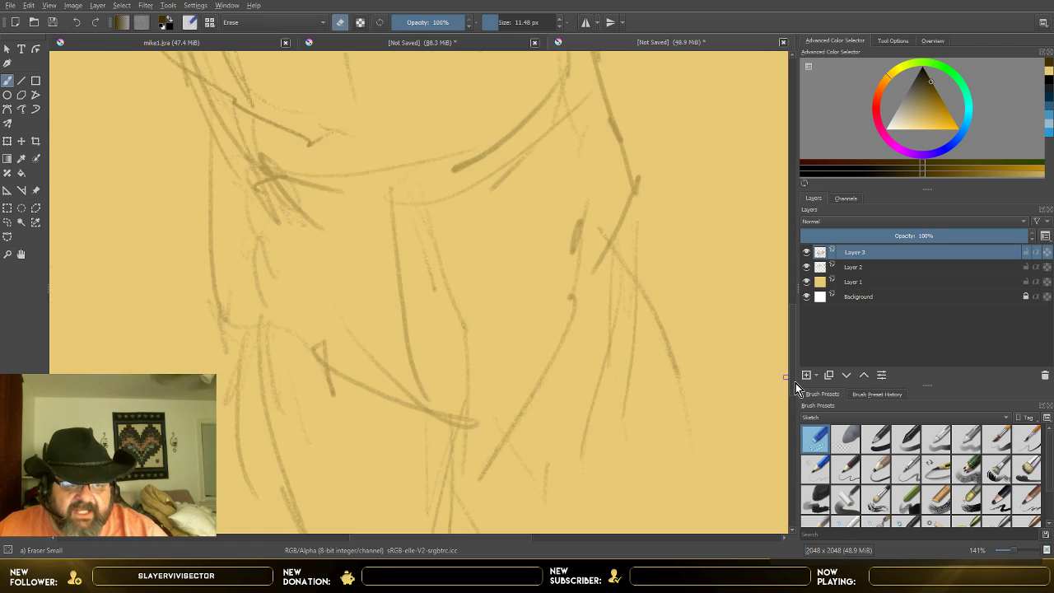
scroll(663, 187, "down", 4)
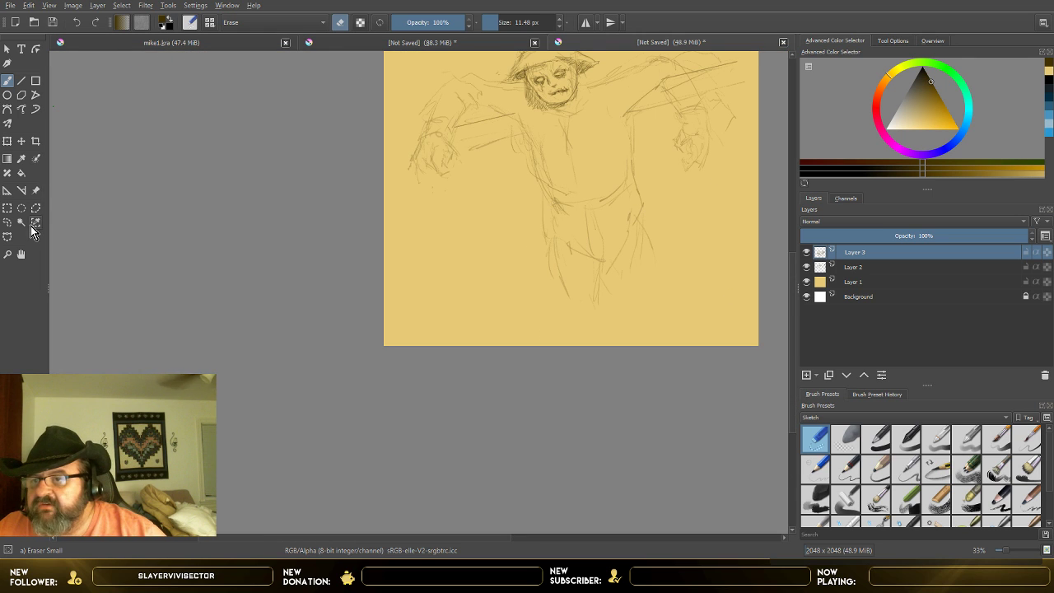
scroll(489, 157, "up", 1)
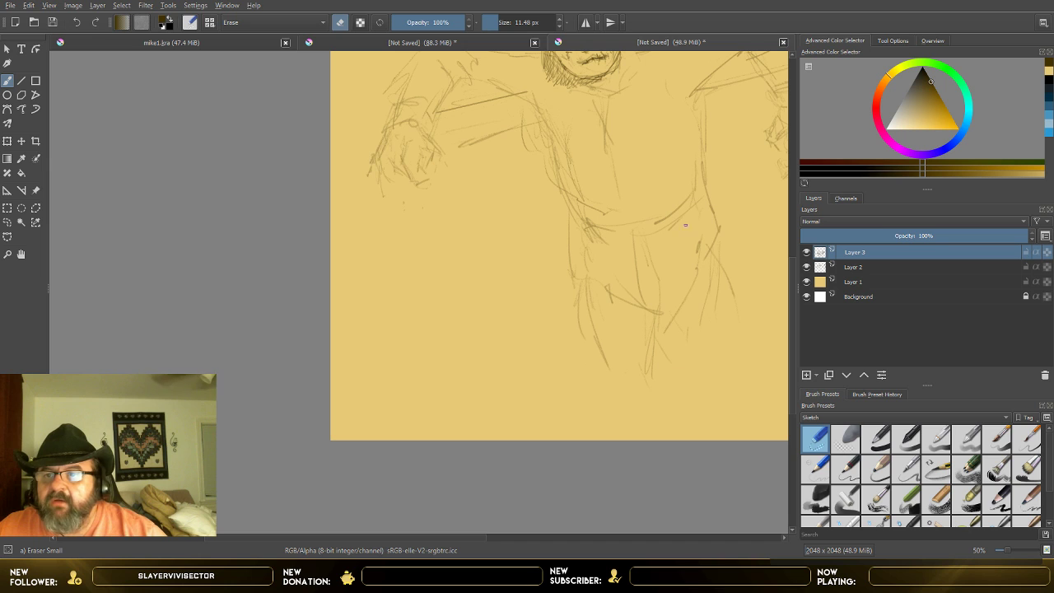
left_click_drag(464, 539, 556, 542)
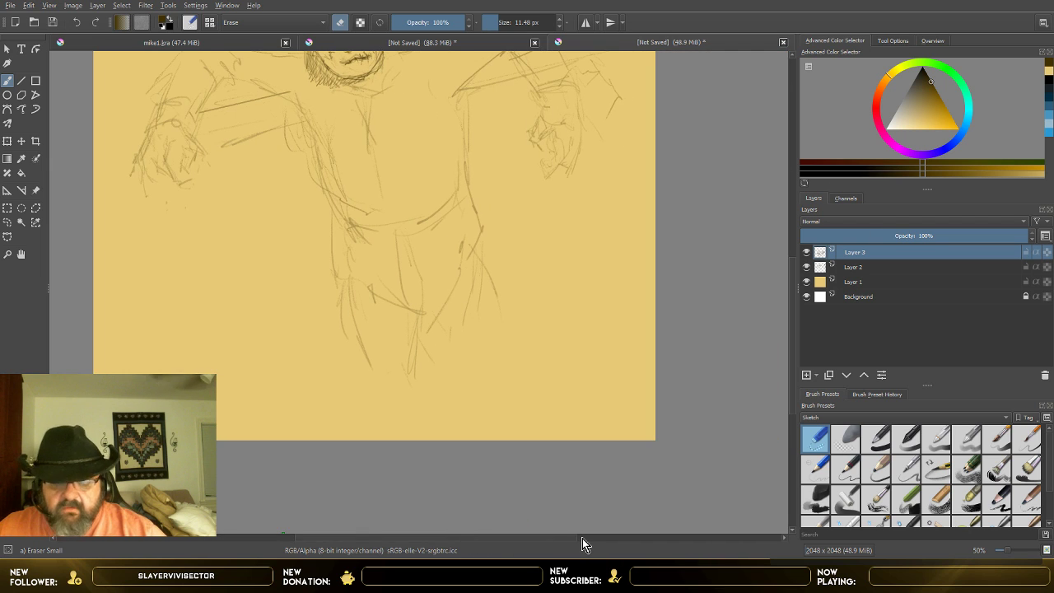
scroll(581, 520, "up", 2)
scroll(583, 507, "down", 2)
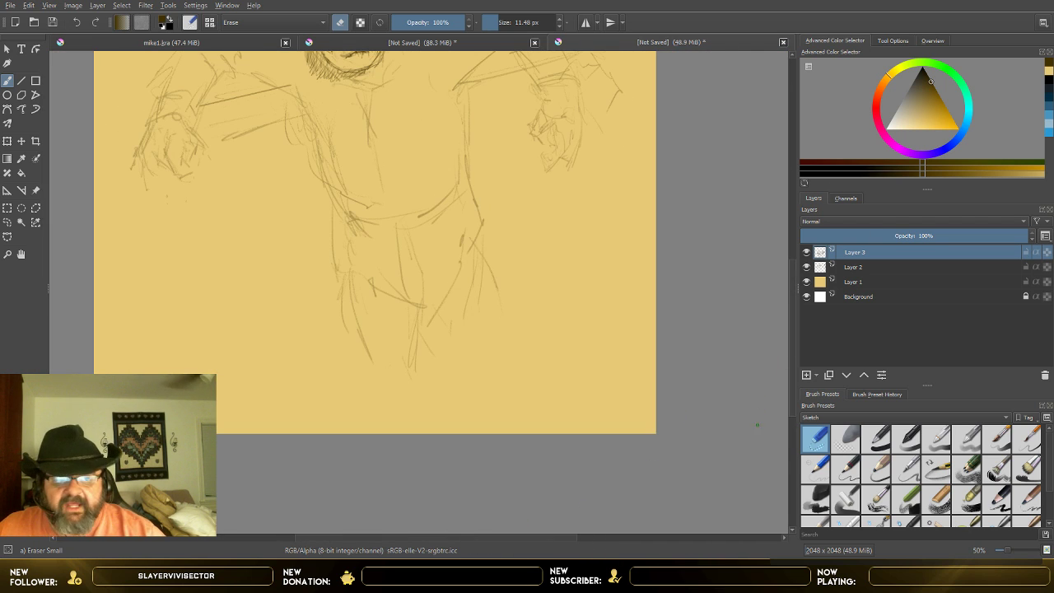
left_click_drag(790, 353, 797, 267)
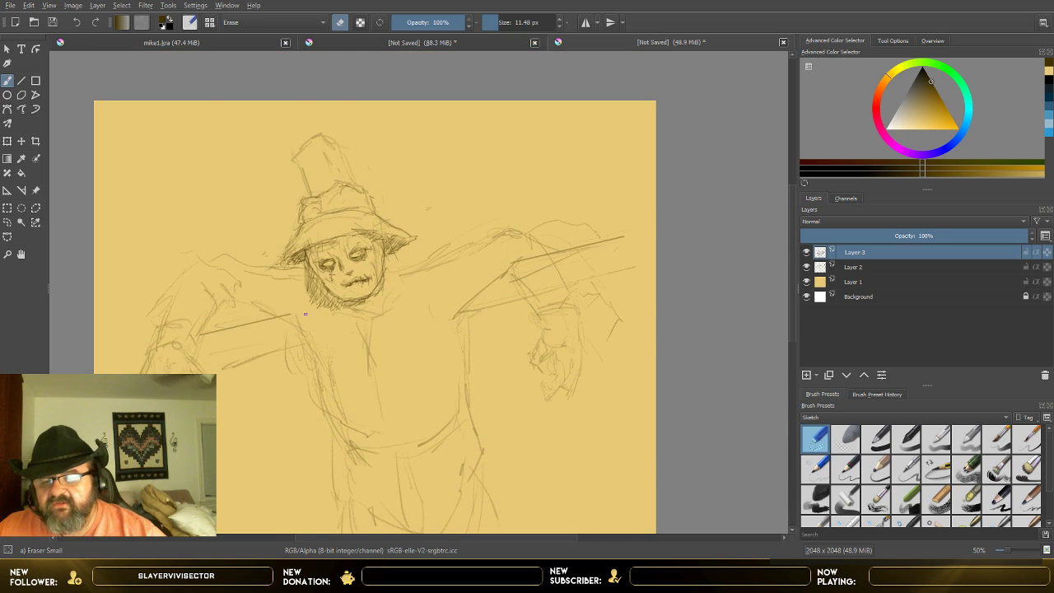
scroll(306, 317, "up", 1)
scroll(326, 314, "up", 2)
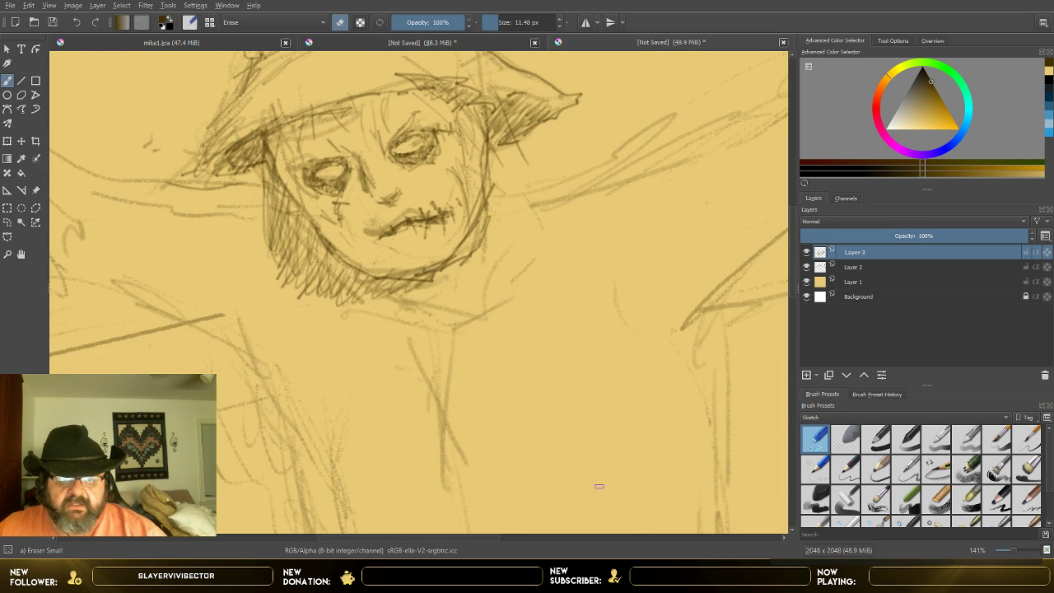
Step: Hide Layer 2 and show it again to compare the refined head with the rough sketch beneath it
left_click(838, 266)
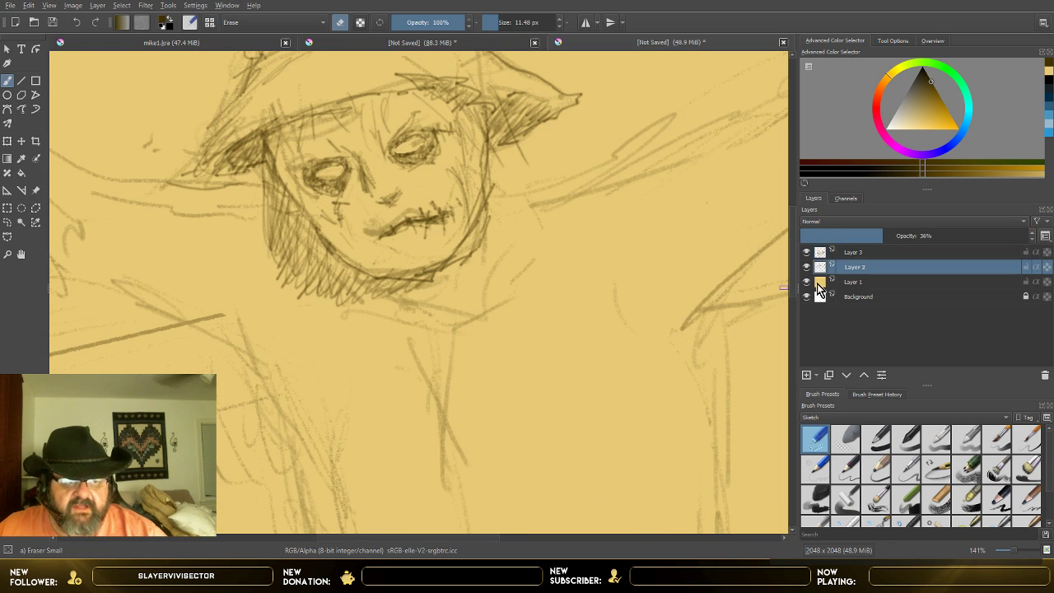
left_click(811, 269)
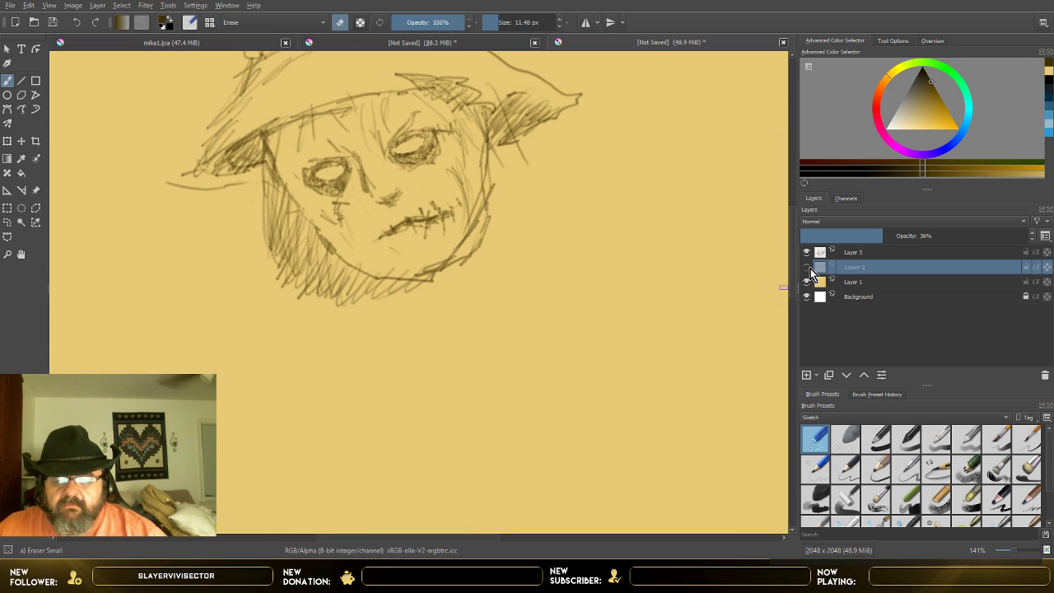
left_click(807, 266)
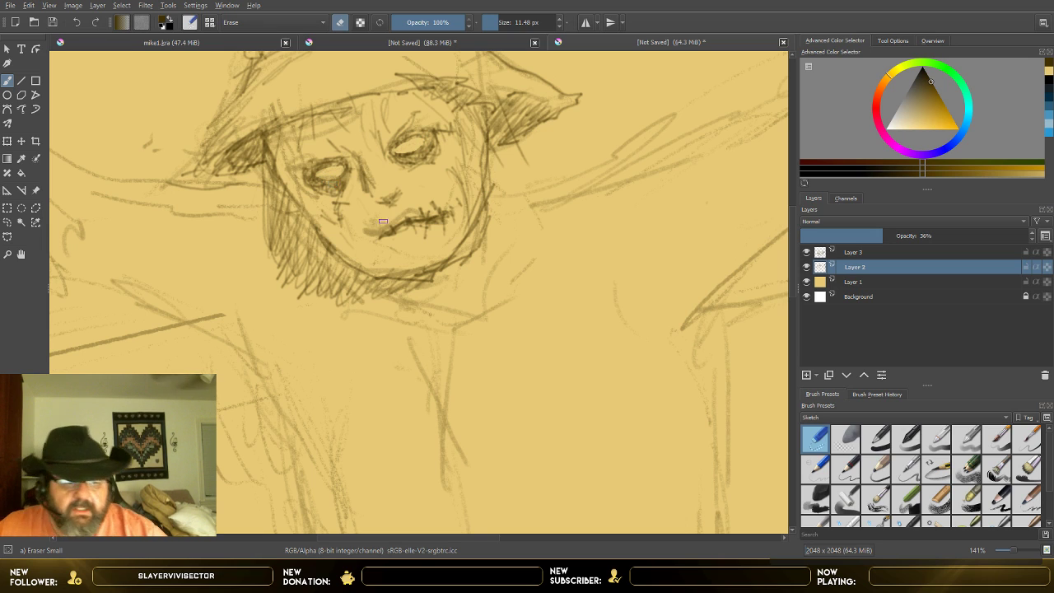
Step: On Layer 3, darken the lower and upper rims of the higher eye socket with Pencil-1 Hard at 7 px
left_click(867, 252)
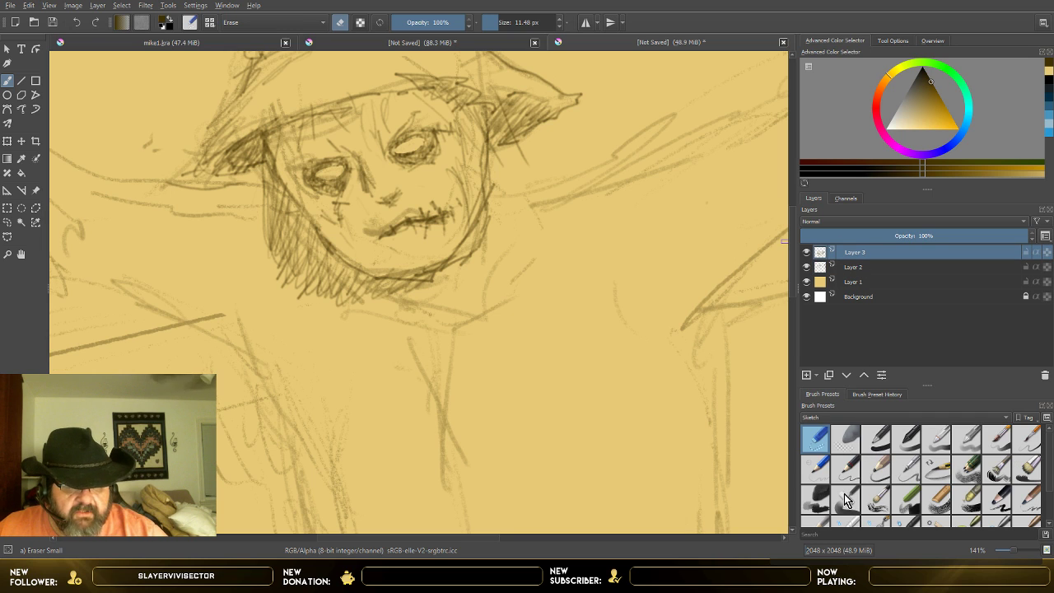
left_click(823, 469)
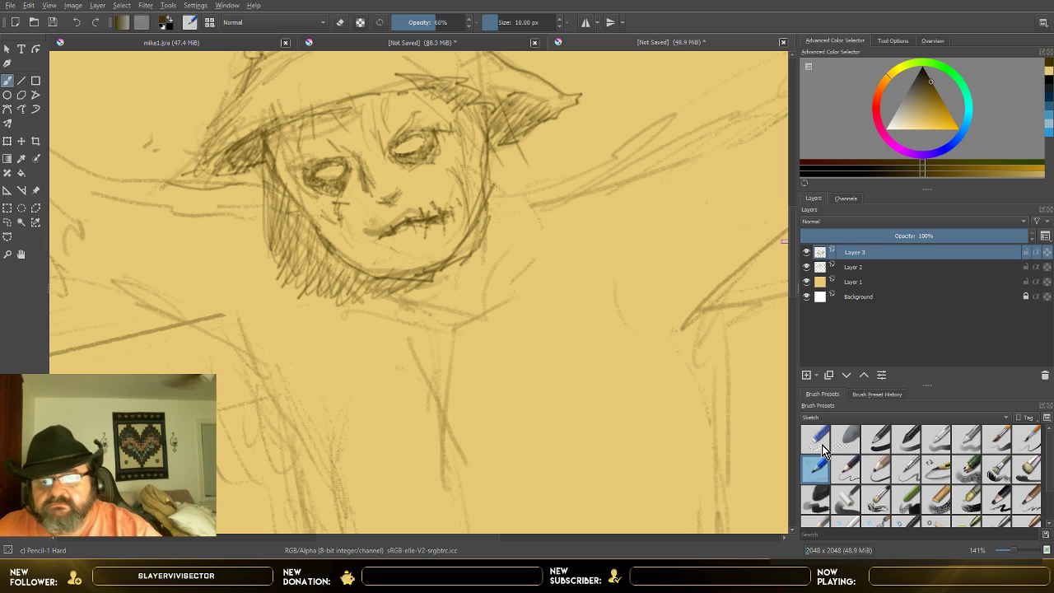
left_click(559, 27)
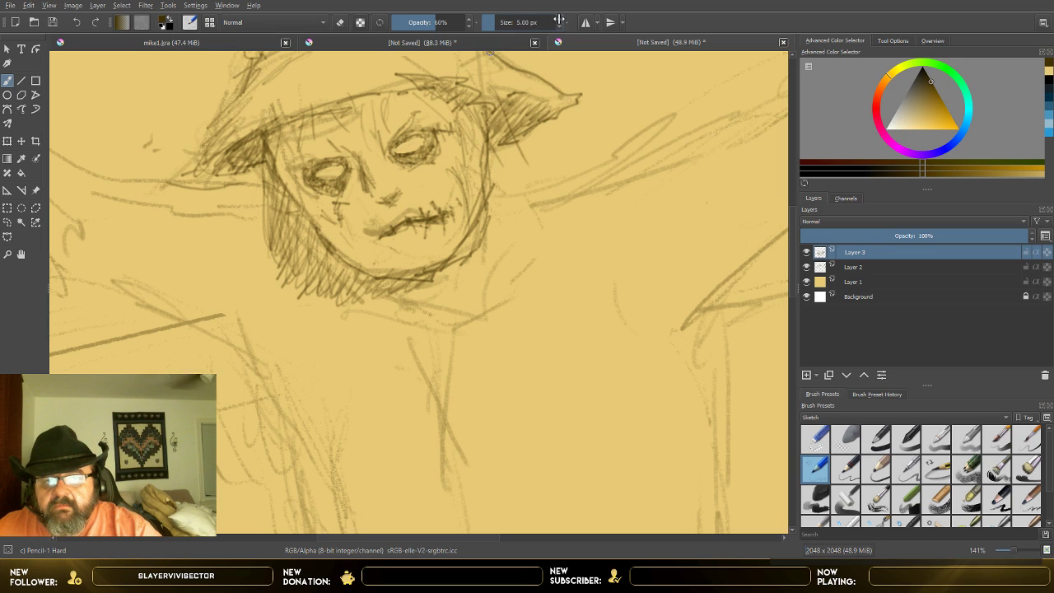
left_click(559, 19)
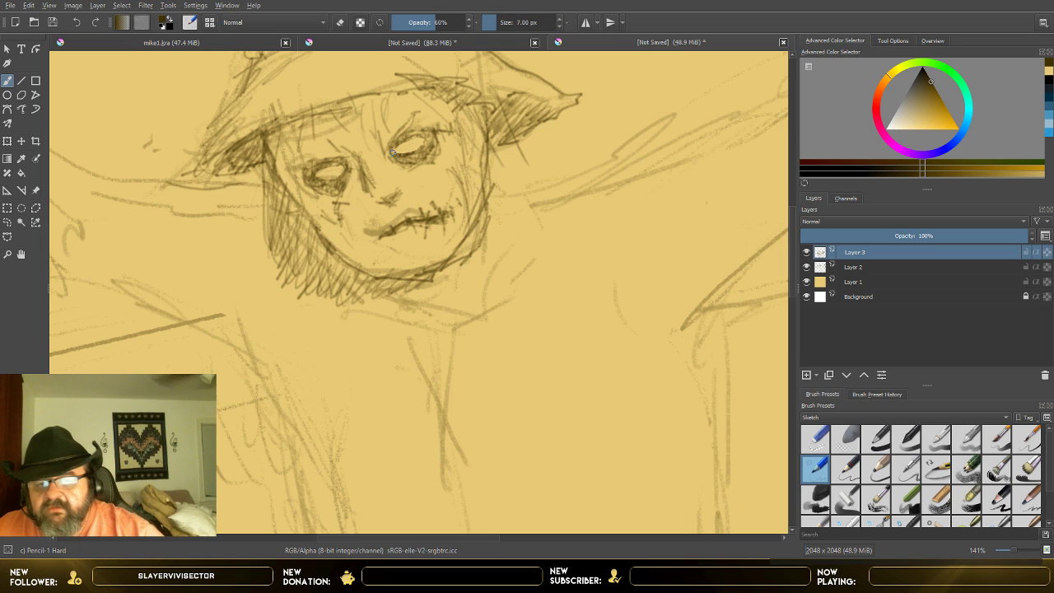
scroll(400, 153, "up", 2)
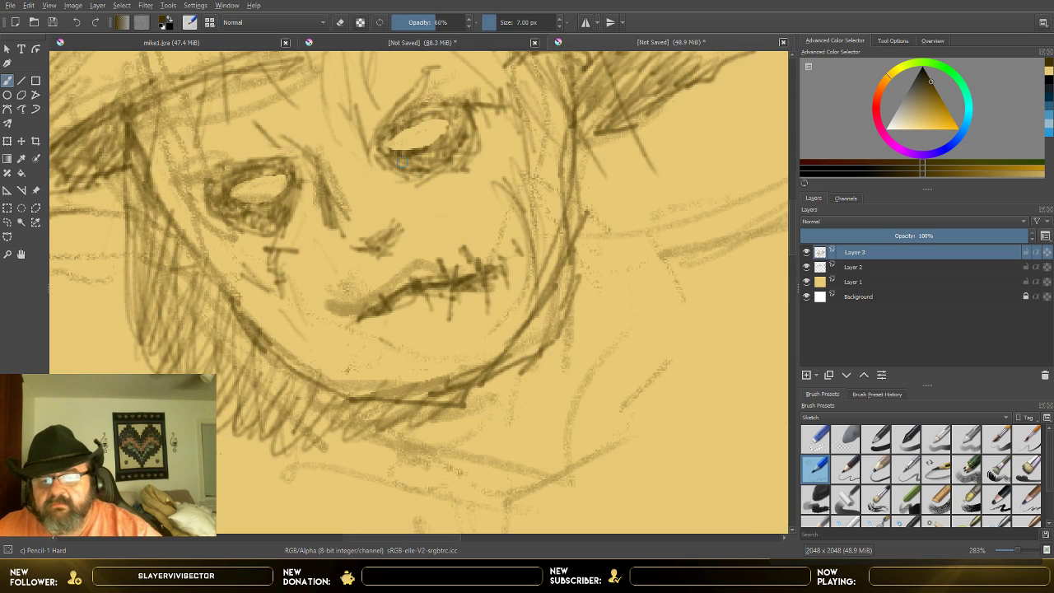
mouse_move(393, 156)
left_mouse_down()
mouse_move(415, 165)
mouse_move(442, 154)
mouse_move(424, 165)
mouse_move(463, 137)
left_mouse_up()
mouse_move(400, 166)
left_mouse_down()
mouse_move(390, 165)
mouse_move(414, 182)
left_mouse_up()
mouse_move(408, 113)
left_mouse_down()
mouse_move(385, 125)
mouse_move(439, 106)
mouse_move(443, 80)
left_mouse_up()
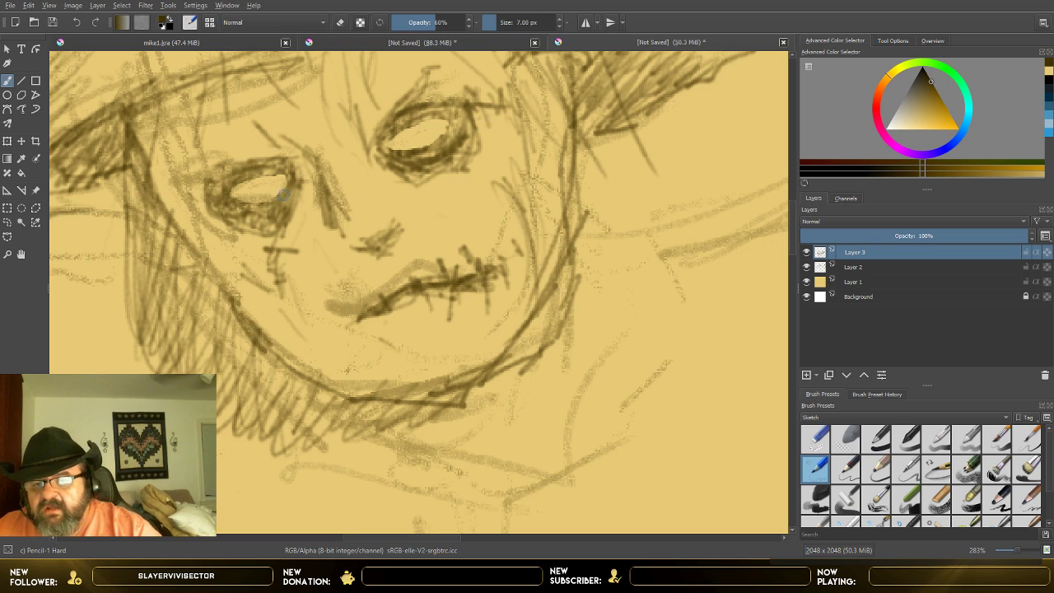
Step: Darken the rim of the other eye socket and add shading strokes beside the nose, on the nostril and across the bridge
mouse_move(293, 197)
left_mouse_down()
mouse_move(247, 220)
mouse_move(282, 224)
mouse_move(250, 229)
left_mouse_up()
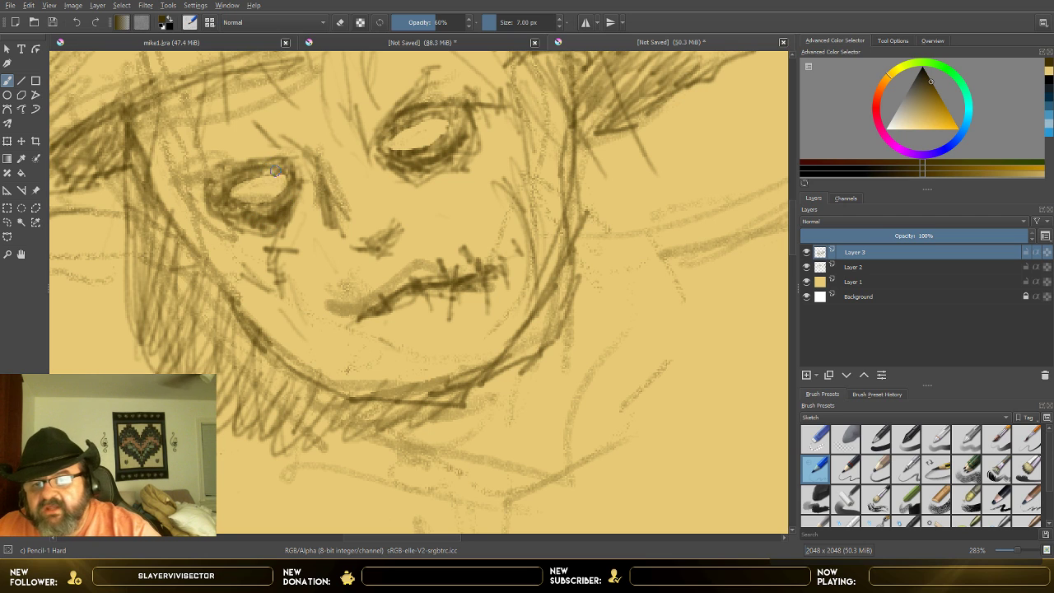
left_click_drag(280, 164, 230, 175)
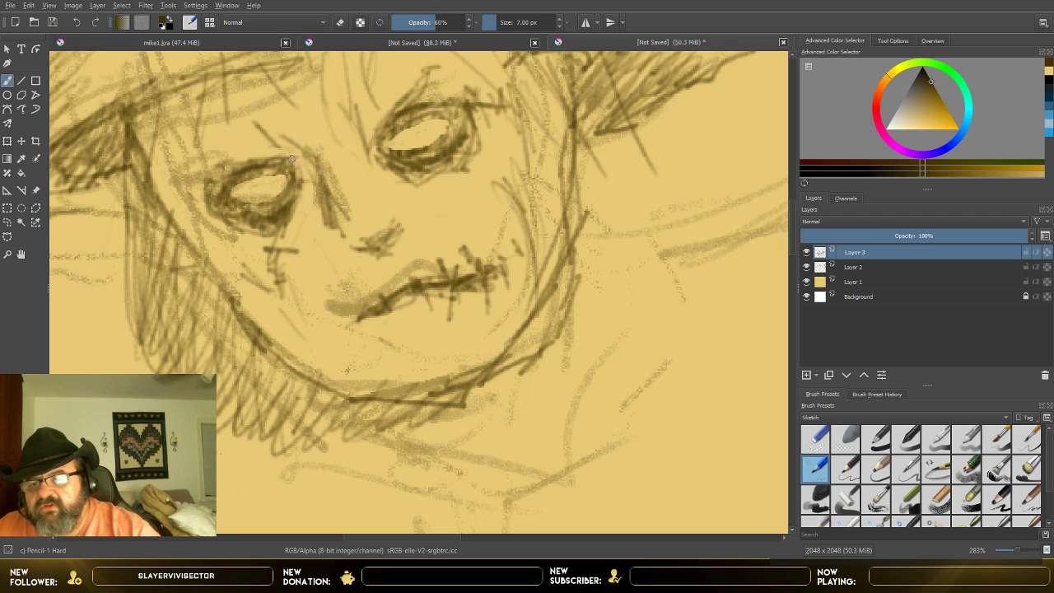
left_click_drag(294, 158, 206, 186)
left_click_drag(307, 165, 309, 234)
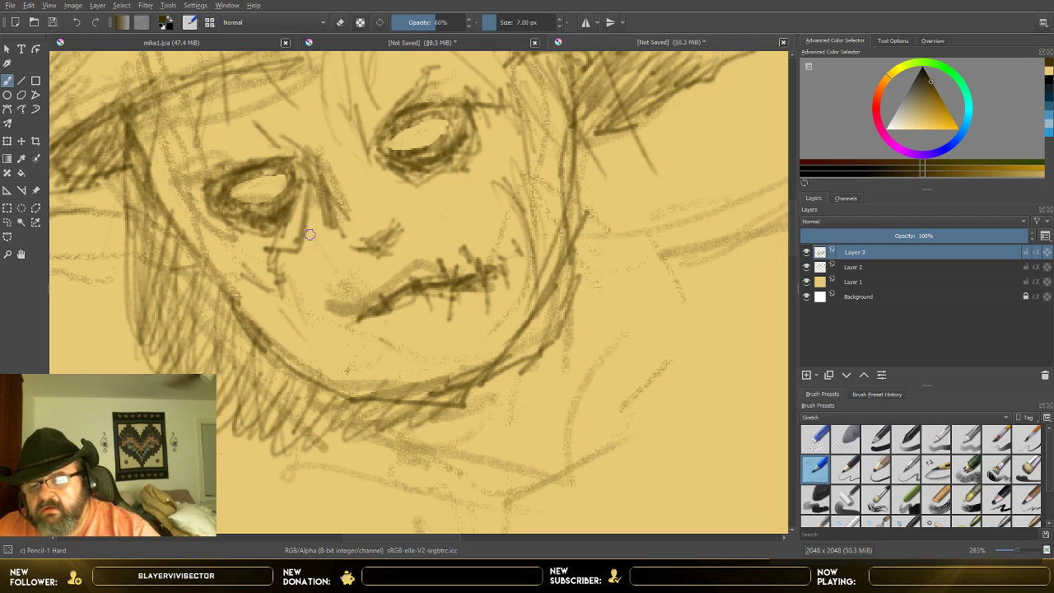
mouse_move(316, 199)
left_mouse_down()
mouse_move(314, 225)
mouse_move(296, 234)
mouse_move(314, 189)
mouse_move(322, 219)
mouse_move(340, 217)
mouse_move(336, 232)
mouse_move(339, 175)
mouse_move(361, 157)
mouse_move(374, 243)
mouse_move(360, 256)
mouse_move(353, 249)
mouse_move(383, 237)
left_mouse_up()
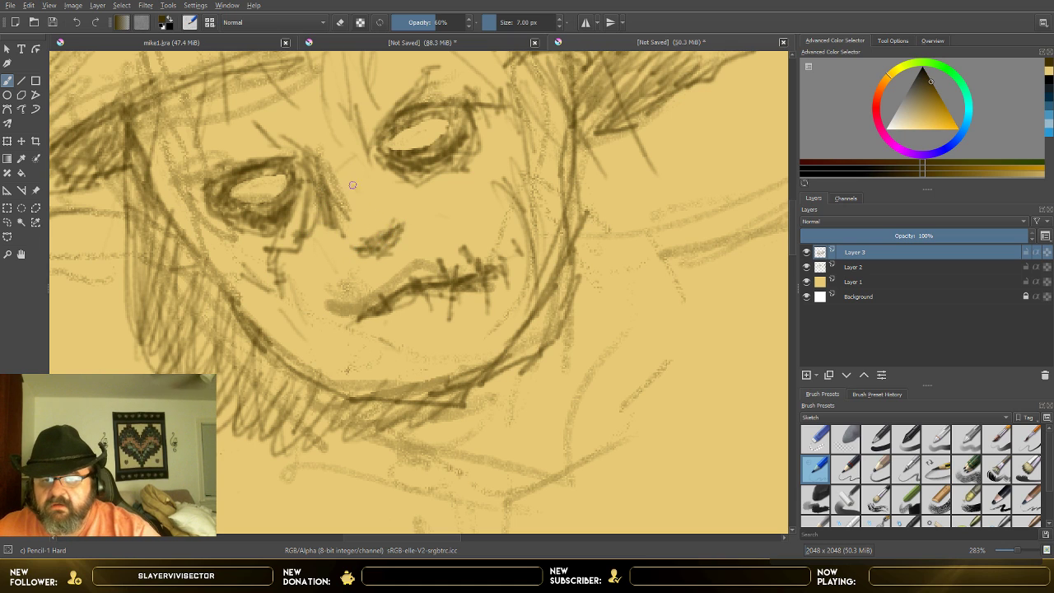
mouse_move(338, 207)
left_mouse_down()
mouse_move(370, 191)
mouse_move(409, 214)
mouse_move(436, 199)
left_mouse_up()
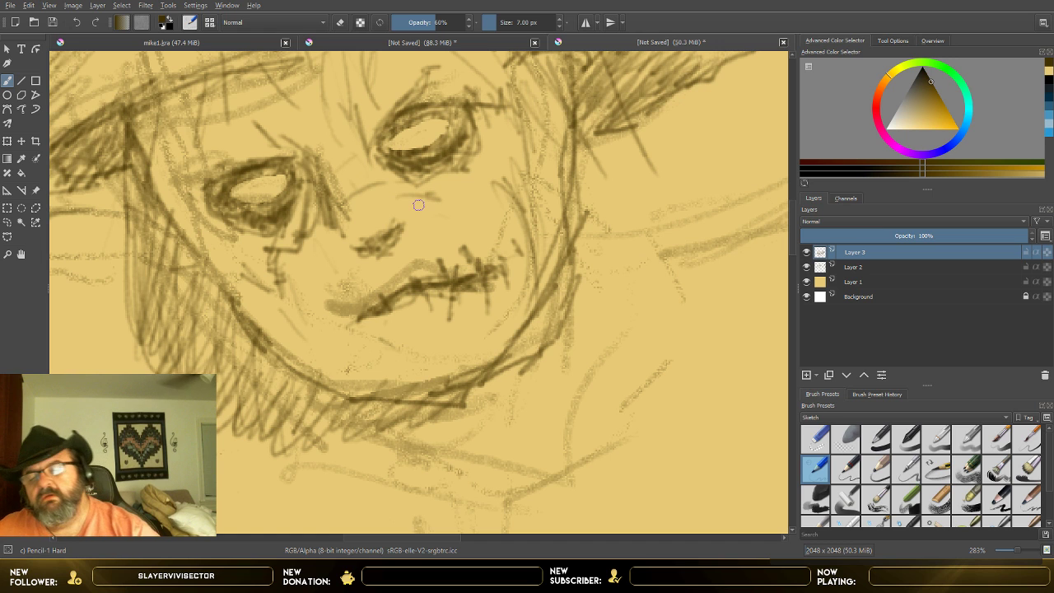
Step: Draw a small iris inside the light opening of each eye with the hard pencil
scroll(418, 205, "down", 6)
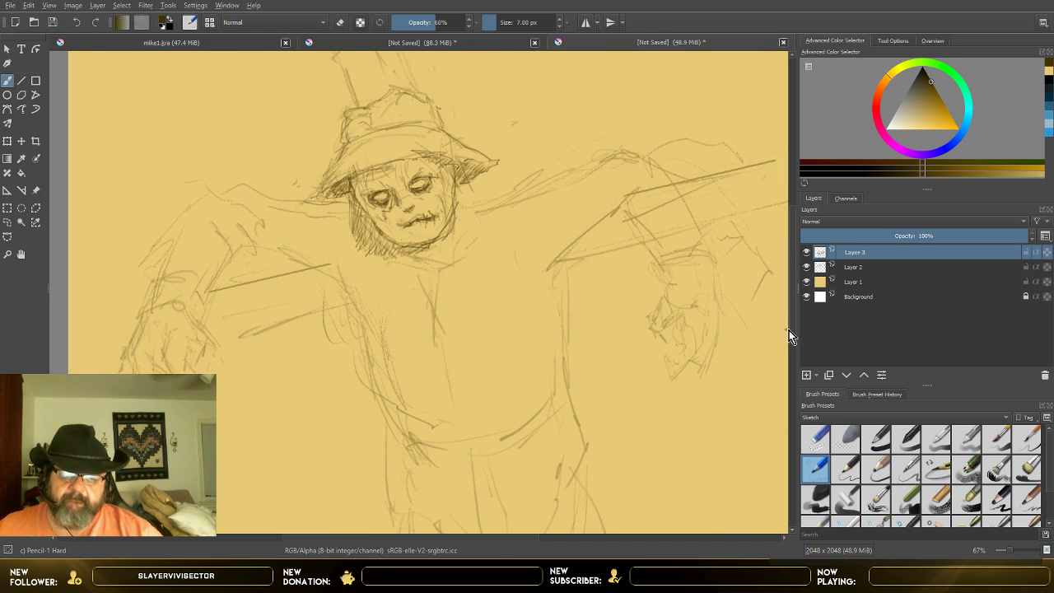
scroll(794, 332, "up", 1)
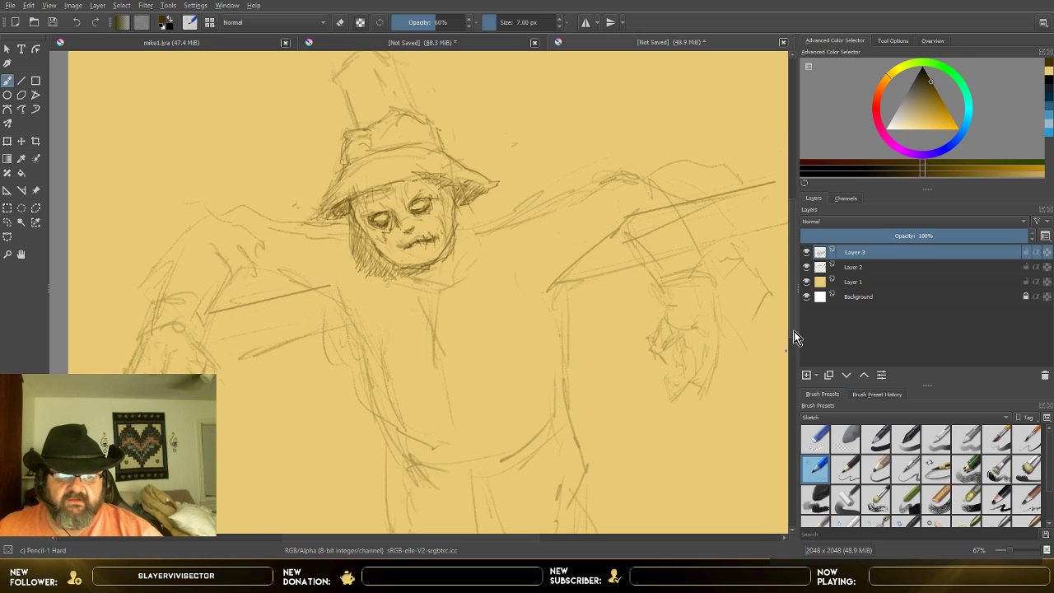
scroll(633, 339, "up", 1)
scroll(520, 294, "up", 1)
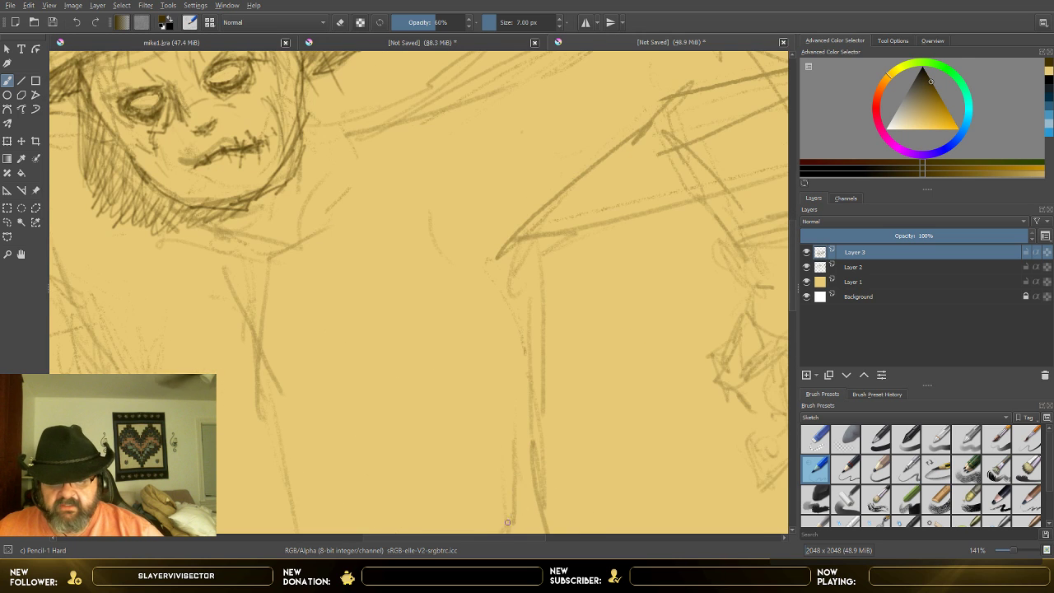
left_click_drag(507, 537, 474, 537)
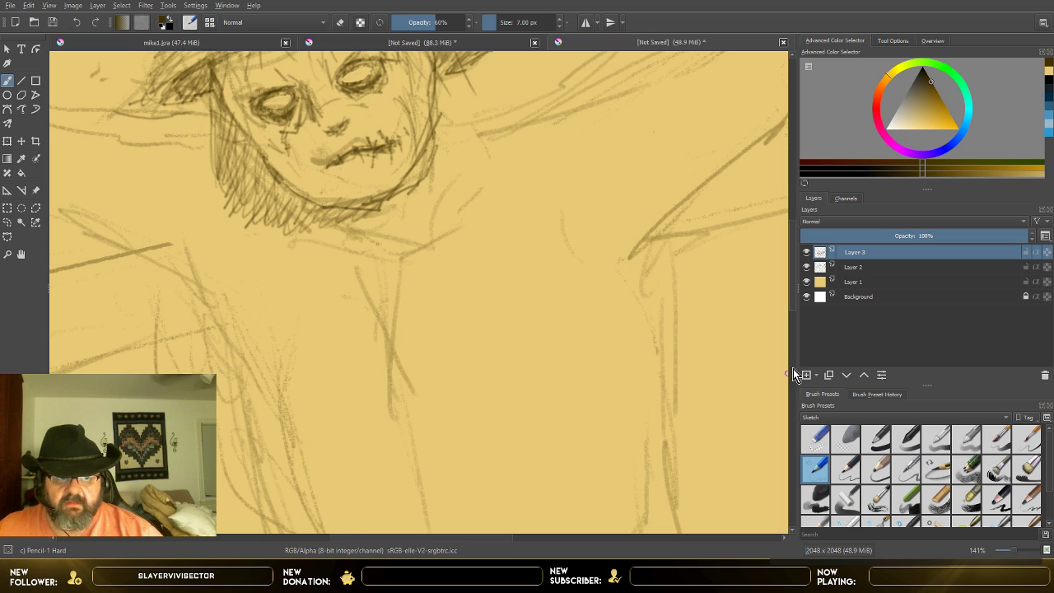
left_click_drag(796, 306, 795, 283)
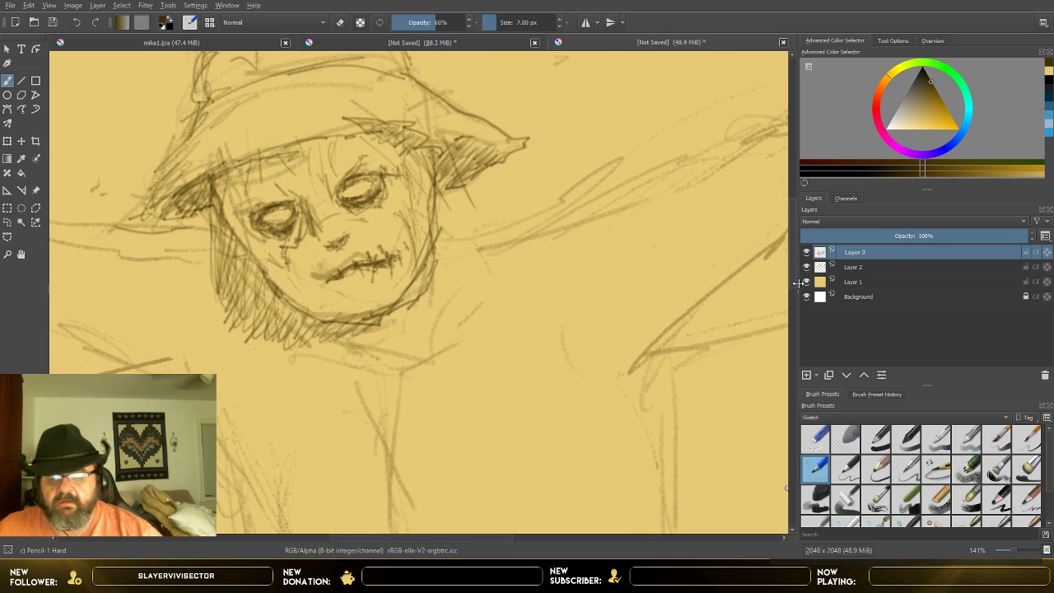
scroll(370, 274, "up", 1)
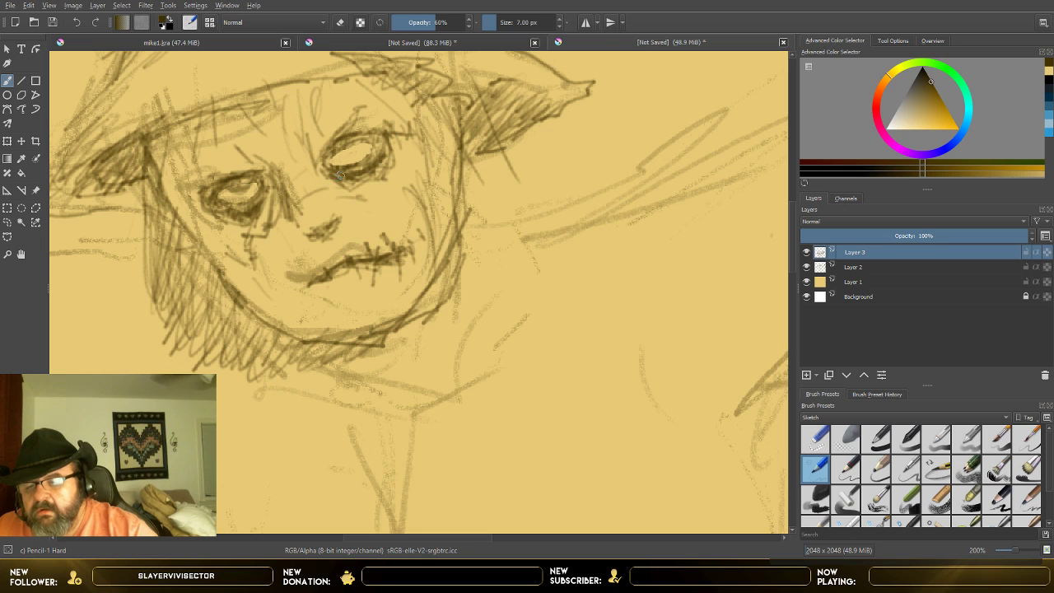
left_click(76, 23)
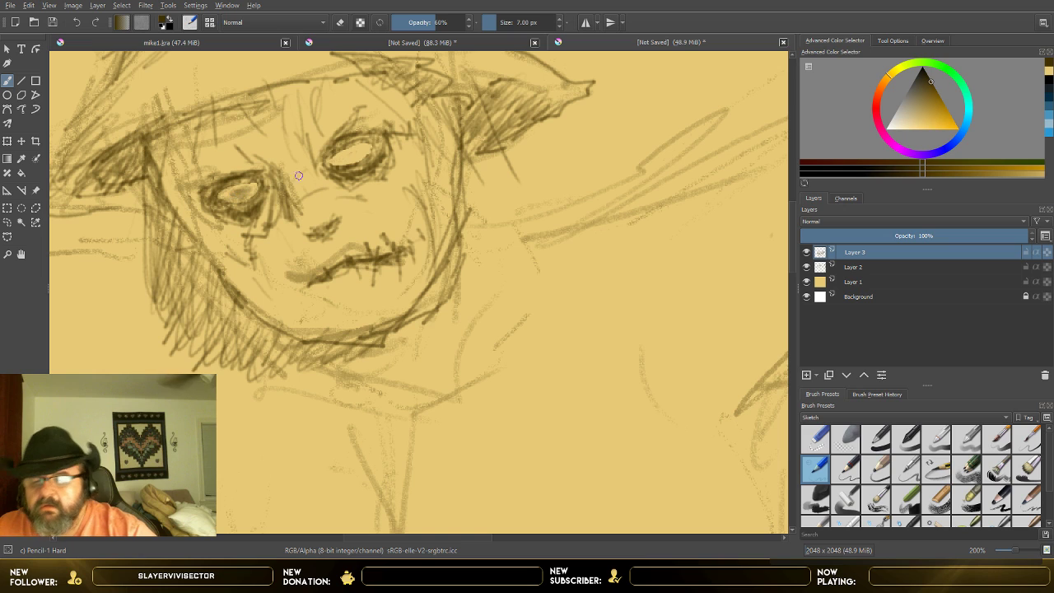
left_click_drag(253, 187, 249, 190)
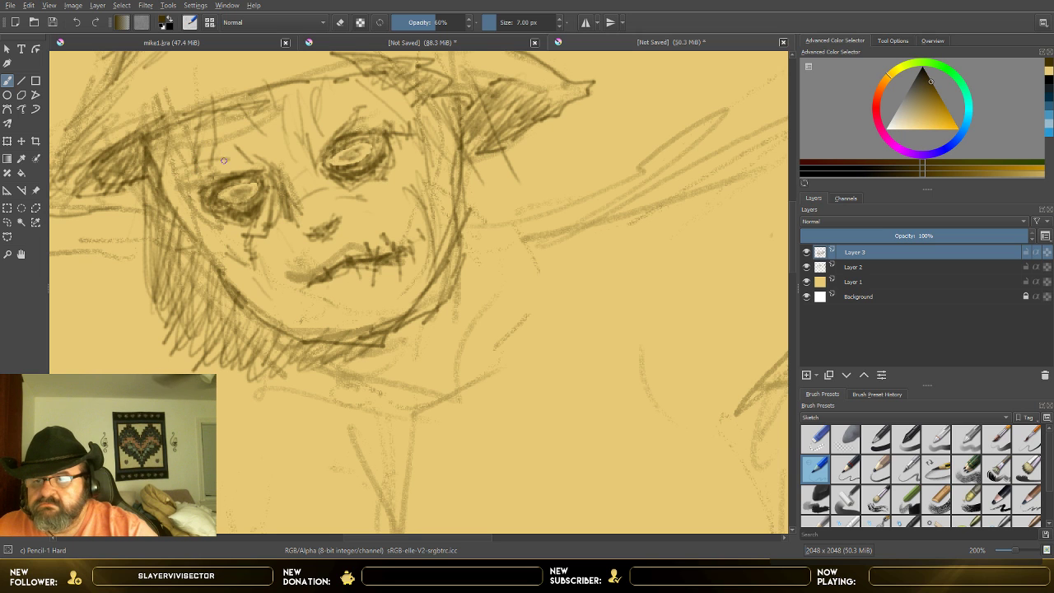
Step: Lighten the iris of the lower eye with the Eraser Small preset at 5.18 px
scroll(230, 121, "down", 3)
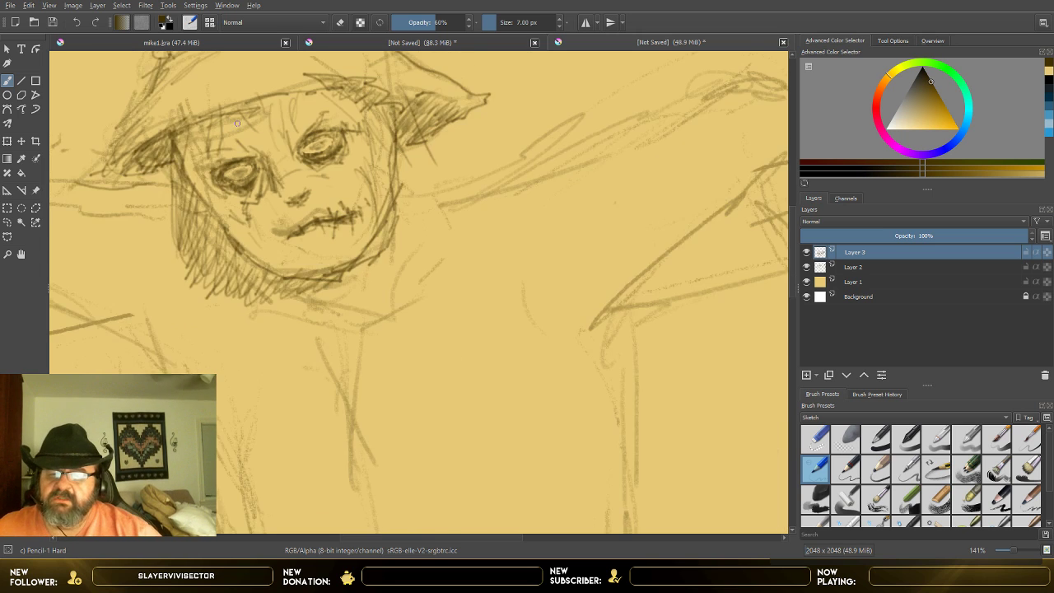
scroll(189, 123, "up", 2)
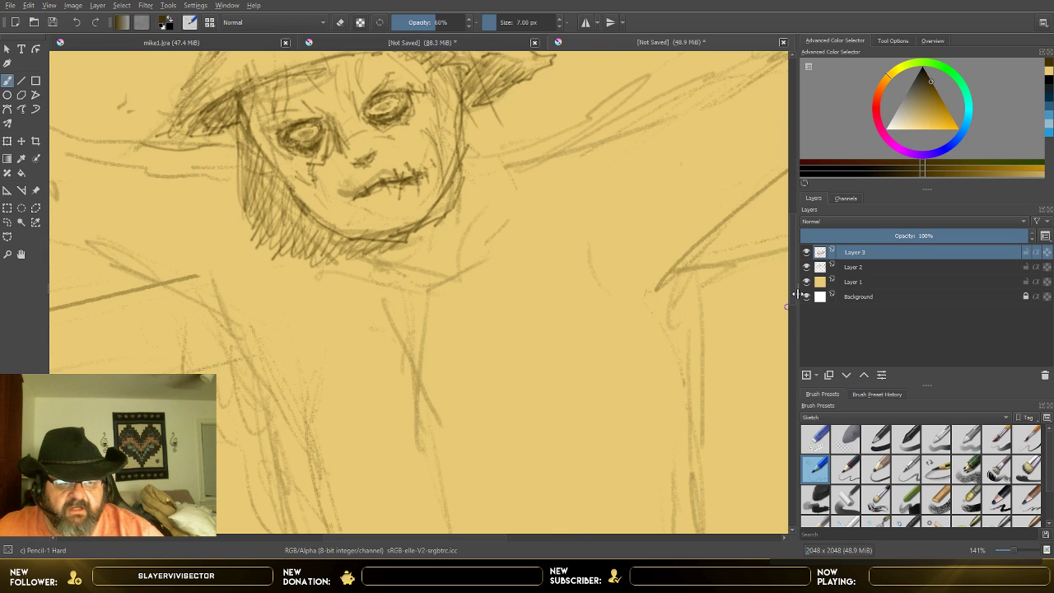
scroll(792, 297, "up", 3)
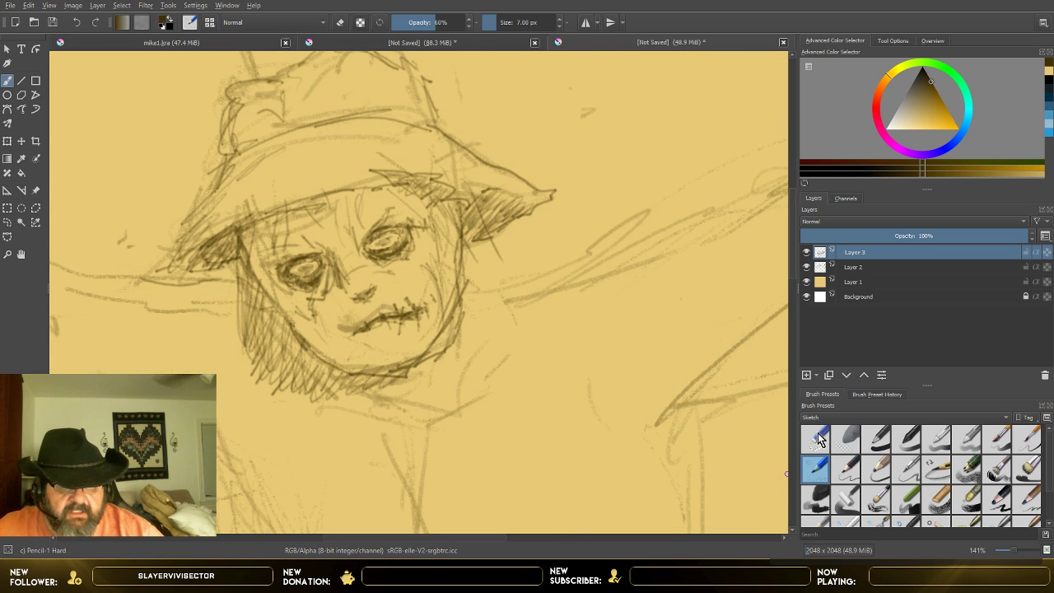
left_click(815, 440)
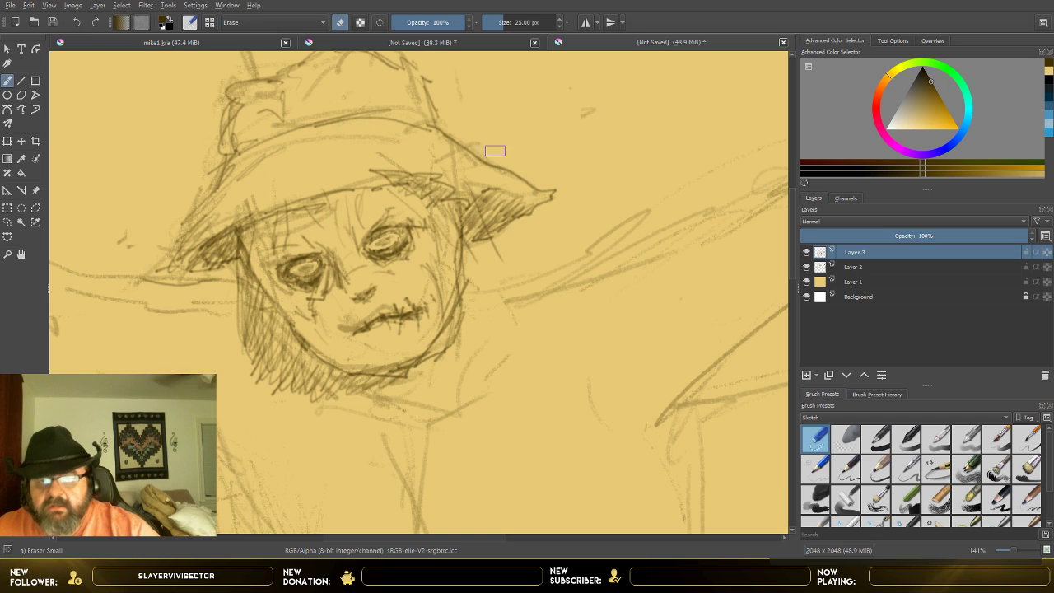
left_click_drag(504, 25, 499, 14)
left_click(495, 22)
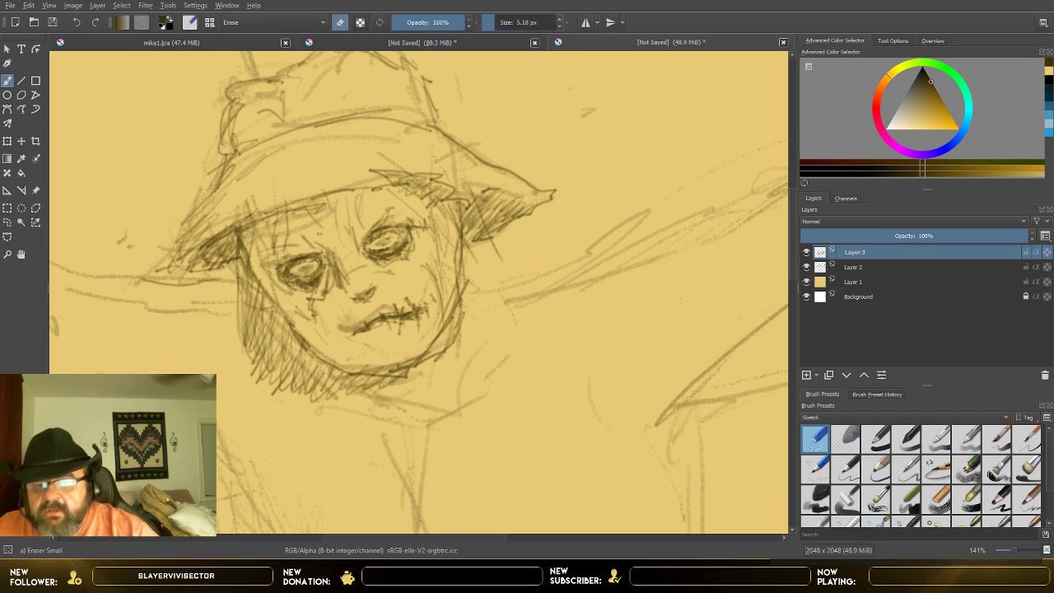
left_click_drag(305, 267, 302, 271)
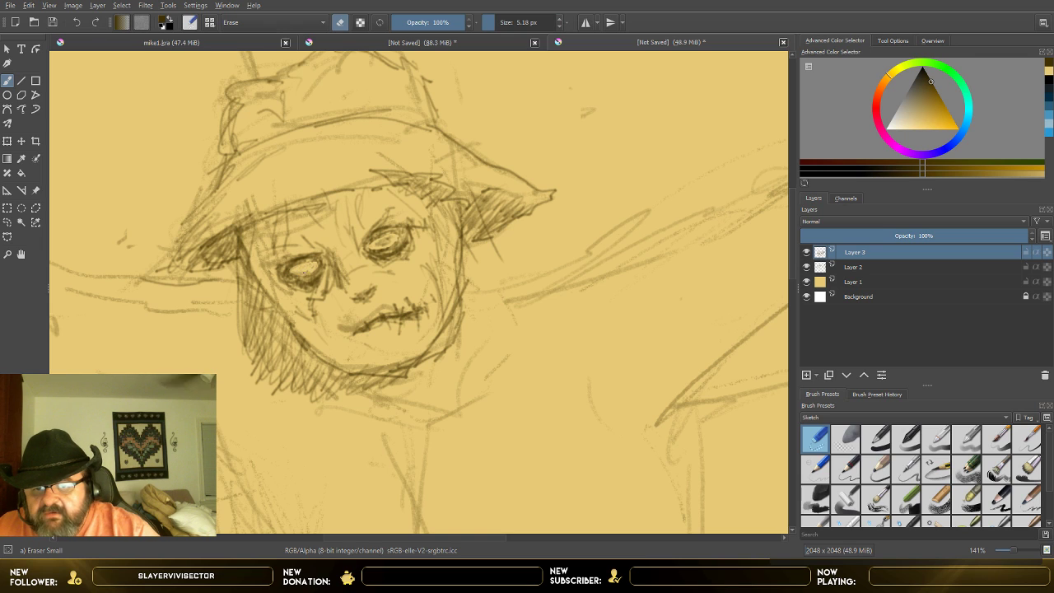
Step: Lighten the iris of the higher eye with the small eraser, then darken that eye's rim using Pencil-1 Hard at 10 px
left_click_drag(377, 244, 391, 239)
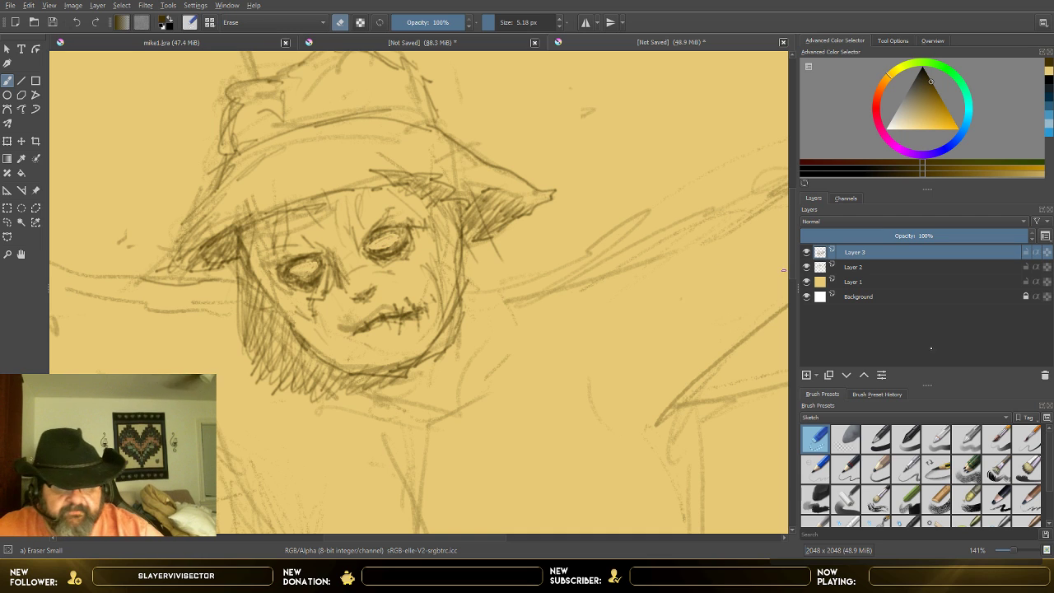
left_click(814, 467)
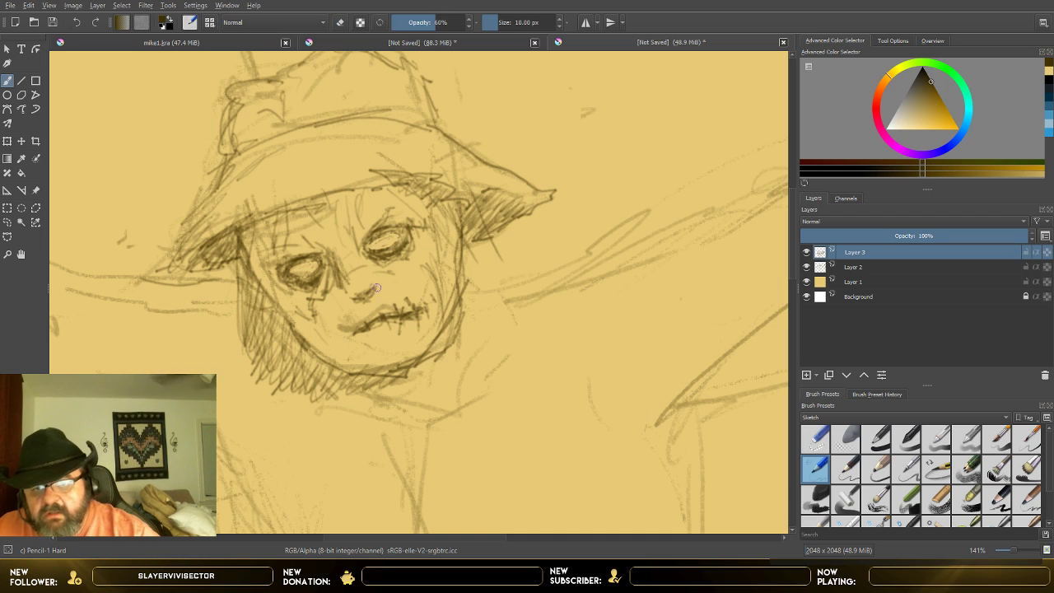
left_click_drag(372, 253, 398, 242)
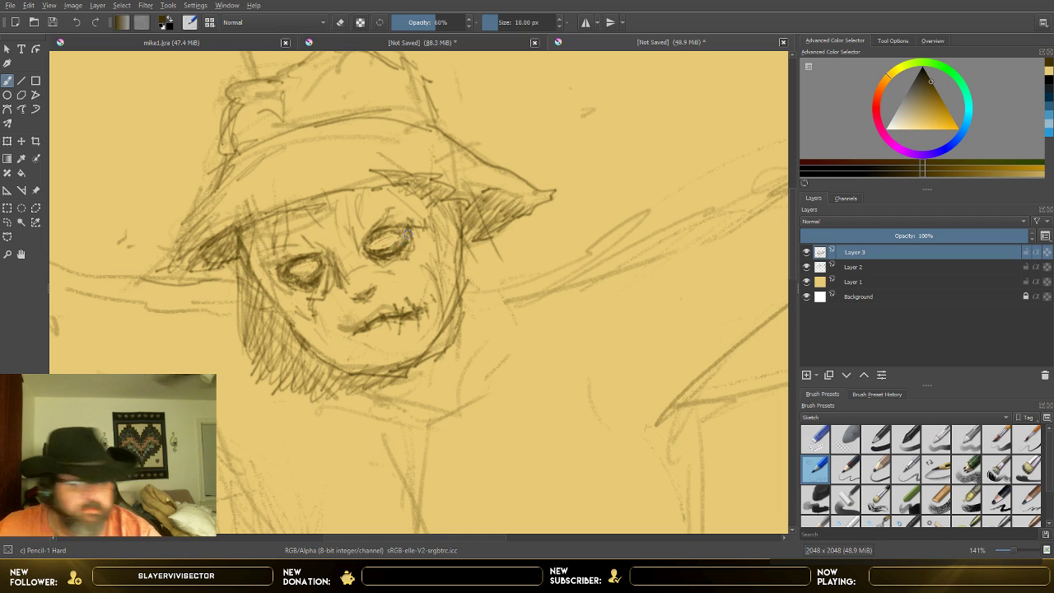
mouse_move(389, 236)
left_mouse_down()
mouse_move(404, 230)
mouse_move(386, 218)
mouse_move(405, 202)
left_mouse_up()
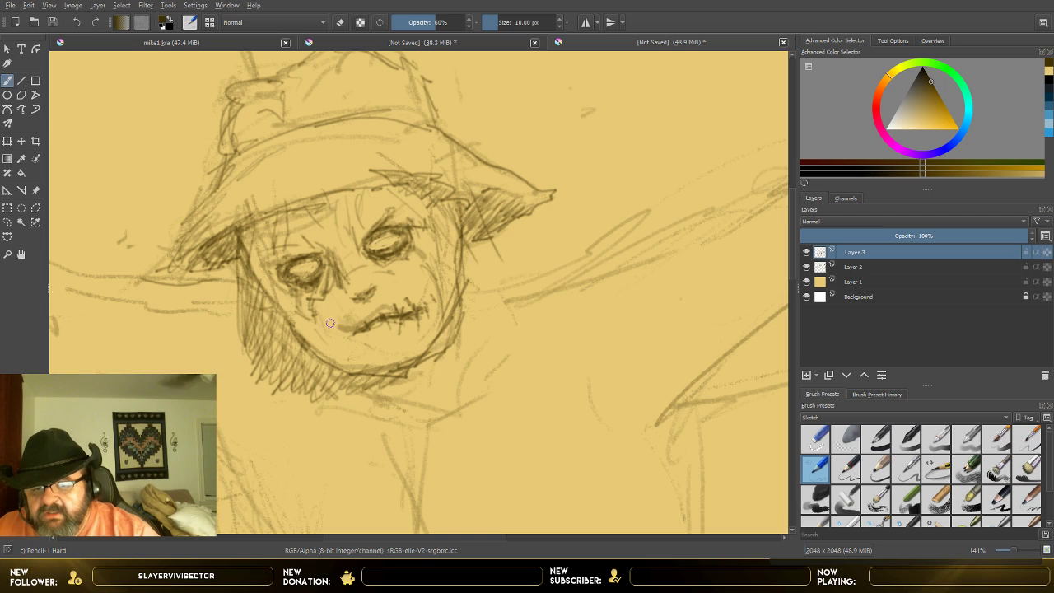
Step: Strengthen the cheek and jaw contour below the lower eye down to the chin with Pencil-1 Hard at 10 px
left_click_drag(317, 324, 342, 347)
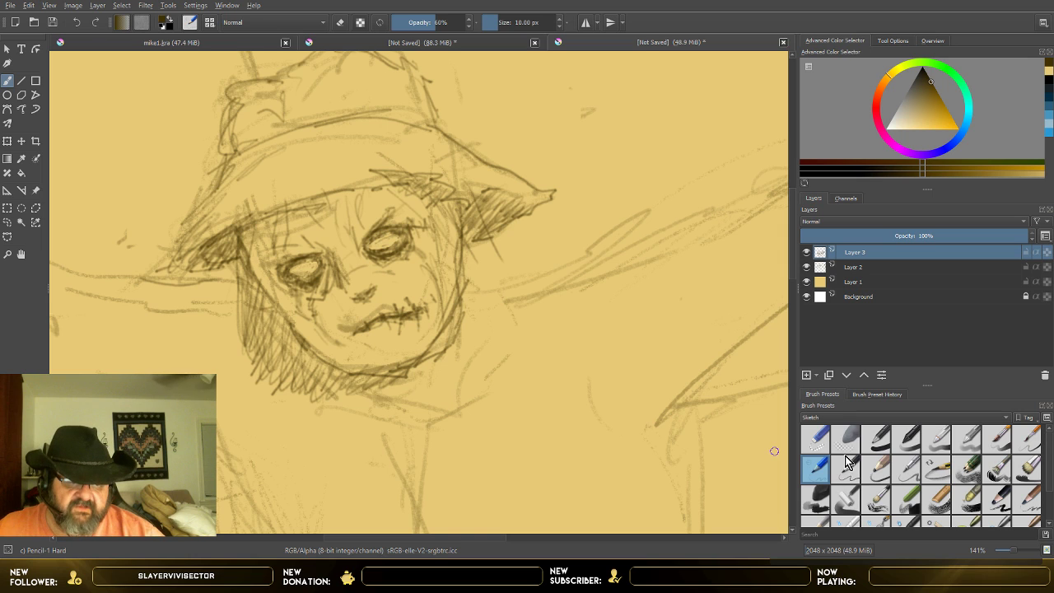
left_click(818, 443)
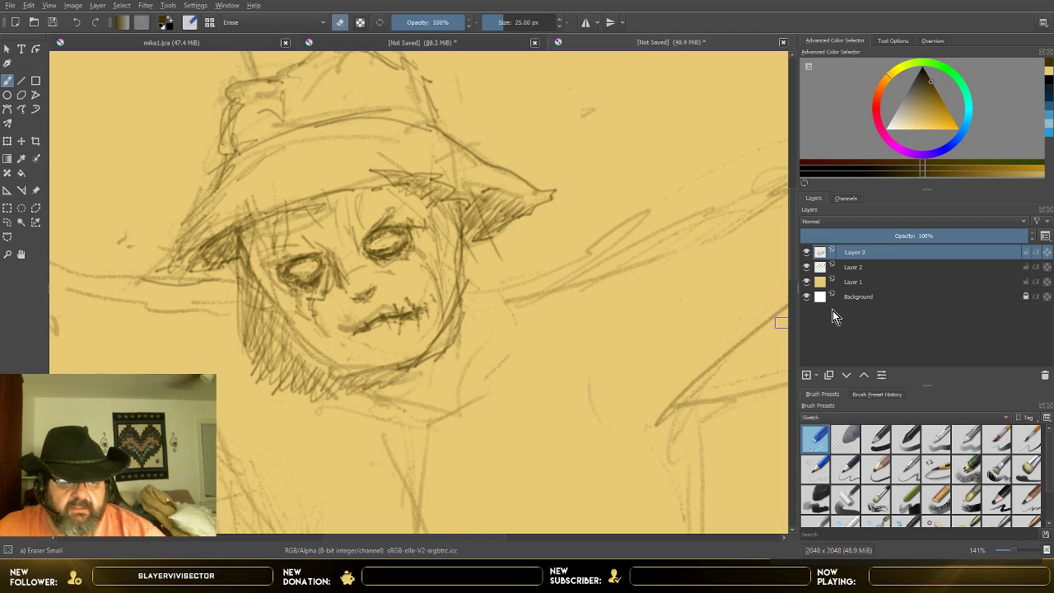
left_click(815, 467)
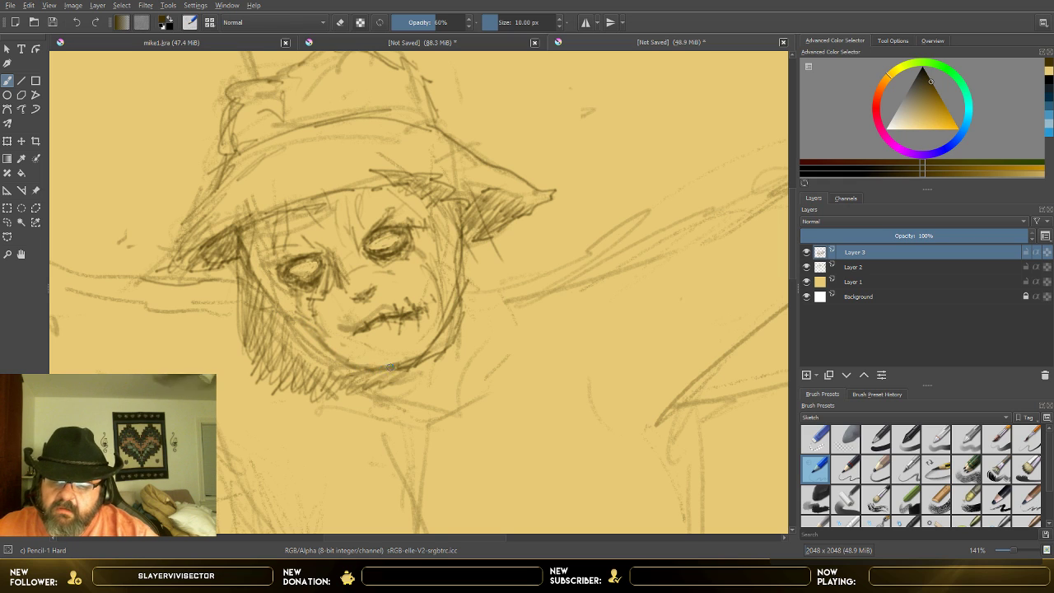
mouse_move(278, 304)
left_mouse_down()
mouse_move(263, 283)
mouse_move(351, 360)
left_mouse_up()
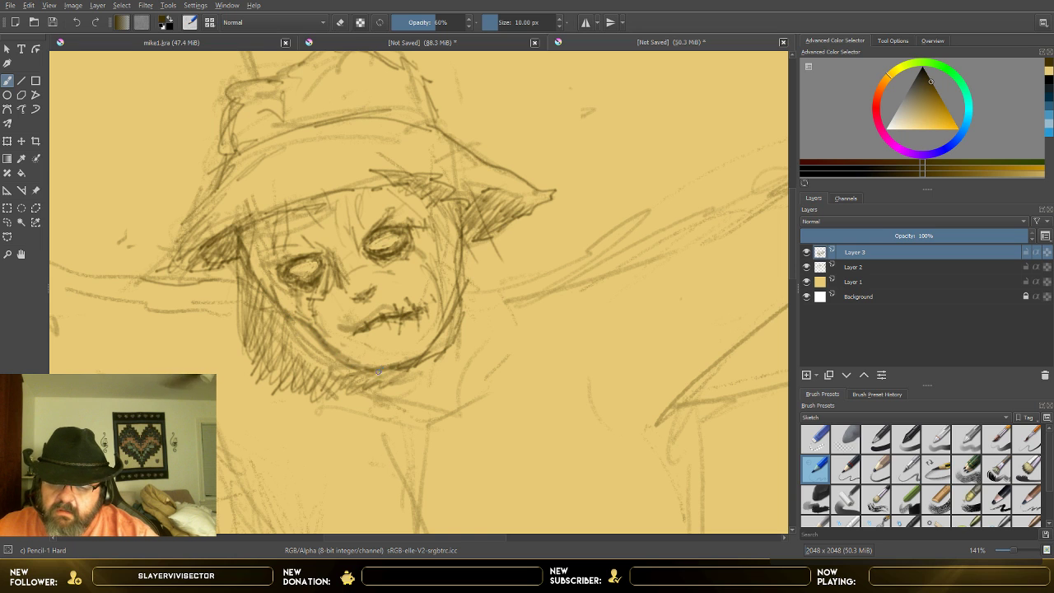
Step: Add a small cheek stroke below the lower eye and darken the opposite side of the face down to the chin with Pencil-1 Hard
scroll(381, 339, "down", 4)
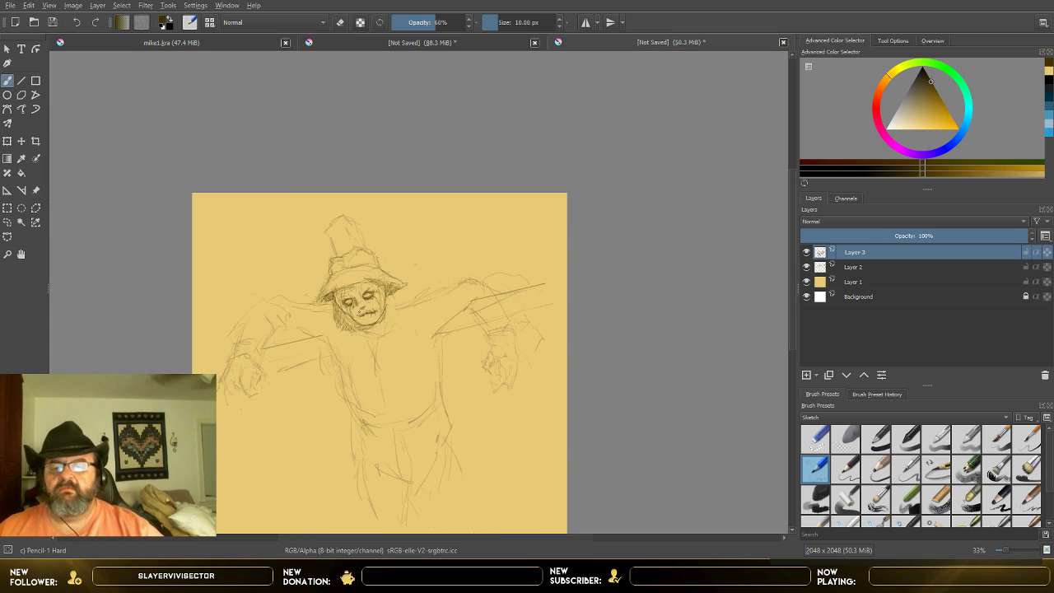
scroll(303, 349, "up", 3)
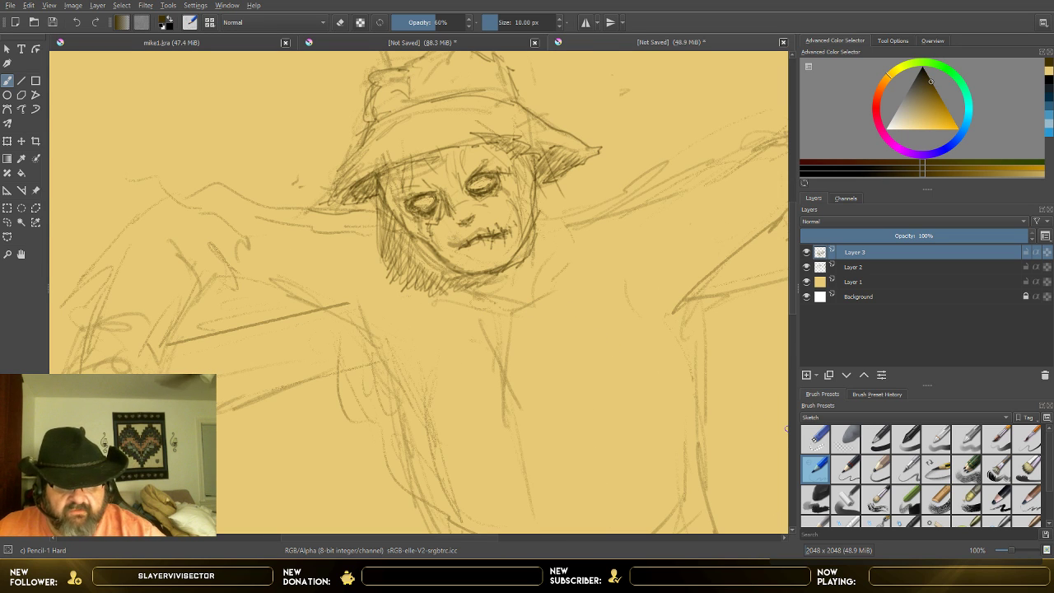
key("e")
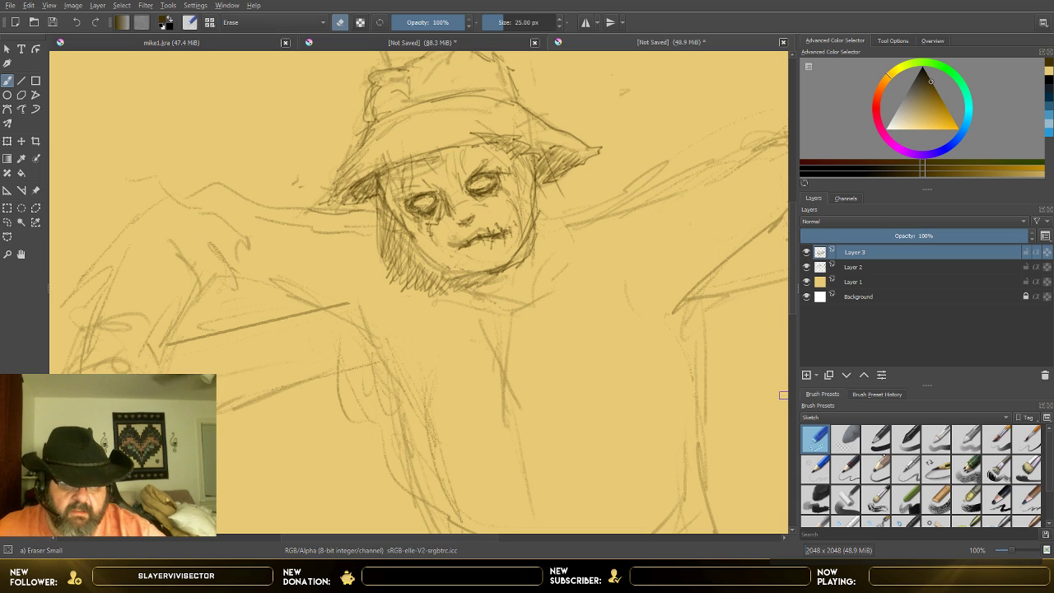
left_click(816, 467)
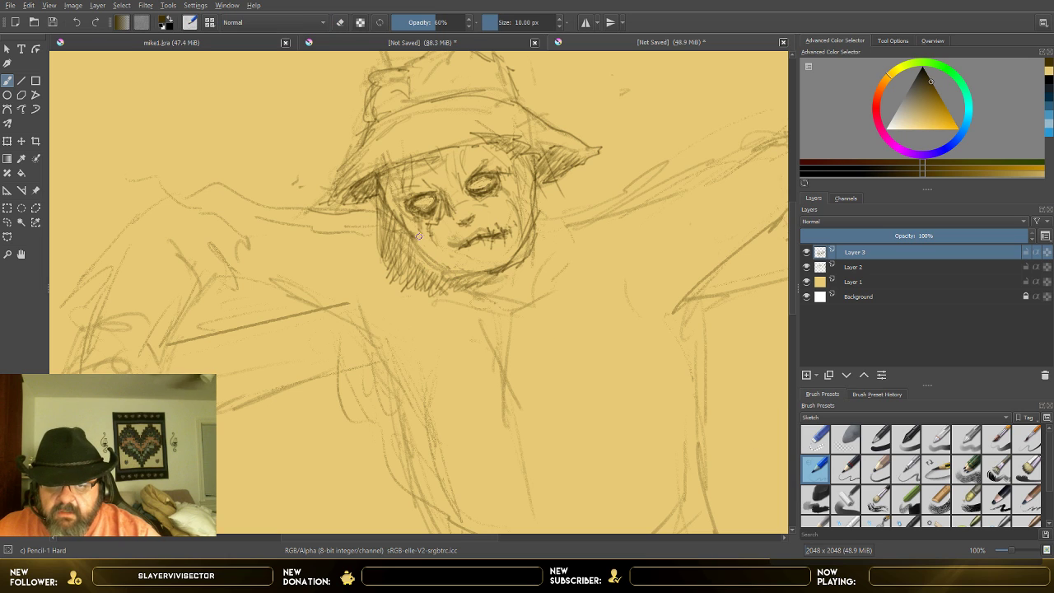
mouse_move(425, 253)
left_mouse_down()
mouse_move(461, 266)
mouse_move(421, 246)
left_mouse_up()
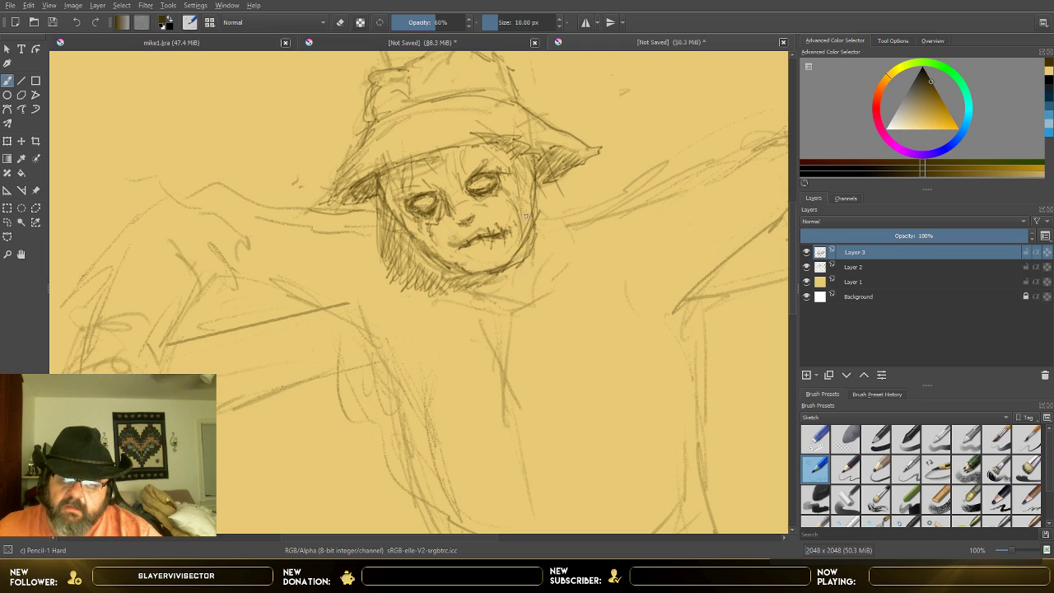
mouse_move(523, 162)
left_mouse_down()
mouse_move(543, 226)
mouse_move(537, 206)
mouse_move(530, 256)
mouse_move(545, 241)
mouse_move(538, 222)
mouse_move(548, 231)
mouse_move(499, 281)
left_mouse_up()
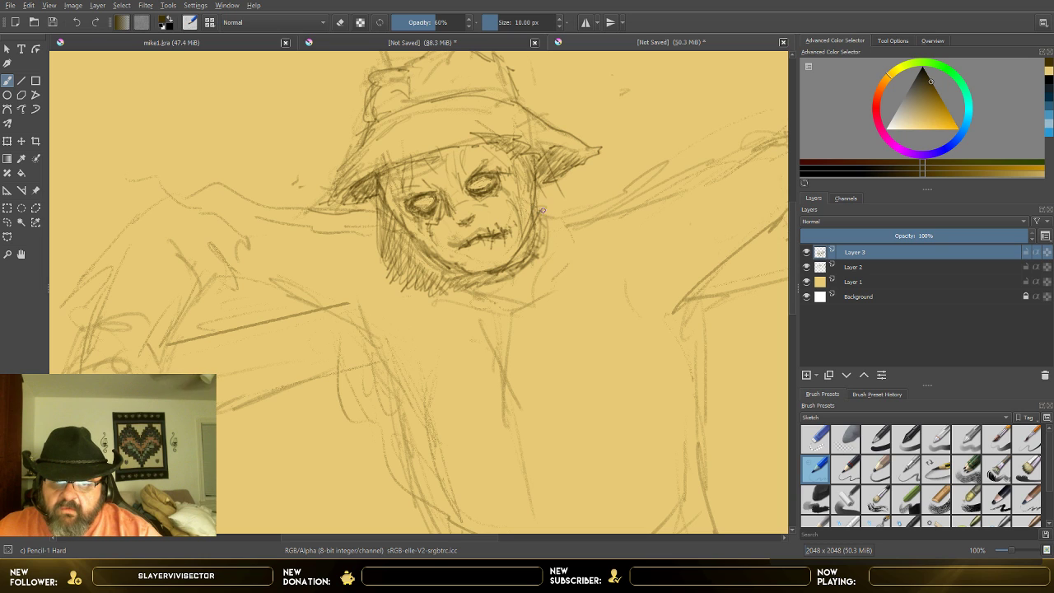
Step: Sketch a ruffled collar with a wavy lower edge around the neck and add fold lines beneath the chin
mouse_move(539, 210)
left_mouse_down()
mouse_move(569, 236)
mouse_move(557, 274)
left_mouse_up()
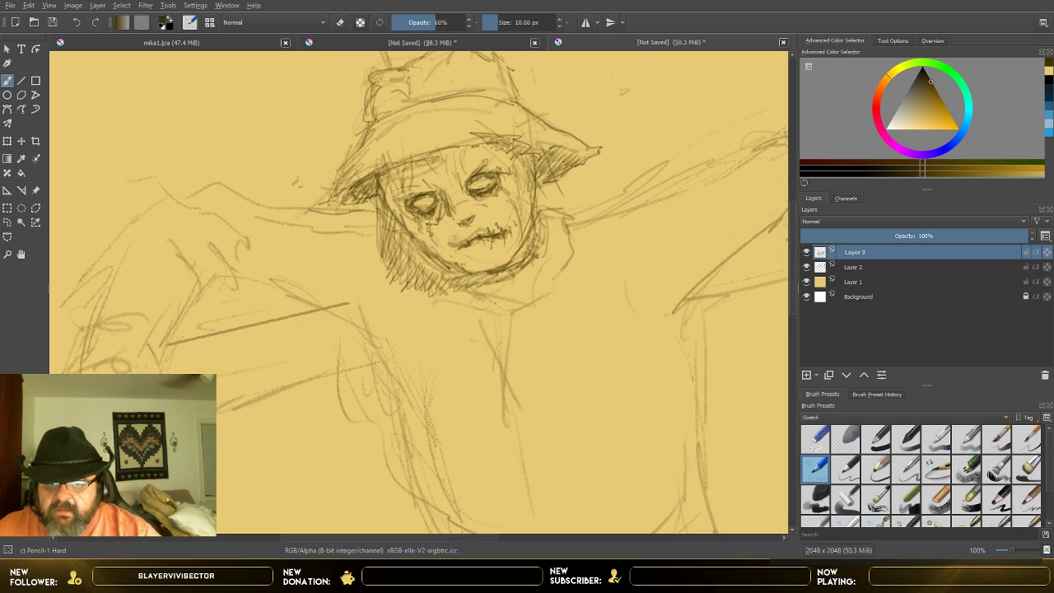
mouse_move(409, 275)
left_mouse_down()
mouse_move(414, 307)
mouse_move(465, 318)
mouse_move(532, 310)
mouse_move(546, 296)
mouse_move(555, 303)
mouse_move(547, 274)
mouse_move(564, 274)
mouse_move(574, 241)
left_mouse_up()
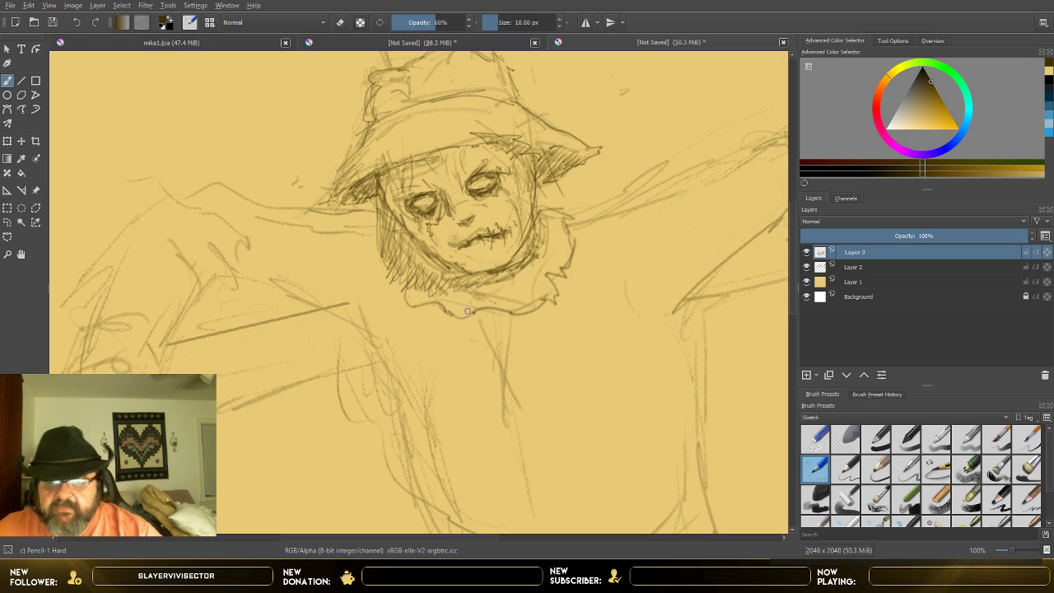
mouse_move(419, 278)
left_mouse_down()
mouse_move(411, 293)
mouse_move(447, 295)
left_mouse_up()
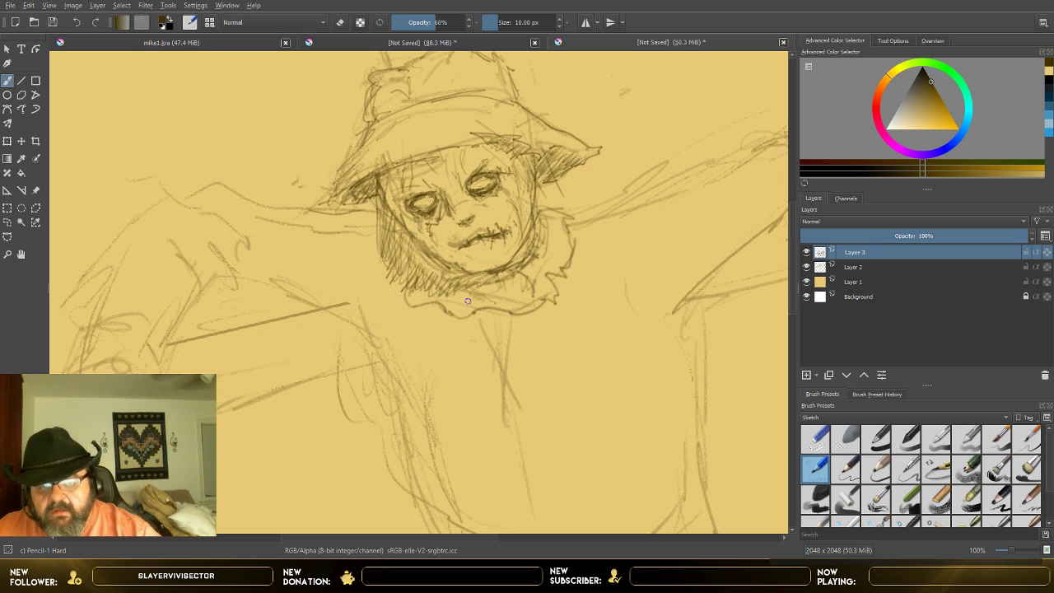
Step: Reinforce the shoulder lines, add sleeve folds and a cuff on the image-left arm, and darken the torso edge below that arm
key("minus")
key("minus")
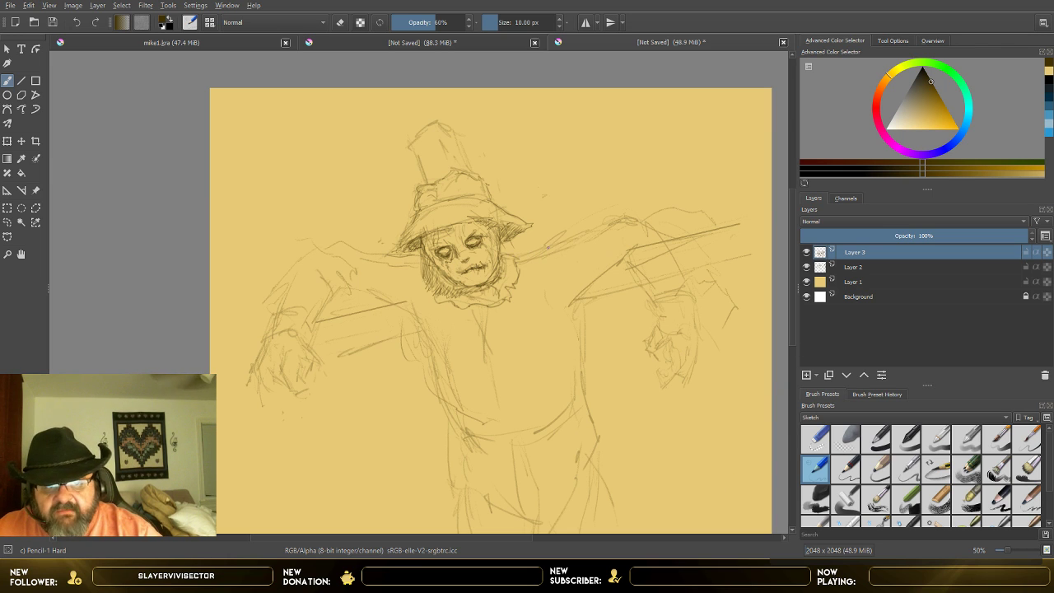
left_click_drag(547, 249, 619, 221)
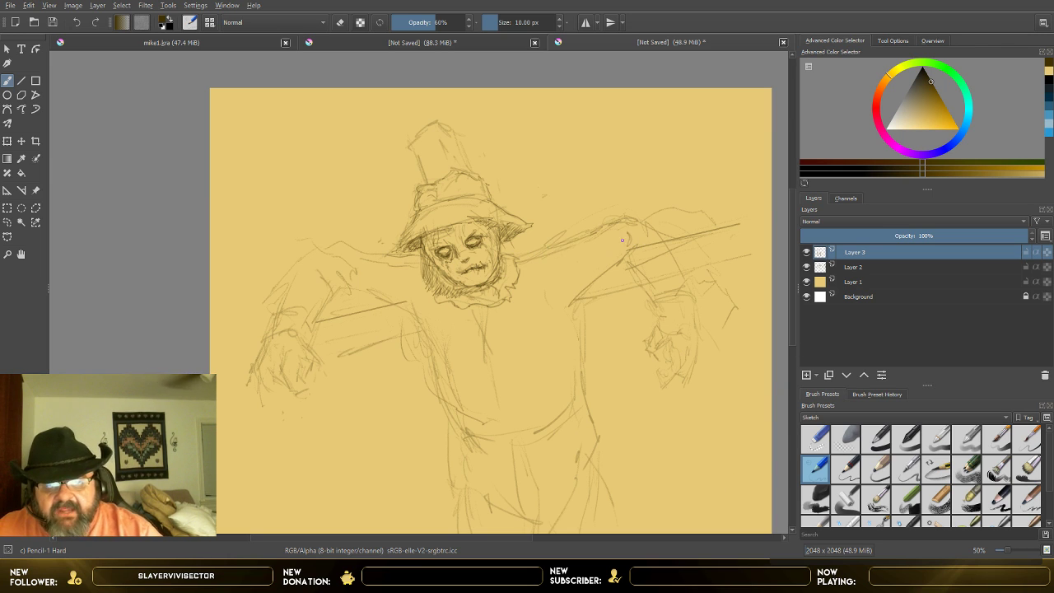
mouse_move(327, 263)
left_mouse_down()
mouse_move(333, 274)
mouse_move(352, 269)
left_mouse_up()
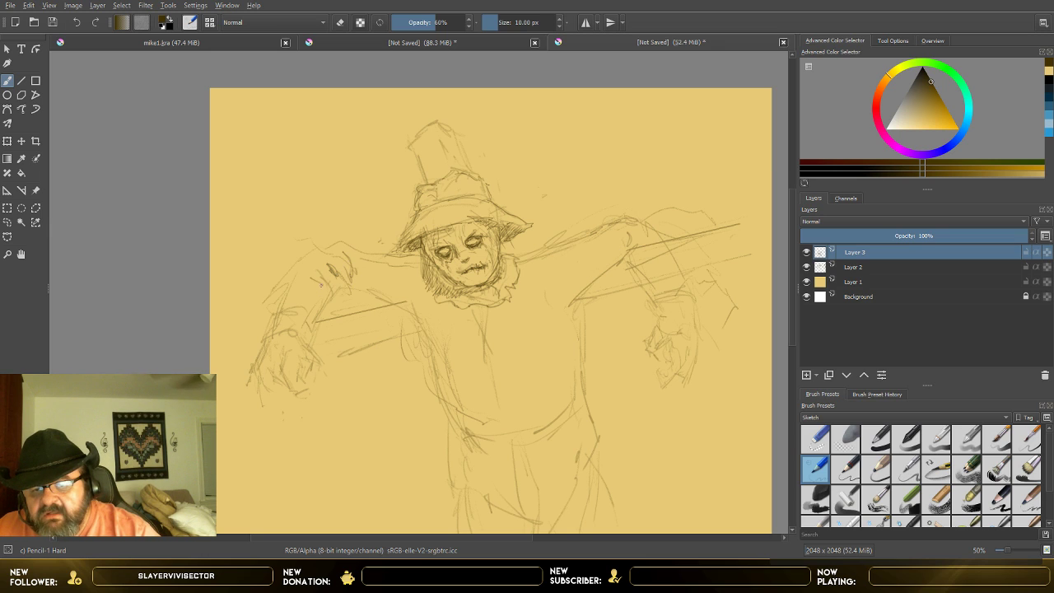
mouse_move(283, 295)
left_mouse_down()
mouse_move(312, 253)
mouse_move(334, 244)
mouse_move(380, 252)
left_mouse_up()
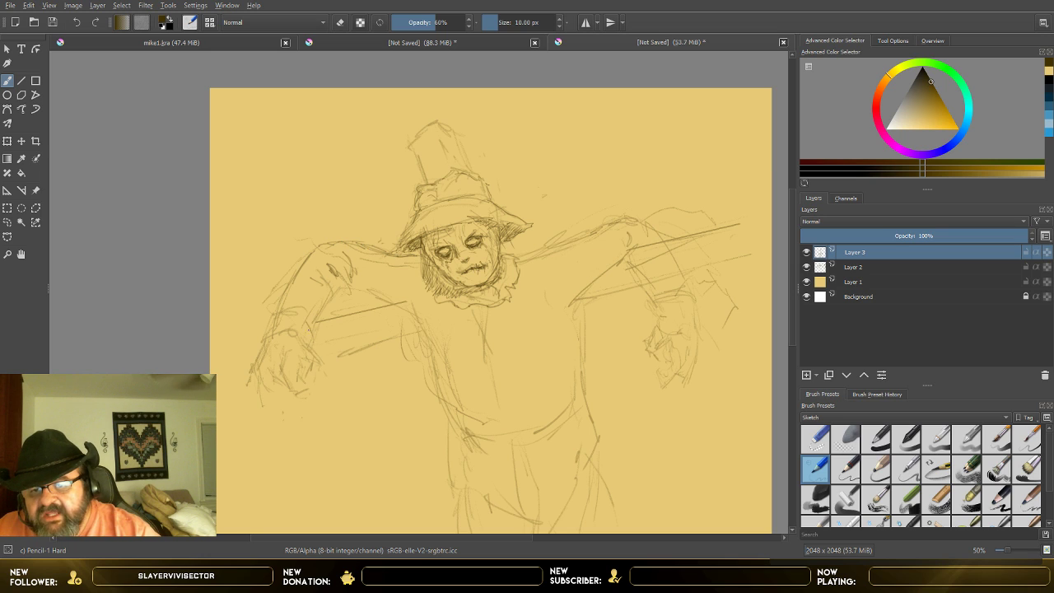
mouse_move(296, 315)
left_mouse_down()
mouse_move(315, 333)
mouse_move(330, 302)
left_mouse_up()
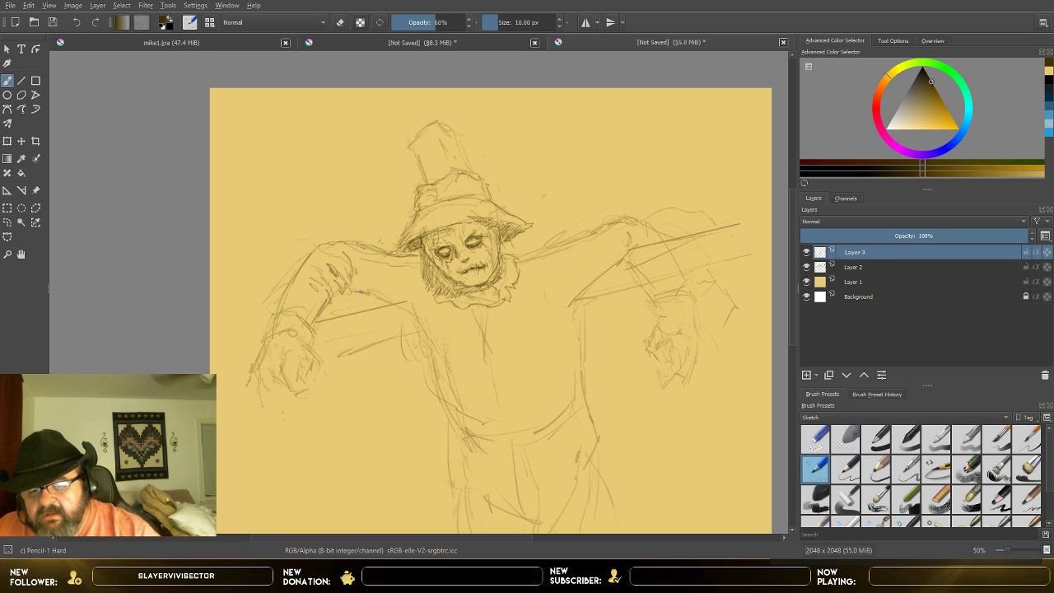
mouse_move(359, 290)
left_mouse_down()
mouse_move(397, 303)
mouse_move(440, 341)
mouse_move(432, 352)
mouse_move(457, 418)
left_mouse_up()
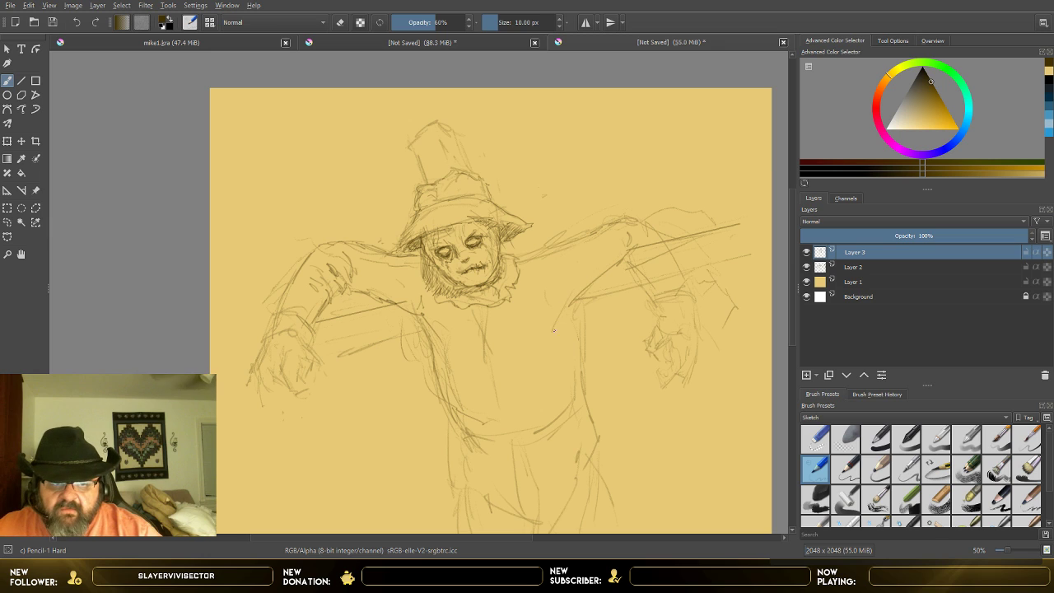
Step: Darken the upper and lower edges of the image-right arm and add spiky straw strokes at its bend
left_click_drag(539, 254, 636, 216)
left_click_drag(632, 207, 634, 221)
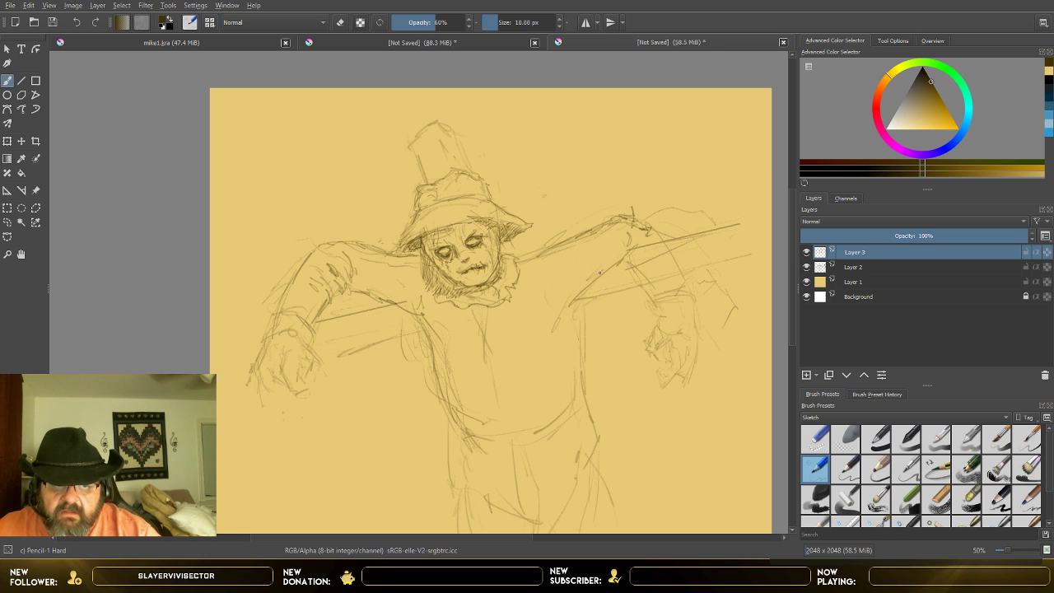
left_click_drag(599, 273, 574, 300)
left_click_drag(635, 227, 663, 201)
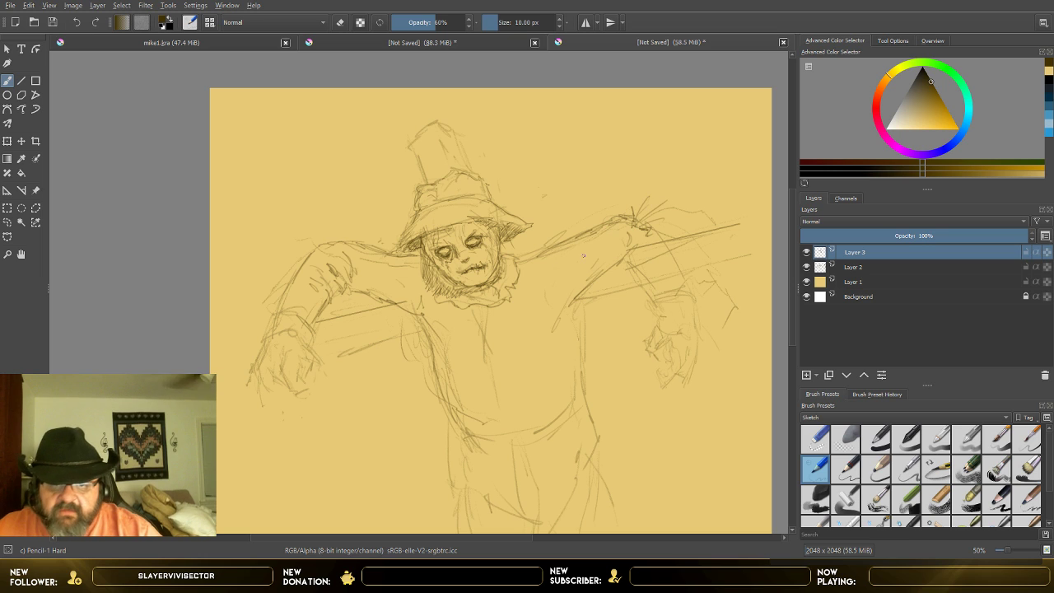
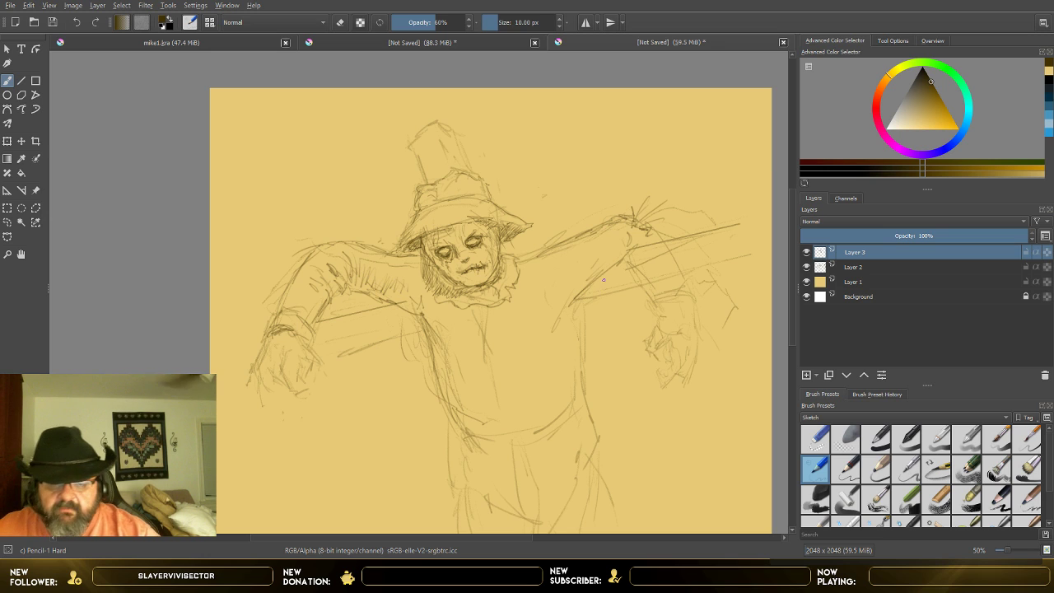
Step: Hatch the image-right forearm, redraw the fingers and outline of its hand, and add curved cuff lines at the wrist
left_click_drag(568, 298, 590, 261)
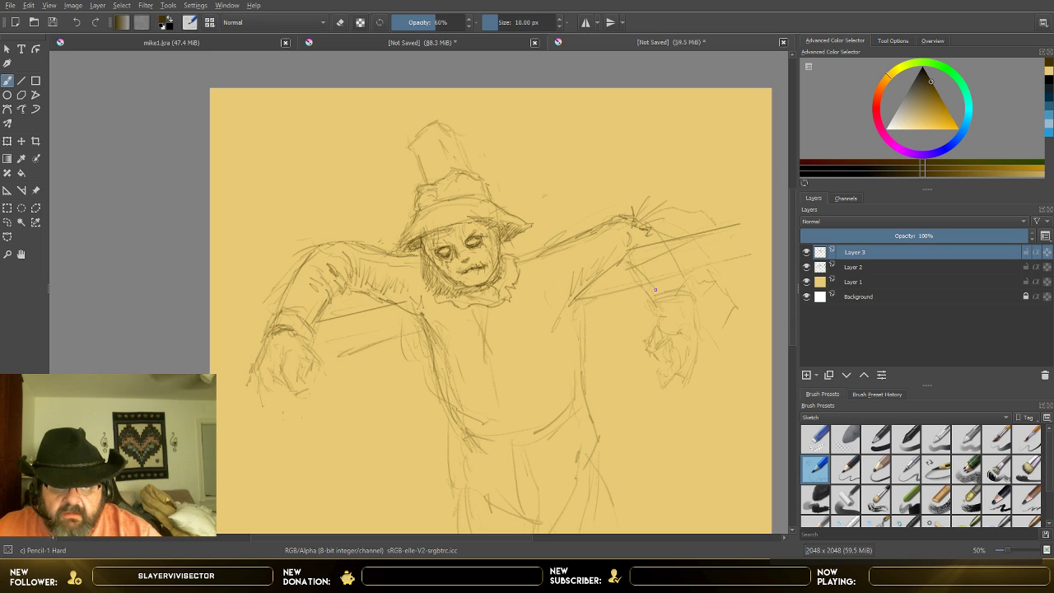
mouse_move(685, 272)
left_mouse_down()
mouse_move(651, 291)
mouse_move(681, 286)
mouse_move(680, 314)
left_mouse_up()
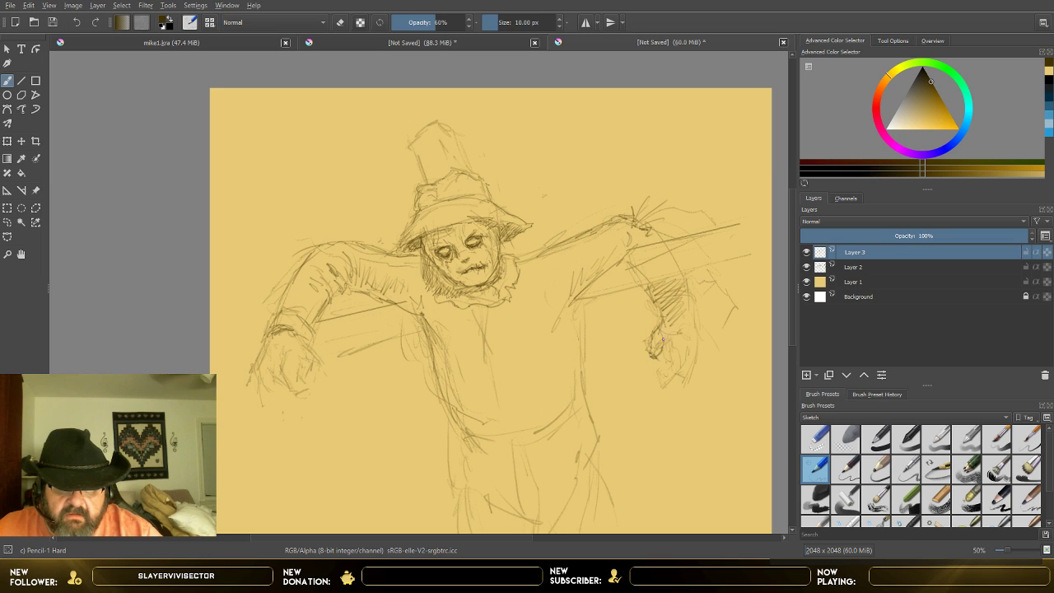
left_click_drag(692, 318, 690, 341)
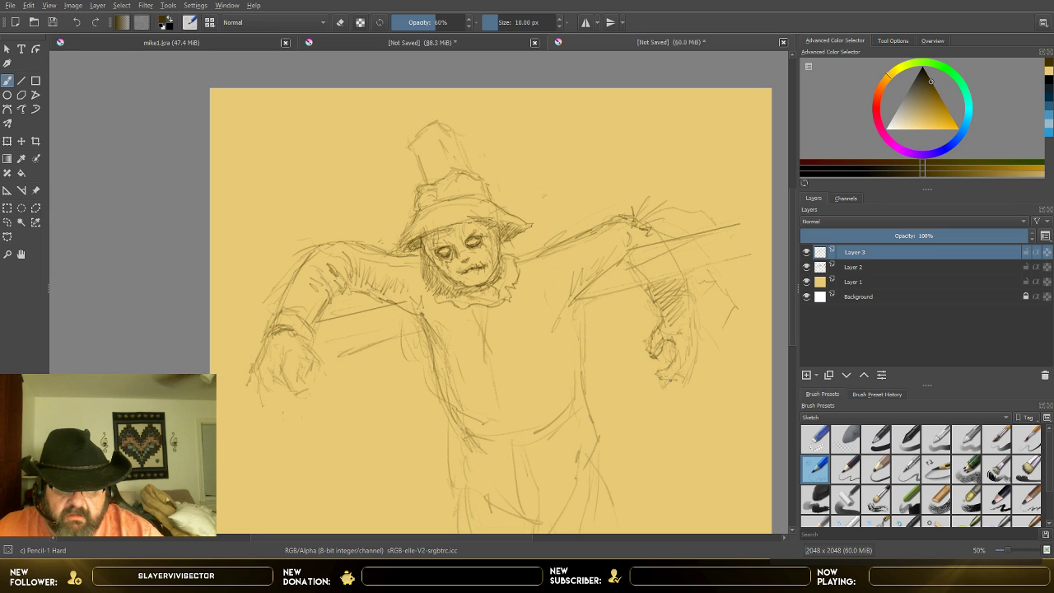
left_click_drag(669, 379, 688, 365)
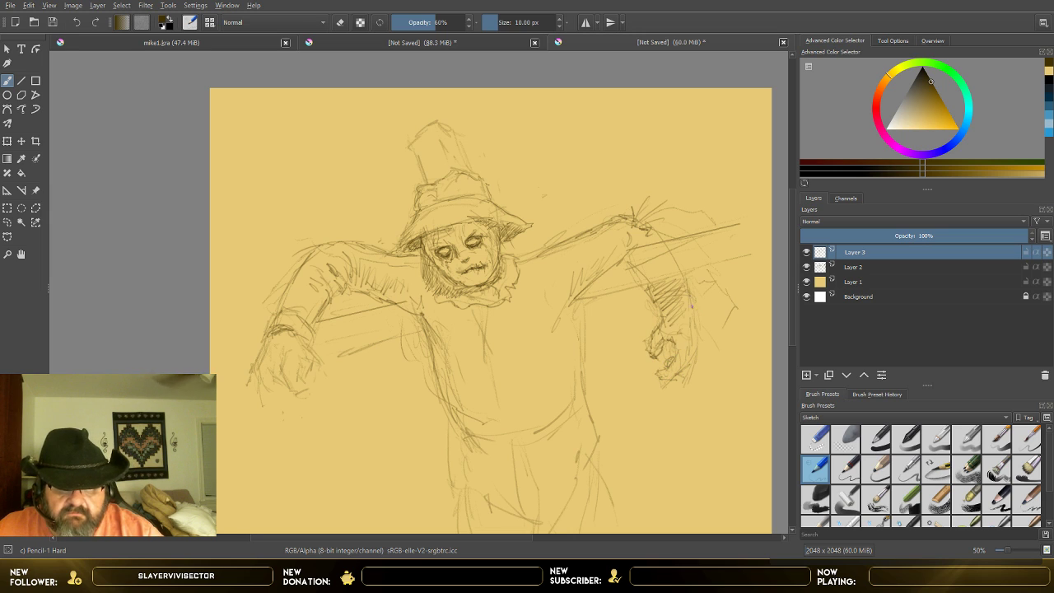
mouse_move(658, 316)
left_mouse_down()
mouse_move(694, 305)
mouse_move(702, 324)
mouse_move(672, 369)
left_mouse_up()
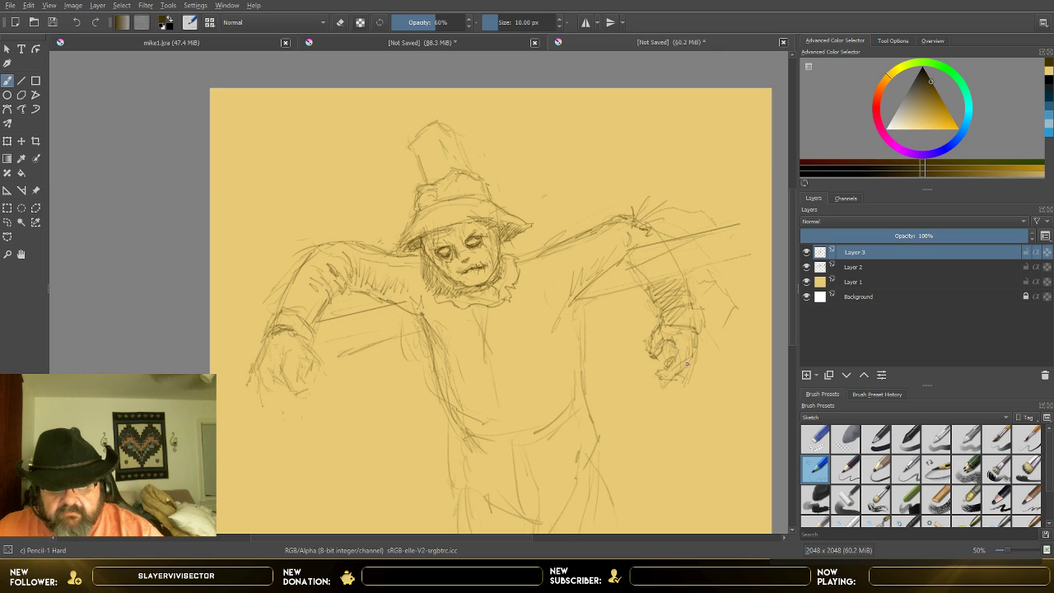
left_click_drag(663, 384, 677, 387)
mouse_move(705, 326)
left_mouse_down()
mouse_move(693, 336)
mouse_move(672, 327)
left_mouse_up()
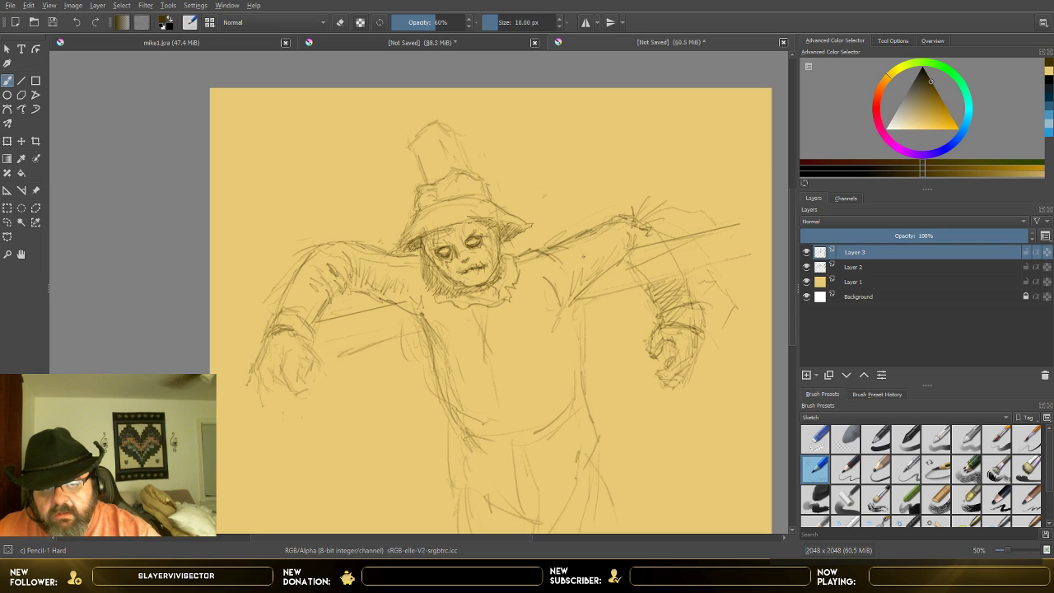
Step: Darken the image-left shoulder line and redraw the cuff and clenched hand below that arm
mouse_move(315, 254)
left_mouse_down()
mouse_move(363, 246)
mouse_move(388, 271)
mouse_move(401, 255)
mouse_move(419, 257)
left_mouse_up()
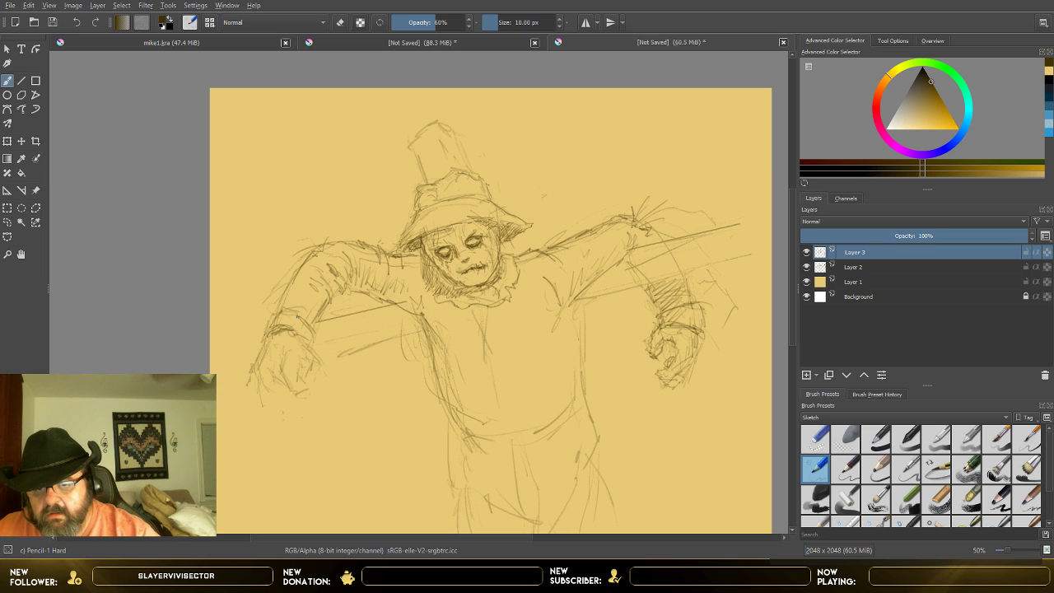
mouse_move(272, 336)
left_mouse_down()
mouse_move(267, 366)
mouse_move(297, 330)
mouse_move(314, 344)
mouse_move(320, 360)
mouse_move(265, 371)
mouse_move(290, 392)
mouse_move(284, 372)
mouse_move(304, 395)
mouse_move(312, 393)
mouse_move(299, 371)
mouse_move(304, 395)
mouse_move(320, 382)
mouse_move(301, 362)
mouse_move(306, 338)
mouse_move(322, 361)
left_mouse_up()
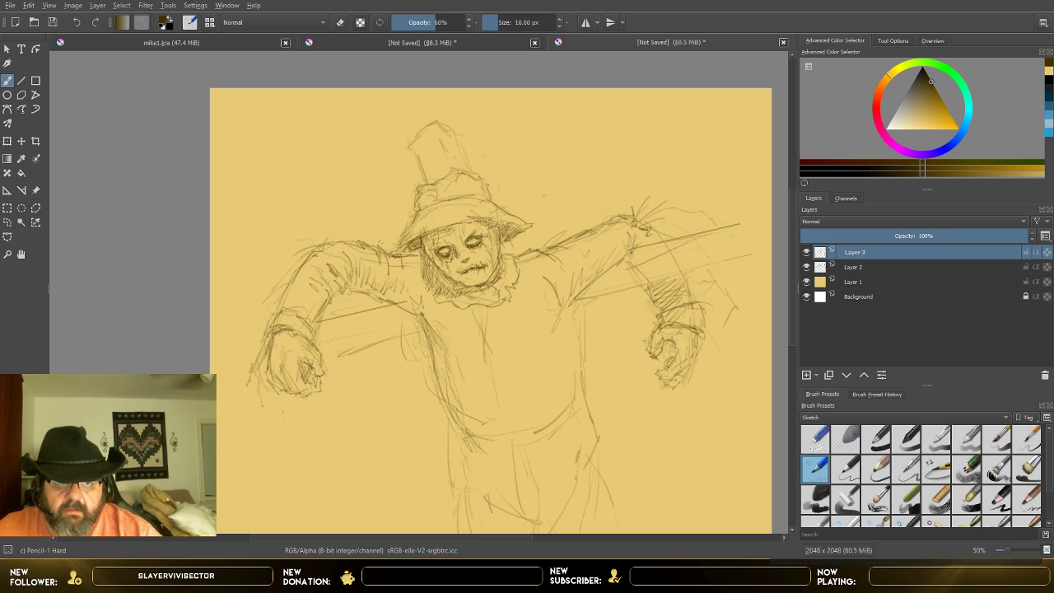
Step: Erase the rough arm lines crossing the image-right crossbeam on Layer 2 with Eraser Small
left_click(832, 270)
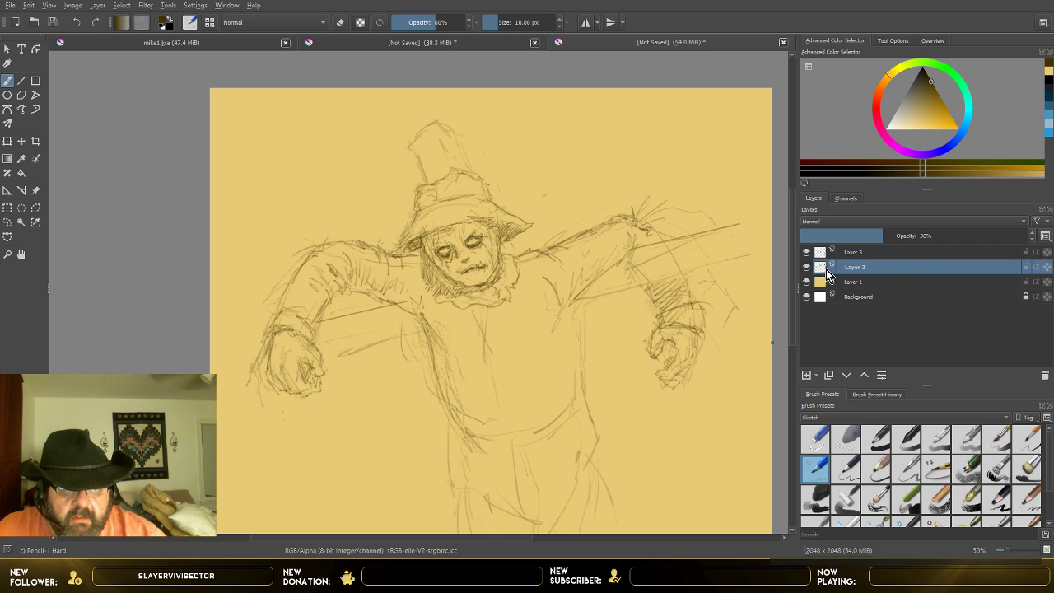
left_click(815, 440)
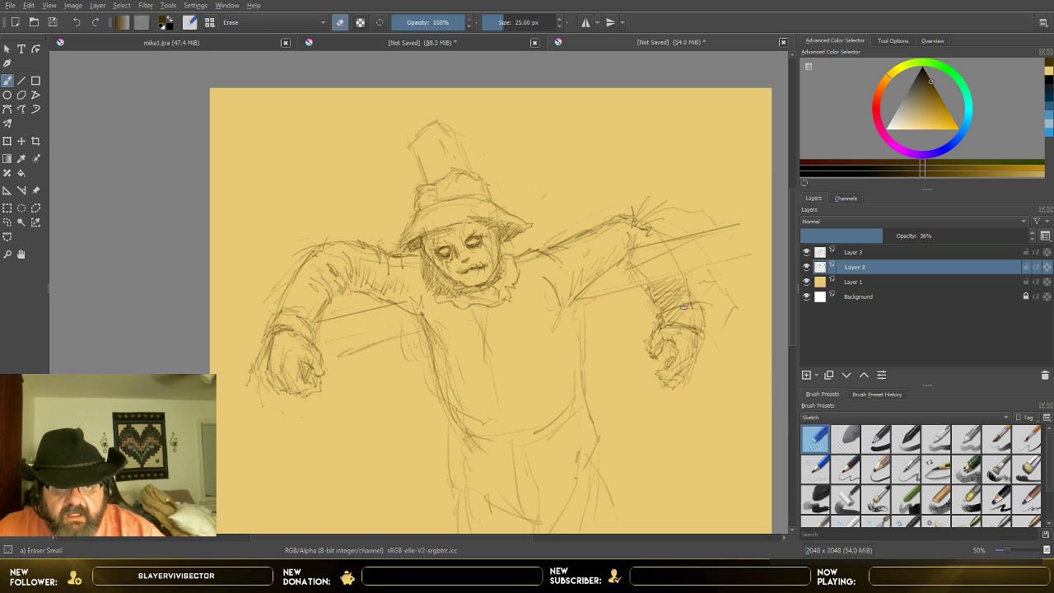
mouse_move(639, 271)
left_mouse_down()
mouse_move(650, 258)
mouse_move(671, 260)
left_mouse_up()
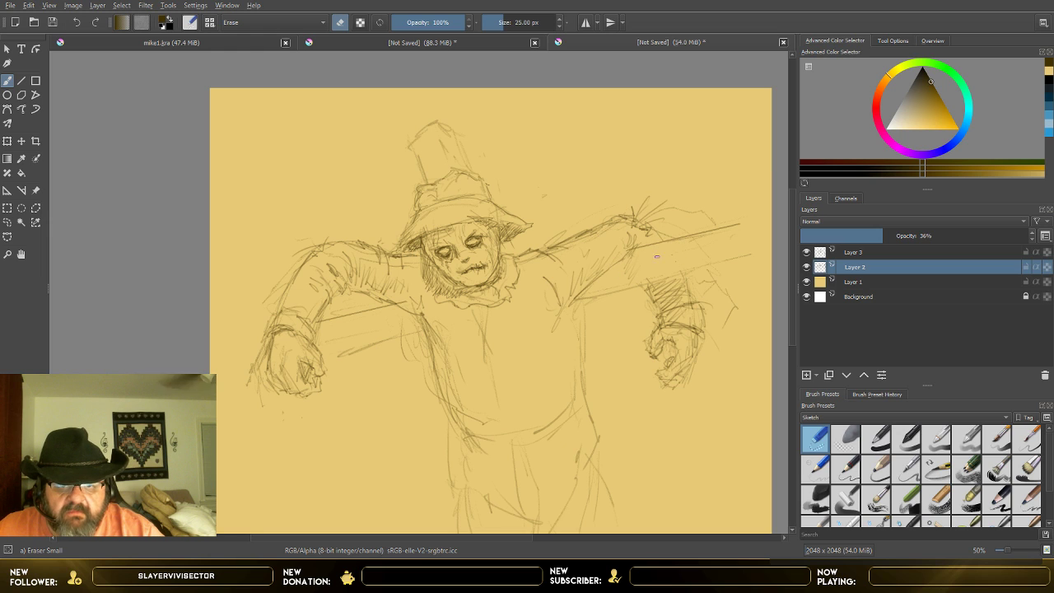
Step: Hatch diagonal shading along the crossbeam beneath the image-right arm on Layer 3 with Pencil-1 Hard
left_click(861, 254)
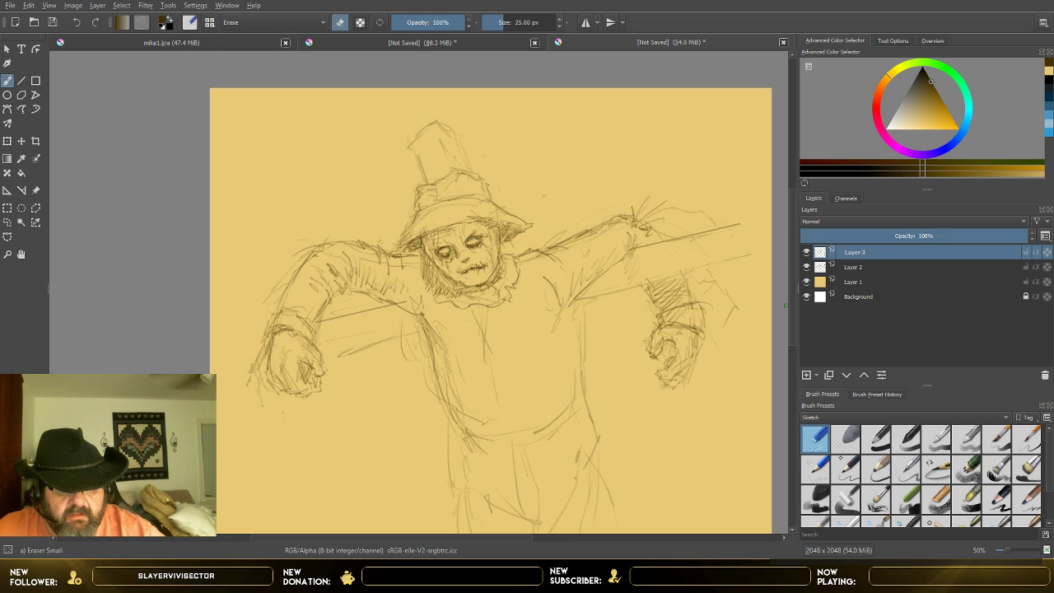
left_click(815, 467)
mouse_move(660, 227)
left_mouse_down()
mouse_move(655, 247)
mouse_move(656, 229)
left_mouse_up()
left_click_drag(660, 219, 579, 296)
mouse_move(621, 265)
left_mouse_down()
mouse_move(570, 306)
mouse_move(628, 286)
left_mouse_up()
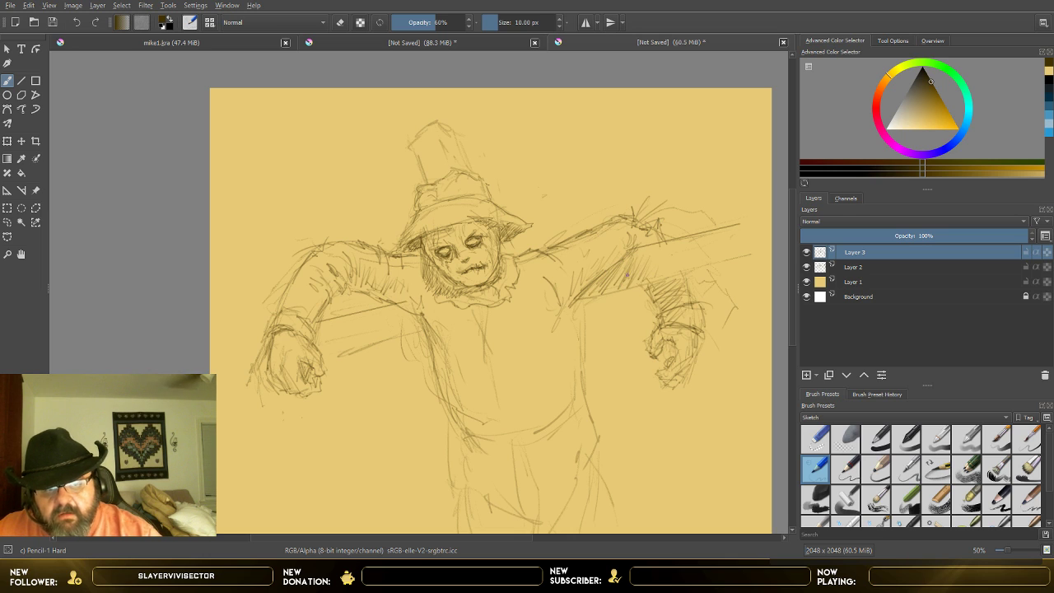
left_click_drag(653, 254, 642, 277)
left_click_drag(658, 261, 647, 283)
mouse_move(666, 265)
left_mouse_down()
mouse_move(656, 280)
mouse_move(671, 276)
left_mouse_up()
left_click_drag(707, 250, 694, 267)
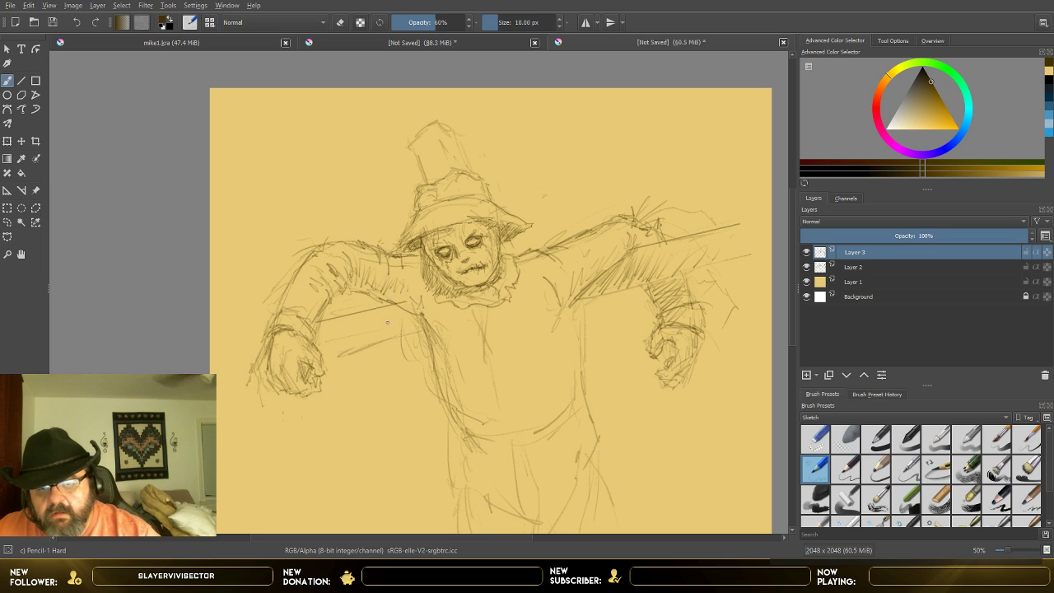
Step: Fill the crossbeam beneath the image-left arm with diagonal hatching from the torso to the cuff
mouse_move(415, 313)
left_mouse_down()
mouse_move(385, 334)
mouse_move(397, 335)
left_mouse_up()
left_click_drag(400, 306, 363, 346)
left_click_drag(377, 310, 349, 347)
mouse_move(354, 320)
left_mouse_down()
mouse_move(339, 349)
mouse_move(329, 348)
left_mouse_up()
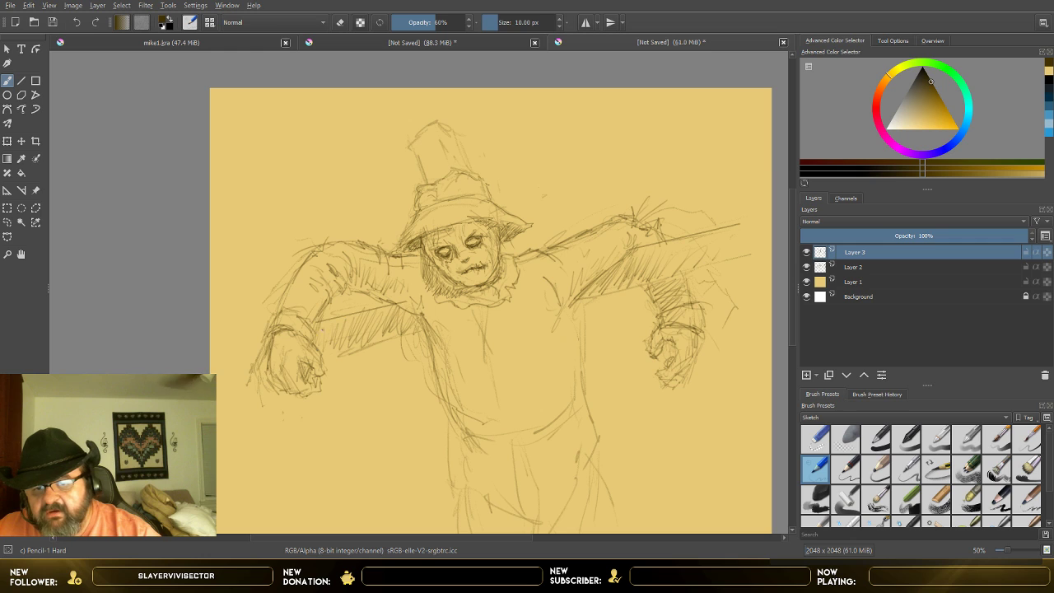
left_click_drag(417, 320, 407, 335)
left_click_drag(407, 316, 373, 338)
mouse_move(387, 308)
left_mouse_down()
mouse_move(359, 351)
mouse_move(346, 345)
left_mouse_up()
mouse_move(356, 318)
left_mouse_down()
mouse_move(334, 354)
mouse_move(323, 347)
left_mouse_up()
left_click_drag(324, 321, 316, 343)
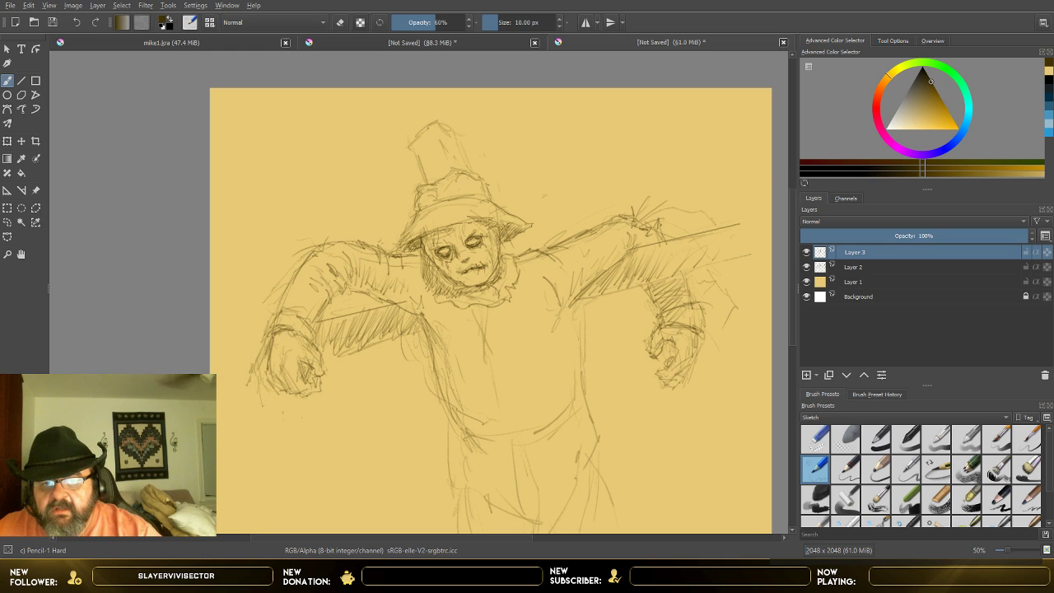
Step: Hatch the upright post above the hat and darken the image-left tip of the hat brim
mouse_move(428, 125)
left_mouse_down()
mouse_move(420, 164)
mouse_move(443, 147)
mouse_move(425, 176)
left_mouse_up()
left_click_drag(451, 153, 433, 185)
left_click_drag(452, 171, 440, 183)
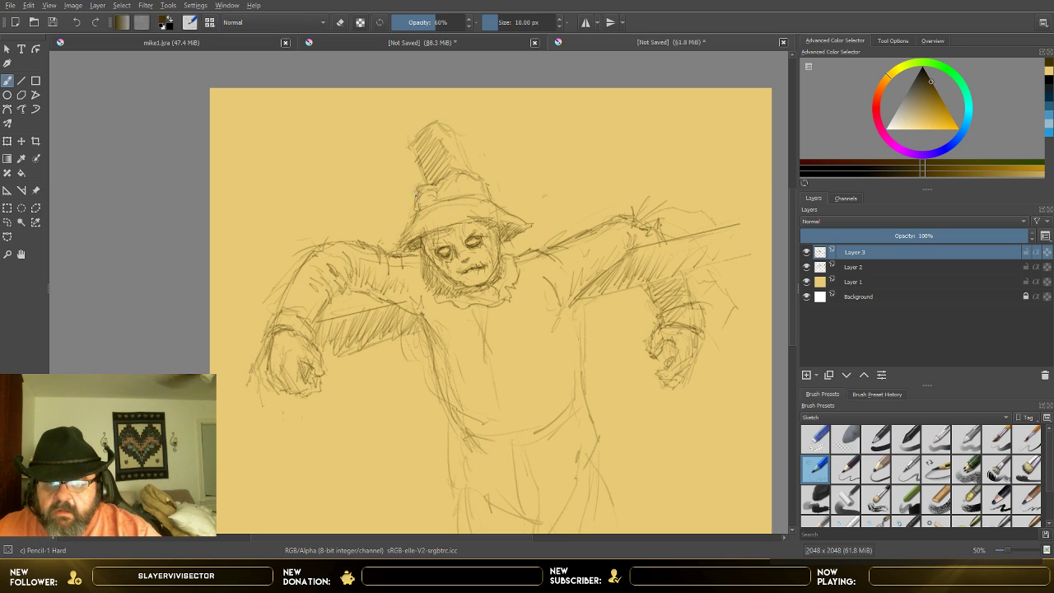
left_click_drag(413, 223, 403, 243)
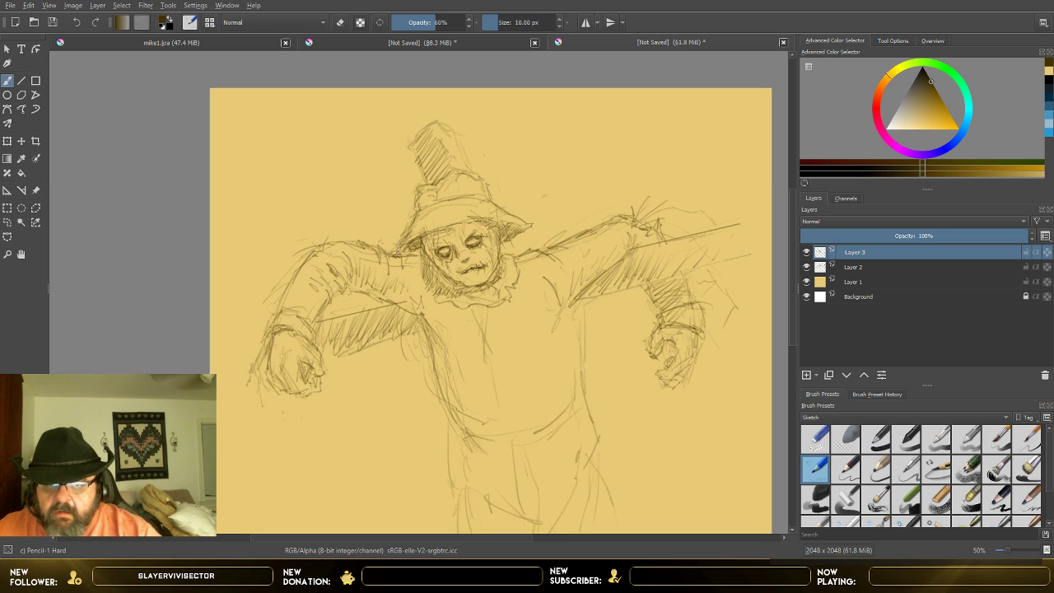
Step: Add fold lines at the lower torso, draw the shirt's jagged center opening, and reinforce the curved waistline
mouse_move(453, 387)
left_mouse_down()
mouse_move(446, 355)
mouse_move(476, 438)
left_mouse_up()
mouse_move(456, 385)
left_mouse_down()
mouse_move(477, 427)
mouse_move(492, 423)
left_mouse_up()
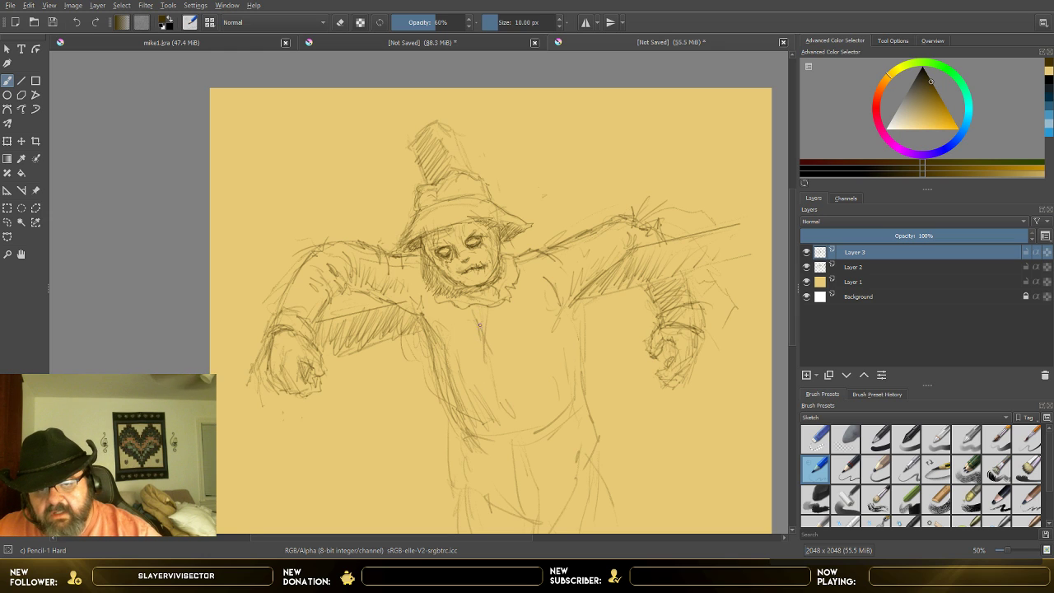
mouse_move(481, 322)
left_mouse_down()
mouse_move(472, 330)
mouse_move(498, 418)
left_mouse_up()
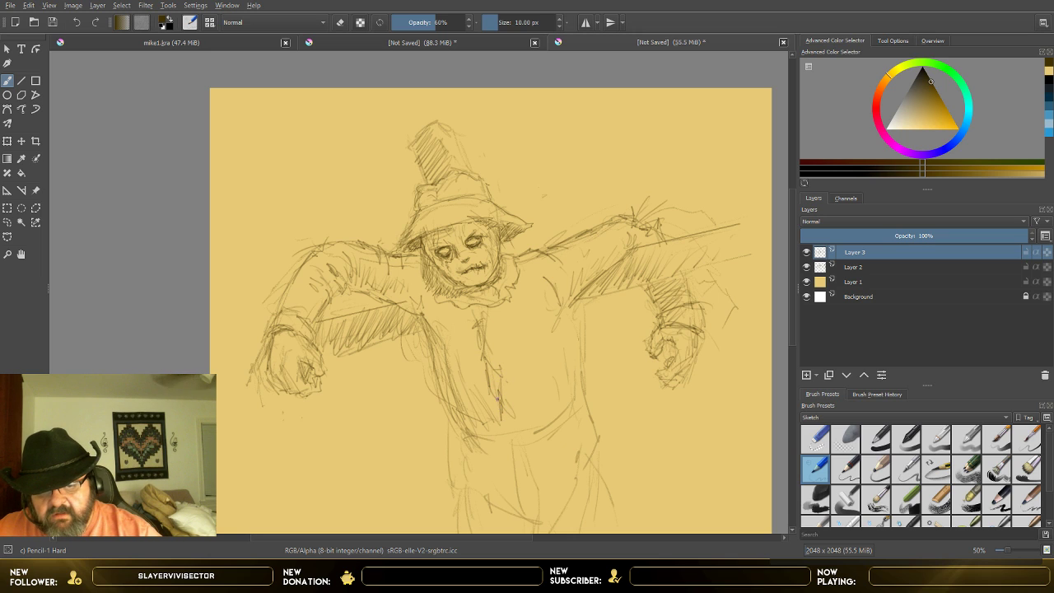
mouse_move(573, 391)
left_mouse_down()
mouse_move(582, 353)
mouse_move(578, 404)
mouse_move(476, 425)
mouse_move(510, 439)
mouse_move(568, 416)
mouse_move(485, 431)
mouse_move(505, 430)
left_mouse_up()
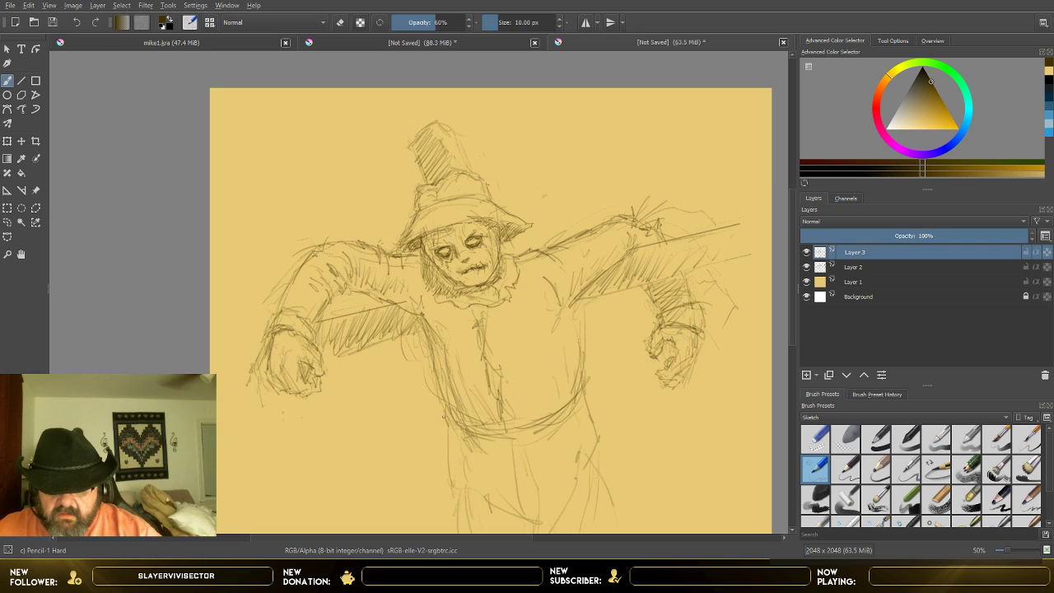
Step: Sketch a twisted rope belt around the waist and add short gather lines above it
mouse_move(455, 481)
left_mouse_down()
mouse_move(458, 405)
mouse_move(469, 434)
mouse_move(502, 431)
mouse_move(583, 393)
mouse_move(557, 420)
mouse_move(538, 413)
mouse_move(536, 426)
mouse_move(516, 430)
mouse_move(535, 433)
mouse_move(465, 432)
mouse_move(550, 389)
mouse_move(509, 431)
left_mouse_up()
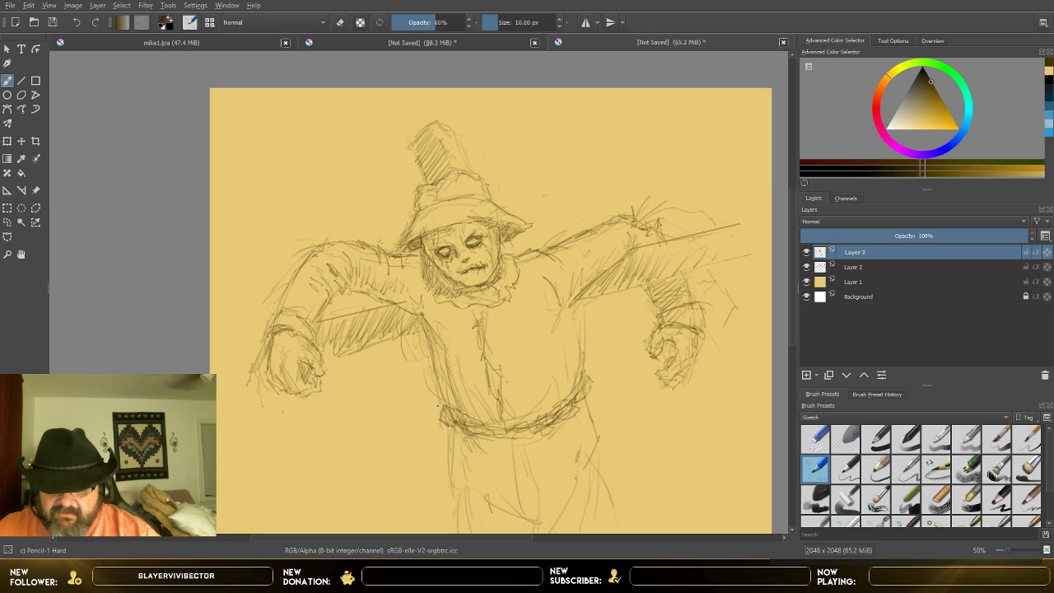
mouse_move(462, 405)
left_mouse_down()
mouse_move(445, 425)
mouse_move(532, 438)
mouse_move(564, 430)
left_mouse_up()
left_click_drag(569, 394, 533, 429)
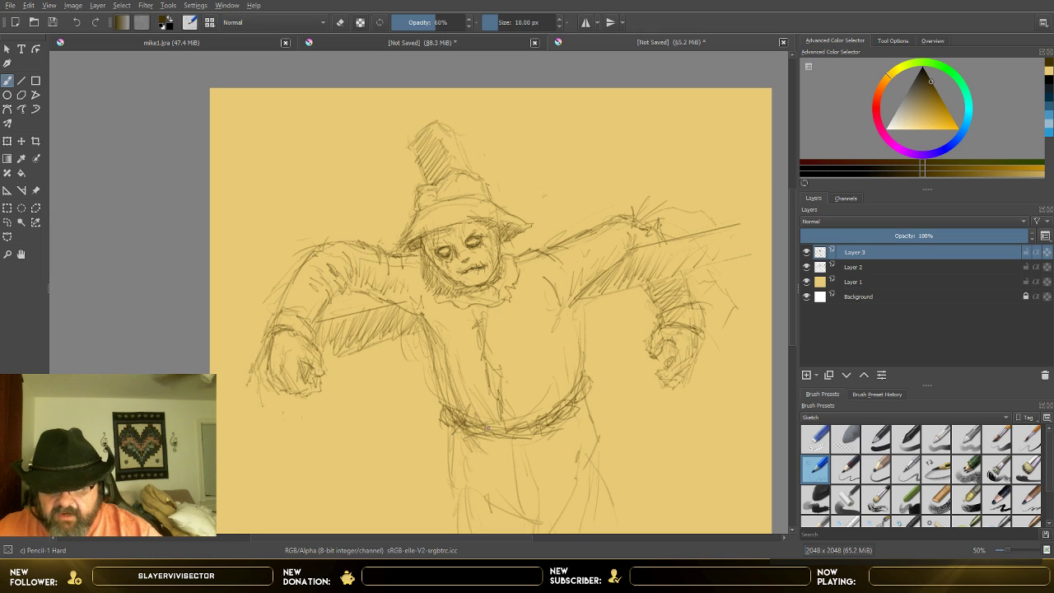
left_click_drag(550, 398, 559, 407)
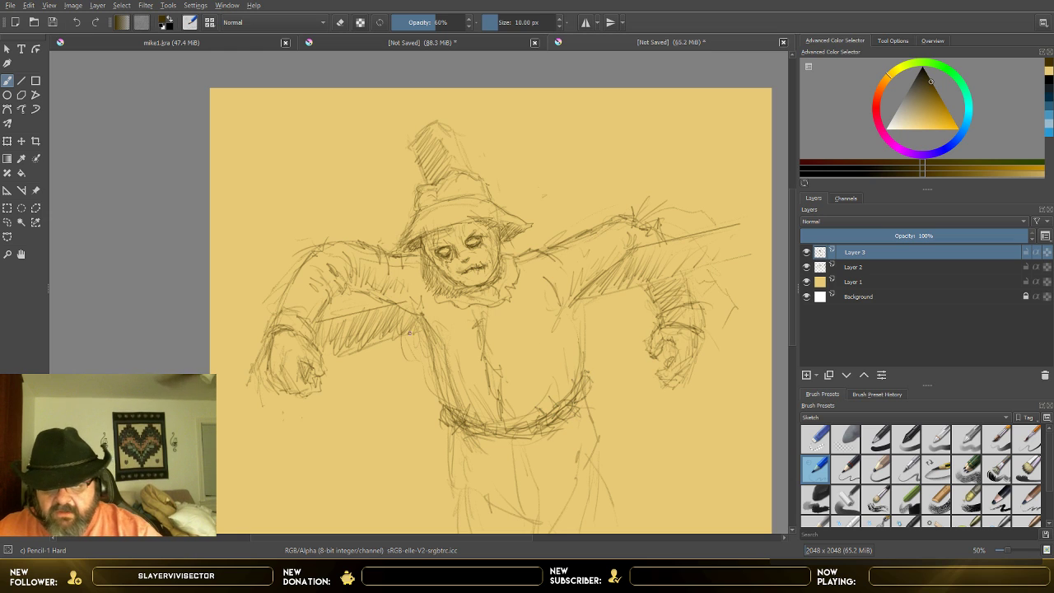
Step: Darken the lower edge of the image-left crossbeam and deepen the hatching where it meets the torso
mouse_move(337, 355)
left_mouse_down()
mouse_move(415, 341)
mouse_move(363, 353)
left_mouse_up()
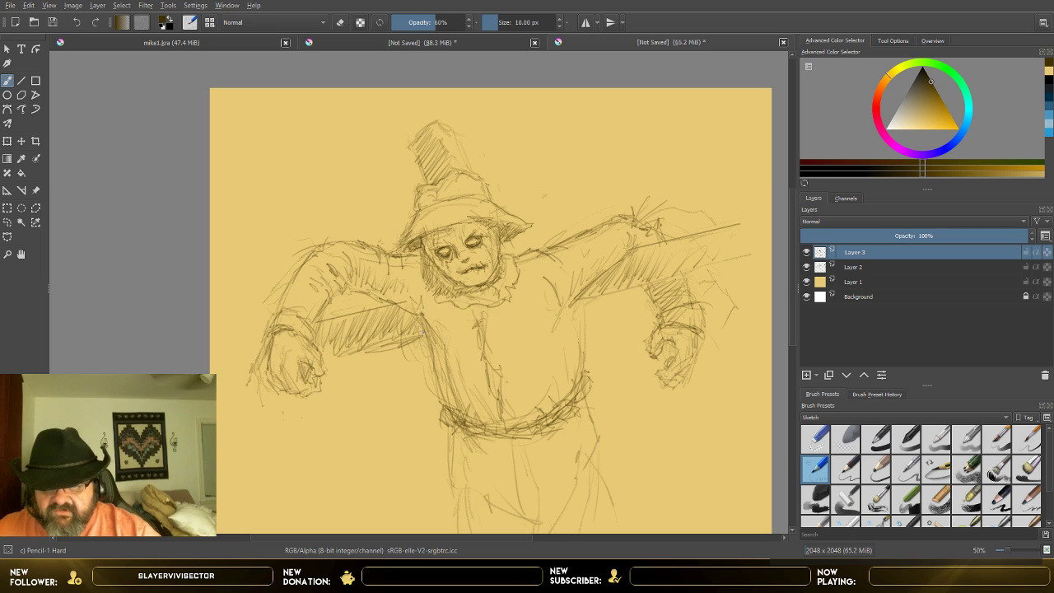
left_click_drag(423, 319, 429, 359)
left_click_drag(414, 321, 422, 328)
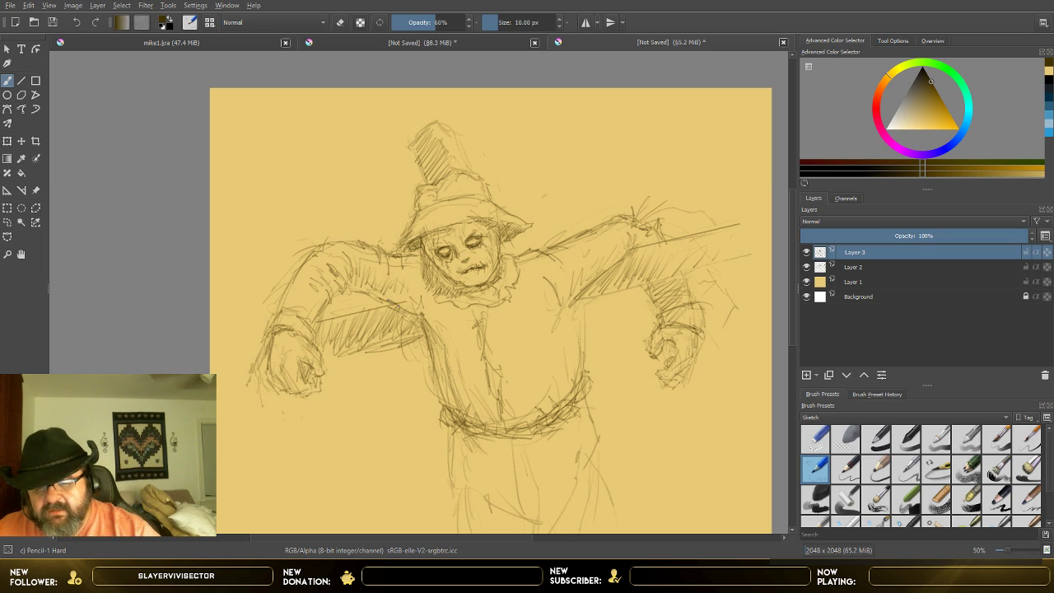
mouse_move(406, 312)
left_mouse_down()
mouse_move(420, 317)
mouse_move(410, 339)
left_mouse_up()
left_click_drag(415, 322, 393, 339)
left_click_drag(396, 323, 386, 337)
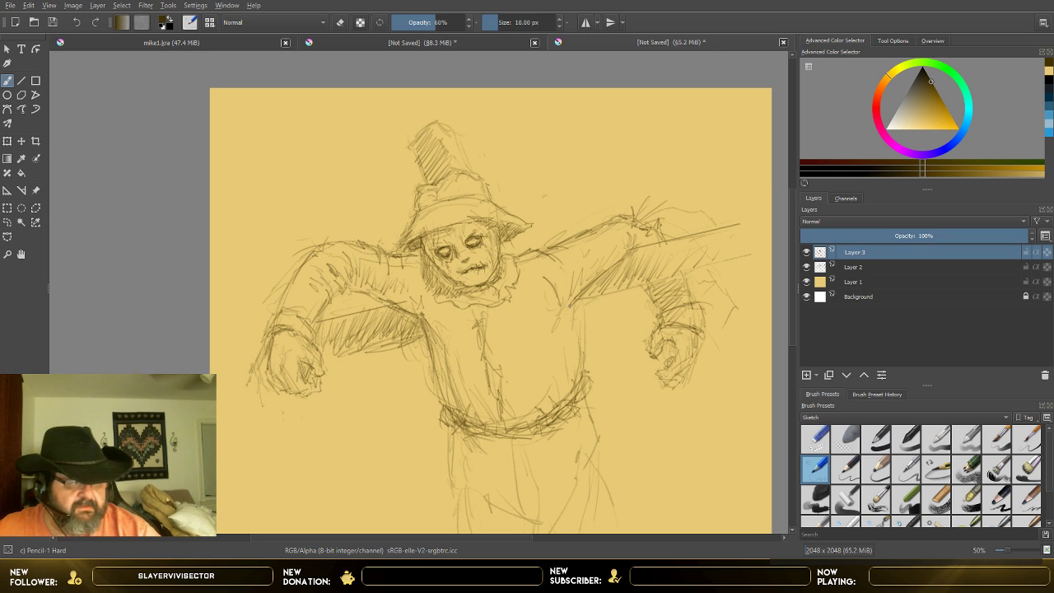
Step: Reinforce both side edges of the torso and darken the trouser lines below the belt
left_click_drag(574, 300, 581, 374)
left_click_drag(590, 280, 578, 296)
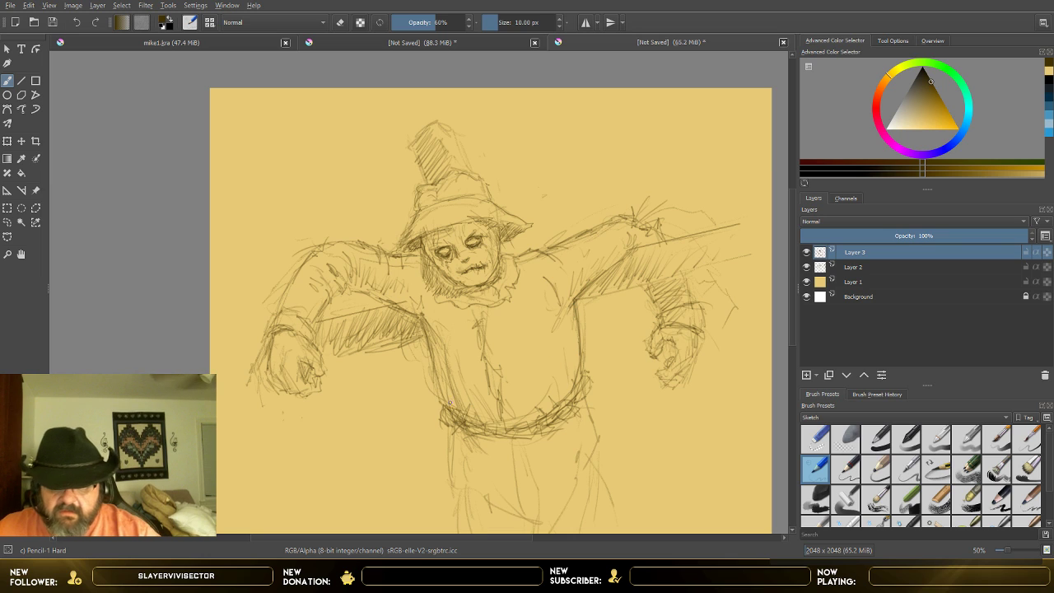
left_click_drag(428, 353, 435, 388)
mouse_move(429, 364)
left_mouse_down()
mouse_move(458, 486)
mouse_move(516, 510)
left_mouse_up()
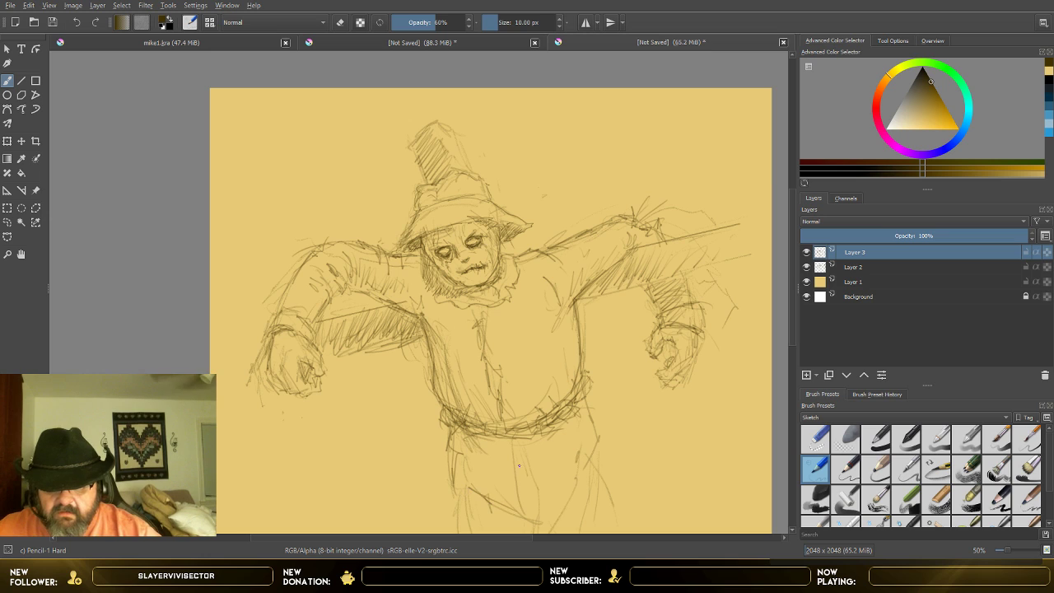
mouse_move(519, 465)
left_mouse_down()
mouse_move(527, 506)
mouse_move(533, 486)
left_mouse_up()
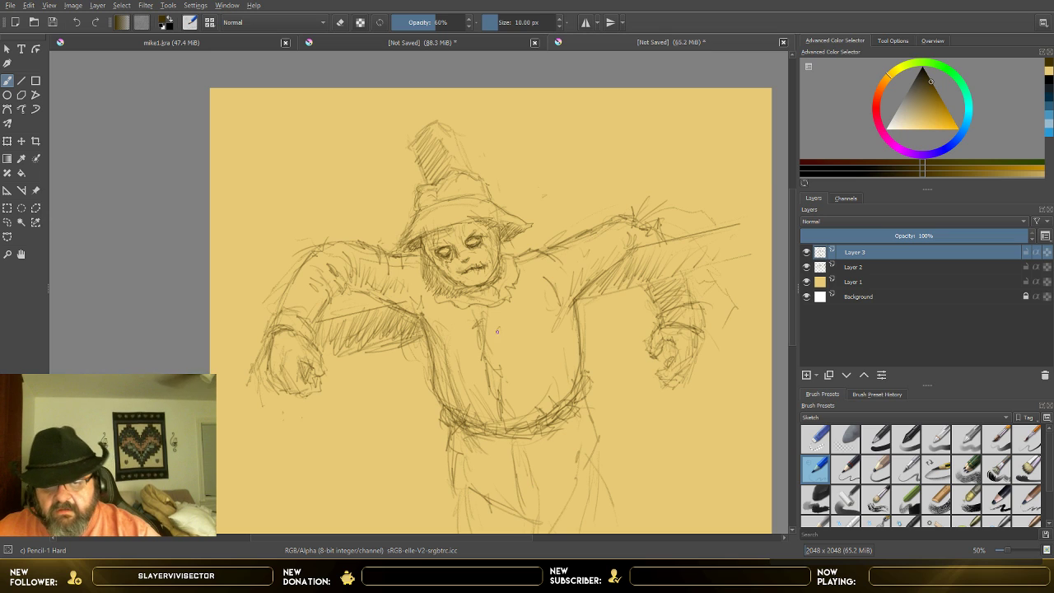
Step: Draw a column of buttons down the shirt front, and add patches on the shirt and image-right sleeve plus a chest pocket
left_click_drag(496, 327, 493, 351)
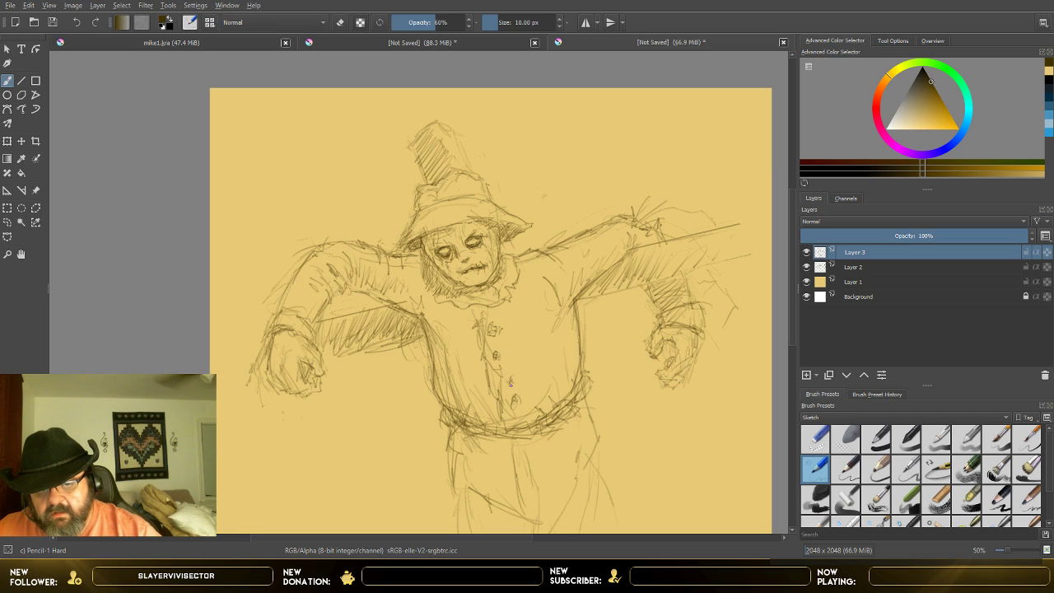
left_click_drag(485, 367, 480, 393)
mouse_move(494, 371)
left_mouse_down()
mouse_move(483, 405)
mouse_move(495, 437)
mouse_move(467, 391)
left_mouse_up()
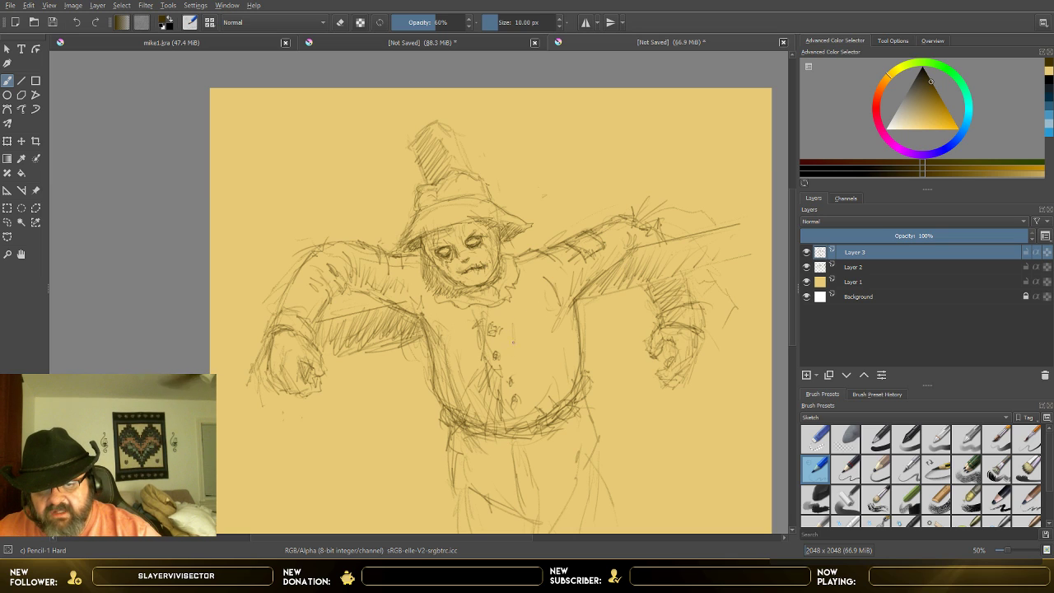
mouse_move(513, 332)
left_mouse_down()
mouse_move(513, 356)
mouse_move(528, 320)
mouse_move(553, 351)
mouse_move(523, 357)
mouse_move(551, 344)
left_mouse_up()
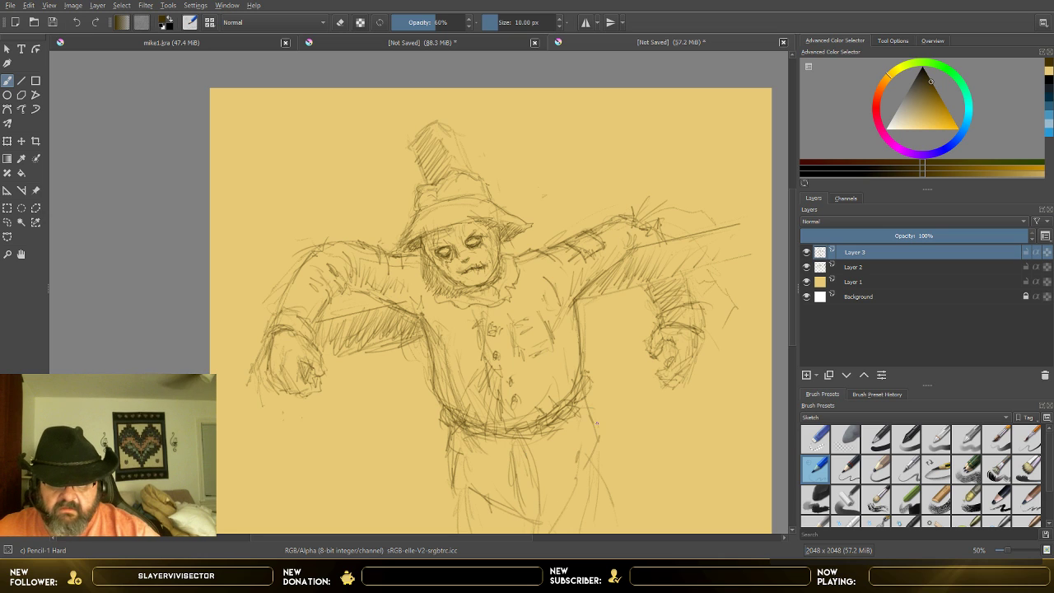
Step: Darken the outer edge of the image-right trouser leg below the belt and bring the whole canvas into view
mouse_move(588, 405)
left_mouse_down()
mouse_move(604, 447)
mouse_move(590, 471)
left_mouse_up()
scroll(497, 408, "down", 1)
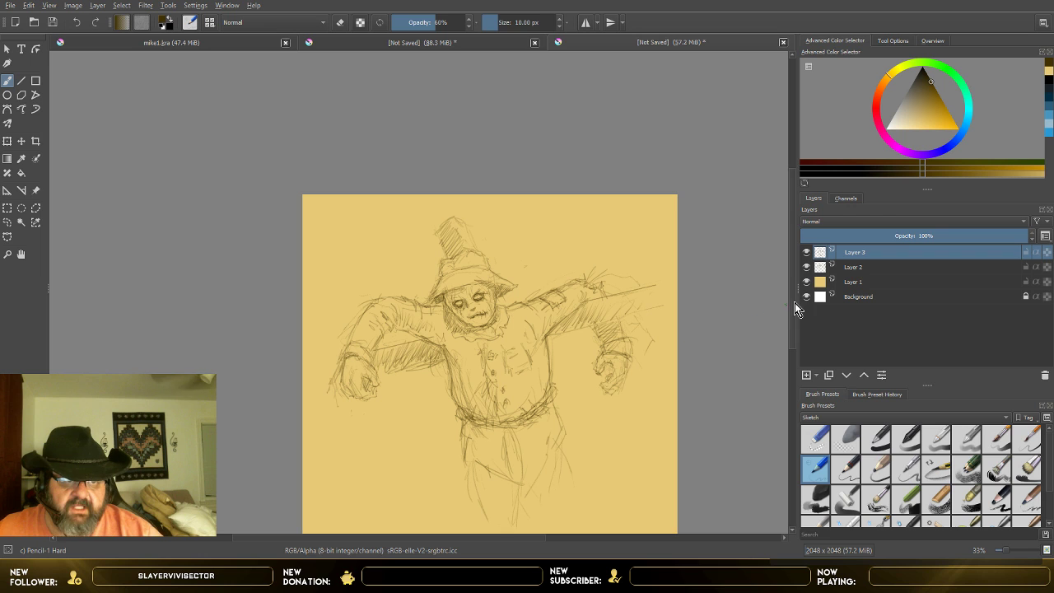
left_click_drag(795, 300, 789, 300)
scroll(783, 322, "down", 2)
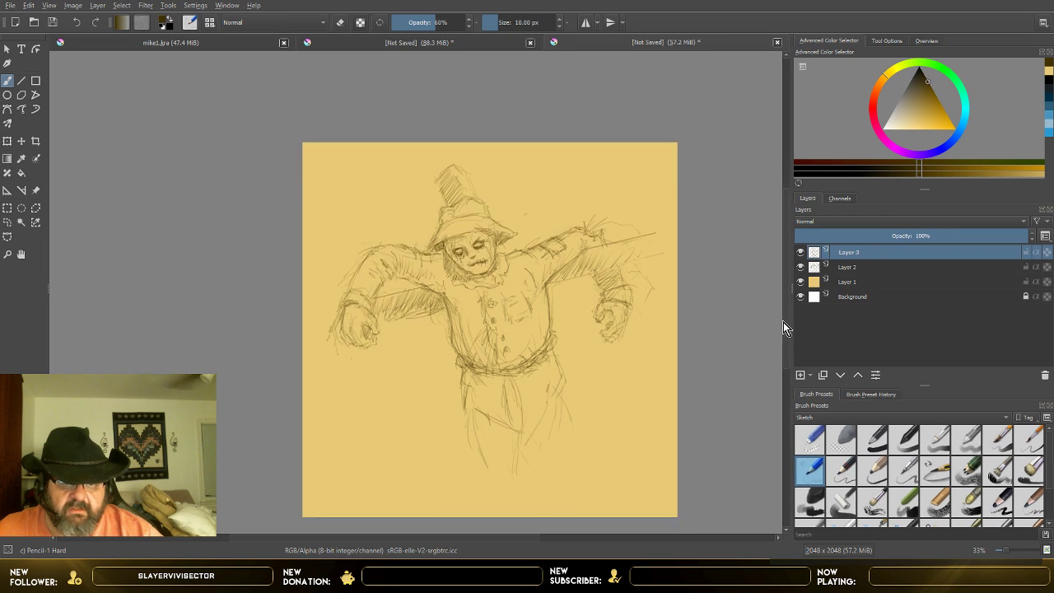
Step: Darken the pointed shirt hem below the rope belt with curved lines from both hips and a central fold
scroll(591, 368, "up", 1)
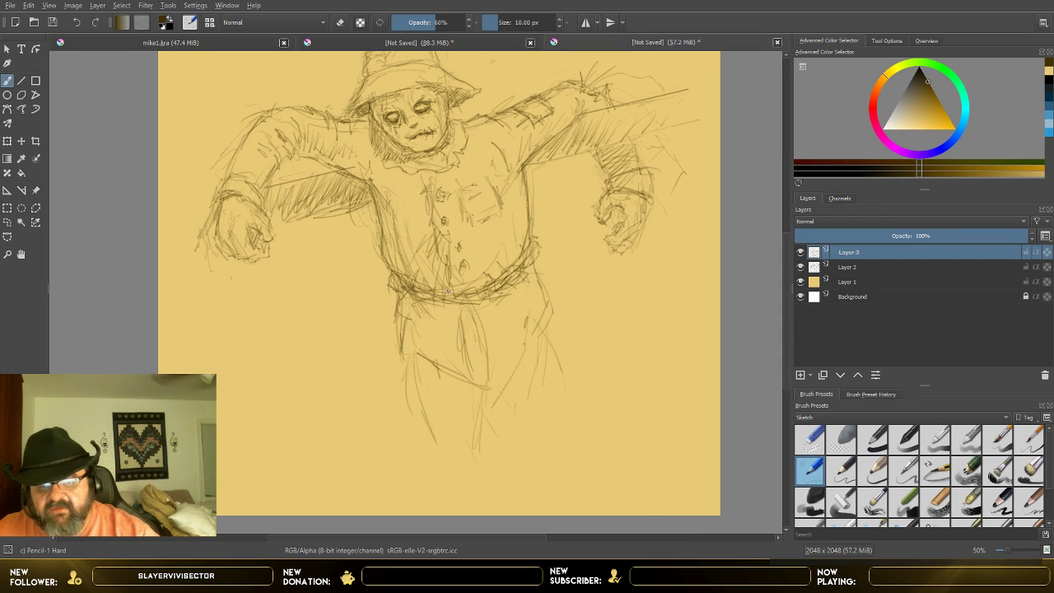
mouse_move(402, 316)
left_mouse_down()
mouse_move(411, 352)
mouse_move(483, 385)
left_mouse_up()
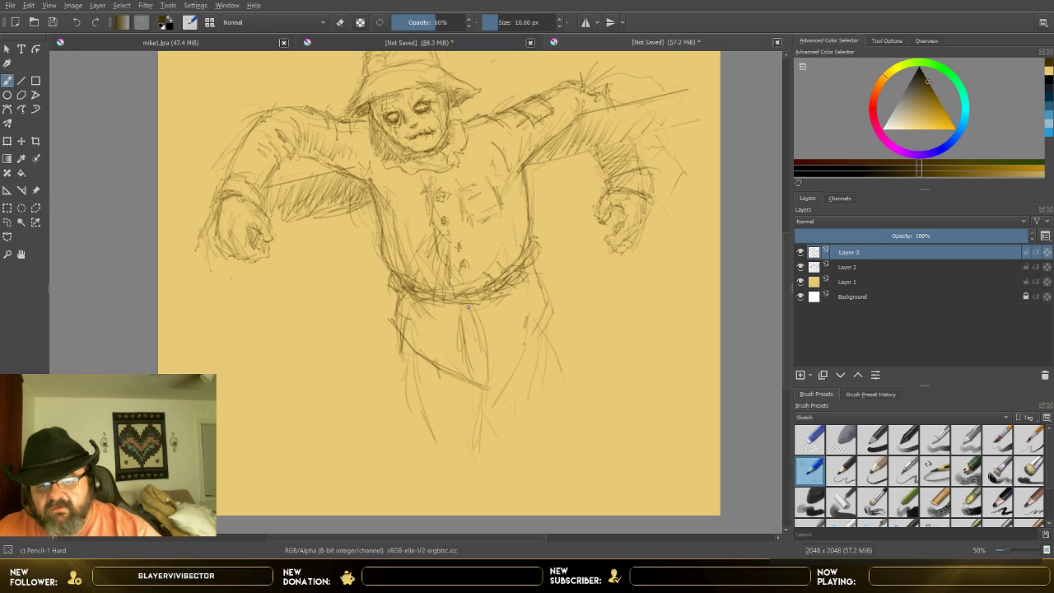
mouse_move(459, 325)
left_mouse_down()
mouse_move(471, 305)
mouse_move(480, 353)
left_mouse_up()
left_click_drag(471, 306, 489, 388)
mouse_move(531, 259)
left_mouse_down()
mouse_move(548, 303)
mouse_move(524, 367)
left_mouse_up()
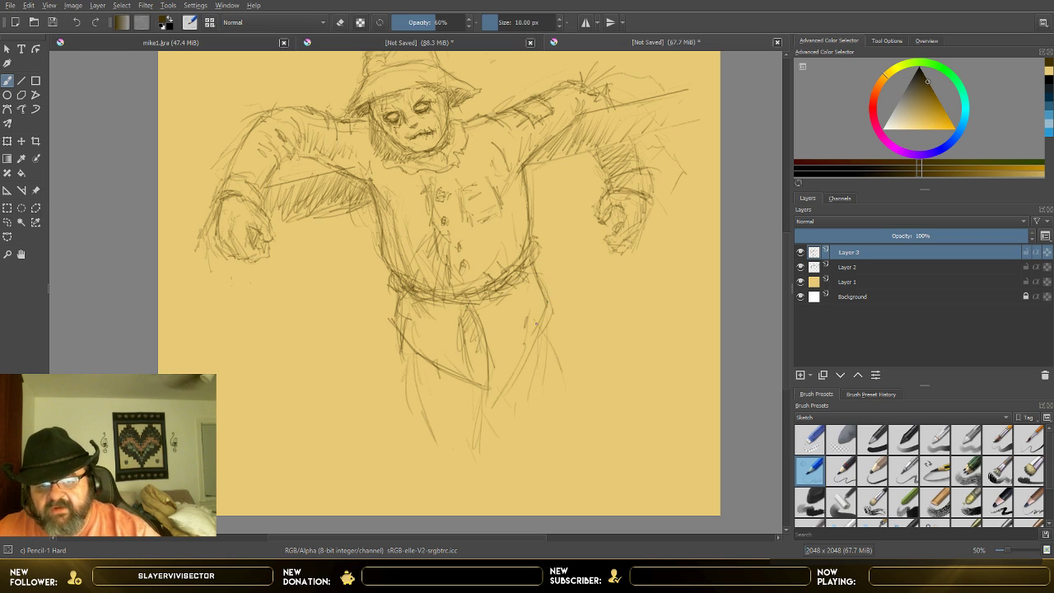
left_click_drag(537, 325, 489, 387)
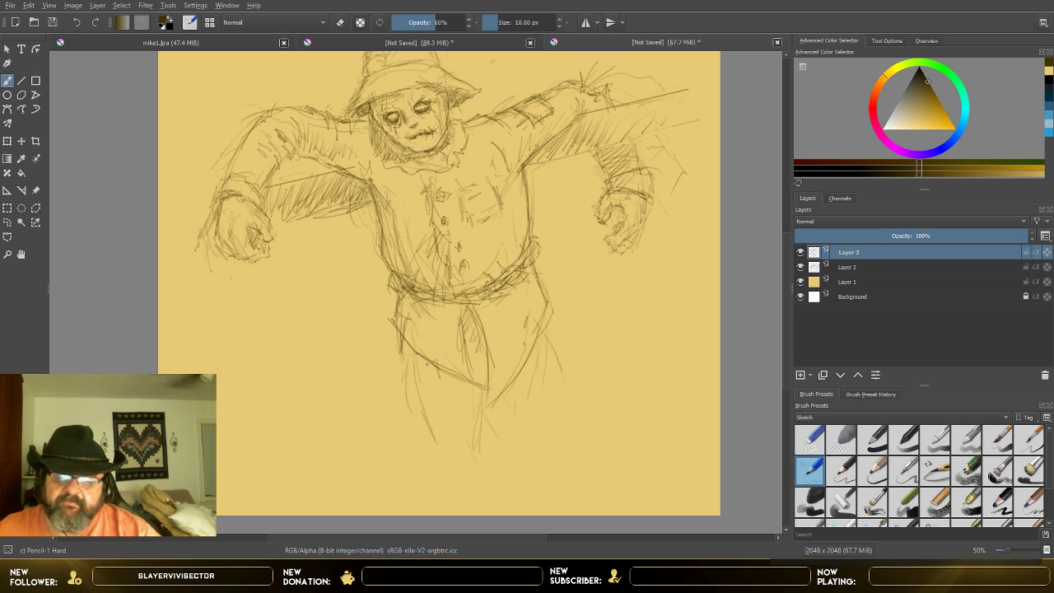
Step: Hatch shadows on both trouser legs beneath the shirt hem and inside the central fold
left_click_drag(410, 359, 417, 398)
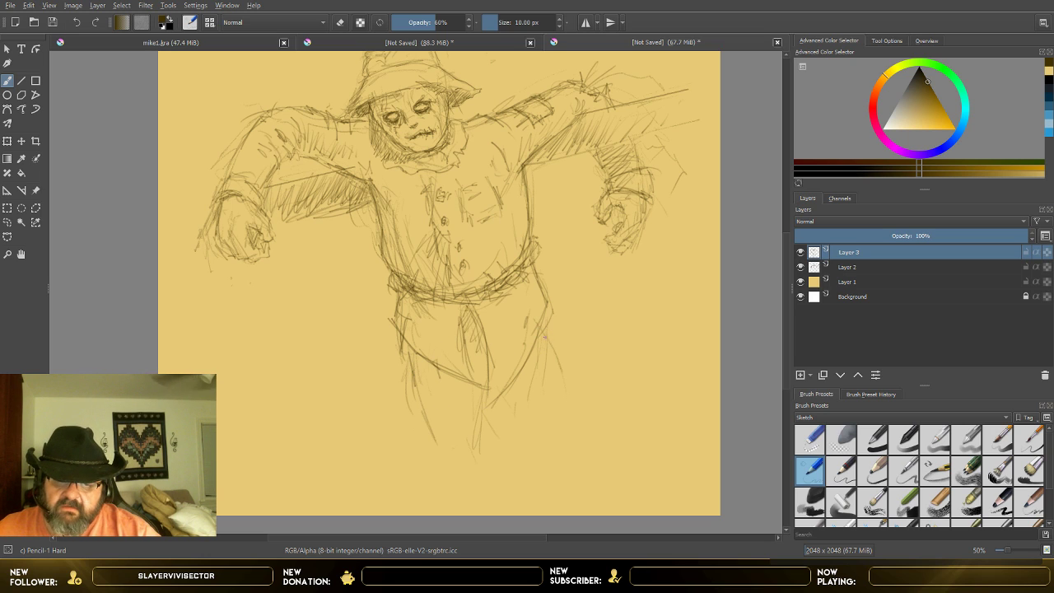
left_click_drag(543, 336, 532, 372)
mouse_move(412, 358)
left_mouse_down()
mouse_move(427, 409)
mouse_move(471, 402)
mouse_move(478, 439)
left_mouse_up()
mouse_move(538, 346)
left_mouse_down()
mouse_move(514, 384)
mouse_move(550, 357)
mouse_move(509, 438)
left_mouse_up()
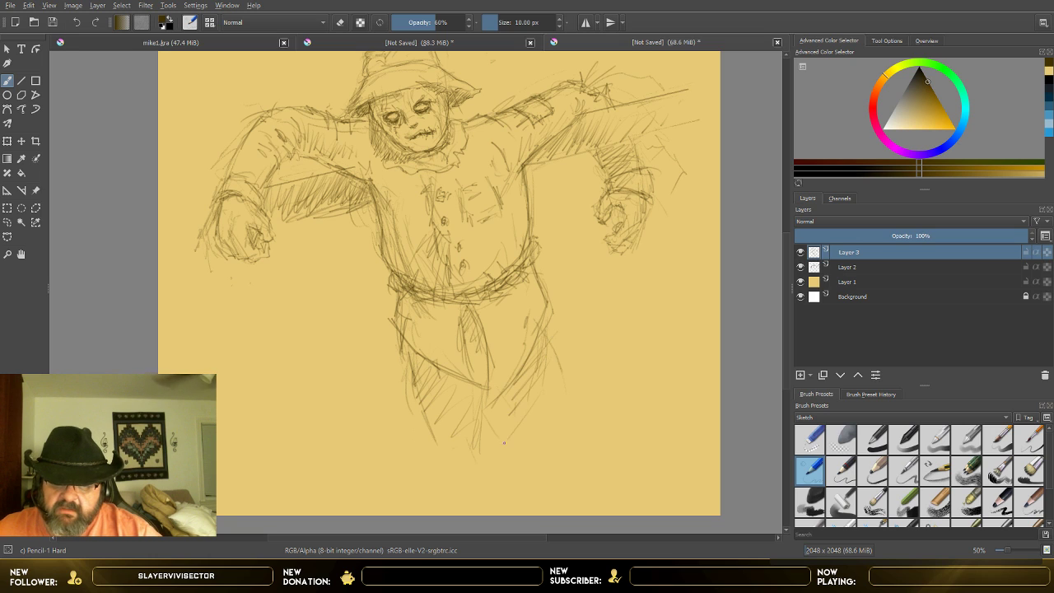
left_click_drag(486, 323, 474, 350)
mouse_move(482, 342)
left_mouse_down()
mouse_move(472, 364)
mouse_move(481, 396)
left_mouse_up()
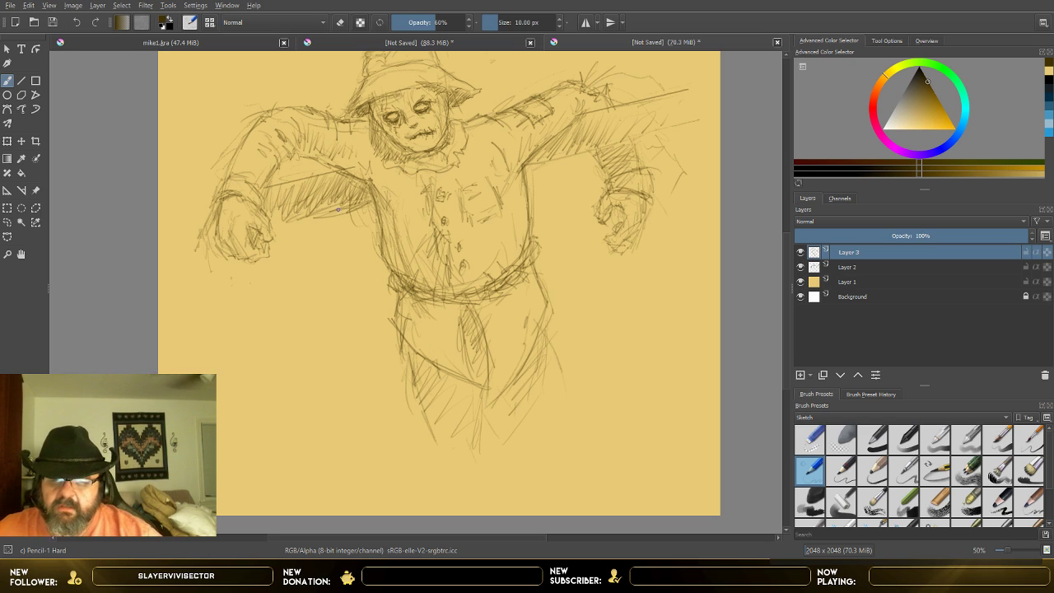
Step: Reinforce the image-left sleeve outline from cuff to shoulder and darken the underside of the hat brim
scroll(338, 210, "up", 1)
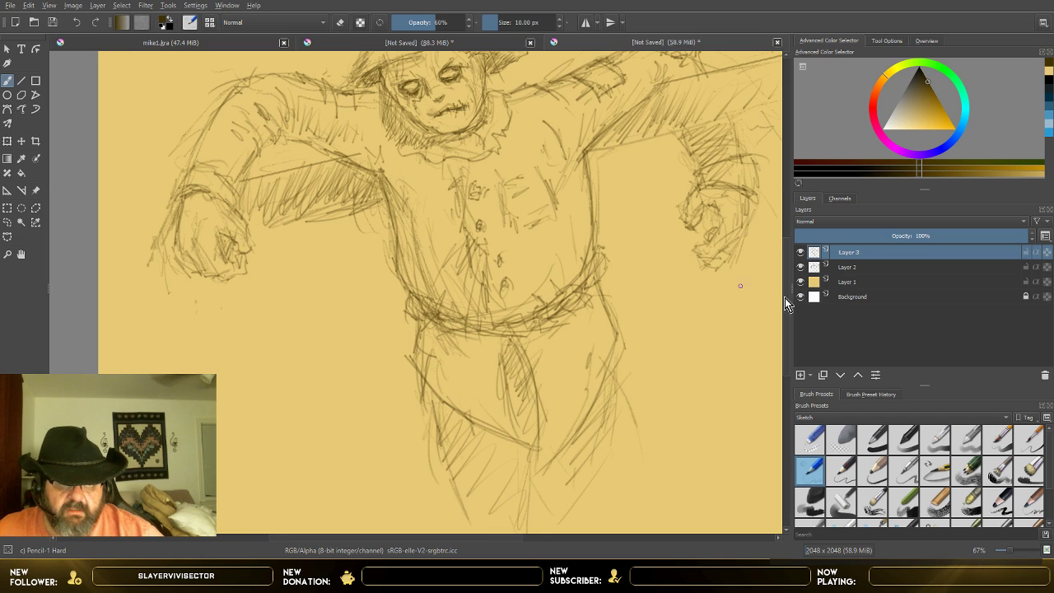
scroll(786, 330, "up", 3)
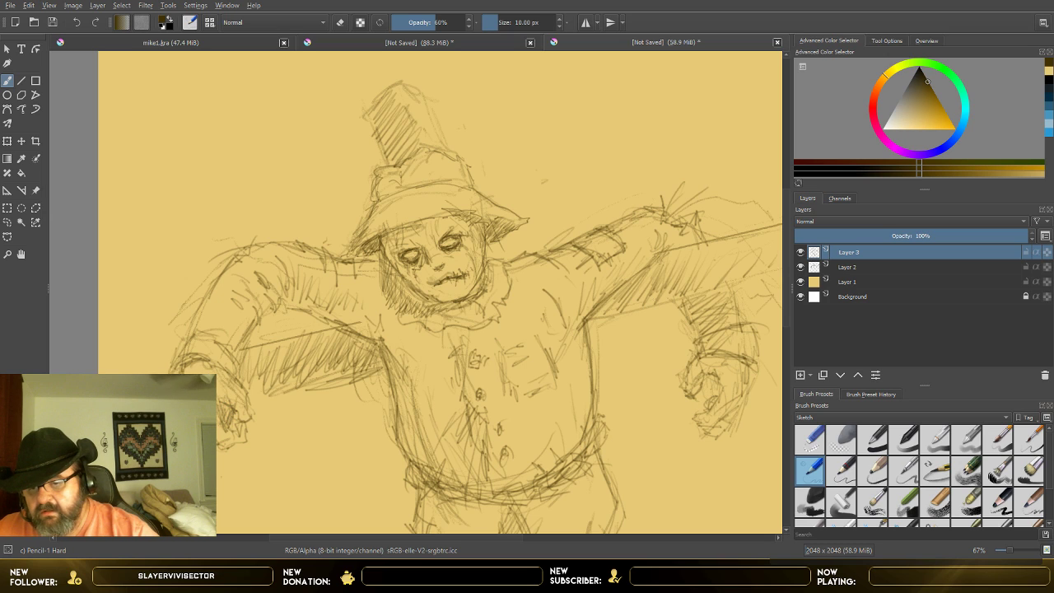
left_click_drag(223, 377, 244, 390)
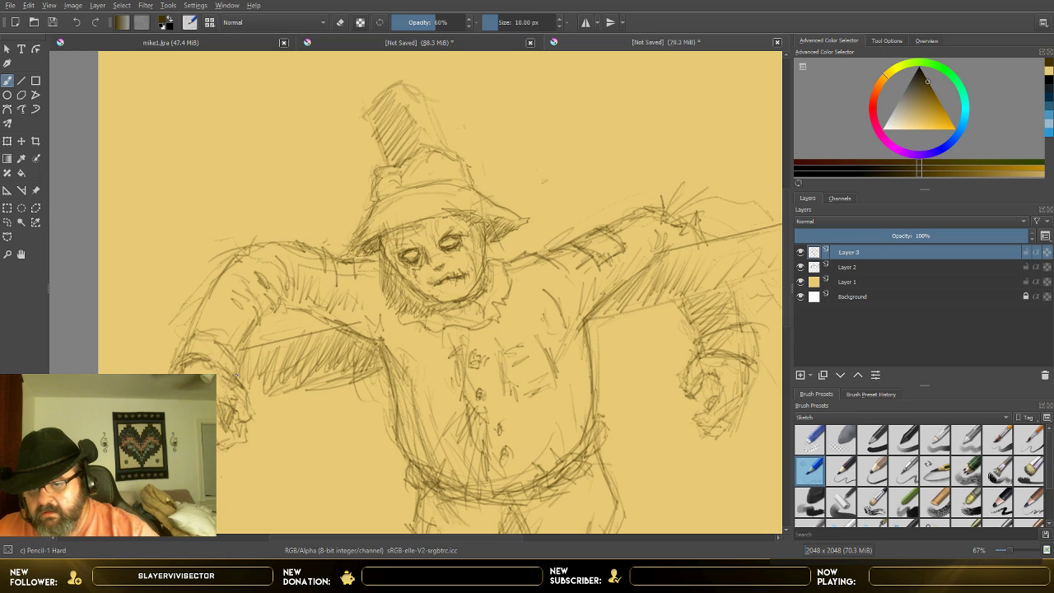
left_click_drag(245, 347, 271, 307)
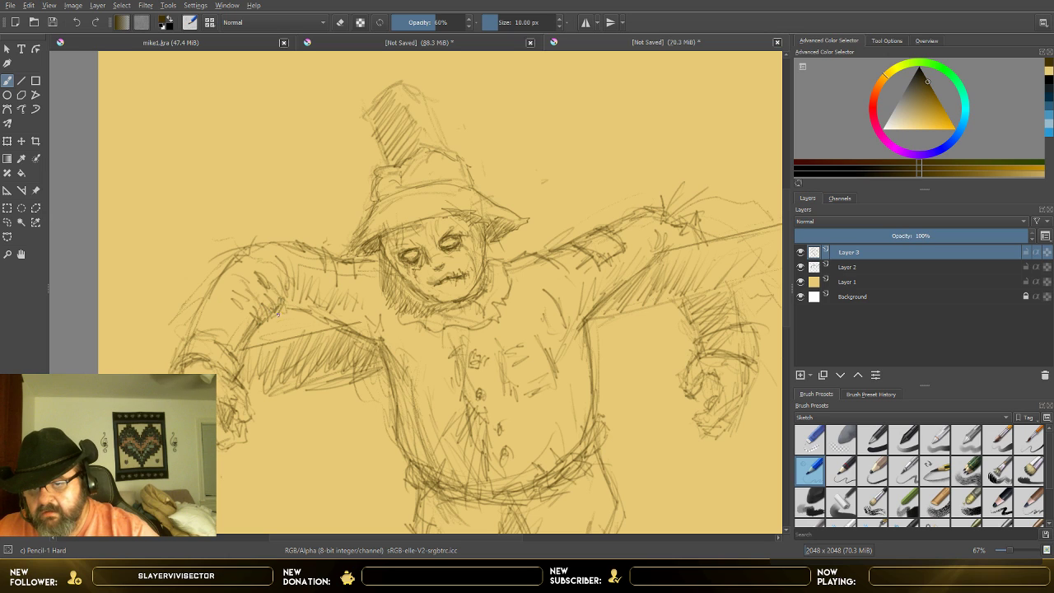
left_click_drag(190, 335, 210, 295)
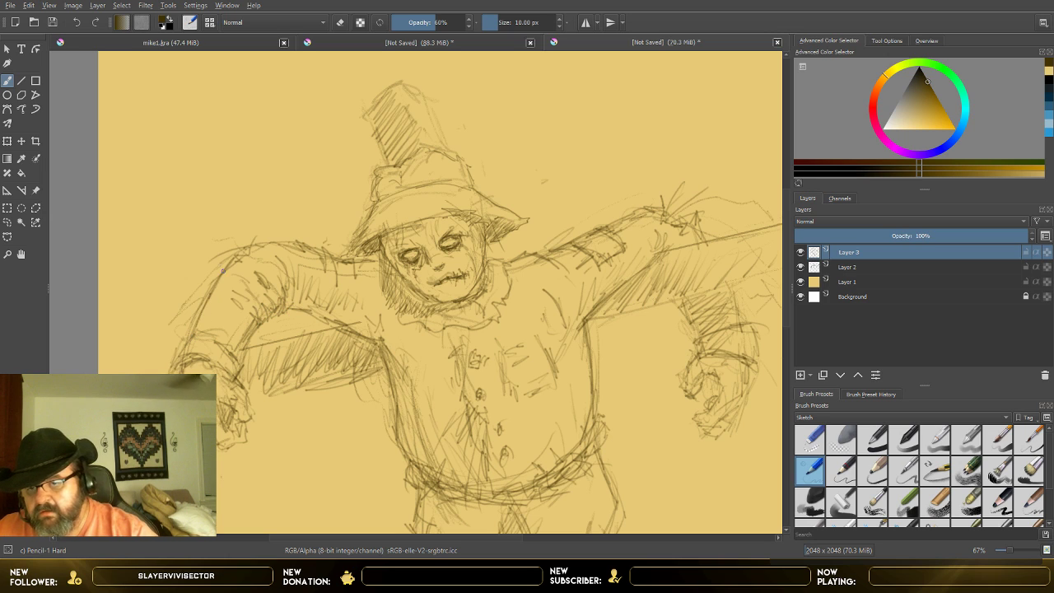
mouse_move(229, 260)
left_mouse_down()
mouse_move(252, 260)
mouse_move(277, 232)
mouse_move(313, 249)
mouse_move(338, 280)
mouse_move(359, 255)
mouse_move(344, 255)
mouse_move(379, 252)
mouse_move(355, 255)
mouse_move(394, 221)
mouse_move(465, 204)
mouse_move(499, 220)
left_mouse_up()
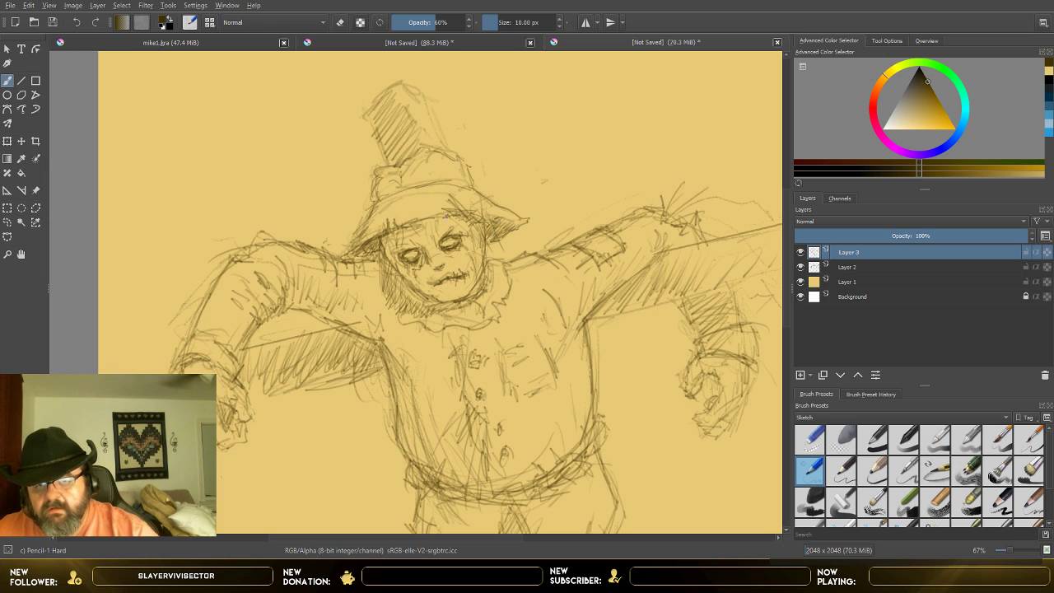
Step: Strengthen the hat's crown and band outline and add short shading strokes on the image-left side of the brim
mouse_move(376, 212)
left_mouse_down()
mouse_move(426, 183)
mouse_move(411, 197)
mouse_move(468, 179)
mouse_move(465, 165)
mouse_move(471, 196)
mouse_move(458, 163)
mouse_move(422, 156)
mouse_move(393, 177)
left_mouse_up()
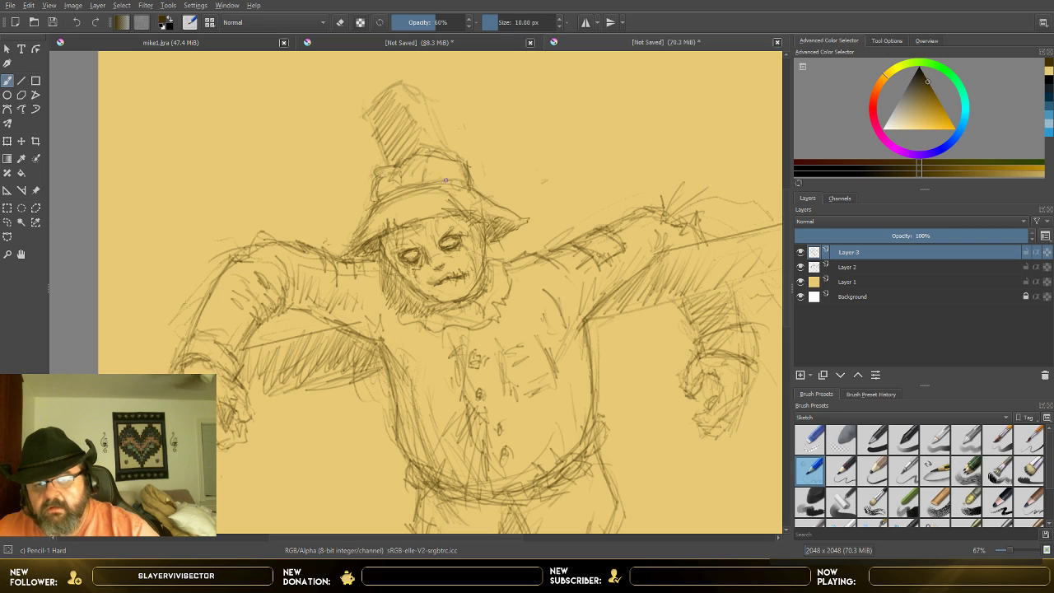
left_click_drag(385, 208, 381, 219)
mouse_move(396, 199)
left_mouse_down()
mouse_move(439, 191)
mouse_move(401, 218)
left_mouse_up()
left_click_drag(393, 179, 387, 192)
left_click_drag(404, 174, 392, 198)
Step: Deepen the hatching along both sides of the face beneath the hat brim
mouse_move(389, 264)
left_mouse_down()
mouse_move(379, 277)
mouse_move(387, 293)
mouse_move(415, 315)
left_mouse_up()
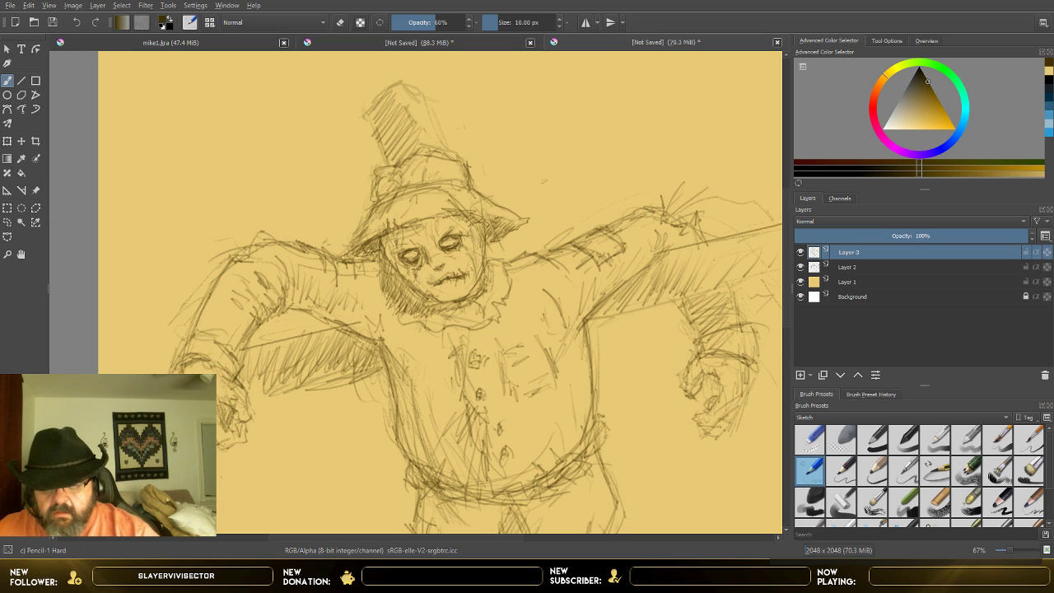
left_click_drag(391, 241, 398, 272)
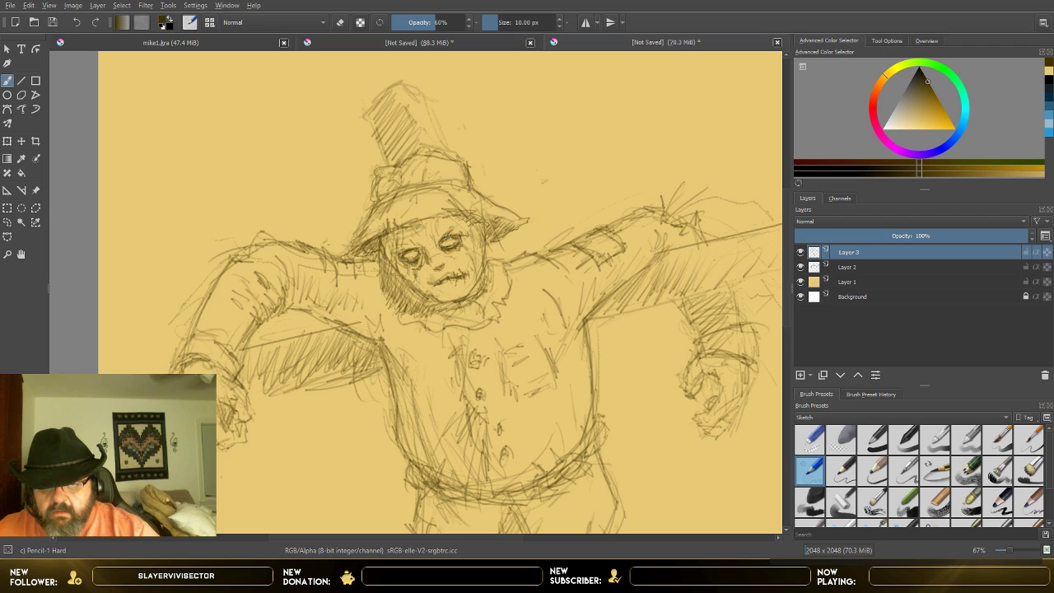
left_click_drag(451, 222, 497, 266)
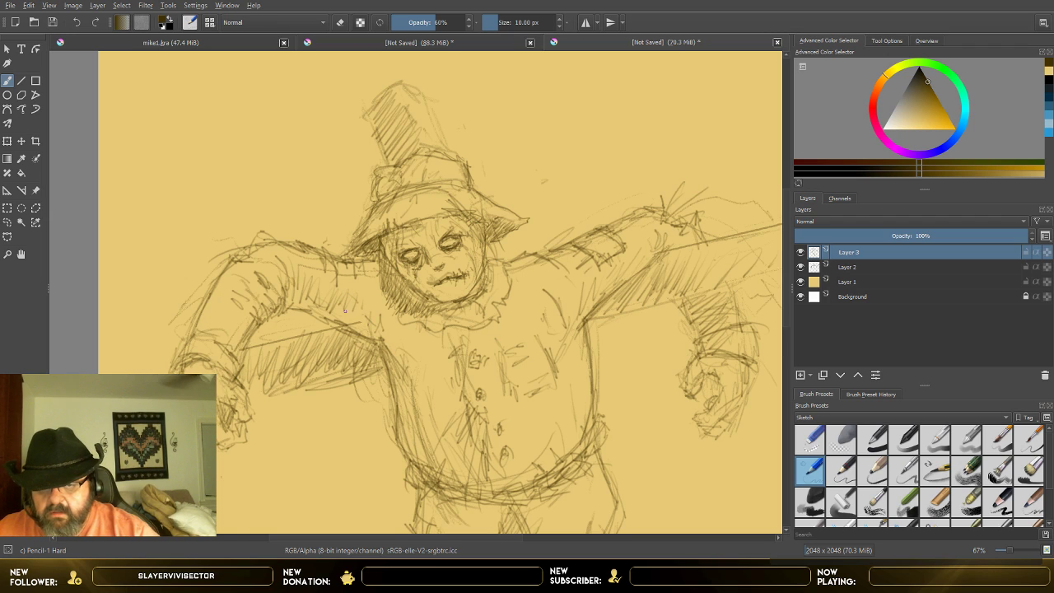
Step: Redefine the ragged collar edge and hatch the shadow on the image-left shoulder beside it
left_click_drag(371, 288, 373, 331)
left_click_drag(378, 310, 383, 329)
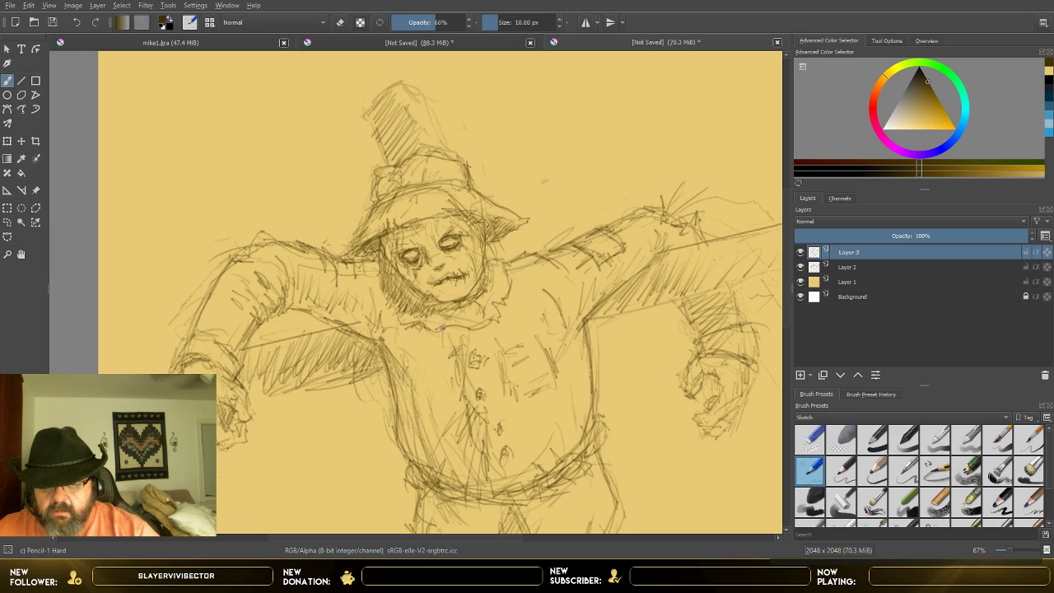
mouse_move(451, 328)
left_mouse_down()
mouse_move(486, 325)
mouse_move(511, 301)
left_mouse_up()
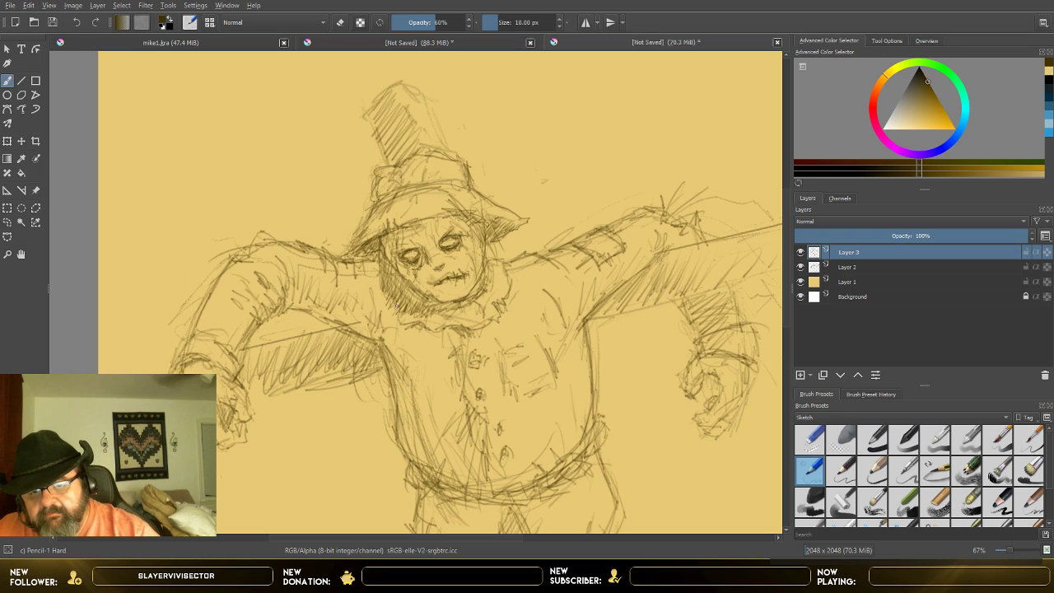
mouse_move(395, 300)
left_mouse_down()
mouse_move(360, 329)
mouse_move(360, 294)
left_mouse_up()
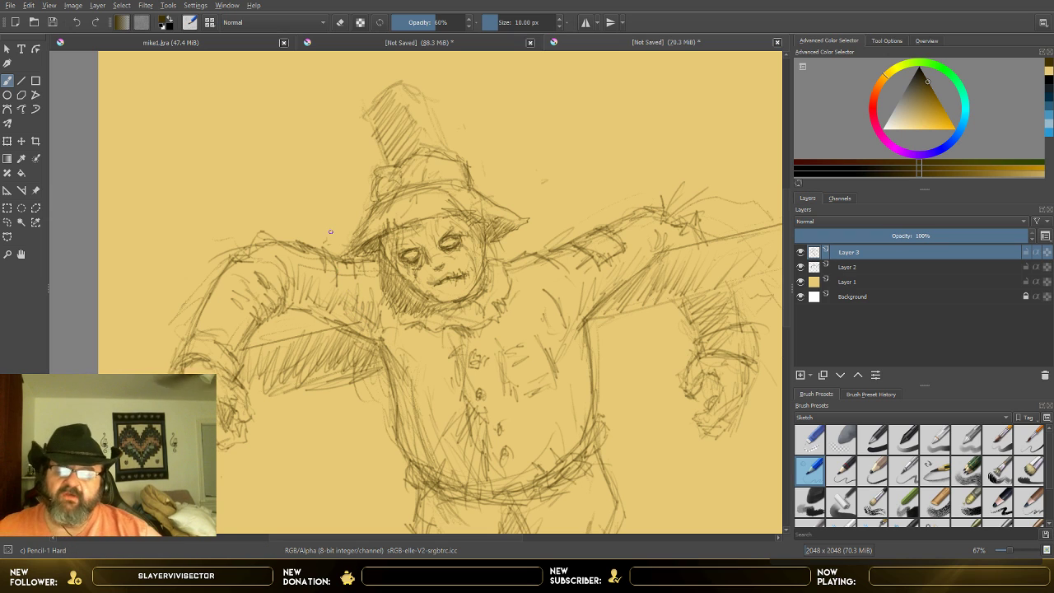
Step: Add fold strokes along the image-left upper sleeve and touch up its cuff
left_click_drag(300, 281, 319, 306)
left_click_drag(321, 281, 328, 298)
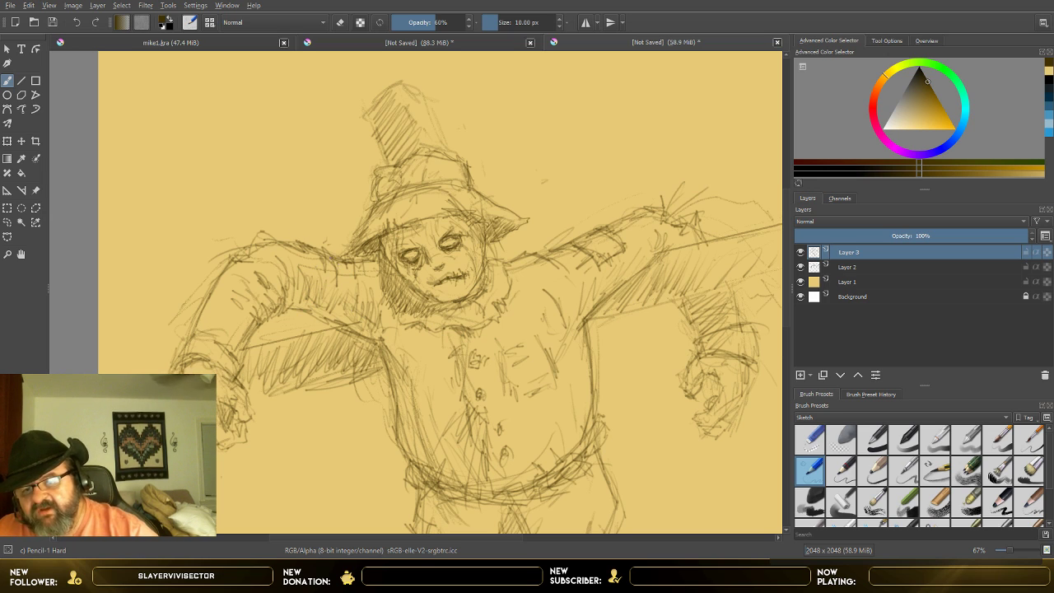
left_click_drag(335, 258, 352, 301)
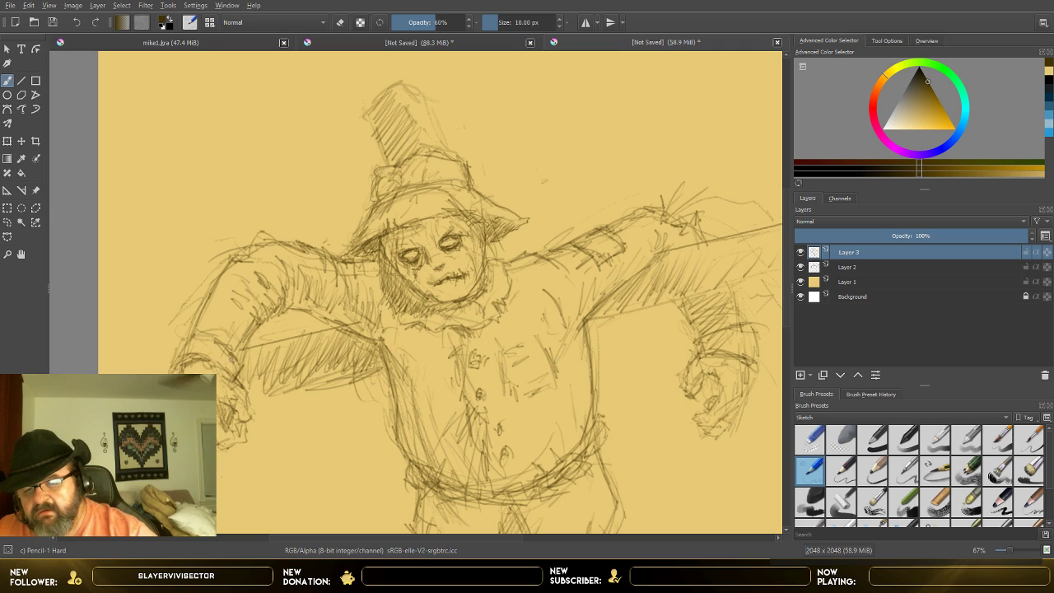
left_click_drag(238, 365, 247, 380)
left_click_drag(198, 337, 234, 352)
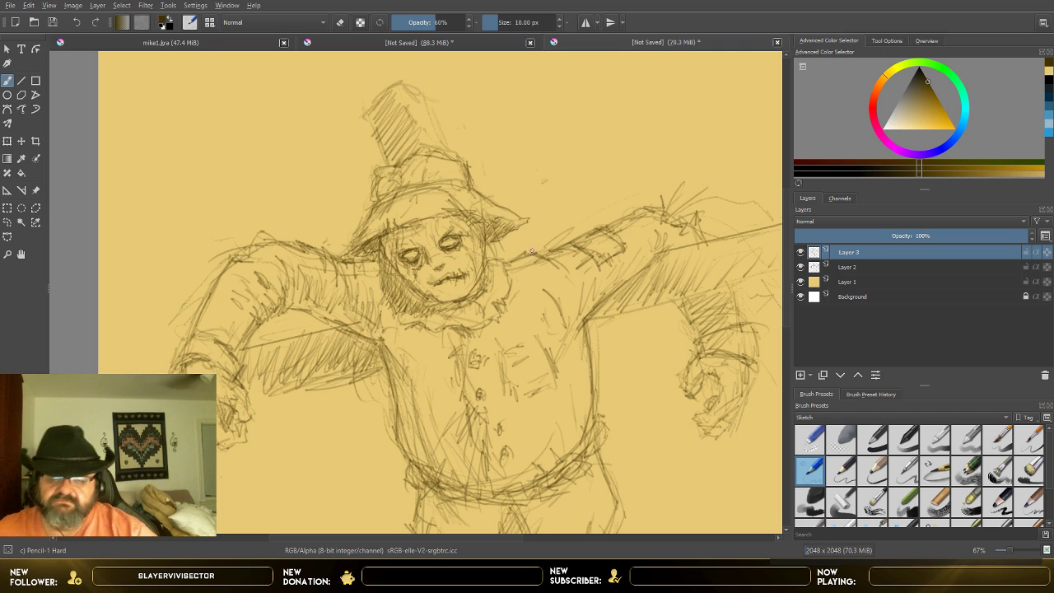
Step: Save the drawing as crowww.kra
scroll(483, 181, "down", 2)
scroll(441, 150, "up", 1)
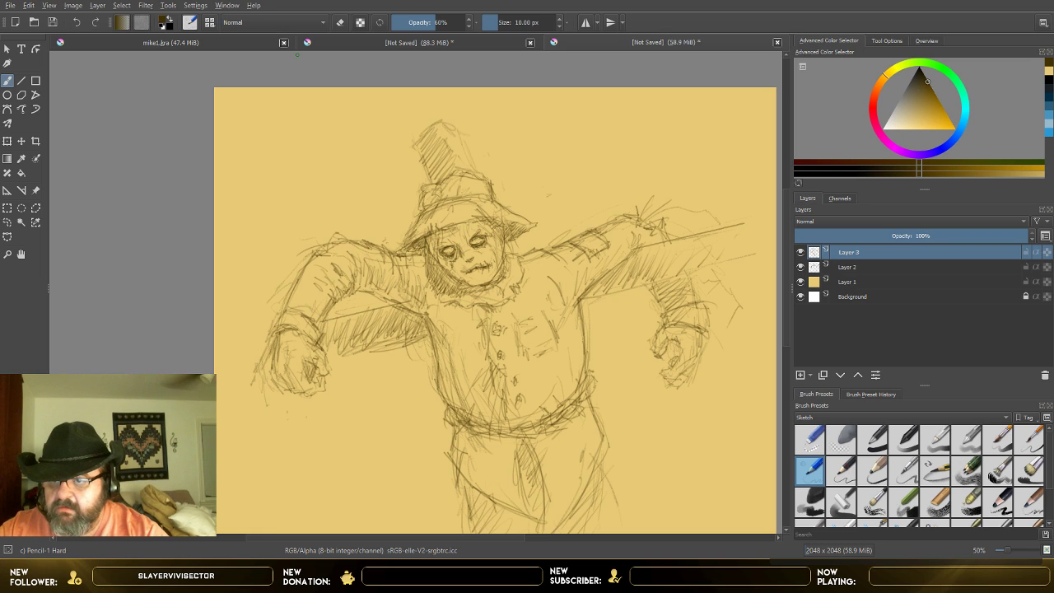
key("ctrl+s")
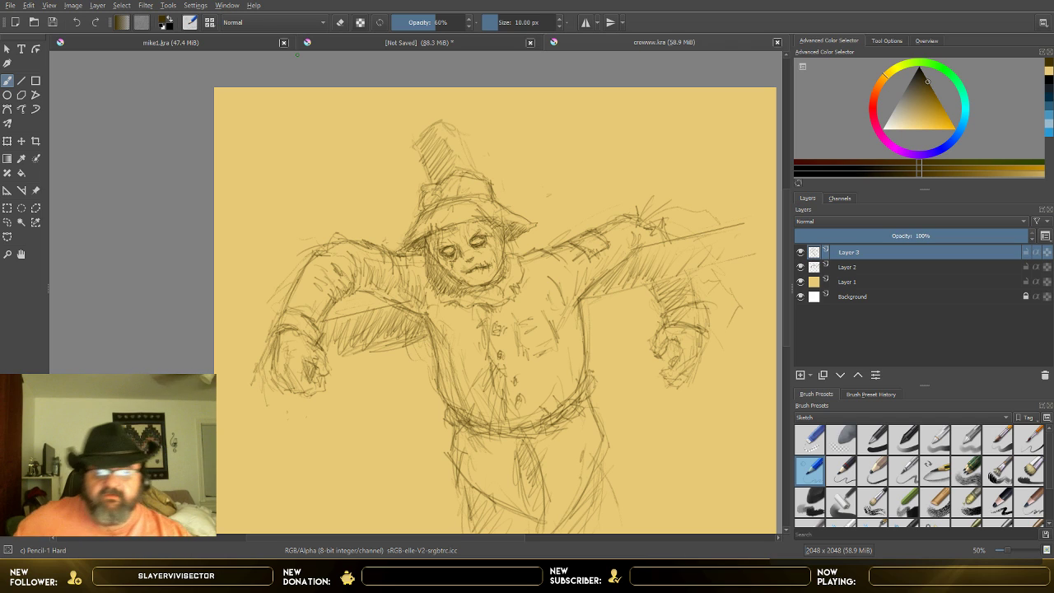
Step: Add a new layer above Layer 3, choose the Ink-3 Gpen brush from the Ink presets, and undo a test stroke
left_click(800, 375)
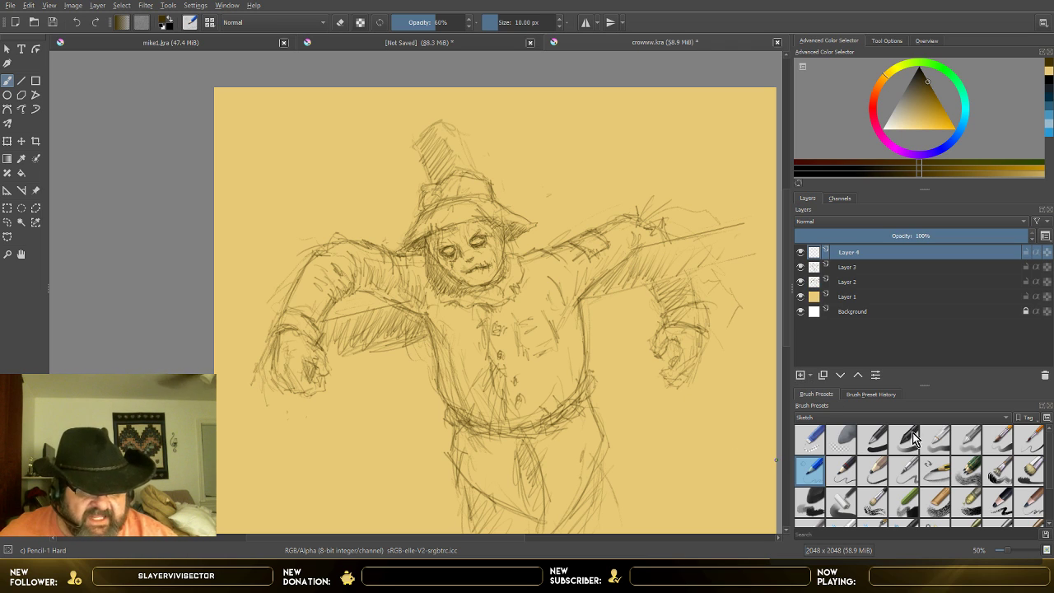
left_click(842, 388)
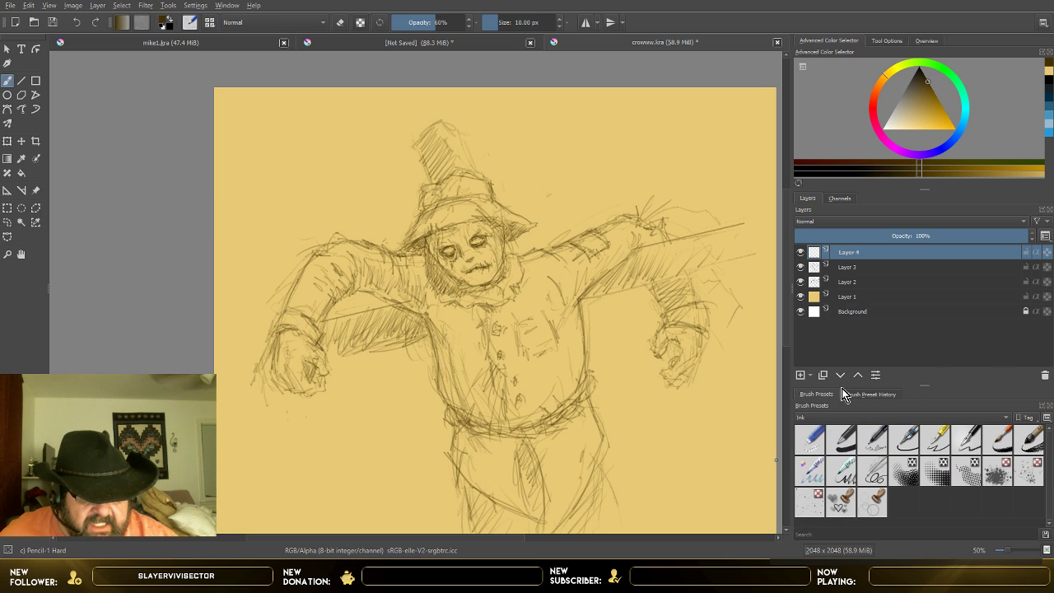
left_click(945, 450)
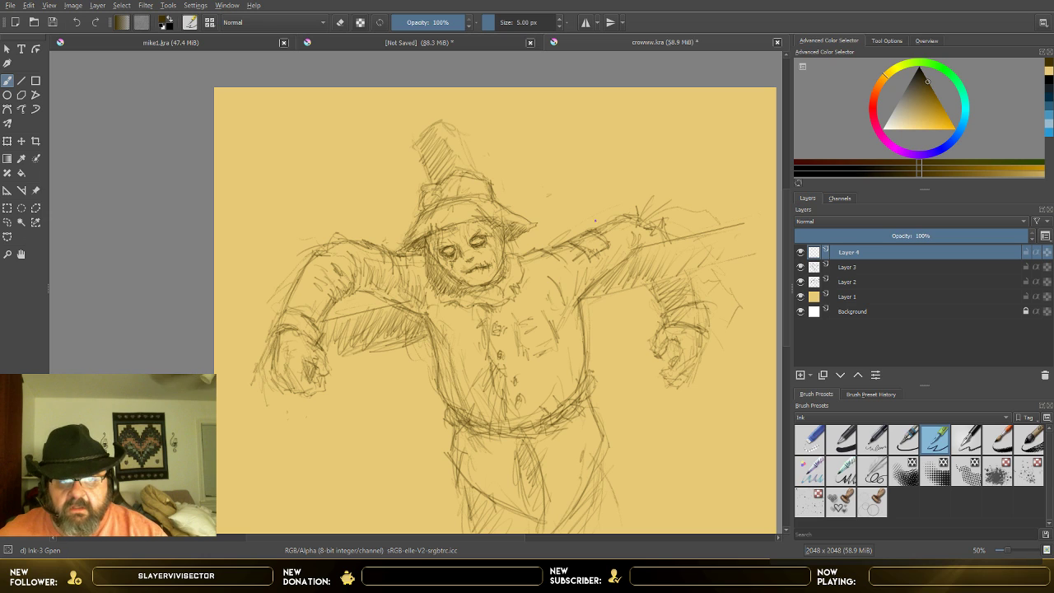
left_click_drag(567, 201, 558, 209)
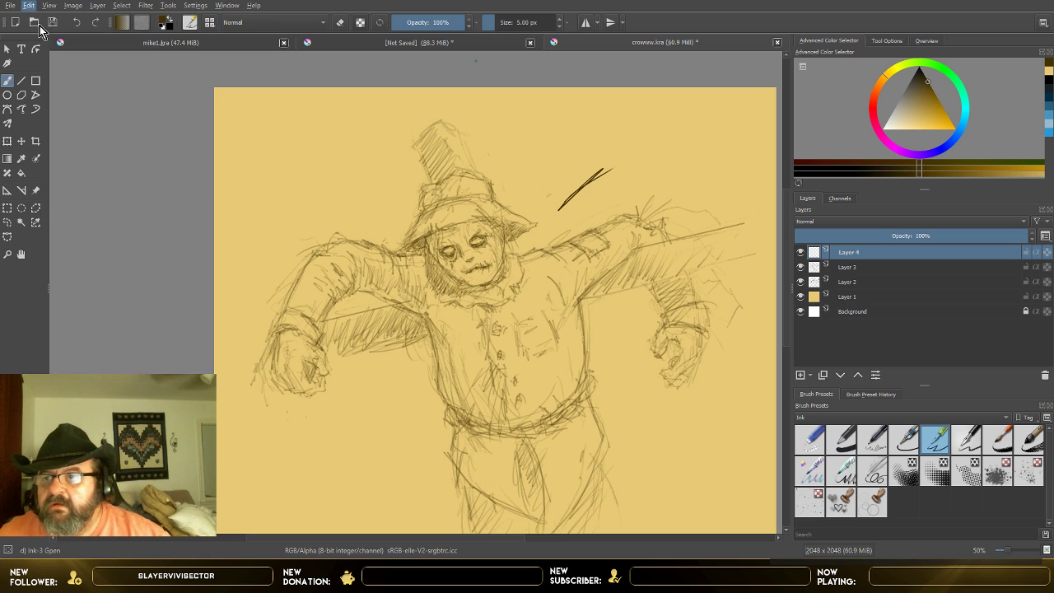
key("ctrl+z")
Step: Ink the slanted top and both uneven side edges of the wooden post above the hat on Layer 4
scroll(485, 253, "up", 2)
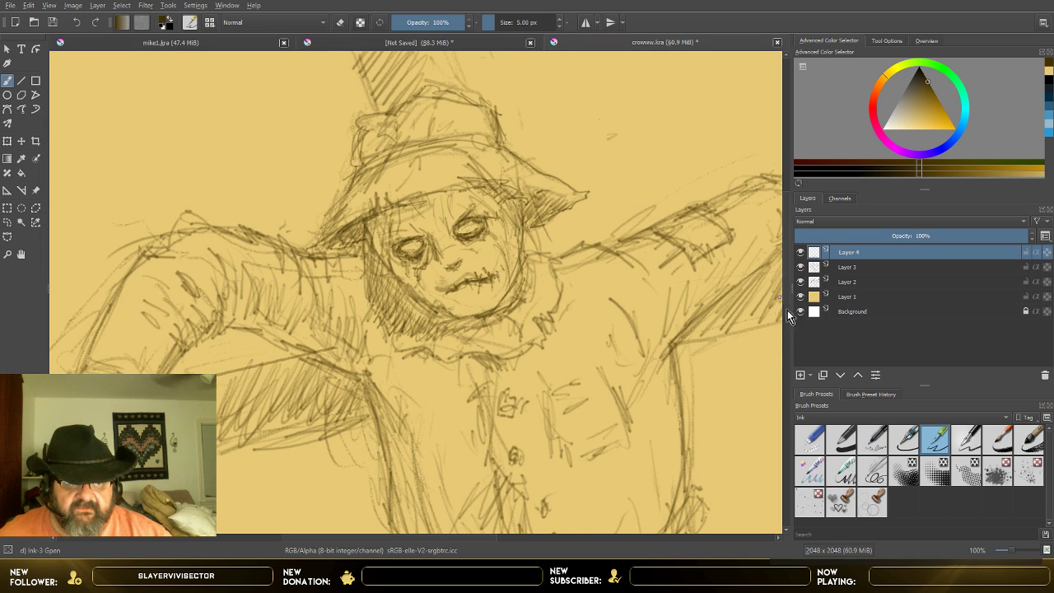
scroll(786, 305, "up", 5)
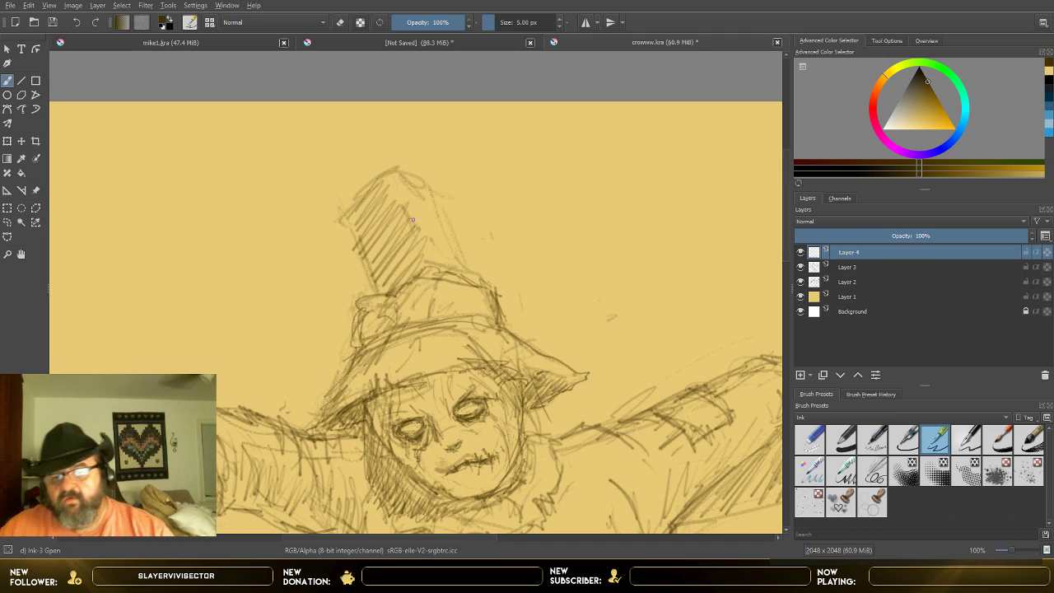
left_click_drag(354, 201, 377, 175)
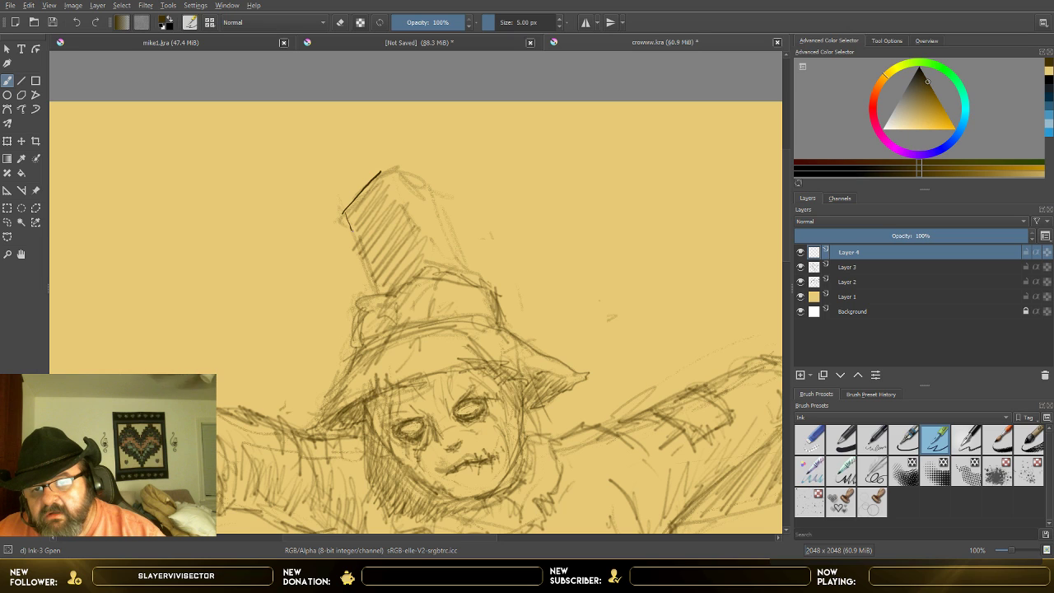
left_click_drag(359, 246, 374, 277)
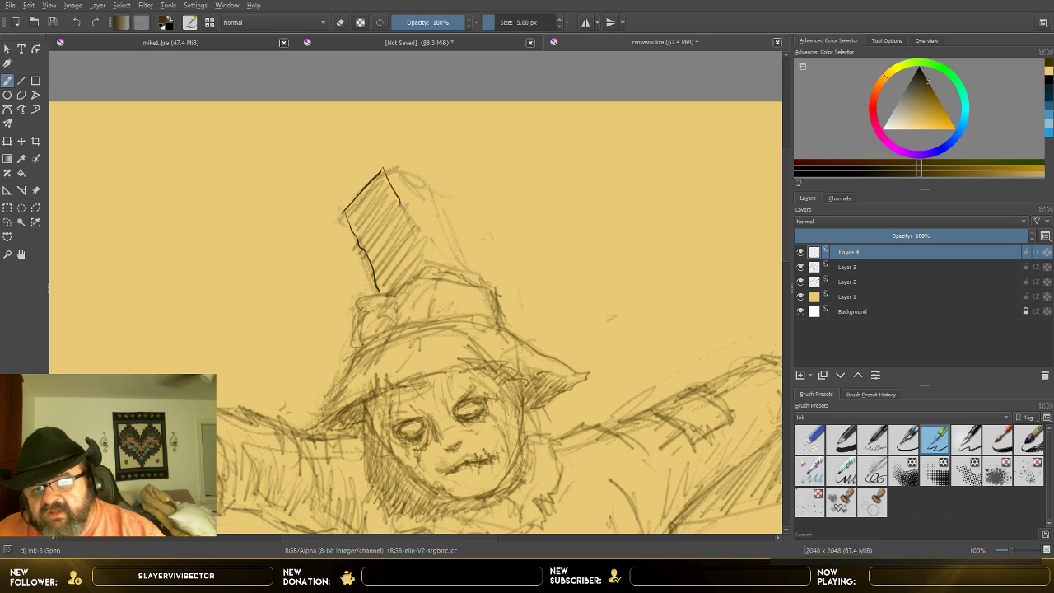
left_click_drag(417, 238, 428, 264)
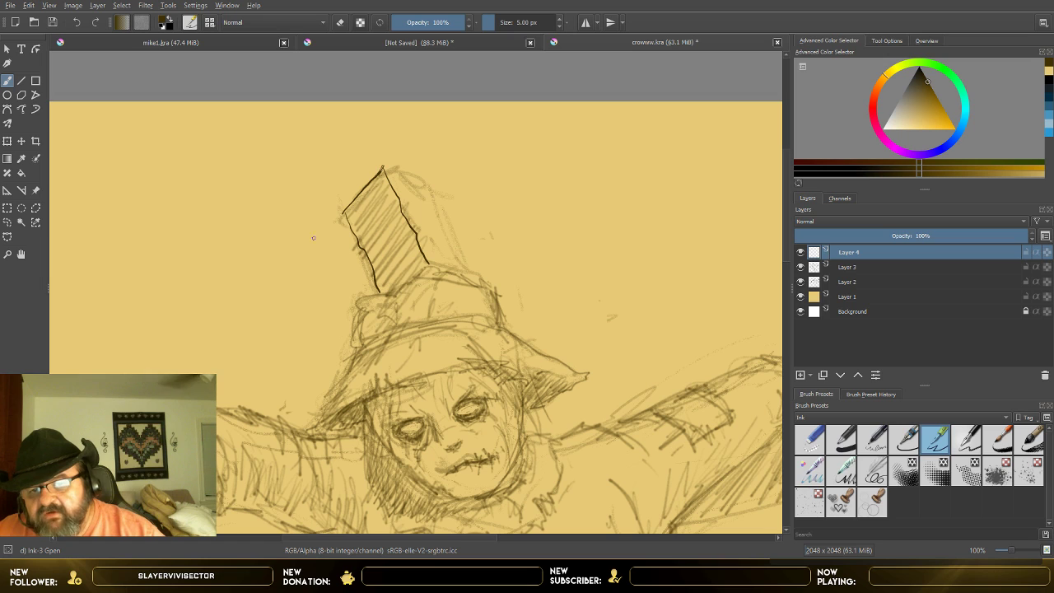
left_click_drag(341, 214, 356, 245)
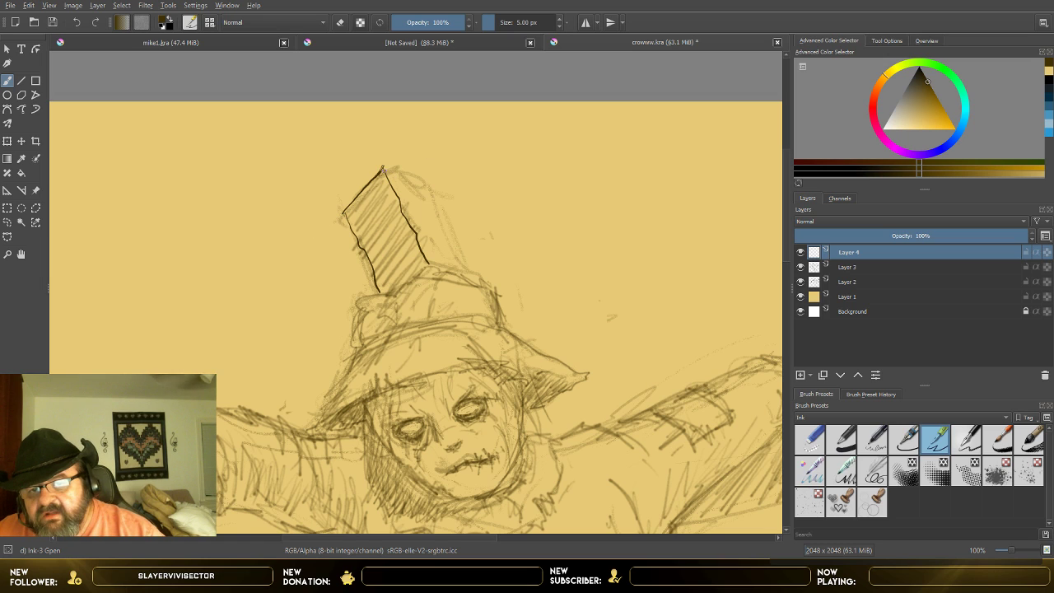
Step: Ink the top and outer edge of the post's image-right face and add the first hatch strokes on its image-left face
mouse_move(383, 167)
left_mouse_down()
mouse_move(422, 176)
mouse_move(468, 271)
left_mouse_up()
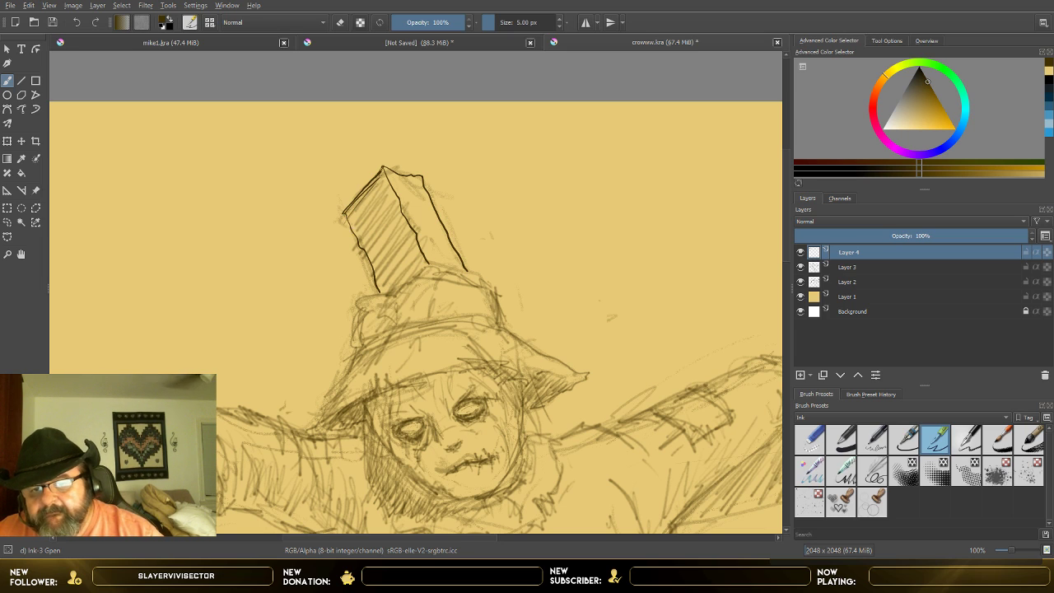
mouse_move(375, 200)
left_mouse_down()
mouse_move(353, 227)
mouse_move(364, 219)
left_mouse_up()
left_click_drag(383, 202, 359, 235)
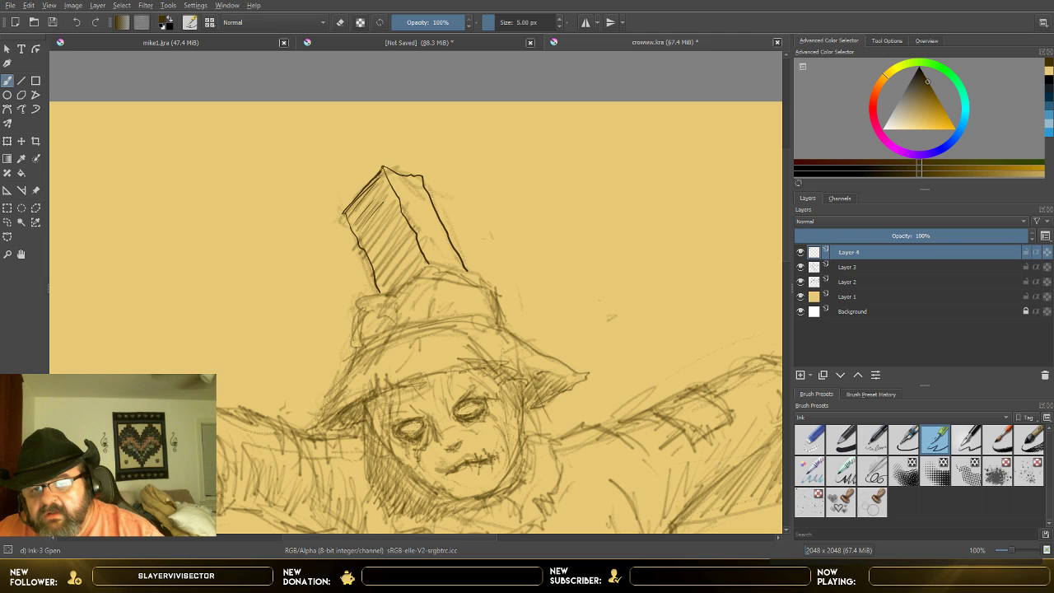
Step: Set the brush size to 8.18 px and hatch the post's image-left face with bold diagonal strokes down to the hat
left_click(499, 25)
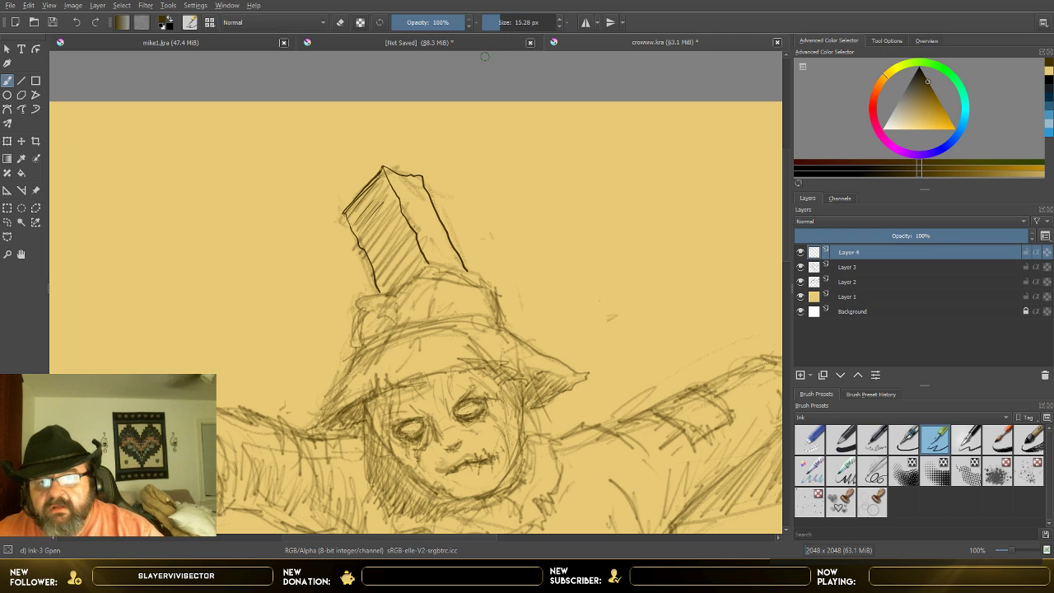
left_click(494, 23)
left_click(493, 24)
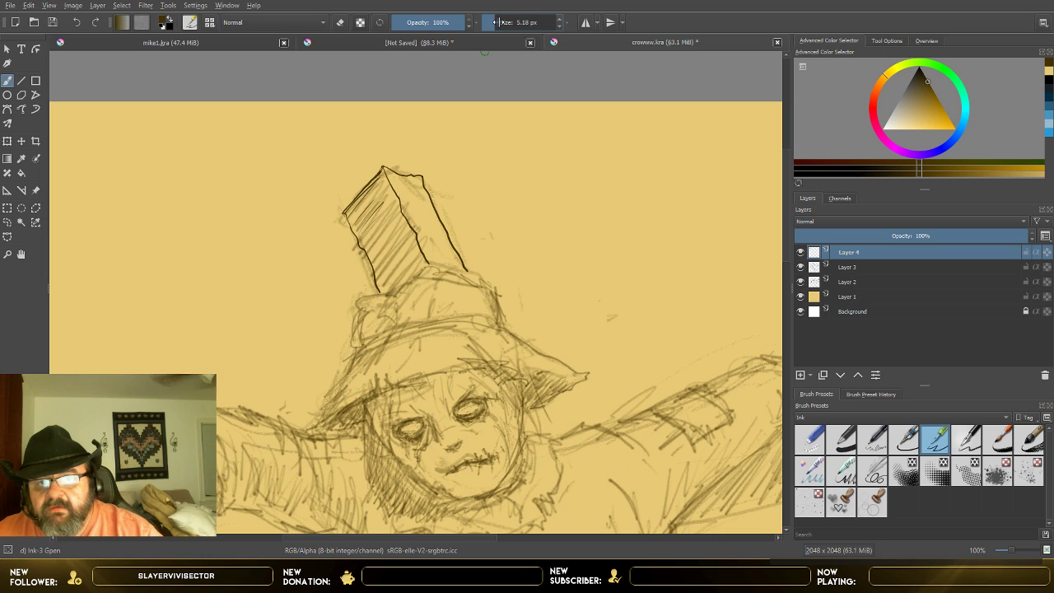
left_click(560, 20)
left_click(560, 20)
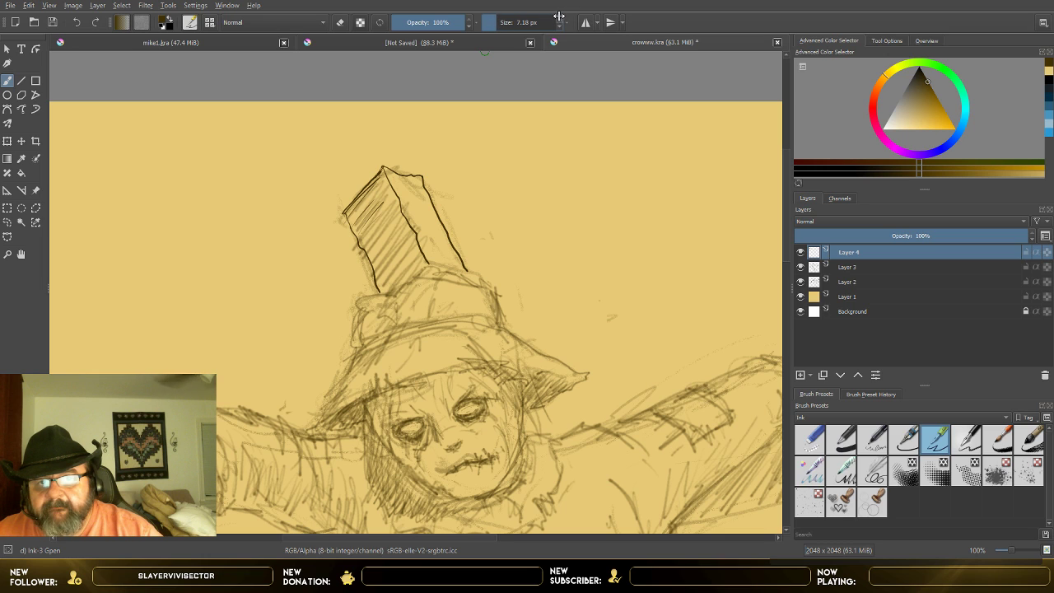
left_click(559, 19)
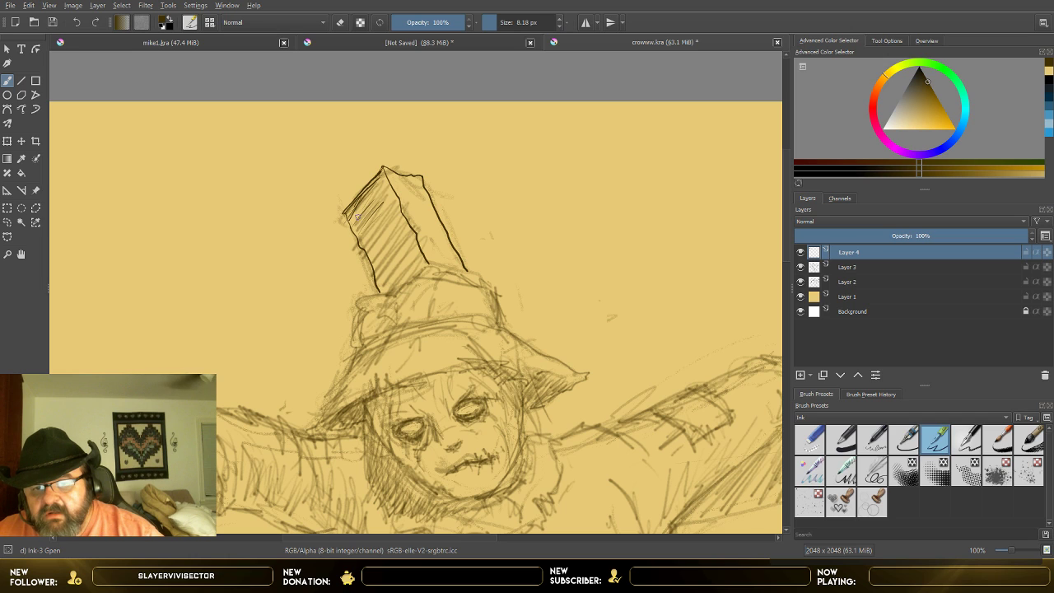
mouse_move(380, 198)
left_mouse_down()
mouse_move(359, 223)
mouse_move(382, 238)
left_mouse_up()
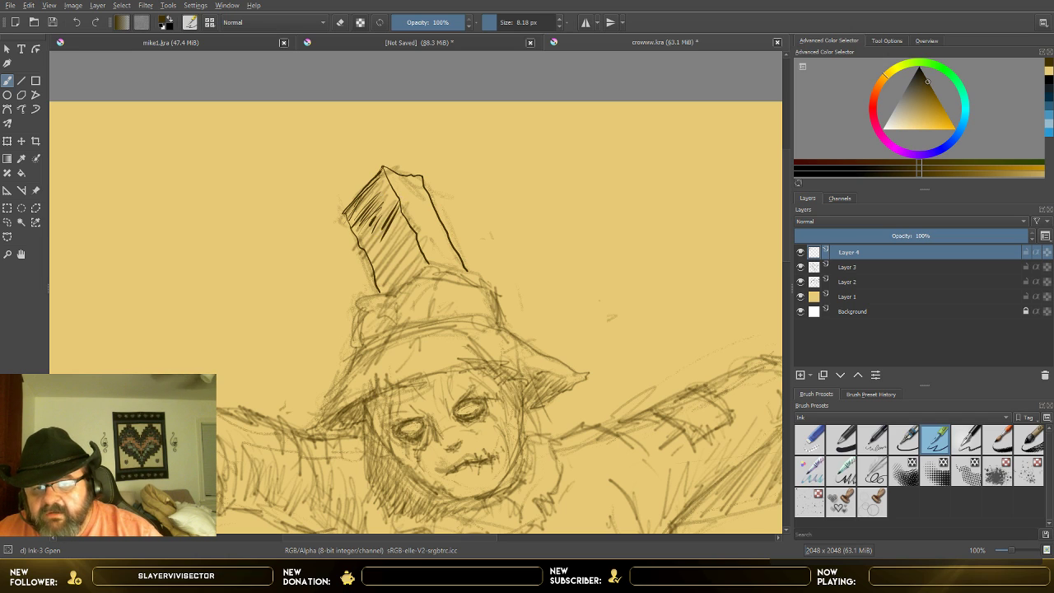
mouse_move(391, 193)
left_mouse_down()
mouse_move(361, 225)
mouse_move(369, 201)
mouse_move(385, 254)
mouse_move(368, 253)
mouse_move(385, 215)
mouse_move(376, 272)
left_mouse_up()
mouse_move(393, 258)
left_mouse_down()
mouse_move(380, 274)
mouse_move(394, 294)
left_mouse_up()
mouse_move(411, 273)
left_mouse_down()
mouse_move(396, 292)
mouse_move(383, 288)
left_mouse_up()
left_click_drag(406, 253, 395, 270)
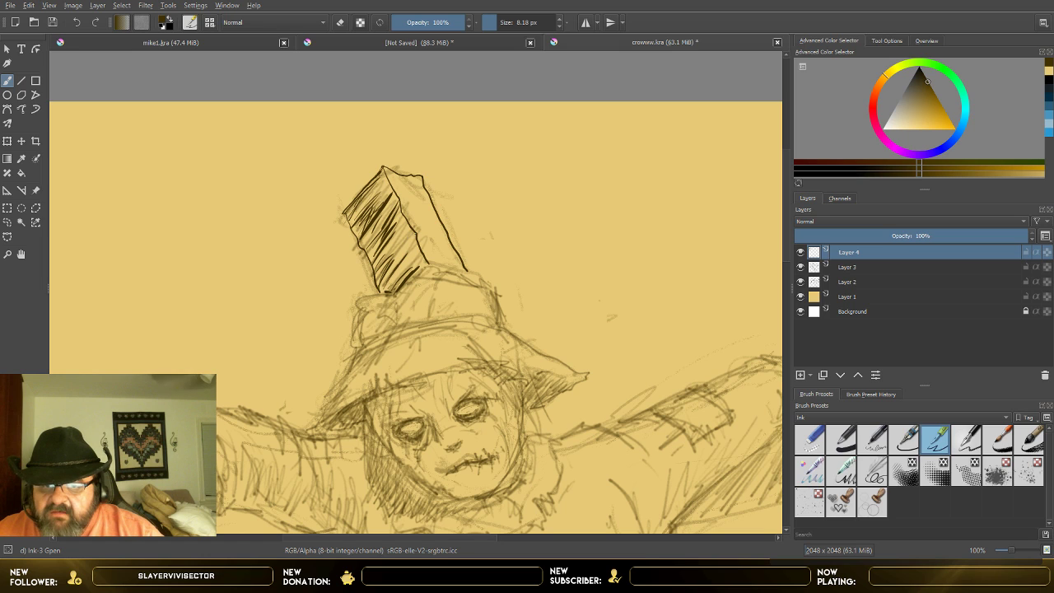
Step: Cross-hatch the post's shaded face and thicken its image-left edge, checking the ink with Layer 3 briefly hidden
mouse_move(414, 233)
left_mouse_down()
mouse_move(390, 269)
mouse_move(399, 246)
mouse_move(370, 243)
left_mouse_up()
left_click_drag(381, 231, 370, 250)
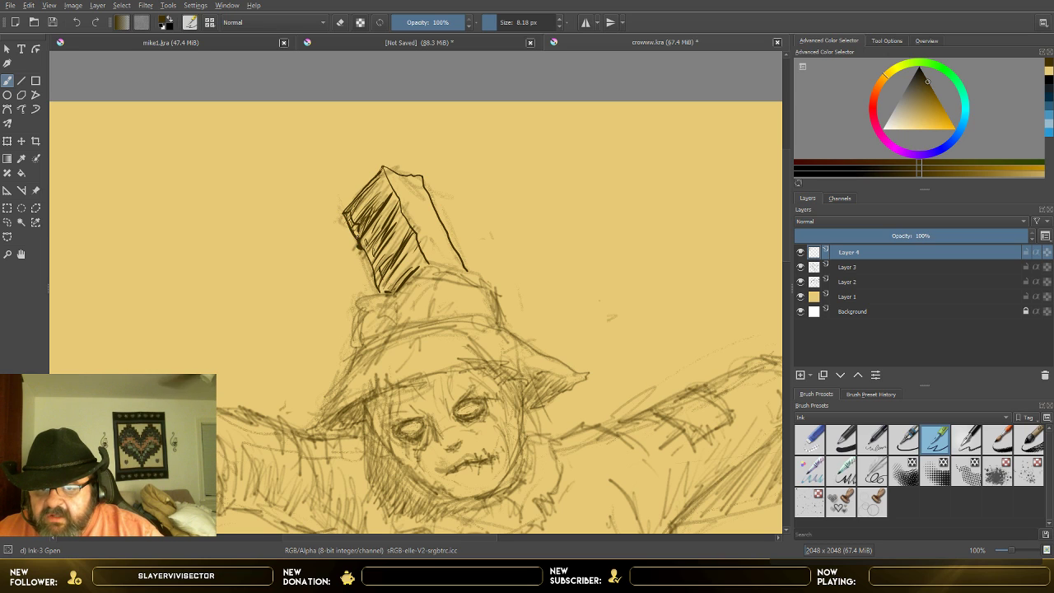
left_click_drag(360, 247, 380, 289)
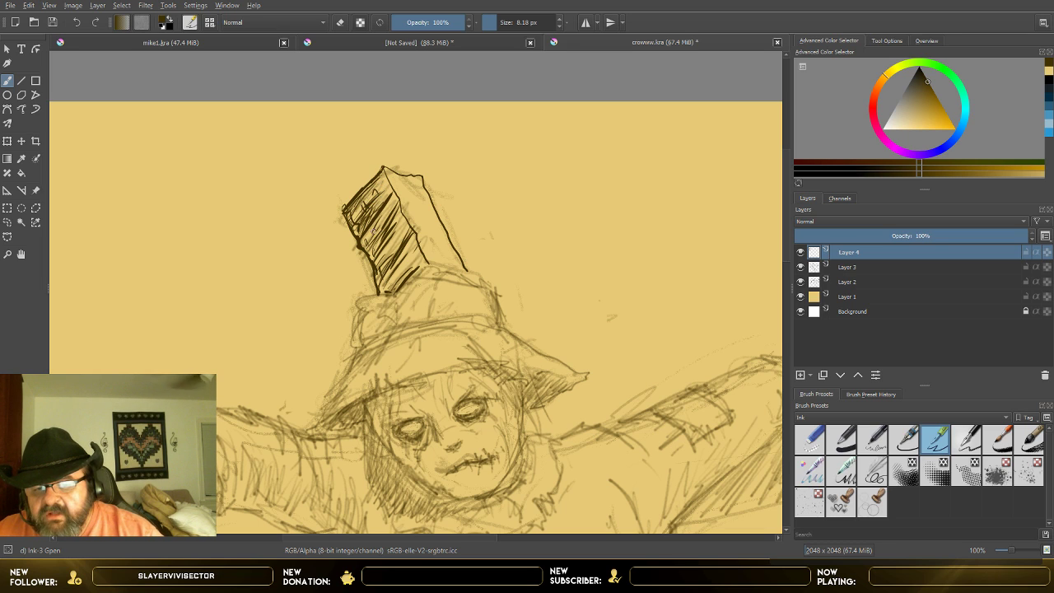
left_click_drag(367, 232, 385, 263)
left_click_drag(368, 230, 397, 261)
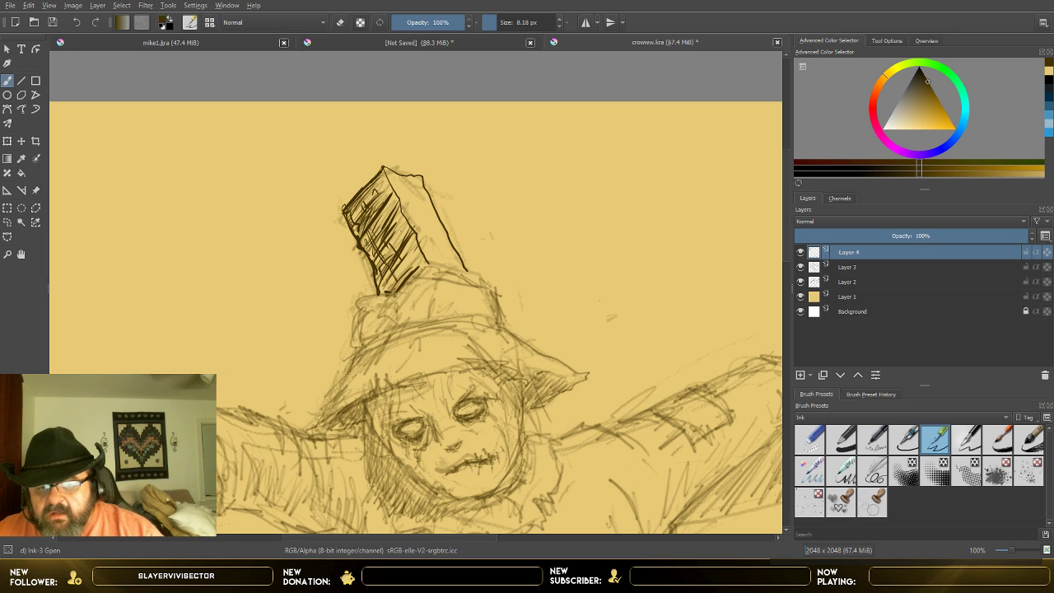
left_click_drag(399, 215, 410, 230)
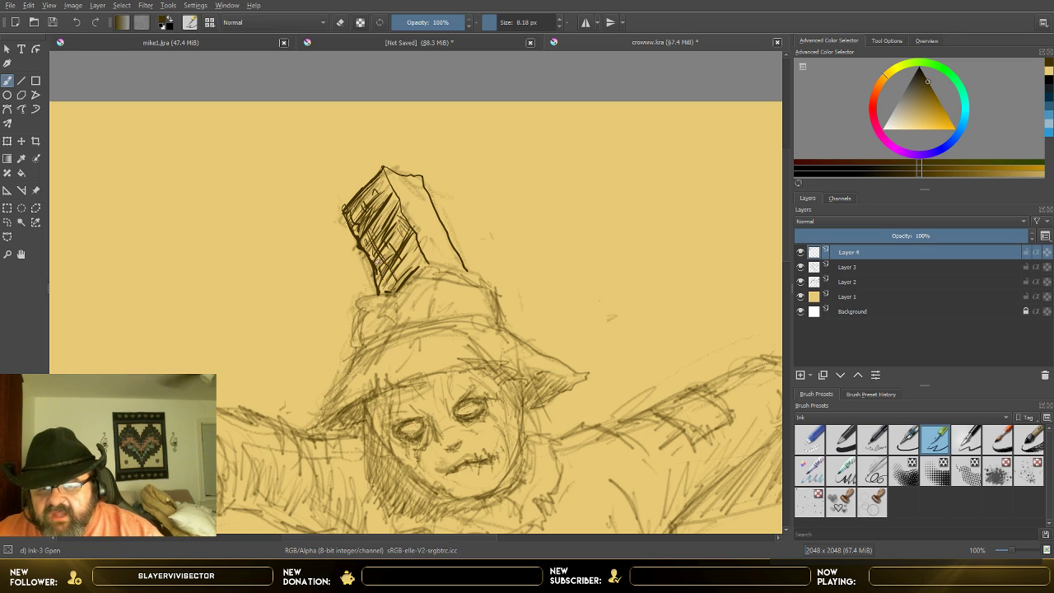
left_click_drag(377, 261, 381, 284)
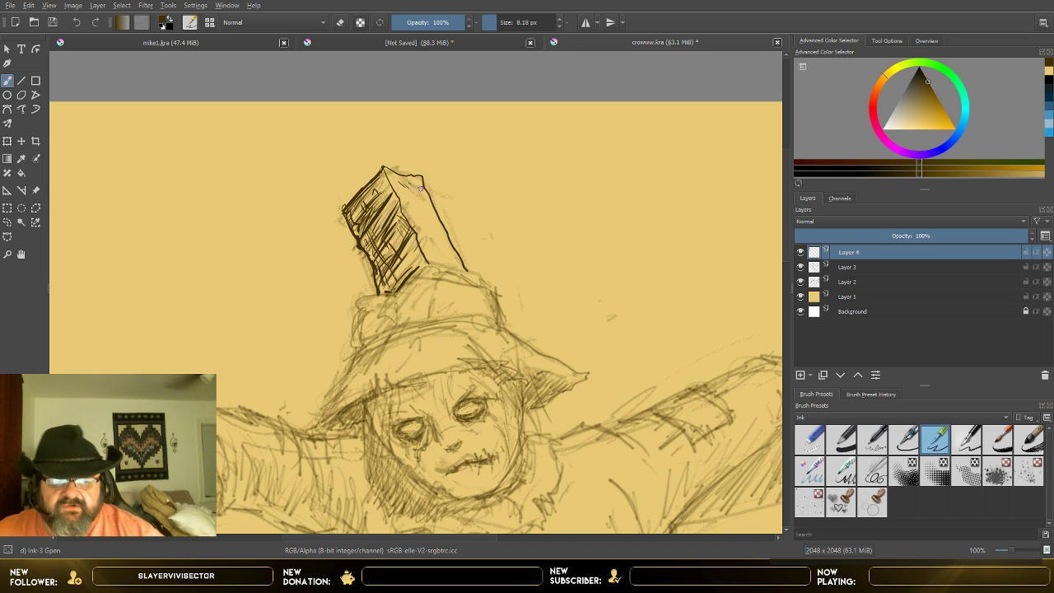
left_click(799, 266)
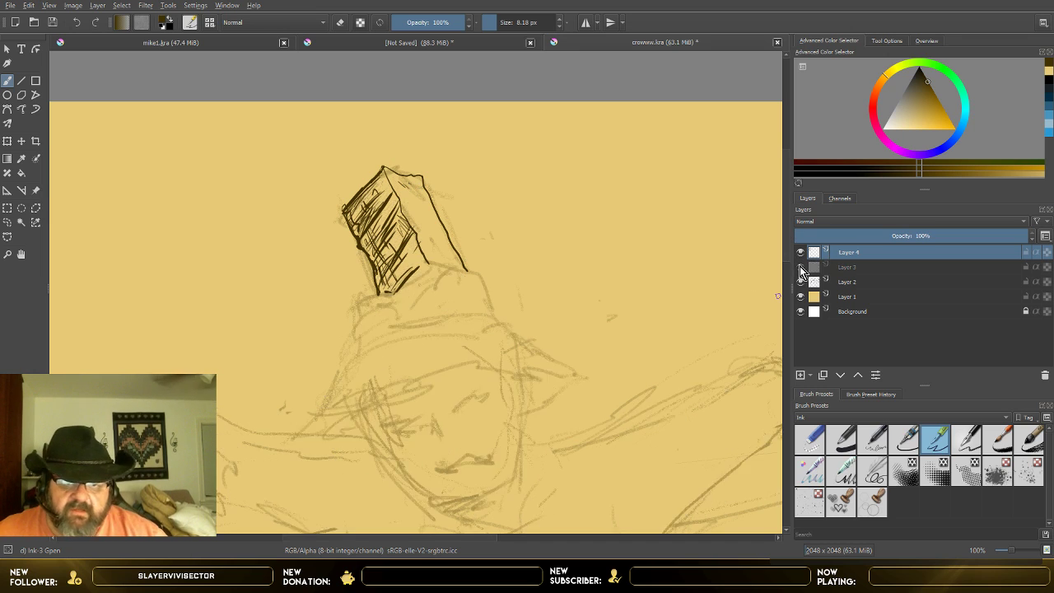
left_click(800, 266)
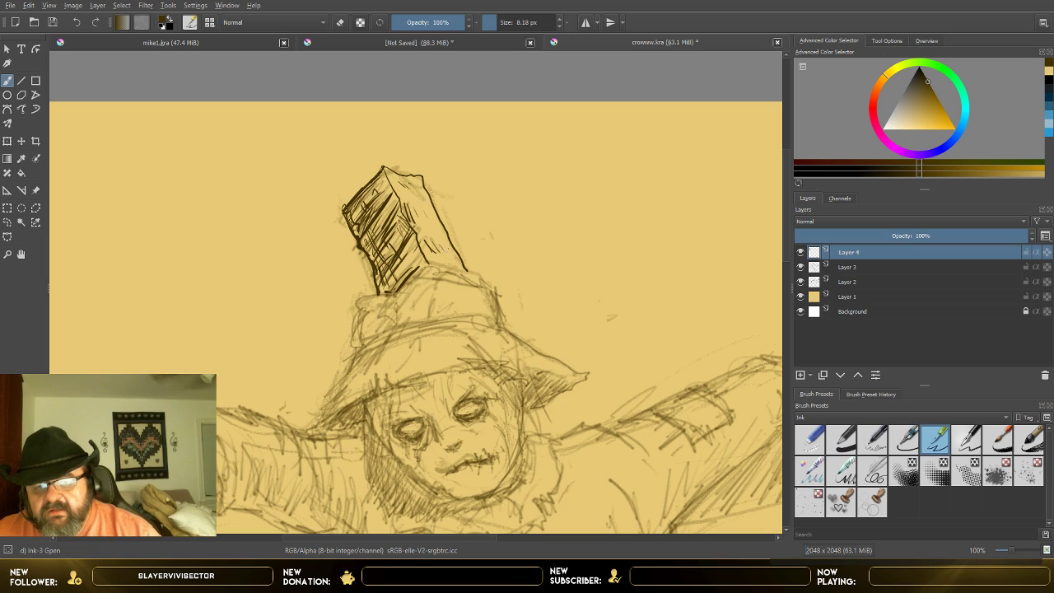
Step: Ink the outline of the hat's crumpled crown below the post and hatch its folds and image-left bulge
mouse_move(392, 294)
left_mouse_down()
mouse_move(431, 269)
mouse_move(483, 277)
mouse_move(504, 316)
left_mouse_up()
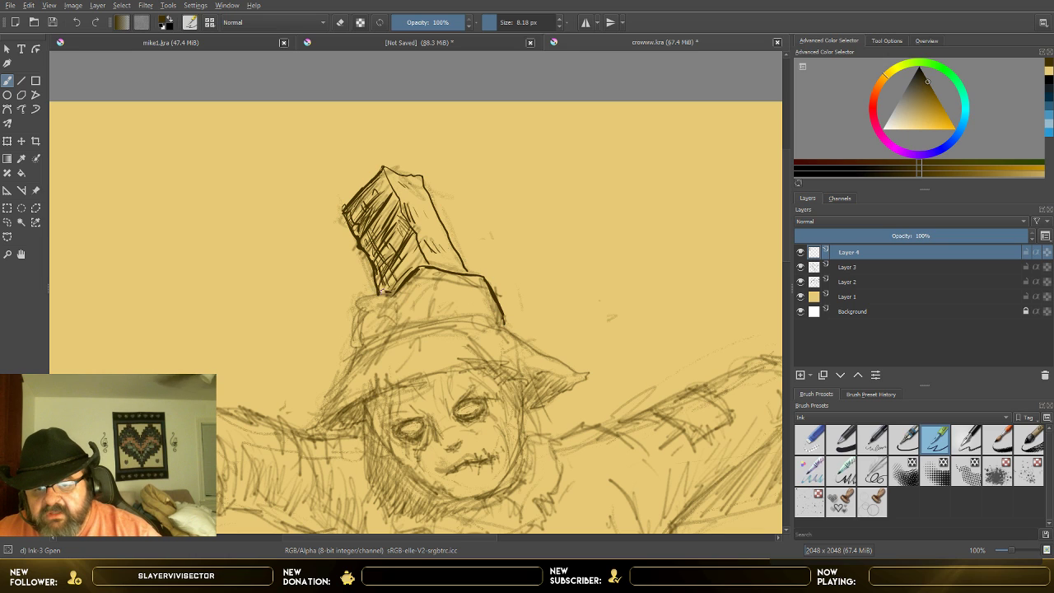
mouse_move(395, 293)
left_mouse_down()
mouse_move(356, 305)
mouse_move(354, 345)
left_mouse_up()
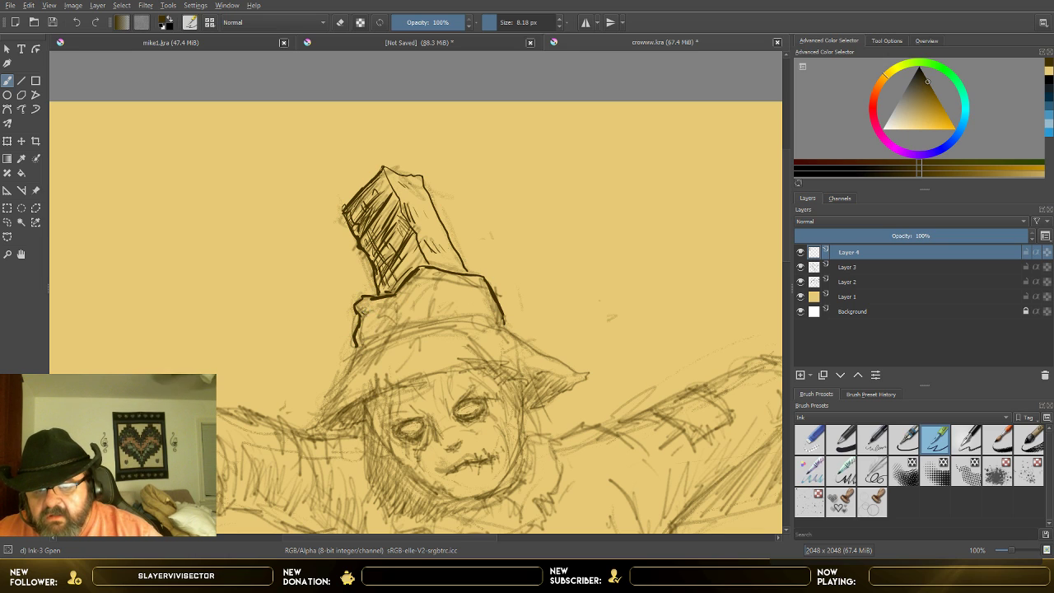
mouse_move(400, 300)
left_mouse_down()
mouse_move(421, 279)
mouse_move(402, 305)
mouse_move(416, 284)
mouse_move(412, 307)
mouse_move(399, 307)
mouse_move(421, 287)
mouse_move(402, 320)
left_mouse_up()
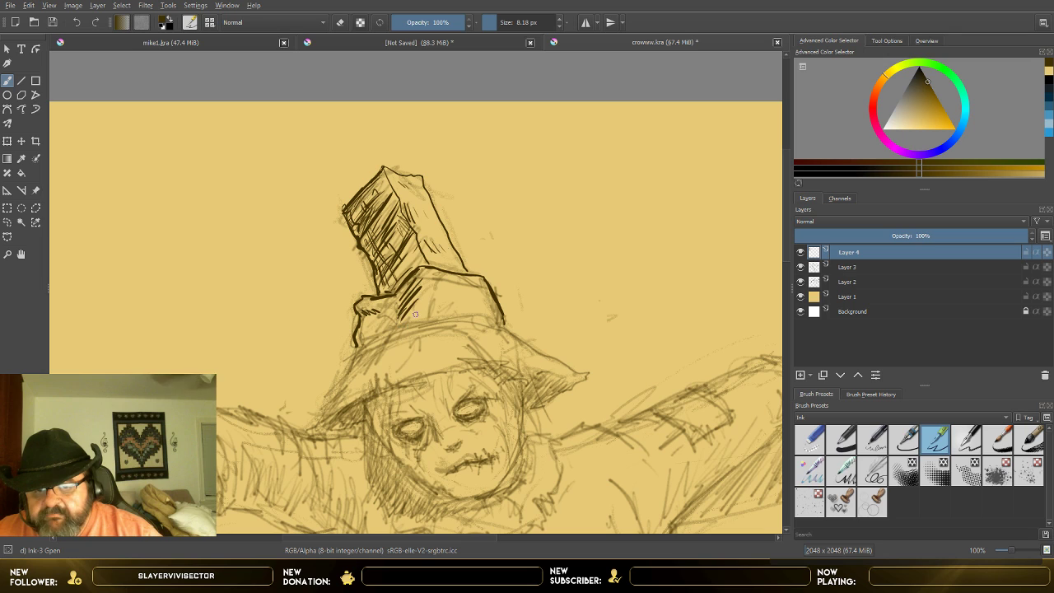
left_click_drag(440, 278, 437, 288)
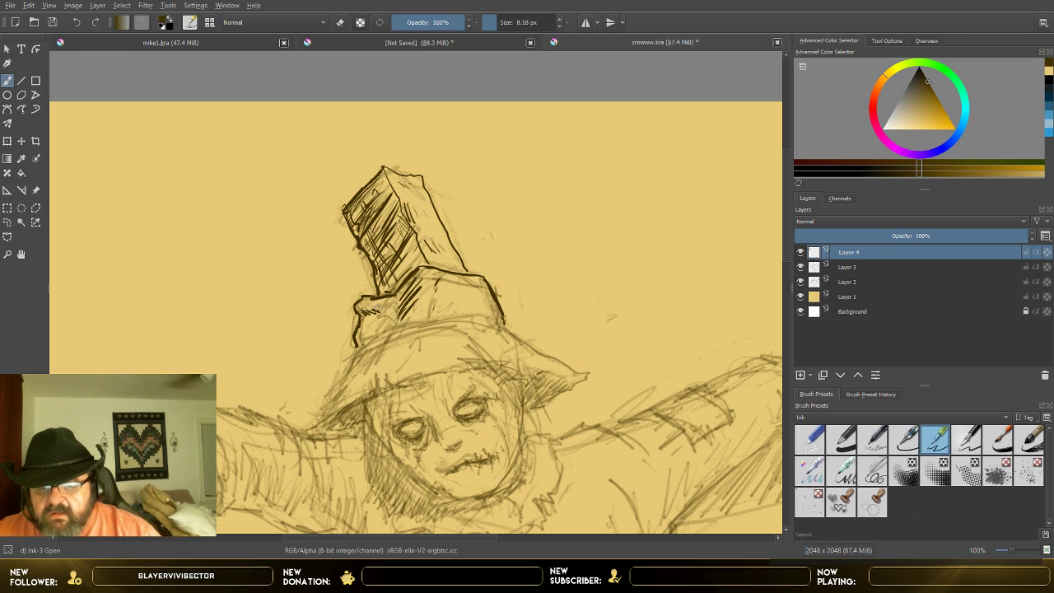
left_click_drag(372, 315, 363, 327)
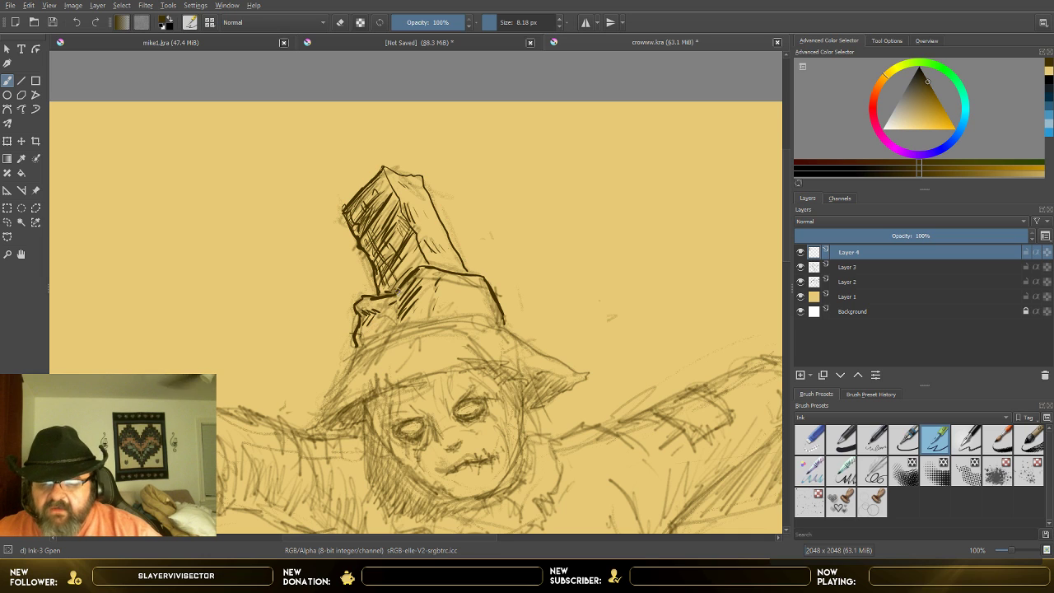
mouse_move(367, 331)
left_mouse_down()
mouse_move(363, 340)
mouse_move(380, 334)
left_mouse_up()
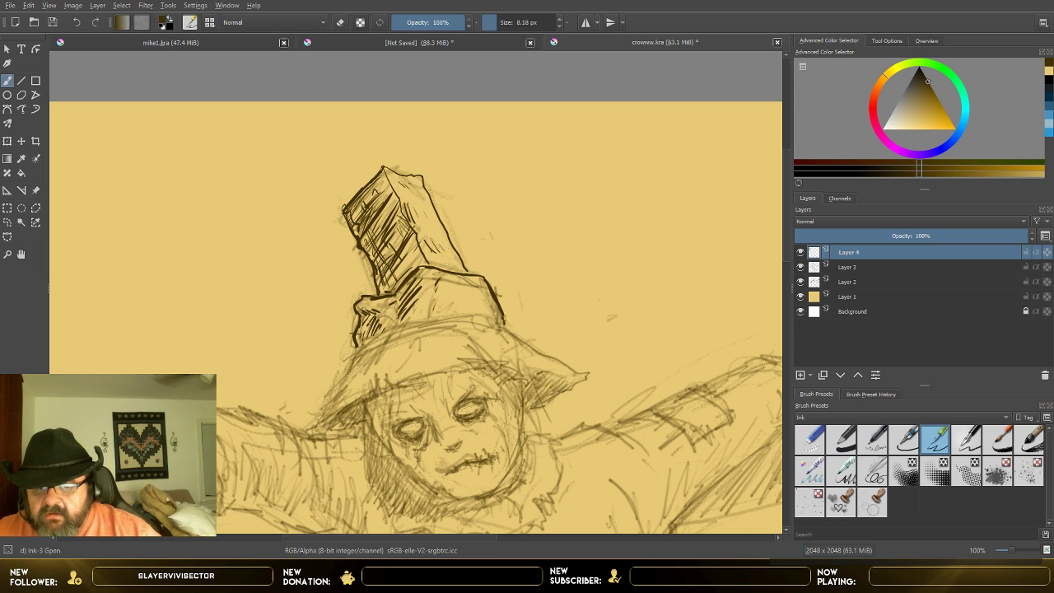
left_click_drag(403, 306, 396, 318)
left_click_drag(442, 285, 434, 296)
left_click_drag(442, 294, 433, 306)
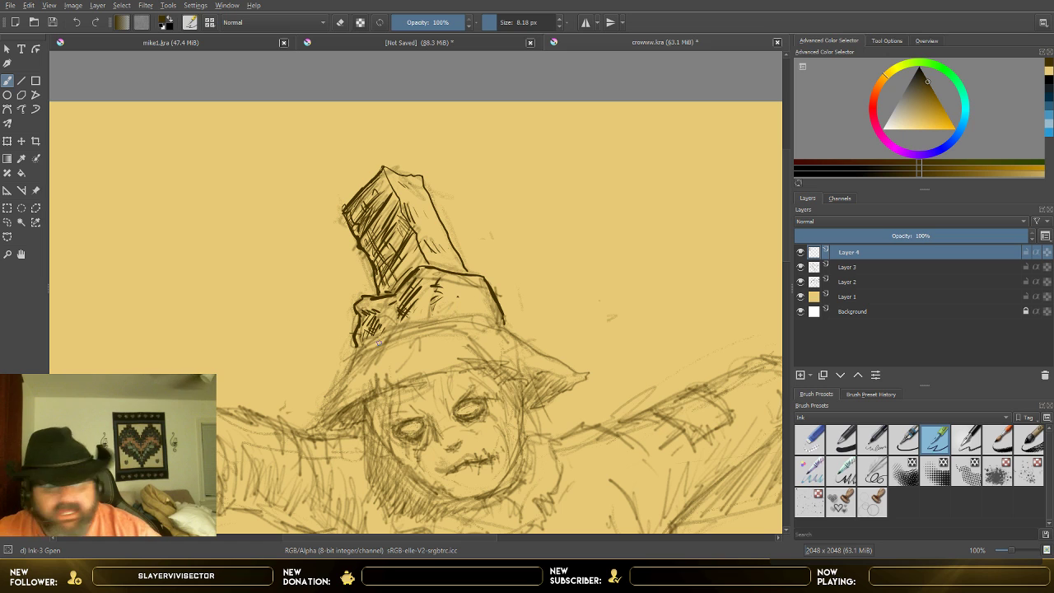
Step: Extend the crown's image-left edge, set the brush size to 6.18 px, and ink the two curved edges of the hat band
scroll(362, 328, "up", 1)
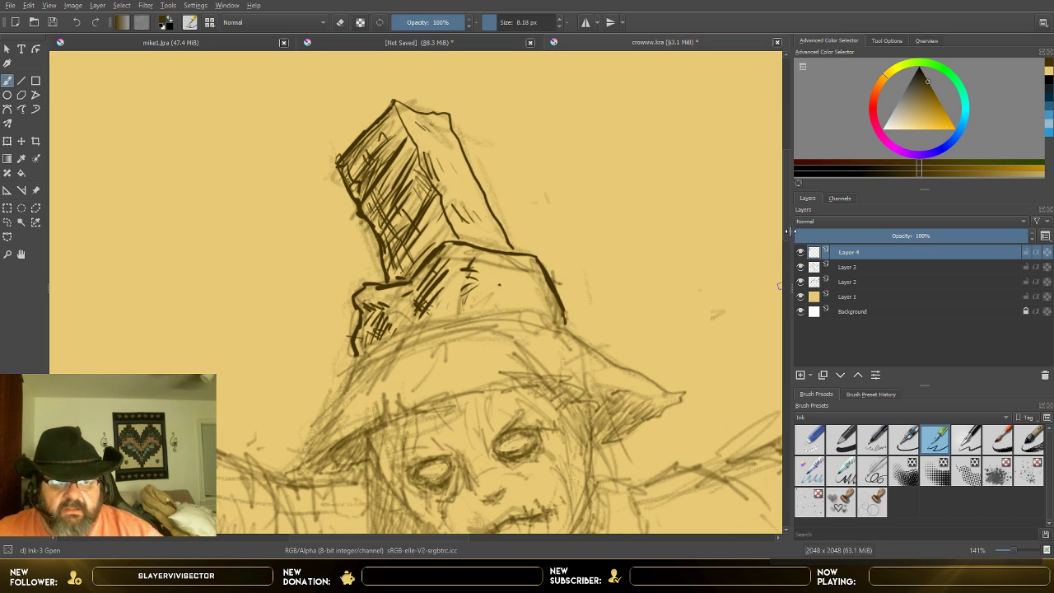
scroll(783, 259, "down", 3)
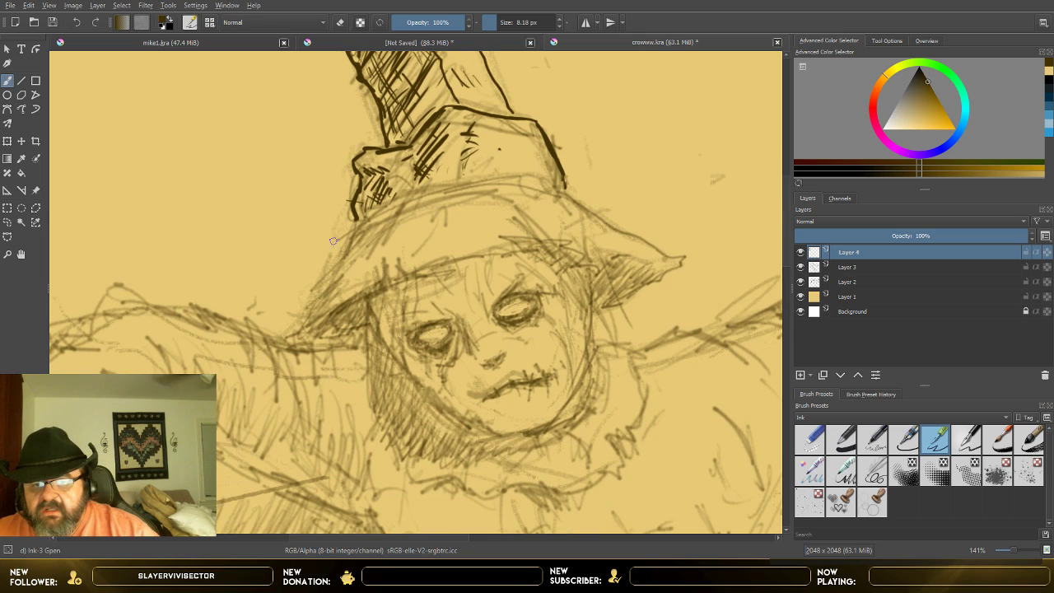
left_click_drag(358, 216, 351, 242)
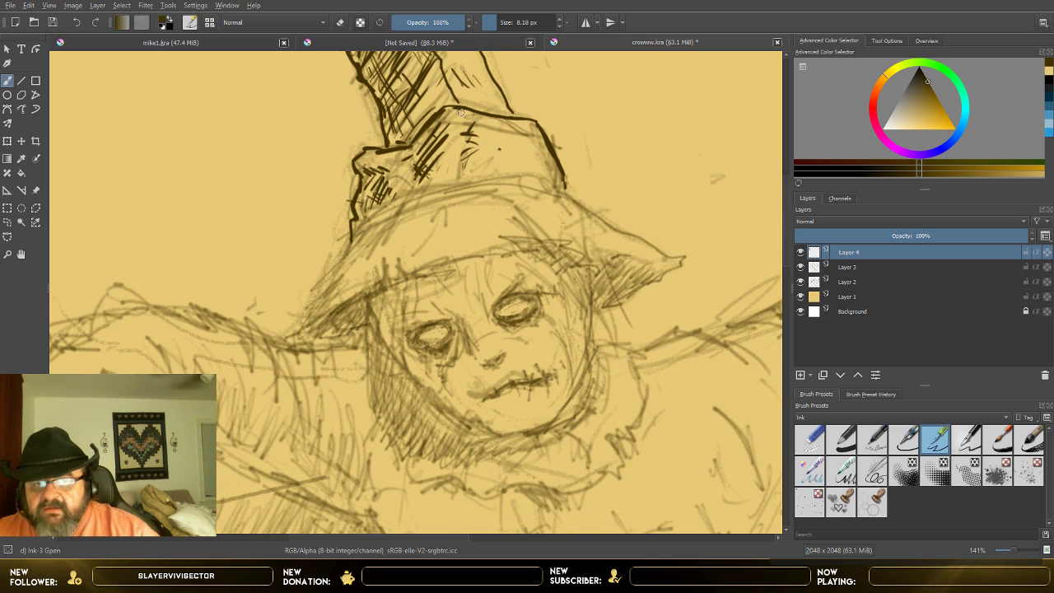
left_click(557, 26)
left_click(557, 26)
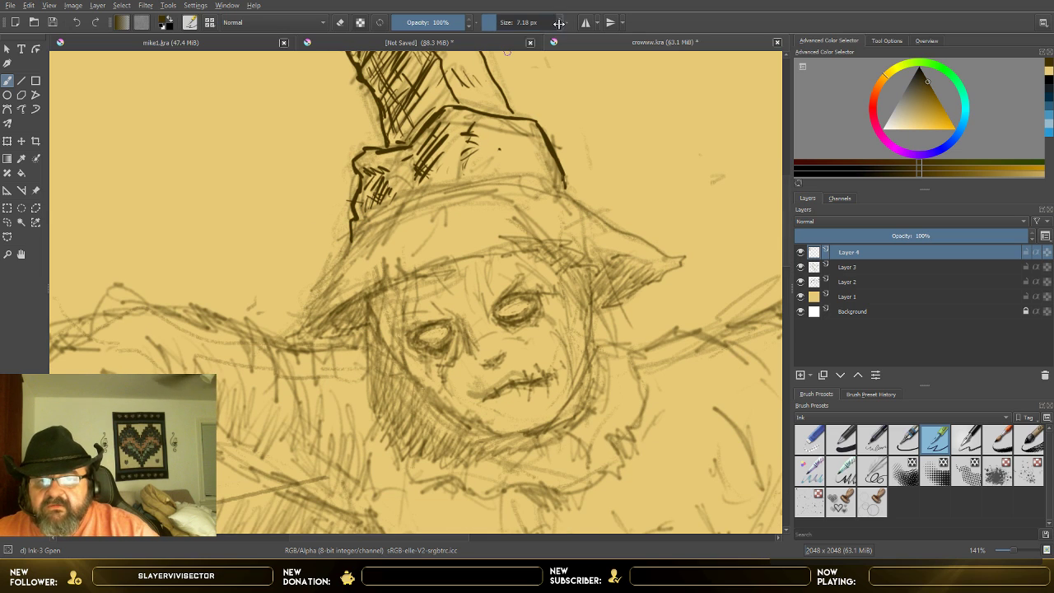
mouse_move(358, 217)
left_mouse_down()
mouse_move(444, 185)
mouse_move(546, 180)
left_mouse_up()
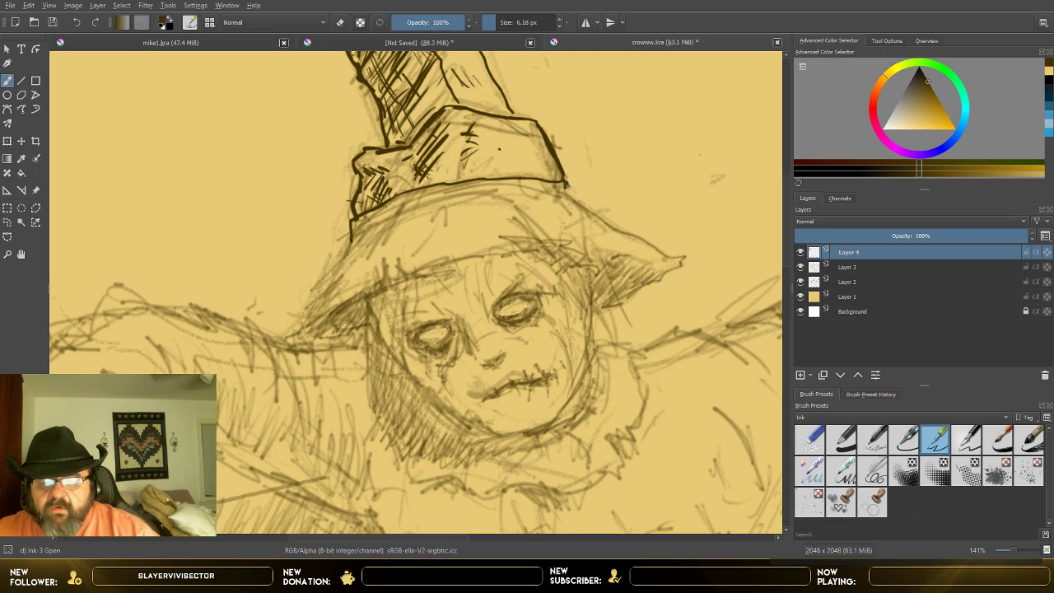
mouse_move(356, 239)
left_mouse_down()
mouse_move(387, 223)
mouse_move(357, 240)
mouse_move(463, 198)
mouse_move(569, 197)
left_mouse_up()
Step: Ink the hat brim's ragged outline from the image-left tip to the pointed image-right tip, shading beneath the image-left side
mouse_move(346, 246)
left_mouse_down()
mouse_move(296, 329)
mouse_move(344, 327)
mouse_move(328, 320)
mouse_move(378, 286)
mouse_move(383, 260)
left_mouse_up()
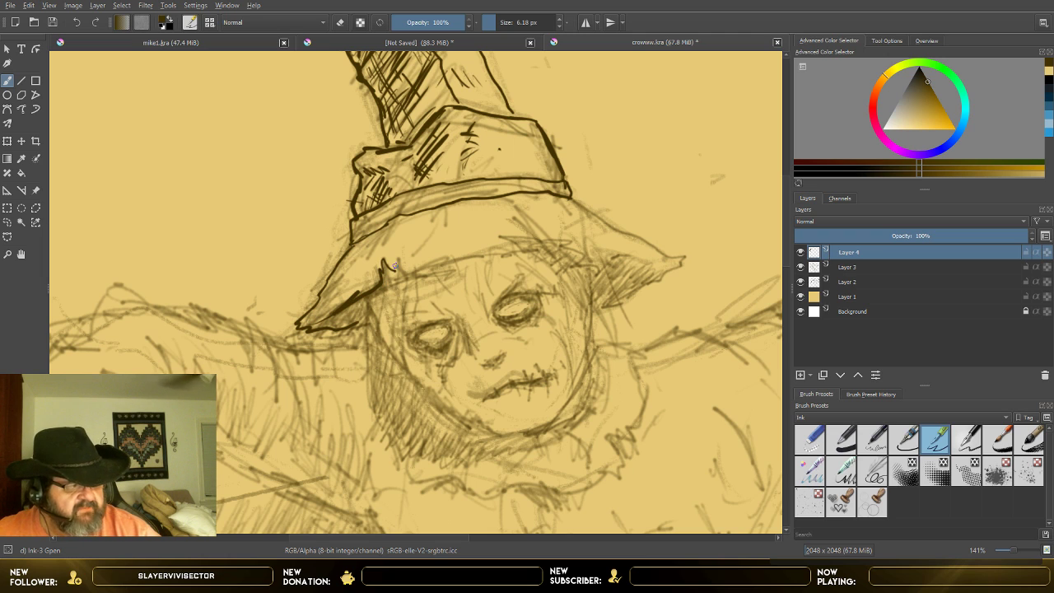
left_click_drag(338, 307, 311, 326)
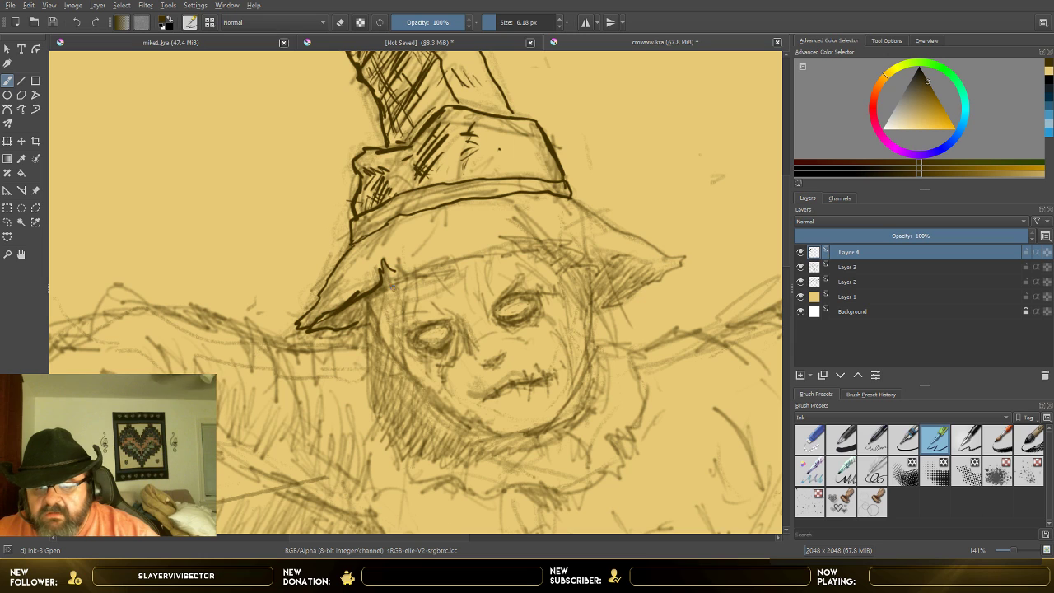
mouse_move(385, 265)
left_mouse_down()
mouse_move(422, 280)
mouse_move(432, 250)
mouse_move(442, 260)
mouse_move(562, 234)
mouse_move(593, 262)
mouse_move(664, 265)
left_mouse_up()
mouse_move(570, 198)
left_mouse_down()
mouse_move(610, 228)
mouse_move(604, 235)
mouse_move(690, 252)
mouse_move(619, 303)
left_mouse_up()
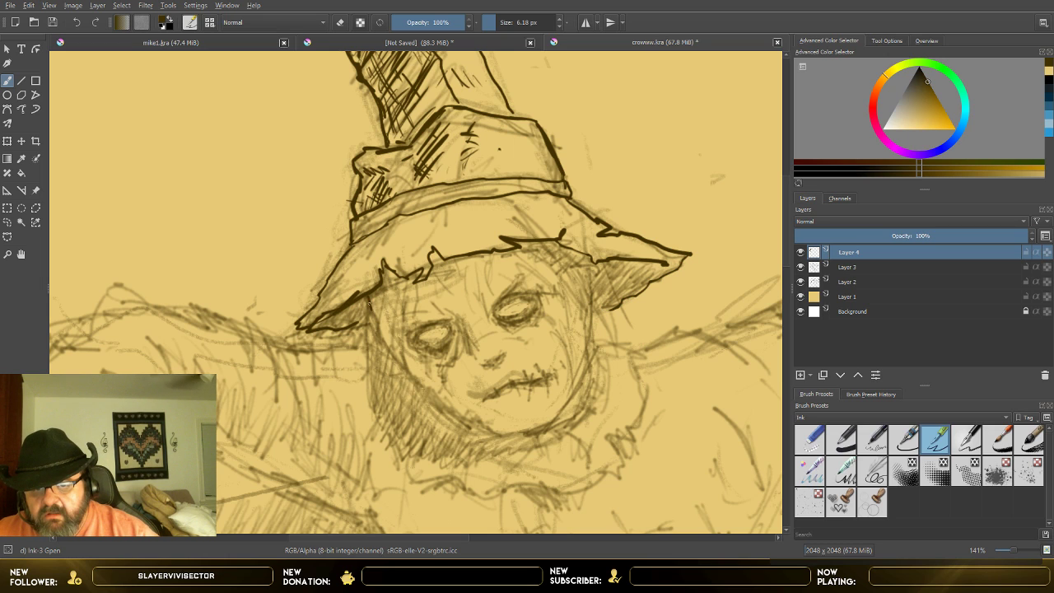
Step: Ink hair strands hanging from the brim along the face's image-left side and forehead, plus lines on the image-right brim's underside
mouse_move(377, 290)
left_mouse_down()
mouse_move(362, 359)
mouse_move(397, 279)
mouse_move(374, 322)
left_mouse_up()
mouse_move(401, 280)
left_mouse_down()
mouse_move(391, 379)
mouse_move(409, 294)
mouse_move(411, 306)
left_mouse_up()
mouse_move(415, 278)
left_mouse_down()
mouse_move(417, 306)
mouse_move(436, 283)
left_mouse_up()
left_click_drag(439, 267, 436, 283)
mouse_move(439, 249)
left_mouse_down()
mouse_move(467, 301)
mouse_move(459, 290)
mouse_move(483, 283)
mouse_move(486, 255)
mouse_move(527, 265)
mouse_move(563, 293)
left_mouse_up()
left_click_drag(522, 241, 620, 304)
left_click_drag(609, 264, 616, 308)
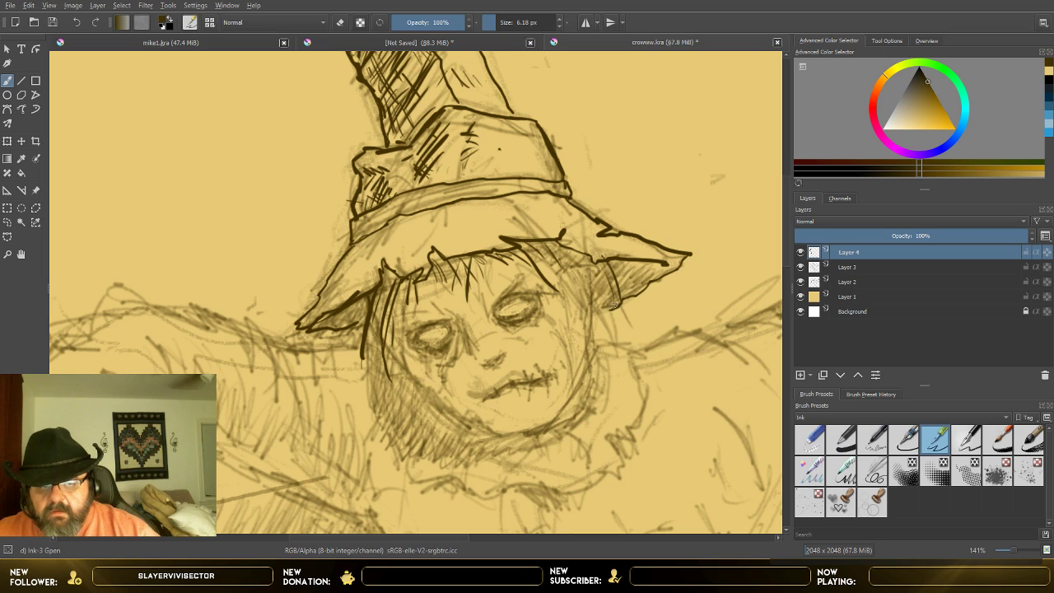
Step: Ink long hair strands down the face's image-right side below the brim
mouse_move(536, 252)
left_mouse_down()
mouse_move(602, 318)
mouse_move(599, 303)
left_mouse_up()
left_click_drag(598, 299, 607, 336)
left_click_drag(578, 246, 605, 289)
left_click_drag(590, 310, 594, 321)
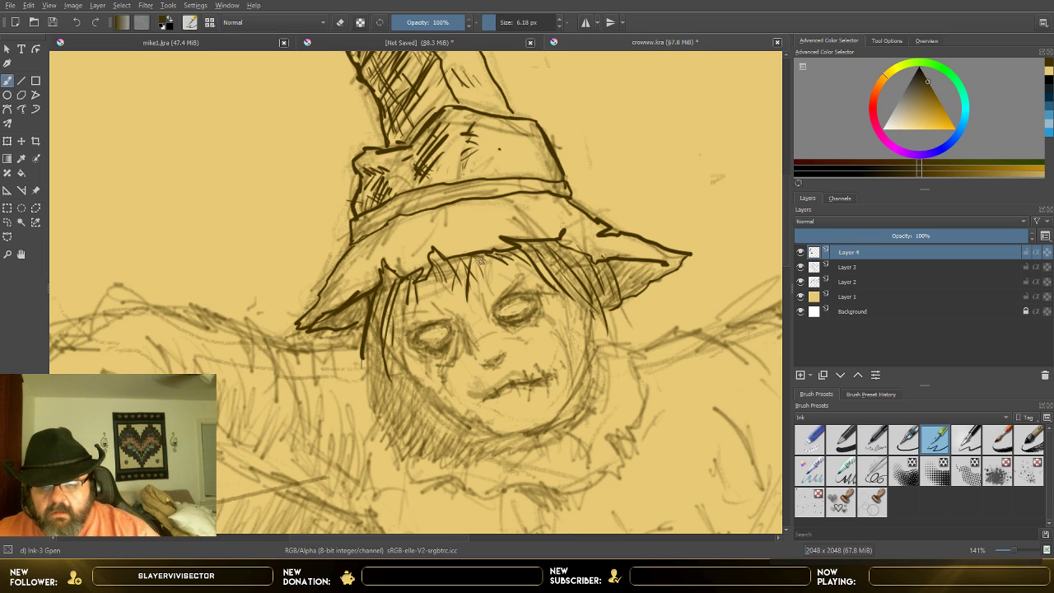
Step: Add finer fringe strands across the forehead and touch up the hatching under the brim's image-left tip
left_click_drag(505, 252, 527, 280)
left_click_drag(529, 246, 533, 288)
left_click_drag(544, 245, 556, 273)
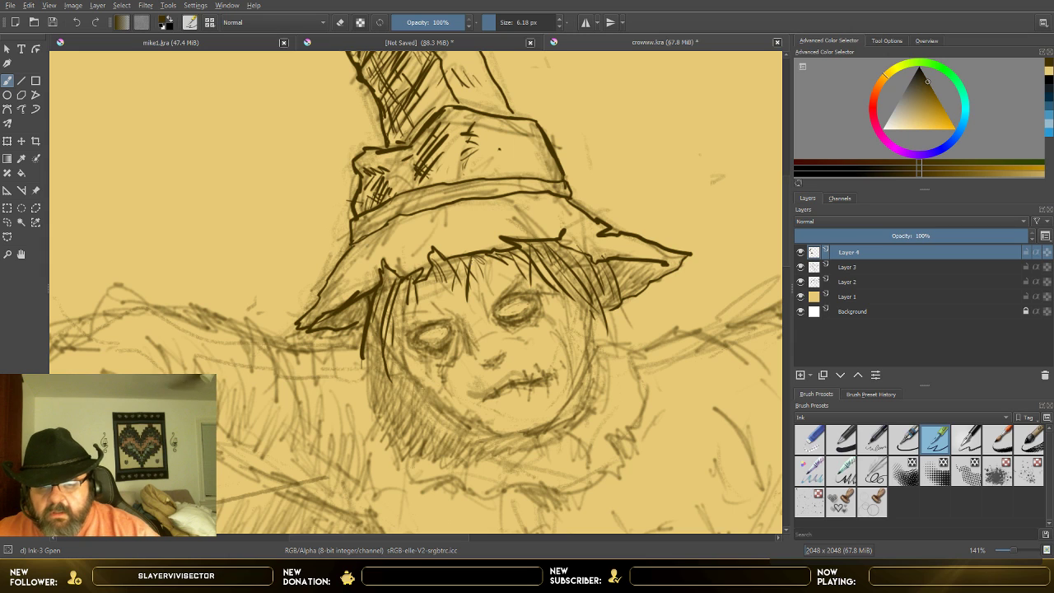
left_click_drag(470, 258, 481, 281)
left_click_drag(475, 271, 482, 304)
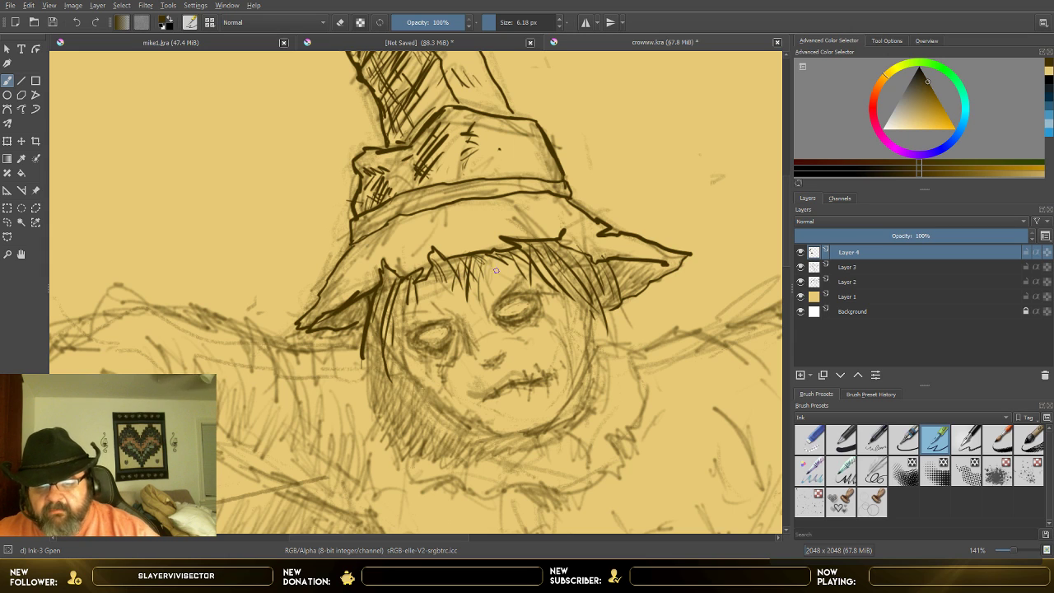
left_click_drag(332, 313, 315, 325)
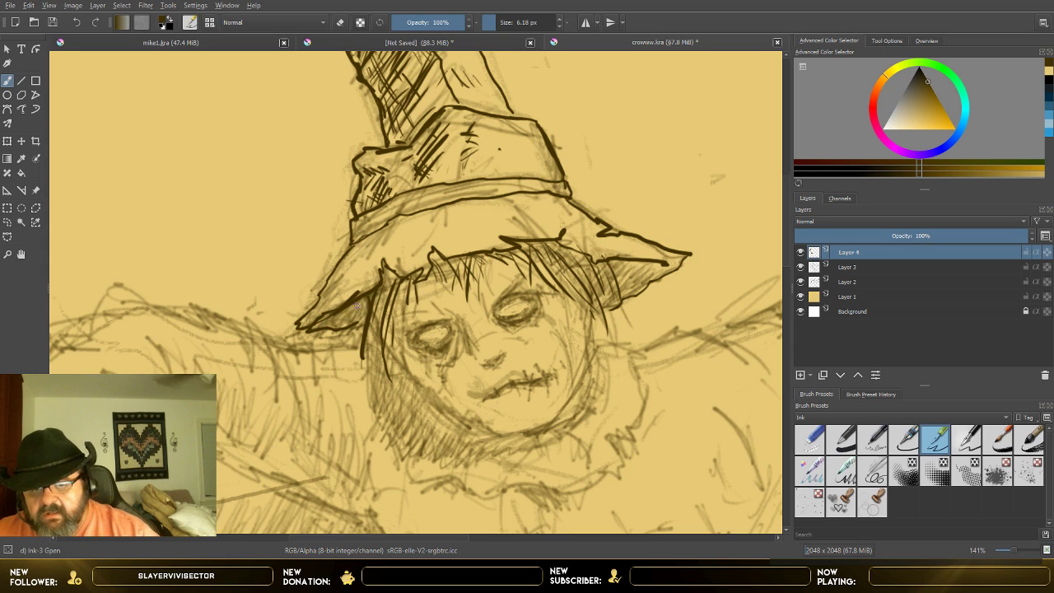
Step: Fill the shadow beneath the hat brim's image-left tip with solid ink and touch up the fringe's image-right side
left_click_drag(369, 301, 357, 325)
mouse_move(364, 302)
left_mouse_down()
mouse_move(354, 321)
mouse_move(313, 331)
mouse_move(360, 319)
left_mouse_up()
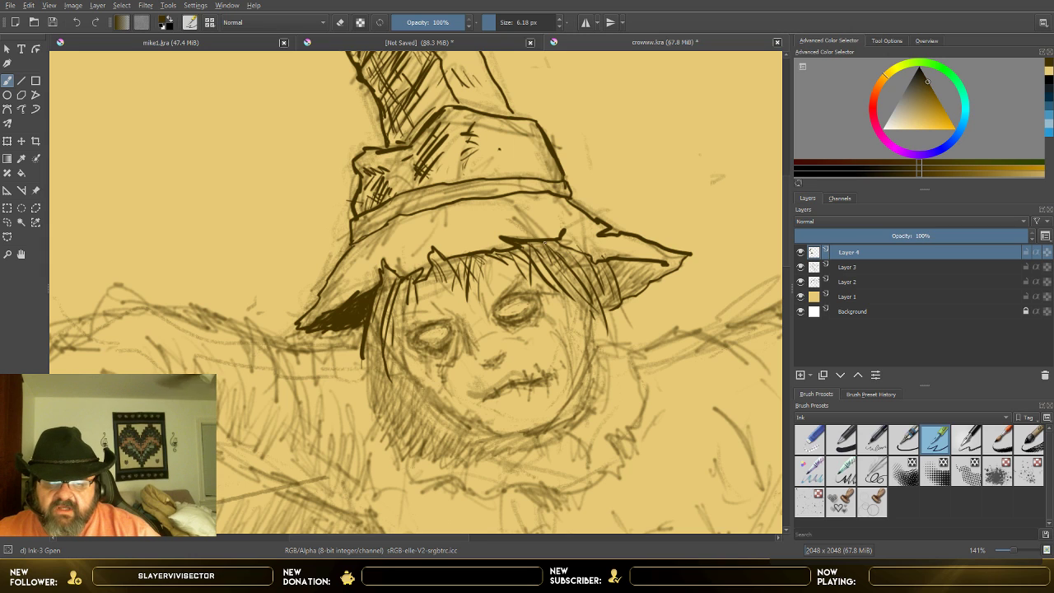
left_click_drag(544, 243, 567, 247)
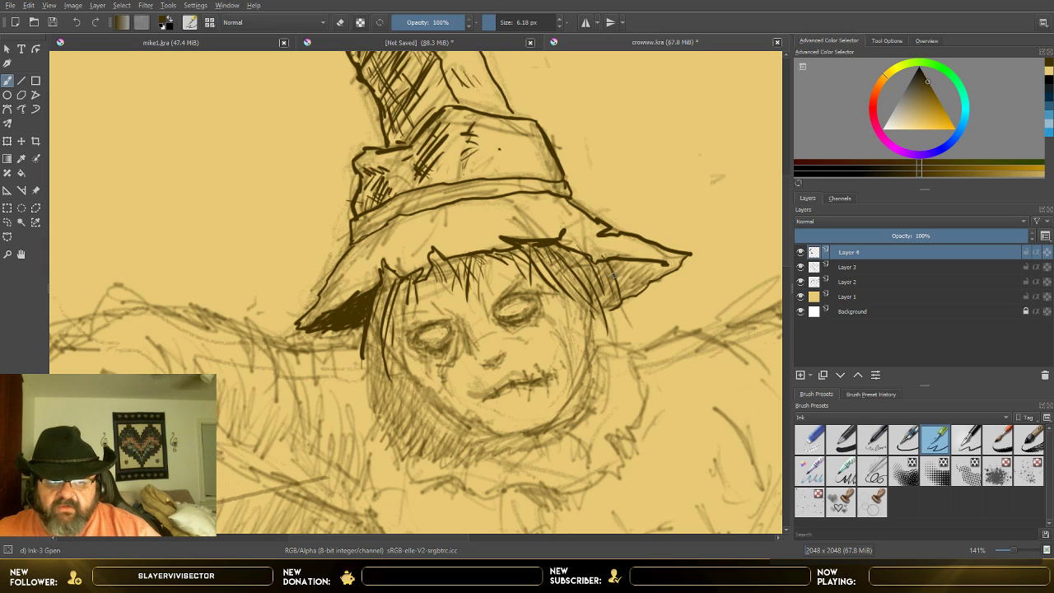
Step: Hatch the hair beside the face and fill the brim's image-right underside with solid ink, enlarging the brush to 15.28 px
left_click_drag(595, 275, 602, 300)
left_click_drag(597, 274, 602, 303)
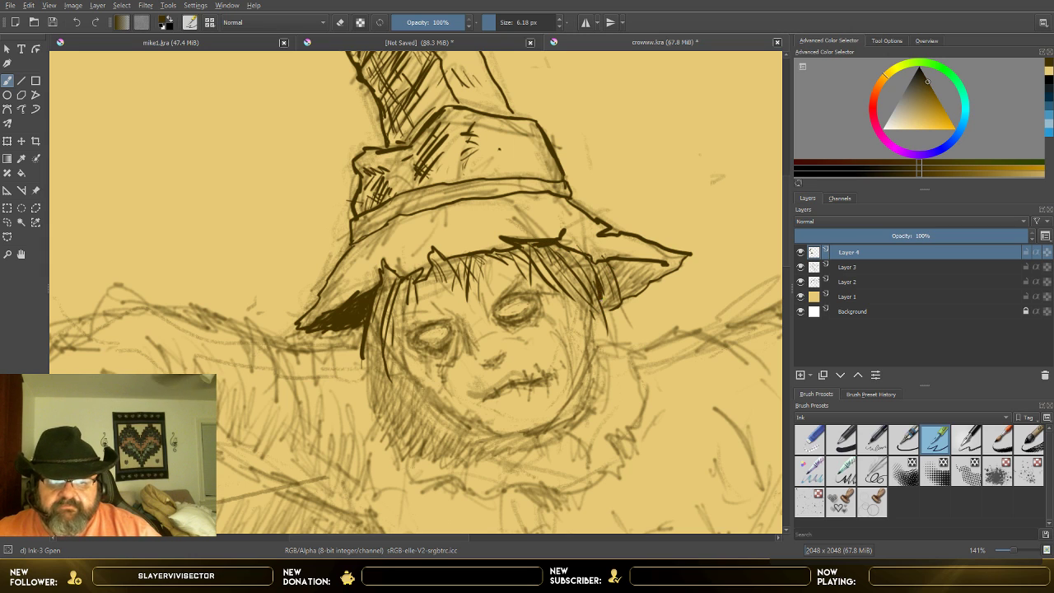
left_click_drag(624, 263, 617, 285)
left_click_drag(624, 267, 614, 279)
left_click_drag(622, 271, 616, 289)
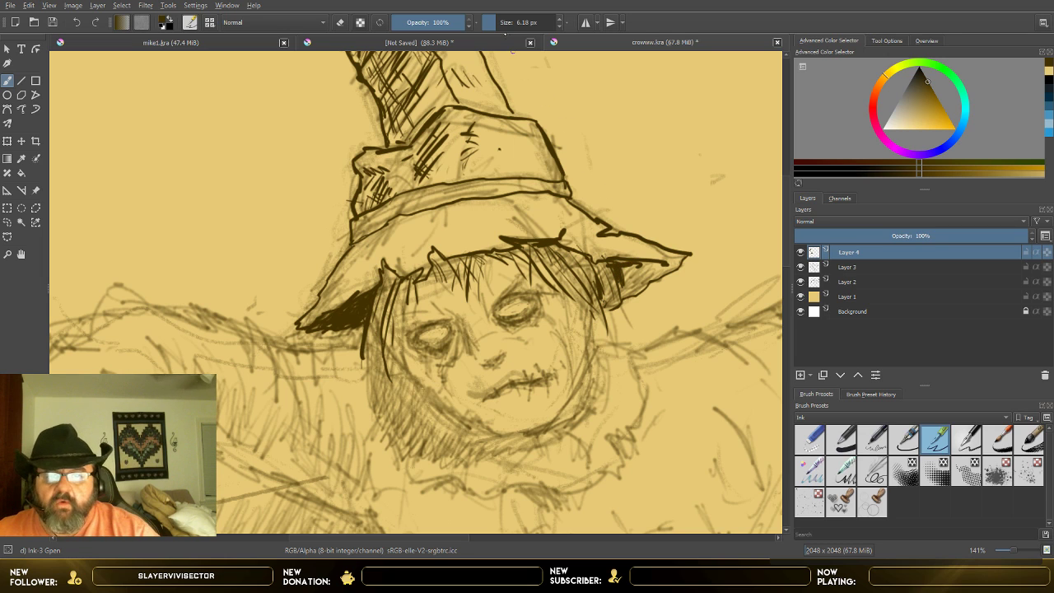
left_click(498, 23)
mouse_move(638, 270)
left_mouse_down()
mouse_move(617, 267)
mouse_move(652, 277)
mouse_move(628, 287)
left_mouse_up()
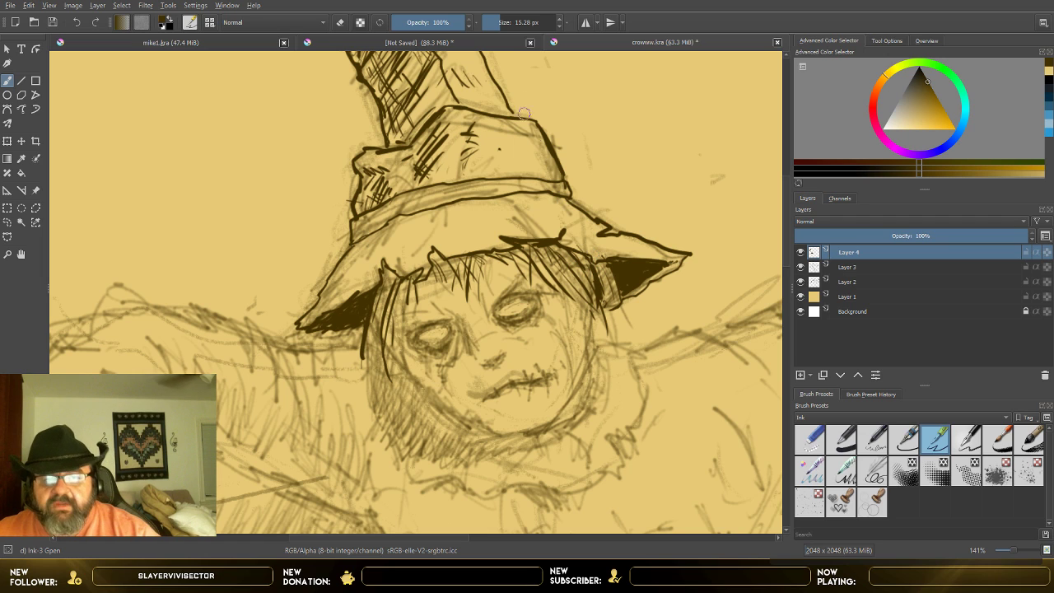
Step: Reduce the brush to 8.28 px and thicken the ragged brim edge and hair strands on the face's image-left side and forehead
left_click(559, 26)
left_click(559, 26)
left_click(559, 27)
left_click(559, 28)
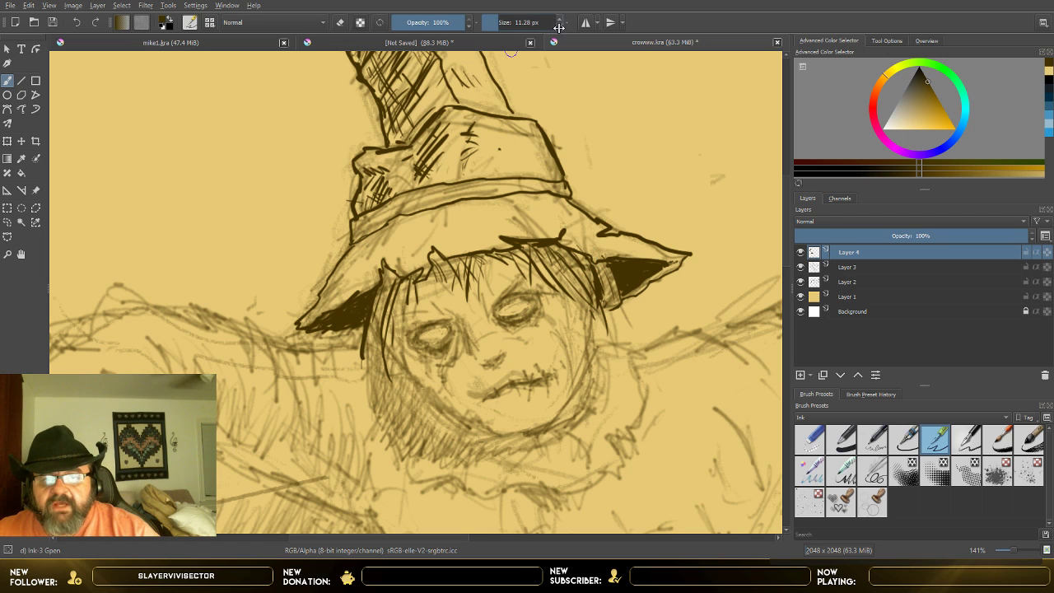
left_click(559, 27)
left_click(559, 27)
left_click(559, 27)
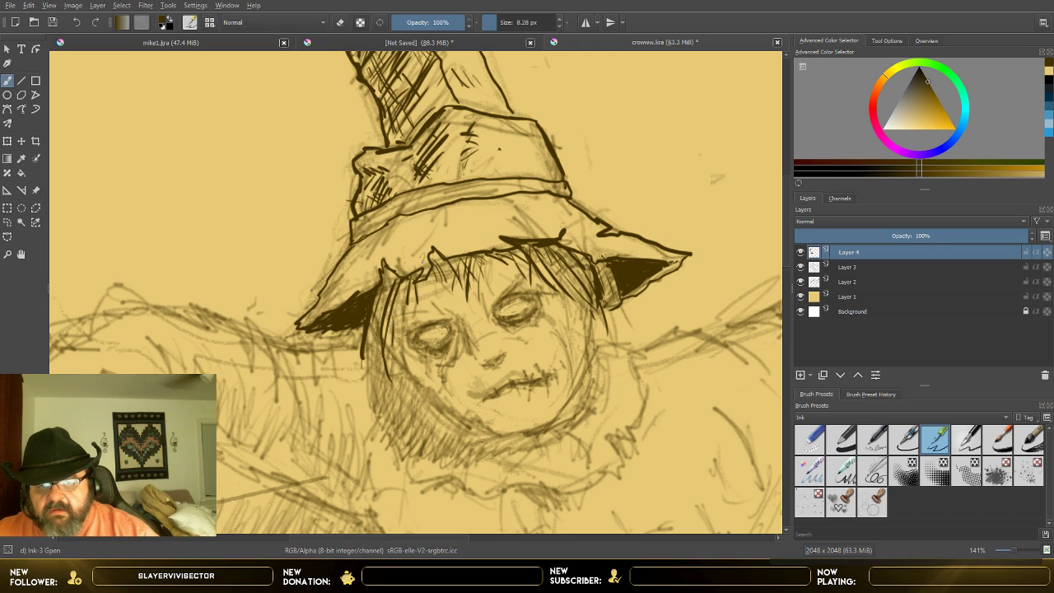
mouse_move(434, 250)
left_mouse_down()
mouse_move(440, 279)
mouse_move(395, 280)
mouse_move(377, 331)
left_mouse_up()
left_click_drag(392, 265, 376, 362)
mouse_move(441, 268)
left_mouse_down()
mouse_move(438, 286)
mouse_move(457, 282)
left_mouse_up()
mouse_move(467, 258)
left_mouse_down()
mouse_move(469, 277)
mouse_move(449, 274)
mouse_move(447, 286)
mouse_move(460, 288)
mouse_move(469, 260)
left_mouse_up()
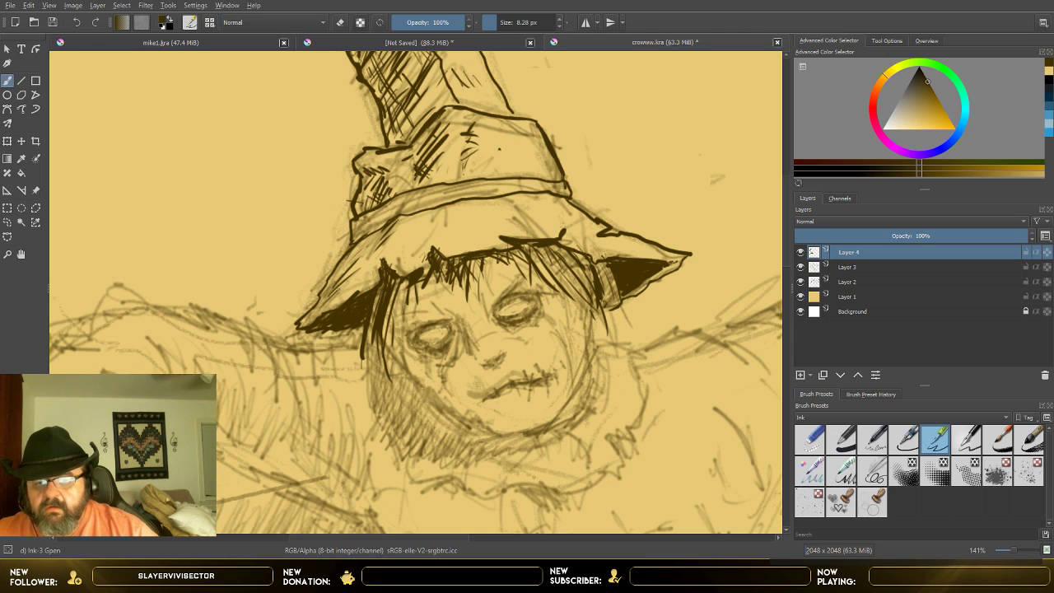
Step: Add crease lines and a hatched worn patch to the brim's upper surface, plus braided marks along the hat band
left_click_drag(431, 225, 418, 247)
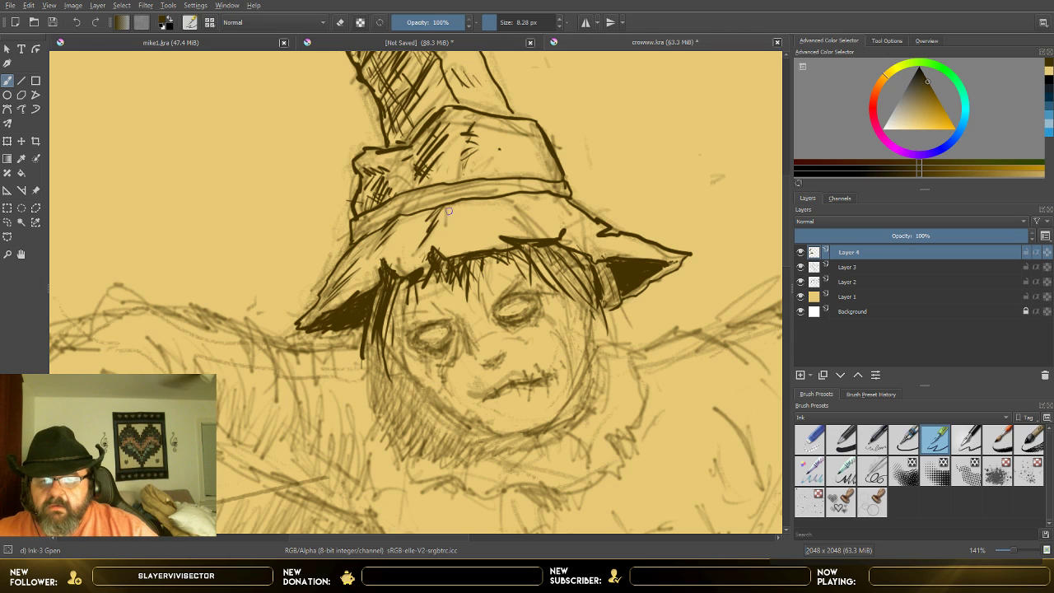
left_click_drag(451, 209, 447, 216)
mouse_move(522, 193)
left_mouse_down()
mouse_move(496, 203)
mouse_move(529, 214)
mouse_move(529, 231)
left_mouse_up()
mouse_move(540, 221)
left_mouse_down()
mouse_move(525, 231)
mouse_move(505, 217)
left_mouse_up()
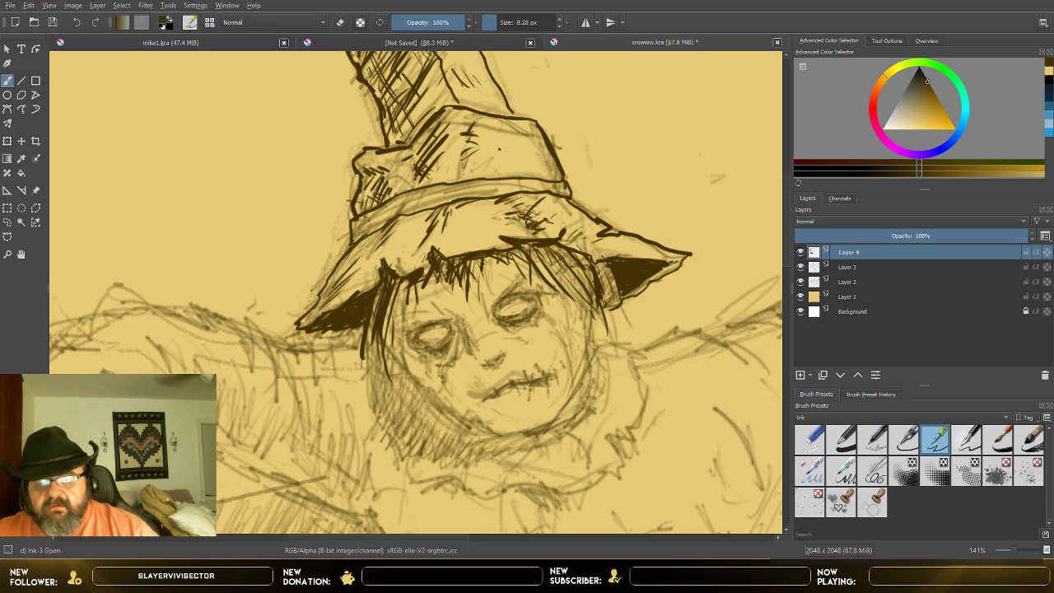
left_click_drag(406, 219, 429, 215)
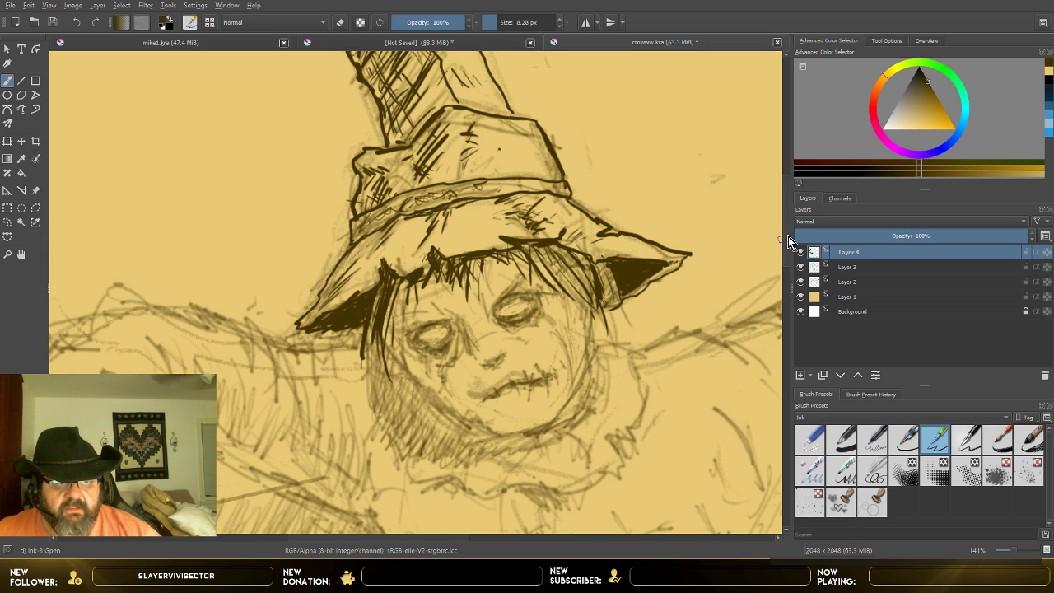
Step: Set the brush to 6.28 px and ink the image-left eye with a heavy dark rim and lashes of shadow below
scroll(787, 247, "down", 3)
left_click_drag(785, 264, 787, 250)
scroll(701, 256, "up", 1)
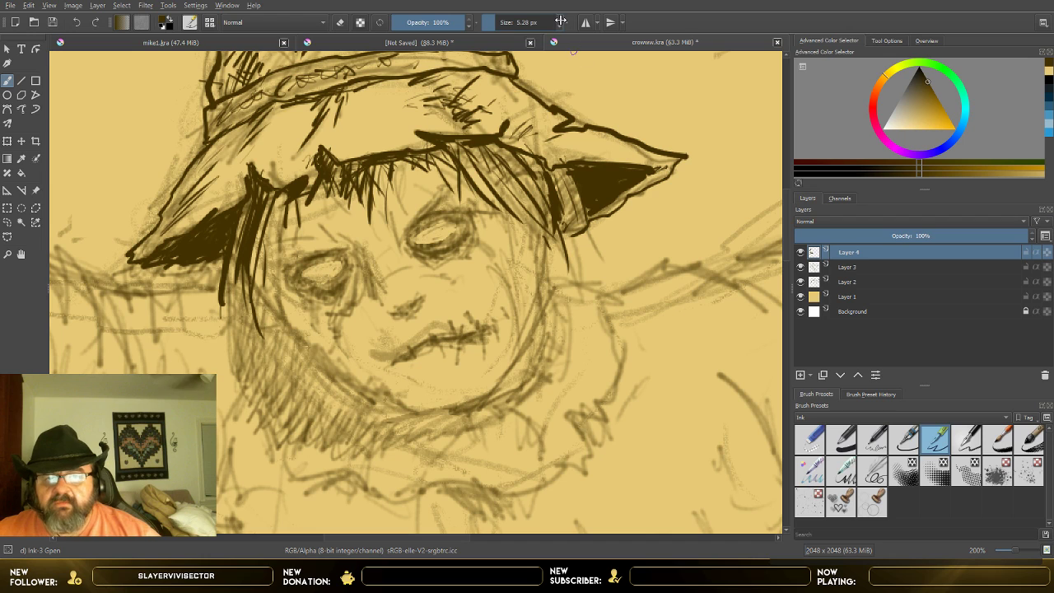
left_click(560, 19)
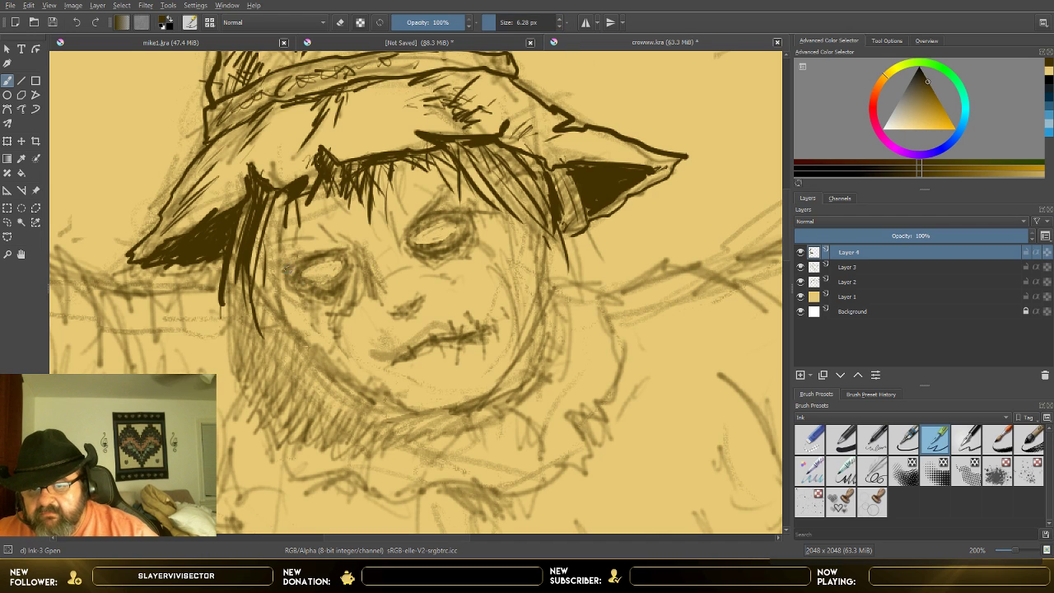
mouse_move(283, 270)
left_mouse_down()
mouse_move(336, 251)
mouse_move(275, 262)
left_mouse_up()
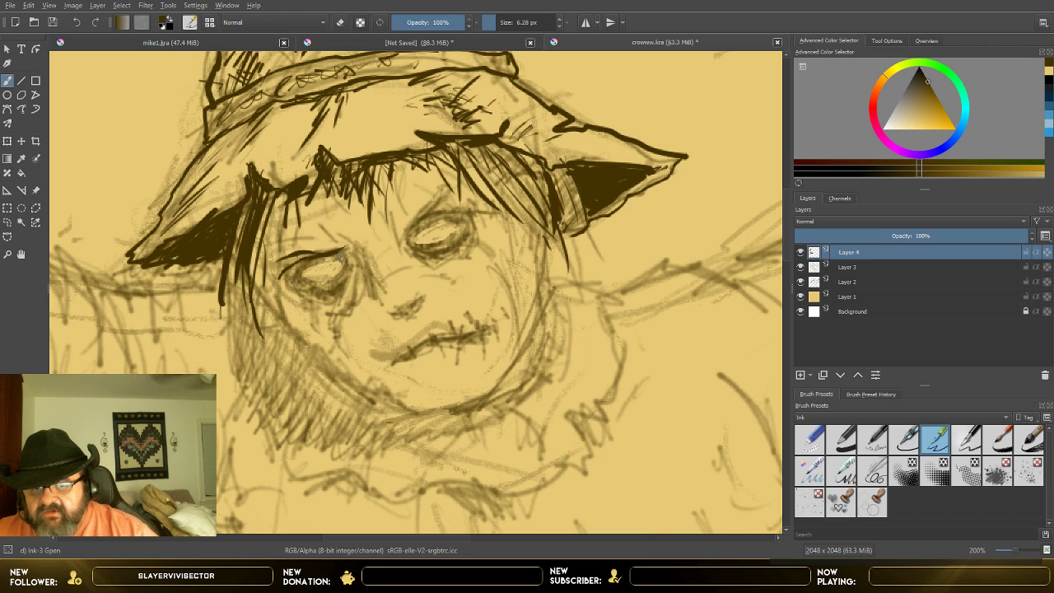
mouse_move(348, 250)
left_mouse_down()
mouse_move(294, 289)
mouse_move(348, 267)
mouse_move(331, 284)
mouse_move(309, 286)
mouse_move(328, 258)
mouse_move(351, 262)
mouse_move(345, 250)
mouse_move(351, 262)
mouse_move(323, 329)
left_mouse_up()
mouse_move(338, 286)
left_mouse_down()
mouse_move(318, 309)
mouse_move(322, 289)
mouse_move(296, 295)
mouse_move(304, 285)
mouse_move(298, 311)
left_mouse_up()
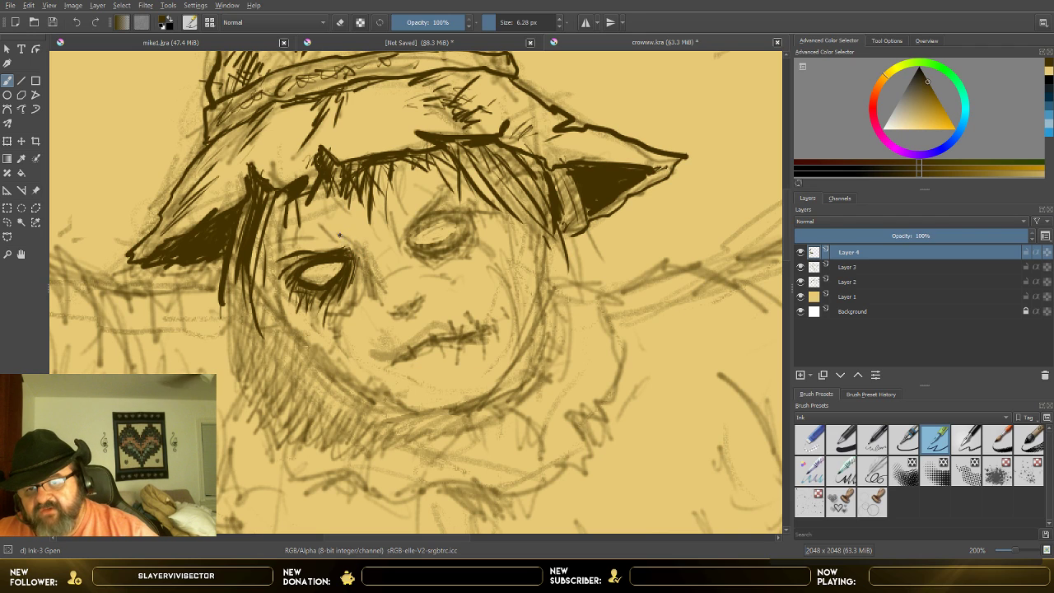
Step: Hatch the socket around the image-left eye and ink the brow line and frown marks above it
mouse_move(338, 235)
left_mouse_down()
mouse_move(365, 255)
mouse_move(362, 281)
left_mouse_up()
mouse_move(368, 265)
left_mouse_down()
mouse_move(373, 298)
mouse_move(353, 295)
mouse_move(339, 318)
left_mouse_up()
left_click_drag(304, 254, 285, 264)
left_click_drag(290, 257, 272, 277)
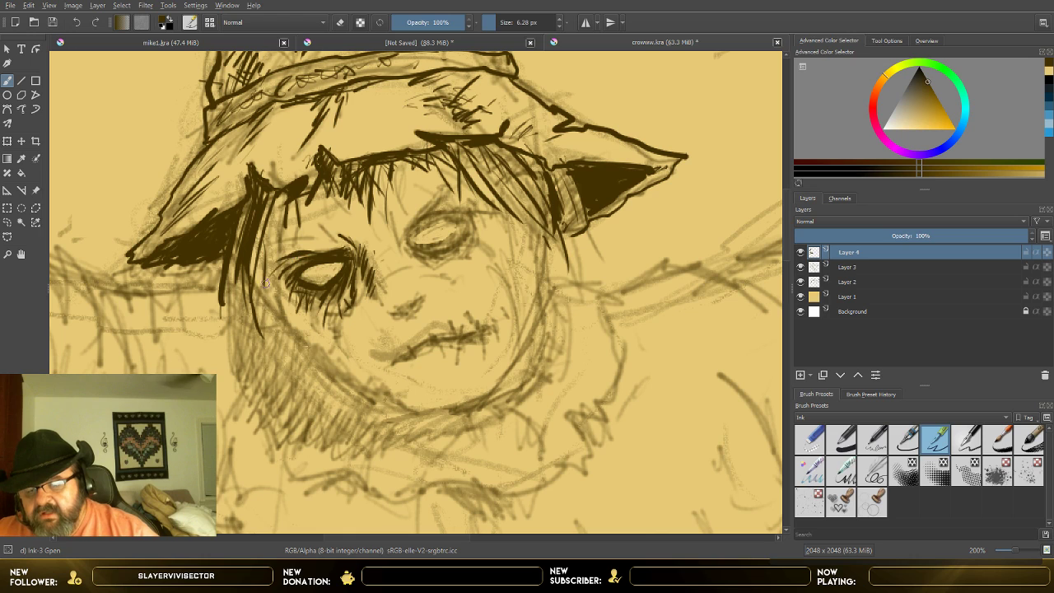
left_click_drag(319, 235, 276, 255)
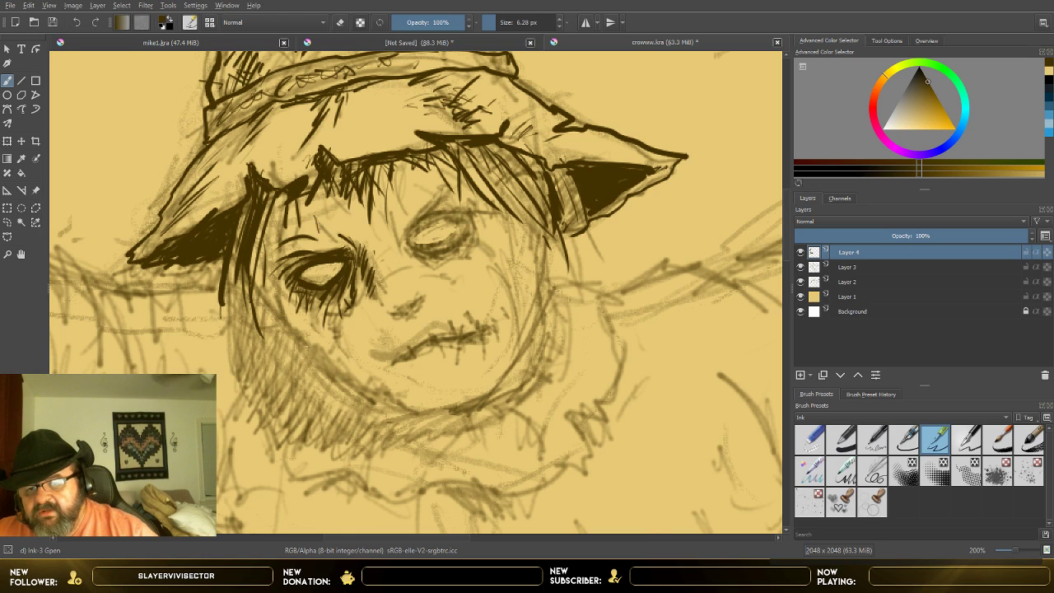
left_click_drag(320, 215, 327, 237)
left_click_drag(325, 221, 338, 240)
Step: Ink the face outline from the image-left temple around the cheek and chin up to the image-right hairline
left_click_drag(251, 246, 273, 307)
left_click_drag(262, 273, 275, 307)
mouse_move(287, 290)
left_mouse_down()
mouse_move(277, 318)
mouse_move(387, 400)
mouse_move(428, 415)
mouse_move(506, 381)
mouse_move(543, 297)
left_mouse_up()
left_click_drag(513, 225, 545, 276)
left_click_drag(546, 225, 538, 320)
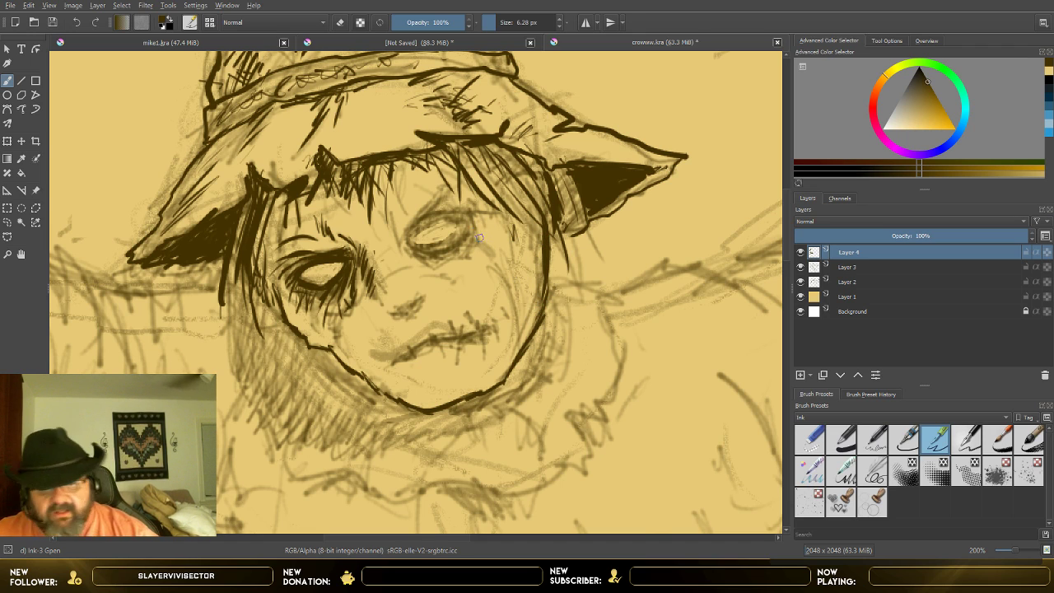
Step: Ink ragged wrinkles beneath the image-left eye down to the cheek and a short crease across the nose bridge
left_click_drag(335, 311, 323, 319)
mouse_move(344, 311)
left_mouse_down()
mouse_move(327, 325)
mouse_move(334, 339)
left_mouse_up()
left_click_drag(342, 335, 353, 350)
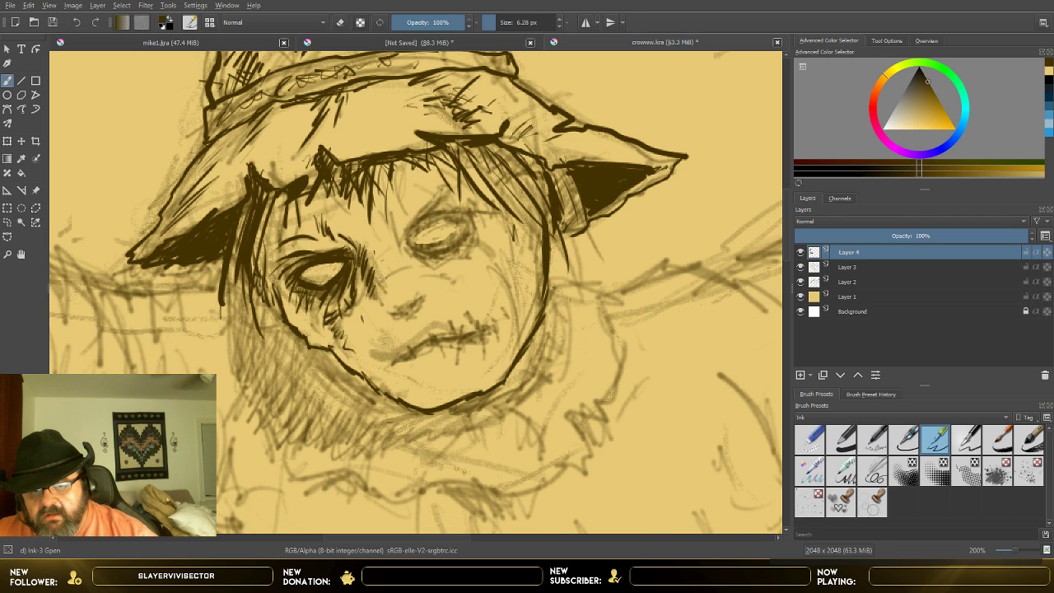
mouse_move(379, 288)
left_mouse_down()
mouse_move(408, 267)
mouse_move(376, 273)
left_mouse_up()
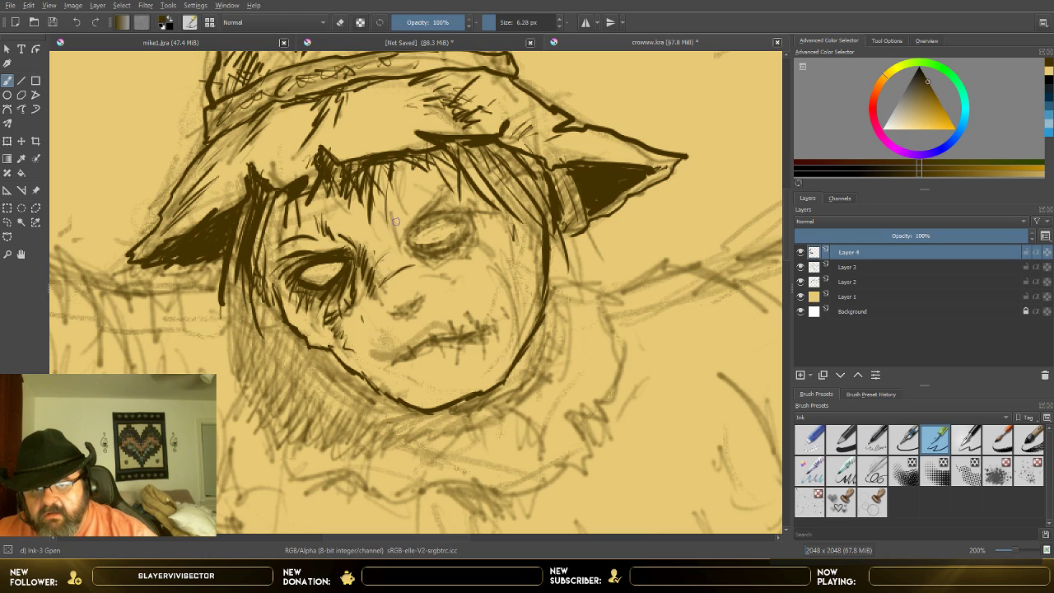
Step: Ink the image-right eye with its angled brow, dark rim and shadowed lower socket, plus a frown line beside it
left_click_drag(390, 212, 394, 242)
mouse_move(420, 205)
left_mouse_down()
mouse_move(402, 240)
mouse_move(432, 196)
left_mouse_up()
left_click_drag(413, 225, 453, 192)
mouse_move(405, 244)
left_mouse_down()
mouse_move(458, 202)
mouse_move(492, 204)
left_mouse_up()
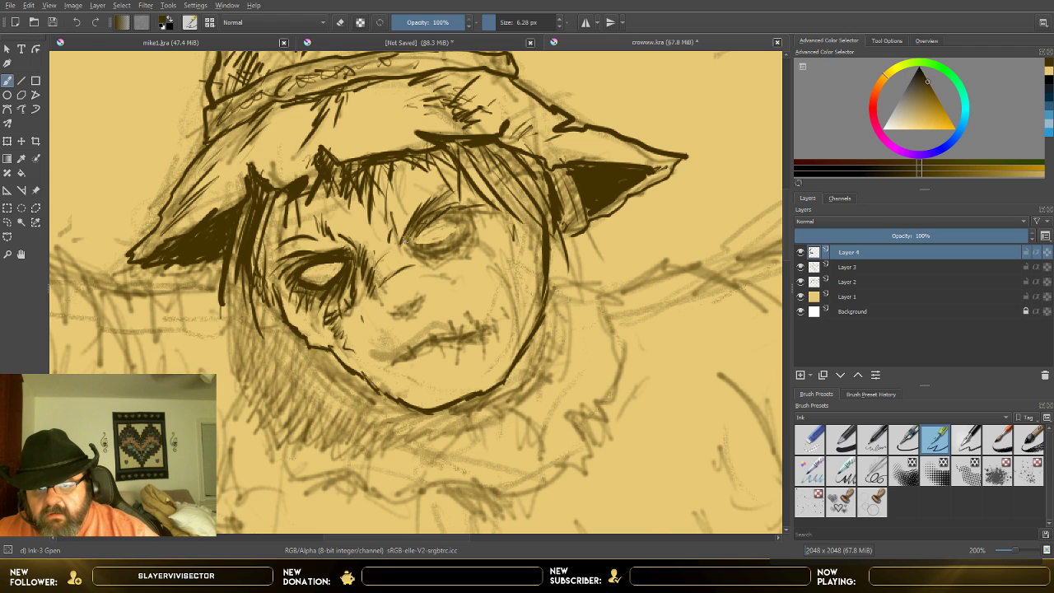
mouse_move(405, 241)
left_mouse_down()
mouse_move(466, 220)
mouse_move(447, 239)
mouse_move(408, 243)
mouse_move(446, 253)
mouse_move(461, 245)
mouse_move(416, 233)
mouse_move(456, 209)
mouse_move(433, 256)
mouse_move(439, 267)
mouse_move(419, 261)
mouse_move(458, 279)
mouse_move(450, 261)
left_mouse_up()
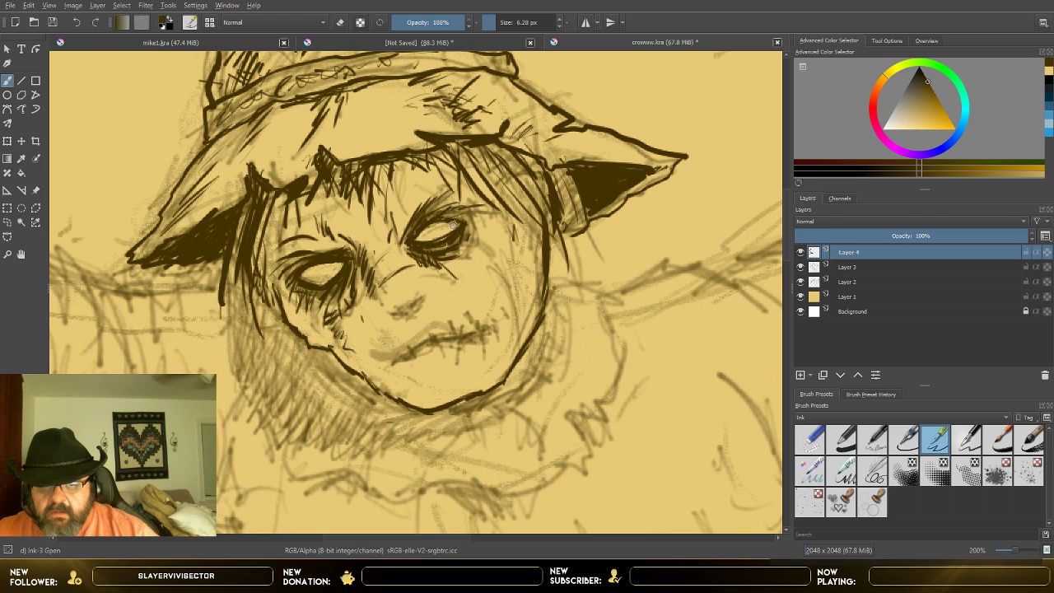
mouse_move(457, 220)
left_mouse_down()
mouse_move(437, 220)
mouse_move(468, 222)
left_mouse_up()
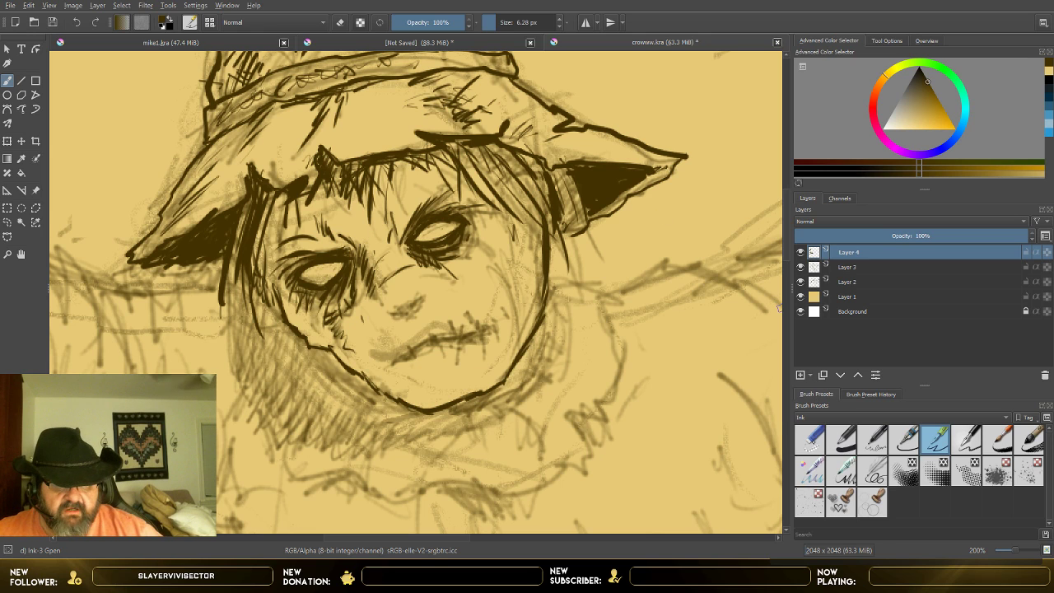
left_click(810, 438)
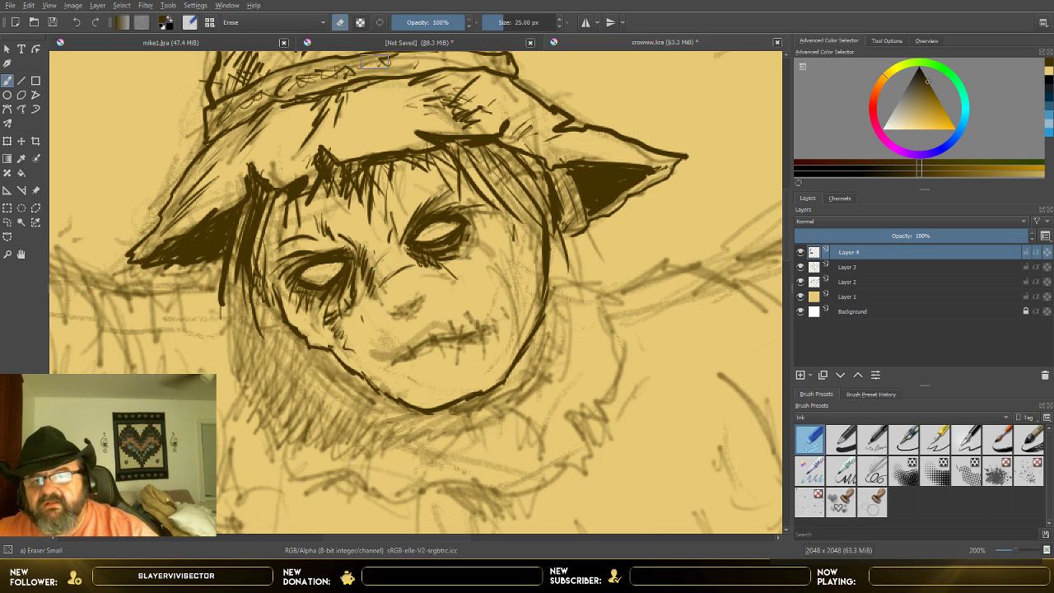
left_click_drag(255, 56, 234, 55)
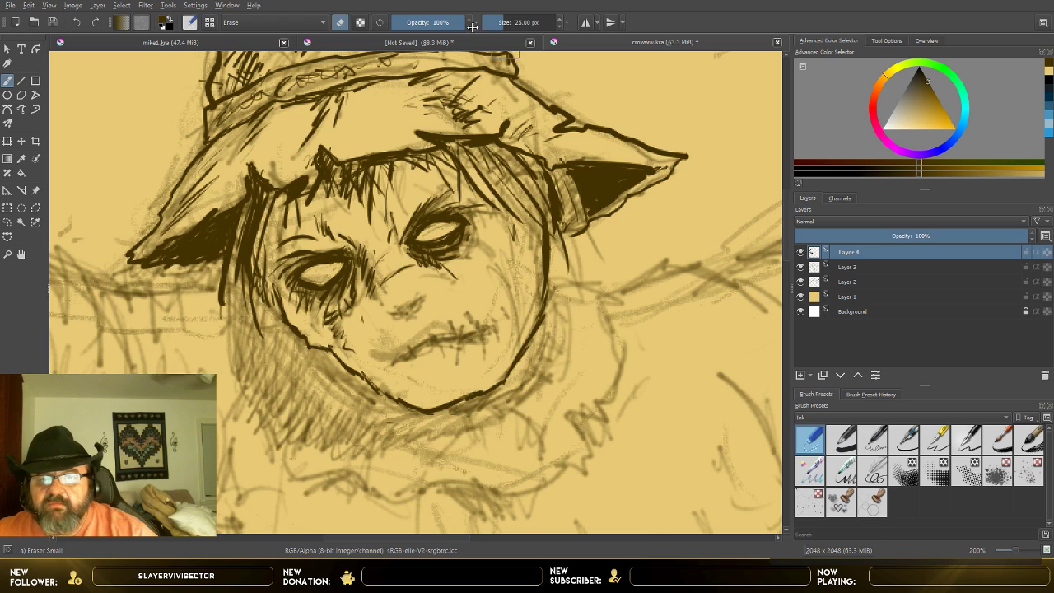
left_click(489, 23)
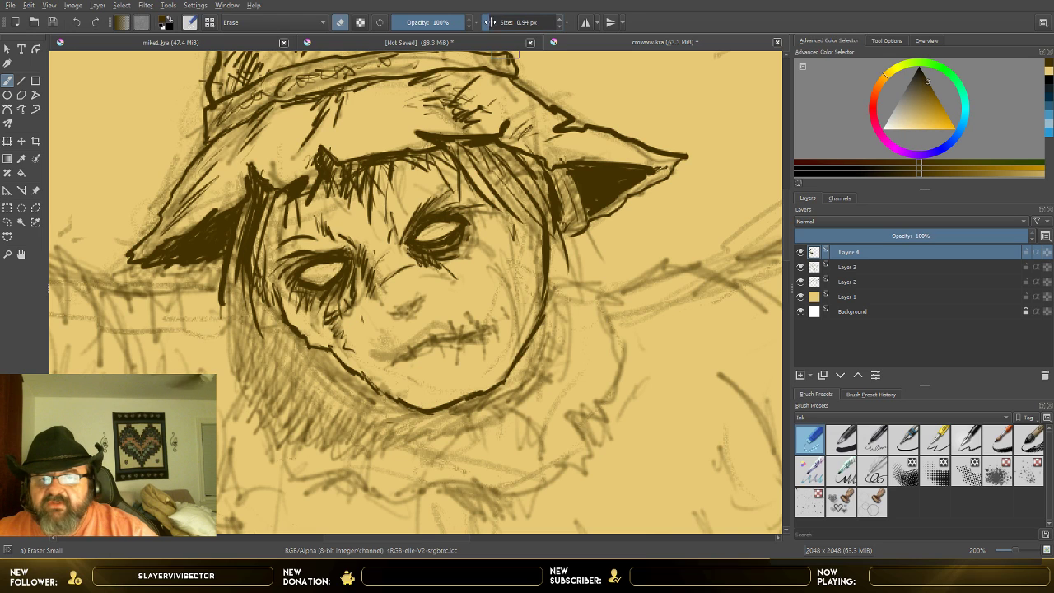
left_click(486, 23)
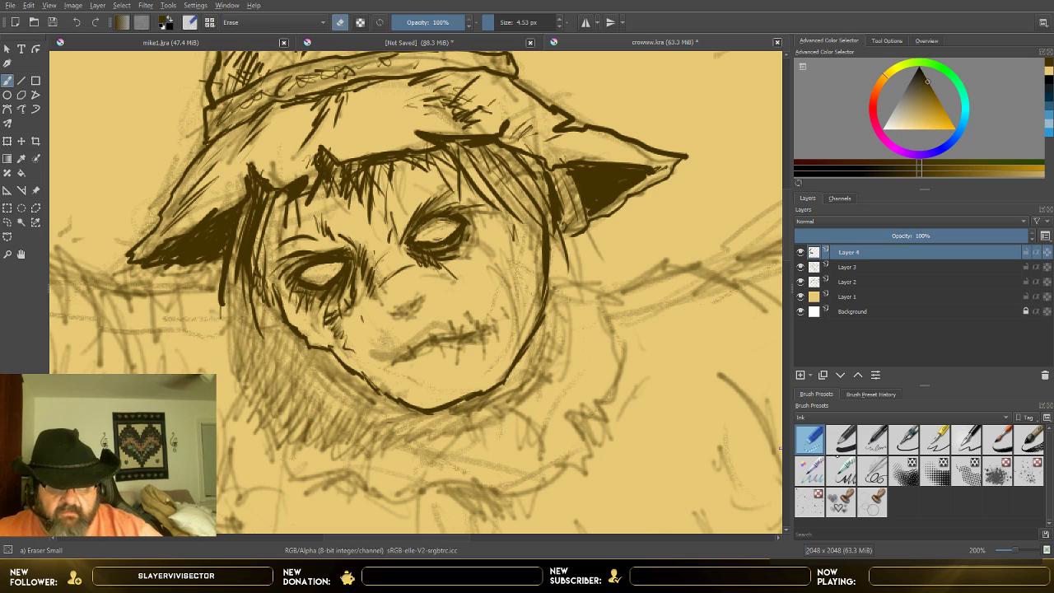
Step: Switch back to the Ink-3 Gpen at 5 px, refine the image-left eye, and ink the nose and nearby cheek marks
key("slash")
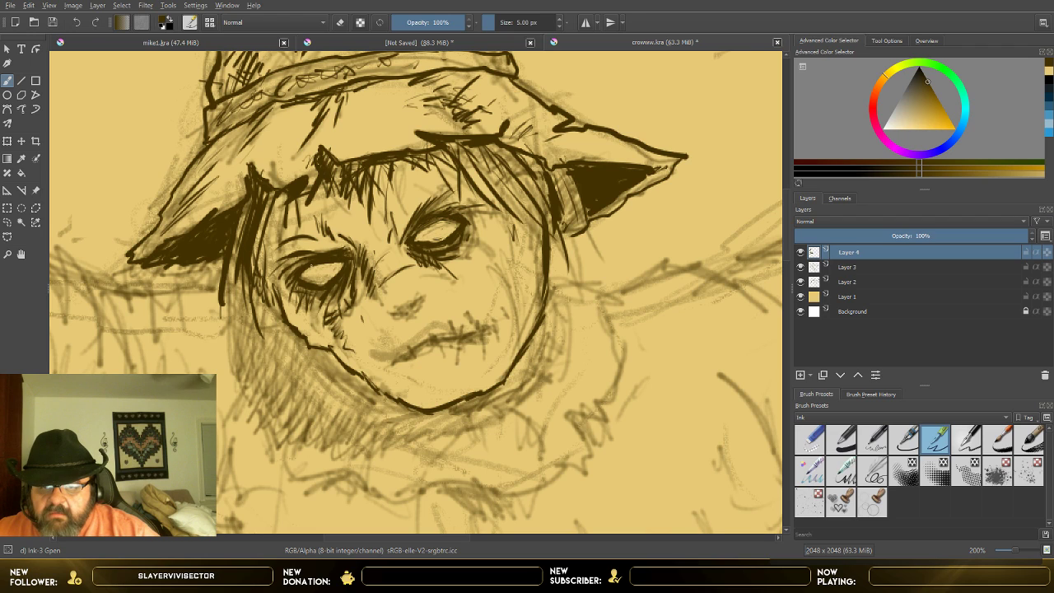
mouse_move(304, 270)
left_mouse_down()
mouse_move(299, 283)
mouse_move(328, 259)
left_mouse_up()
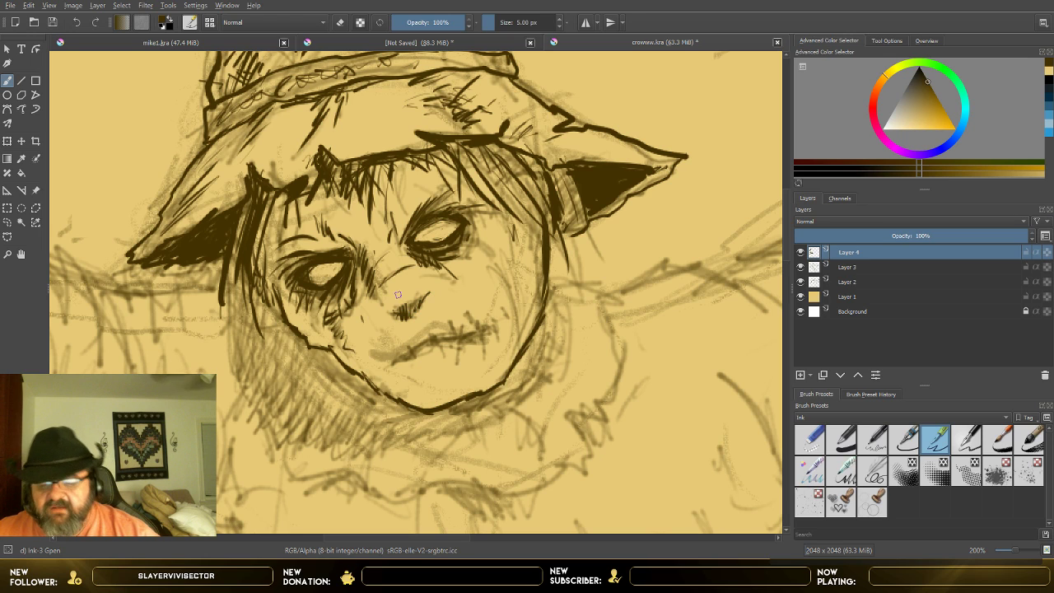
mouse_move(371, 256)
left_mouse_down()
mouse_move(384, 294)
mouse_move(407, 308)
mouse_move(416, 298)
left_mouse_up()
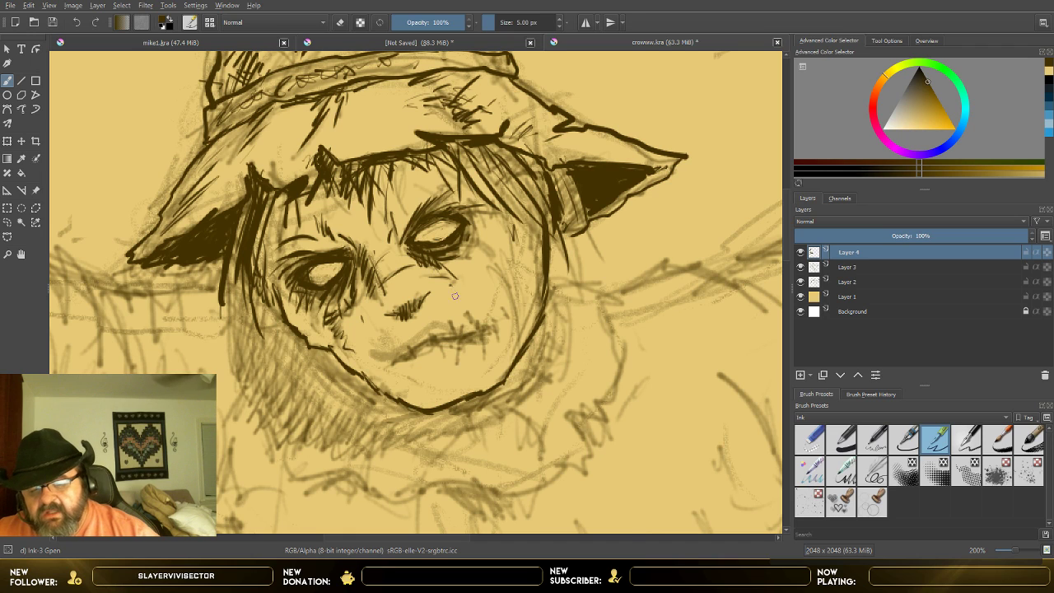
left_click_drag(329, 316, 346, 330)
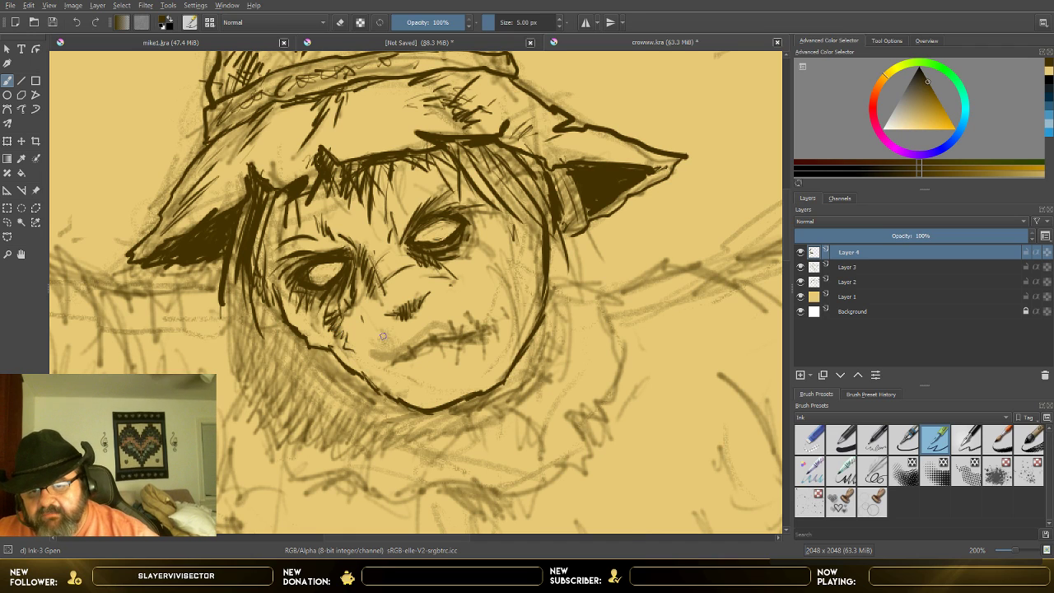
Step: Ink the slanted mouth line with crossed stitches along it and short crease marks at its image-left corner
mouse_move(398, 362)
left_mouse_down()
mouse_move(445, 333)
mouse_move(484, 329)
left_mouse_up()
mouse_move(425, 344)
left_mouse_down()
mouse_move(473, 338)
mouse_move(498, 319)
left_mouse_up()
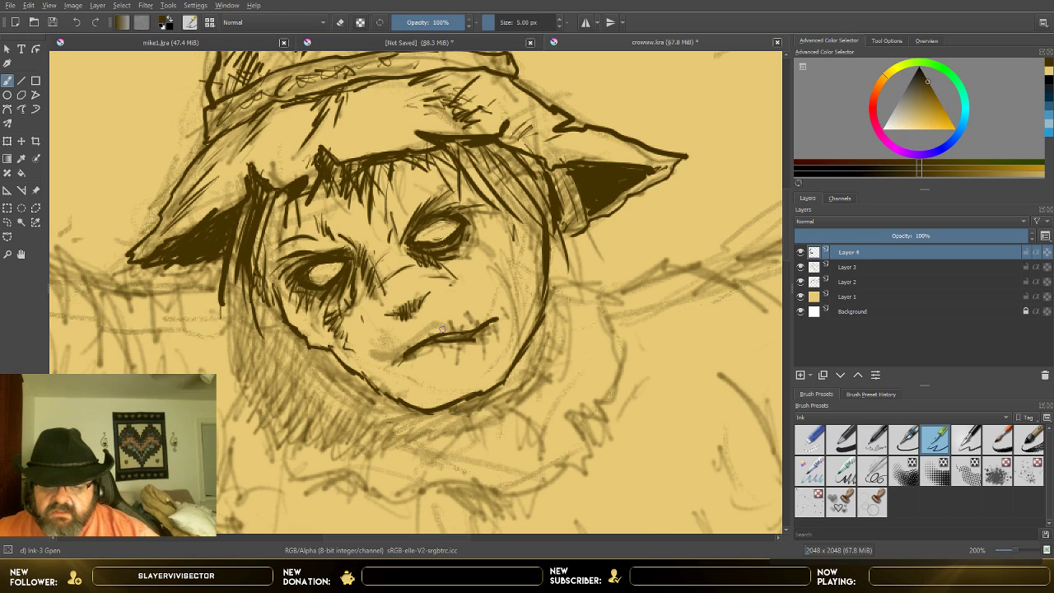
mouse_move(437, 338)
left_mouse_down()
mouse_move(505, 318)
mouse_move(458, 331)
mouse_move(490, 332)
mouse_move(477, 348)
mouse_move(433, 354)
left_mouse_up()
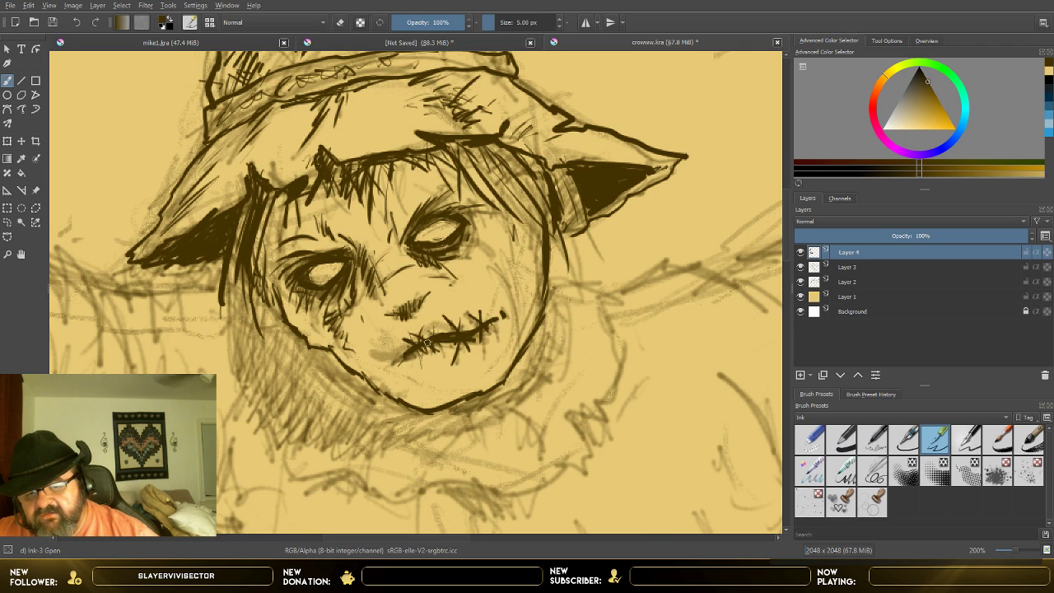
left_click_drag(381, 360, 390, 374)
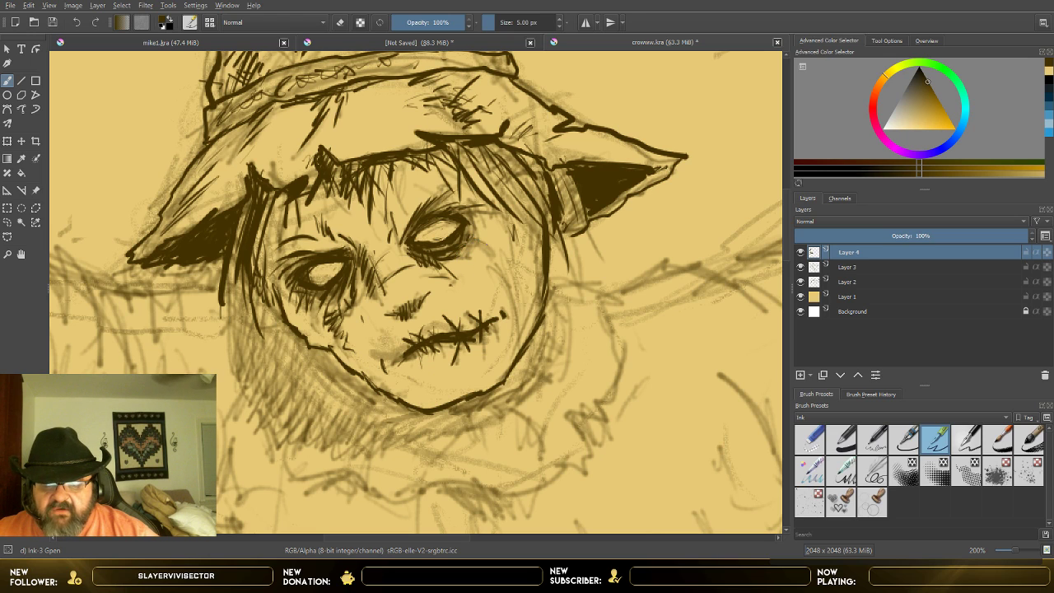
Step: Add hatching and stitch-like wrinkles down the image-right cheek from the eye to the jaw
mouse_move(476, 237)
left_mouse_down()
mouse_move(491, 249)
mouse_move(478, 252)
mouse_move(517, 263)
mouse_move(514, 352)
left_mouse_up()
left_click_drag(512, 296, 518, 315)
left_click_drag(505, 273, 517, 348)
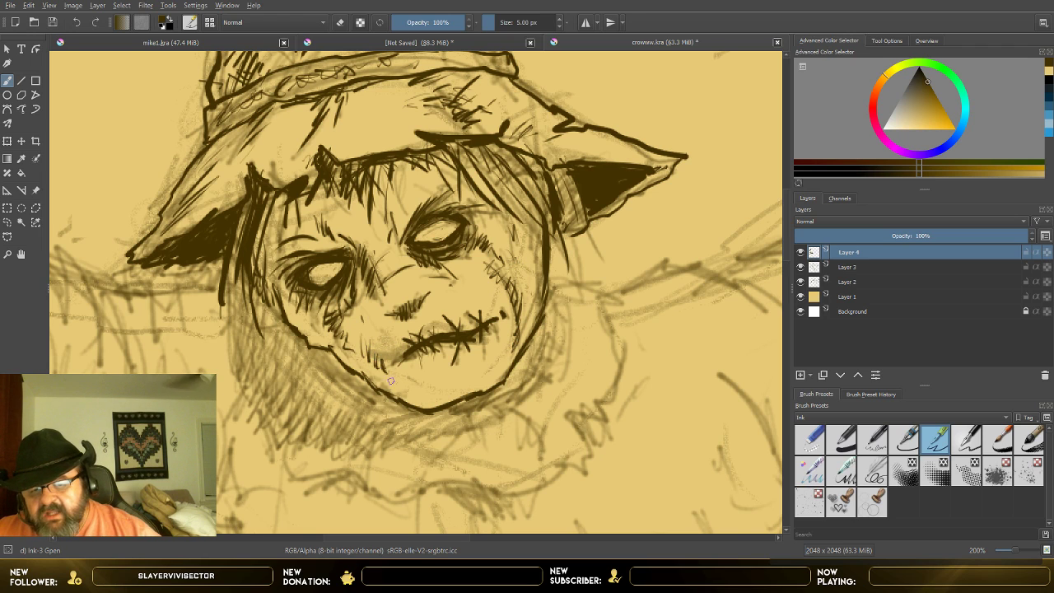
Step: Ink wrinkle hatching beside the image-right eye, down the image-left cheek, around the chin and below the stitched mouth
mouse_move(520, 232)
left_mouse_down()
mouse_move(514, 253)
mouse_move(532, 295)
left_mouse_up()
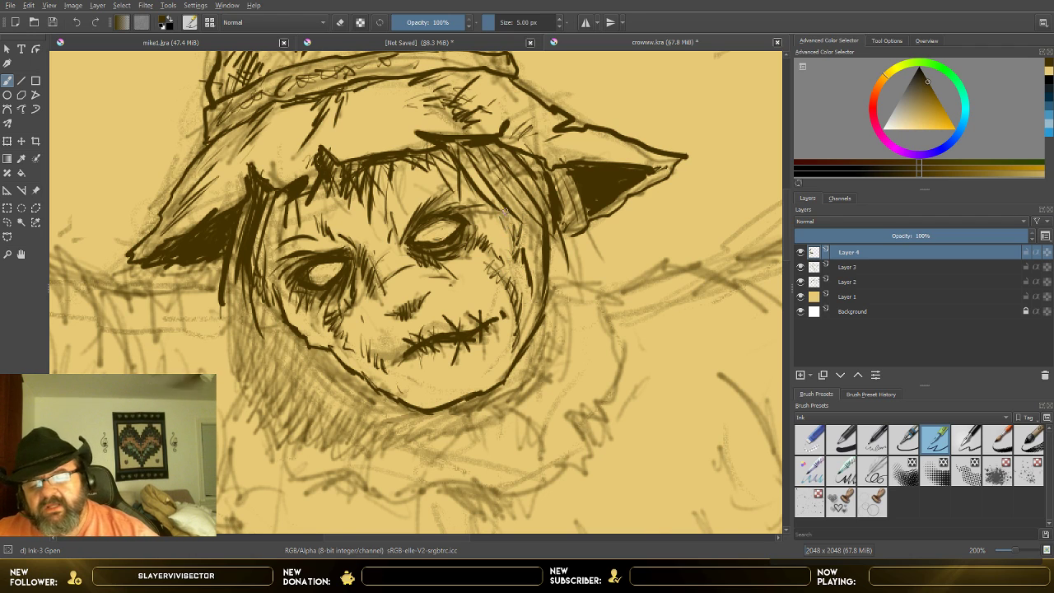
left_click_drag(475, 209, 470, 228)
mouse_move(480, 209)
left_mouse_down()
mouse_move(474, 227)
mouse_move(491, 226)
left_mouse_up()
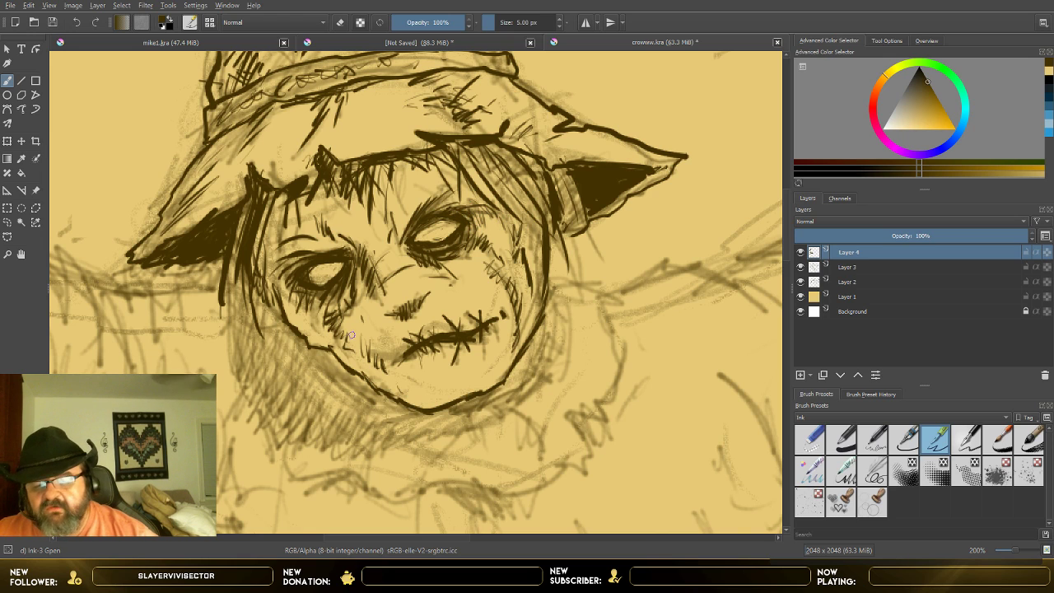
mouse_move(363, 297)
left_mouse_down()
mouse_move(375, 348)
mouse_move(422, 391)
mouse_move(399, 394)
mouse_move(429, 387)
left_mouse_up()
left_click_drag(502, 355, 492, 371)
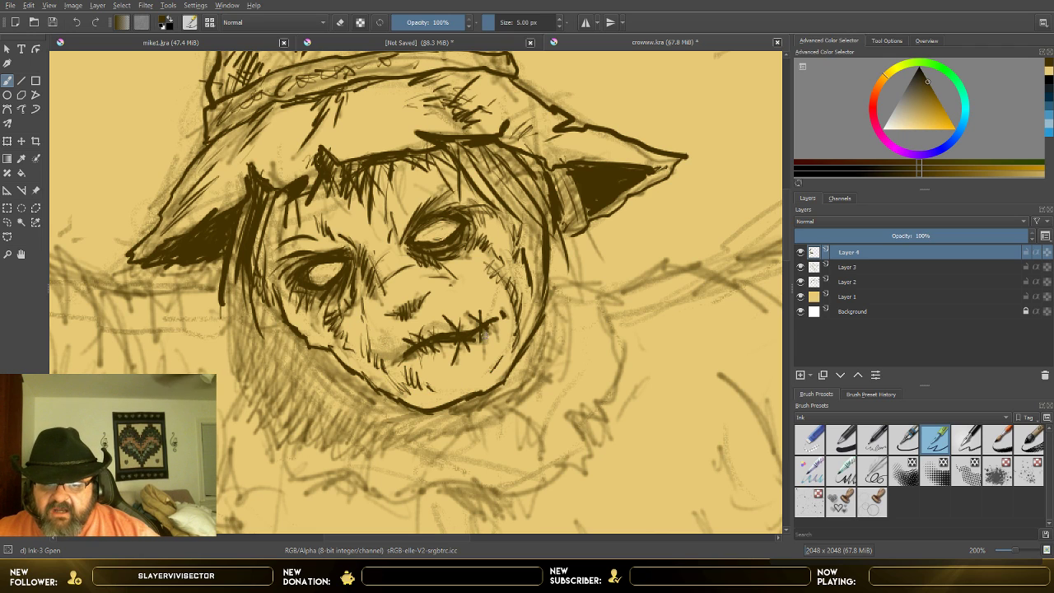
left_click_drag(484, 334, 482, 354)
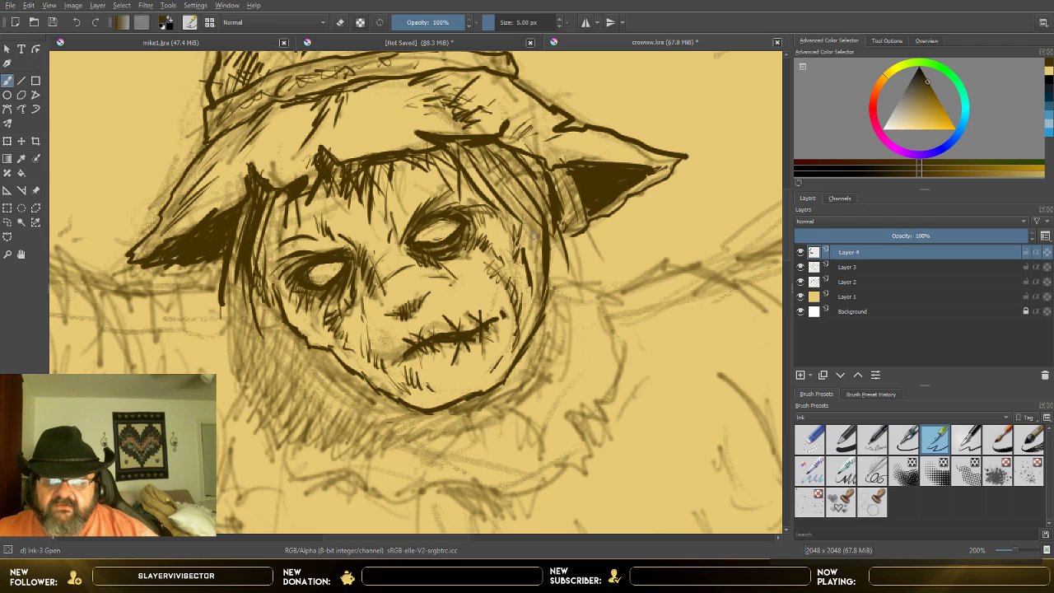
Step: Add long hair strands and dark hatching from the image-right temple down the edge of the face to the cheek
left_click_drag(524, 224, 531, 253)
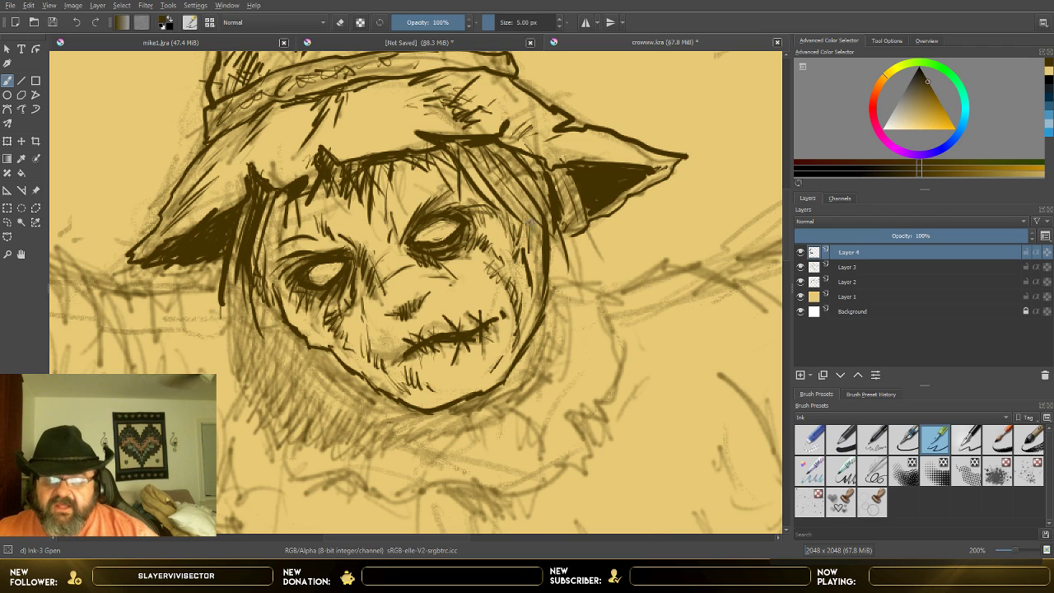
left_click_drag(493, 173, 540, 240)
left_click_drag(535, 224, 541, 258)
left_click_drag(540, 253, 534, 295)
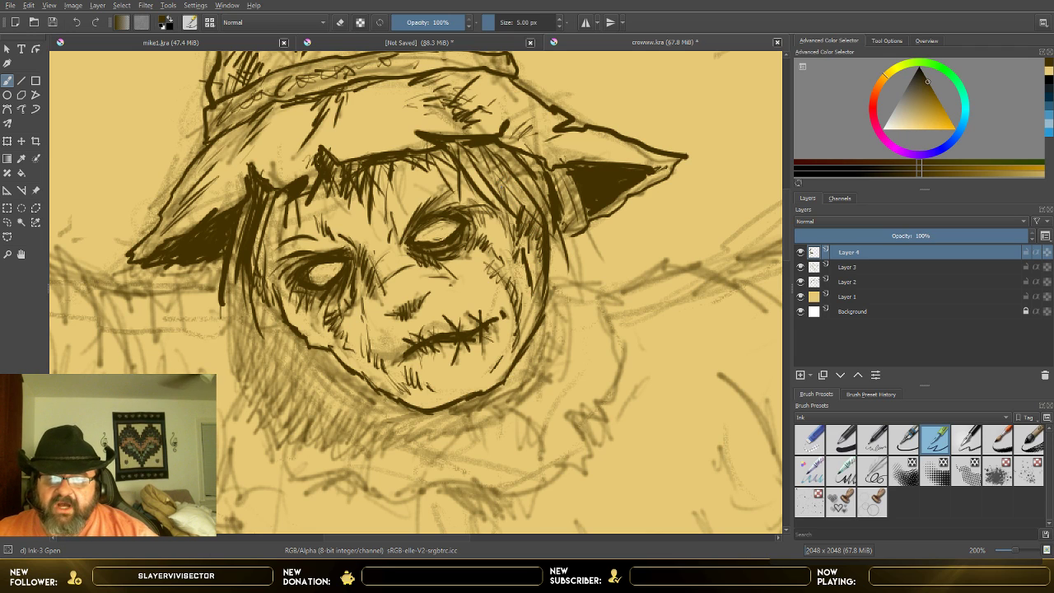
mouse_move(503, 190)
left_mouse_down()
mouse_move(519, 212)
mouse_move(511, 240)
mouse_move(533, 211)
mouse_move(518, 194)
mouse_move(527, 207)
left_mouse_up()
left_click_drag(488, 171, 529, 216)
mouse_move(504, 187)
left_mouse_down()
mouse_move(539, 236)
mouse_move(548, 209)
mouse_move(555, 258)
left_mouse_up()
left_click_drag(541, 239, 532, 287)
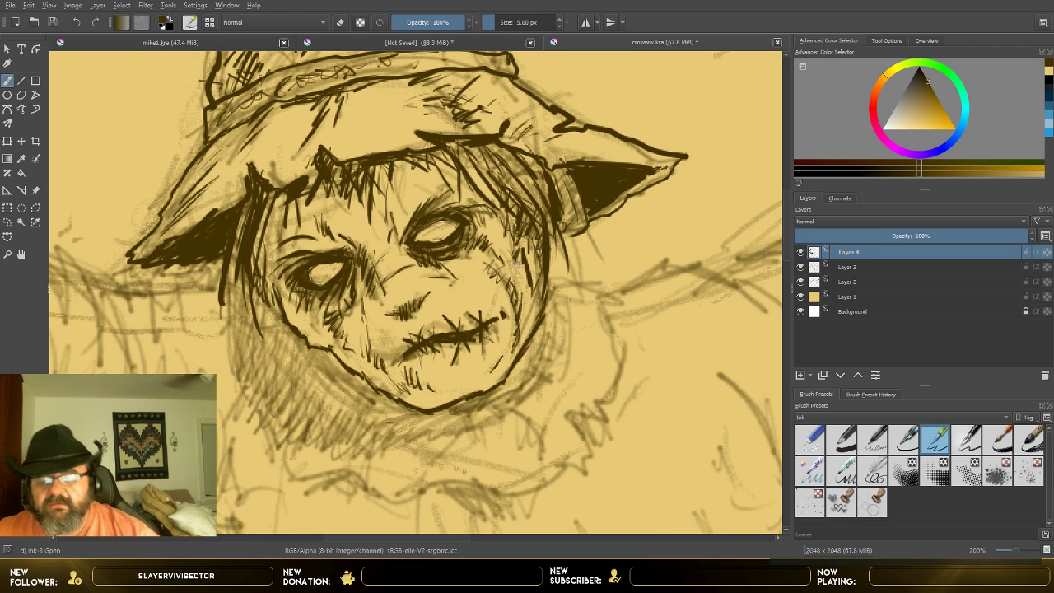
left_click_drag(512, 251, 523, 299)
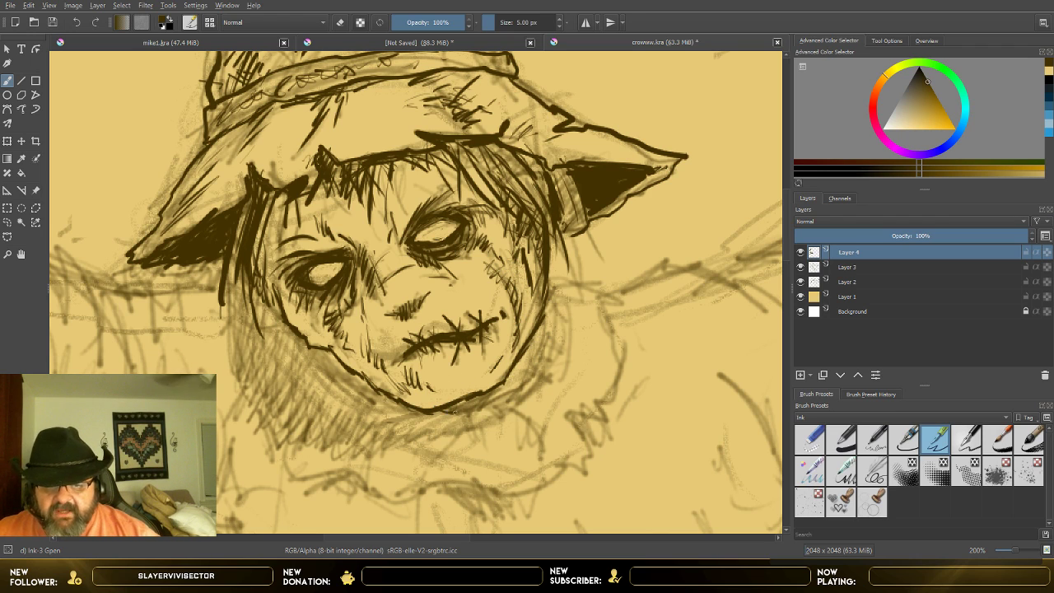
Step: Outline a rope loop under the jaw and up the image-right side of the face, with curved twist lines across it
mouse_move(452, 412)
left_mouse_down()
mouse_move(493, 403)
mouse_move(543, 369)
mouse_move(565, 281)
left_mouse_up()
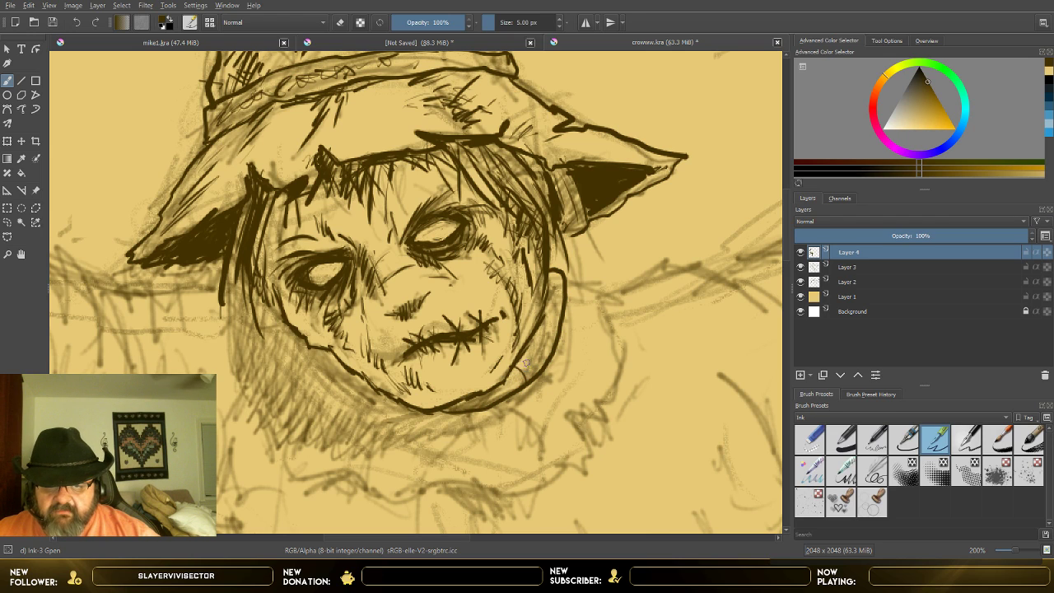
left_click_drag(528, 343, 544, 367)
left_click_drag(542, 321, 555, 345)
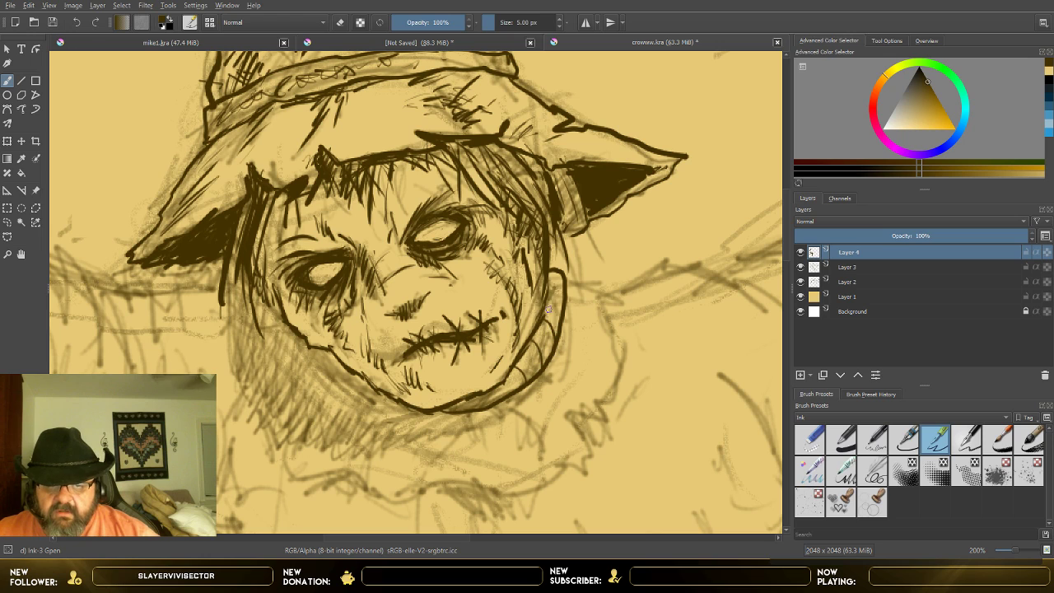
mouse_move(545, 299)
left_mouse_down()
mouse_move(559, 310)
mouse_move(562, 302)
left_mouse_up()
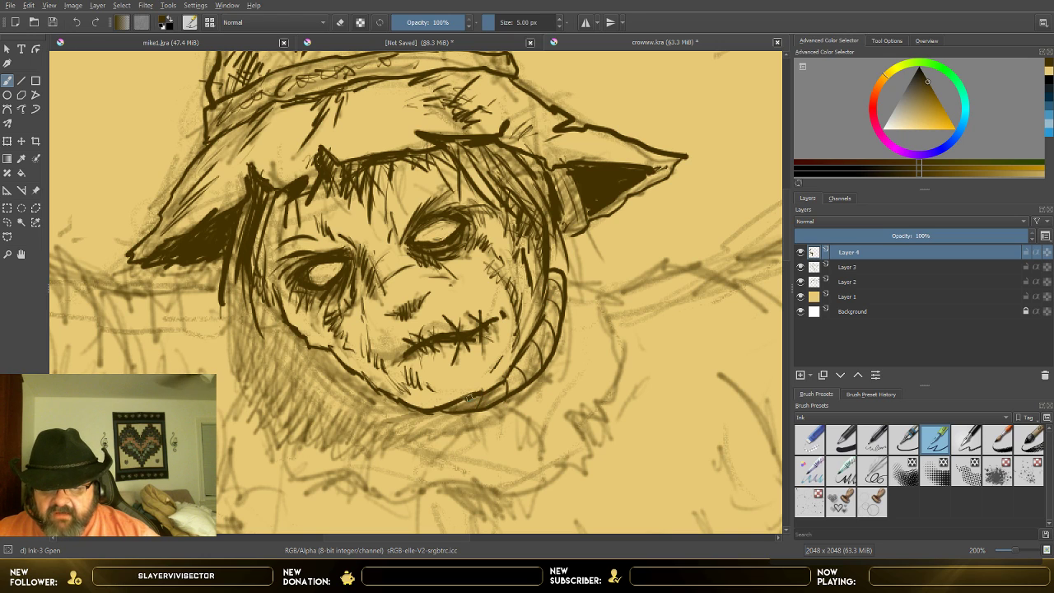
mouse_move(492, 386)
left_mouse_down()
mouse_move(530, 375)
mouse_move(553, 328)
left_mouse_up()
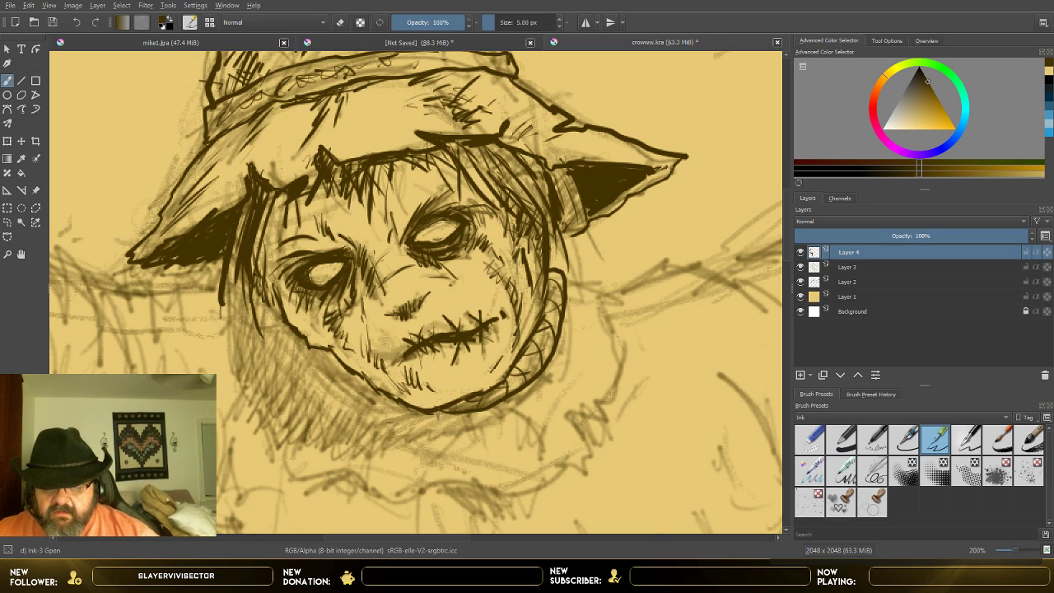
Step: Ink the rope's knot below the chin with a short frayed end and a long hanging twisted tail
mouse_move(379, 394)
left_mouse_down()
mouse_move(414, 419)
mouse_move(385, 402)
mouse_move(413, 422)
mouse_move(345, 443)
left_mouse_up()
mouse_move(393, 415)
left_mouse_down()
mouse_move(373, 452)
mouse_move(374, 413)
mouse_move(371, 455)
mouse_move(358, 444)
left_mouse_up()
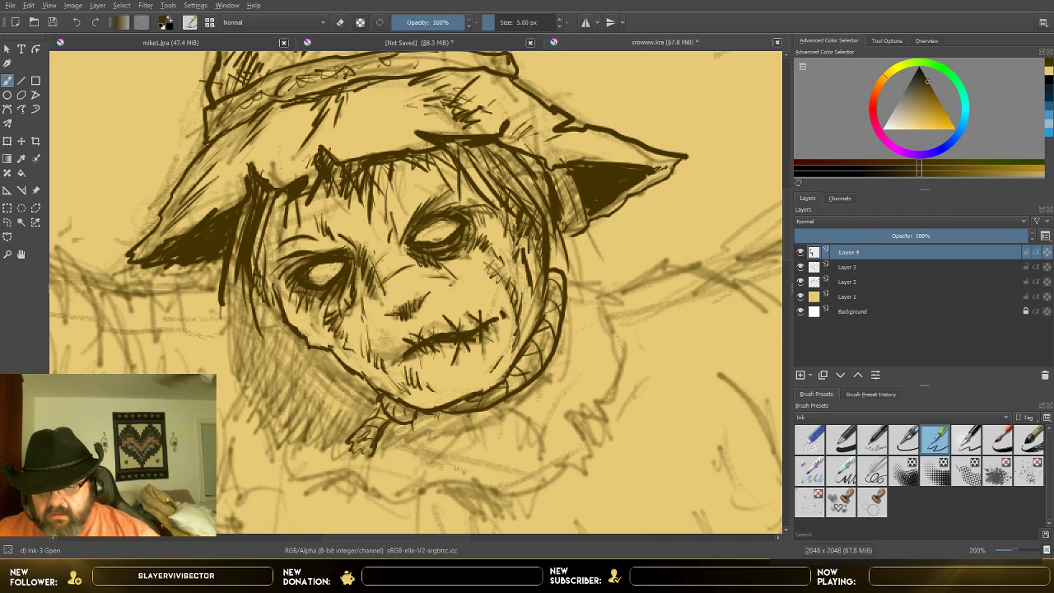
mouse_move(424, 414)
left_mouse_down()
mouse_move(422, 442)
mouse_move(404, 442)
mouse_move(400, 461)
mouse_move(404, 521)
left_mouse_up()
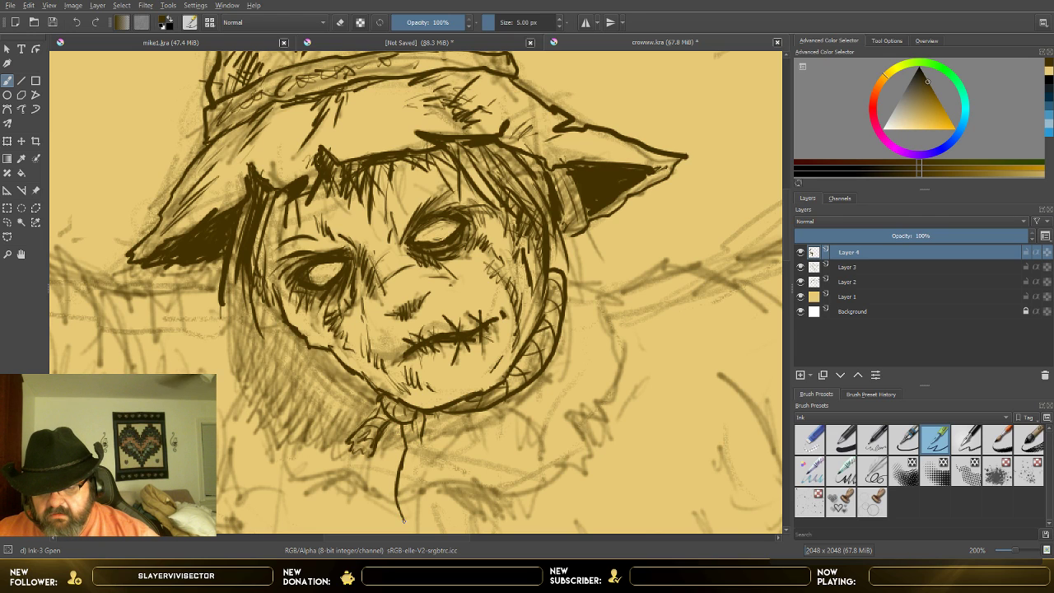
mouse_move(421, 410)
left_mouse_down()
mouse_move(424, 506)
mouse_move(413, 509)
mouse_move(435, 504)
mouse_move(412, 525)
mouse_move(401, 492)
mouse_move(417, 479)
mouse_move(401, 478)
mouse_move(424, 447)
mouse_move(413, 403)
mouse_move(419, 439)
left_mouse_up()
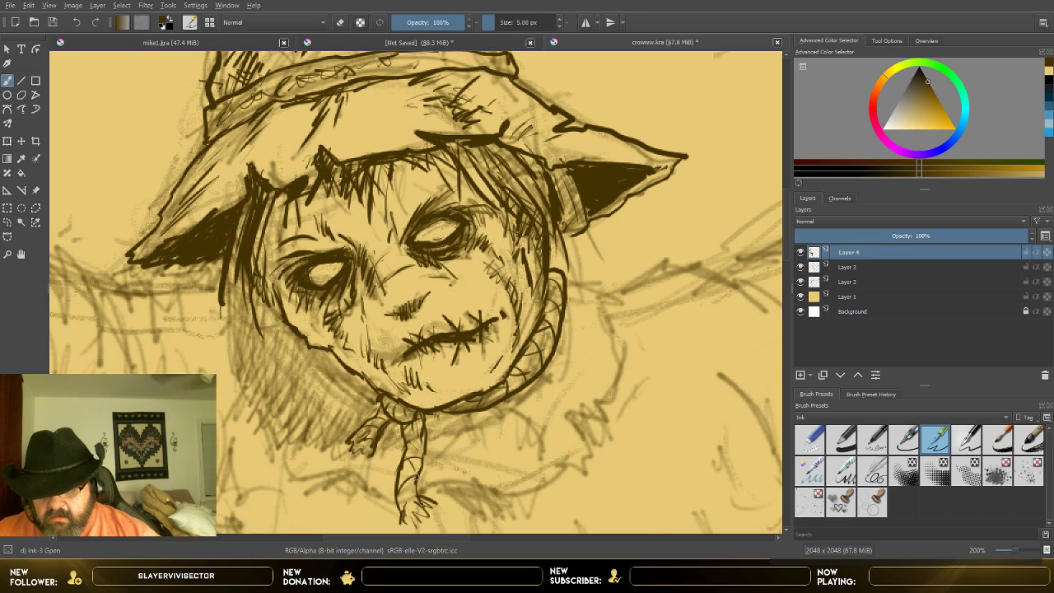
left_click_drag(404, 490, 414, 478)
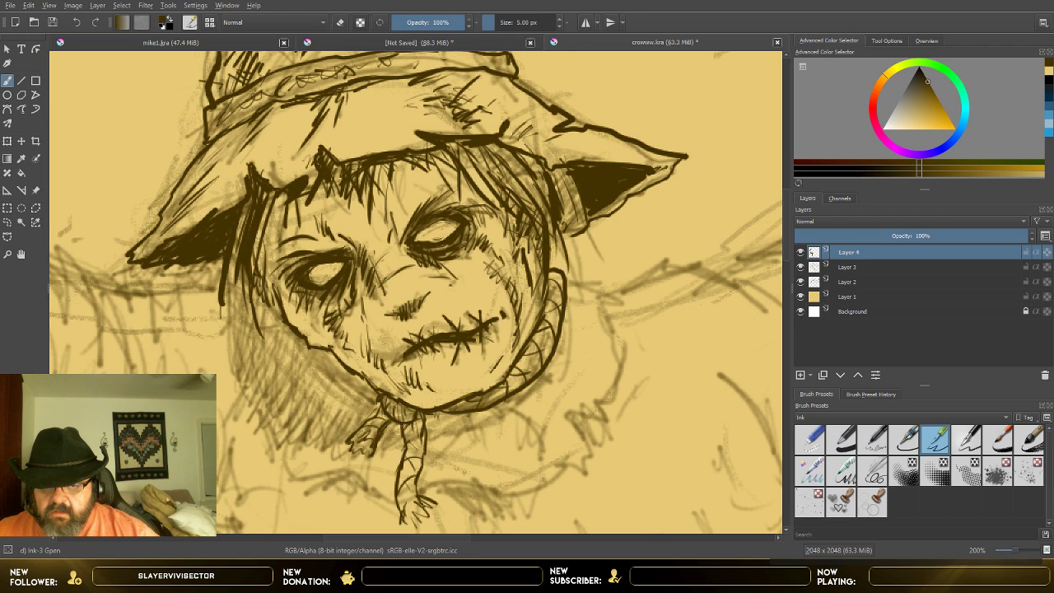
left_click_drag(379, 417, 369, 445)
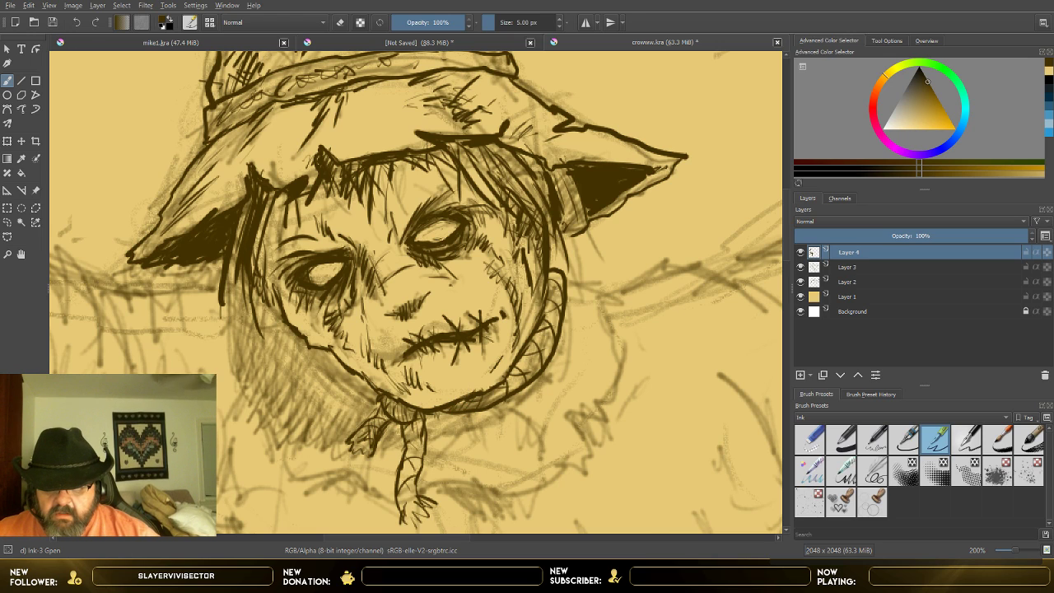
Step: Shade the rope along the underside of the jaw, and check the inked lines with Layer 3 temporarily hidden
left_click_drag(481, 407, 494, 382)
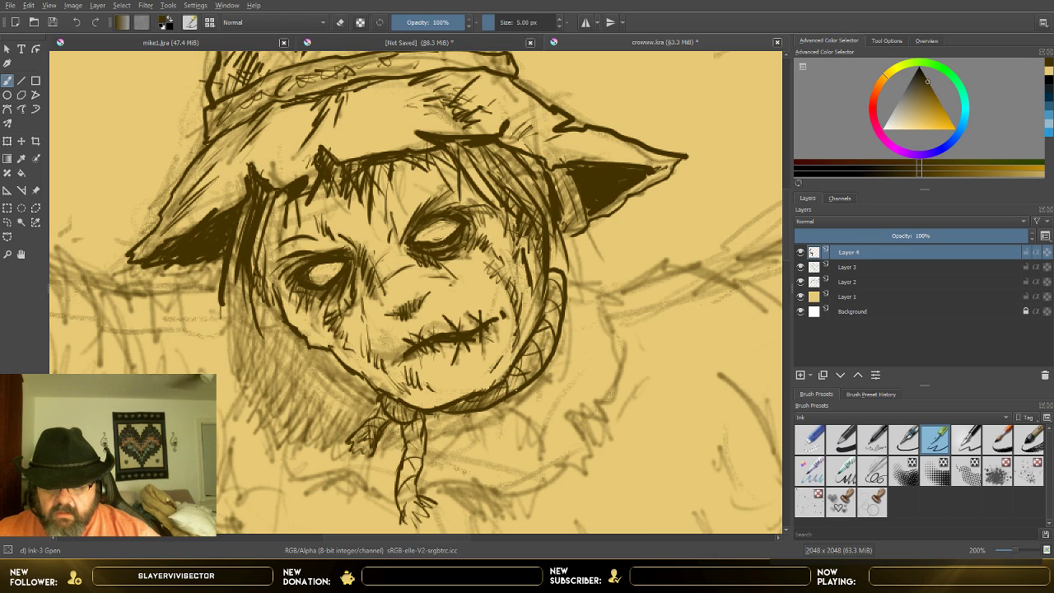
left_click_drag(527, 346, 518, 373)
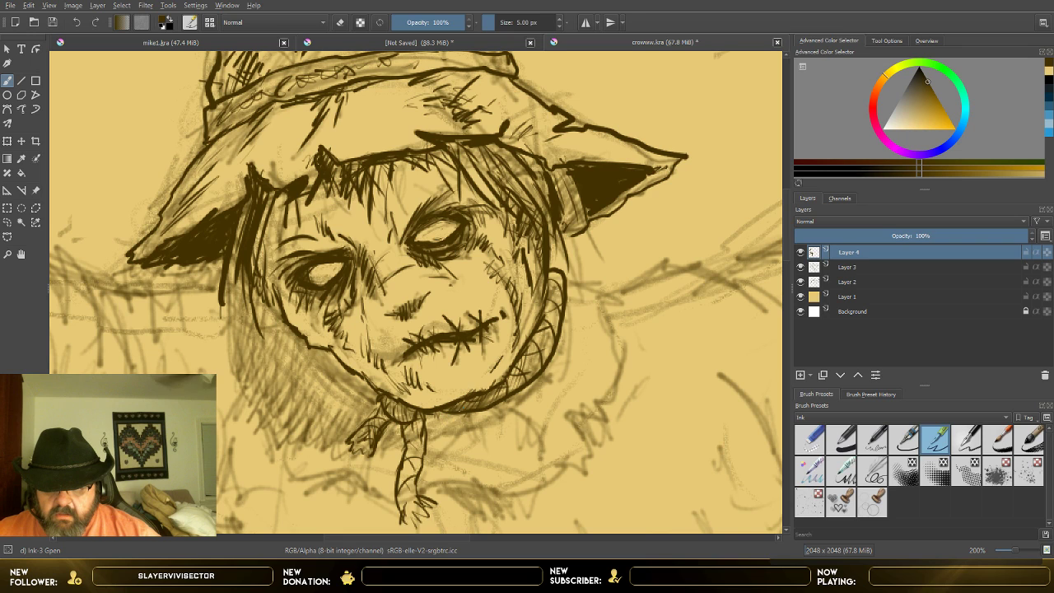
left_click_drag(466, 410, 516, 373)
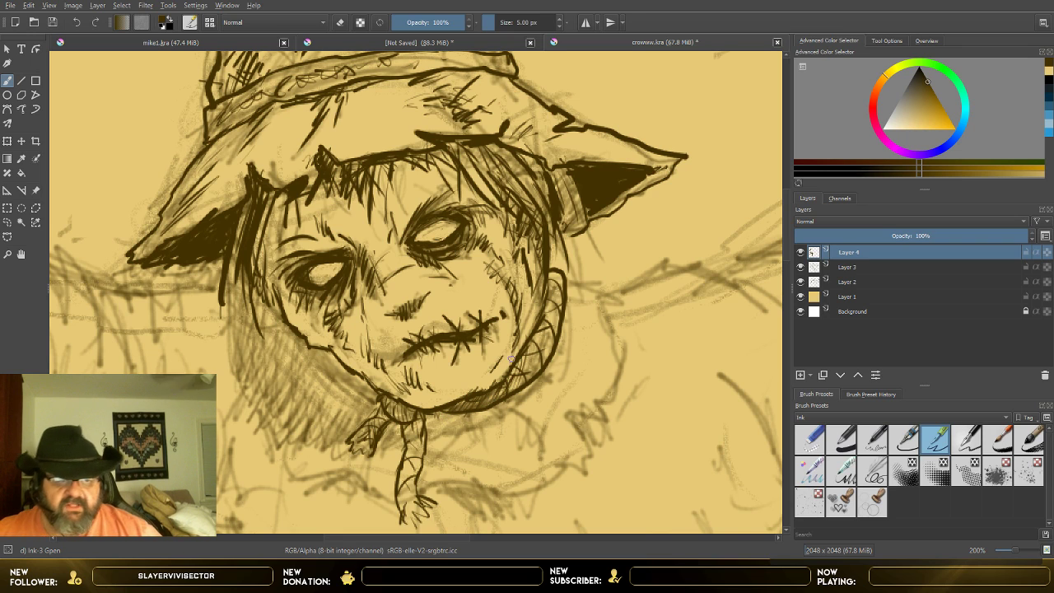
left_click(801, 267)
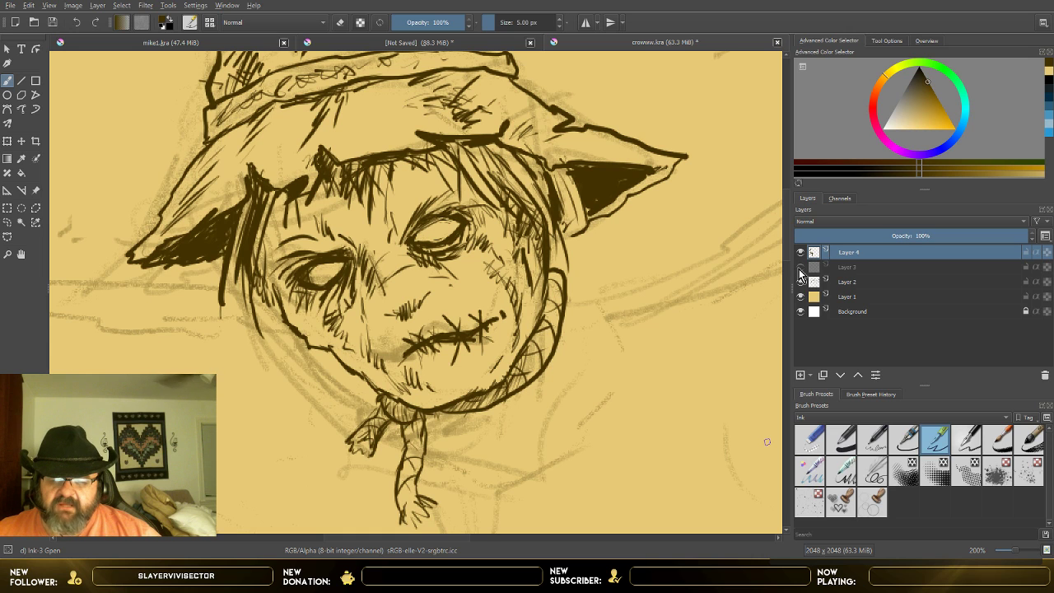
left_click(800, 268)
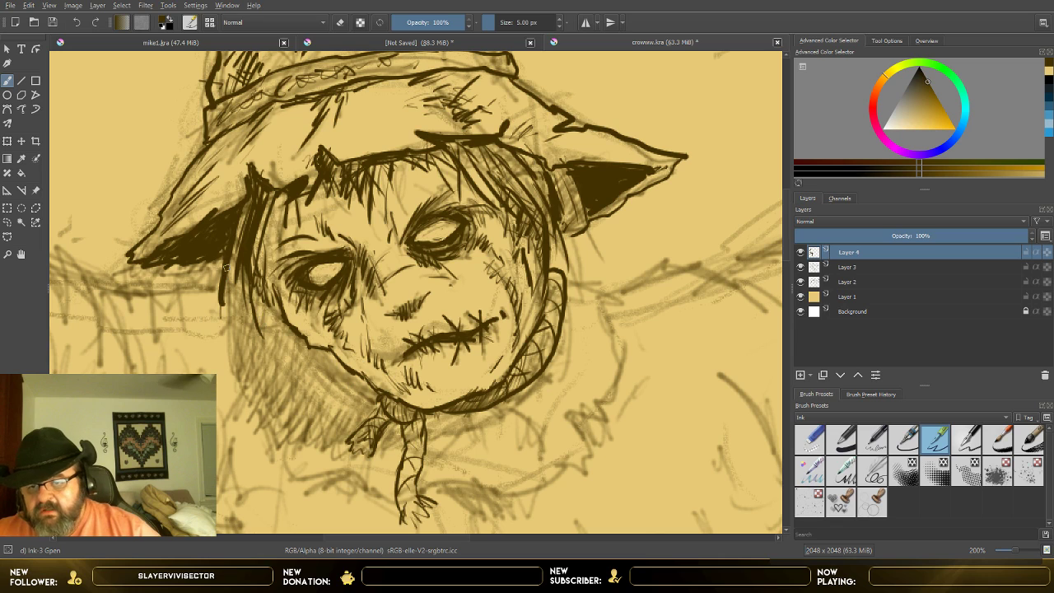
Step: Set the brush size to 6 px and ink ragged straw strokes from the image-left hair down to the rope knot
left_click(559, 19)
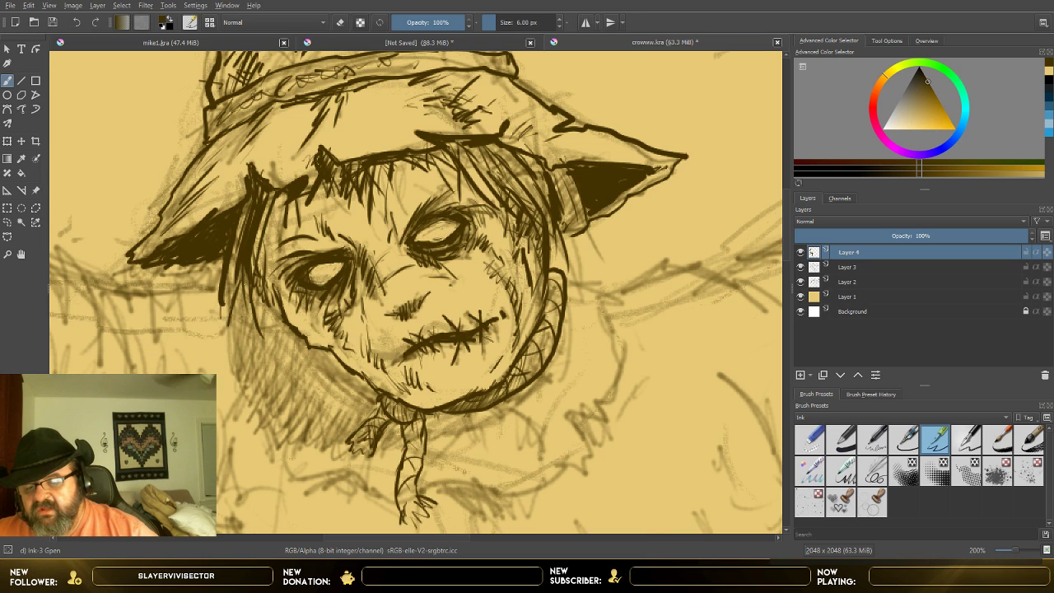
left_click_drag(236, 345, 242, 382)
left_click_drag(239, 358, 254, 394)
left_click_drag(249, 371, 251, 417)
left_click_drag(242, 393, 265, 431)
left_click_drag(273, 406, 277, 418)
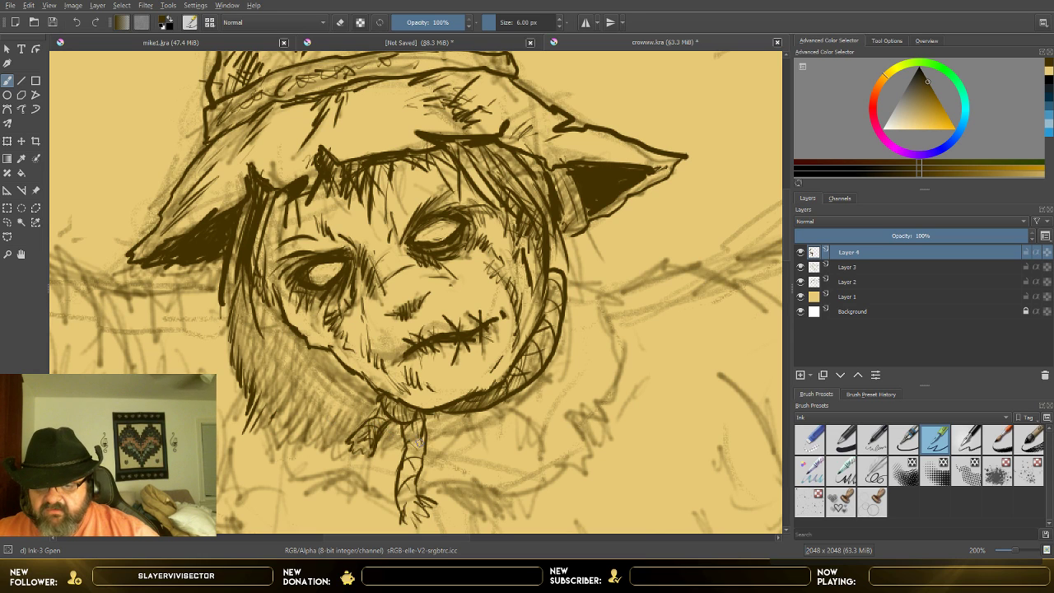
left_click_drag(441, 415, 389, 452)
left_click_drag(394, 431, 379, 446)
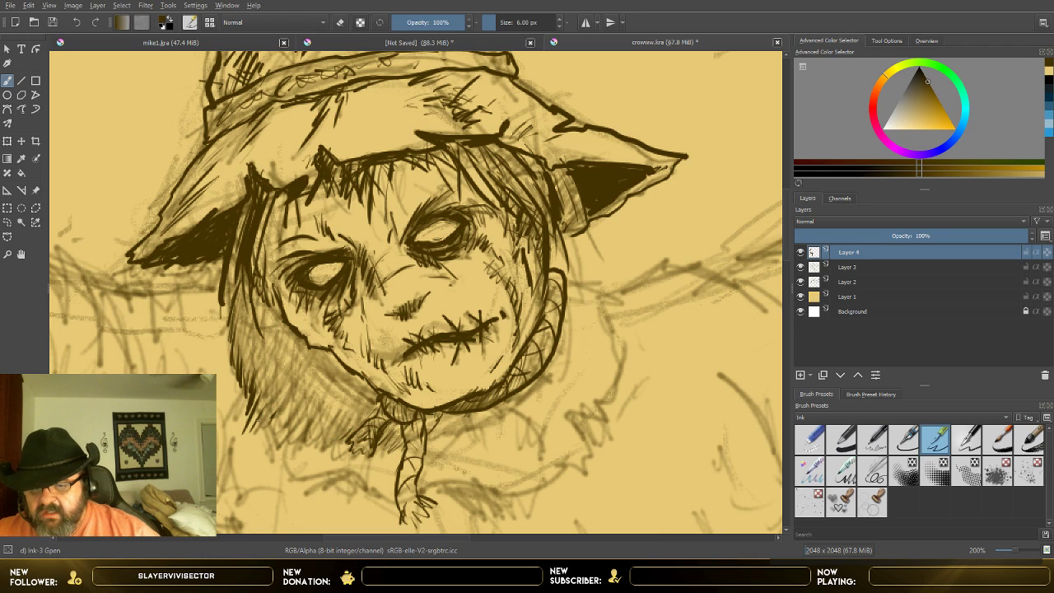
mouse_move(250, 429)
left_mouse_down()
mouse_move(293, 400)
mouse_move(272, 438)
mouse_move(311, 440)
mouse_move(281, 470)
left_mouse_up()
left_click_drag(288, 432, 275, 446)
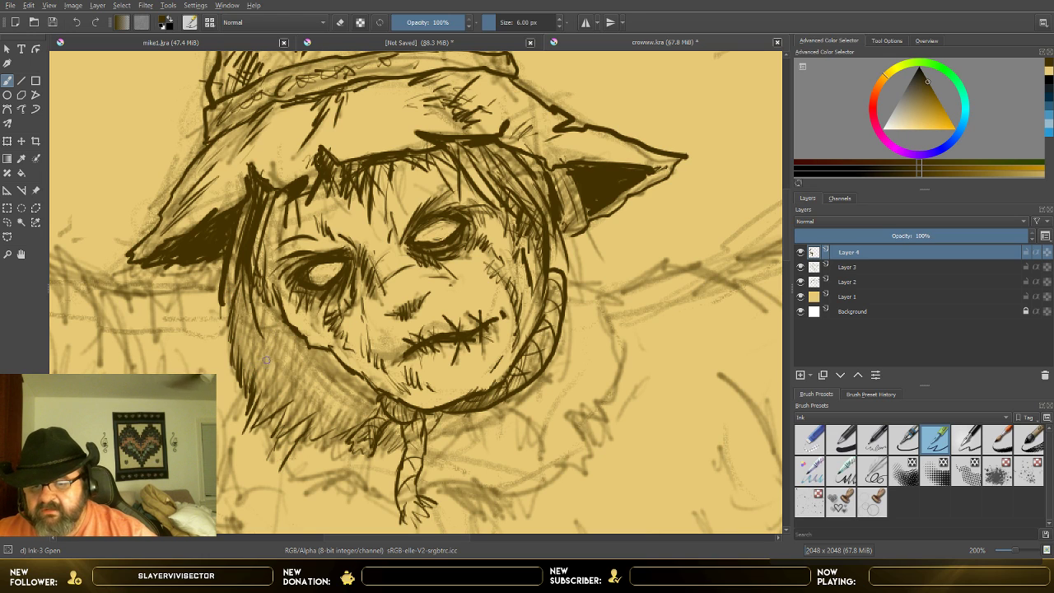
Step: Set the brush size to 9.34 px
left_click(502, 23)
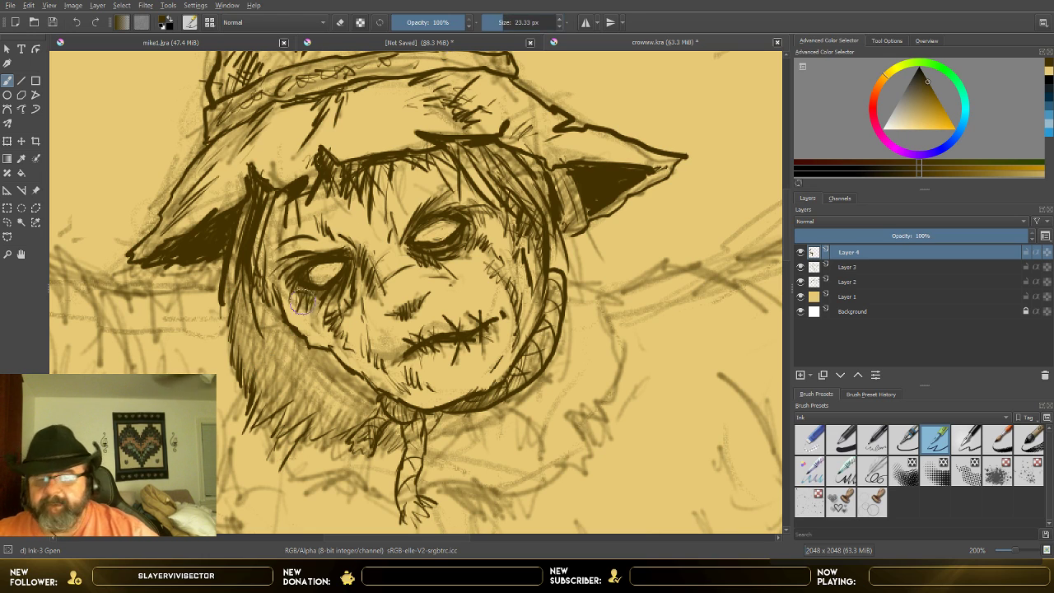
left_click(493, 24)
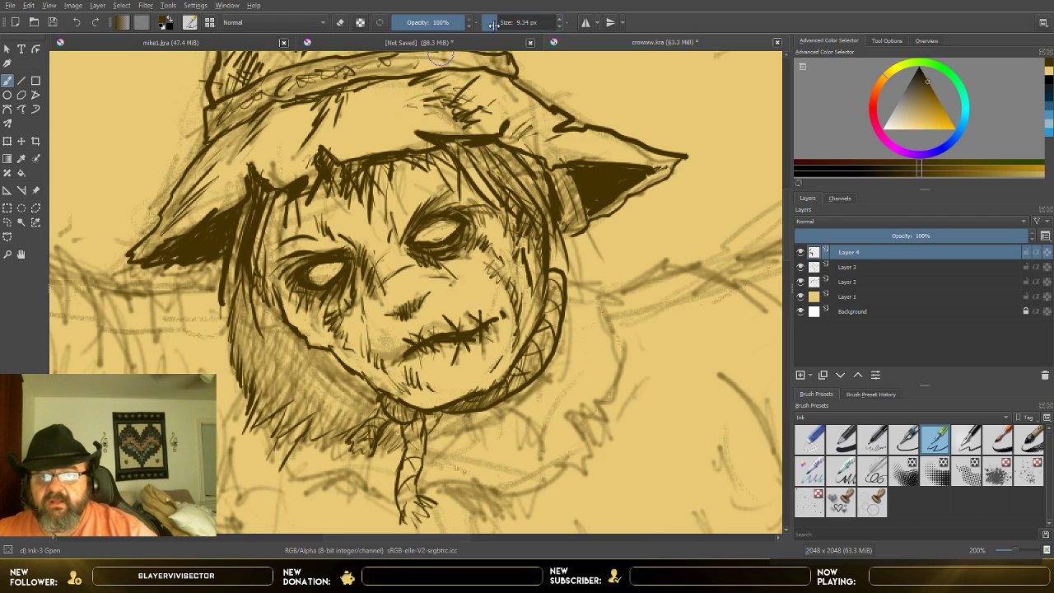
left_click(487, 23)
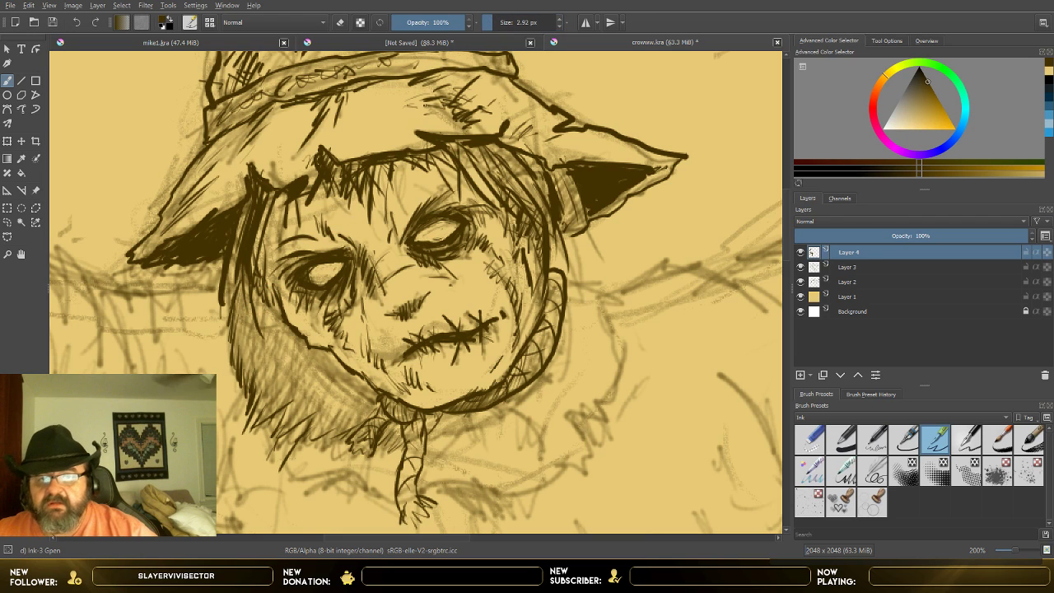
left_click(503, 23)
left_click(493, 24)
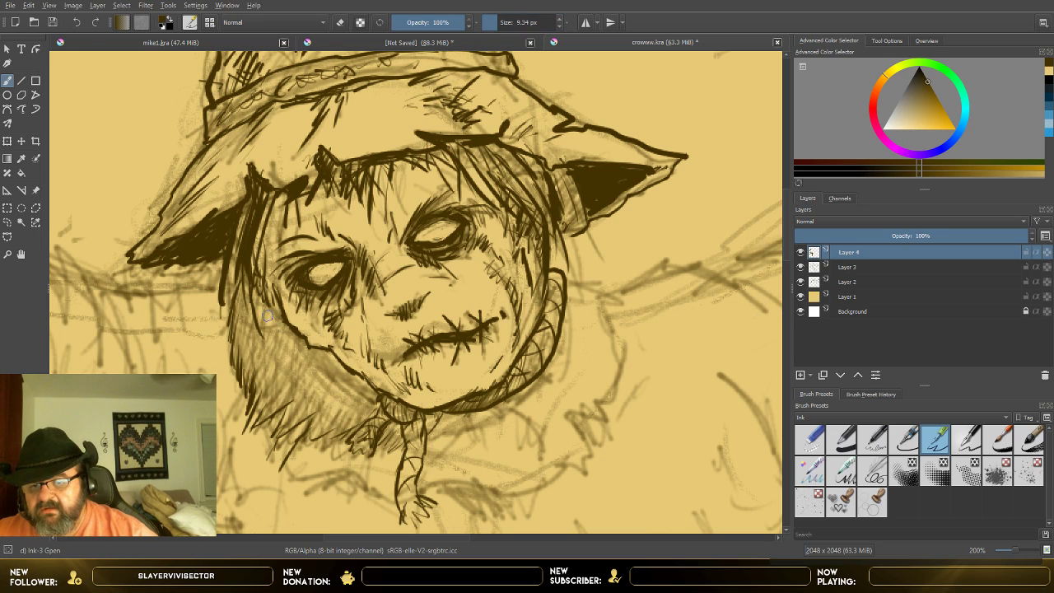
mouse_move(275, 303)
left_mouse_down()
mouse_move(261, 341)
mouse_move(246, 322)
mouse_move(295, 380)
left_mouse_up()
left_click_drag(278, 347, 283, 352)
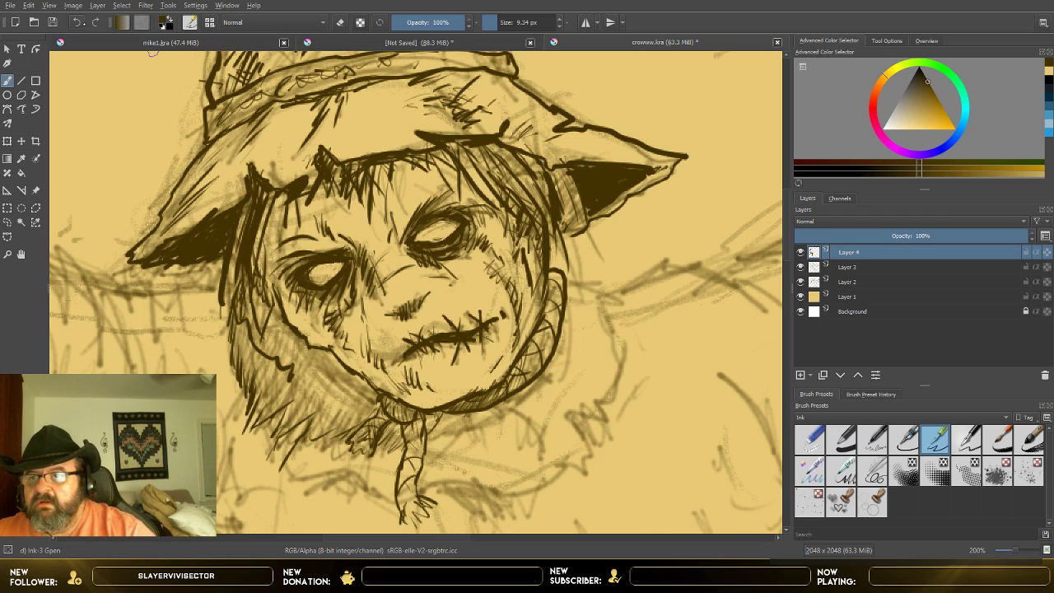
left_click(76, 22)
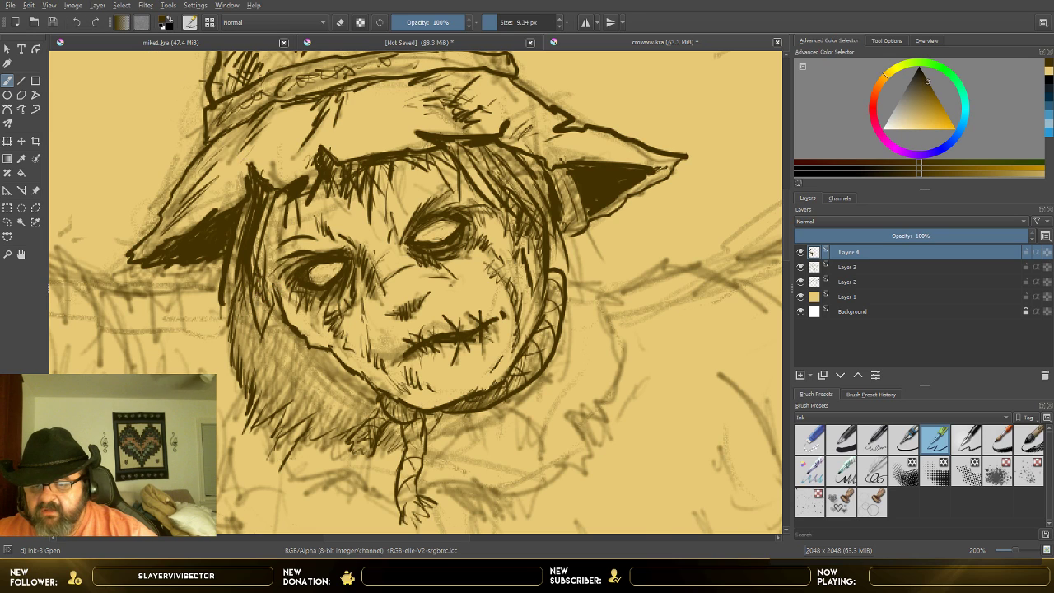
Step: Fill a ragged dark shadow into the image-left hair along the edge of the cheek and jaw
mouse_move(260, 317)
left_mouse_down()
mouse_move(270, 396)
mouse_move(285, 386)
mouse_move(311, 393)
mouse_move(326, 414)
left_mouse_up()
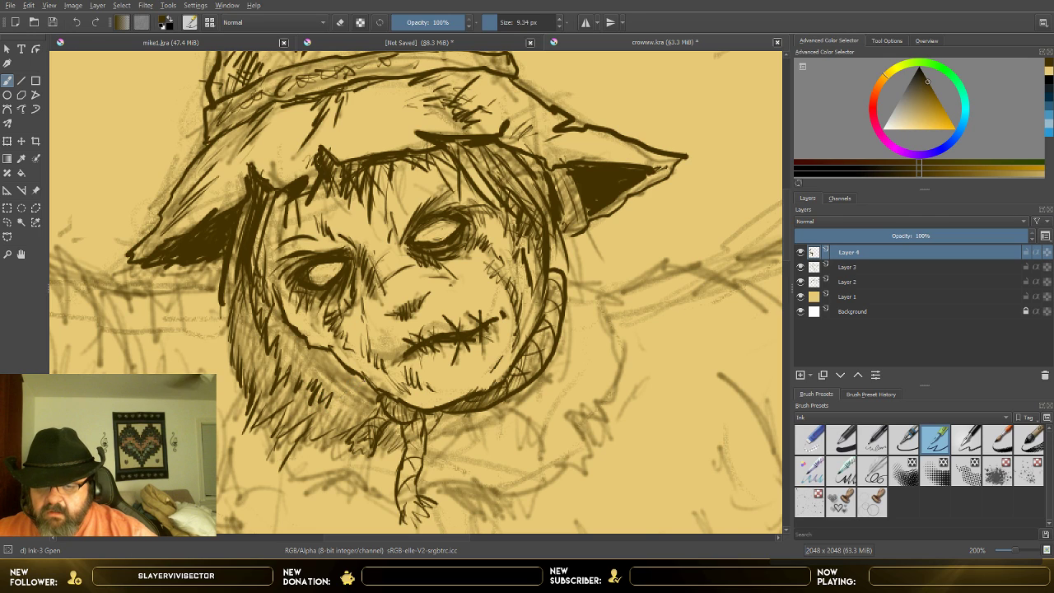
left_click_drag(366, 380, 345, 415)
left_click_drag(353, 408, 334, 427)
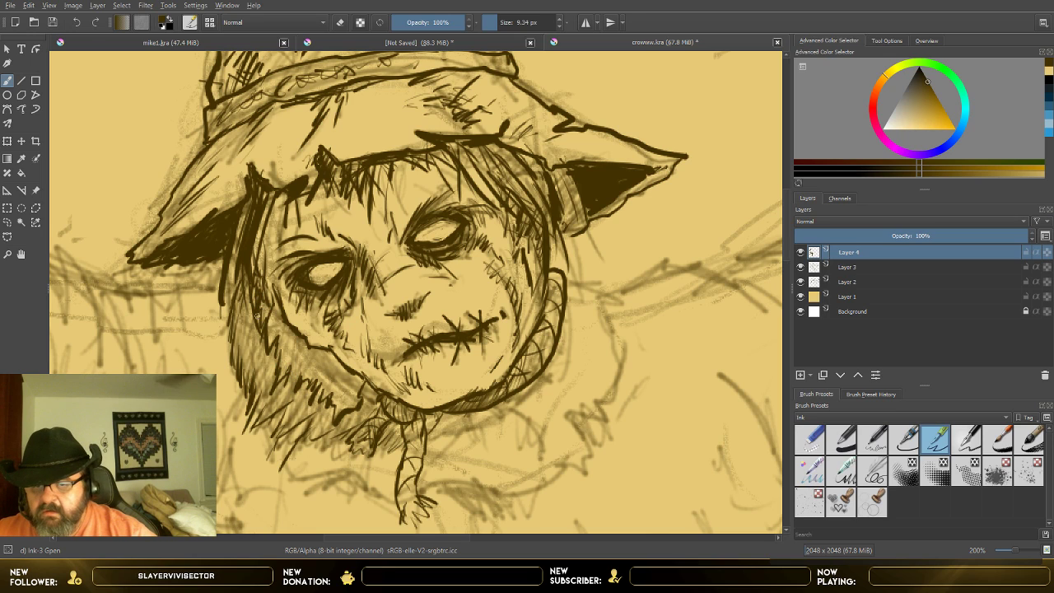
mouse_move(258, 298)
left_mouse_down()
mouse_move(276, 327)
mouse_move(263, 363)
left_mouse_up()
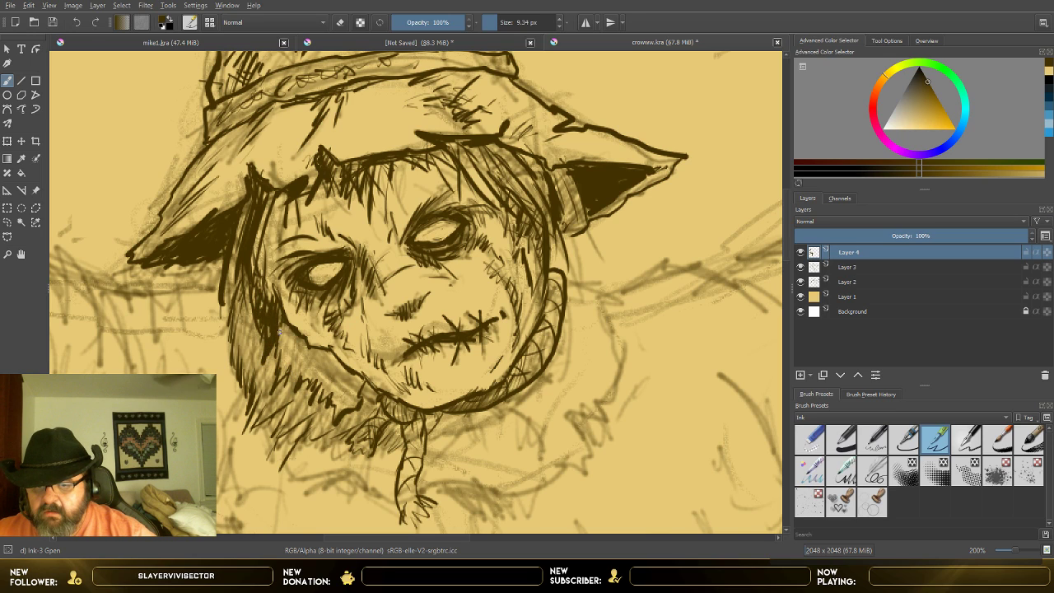
mouse_move(278, 324)
left_mouse_down()
mouse_move(286, 355)
mouse_move(314, 353)
mouse_move(318, 372)
mouse_move(361, 402)
left_mouse_up()
mouse_move(349, 381)
left_mouse_down()
mouse_move(359, 393)
mouse_move(349, 390)
left_mouse_up()
mouse_move(339, 376)
left_mouse_down()
mouse_move(329, 359)
mouse_move(357, 387)
mouse_move(354, 400)
mouse_move(329, 392)
left_mouse_up()
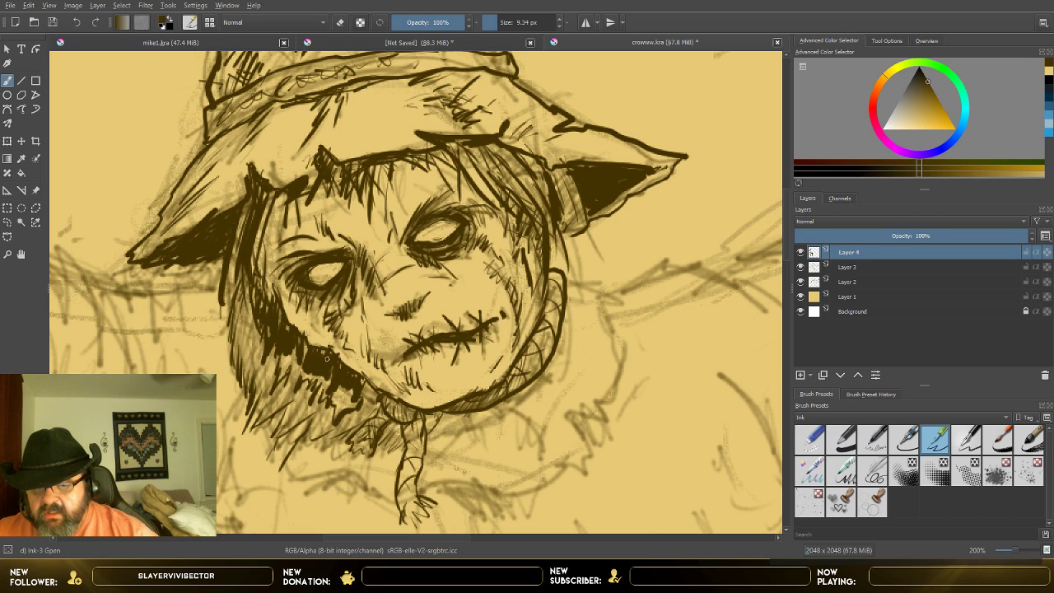
mouse_move(331, 354)
left_mouse_down()
mouse_move(319, 346)
mouse_move(359, 377)
mouse_move(296, 367)
mouse_move(300, 357)
mouse_move(293, 366)
mouse_move(313, 349)
left_mouse_up()
Step: Hatch upward ink strokes into the image-left hair, working from beside the cheek down to below the jaw
mouse_move(257, 313)
left_mouse_down()
mouse_move(244, 281)
mouse_move(234, 285)
mouse_move(247, 285)
mouse_move(240, 298)
mouse_move(253, 290)
left_mouse_up()
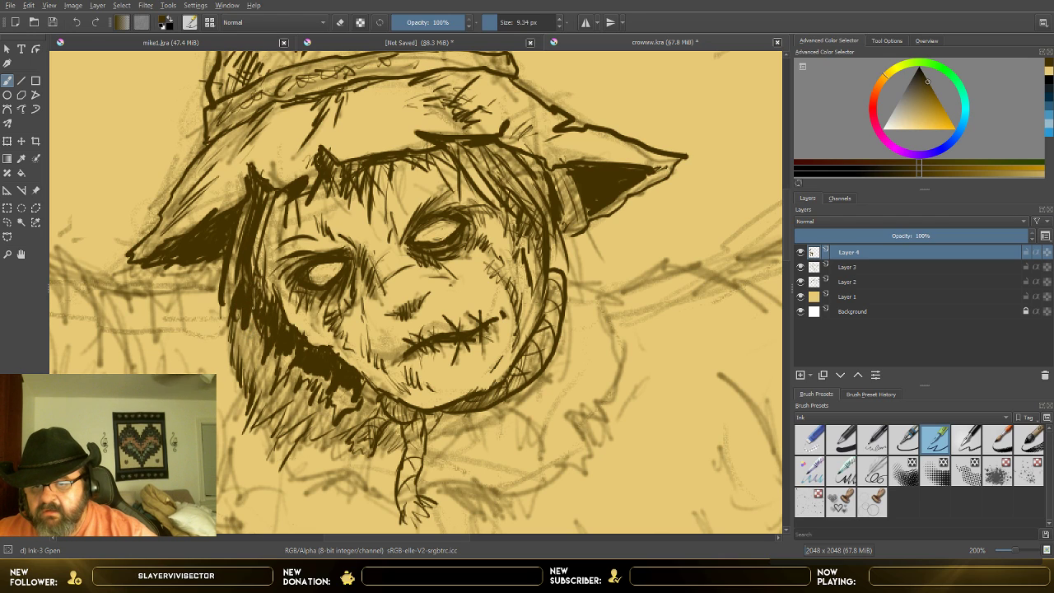
left_click_drag(251, 334, 252, 309)
mouse_move(246, 359)
left_mouse_down()
mouse_move(262, 335)
mouse_move(255, 375)
mouse_move(260, 322)
mouse_move(263, 375)
mouse_move(287, 318)
mouse_move(264, 329)
left_mouse_up()
mouse_move(257, 382)
left_mouse_down()
mouse_move(262, 359)
mouse_move(277, 356)
left_mouse_up()
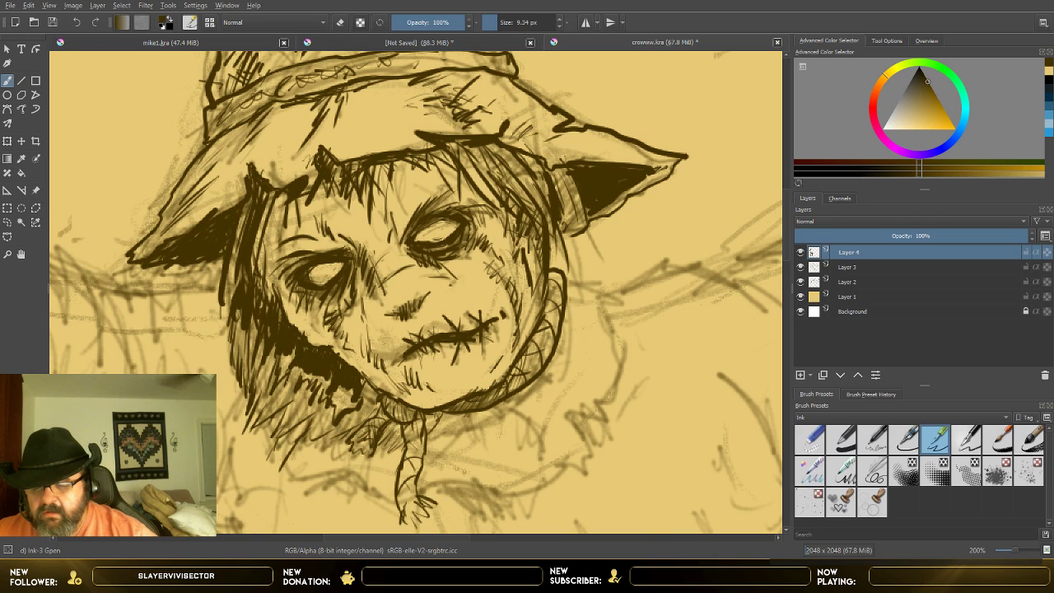
mouse_move(274, 411)
left_mouse_down()
mouse_move(285, 378)
mouse_move(292, 394)
left_mouse_up()
left_click_drag(283, 434, 293, 397)
left_click_drag(297, 422, 307, 386)
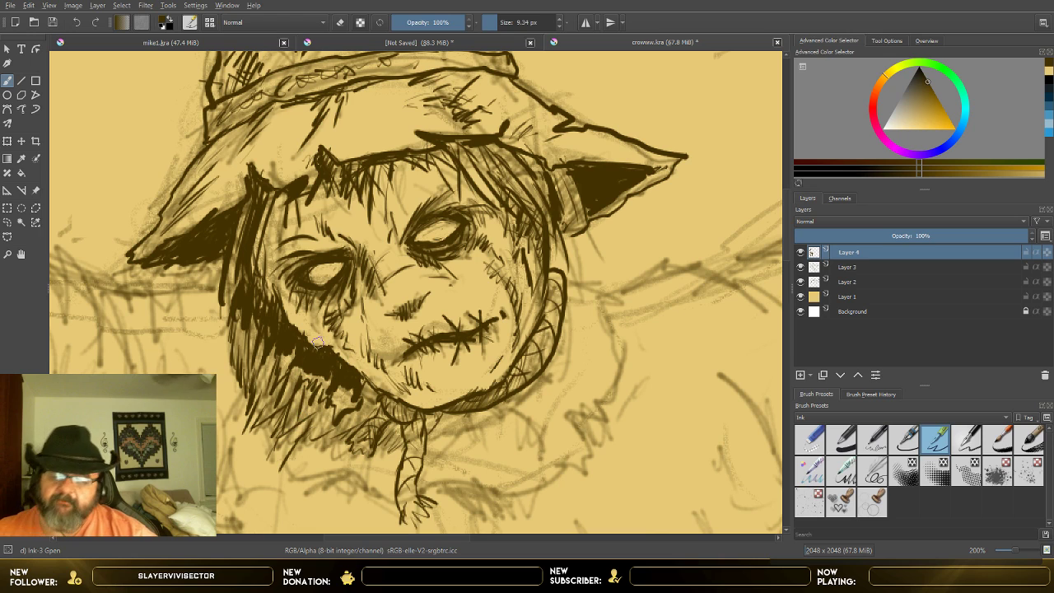
Step: Thicken the outer edge of the image-left hair with short hatch strokes down to its lower tips
left_click_drag(240, 314, 247, 294)
left_click_drag(233, 339, 234, 315)
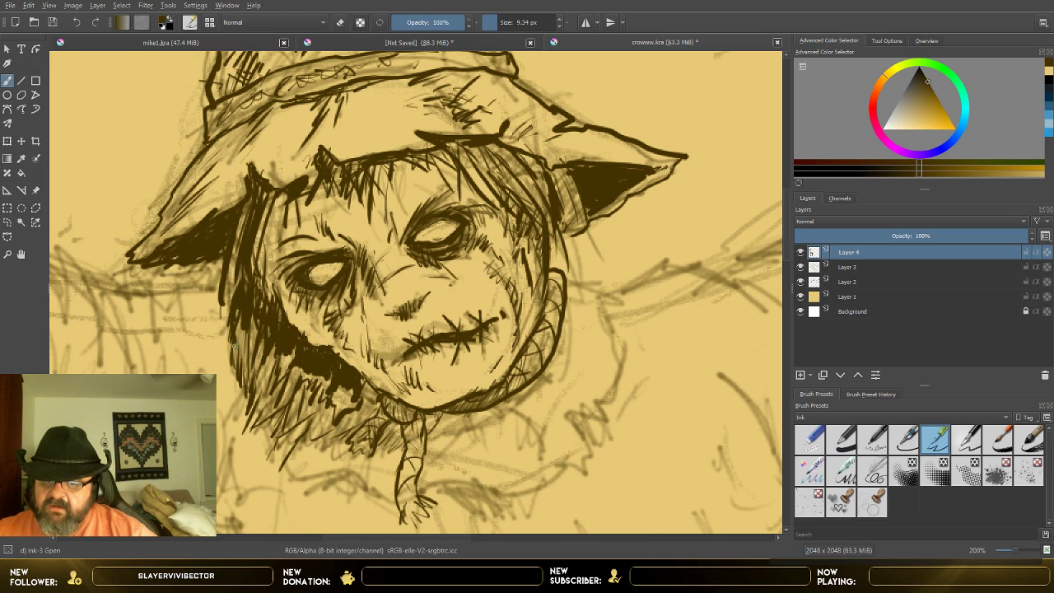
left_click_drag(236, 362, 231, 344)
left_click_drag(246, 387, 235, 356)
left_click_drag(257, 408, 237, 317)
mouse_move(252, 377)
left_mouse_down()
mouse_move(245, 326)
mouse_move(257, 354)
left_mouse_up()
mouse_move(275, 392)
left_mouse_down()
mouse_move(262, 345)
mouse_move(275, 357)
left_mouse_up()
left_click_drag(297, 412, 281, 405)
Step: Try to darken the whole image-left hair mass with dense, nearly solid strokes down to its ragged lower edge
scroll(331, 385, "down", 3)
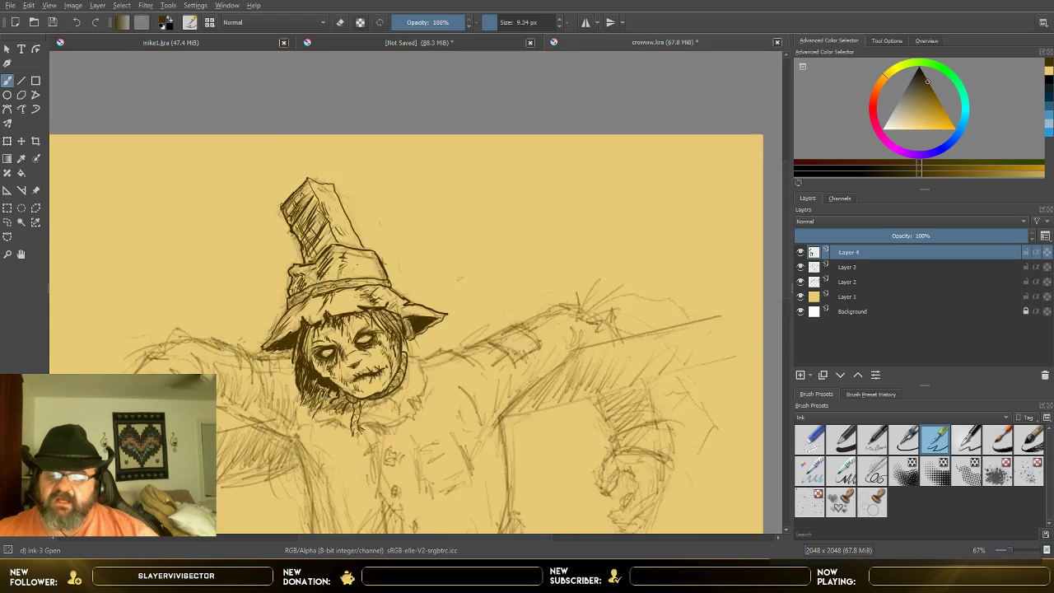
scroll(329, 392, "up", 1)
scroll(329, 392, "down", 1)
scroll(301, 508, "down", 1)
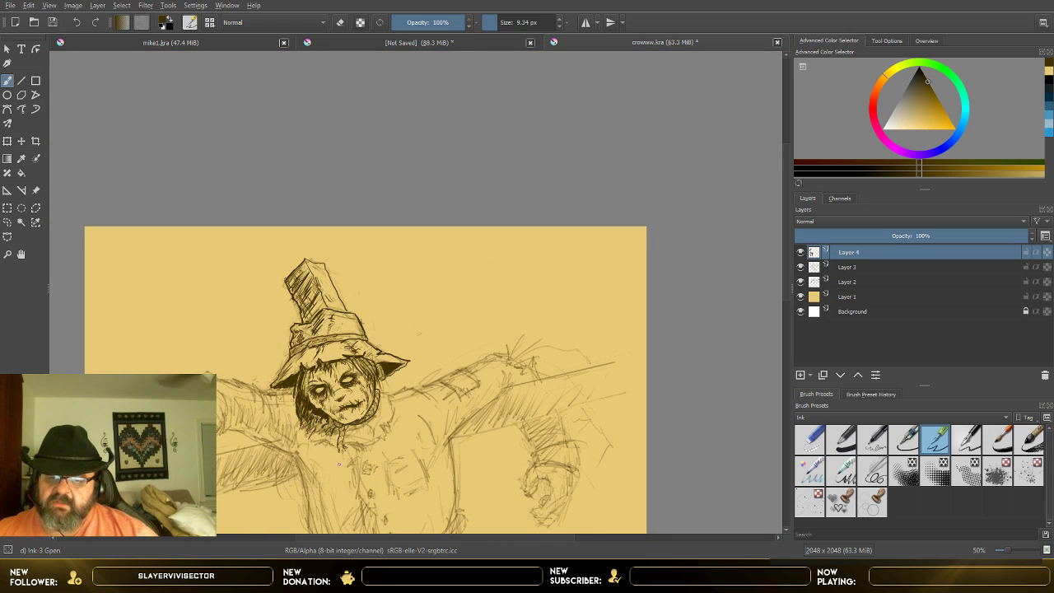
scroll(338, 464, "up", 3)
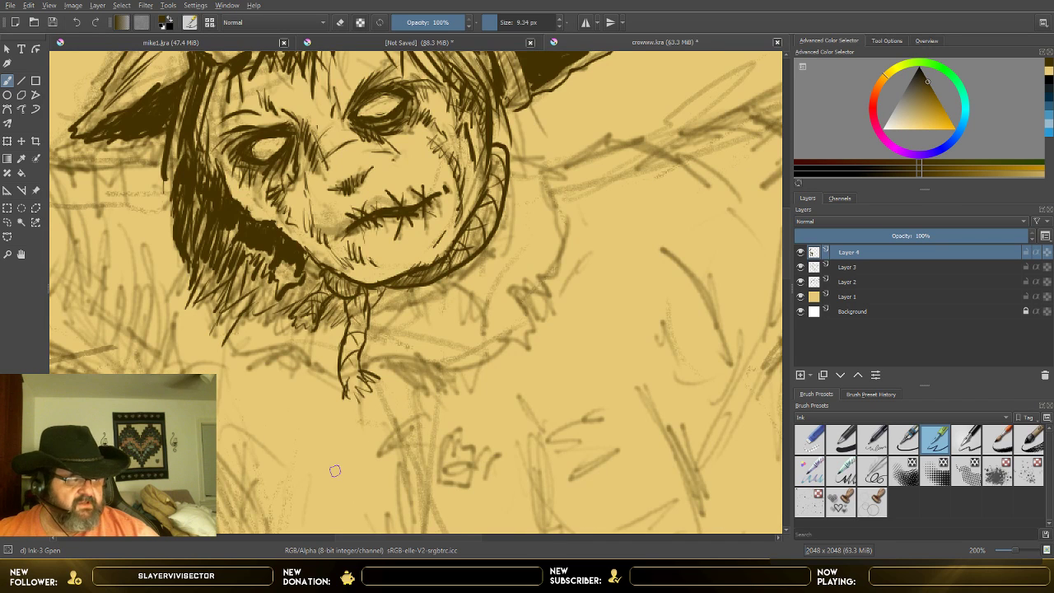
left_click_drag(197, 189, 193, 221)
left_click_drag(204, 198, 196, 231)
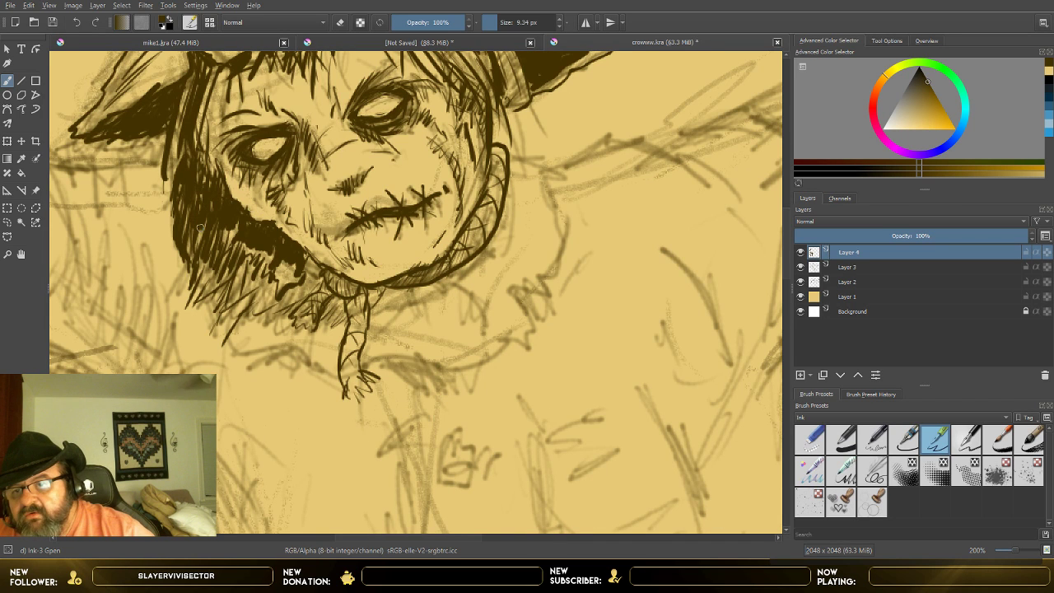
mouse_move(171, 191)
left_mouse_down()
mouse_move(198, 266)
mouse_move(188, 246)
mouse_move(191, 316)
left_mouse_up()
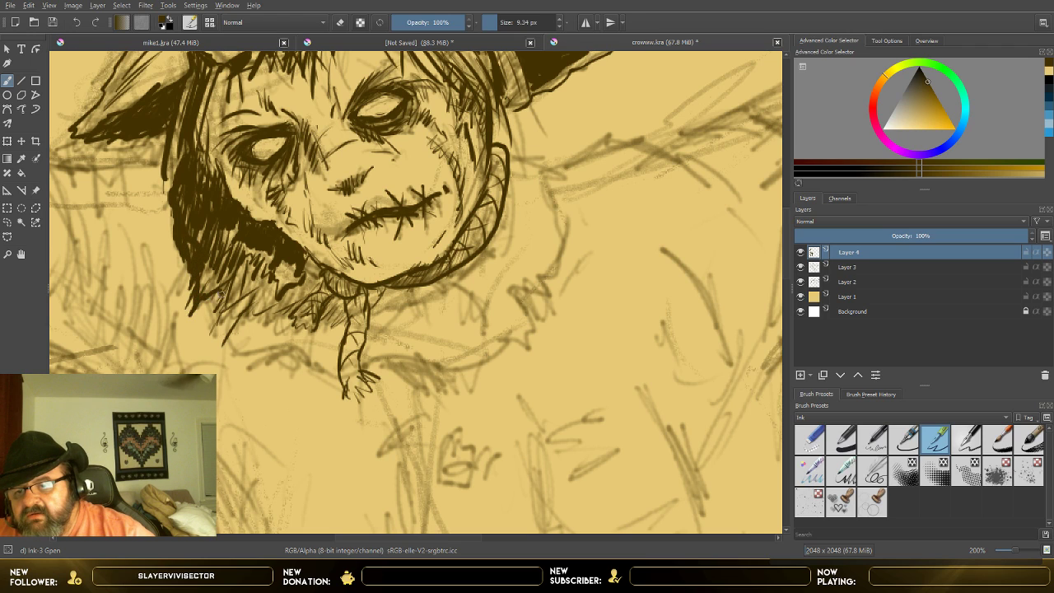
left_click_drag(231, 285, 216, 326)
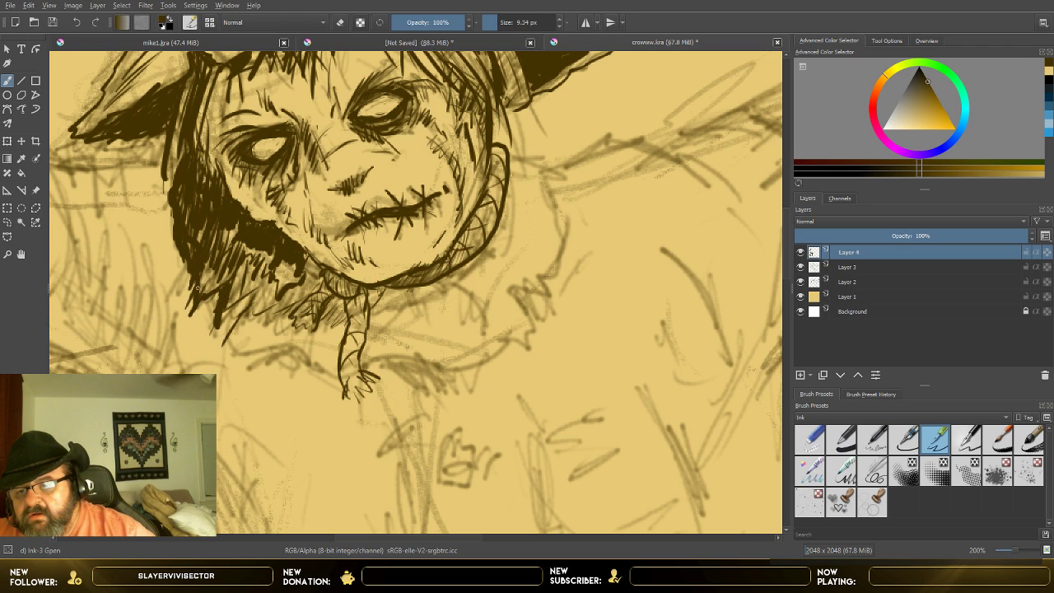
left_click_drag(206, 273, 200, 295)
mouse_move(214, 262)
left_mouse_down()
mouse_move(196, 313)
mouse_move(217, 327)
mouse_move(298, 301)
mouse_move(313, 287)
mouse_move(312, 256)
mouse_move(312, 280)
mouse_move(278, 291)
mouse_move(195, 238)
mouse_move(179, 196)
mouse_move(212, 286)
mouse_move(209, 312)
mouse_move(225, 262)
mouse_move(227, 312)
mouse_move(245, 308)
left_mouse_up()
mouse_move(259, 292)
left_mouse_down()
mouse_move(261, 304)
mouse_move(274, 302)
left_mouse_up()
Step: Compare the darkened hair with the whole figure, and undo the dense hair strokes
scroll(290, 270, "down", 2)
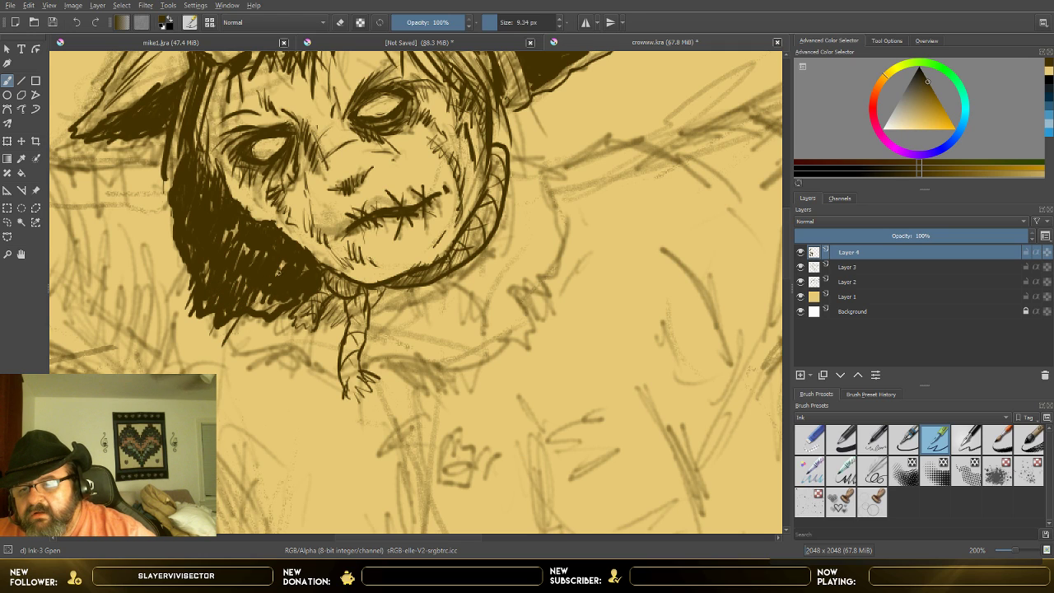
scroll(290, 271, "down", 2)
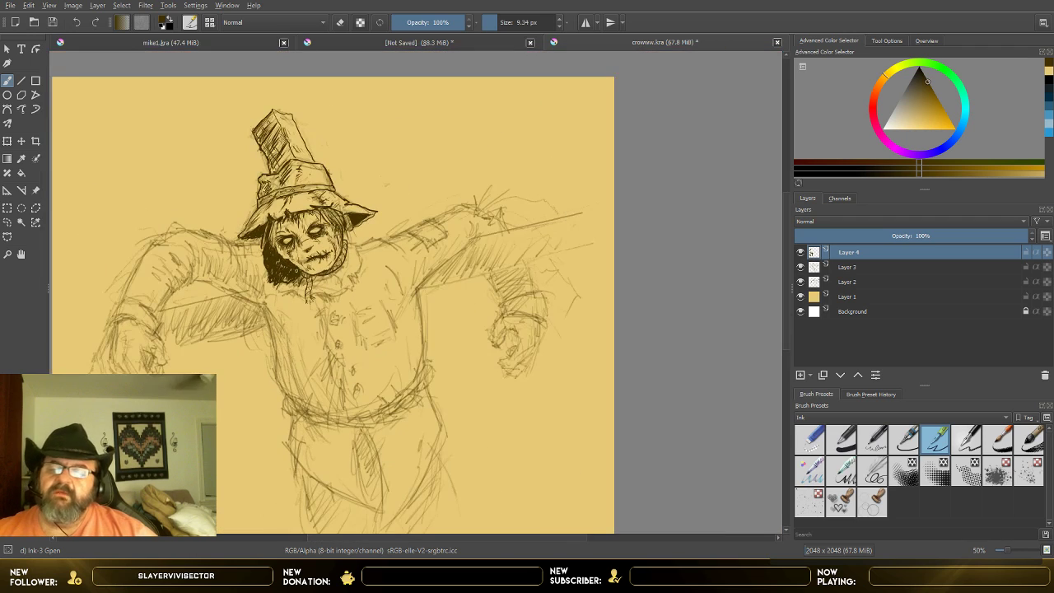
scroll(298, 270, "up", 3)
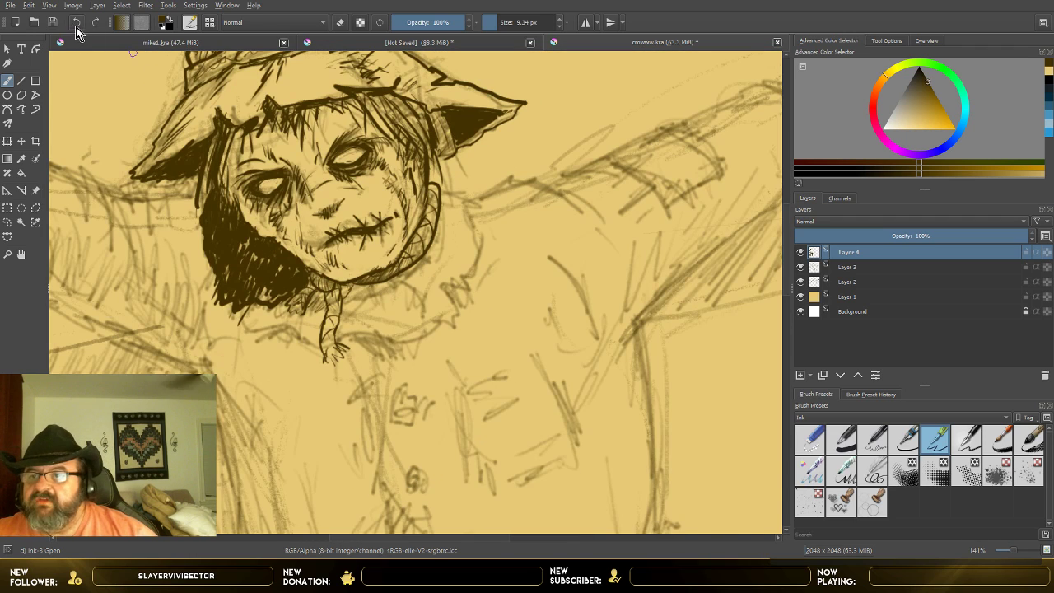
left_click(77, 25)
left_click(77, 24)
left_click(77, 25)
left_click(77, 24)
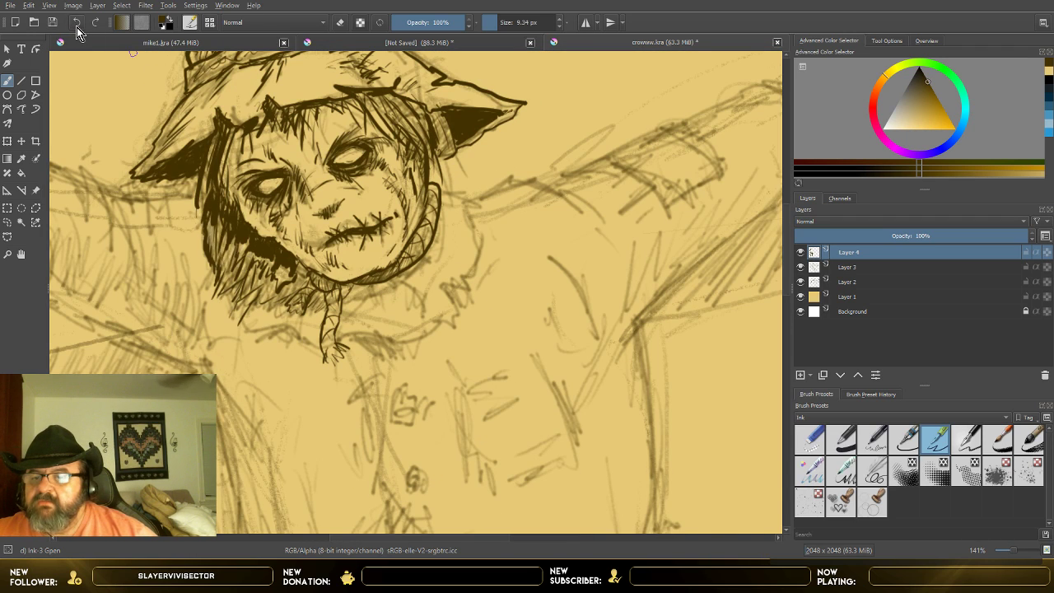
left_click(76, 25)
left_click(77, 27)
left_click(76, 28)
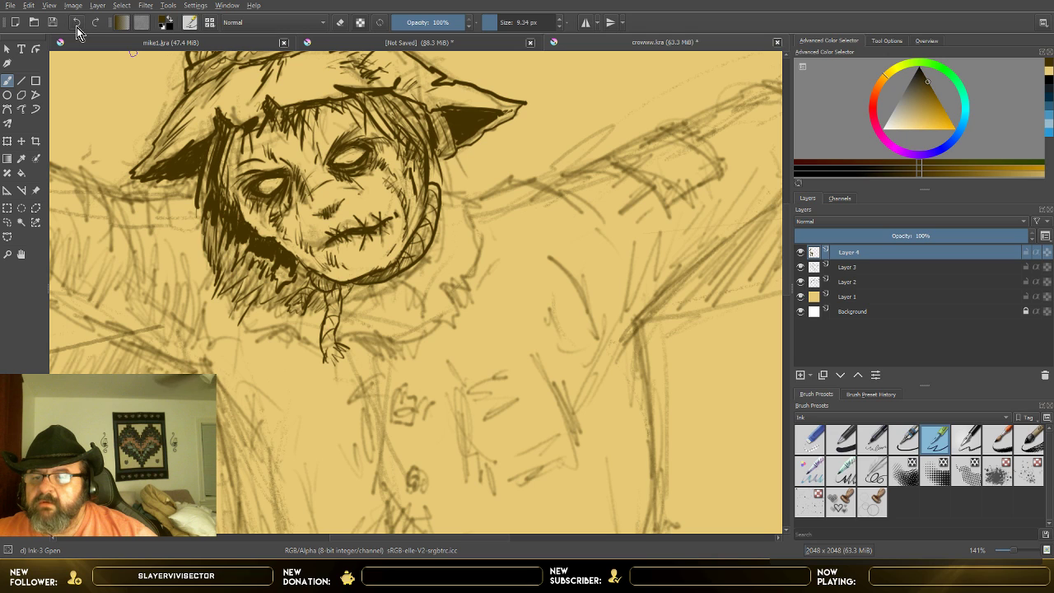
left_click(77, 28)
left_click(77, 28)
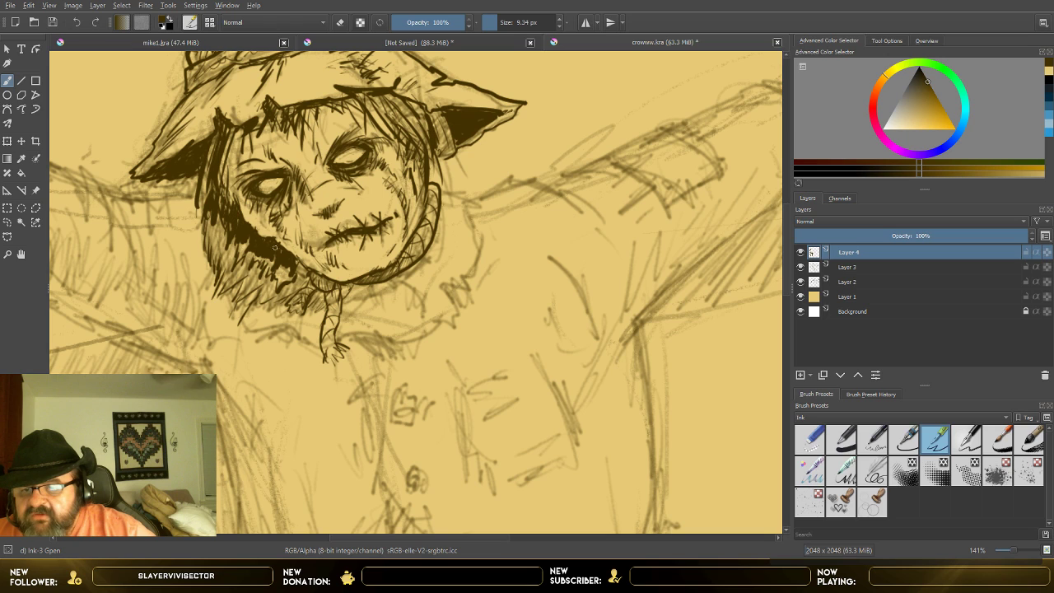
Step: Extend the dark shadow beside the jaw with looser hatching through the image-left hair, and touch up under the hat brim
left_click_drag(275, 247, 292, 259)
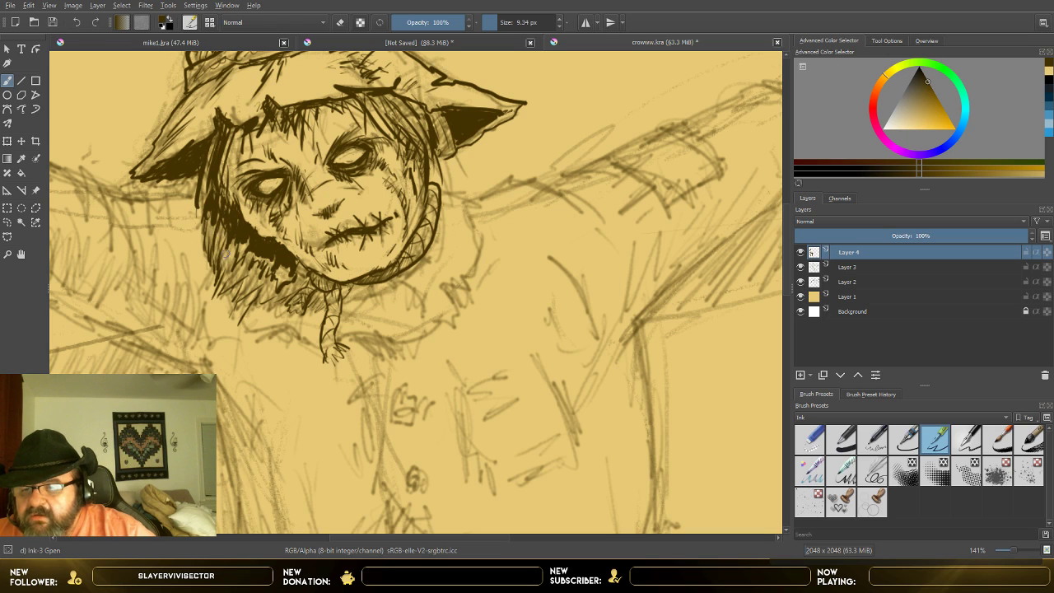
left_click_drag(232, 232, 224, 297)
mouse_move(243, 257)
left_mouse_down()
mouse_move(220, 306)
mouse_move(241, 289)
mouse_move(288, 294)
mouse_move(294, 277)
left_mouse_up()
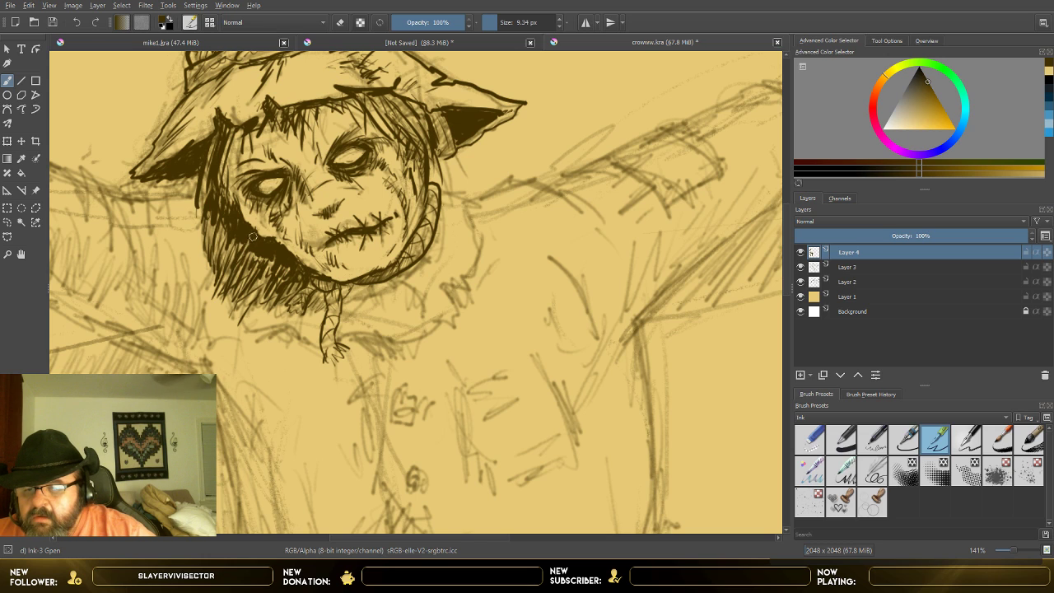
left_click_drag(187, 169, 196, 230)
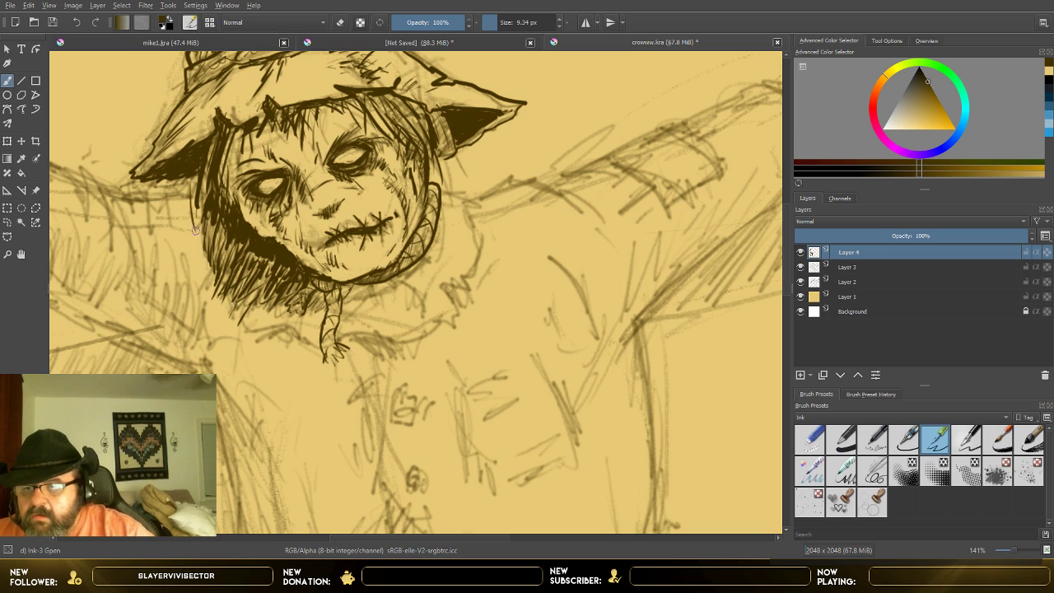
left_click_drag(182, 175, 134, 179)
Step: Check the inked head against the whole figure, toggling Layer 3's visibility off and back on
scroll(132, 188, "down", 7)
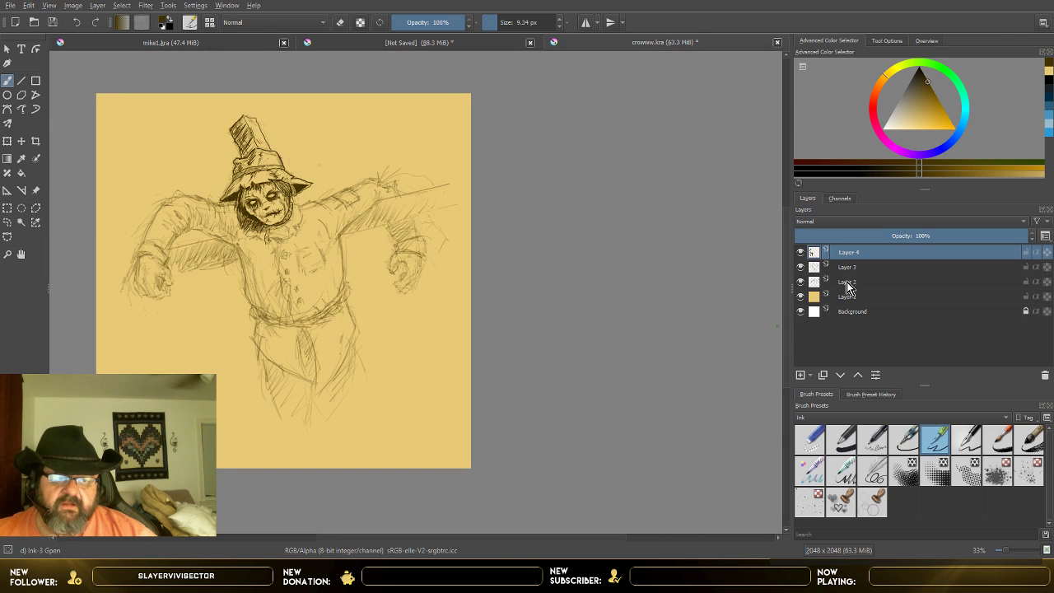
left_click(801, 266)
left_click(801, 267)
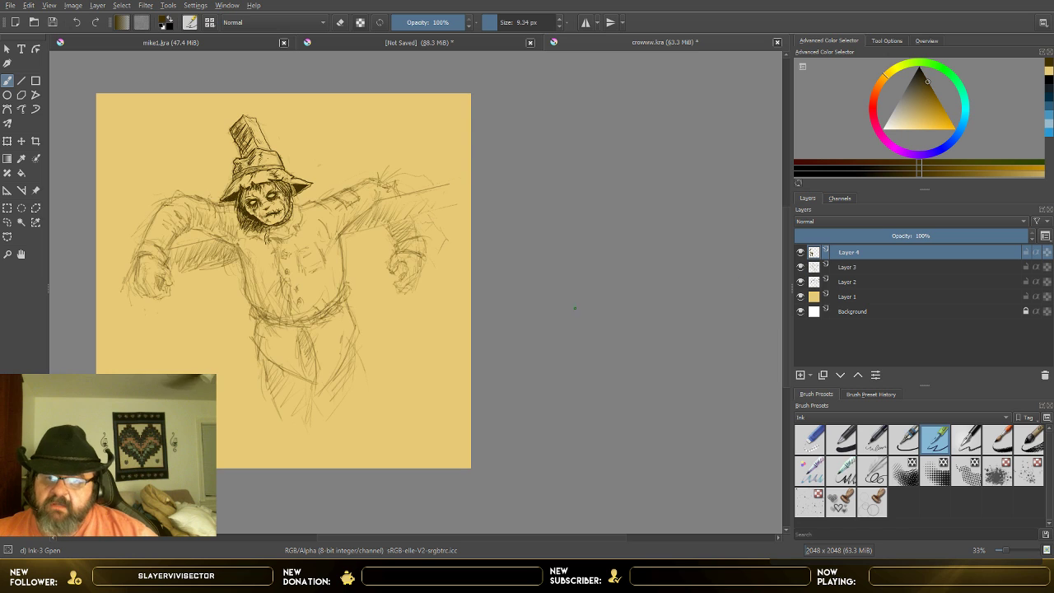
scroll(321, 318, "up", 1)
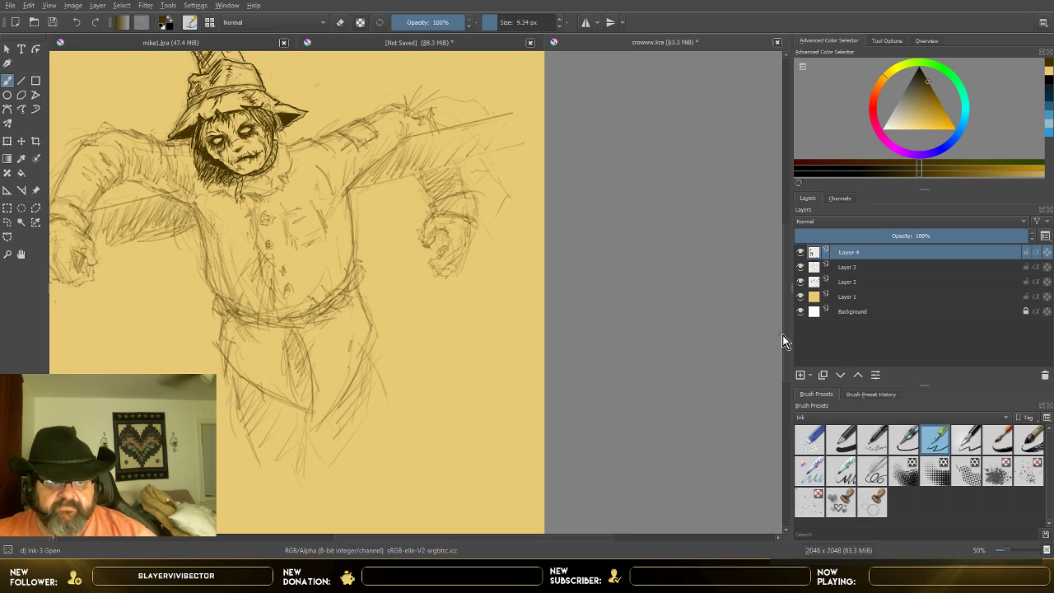
left_click_drag(784, 332, 787, 300)
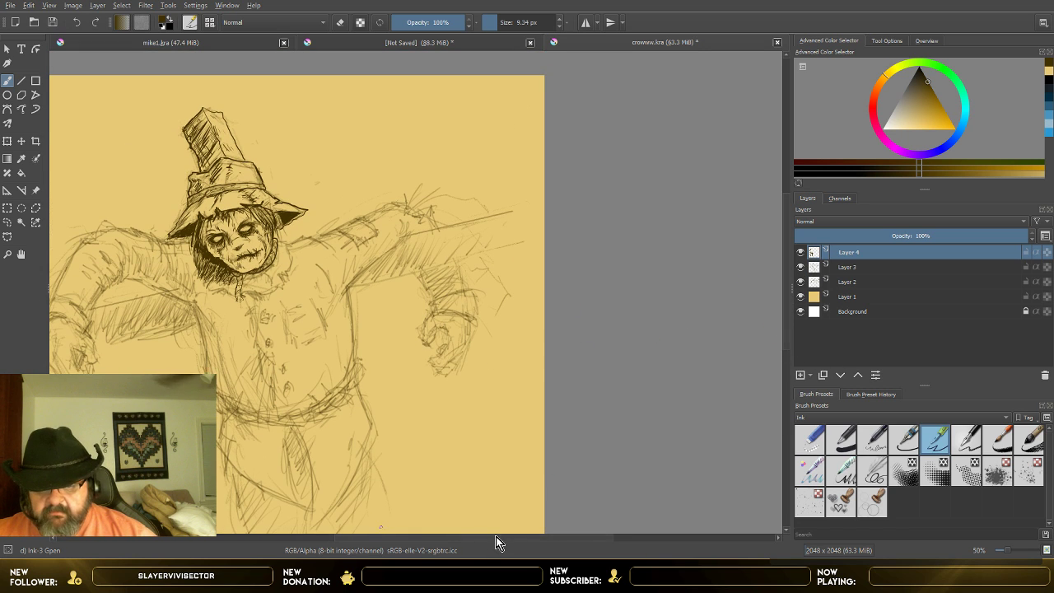
left_click_drag(495, 537, 420, 537)
scroll(546, 392, "up", 2)
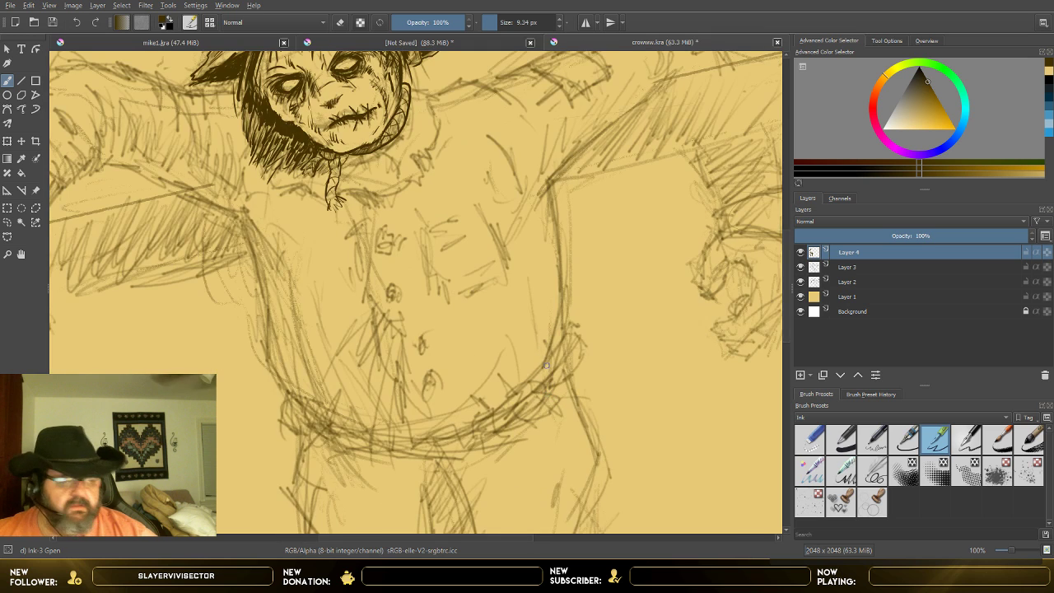
scroll(547, 354, "down", 1)
scroll(787, 346, "up", 2)
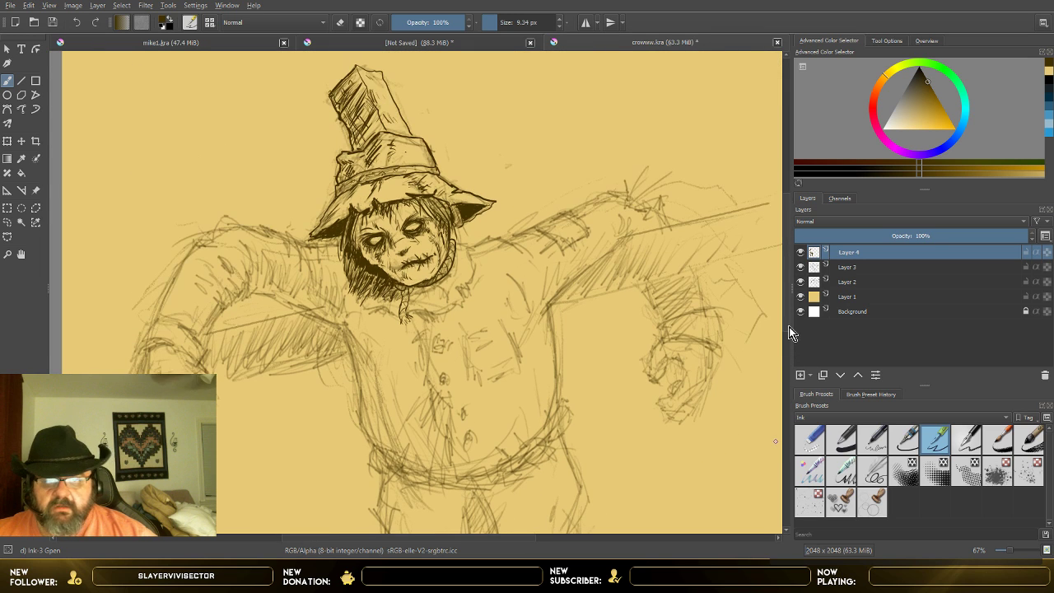
Step: Set the brush size to 7.34 px and ink the ragged collar outline around the neck below the hair and chin
scroll(733, 321, "up", 1)
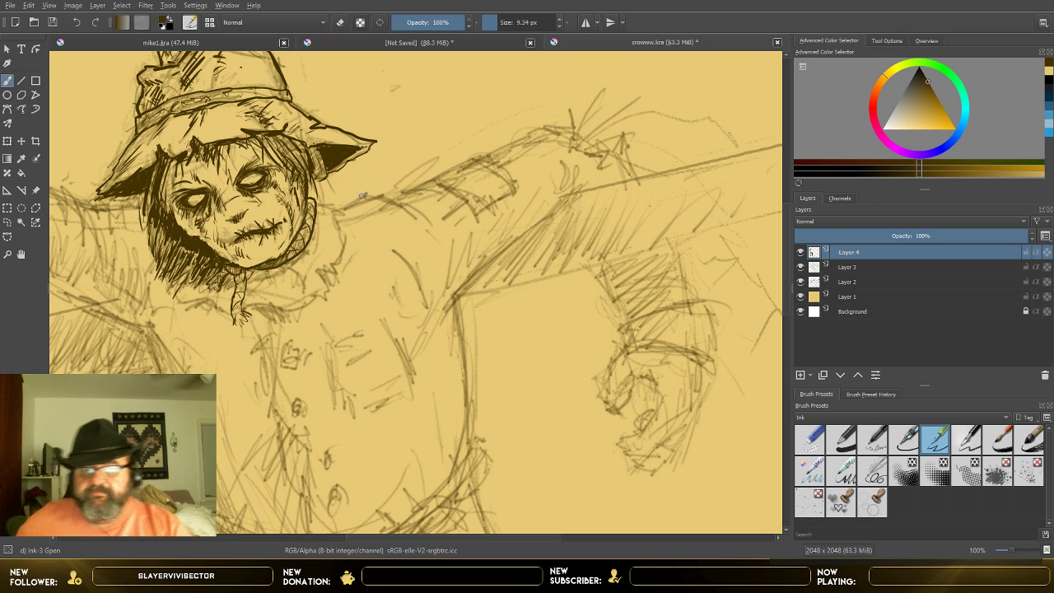
left_click(559, 26)
left_click(559, 26)
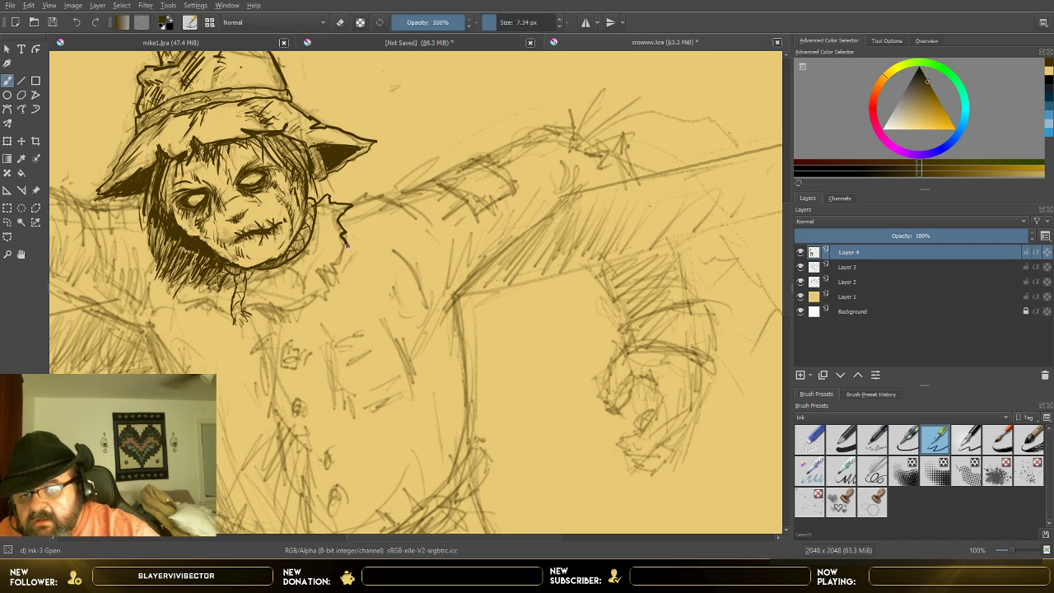
mouse_move(326, 285)
left_mouse_down()
mouse_move(313, 266)
mouse_move(344, 250)
left_mouse_up()
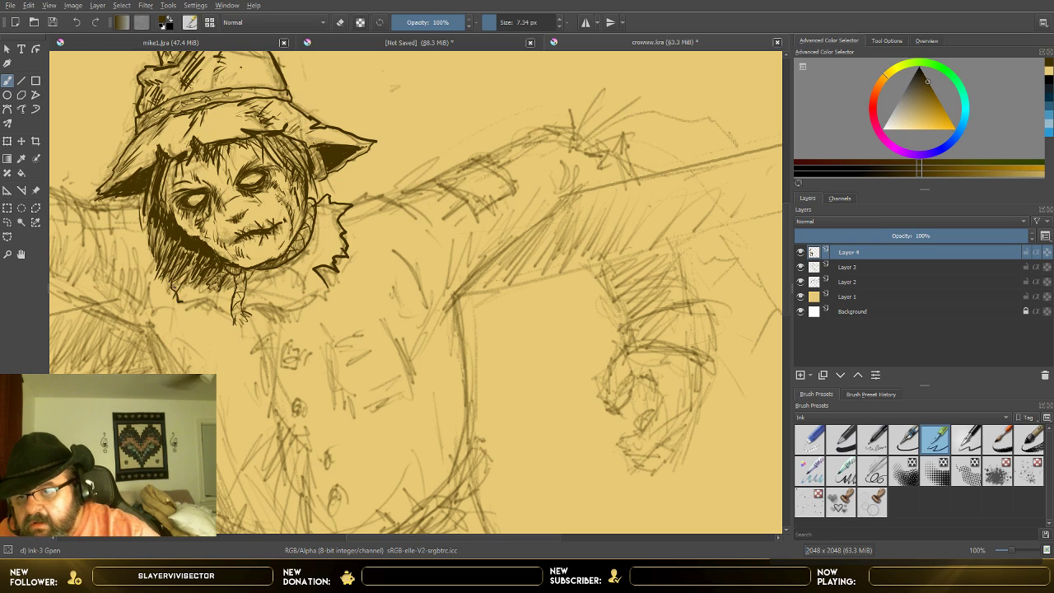
left_click_drag(176, 289, 163, 261)
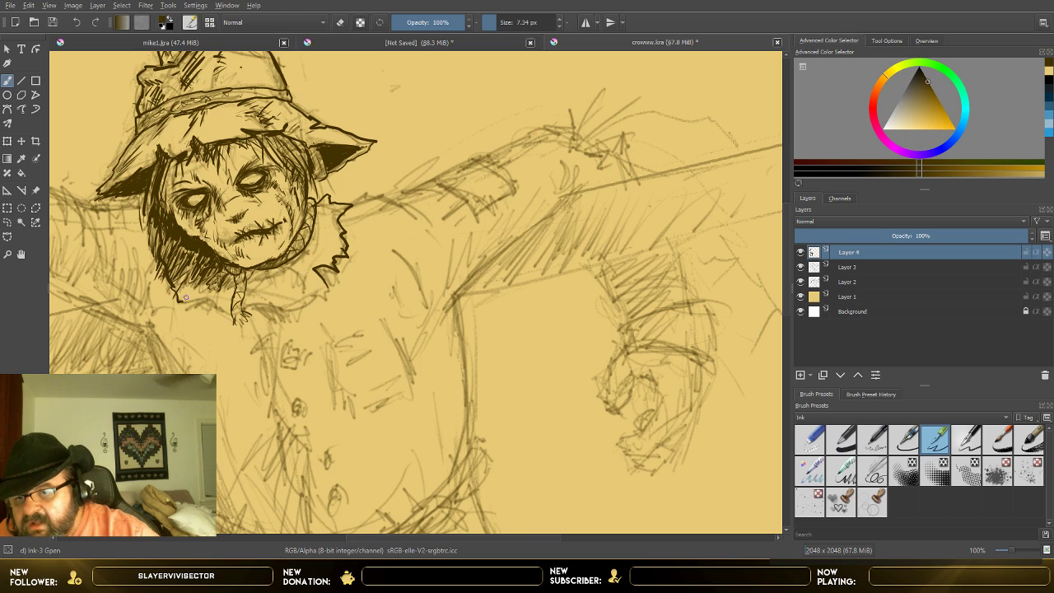
left_click_drag(180, 301, 325, 300)
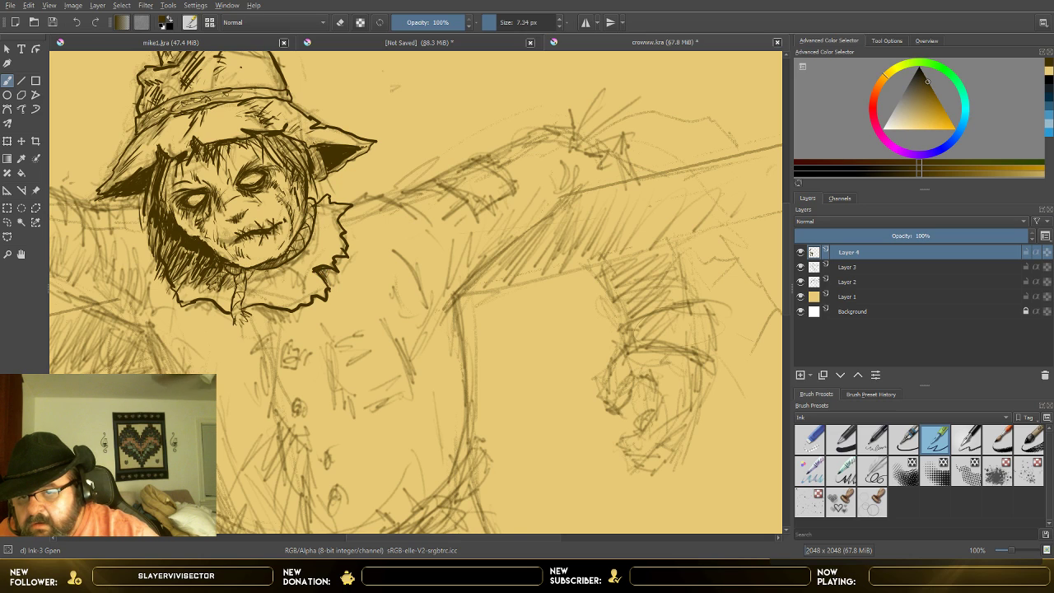
left_click_drag(338, 261, 333, 272)
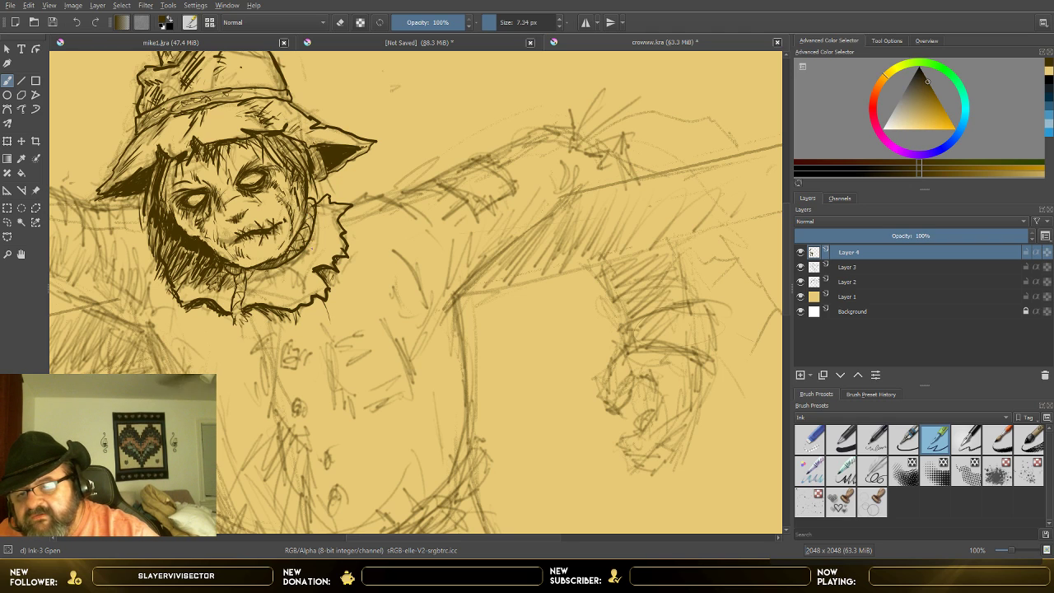
Step: Ink fold lines across the ragged collar around the neck and darken its torn tip below the chin
left_click_drag(310, 242, 329, 253)
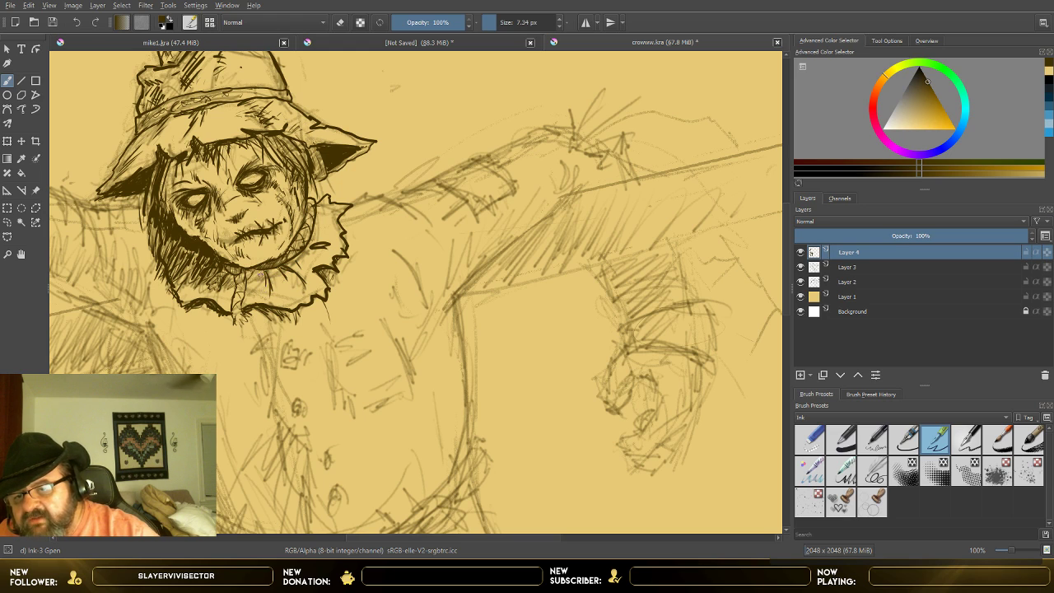
mouse_move(312, 236)
left_mouse_down()
mouse_move(331, 216)
mouse_move(341, 243)
mouse_move(331, 258)
mouse_move(322, 233)
left_mouse_up()
mouse_move(314, 236)
left_mouse_down()
mouse_move(328, 213)
mouse_move(293, 262)
left_mouse_up()
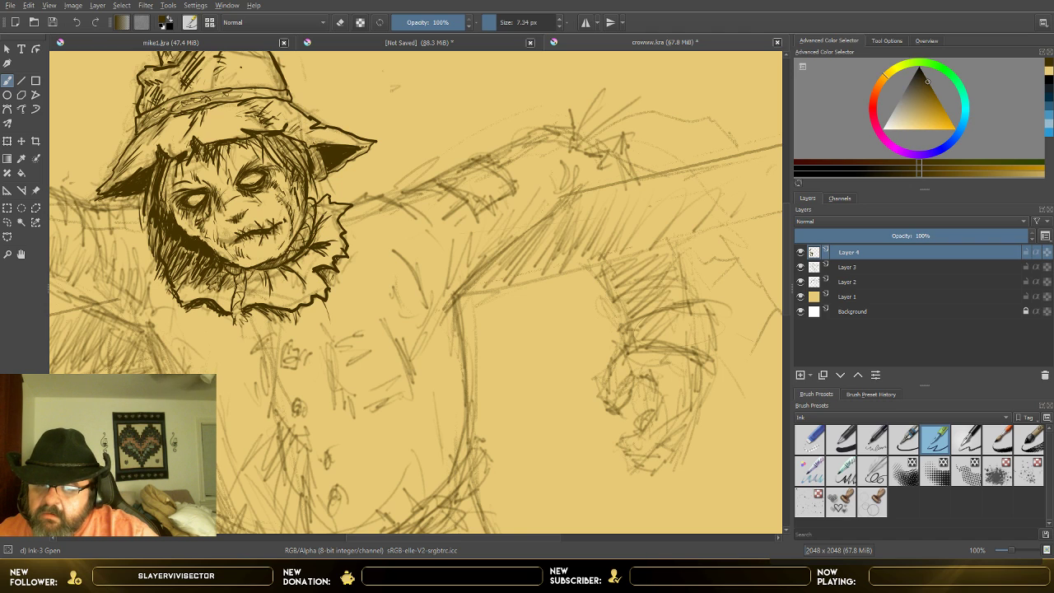
mouse_move(233, 315)
left_mouse_down()
mouse_move(231, 328)
mouse_move(251, 323)
left_mouse_up()
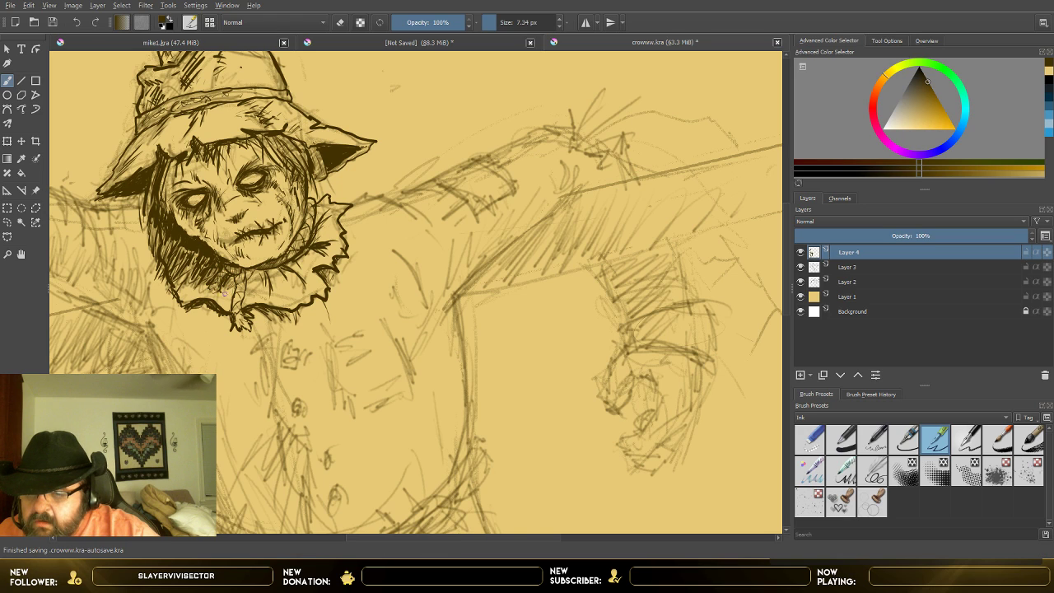
mouse_move(237, 277)
left_mouse_down()
mouse_move(232, 327)
mouse_move(243, 318)
left_mouse_up()
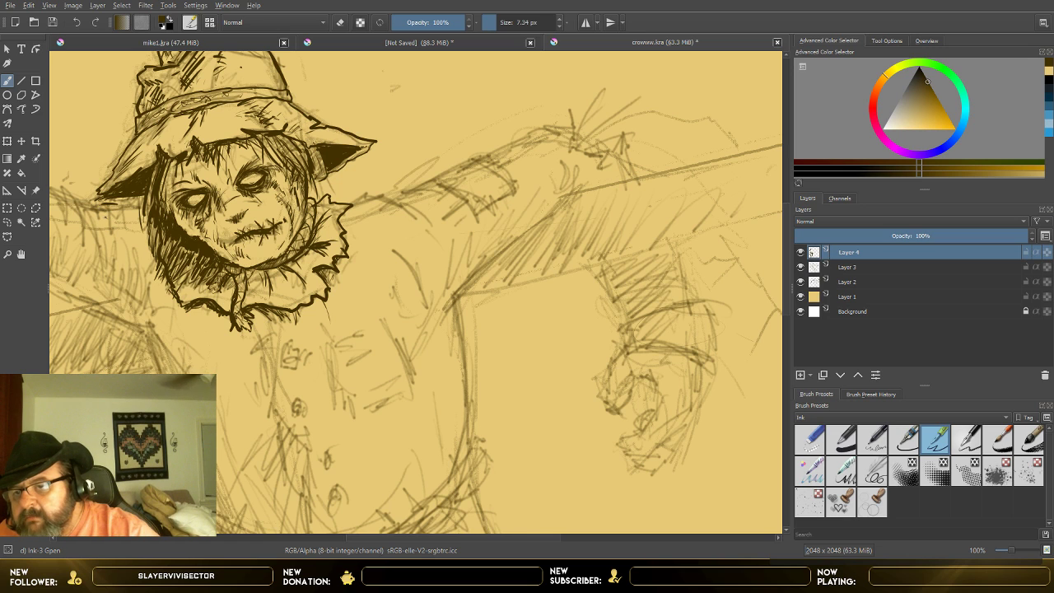
Step: Ink a curved crease on the image-left shoulder and check the whole figure, toggling Layer 3's visibility off and back on
mouse_move(105, 217)
left_mouse_down()
mouse_move(117, 269)
mouse_move(95, 264)
left_mouse_up()
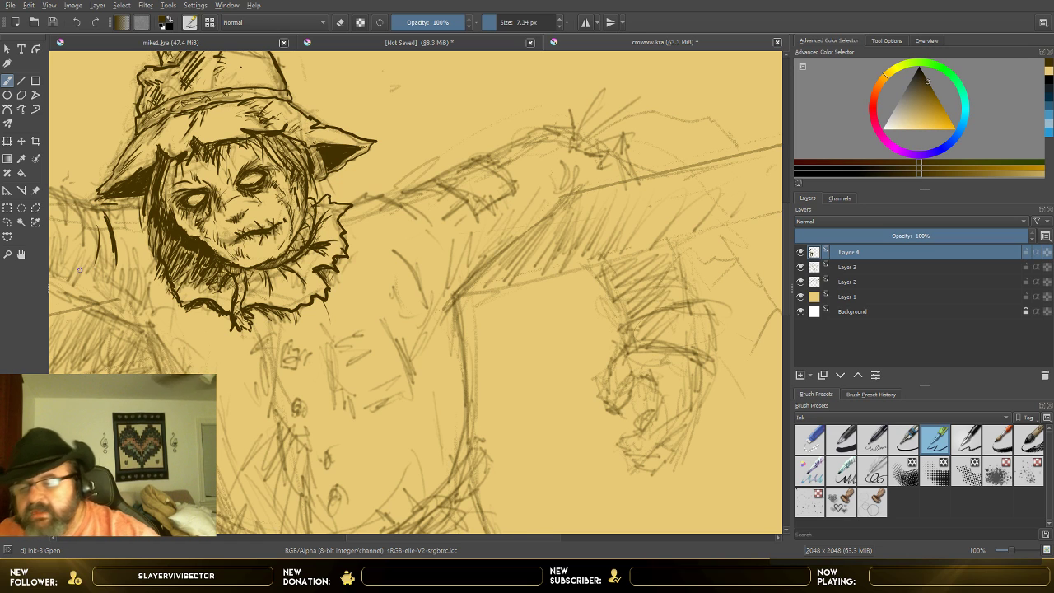
key("minus")
key("minus")
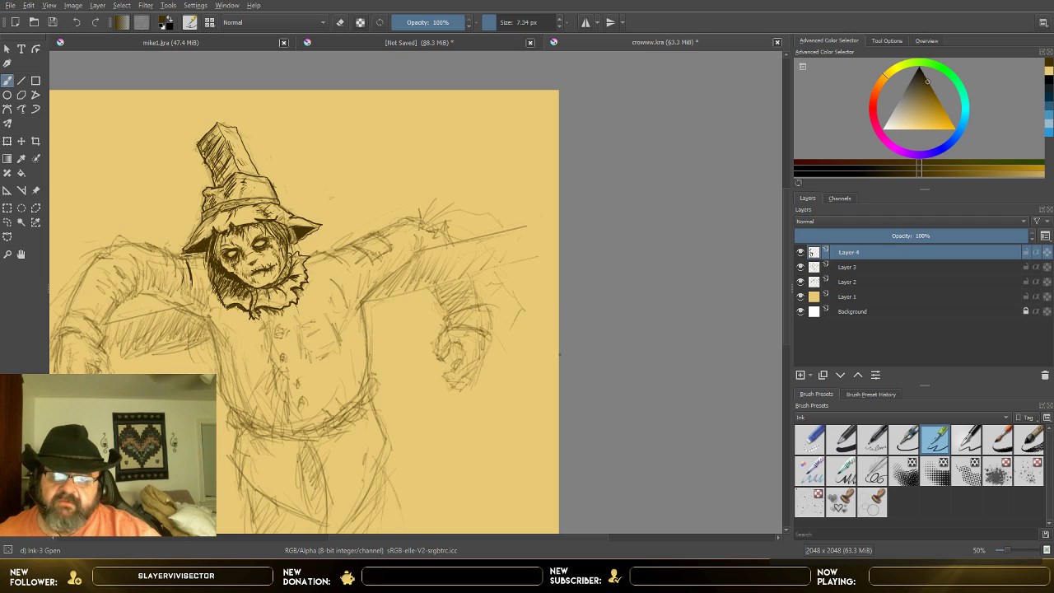
left_click(804, 270)
left_click(805, 270)
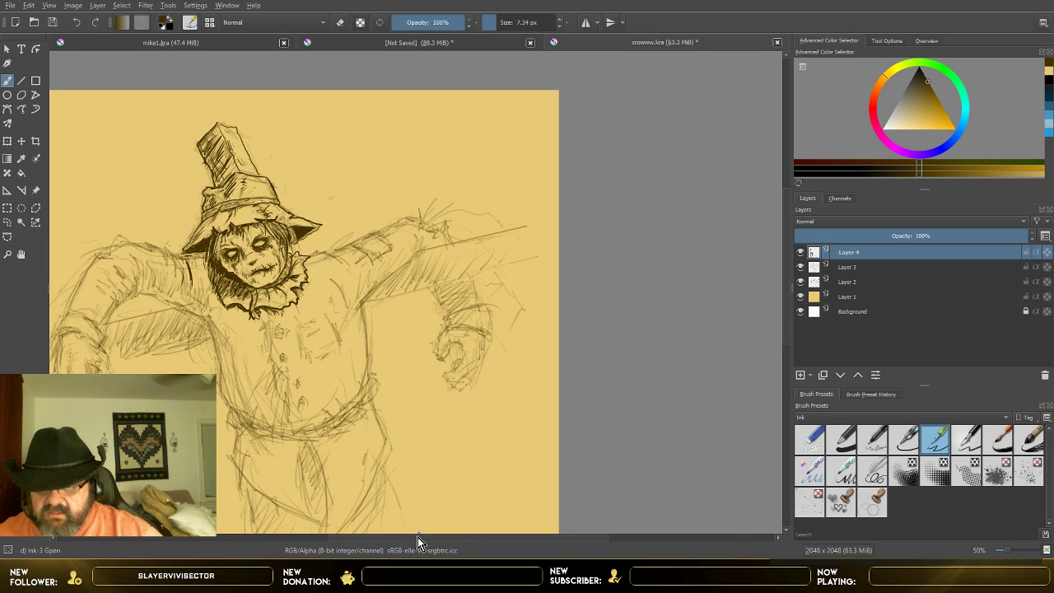
Step: Ink the upper outline of the image-left sleeve with a torn elbow and curved creases running toward the shoulder
left_click_drag(418, 536, 342, 532)
scroll(528, 363, "up", 2)
scroll(527, 363, "down", 3)
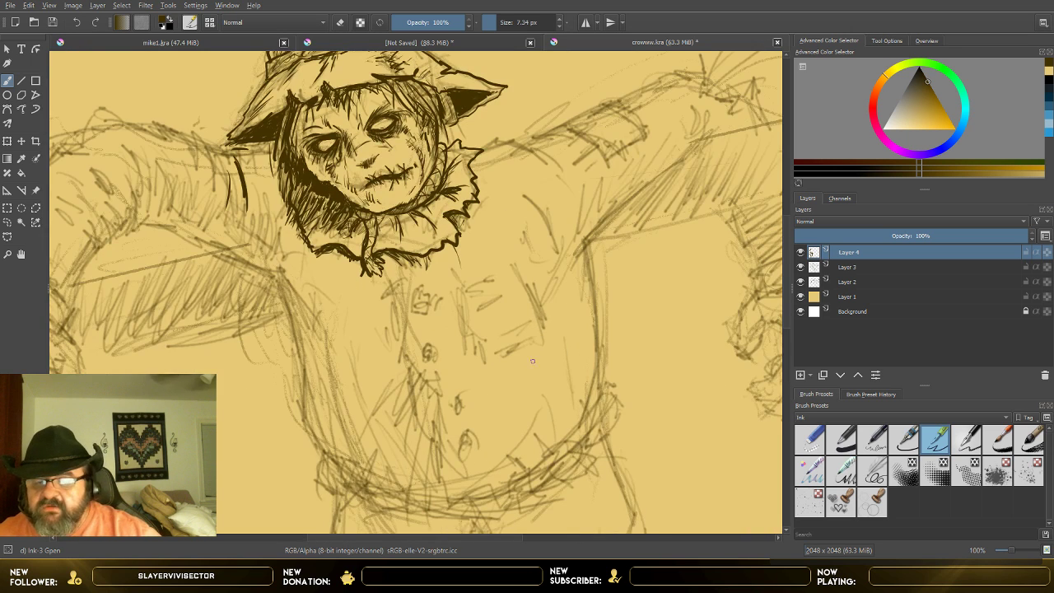
scroll(372, 374, "up", 2)
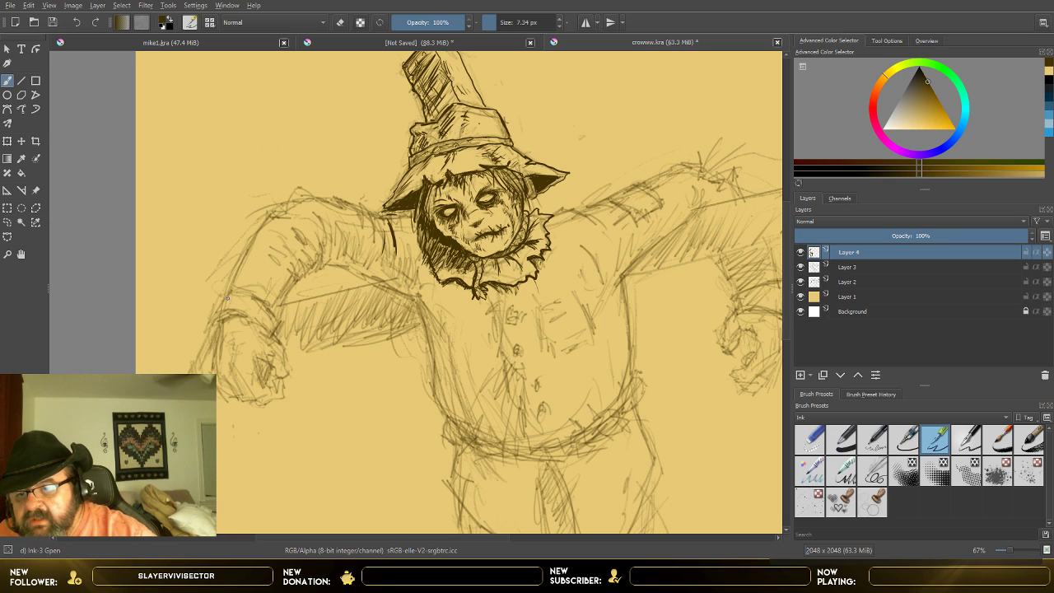
mouse_move(232, 288)
left_mouse_down()
mouse_move(257, 229)
mouse_move(272, 211)
mouse_move(285, 222)
left_mouse_up()
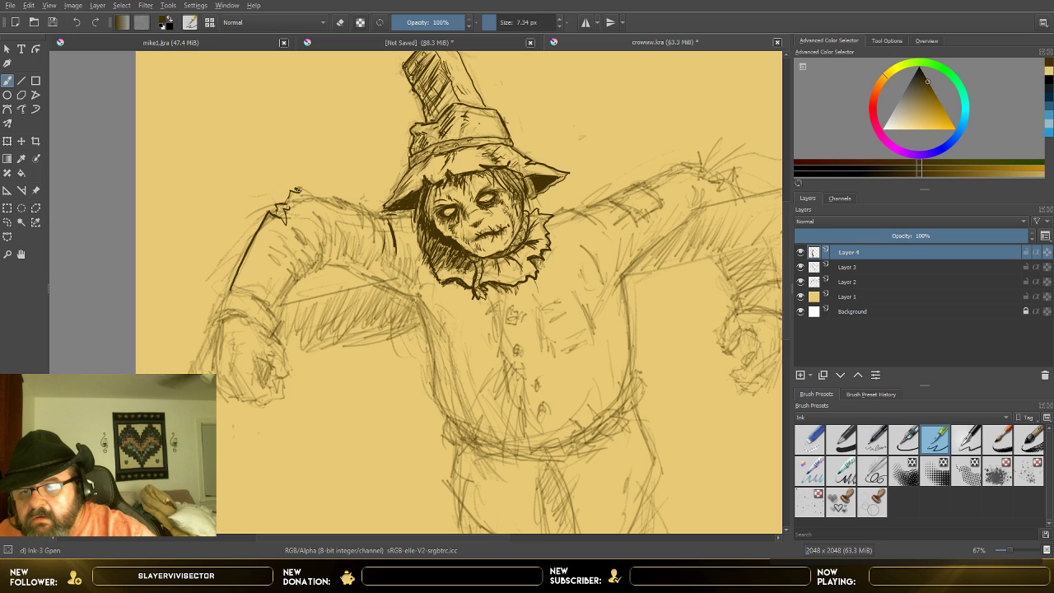
mouse_move(297, 190)
left_mouse_down()
mouse_move(338, 206)
mouse_move(342, 234)
left_mouse_up()
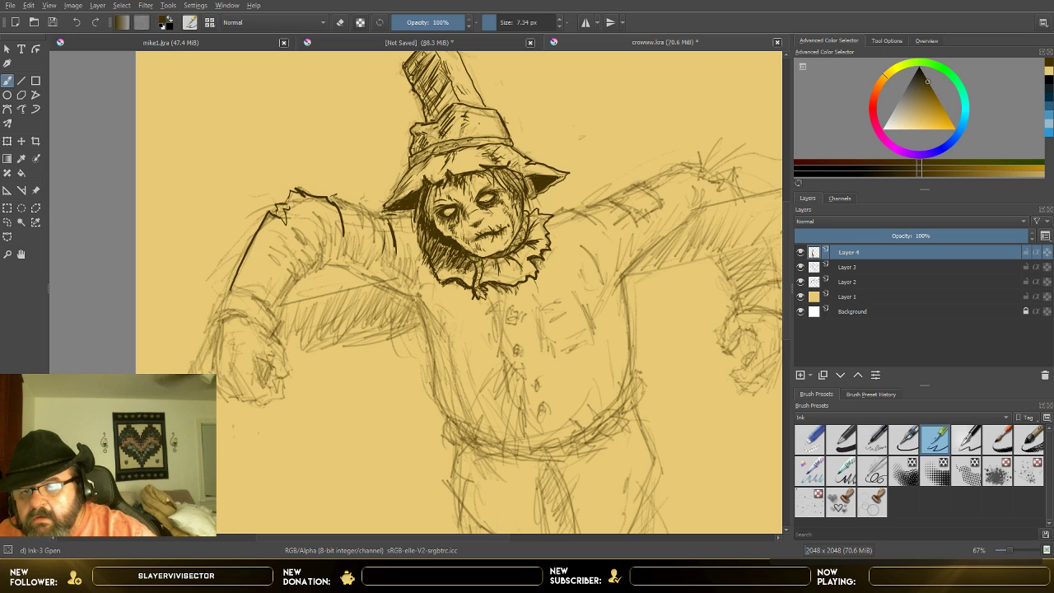
mouse_move(336, 196)
left_mouse_down()
mouse_move(356, 208)
mouse_move(363, 237)
left_mouse_up()
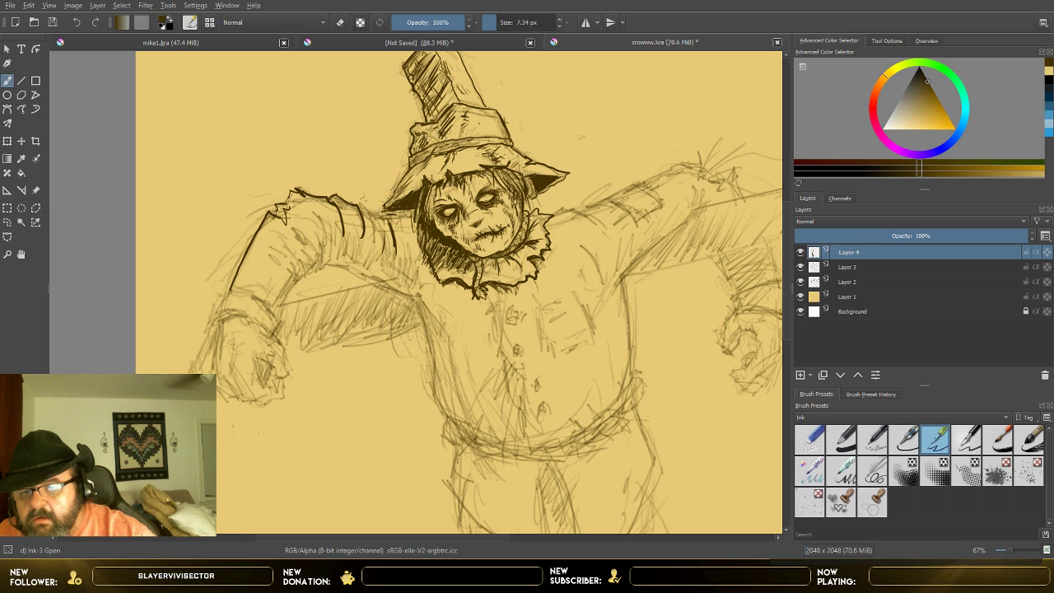
mouse_move(349, 202)
left_mouse_down()
mouse_move(364, 205)
mouse_move(384, 251)
left_mouse_up()
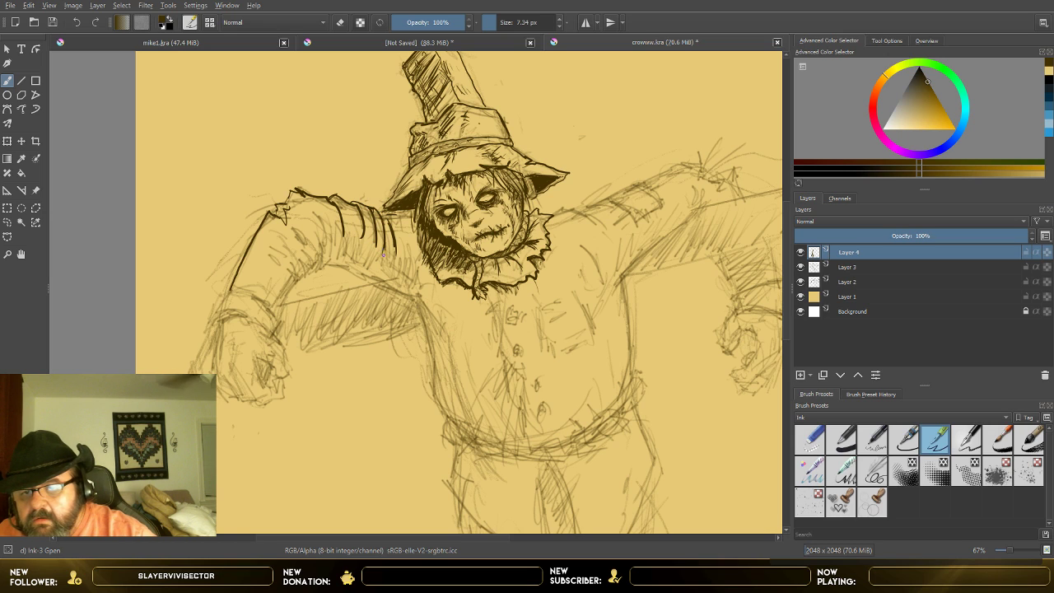
left_click_drag(376, 211, 390, 214)
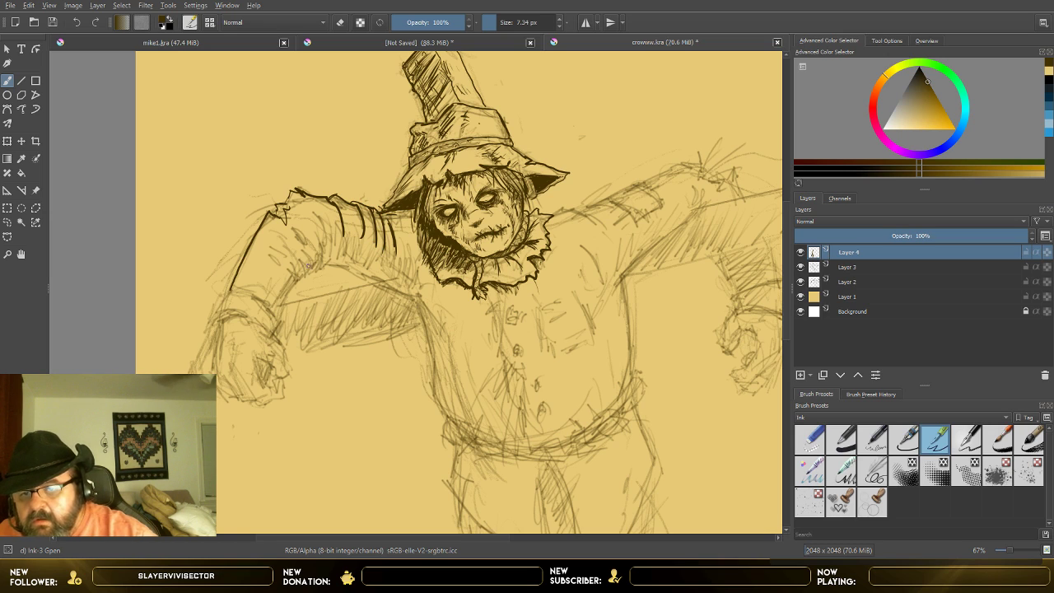
Step: Ink the image-left sleeve's inner elbow folds and its underside down to the armpit, with short creases at the shoulder
left_click_drag(279, 305, 289, 290)
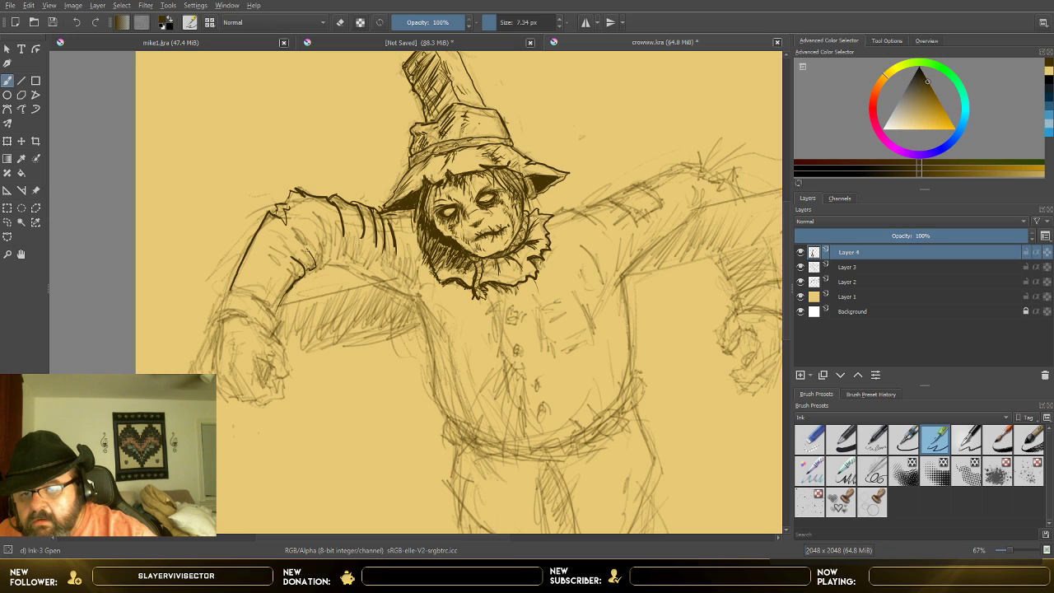
mouse_move(326, 262)
left_mouse_down()
mouse_move(324, 227)
mouse_move(318, 257)
mouse_move(344, 268)
left_mouse_up()
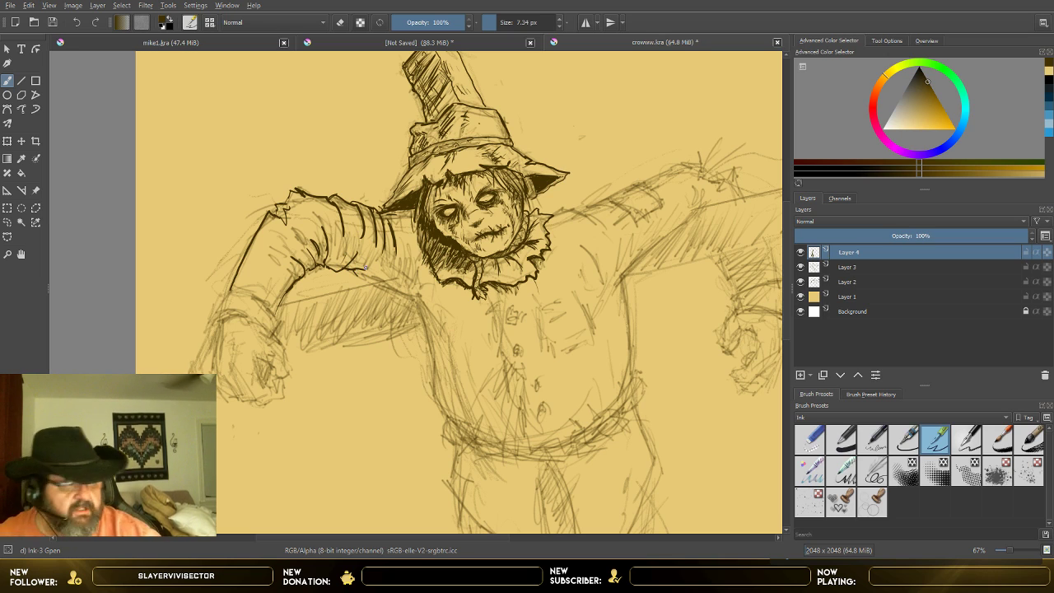
scroll(332, 236, "up", 1)
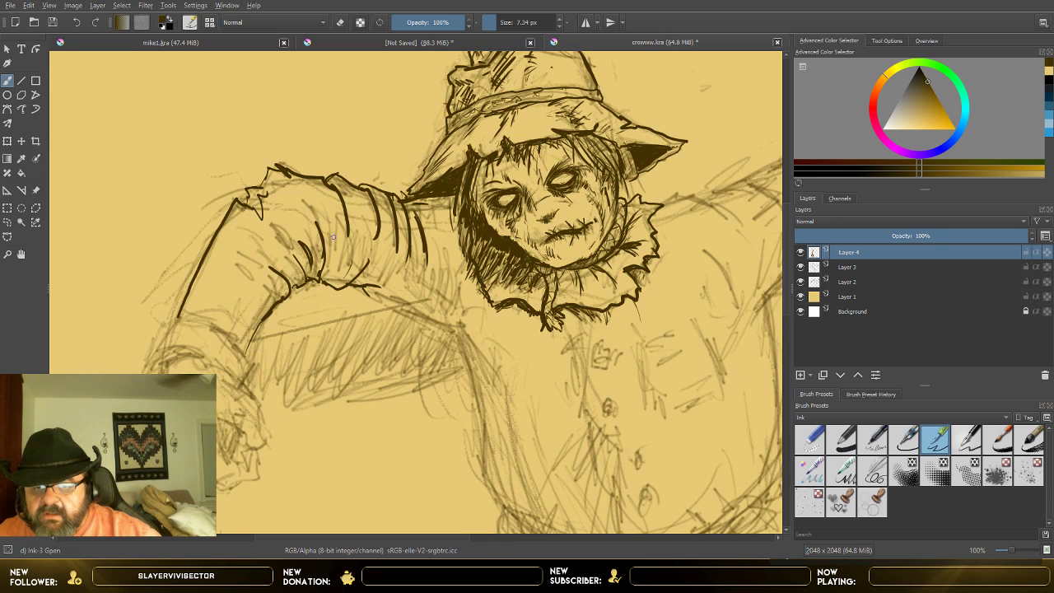
scroll(392, 298, "up", 1)
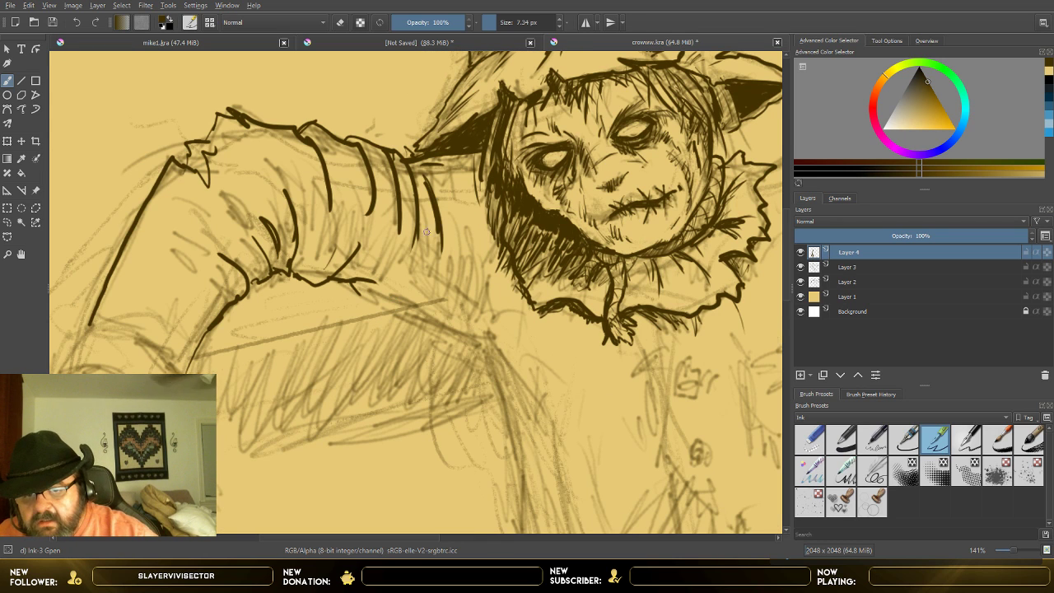
mouse_move(357, 290)
left_mouse_down()
mouse_move(474, 342)
mouse_move(492, 379)
left_mouse_up()
left_click_drag(465, 319, 472, 260)
left_click_drag(463, 249, 462, 302)
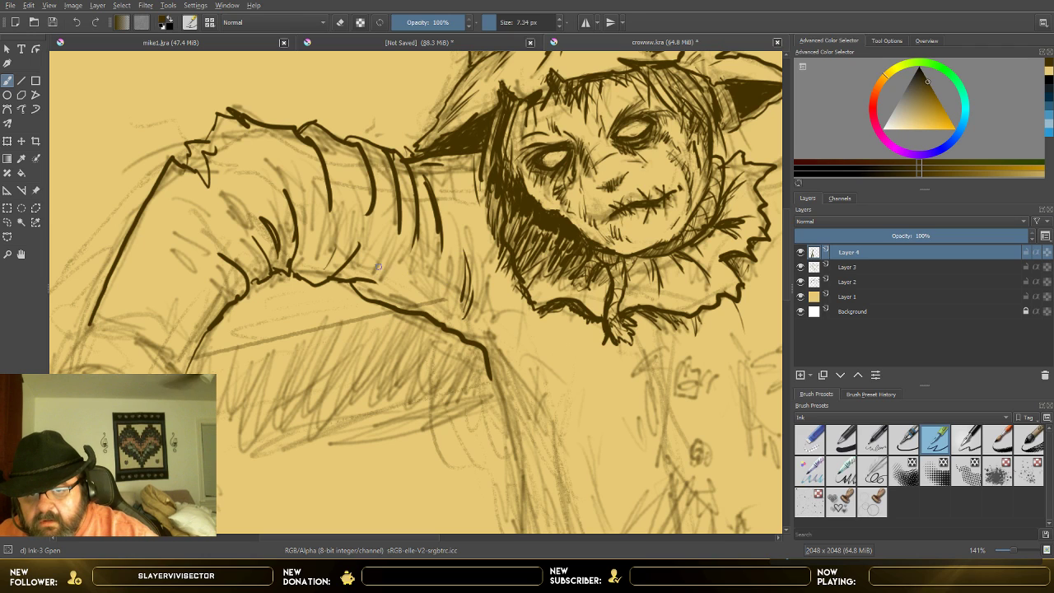
Step: Add thin fold strokes between the creases of the image-left upper sleeve and beside the collar
mouse_move(385, 270)
left_mouse_down()
mouse_move(388, 248)
mouse_move(417, 283)
left_mouse_up()
left_click_drag(417, 293, 449, 255)
left_click_drag(453, 255, 458, 224)
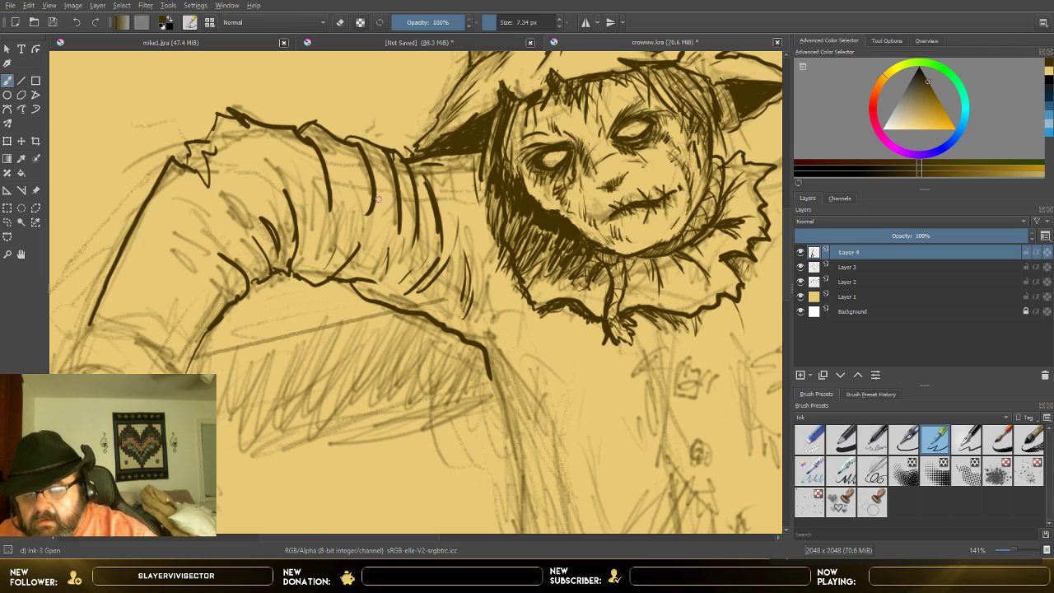
left_click_drag(381, 197, 367, 258)
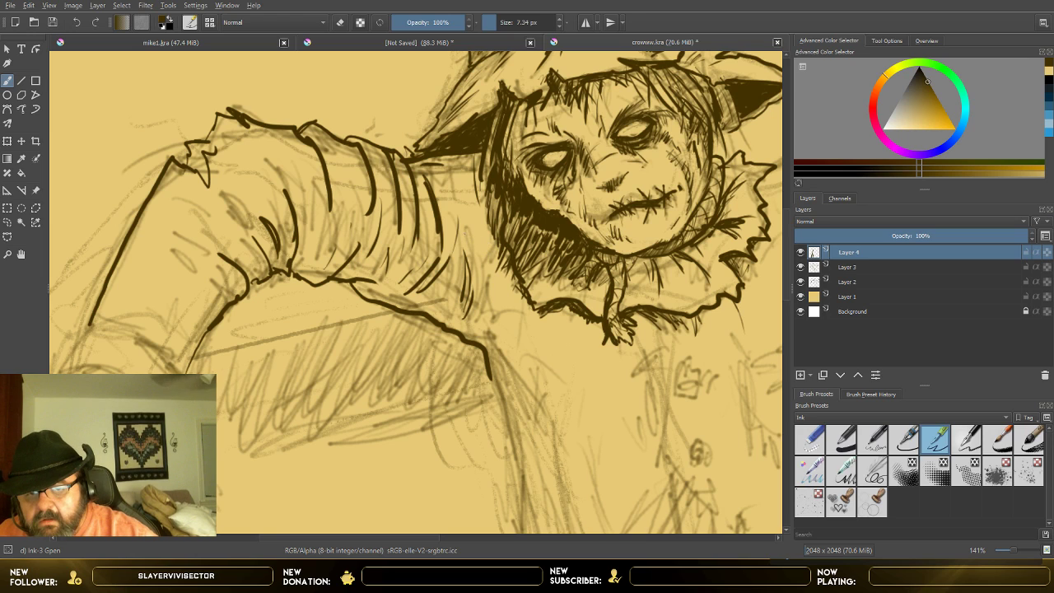
mouse_move(471, 230)
left_mouse_down()
mouse_move(466, 270)
mouse_move(492, 290)
left_mouse_up()
left_click_drag(454, 194, 452, 212)
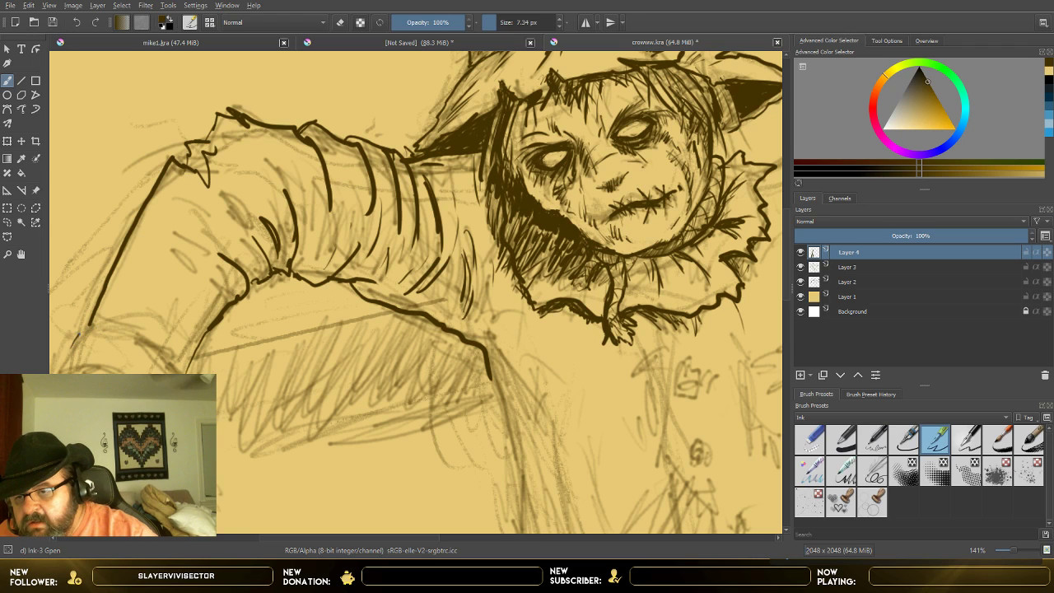
Step: Ink the image-left sleeve's cuff with a wavy upper edge and a ragged, darkened opening around the wrist
mouse_move(79, 333)
left_mouse_down()
mouse_move(92, 324)
mouse_move(147, 332)
mouse_move(194, 368)
left_mouse_up()
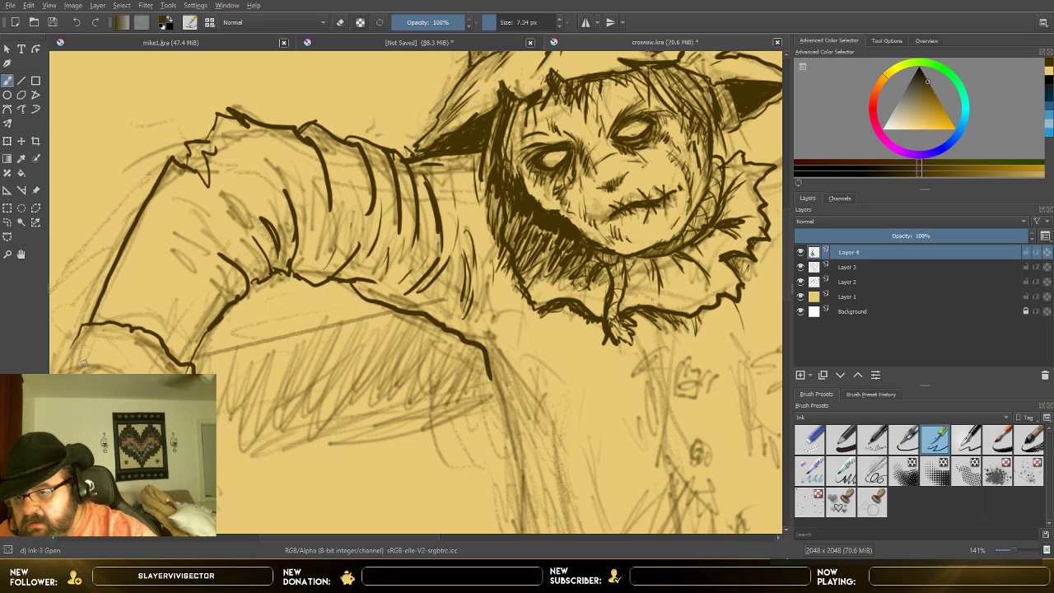
mouse_move(79, 334)
left_mouse_down()
mouse_move(62, 362)
mouse_move(93, 348)
mouse_move(102, 370)
mouse_move(131, 368)
left_mouse_up()
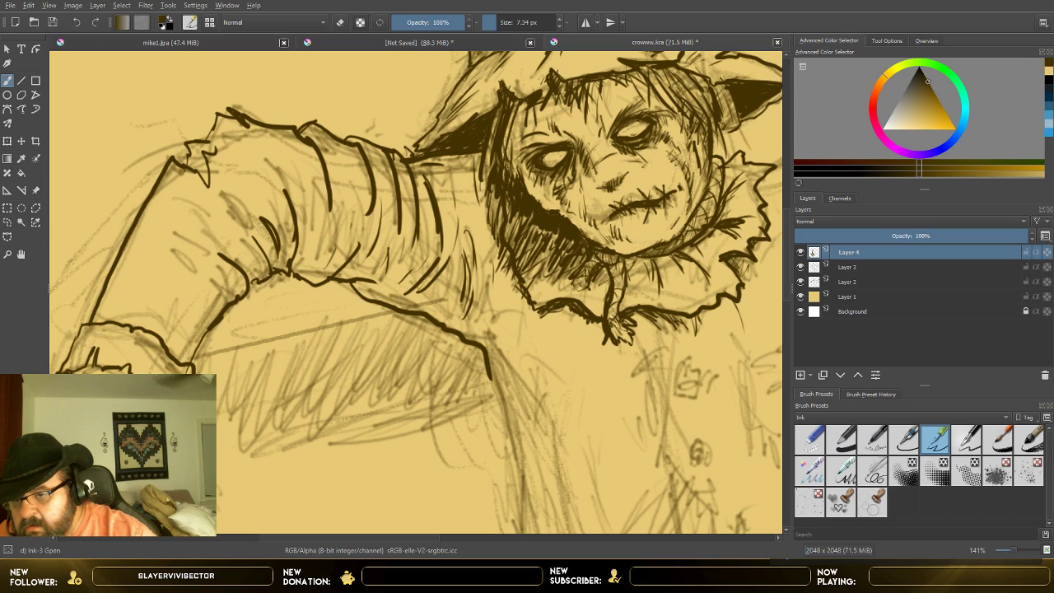
mouse_move(90, 371)
left_mouse_down()
mouse_move(98, 359)
mouse_move(128, 370)
left_mouse_up()
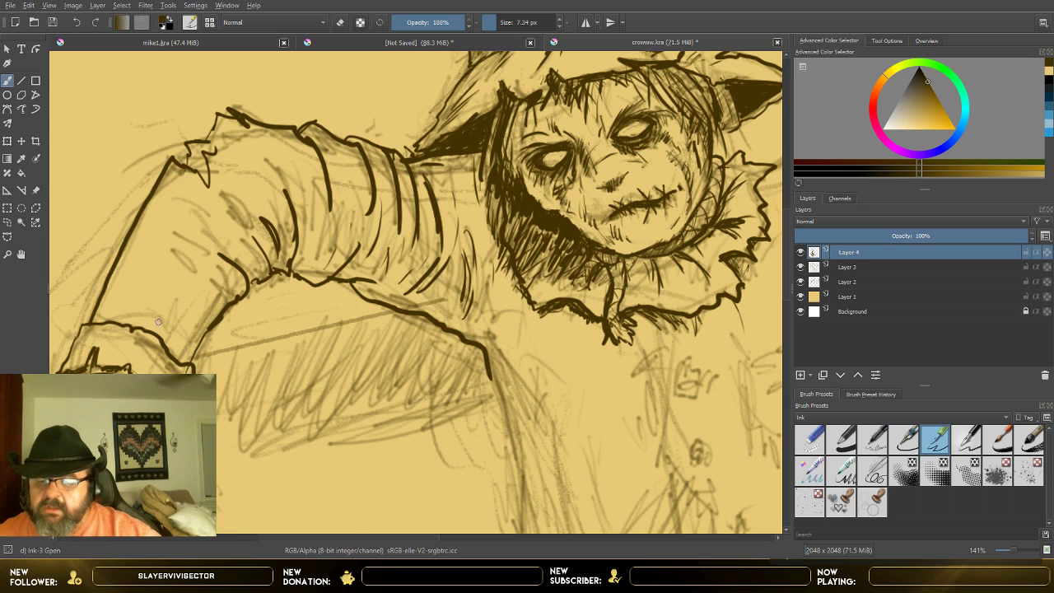
scroll(168, 319, "down", 2)
scroll(167, 320, "down", 1)
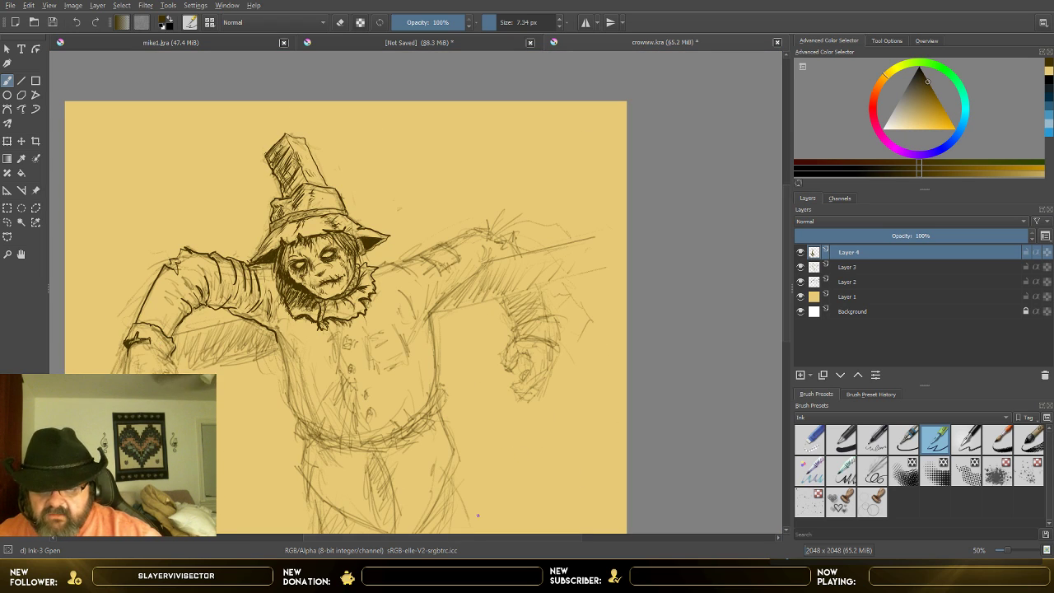
left_click_drag(345, 539, 317, 539)
scroll(326, 403, "up", 3)
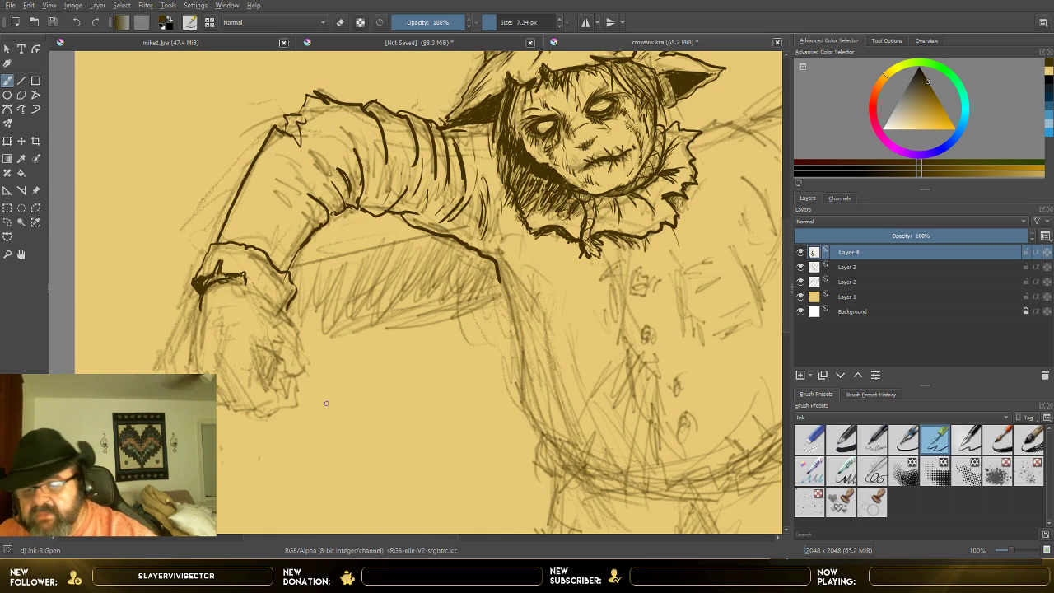
left_click_drag(246, 280, 274, 301)
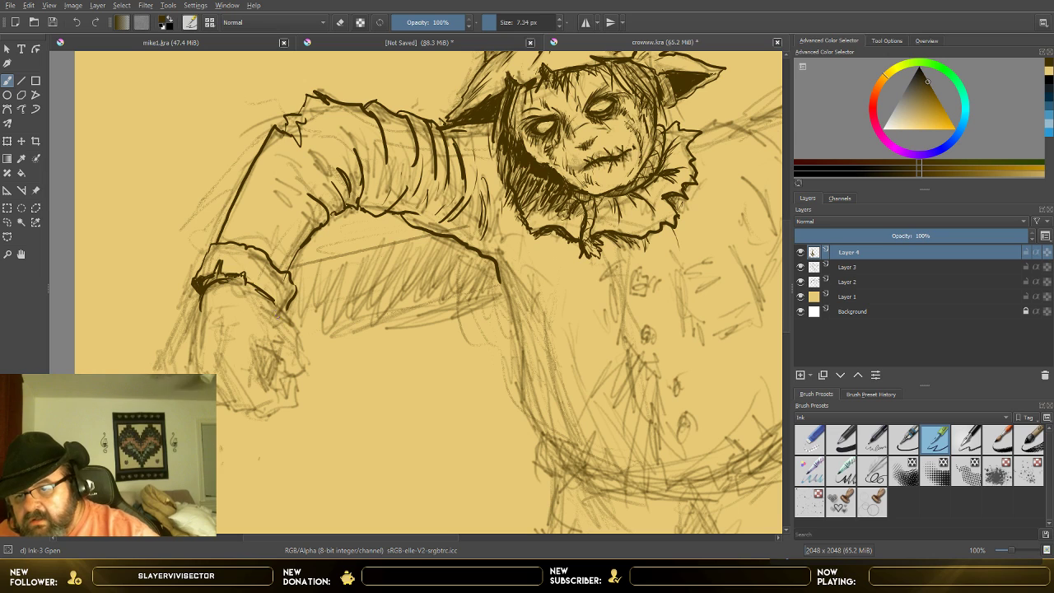
Step: Ink the outer contour of the image-left hand below the cuff, with the curled fingers and palm opening
mouse_move(199, 295)
left_mouse_down()
mouse_move(185, 370)
mouse_move(221, 403)
left_mouse_up()
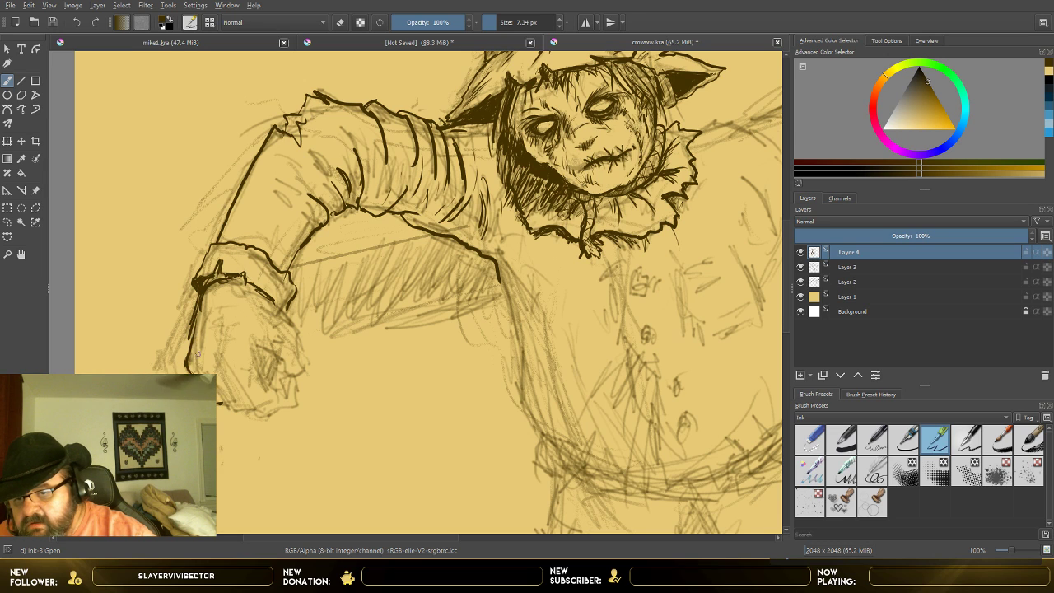
left_click_drag(197, 354, 249, 411)
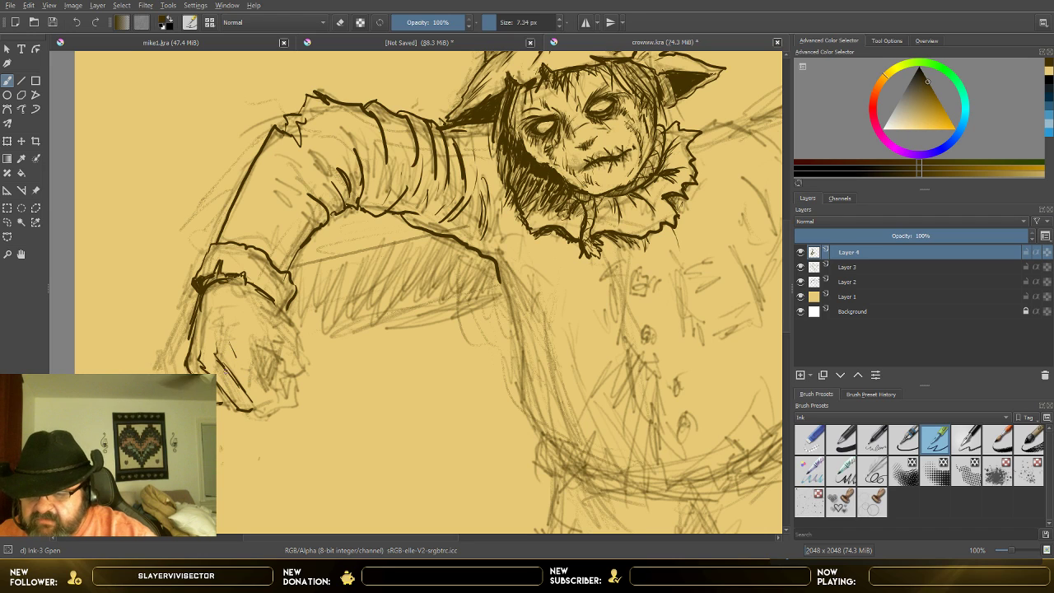
mouse_move(248, 402)
left_mouse_down()
mouse_move(280, 395)
mouse_move(278, 376)
mouse_move(258, 367)
mouse_move(266, 393)
left_mouse_up()
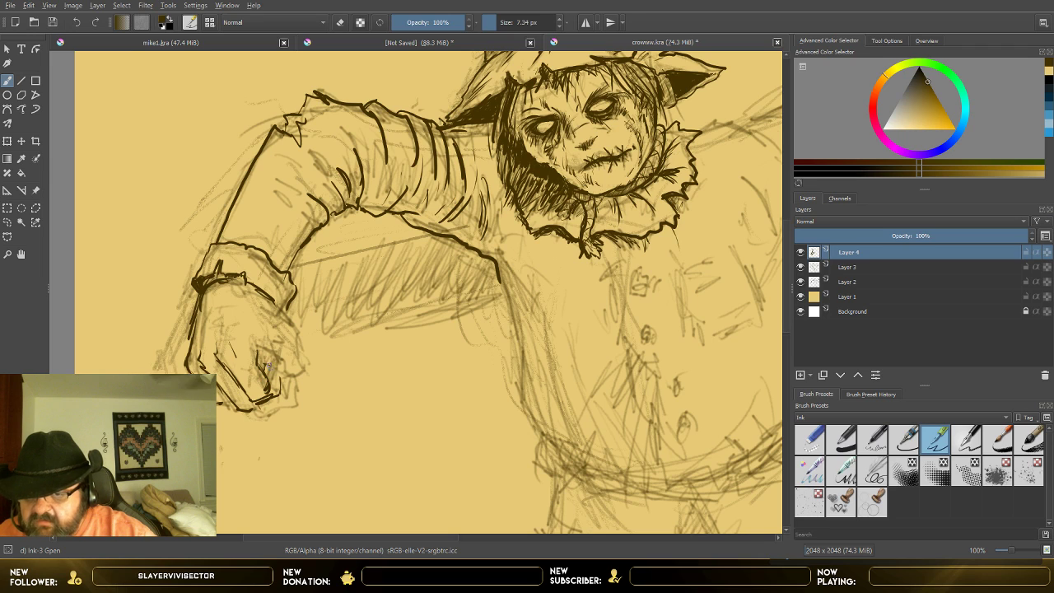
left_click_drag(254, 343, 279, 357)
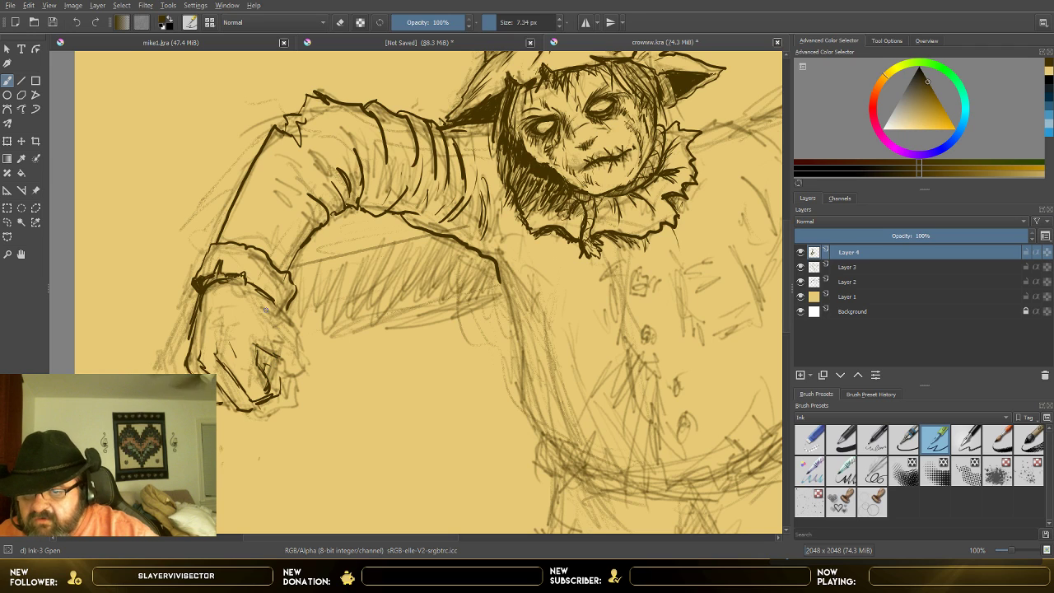
Step: Outline the thumb of the image-left hand, shade the gap inside the fist, and add stitch and crease marks on the glove
mouse_move(272, 303)
left_mouse_down()
mouse_move(300, 332)
mouse_move(300, 372)
mouse_move(295, 387)
mouse_move(282, 386)
left_mouse_up()
mouse_move(283, 361)
left_mouse_down()
mouse_move(278, 380)
mouse_move(275, 348)
mouse_move(257, 359)
left_mouse_up()
mouse_move(222, 314)
left_mouse_down()
mouse_move(218, 338)
mouse_move(225, 320)
mouse_move(205, 340)
mouse_move(269, 367)
mouse_move(262, 360)
left_mouse_up()
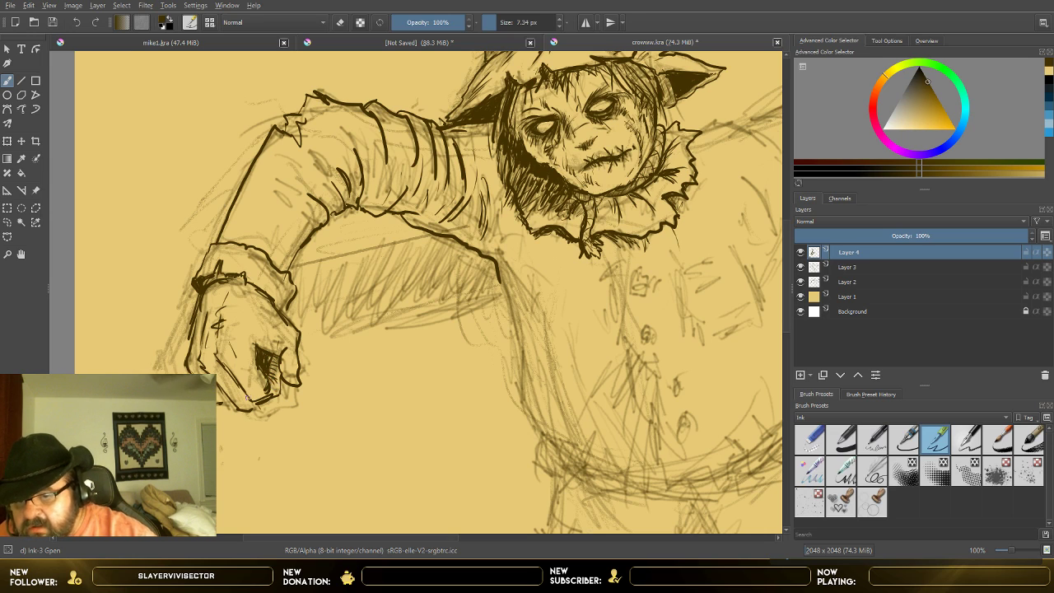
mouse_move(243, 408)
left_mouse_down()
mouse_move(256, 401)
mouse_move(247, 392)
left_mouse_up()
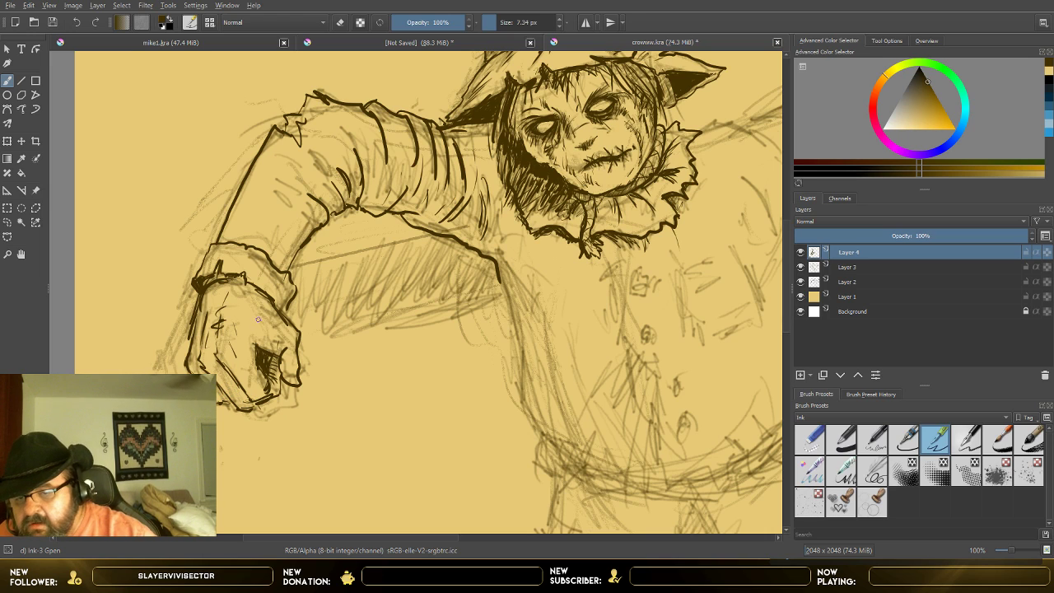
left_click_drag(247, 317, 254, 341)
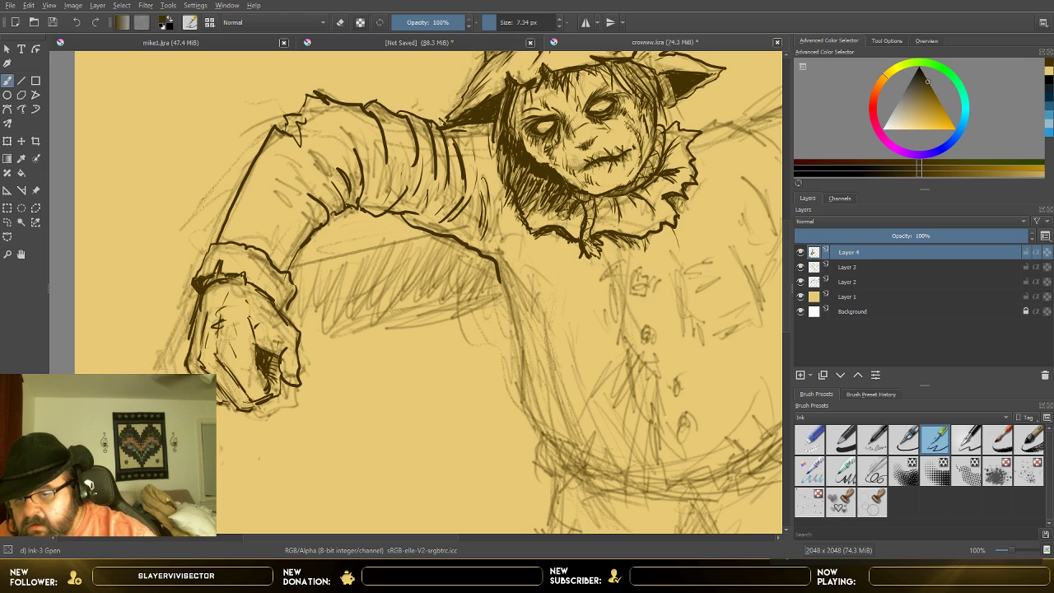
Step: Hatch the lower fingers of the image-left hand, and check the inking with Layer 3 briefly hidden
left_click_drag(215, 373, 241, 406)
left_click_drag(216, 365, 245, 398)
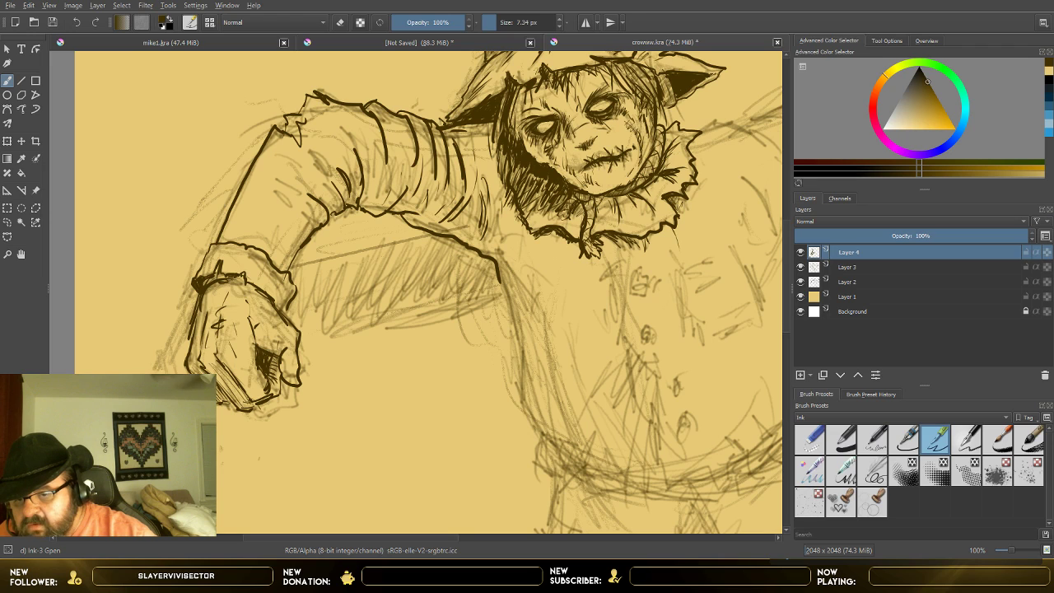
left_click_drag(213, 366, 241, 400)
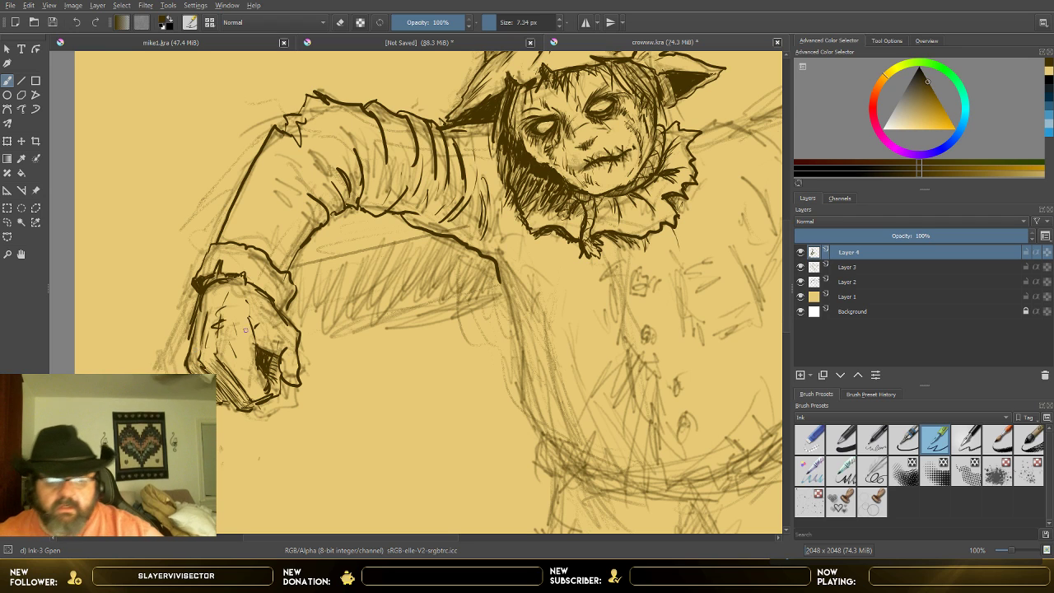
left_click(801, 267)
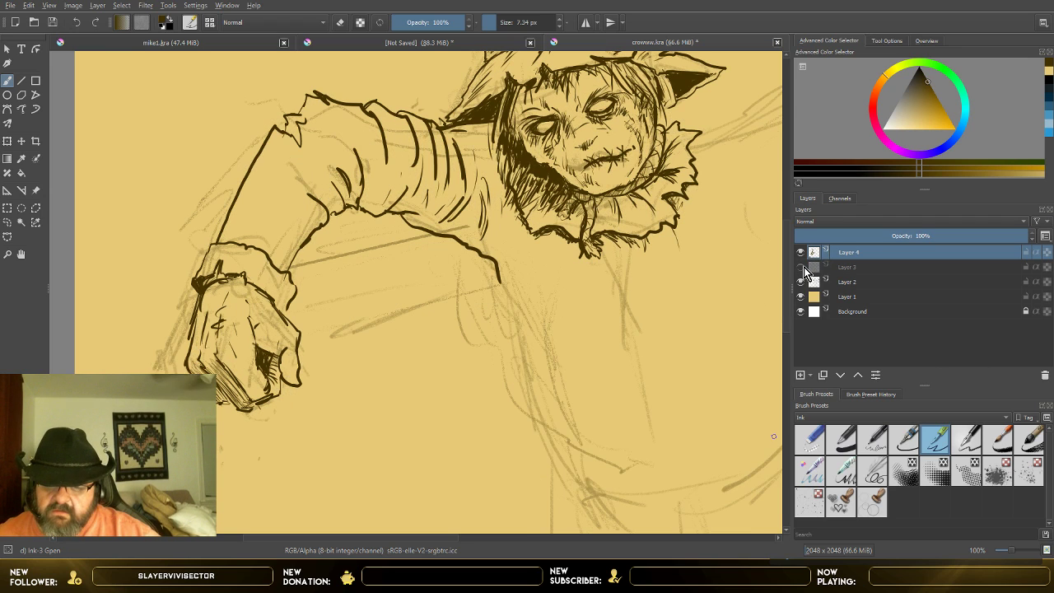
left_click(801, 267)
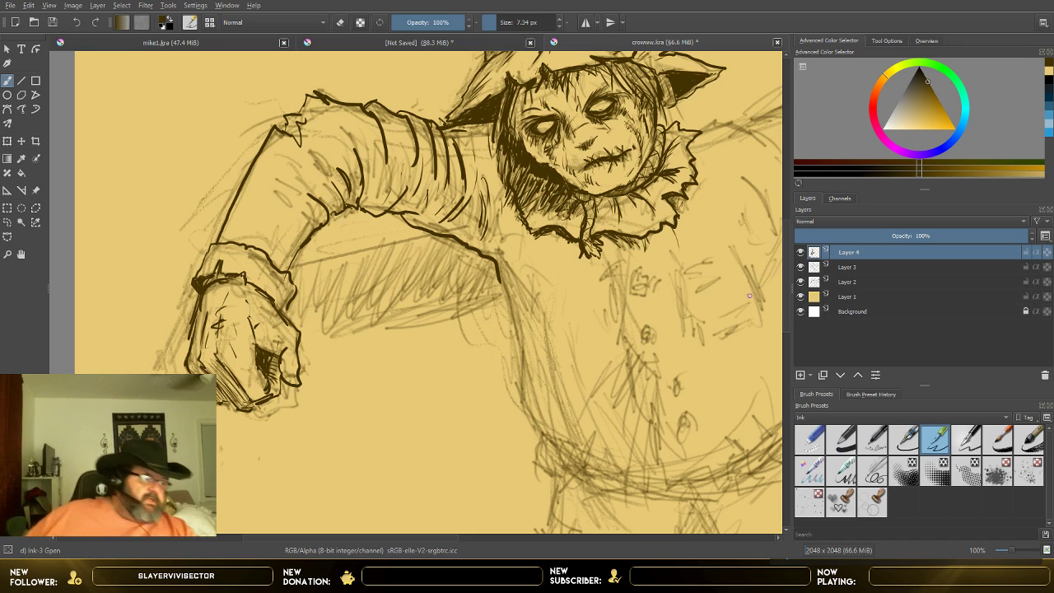
Step: Ink the image-right sleeve's upper edge from the collar to the ragged elbow, with curved creases across the upper arm
scroll(693, 252, "down", 3, "ctrl")
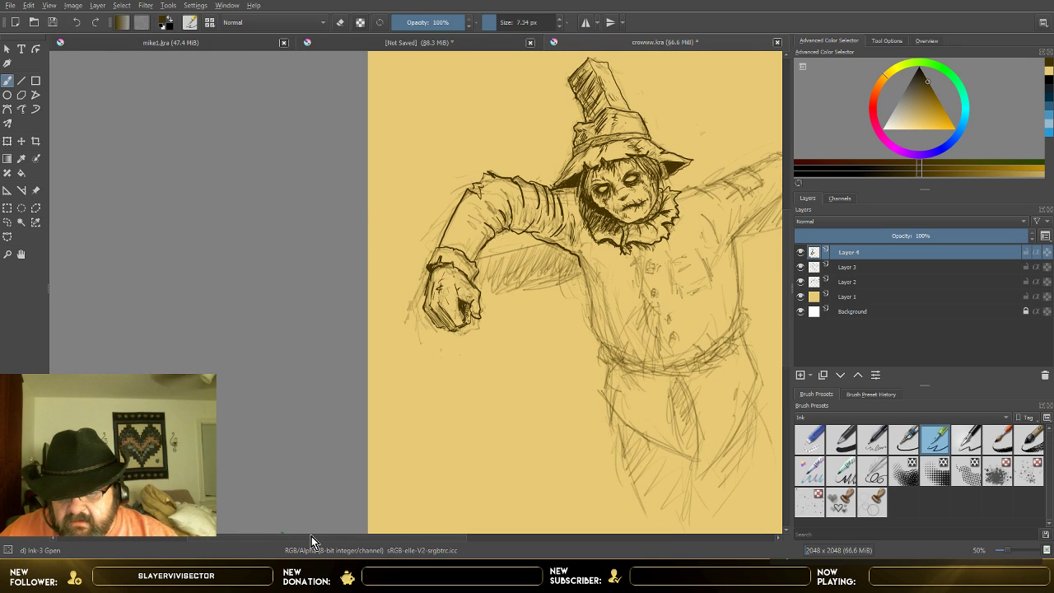
left_click_drag(311, 536, 389, 541)
scroll(489, 322, "up", 1, "ctrl")
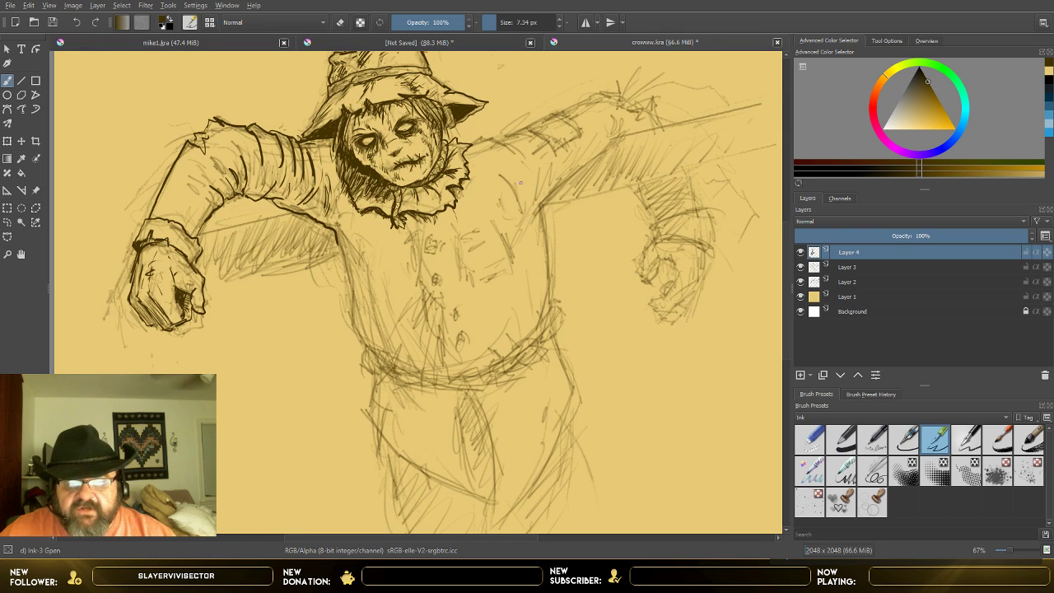
left_click_drag(784, 321, 788, 289)
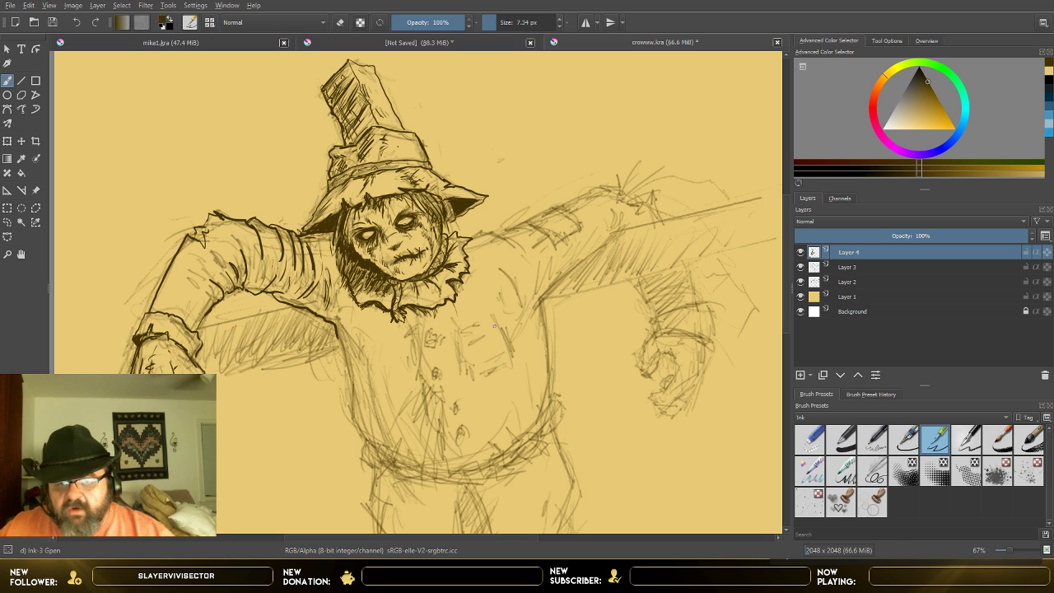
scroll(510, 288, "up", 1)
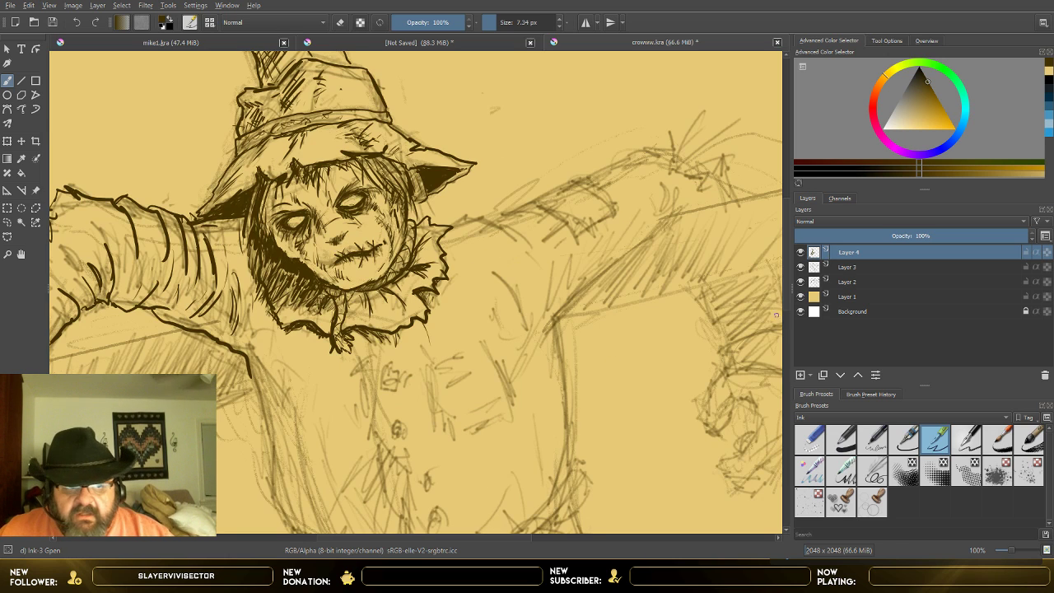
left_click_drag(789, 296, 791, 274)
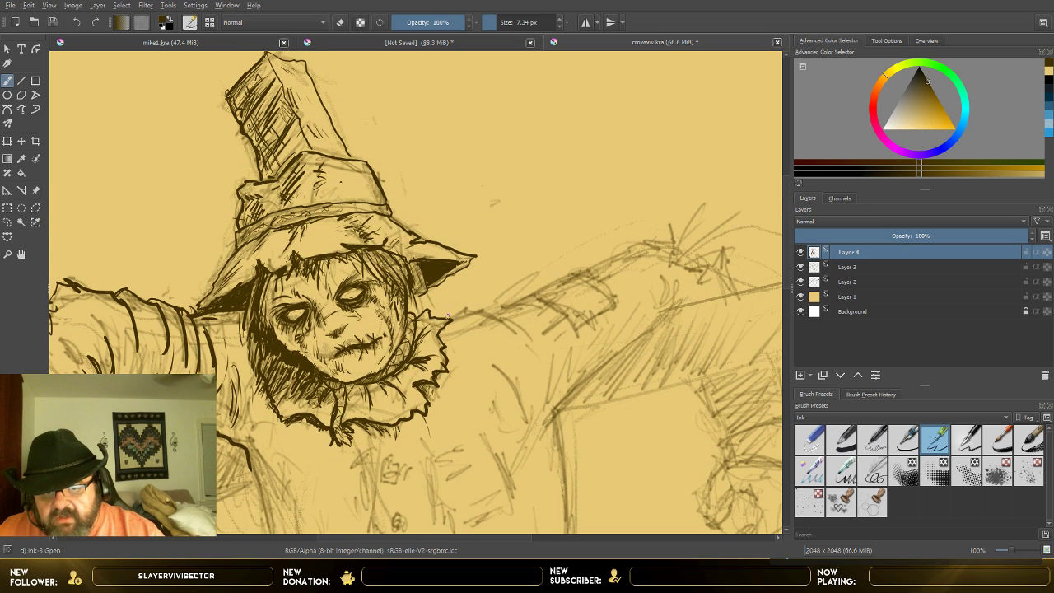
mouse_move(436, 319)
left_mouse_down()
mouse_move(460, 305)
mouse_move(508, 338)
left_mouse_up()
mouse_move(474, 303)
left_mouse_down()
mouse_move(535, 341)
mouse_move(522, 300)
mouse_move(498, 299)
mouse_move(535, 328)
mouse_move(527, 293)
mouse_move(570, 331)
left_mouse_up()
left_click_drag(541, 291, 575, 328)
mouse_move(535, 292)
left_mouse_down()
mouse_move(586, 268)
mouse_move(618, 308)
left_mouse_up()
mouse_move(591, 267)
left_mouse_down()
mouse_move(653, 244)
mouse_move(657, 260)
mouse_move(714, 268)
left_mouse_up()
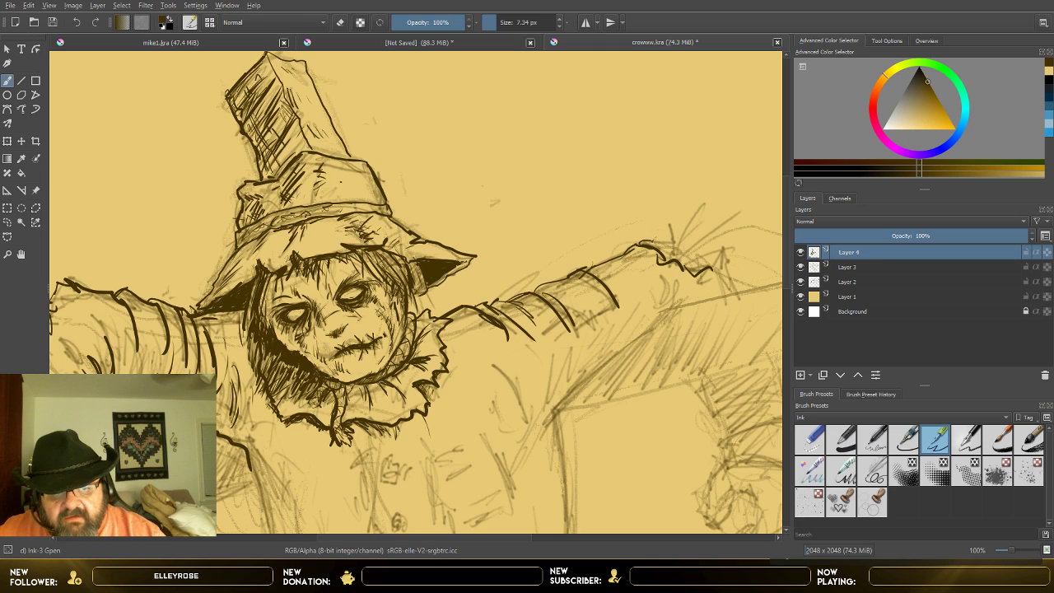
Step: Ink straw strands sticking out of the image-right elbow, and extend its torn edge down toward the crossbeam
left_click_drag(654, 245, 666, 228)
mouse_move(667, 241)
left_mouse_down()
mouse_move(688, 188)
mouse_move(686, 229)
mouse_move(697, 224)
left_mouse_up()
mouse_move(682, 250)
left_mouse_down()
mouse_move(705, 224)
mouse_move(716, 227)
mouse_move(738, 282)
left_mouse_up()
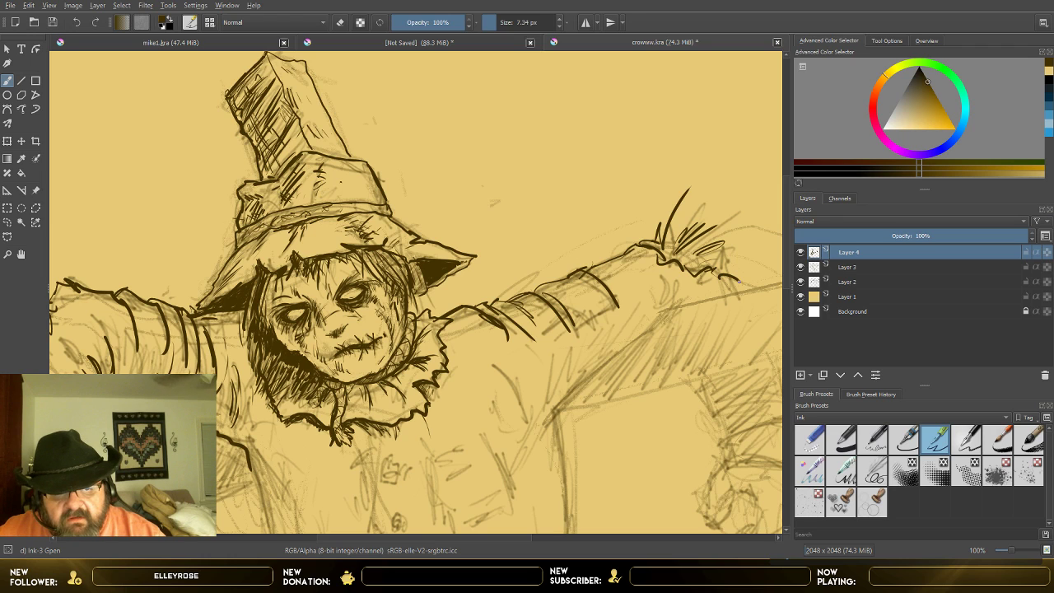
Step: Ink the image-right sleeve's lower edge from armpit to elbow, with fold lines at the elbow and curved creases near the armpit
mouse_move(535, 443)
left_mouse_down()
mouse_move(601, 364)
mouse_move(656, 328)
left_mouse_up()
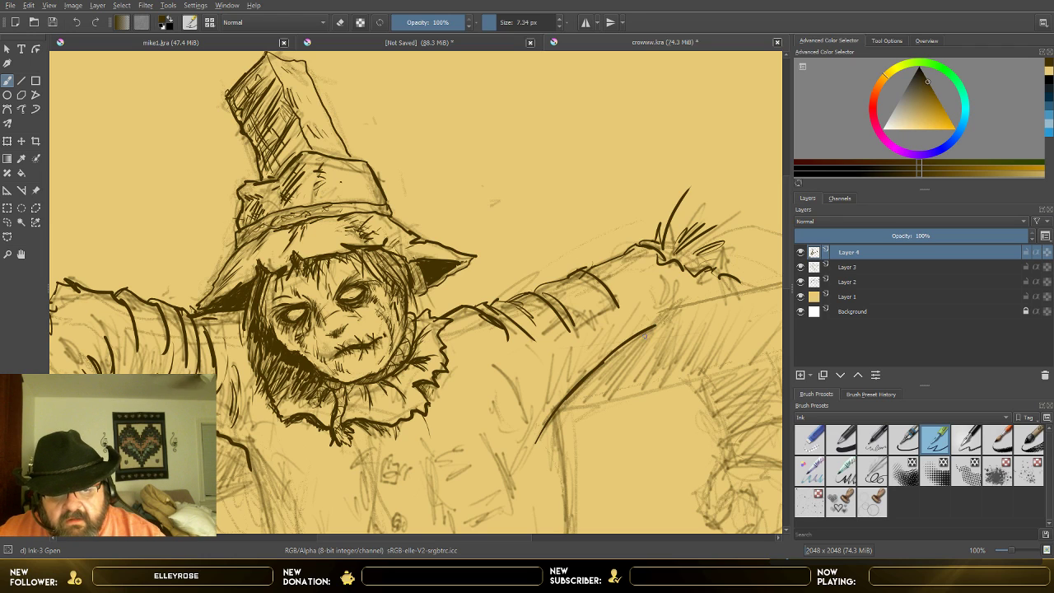
mouse_move(665, 277)
left_mouse_down()
mouse_move(655, 327)
mouse_move(666, 320)
mouse_move(652, 319)
left_mouse_up()
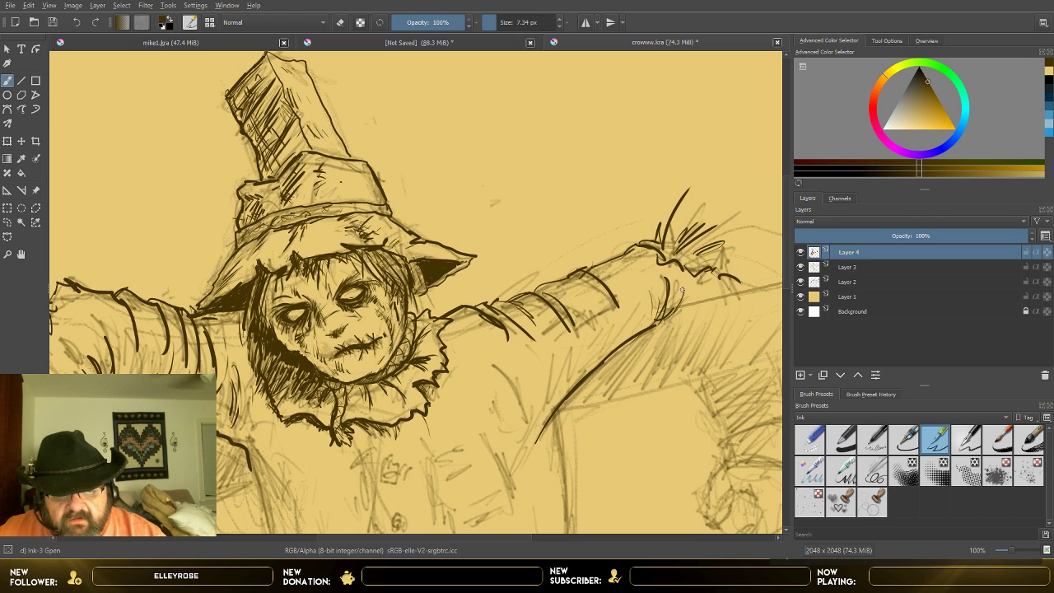
mouse_move(678, 279)
left_mouse_down()
mouse_move(674, 303)
mouse_move(642, 287)
left_mouse_up()
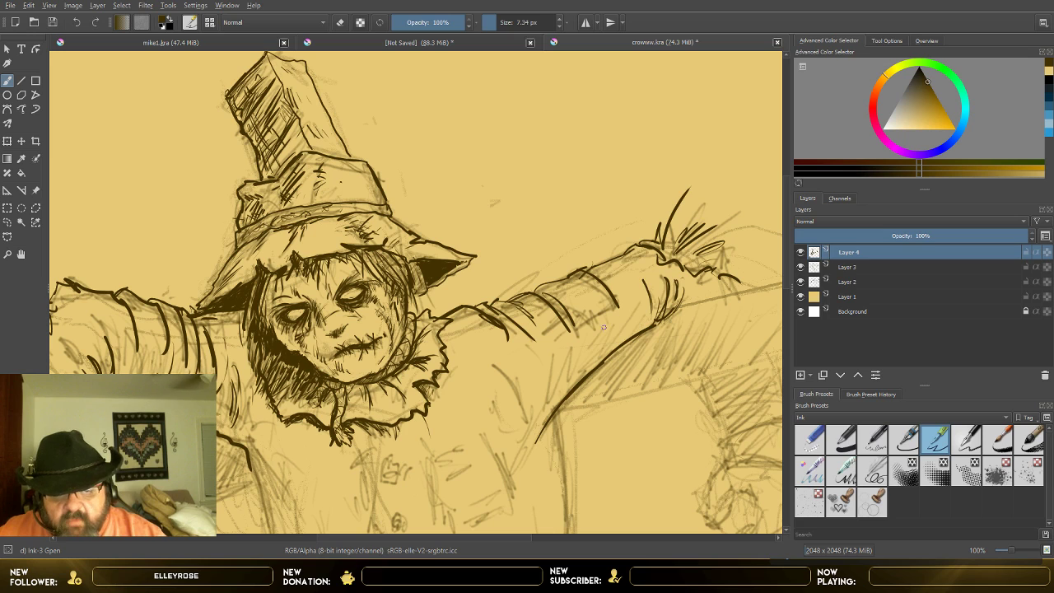
mouse_move(527, 359)
left_mouse_down()
mouse_move(534, 405)
mouse_move(556, 397)
left_mouse_up()
left_click_drag(488, 363, 522, 412)
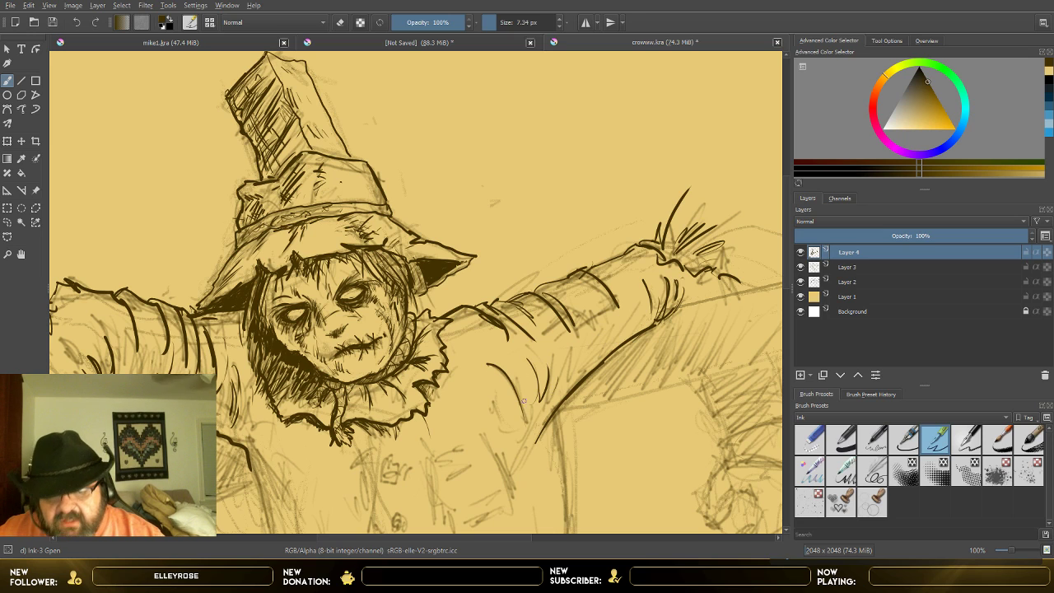
Step: Add short, thin fold strokes along the underside of the image-right upper sleeve, from the armpit toward the elbow
mouse_move(571, 349)
left_mouse_down()
mouse_move(564, 384)
mouse_move(570, 378)
left_mouse_up()
mouse_move(586, 342)
left_mouse_down()
mouse_move(576, 372)
mouse_move(587, 360)
left_mouse_up()
mouse_move(600, 330)
left_mouse_down()
mouse_move(595, 353)
mouse_move(602, 346)
left_mouse_up()
left_click_drag(617, 317, 605, 349)
left_click_drag(629, 315, 594, 361)
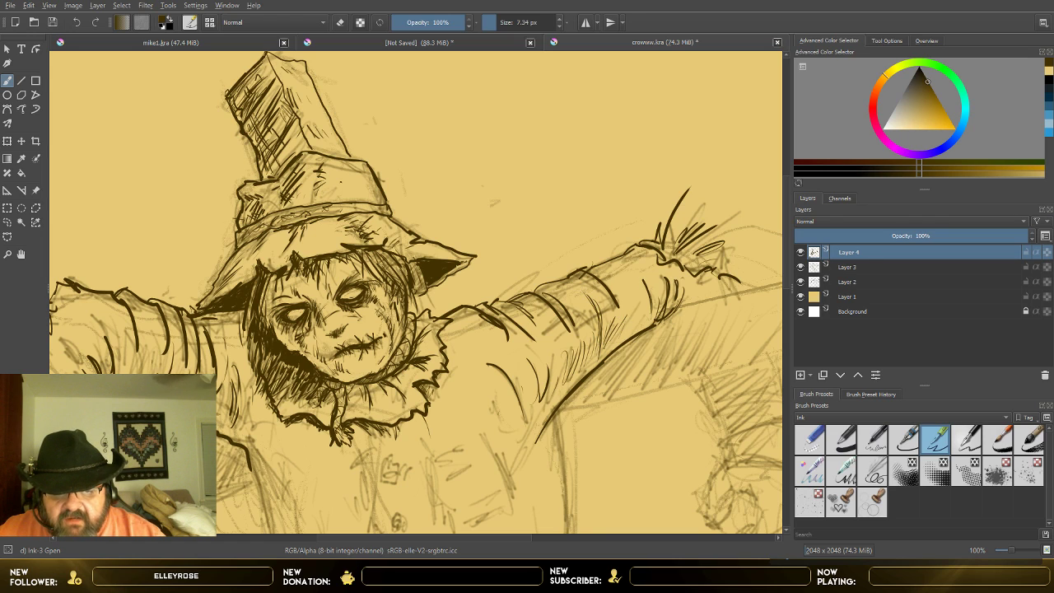
left_click_drag(631, 311, 623, 333)
left_click_drag(633, 311, 624, 332)
mouse_move(636, 291)
left_mouse_down()
mouse_move(627, 325)
mouse_move(632, 315)
left_mouse_up()
left_click_drag(640, 284, 631, 322)
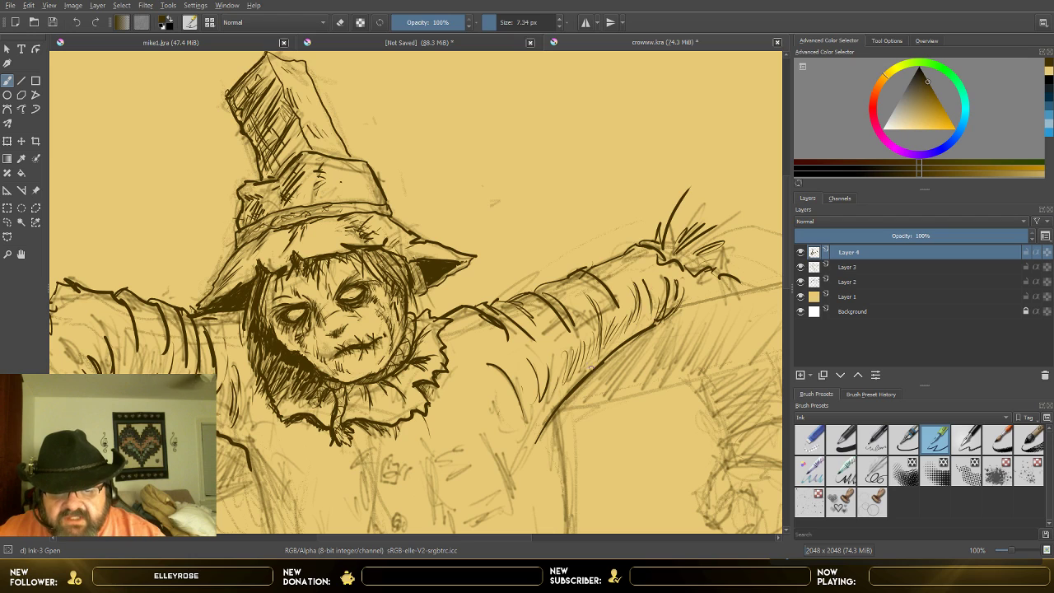
Step: Cross-hatch the shadows on the image-right upper sleeve, and check the inking with Layer 3 briefly hidden
left_click_drag(575, 360, 618, 330)
left_click_drag(606, 332, 624, 329)
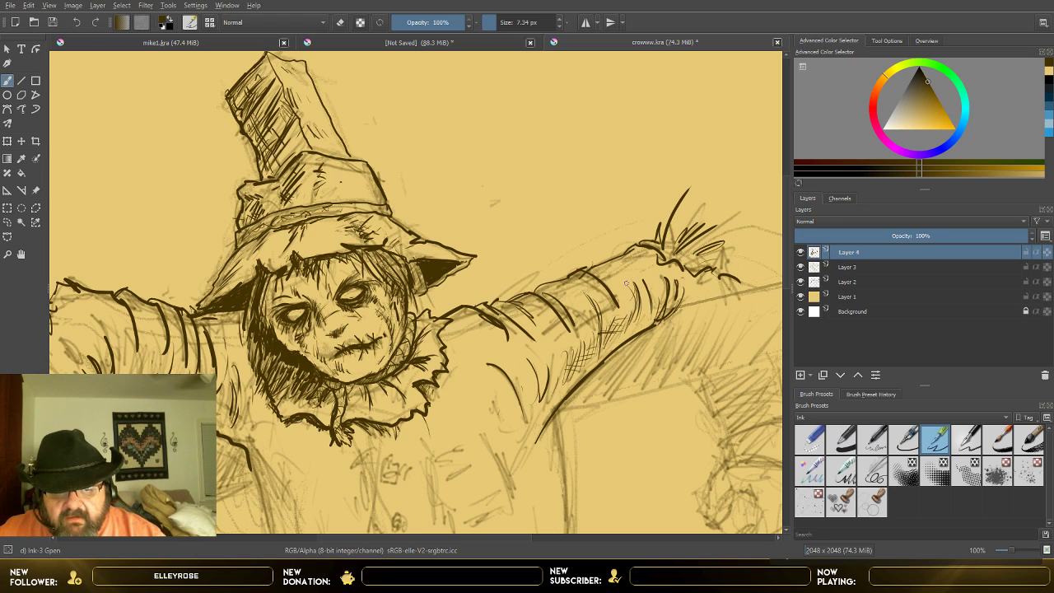
left_click_drag(546, 396, 559, 390)
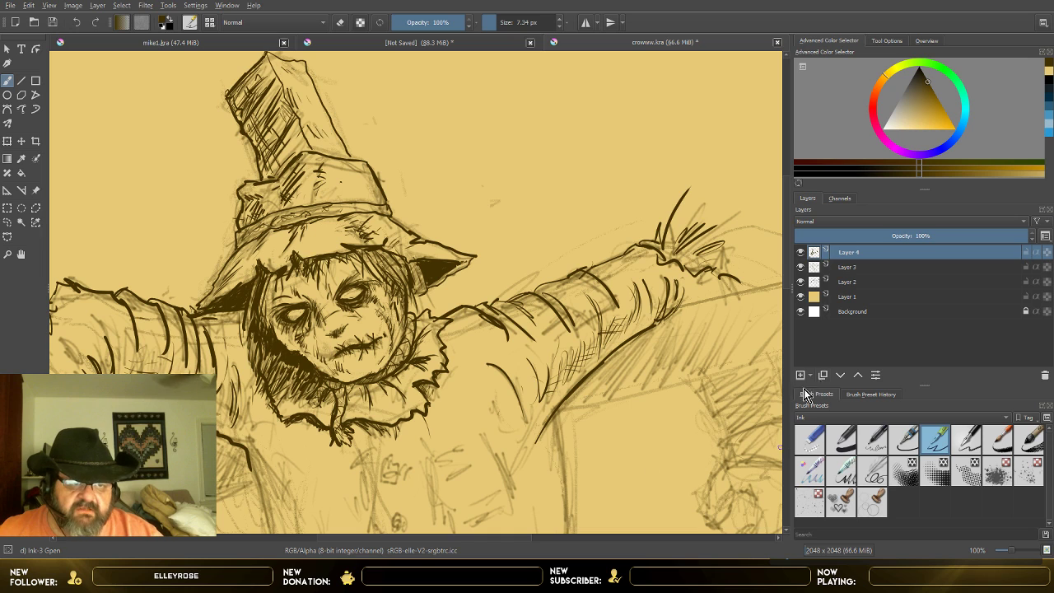
left_click(800, 267)
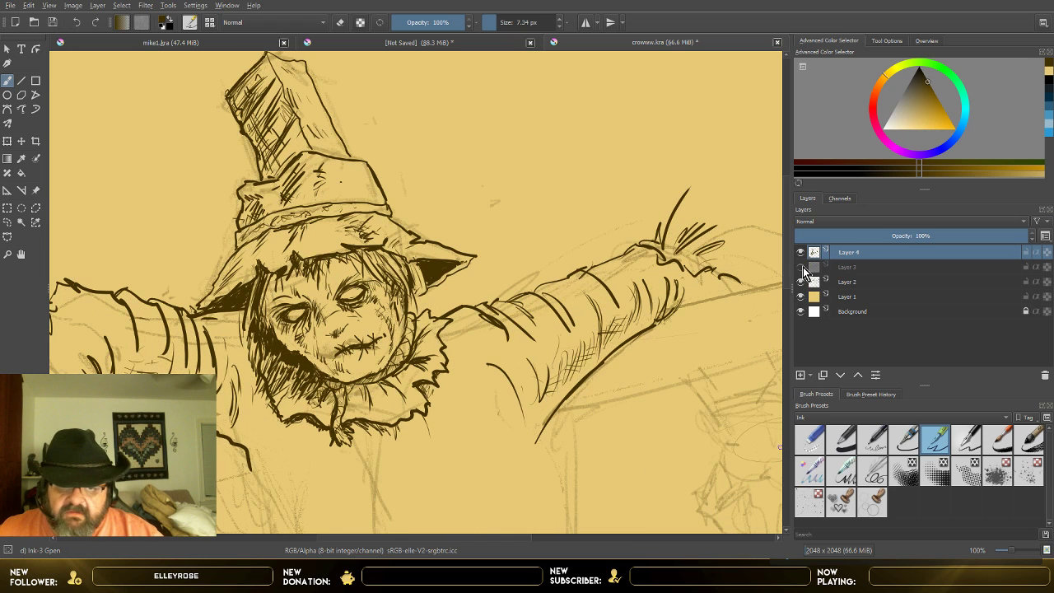
key("minus")
left_click(801, 267)
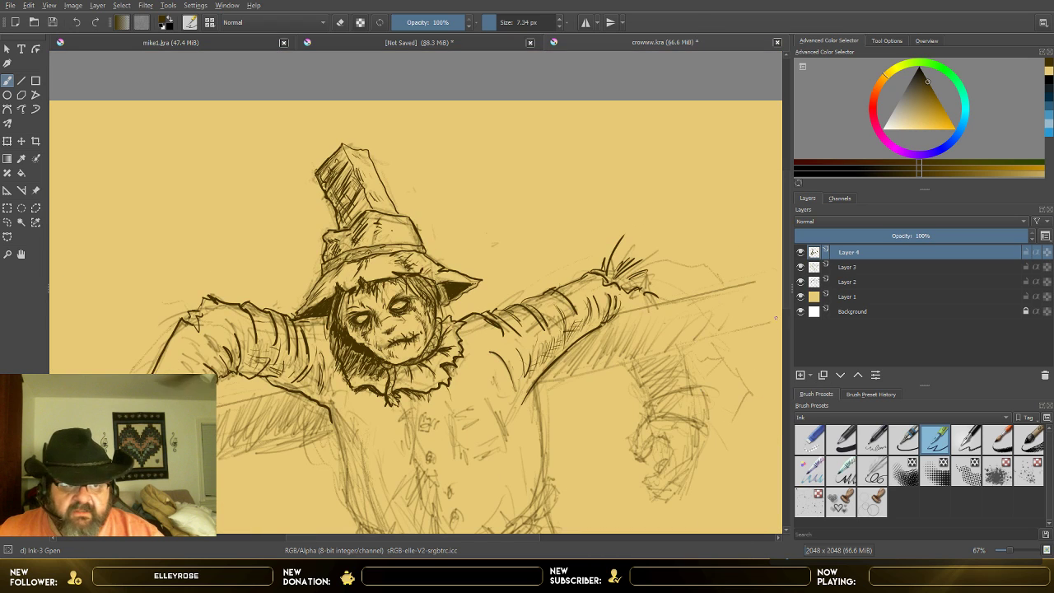
Step: Ink the image-right side contour of the torso from the armpit down toward the waist
scroll(784, 297, "down", 4)
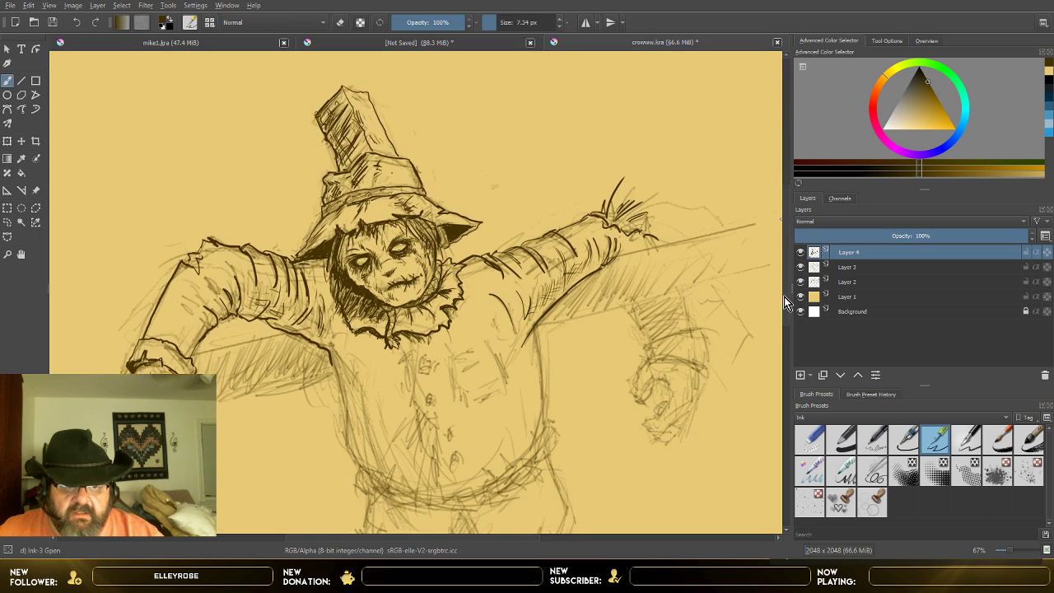
key("plus")
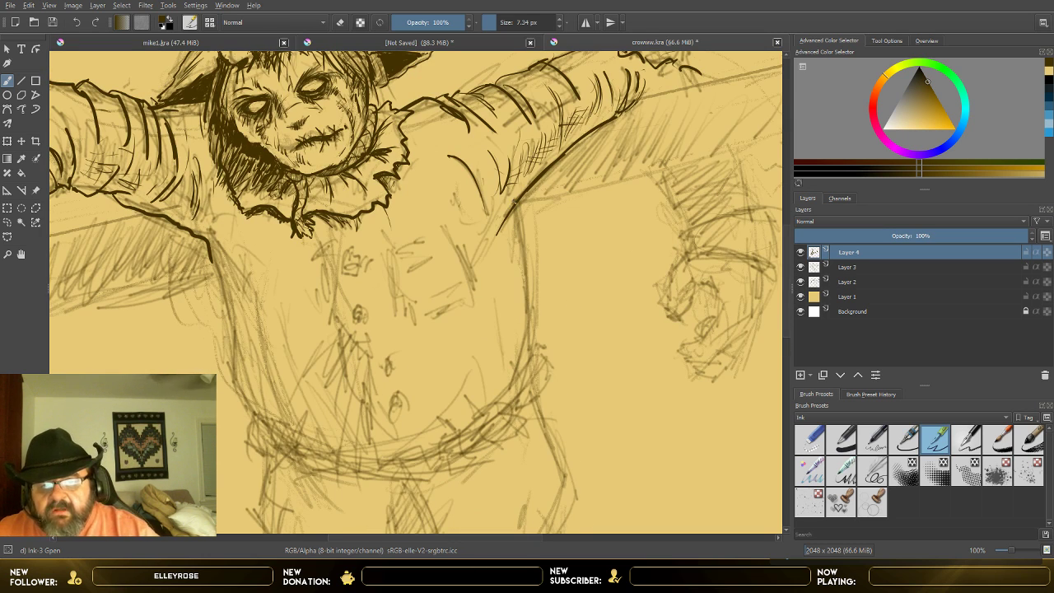
mouse_move(513, 201)
left_mouse_down()
mouse_move(527, 339)
mouse_move(512, 381)
left_mouse_up()
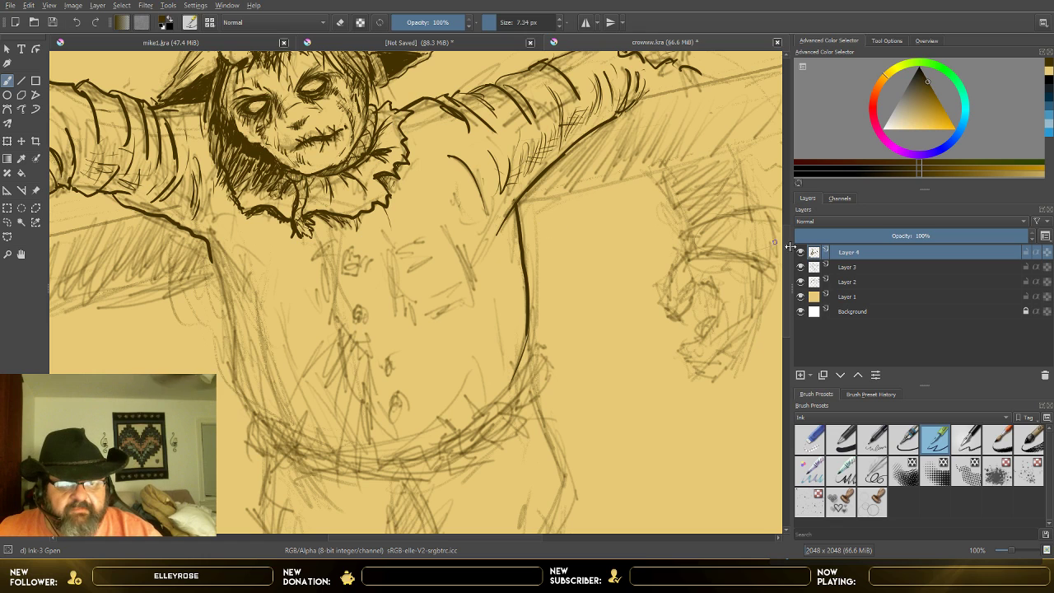
Step: Ink both edges of the image-right forearm below the crossbeam and its folded cuff with a thickened lower rim and creases
scroll(774, 255, "up", 2)
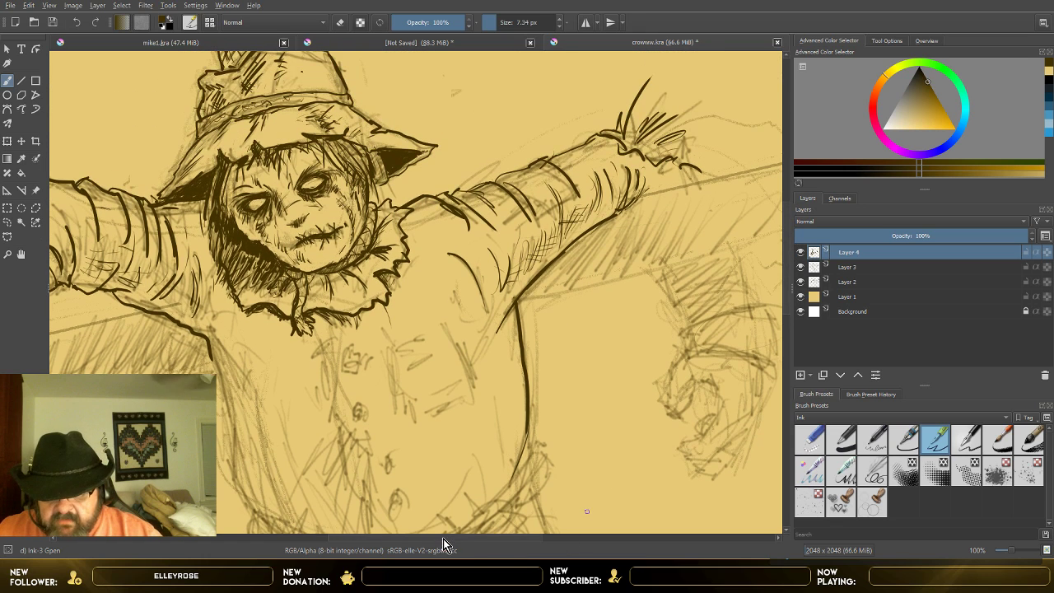
scroll(443, 536, "right", 4)
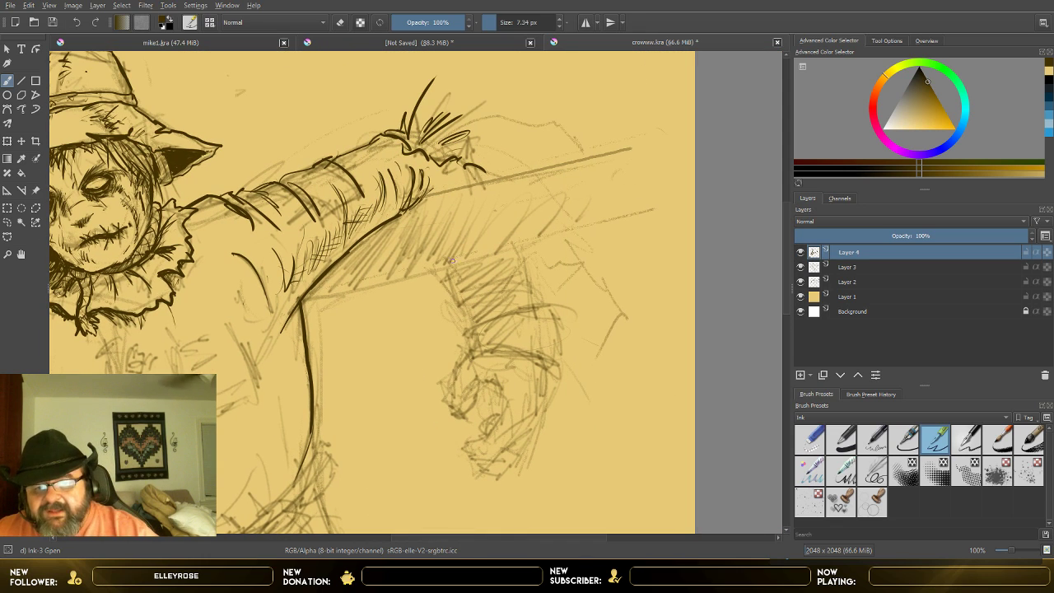
left_click_drag(444, 276, 463, 322)
left_click_drag(517, 250, 530, 290)
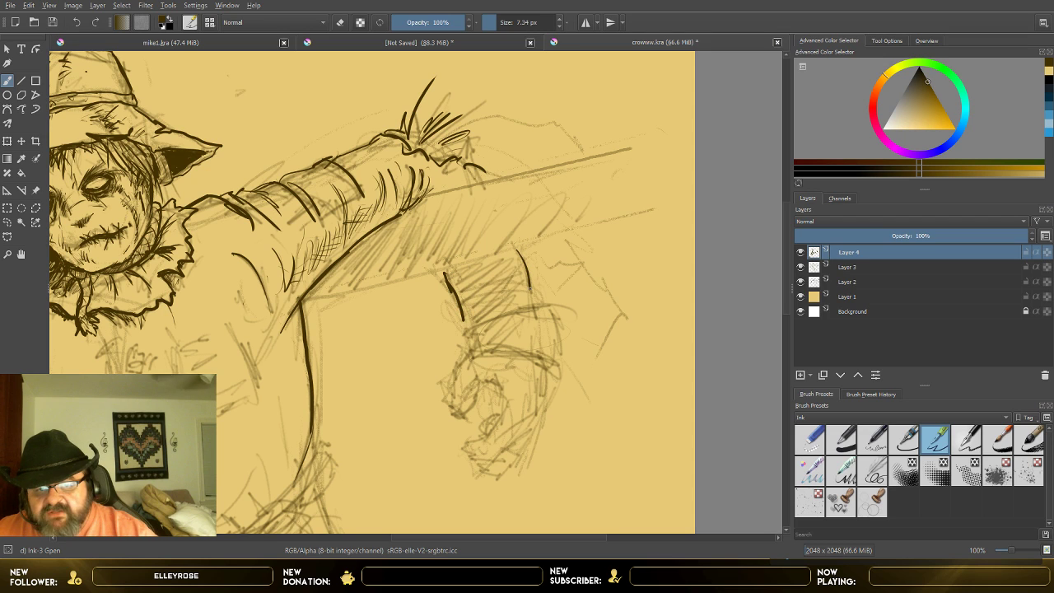
mouse_move(466, 354)
left_mouse_down()
mouse_move(462, 327)
mouse_move(537, 296)
mouse_move(560, 311)
mouse_move(557, 372)
left_mouse_up()
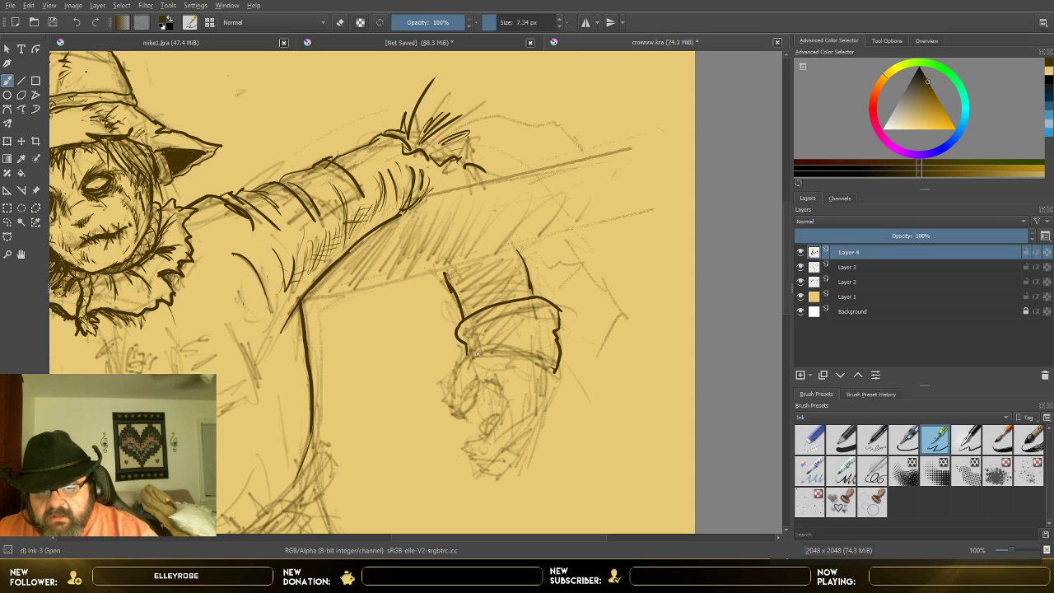
mouse_move(480, 350)
left_mouse_down()
mouse_move(532, 351)
mouse_move(557, 368)
left_mouse_up()
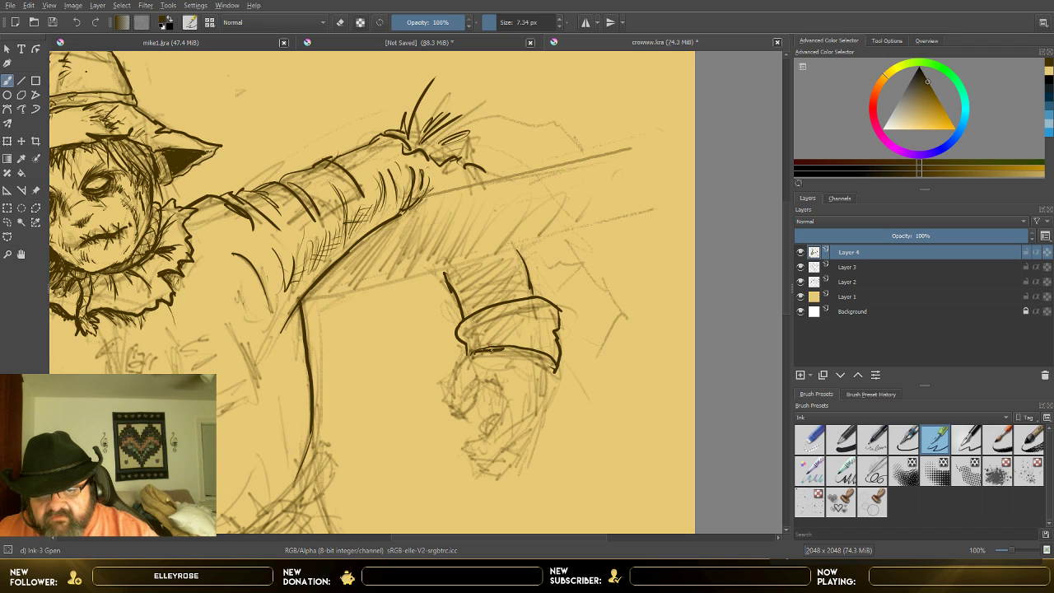
mouse_move(491, 349)
left_mouse_down()
mouse_move(526, 351)
mouse_move(554, 370)
left_mouse_up()
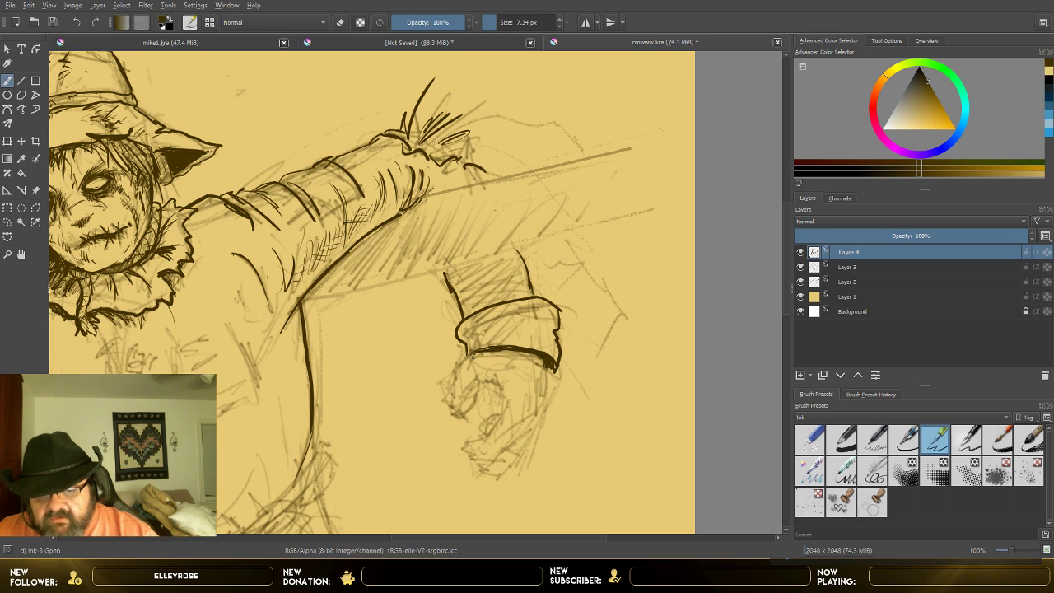
left_click_drag(476, 329, 541, 322)
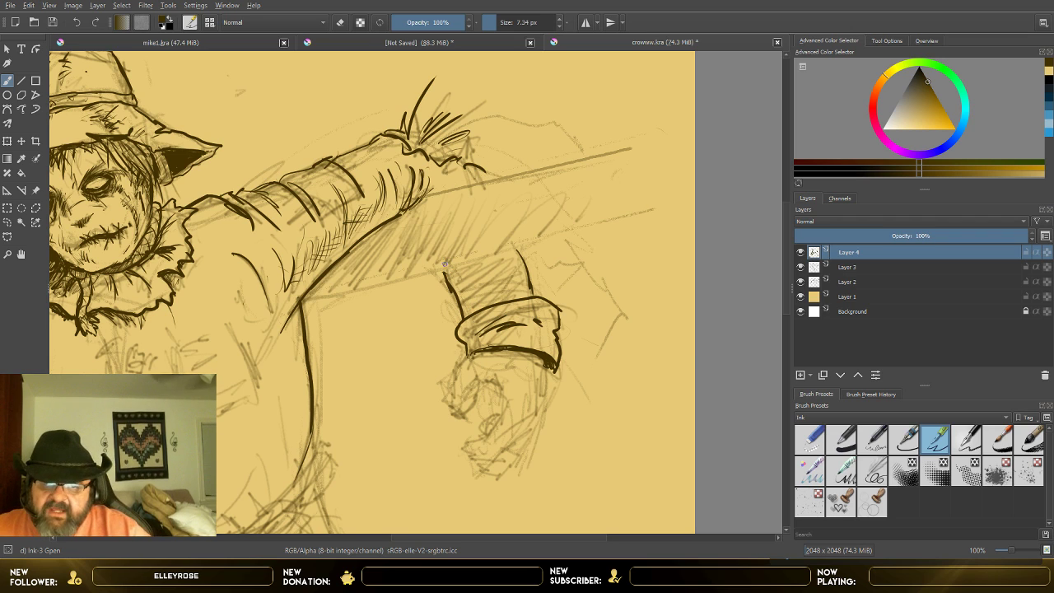
Step: Hatch the image-right forearm below the crossbeam and the near side of its cuff, checking the inking with Layer 3 briefly hidden
mouse_move(445, 269)
left_mouse_down()
mouse_move(510, 247)
mouse_move(484, 255)
left_mouse_up()
left_click_drag(451, 276, 499, 256)
mouse_move(450, 279)
left_mouse_down()
mouse_move(505, 254)
mouse_move(492, 269)
left_mouse_up()
mouse_move(458, 293)
left_mouse_down()
mouse_move(511, 255)
mouse_move(508, 276)
left_mouse_up()
mouse_move(463, 309)
left_mouse_down()
mouse_move(501, 280)
mouse_move(493, 293)
left_mouse_up()
left_click_drag(467, 314, 511, 292)
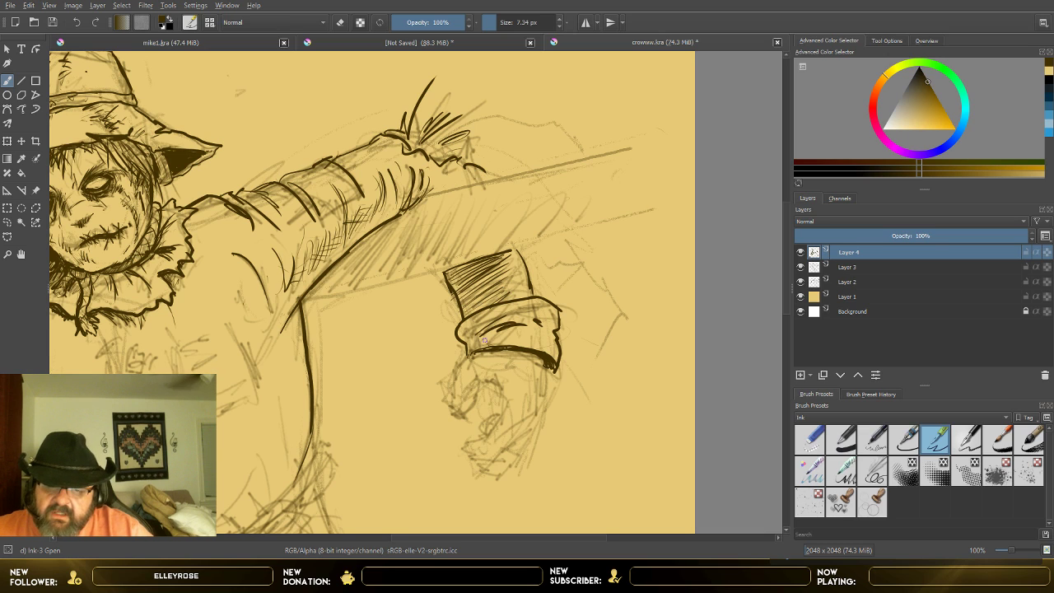
left_click_drag(469, 328, 495, 312)
left_click_drag(479, 331, 489, 323)
left_click_drag(477, 343, 500, 331)
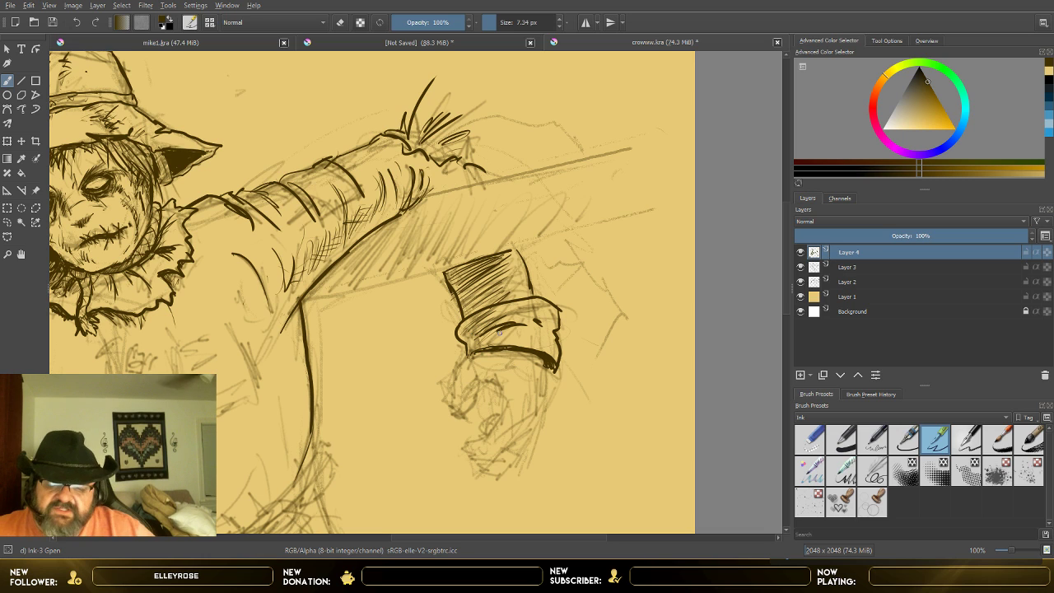
left_click(801, 268)
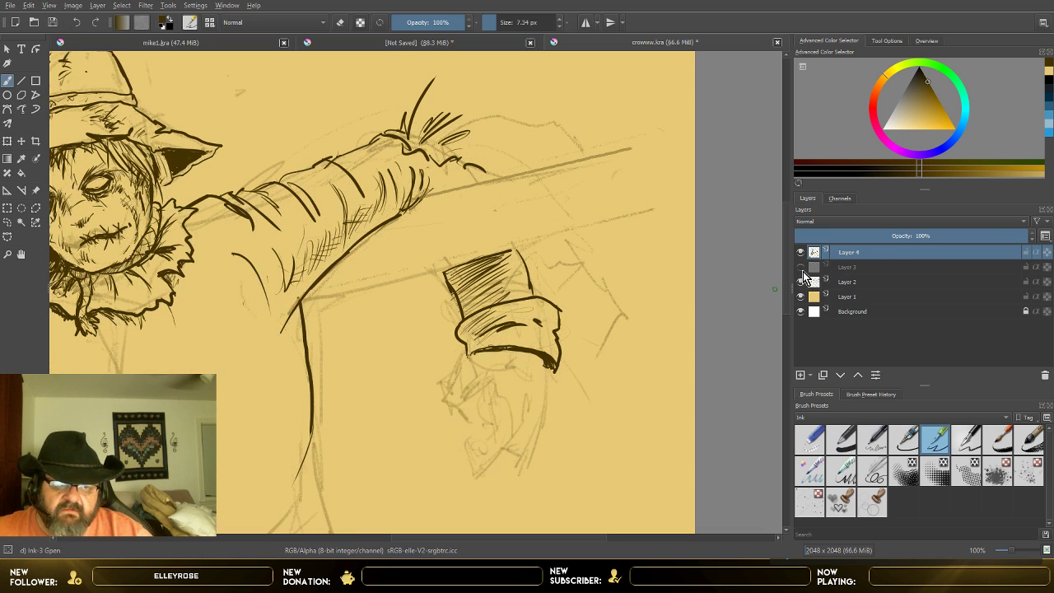
left_click(802, 267)
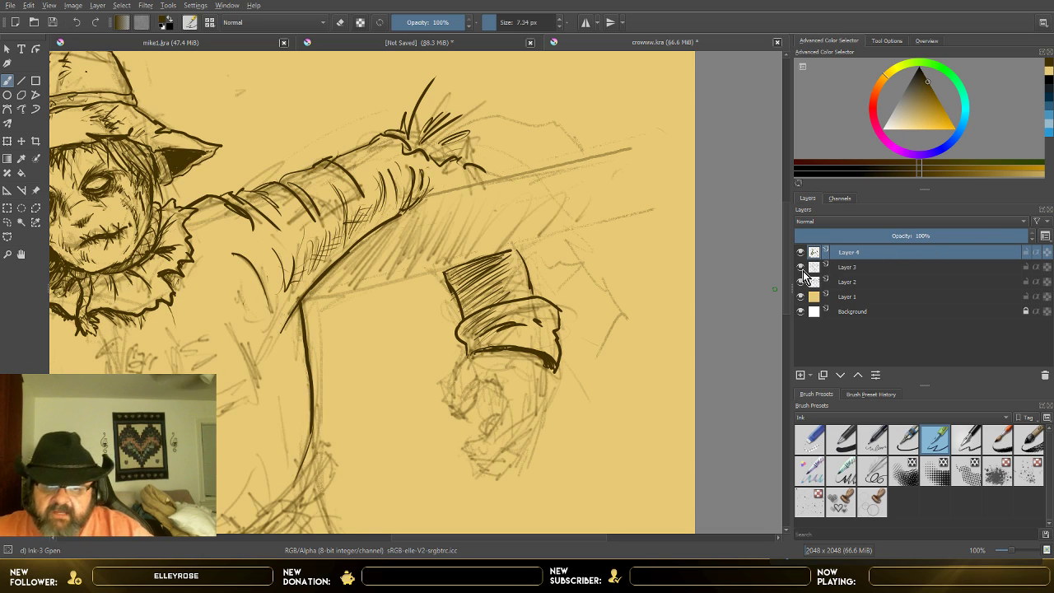
Step: Extend the dark hatching across the folded cuff on the image-right forearm, and check the inking with Layer 3 briefly hidden
mouse_move(465, 334)
left_mouse_down()
mouse_move(488, 318)
mouse_move(491, 335)
mouse_move(506, 334)
mouse_move(485, 332)
mouse_move(510, 336)
mouse_move(481, 318)
left_mouse_up()
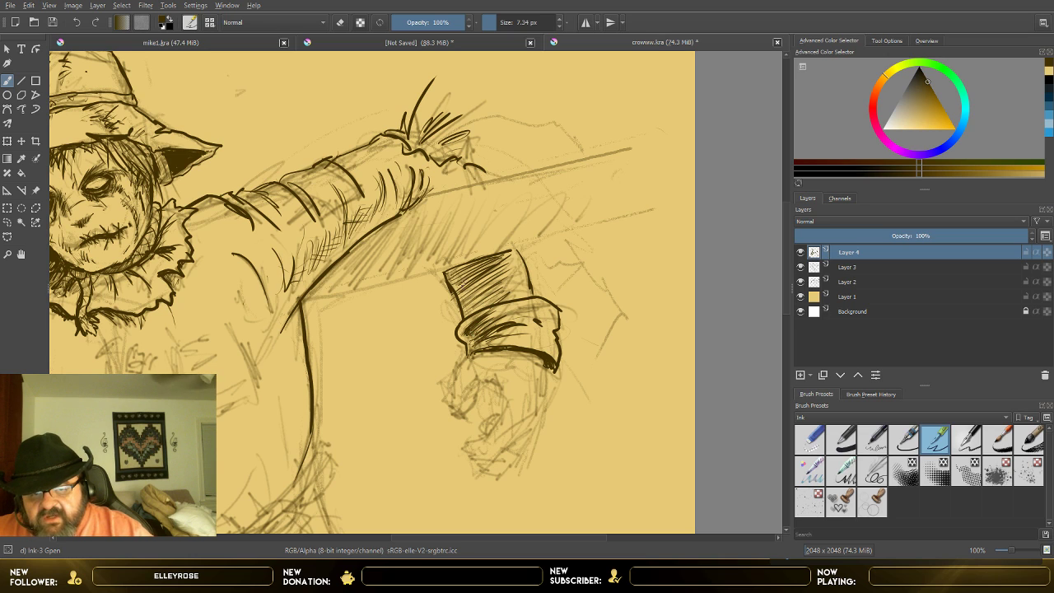
left_click(803, 268)
left_click(802, 269)
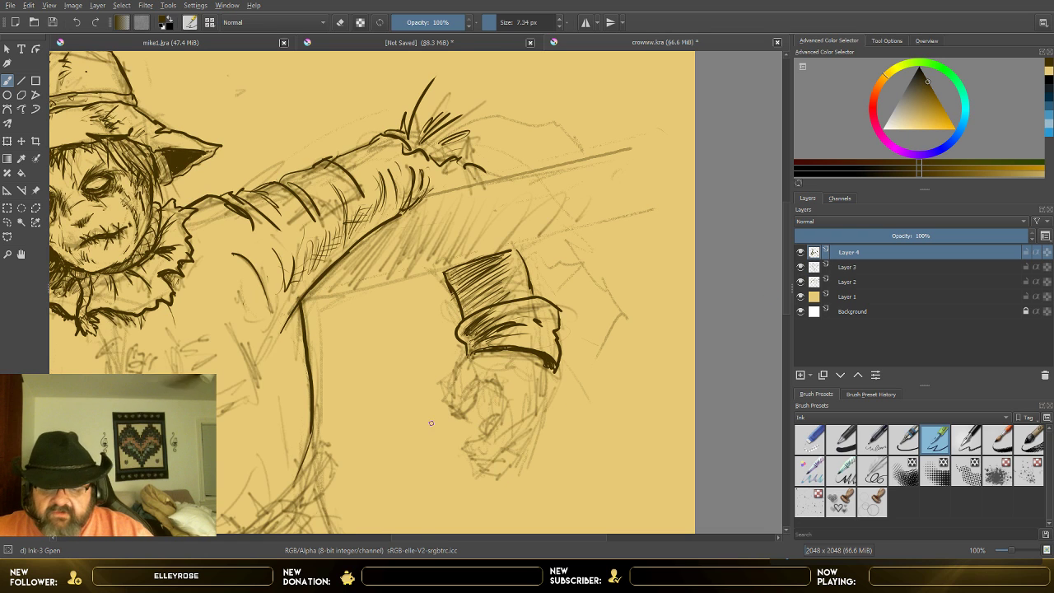
Step: Ink the image-right hand below the cuff, outlining the thumb, palm edge, knuckles and curled fingers over the sketch
scroll(430, 423, "up", 1)
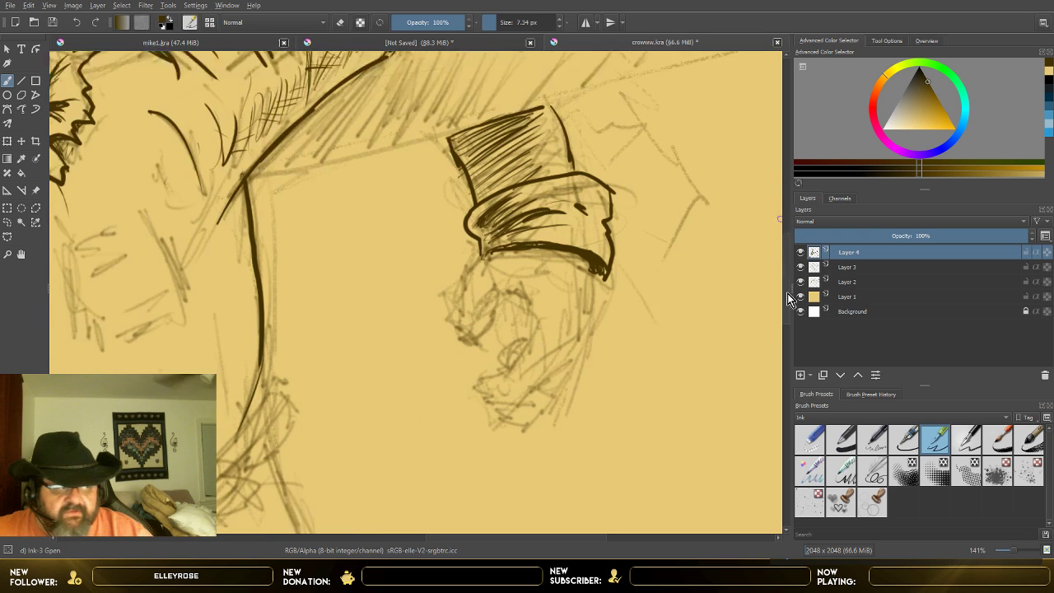
scroll(787, 293, "down", 1)
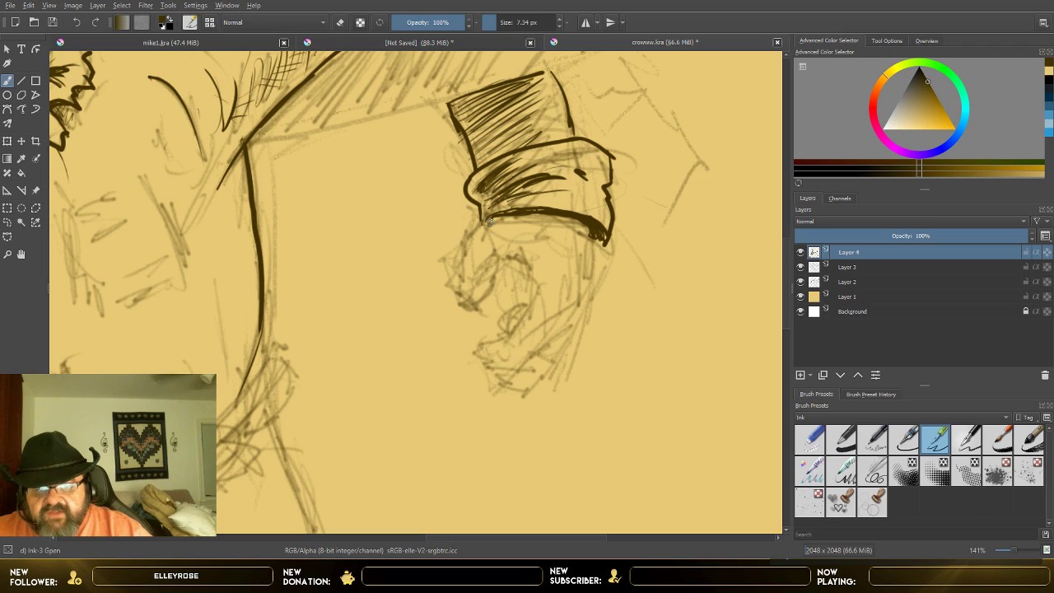
mouse_move(488, 220)
left_mouse_down()
mouse_move(463, 242)
mouse_move(460, 300)
mouse_move(472, 309)
mouse_move(489, 293)
mouse_move(492, 268)
mouse_move(481, 256)
mouse_move(498, 252)
mouse_move(562, 289)
left_mouse_up()
mouse_move(581, 231)
left_mouse_down()
mouse_move(583, 308)
mouse_move(528, 350)
mouse_move(469, 326)
mouse_move(550, 298)
left_mouse_up()
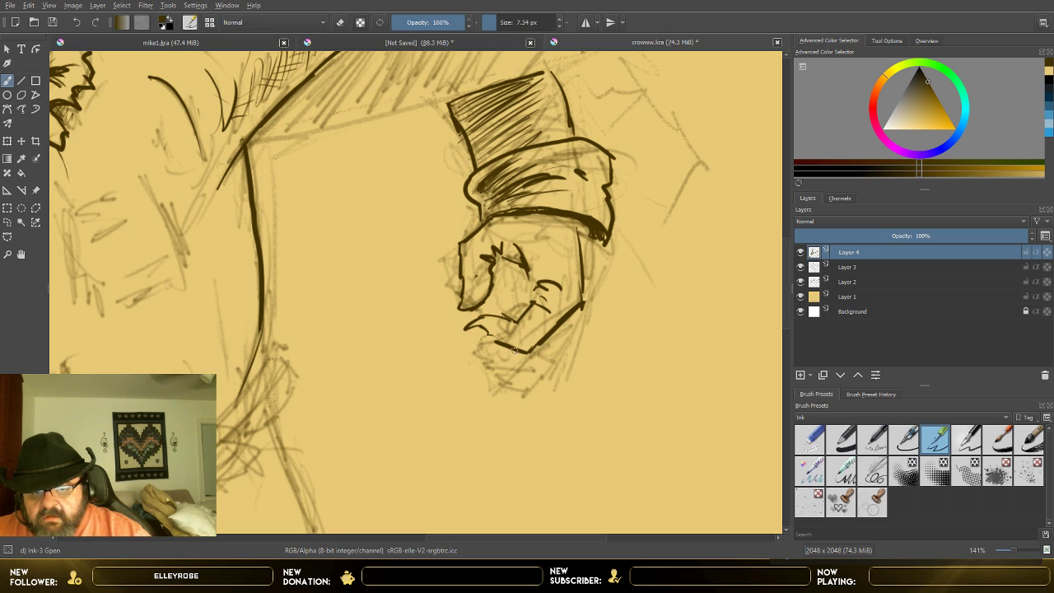
left_click_drag(525, 350, 476, 358)
mouse_move(475, 352)
left_mouse_down()
mouse_move(521, 302)
mouse_move(517, 284)
mouse_move(511, 310)
left_mouse_up()
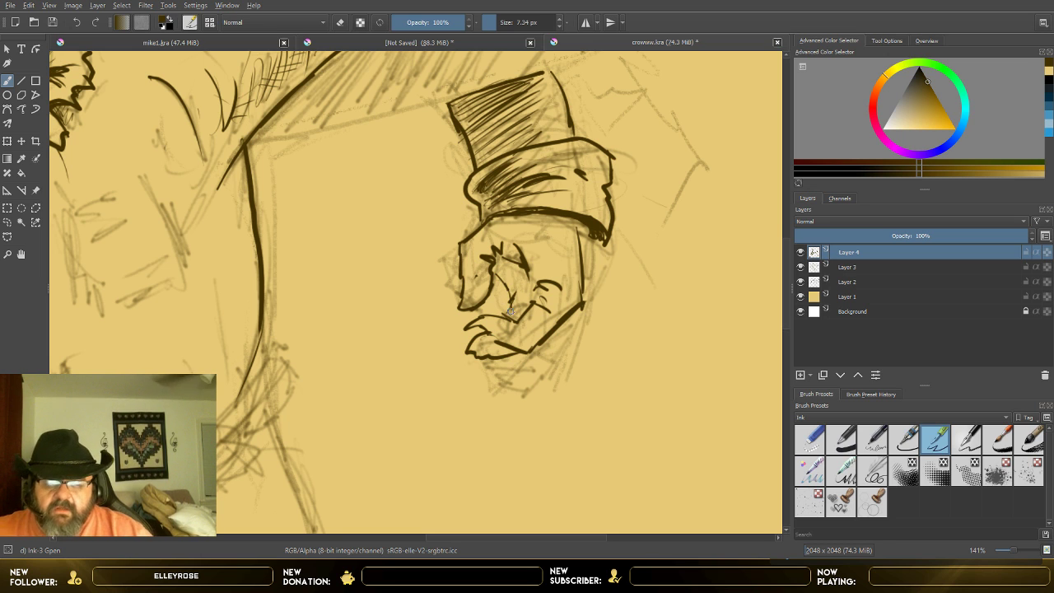
Step: Hatch the hollow between the thumb and curled fingers and the lowest finger of the image-right hand, and add short crease marks below the cuff
scroll(509, 309, "down", 5)
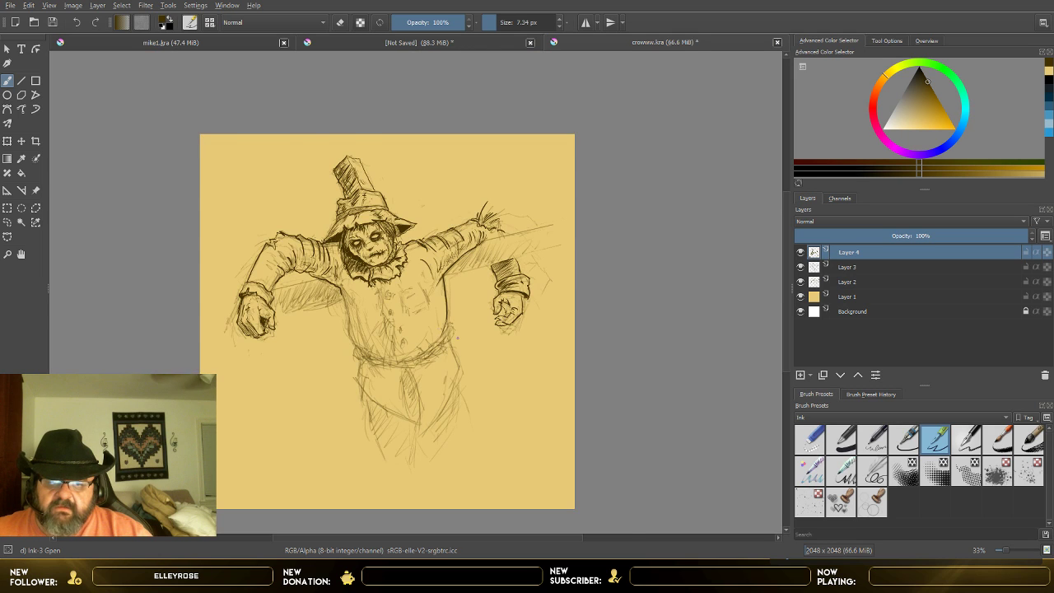
scroll(457, 338, "up", 2)
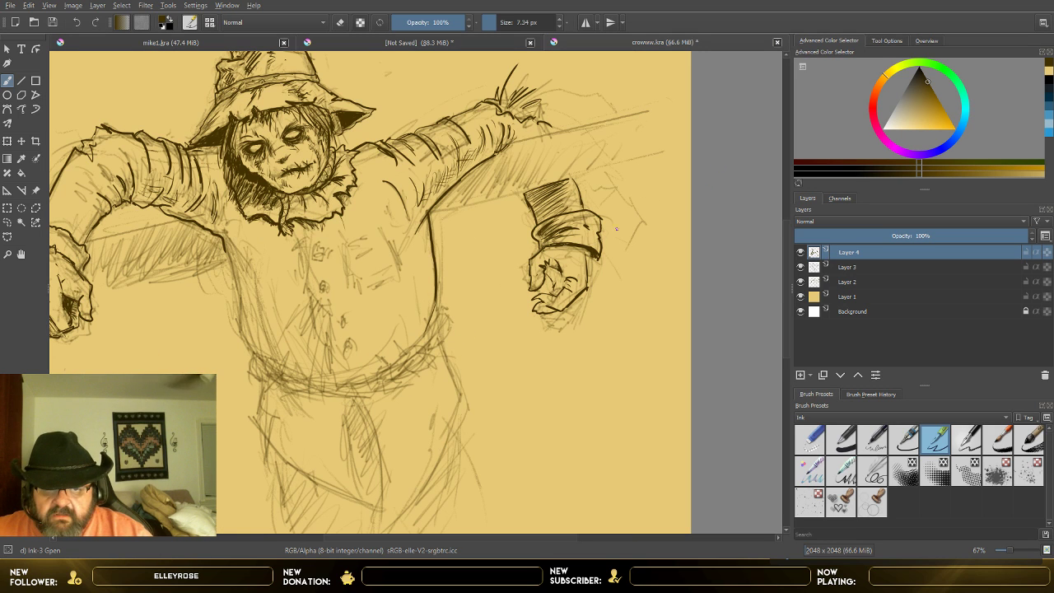
scroll(588, 270, "up", 2)
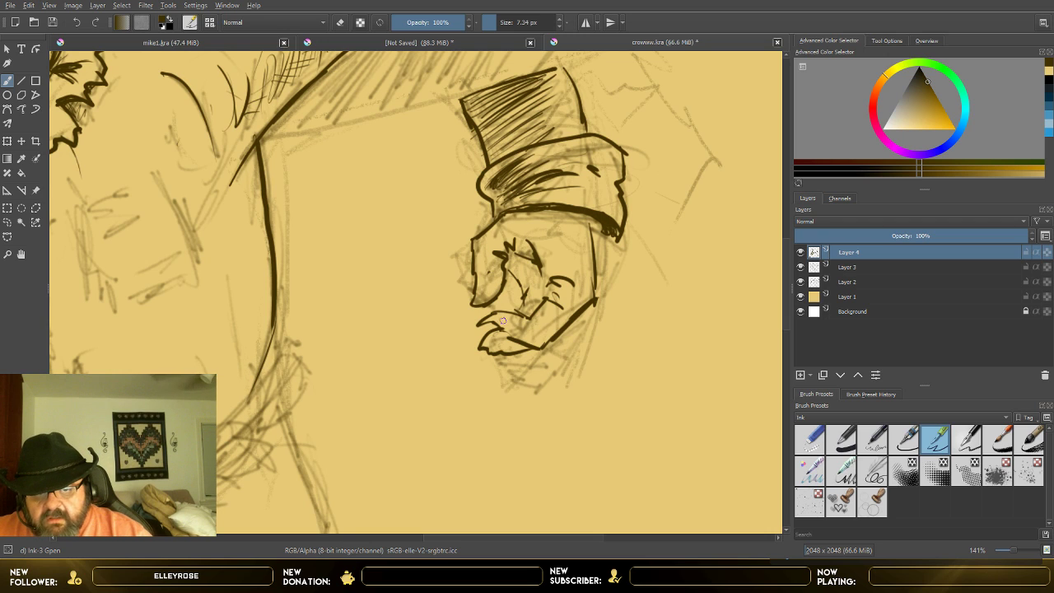
left_click_drag(497, 307, 522, 300)
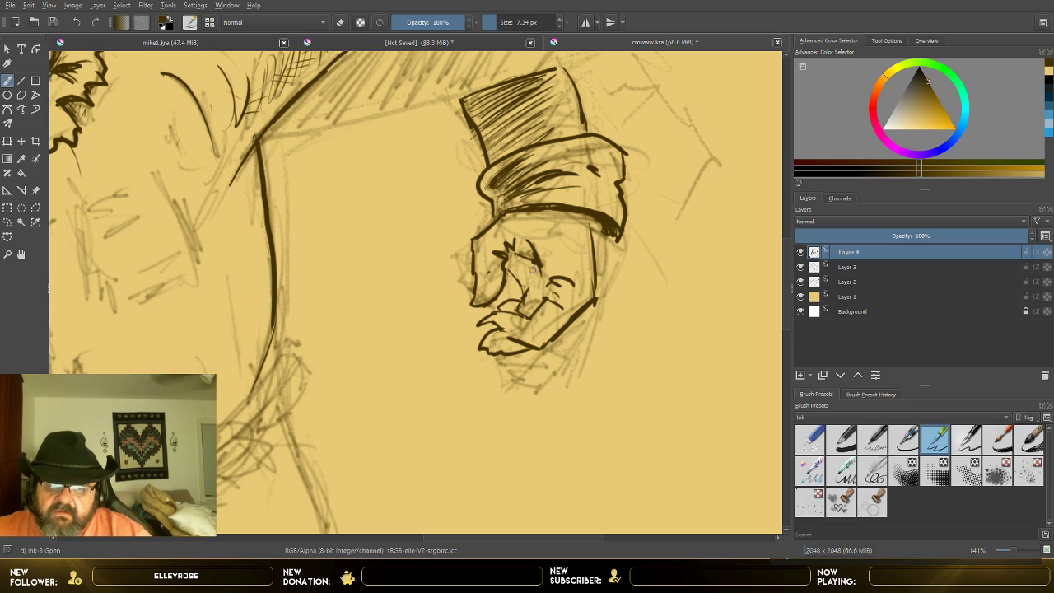
mouse_move(512, 260)
left_mouse_down()
mouse_move(508, 269)
mouse_move(537, 288)
mouse_move(523, 302)
left_mouse_up()
left_click_drag(537, 263, 525, 317)
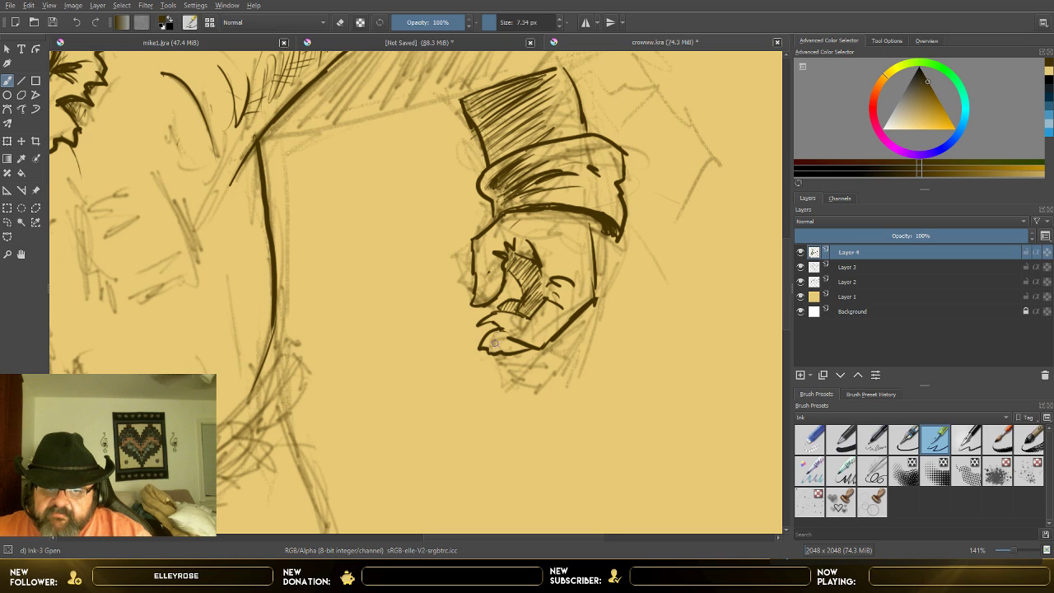
left_click_drag(489, 346, 513, 329)
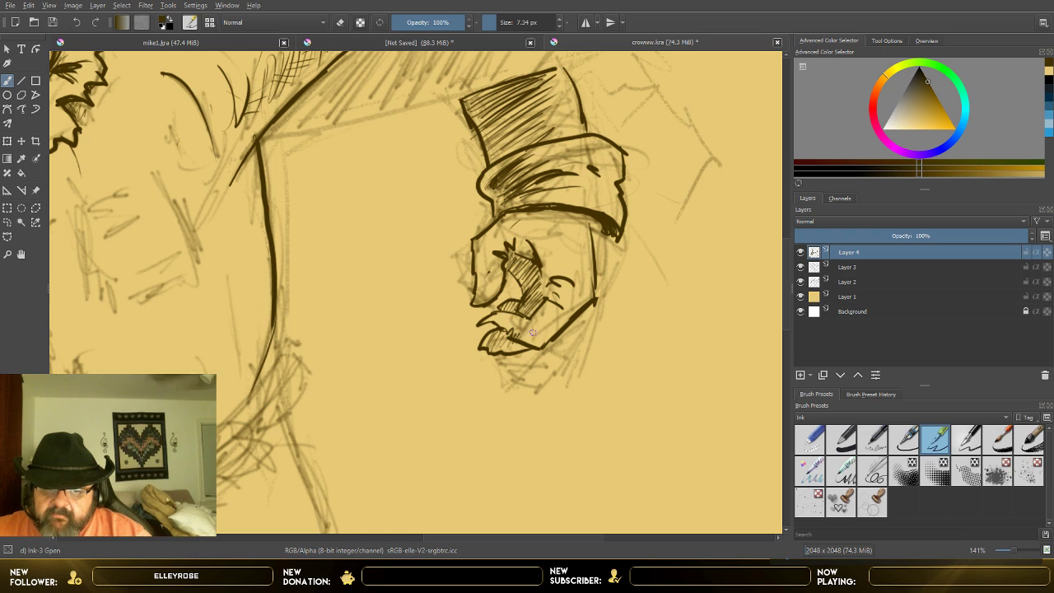
left_click_drag(543, 234, 553, 222)
left_click_drag(550, 248, 569, 239)
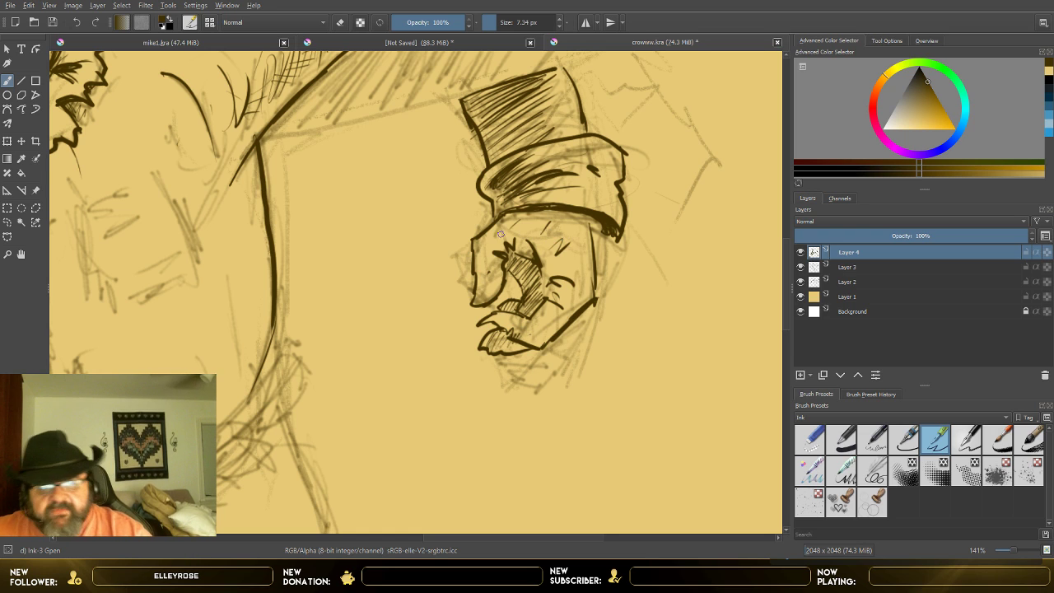
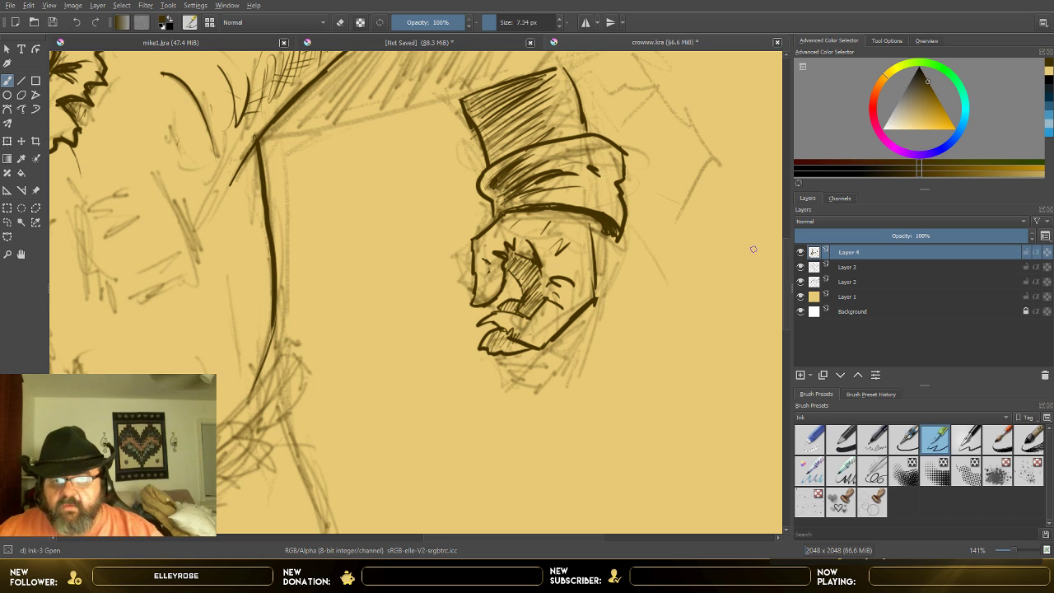
Step: Ink the image-left side of the torso down to the curved lower hem, adding creases below the armpit and along the belly
scroll(593, 229, "down", 2)
scroll(590, 204, "down", 2)
scroll(595, 204, "up", 2)
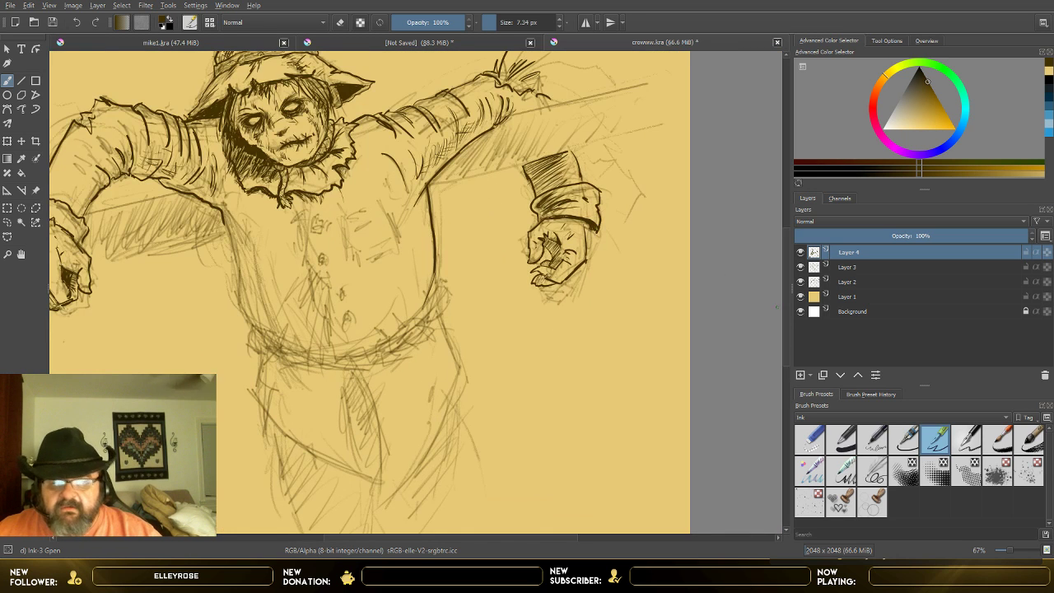
left_click_drag(787, 288, 787, 304)
scroll(510, 345, "up", 3)
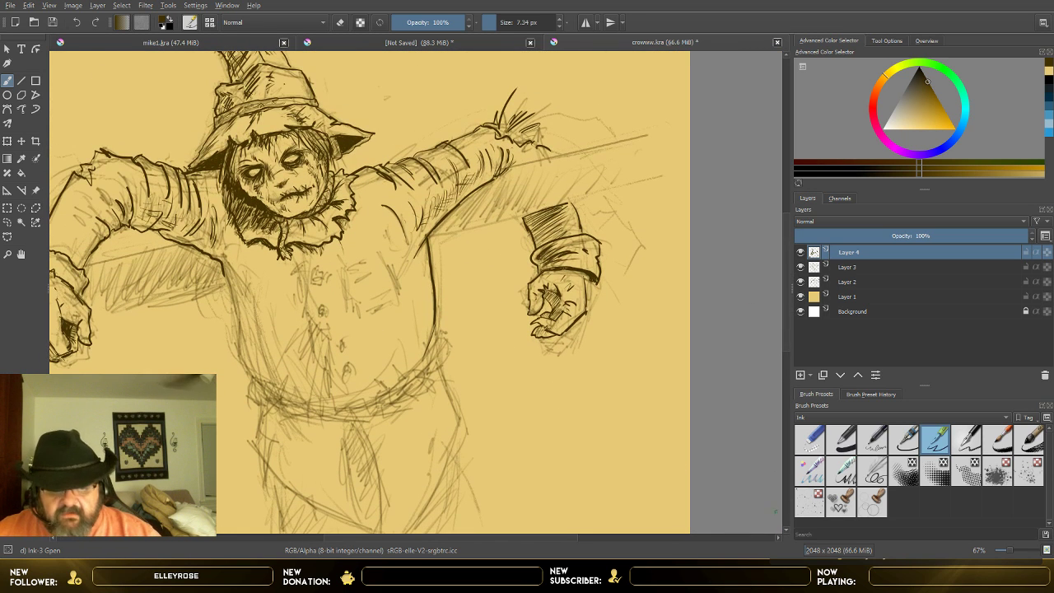
scroll(546, 404, "up", 1)
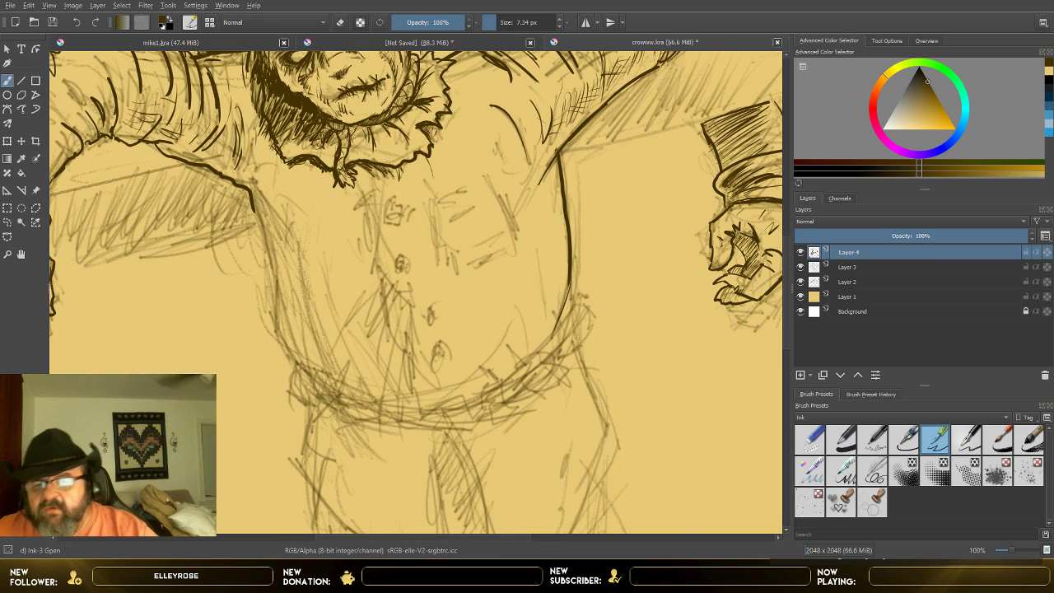
mouse_move(254, 212)
left_mouse_down()
mouse_move(277, 291)
mouse_move(315, 332)
left_mouse_up()
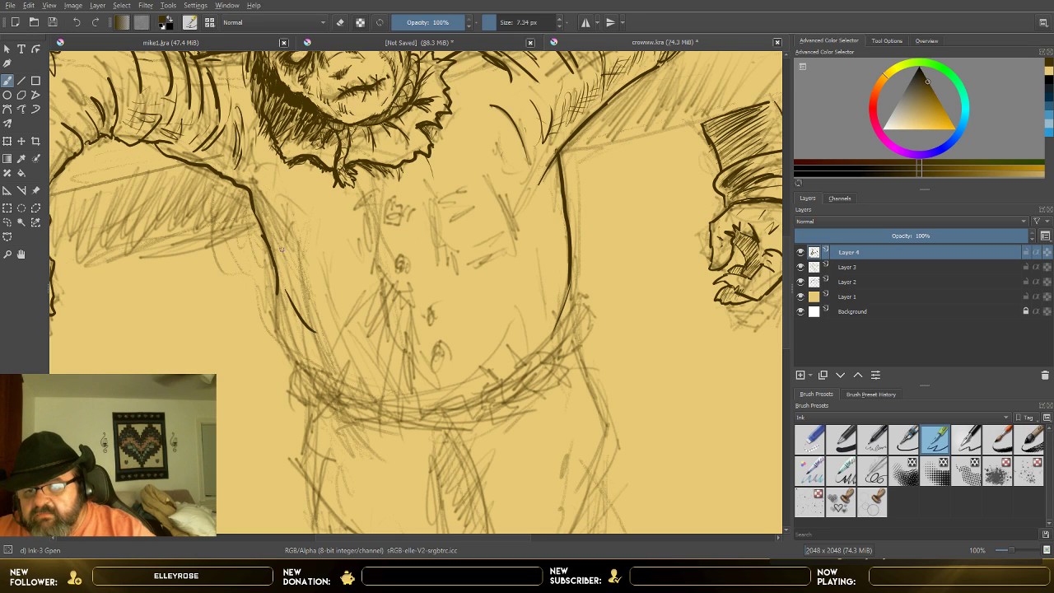
left_click_drag(262, 197, 319, 254)
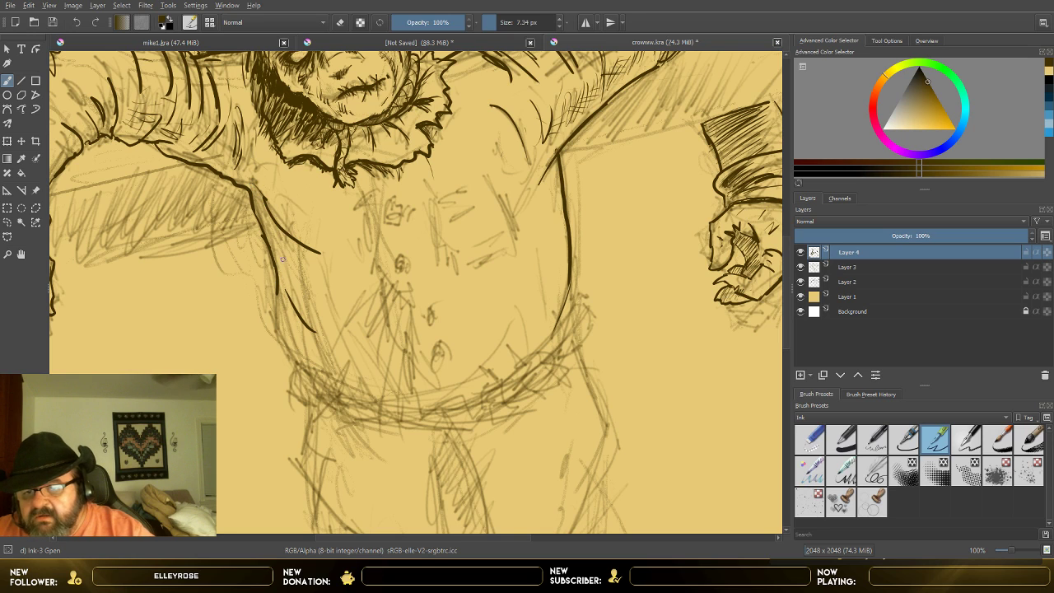
mouse_move(272, 297)
left_mouse_down()
mouse_move(288, 348)
mouse_move(357, 391)
mouse_move(387, 385)
left_mouse_up()
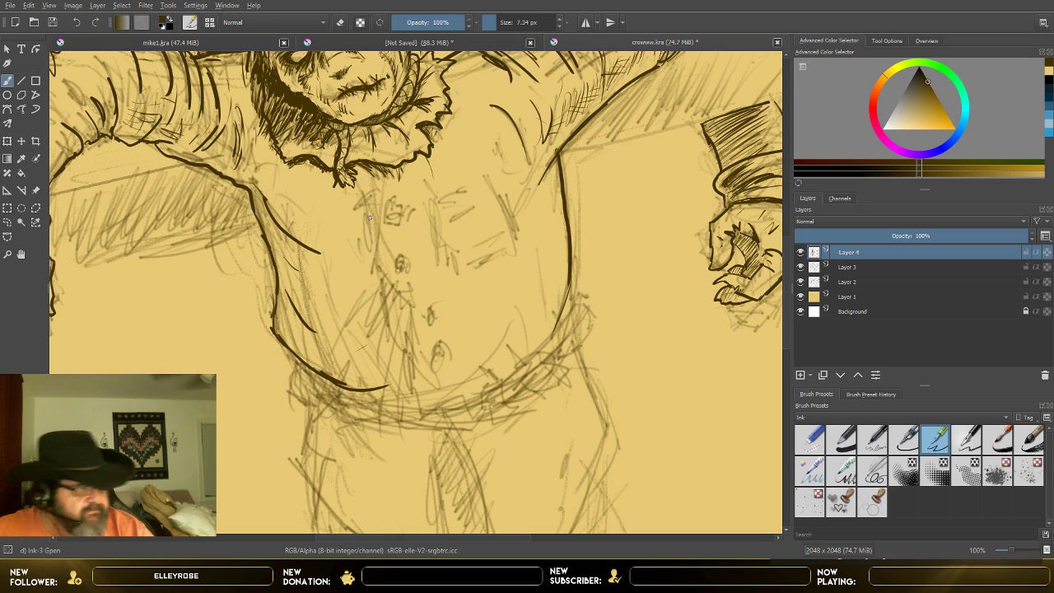
Step: Ink the overlapping edge of the shirt's front opening below the collar, with creases fanning out from its bend toward the image-left side
mouse_move(378, 188)
left_mouse_down()
mouse_move(371, 228)
mouse_move(394, 312)
left_mouse_up()
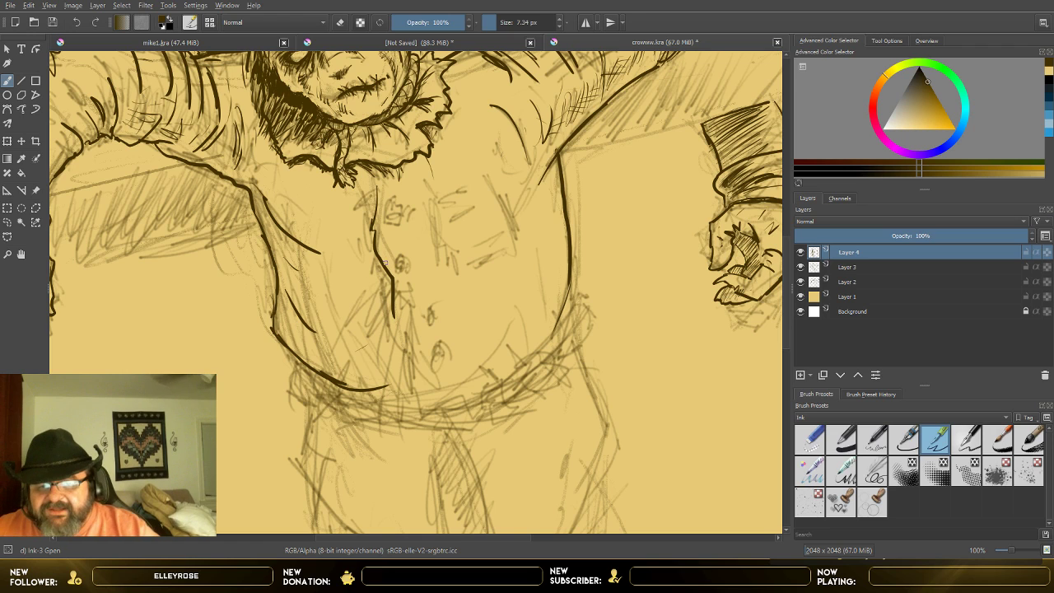
mouse_move(382, 267)
left_mouse_down()
mouse_move(335, 320)
mouse_move(370, 303)
mouse_move(377, 339)
mouse_move(363, 355)
left_mouse_up()
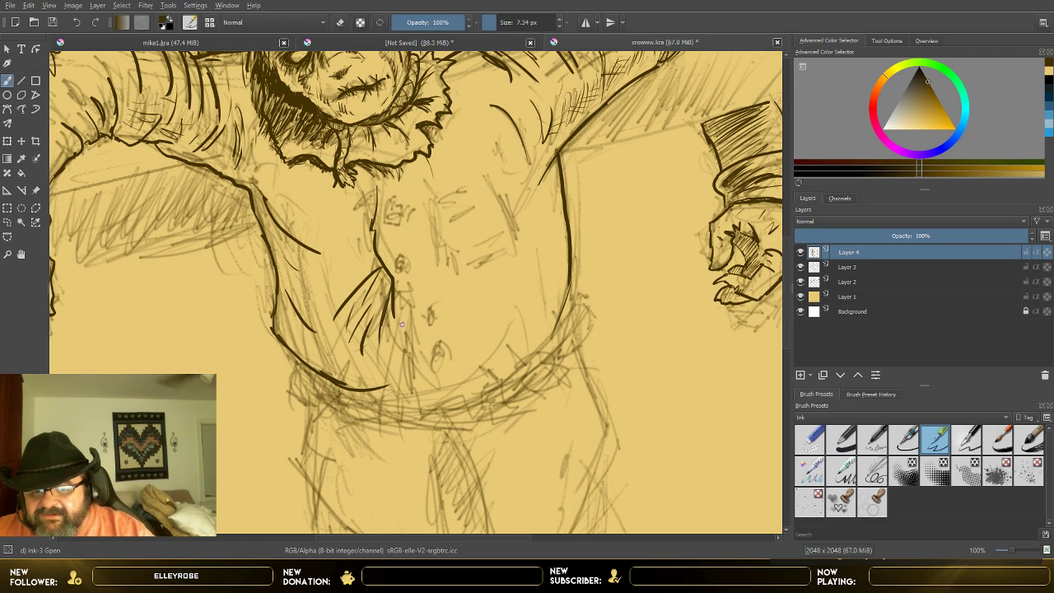
left_click_drag(401, 312, 402, 373)
left_click_drag(388, 335, 388, 361)
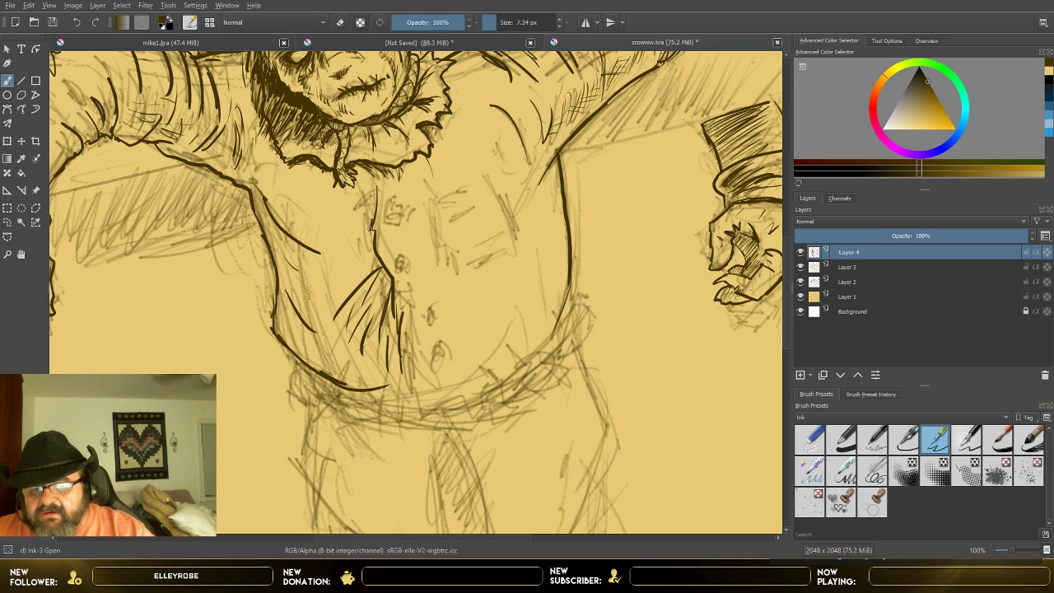
mouse_move(371, 250)
left_mouse_down()
mouse_move(357, 273)
mouse_move(319, 282)
mouse_move(344, 280)
mouse_move(383, 310)
left_mouse_up()
left_click_drag(371, 218, 360, 240)
left_click_drag(389, 291, 368, 359)
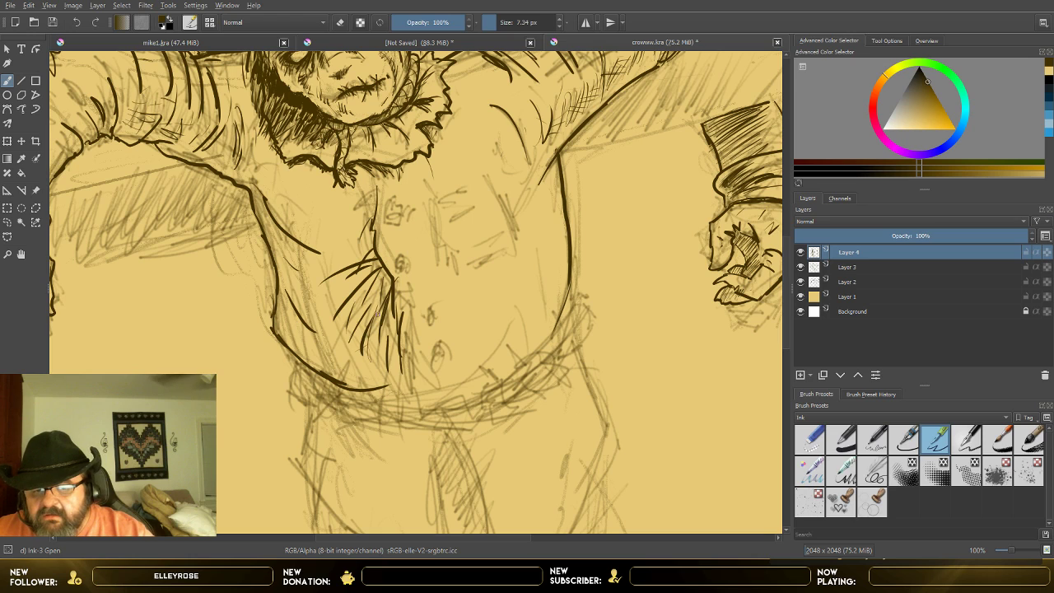
left_click_drag(354, 322, 336, 343)
Step: Hatch the shadow on the shirt's front opening directly below the collar and ink the top button
mouse_move(363, 168)
left_mouse_down()
mouse_move(378, 188)
mouse_move(374, 206)
mouse_move(363, 193)
left_mouse_up()
left_click_drag(377, 176, 367, 208)
left_click_drag(379, 194, 368, 214)
mouse_move(364, 174)
left_mouse_down()
mouse_move(379, 196)
mouse_move(378, 186)
mouse_move(354, 224)
left_mouse_up()
mouse_move(365, 169)
left_mouse_down()
mouse_move(378, 228)
mouse_move(407, 211)
mouse_move(390, 213)
left_mouse_up()
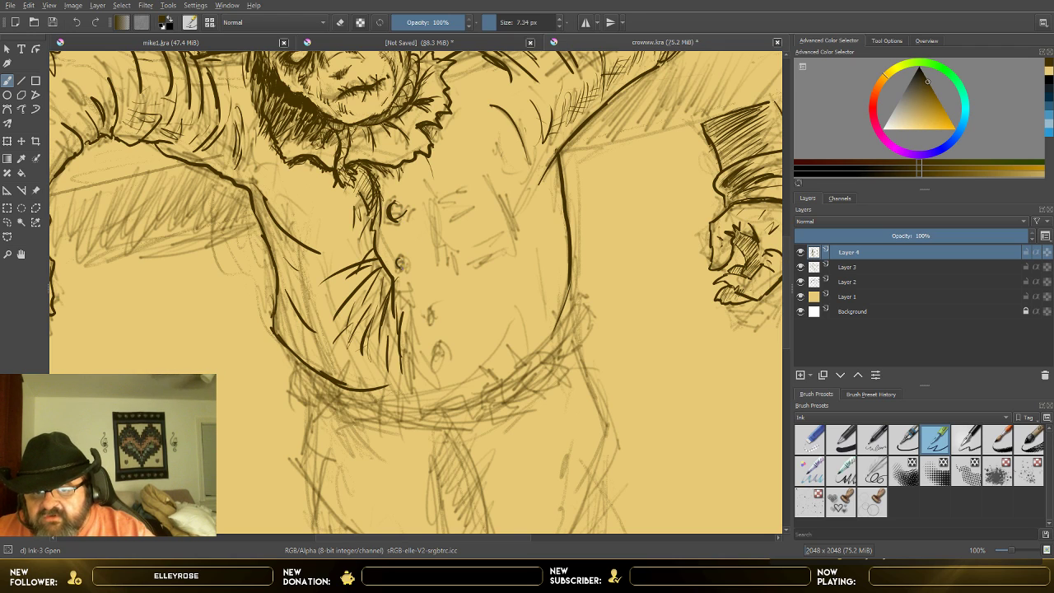
Step: Ink the three lower shirt buttons, and continue the front opening's edge into the image-right hem up to the torso's side
left_click_drag(399, 265, 409, 262)
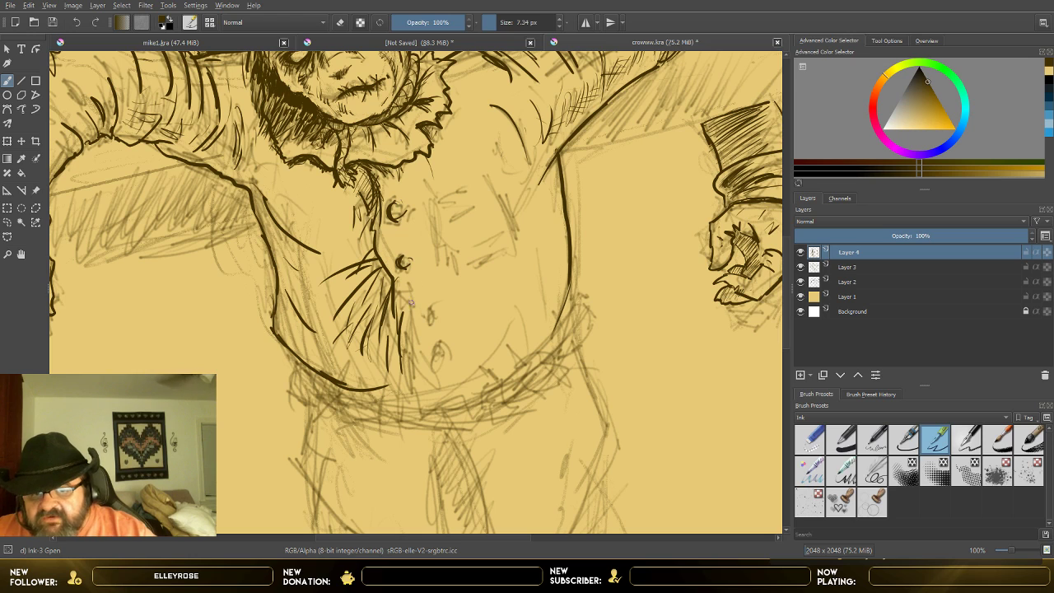
mouse_move(418, 305)
left_mouse_down()
mouse_move(432, 321)
mouse_move(429, 359)
mouse_move(441, 363)
mouse_move(420, 393)
mouse_move(422, 410)
mouse_move(483, 374)
mouse_move(513, 386)
mouse_move(556, 344)
mouse_move(570, 292)
left_mouse_up()
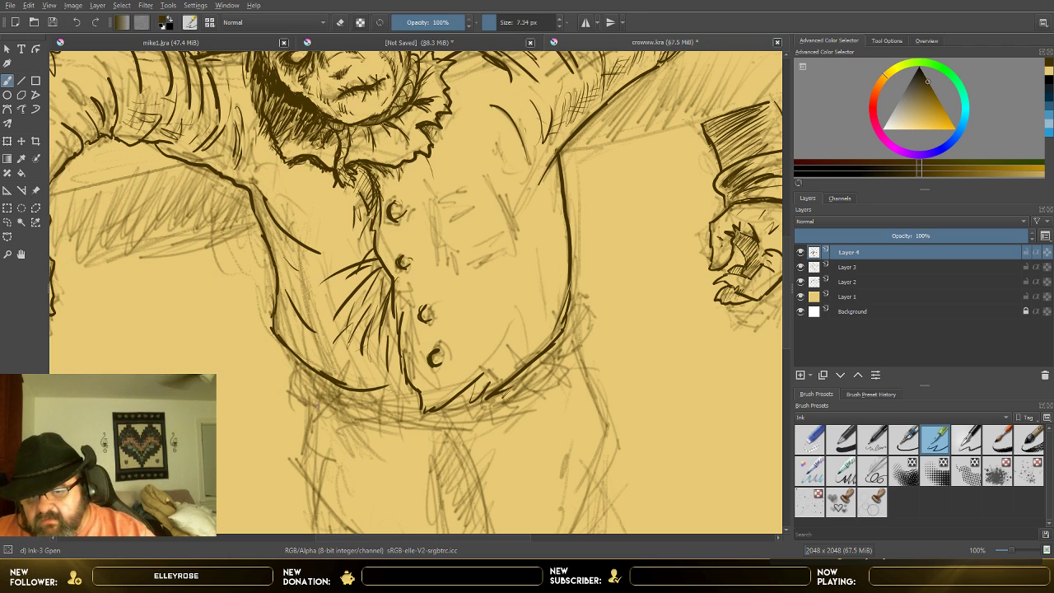
Step: Ink the rope belt as long curved lines beneath the shirt hem, and start the trouser edge at the image-left hip
left_click_drag(310, 410, 299, 451)
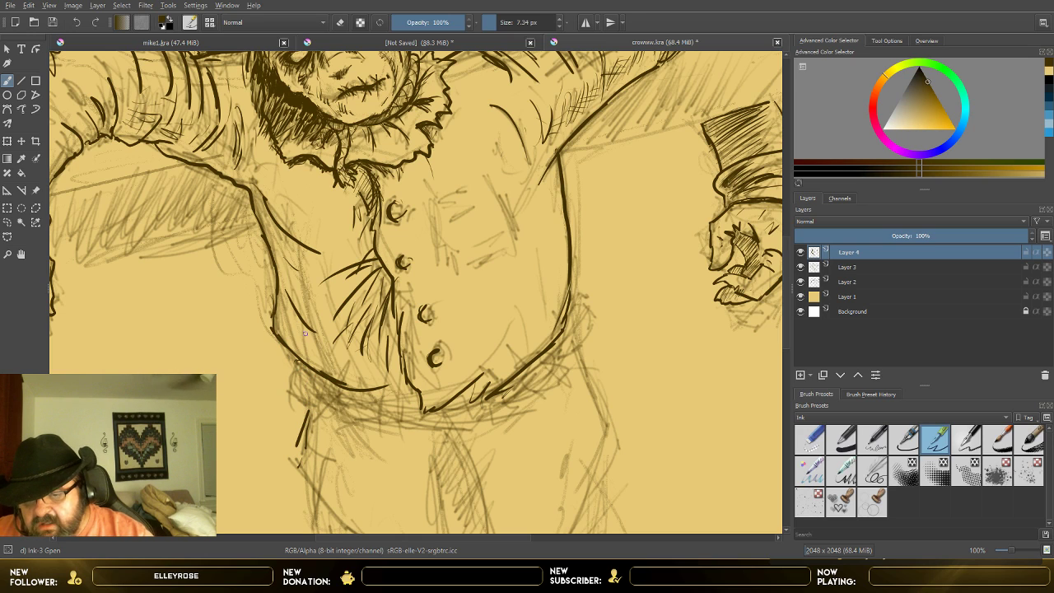
mouse_move(296, 361)
left_mouse_down()
mouse_move(361, 401)
mouse_move(468, 414)
left_mouse_up()
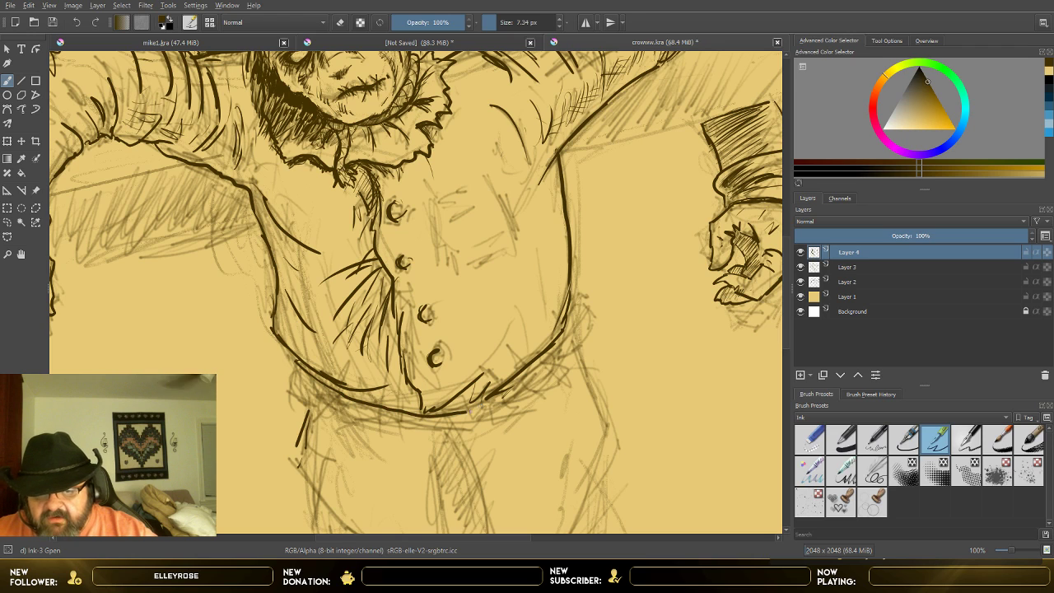
mouse_move(577, 303)
left_mouse_down()
mouse_move(565, 339)
mouse_move(486, 385)
left_mouse_up()
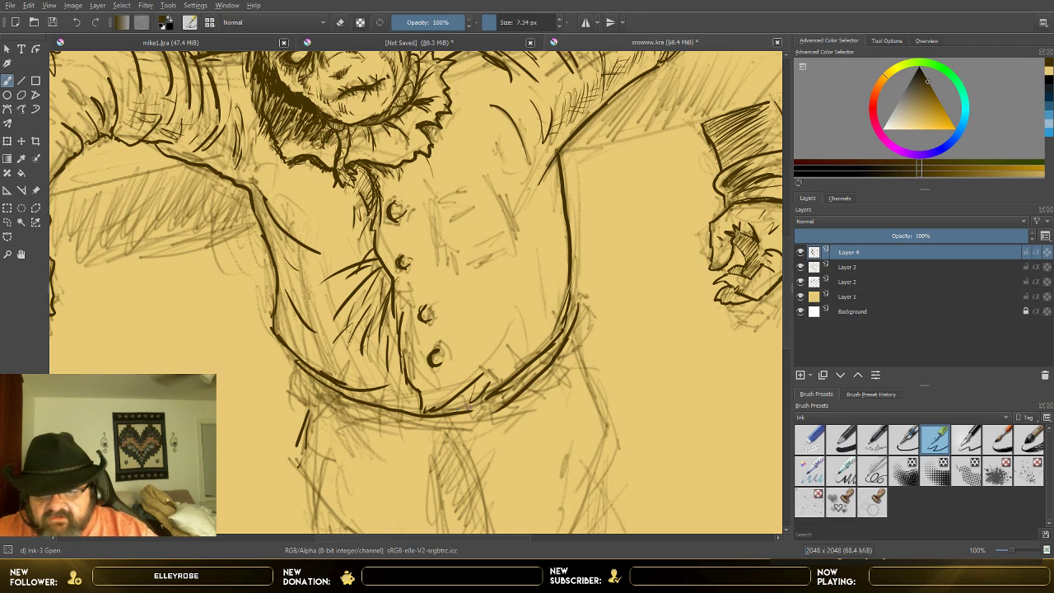
mouse_move(302, 375)
left_mouse_down()
mouse_move(354, 414)
mouse_move(299, 438)
left_mouse_up()
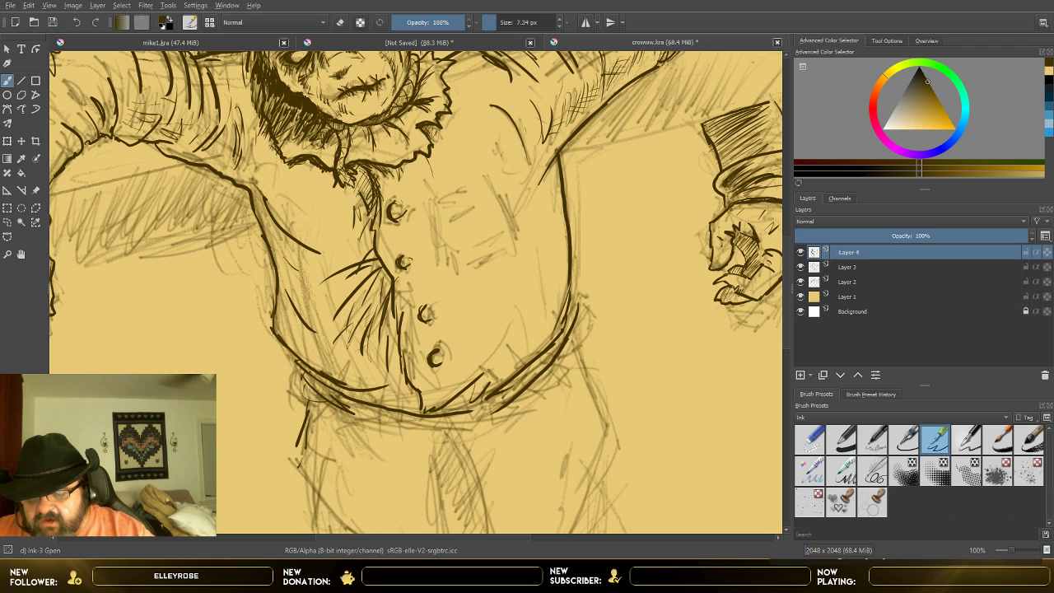
left_click_drag(303, 395, 325, 400)
left_click_drag(313, 414, 388, 414)
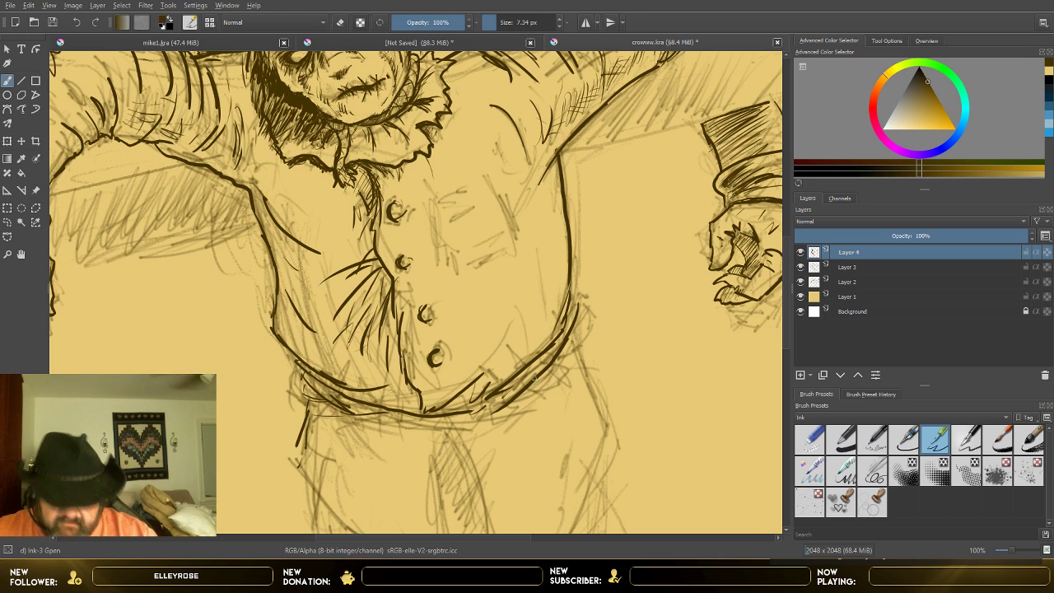
mouse_move(522, 401)
left_mouse_down()
mouse_move(555, 380)
mouse_move(589, 335)
mouse_move(579, 331)
left_mouse_up()
mouse_move(542, 374)
left_mouse_down()
mouse_move(590, 324)
mouse_move(582, 346)
left_mouse_up()
Step: Draw looped knots and loose strands sticking out at both ends of the rope belt
mouse_move(577, 298)
left_mouse_down()
mouse_move(603, 285)
mouse_move(591, 324)
left_mouse_up()
left_click_drag(606, 286, 595, 324)
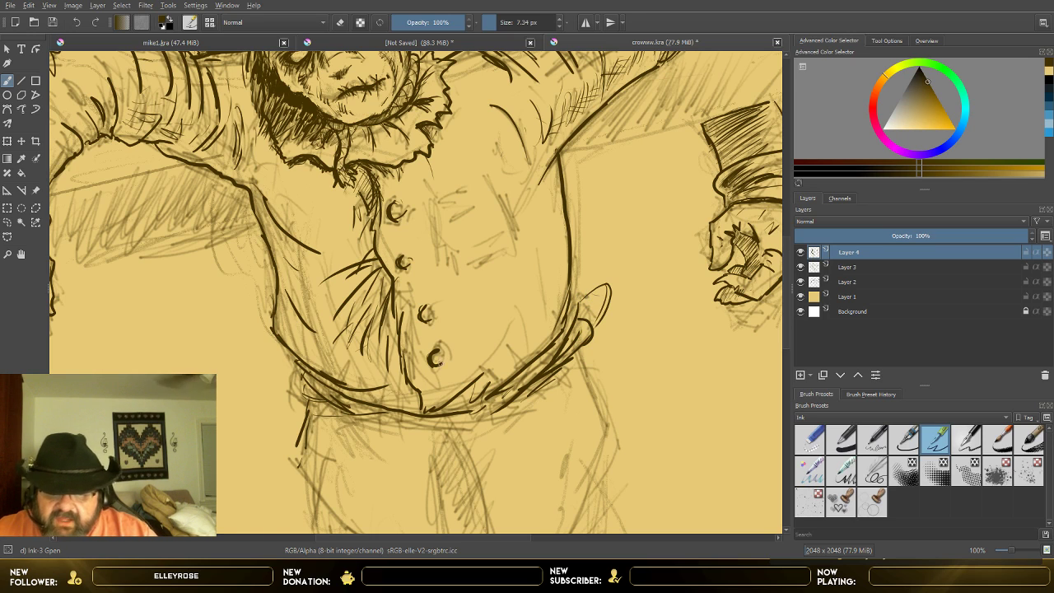
mouse_move(305, 377)
left_mouse_down()
mouse_move(325, 393)
mouse_move(297, 359)
mouse_move(357, 384)
mouse_move(276, 366)
mouse_move(267, 373)
mouse_move(280, 403)
mouse_move(290, 392)
mouse_move(288, 436)
left_mouse_up()
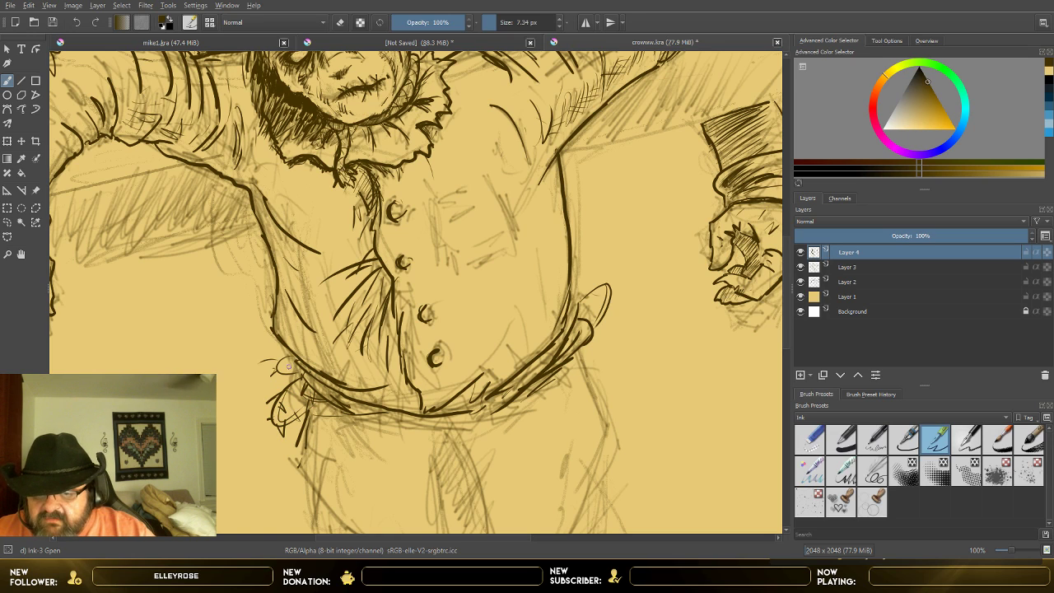
left_click_drag(284, 365, 290, 363)
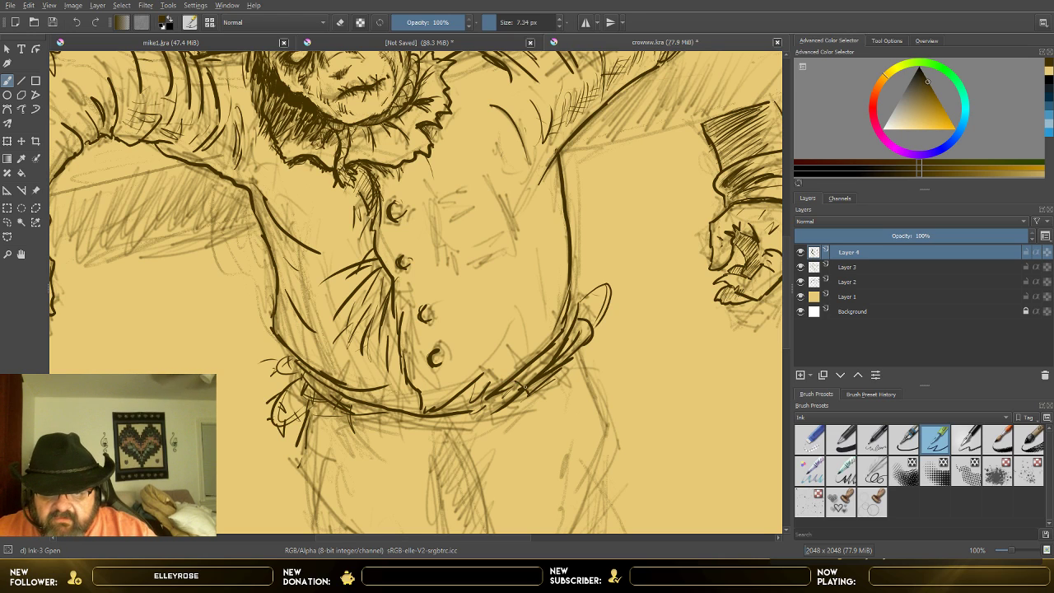
Step: Add short frayed fibres across the rope belt and its image-right knot, with small shading strokes along the waist
left_click_drag(518, 379, 527, 390)
mouse_move(593, 289)
left_mouse_down()
mouse_move(581, 309)
mouse_move(609, 323)
left_mouse_up()
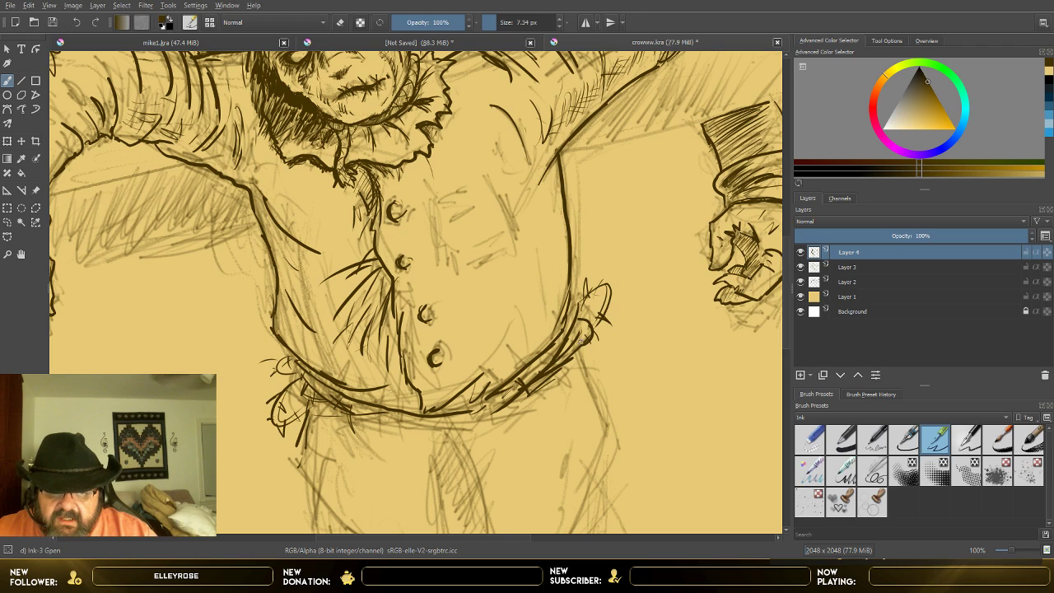
left_click_drag(562, 354, 569, 380)
mouse_move(564, 364)
left_mouse_down()
mouse_move(579, 369)
mouse_move(548, 387)
left_mouse_up()
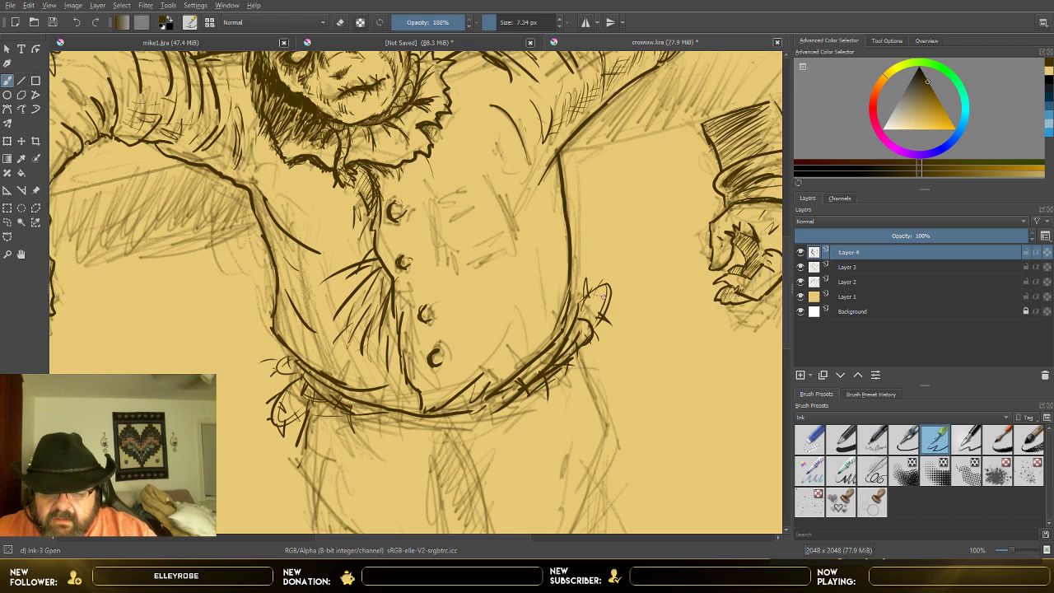
mouse_move(351, 397)
left_mouse_down()
mouse_move(356, 415)
mouse_move(415, 434)
left_mouse_up()
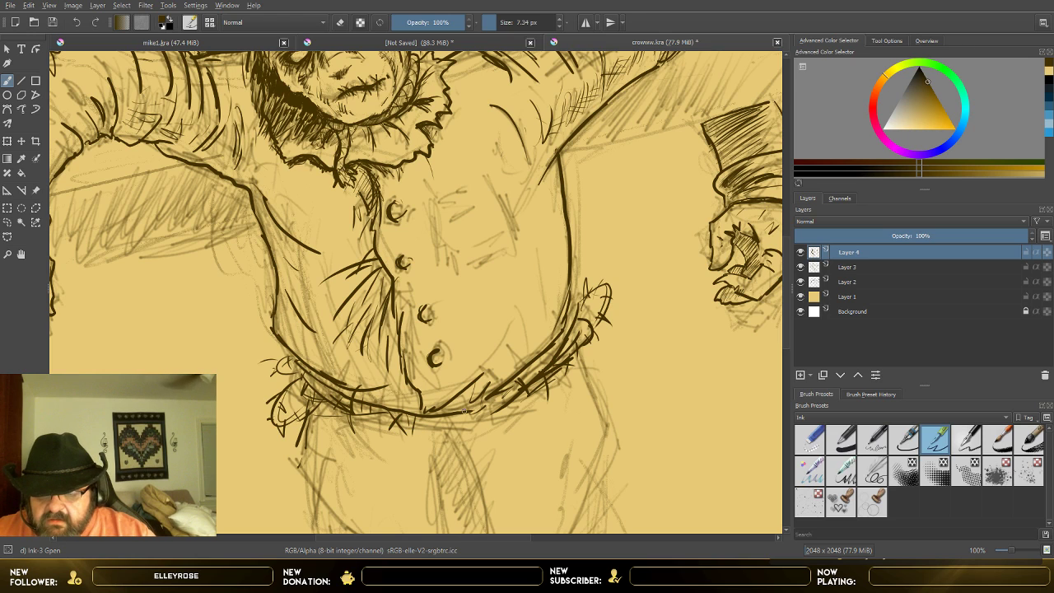
left_click_drag(334, 399, 327, 425)
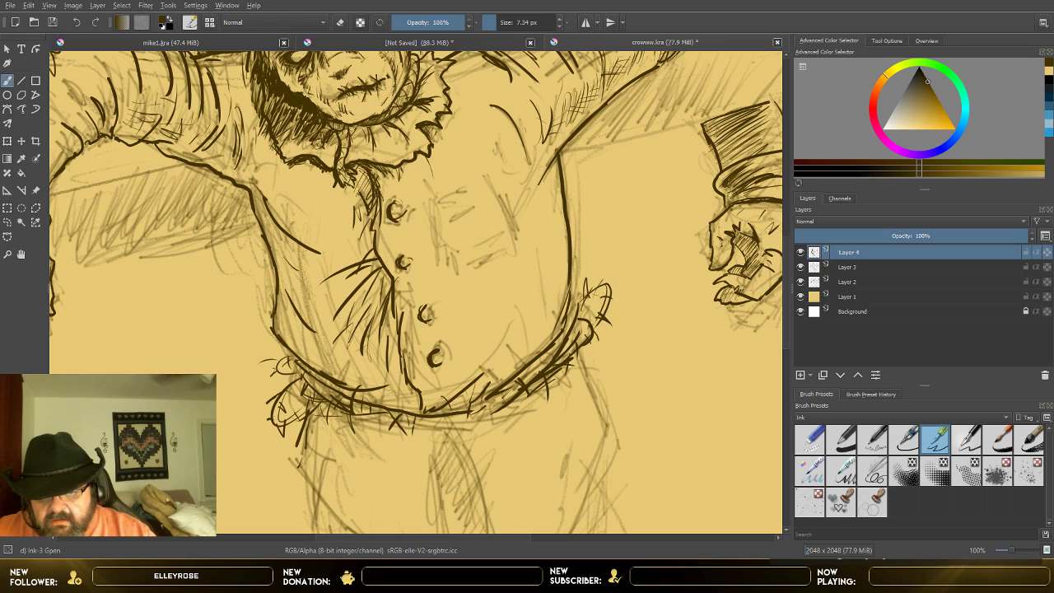
left_click_drag(421, 420, 417, 460)
mouse_move(493, 401)
left_mouse_down()
mouse_move(486, 413)
mouse_move(519, 388)
left_mouse_up()
Step: Outline the trousers below the belt with both hips, the central front fold and the curved lower edges meeting near the crotch
left_click_drag(311, 416, 298, 446)
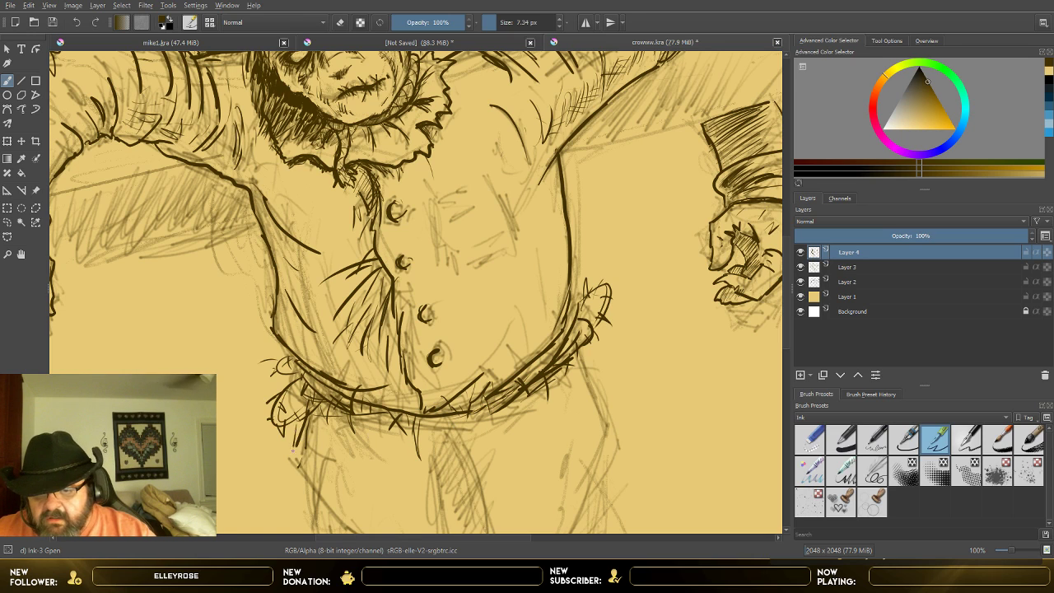
mouse_move(440, 432)
left_mouse_down()
mouse_move(445, 480)
mouse_move(462, 430)
mouse_move(474, 476)
left_mouse_up()
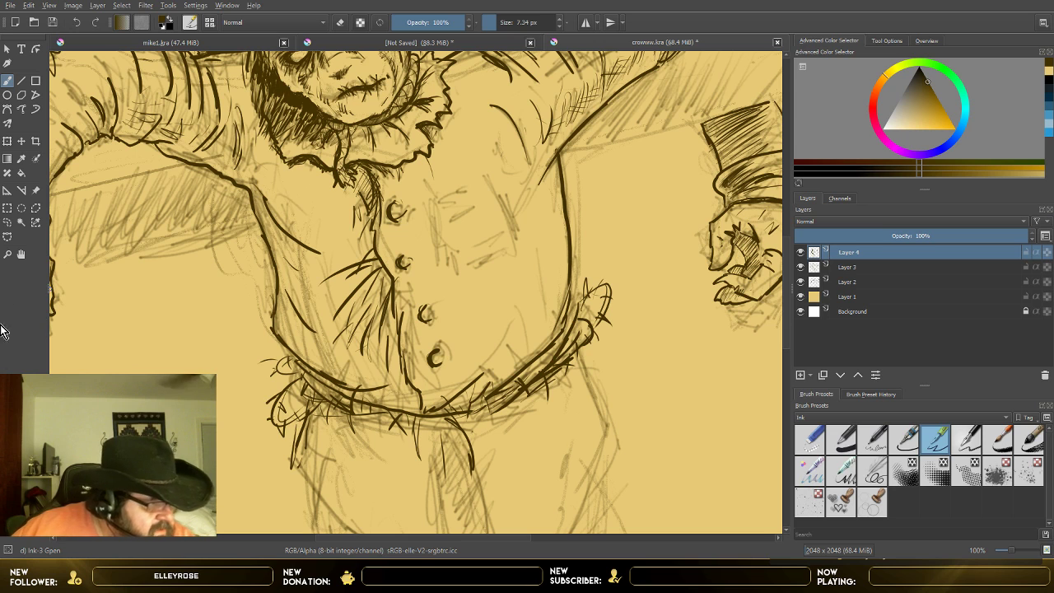
scroll(539, 340, "down", 1)
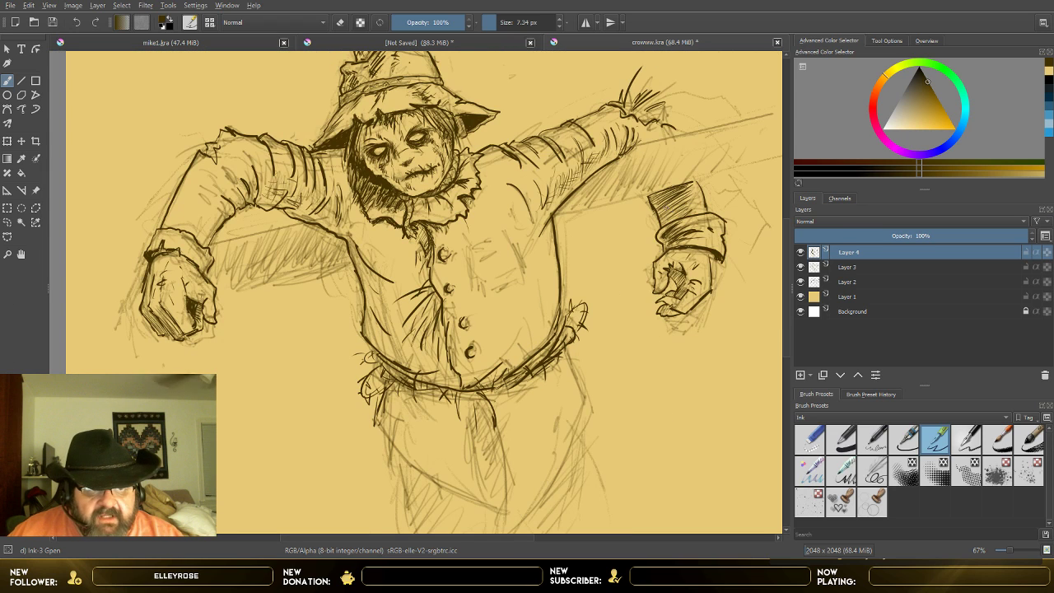
left_click_drag(787, 234, 782, 263)
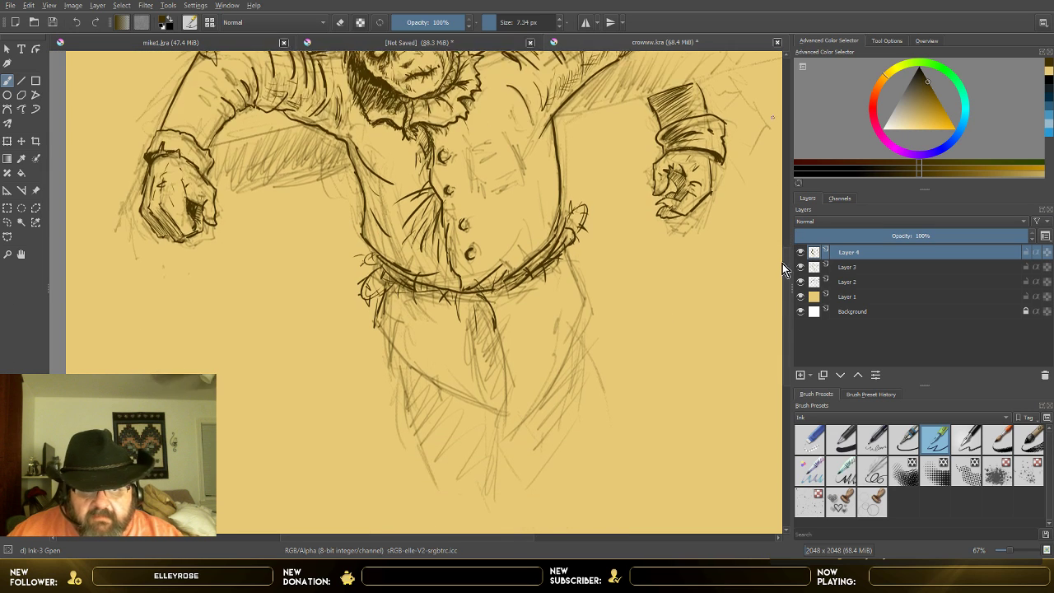
scroll(519, 347, "up", 1)
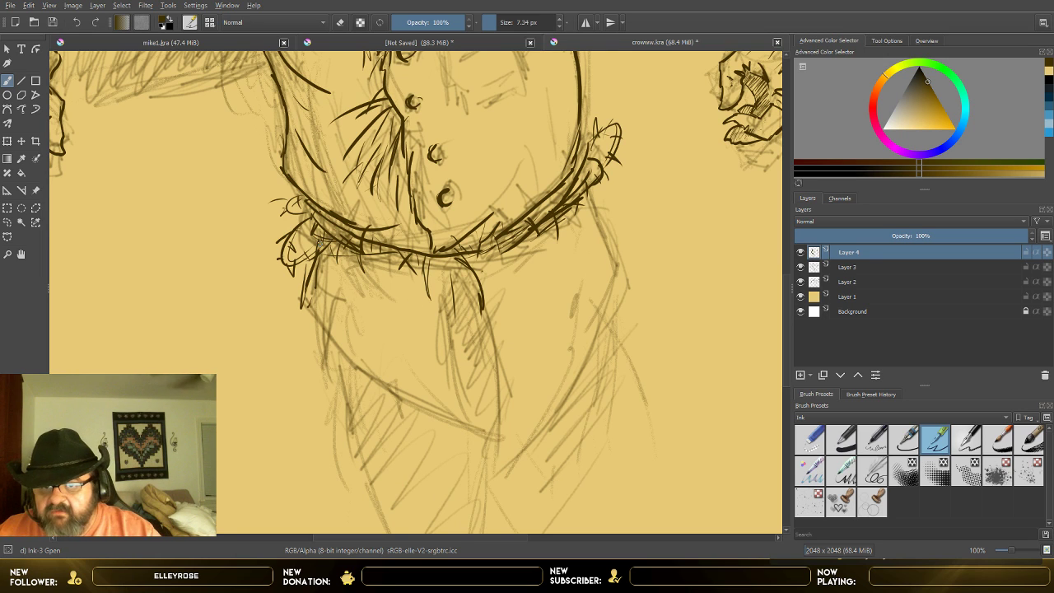
mouse_move(316, 255)
left_mouse_down()
mouse_move(311, 329)
mouse_move(393, 397)
mouse_move(497, 428)
left_mouse_up()
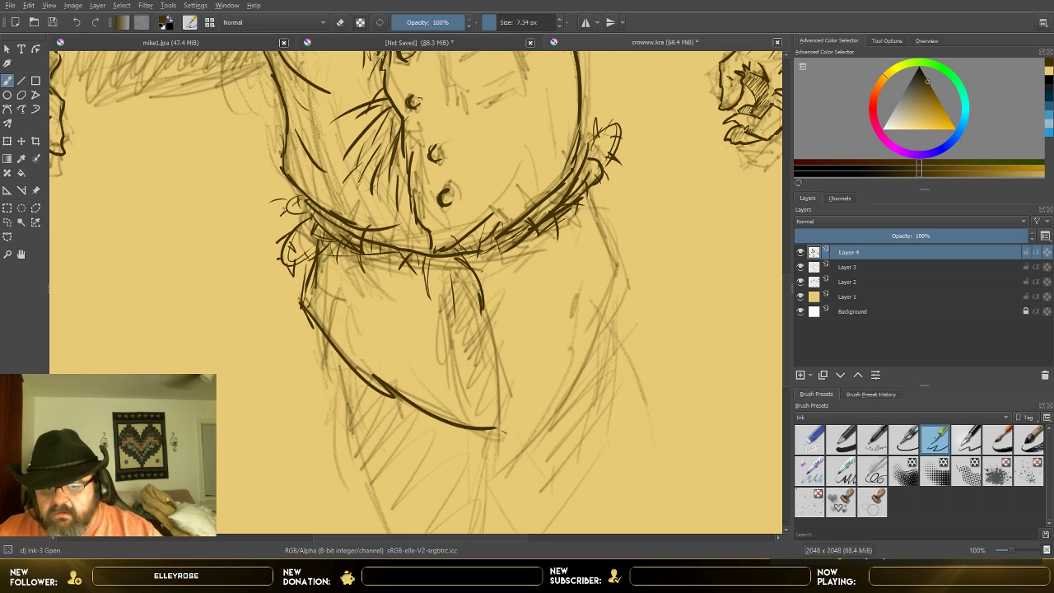
left_click_drag(451, 270, 469, 408)
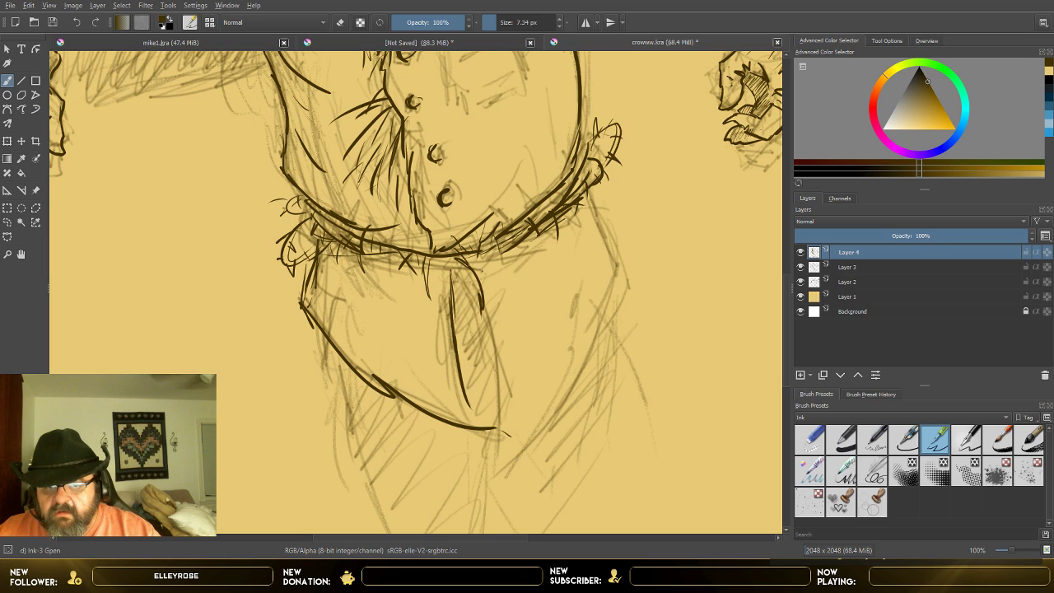
mouse_move(475, 271)
left_mouse_down()
mouse_move(499, 387)
mouse_move(494, 476)
mouse_move(616, 349)
left_mouse_up()
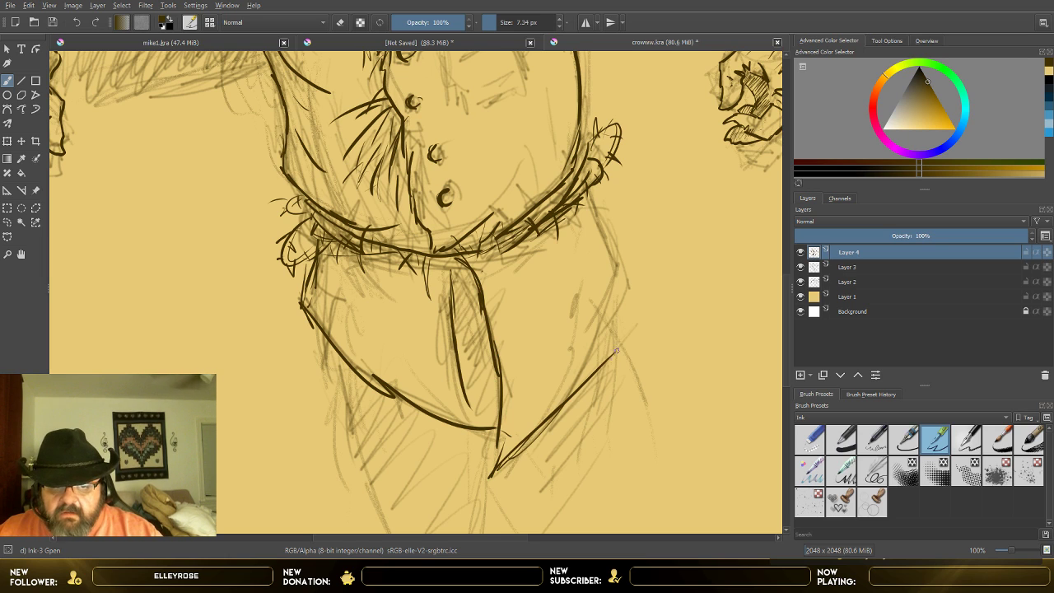
mouse_move(565, 401)
left_mouse_down()
mouse_move(611, 323)
mouse_move(614, 289)
left_mouse_up()
mouse_move(588, 183)
left_mouse_down()
mouse_move(629, 266)
mouse_move(616, 303)
left_mouse_up()
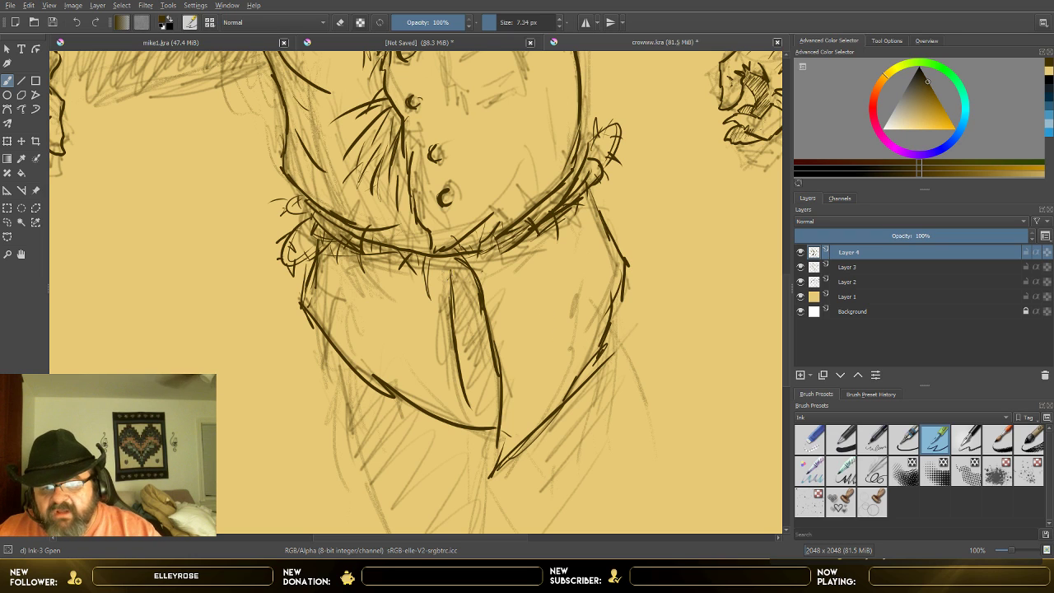
Step: Hatch the trousers' central front fold below the belt and the small folded corner of the shirt hem above it
left_click_drag(462, 264, 450, 283)
mouse_move(468, 267)
left_mouse_down()
mouse_move(452, 293)
mouse_move(493, 417)
left_mouse_up()
mouse_move(434, 275)
left_mouse_down()
mouse_move(470, 257)
mouse_move(473, 231)
mouse_move(515, 175)
left_mouse_up()
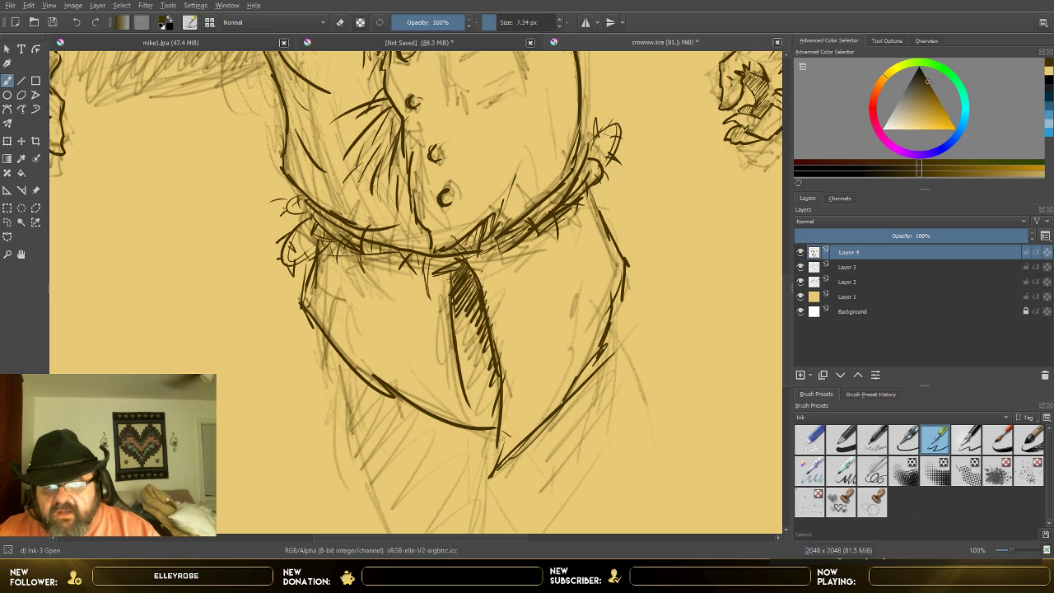
Step: Hatch the shirt just above the rope belt, with long fold strokes curving down its image-left side to the button placket
left_click_drag(514, 222, 541, 164)
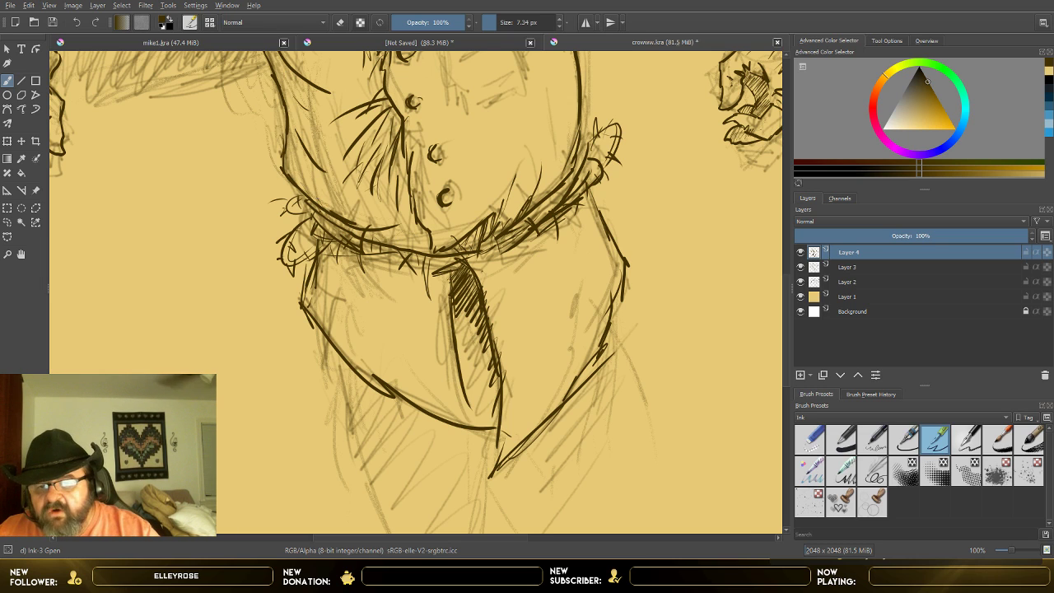
mouse_move(328, 202)
left_mouse_down()
mouse_move(356, 231)
mouse_move(428, 243)
left_mouse_up()
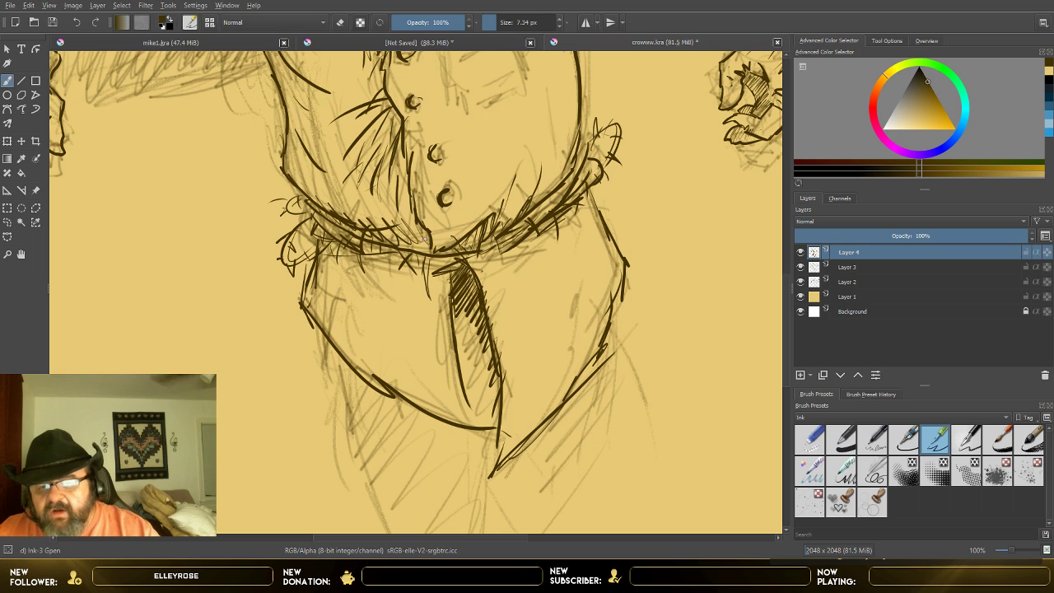
left_click_drag(296, 136, 309, 178)
left_click_drag(298, 140, 326, 187)
mouse_move(322, 166)
left_mouse_down()
mouse_move(339, 191)
mouse_move(369, 199)
left_mouse_up()
mouse_move(367, 195)
left_mouse_down()
mouse_move(390, 203)
mouse_move(409, 248)
mouse_move(427, 253)
left_mouse_up()
left_click_drag(412, 225, 428, 248)
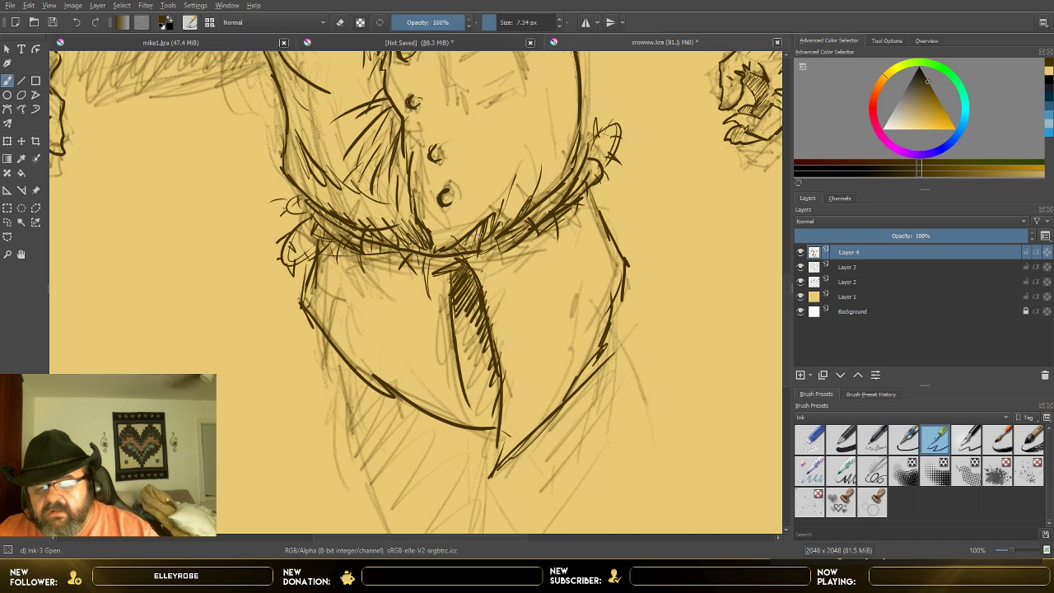
Step: Add scattered fold and hatch strokes to the shirt's image-right lower half, between the buttons, the side edge and the rope belt
left_click_drag(463, 180, 486, 146)
left_click_drag(475, 177, 494, 159)
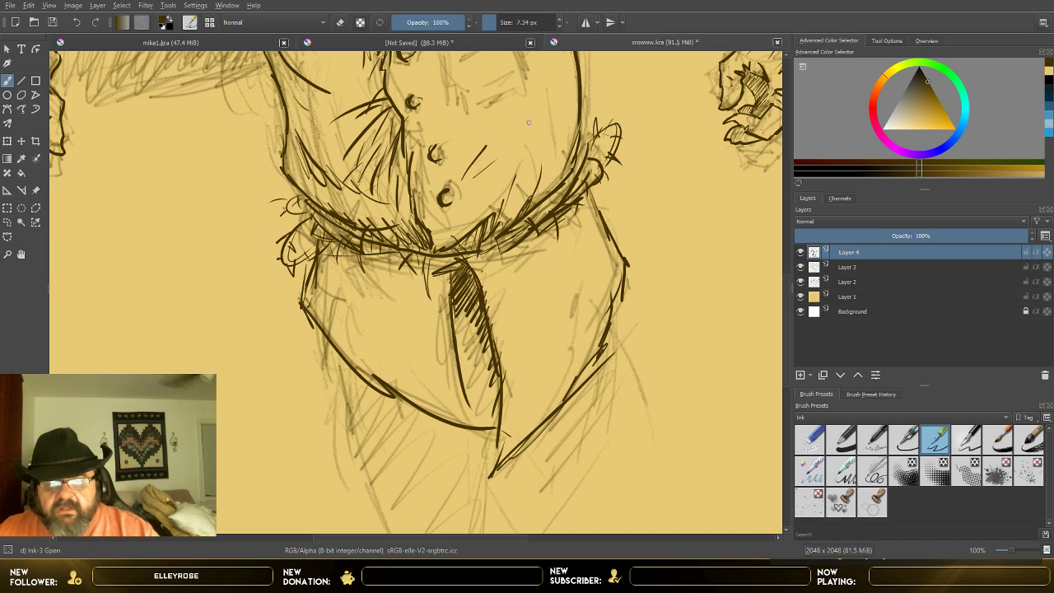
left_click_drag(541, 104, 535, 134)
left_click_drag(533, 102, 523, 146)
left_click_drag(524, 139, 494, 182)
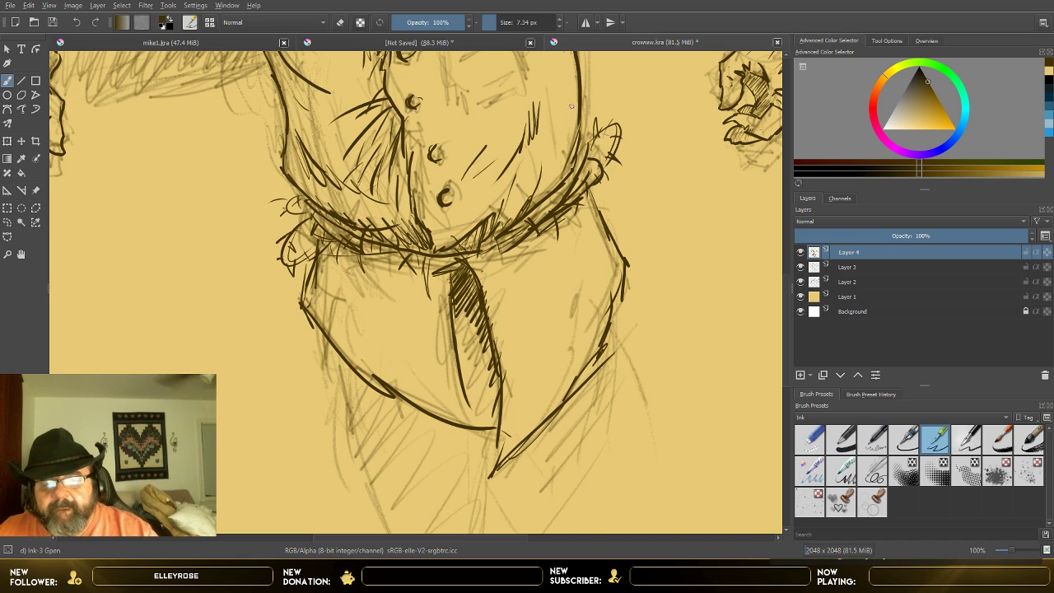
mouse_move(572, 90)
left_mouse_down()
mouse_move(545, 196)
mouse_move(519, 200)
mouse_move(499, 177)
left_mouse_up()
left_click_drag(500, 204, 513, 171)
left_click_drag(513, 189, 526, 163)
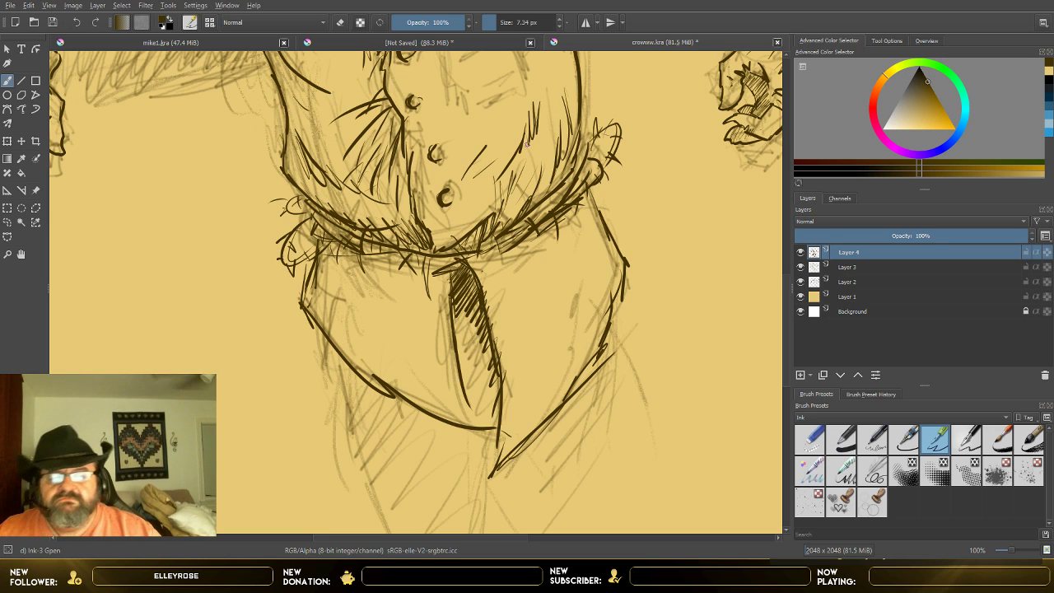
Step: Compare the overall inking with and without the rough sketch on Layer 3
scroll(502, 151, "down", 1)
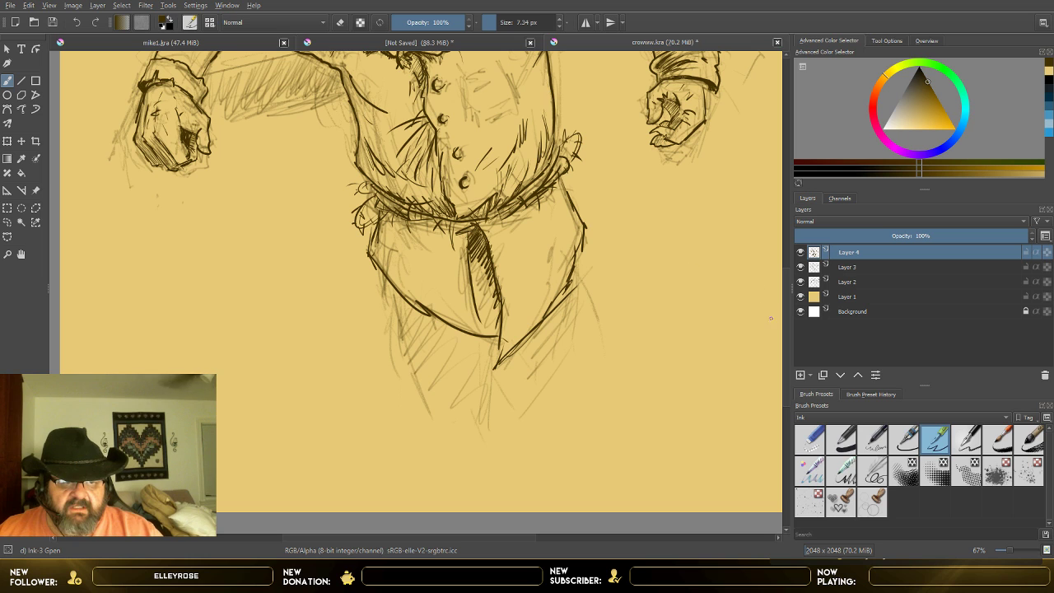
scroll(787, 315, "up", 5)
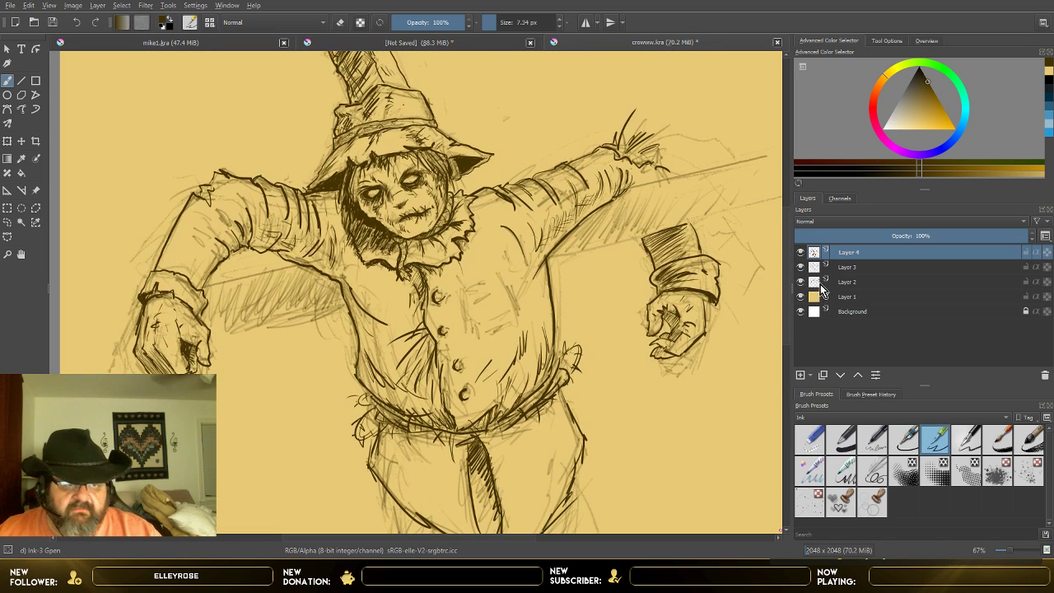
left_click(800, 266)
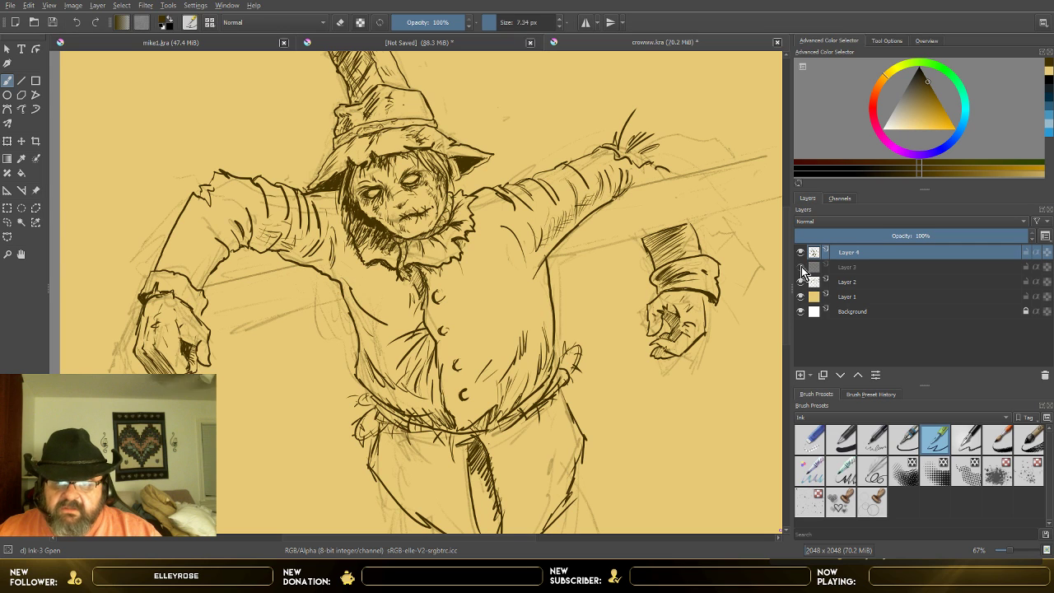
left_click(801, 266)
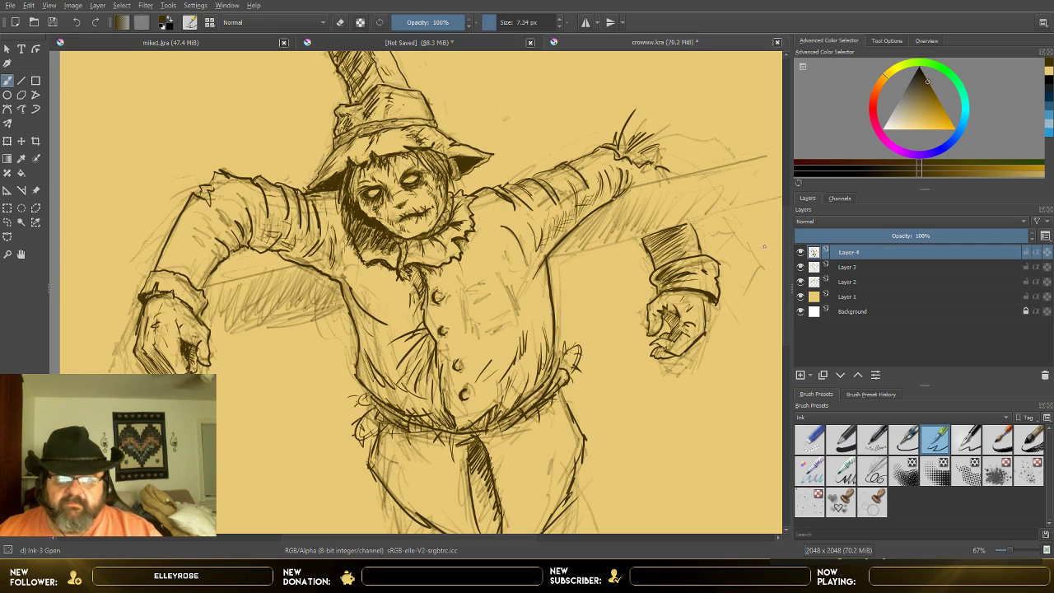
left_click(801, 268)
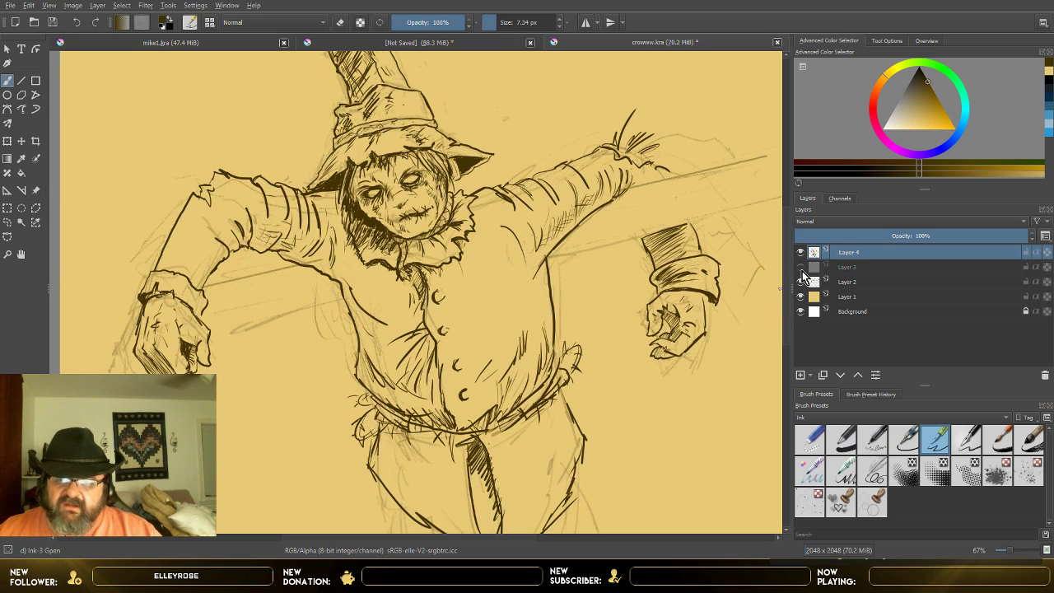
left_click(802, 267)
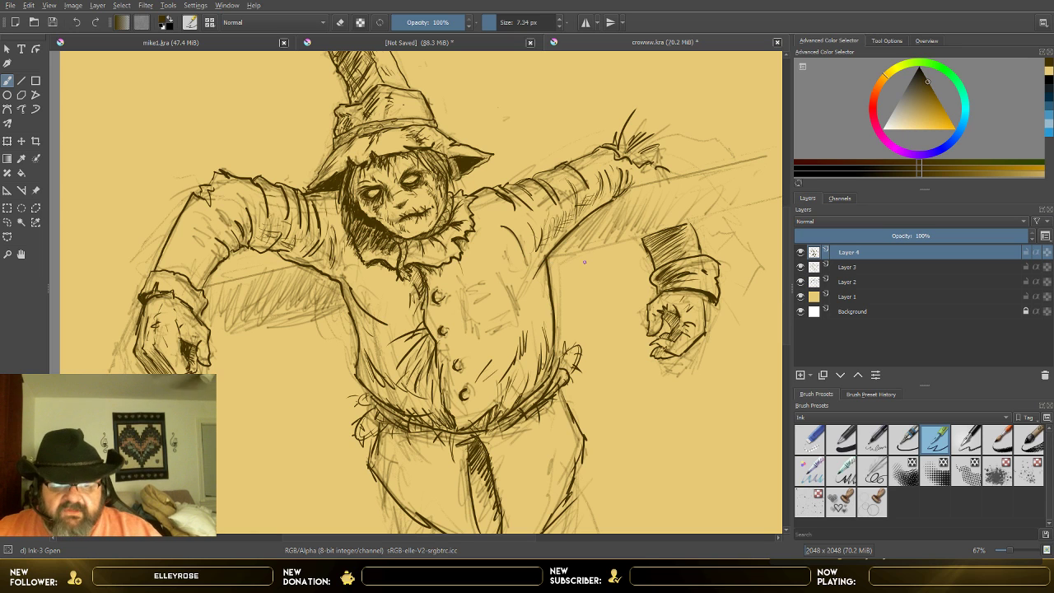
Step: Ink both long edges of the crossbeam behind the image-right arm and its upper edge beneath the image-left arm
scroll(562, 263, "up", 2)
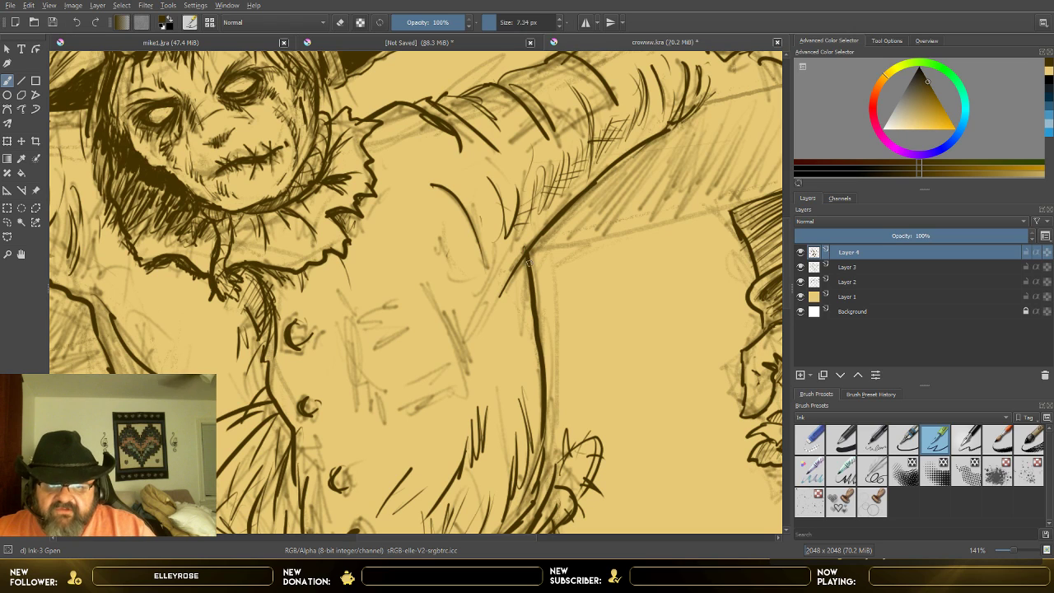
mouse_move(529, 264)
left_mouse_down()
mouse_move(624, 248)
mouse_move(774, 191)
left_mouse_up()
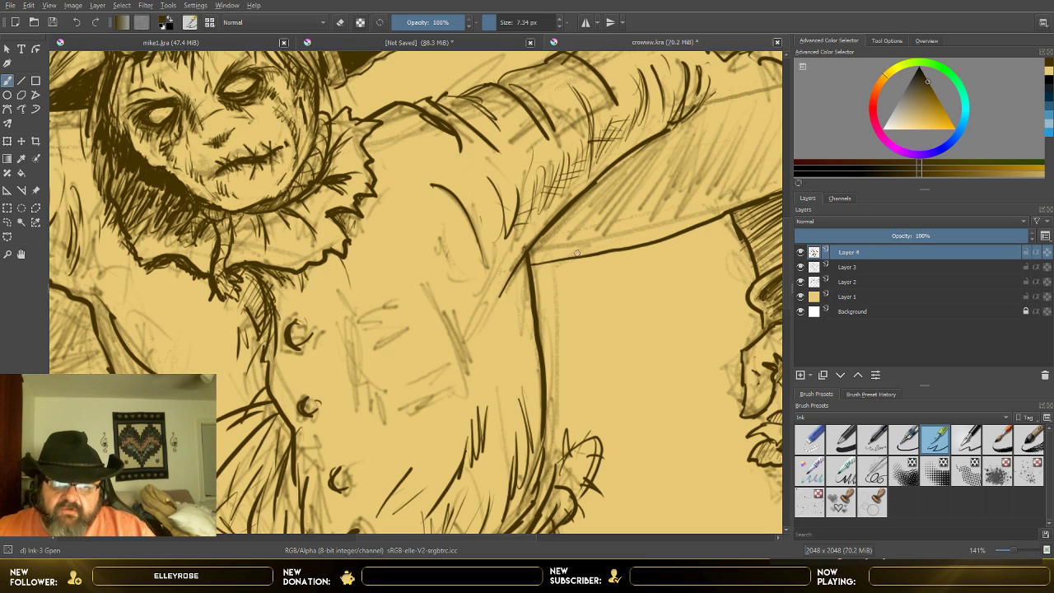
left_click_drag(701, 111, 787, 80)
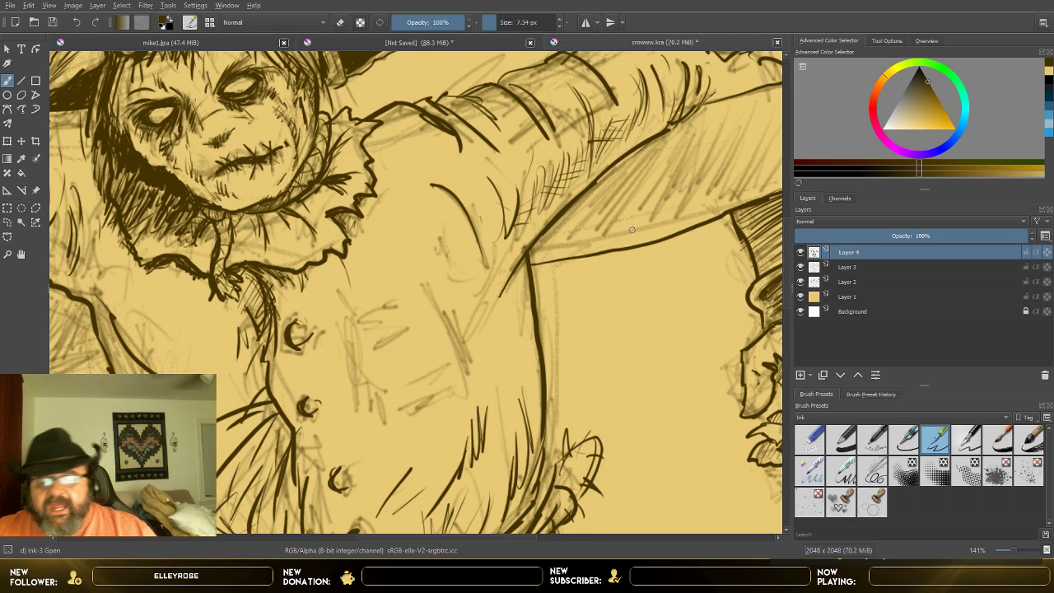
scroll(631, 229, "down", 5)
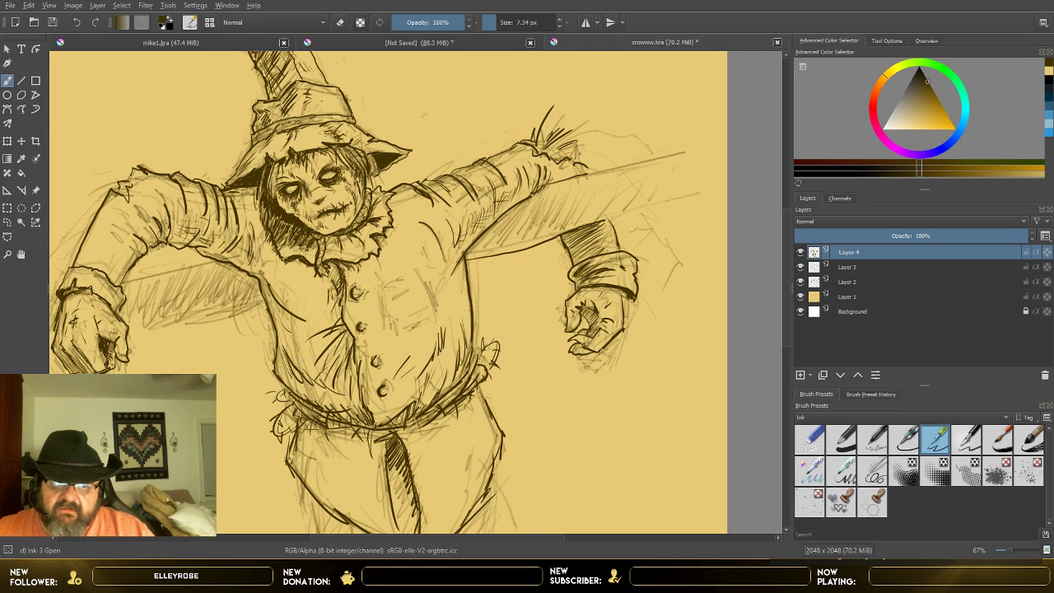
left_click_drag(605, 220, 685, 194)
left_click_drag(545, 184, 655, 153)
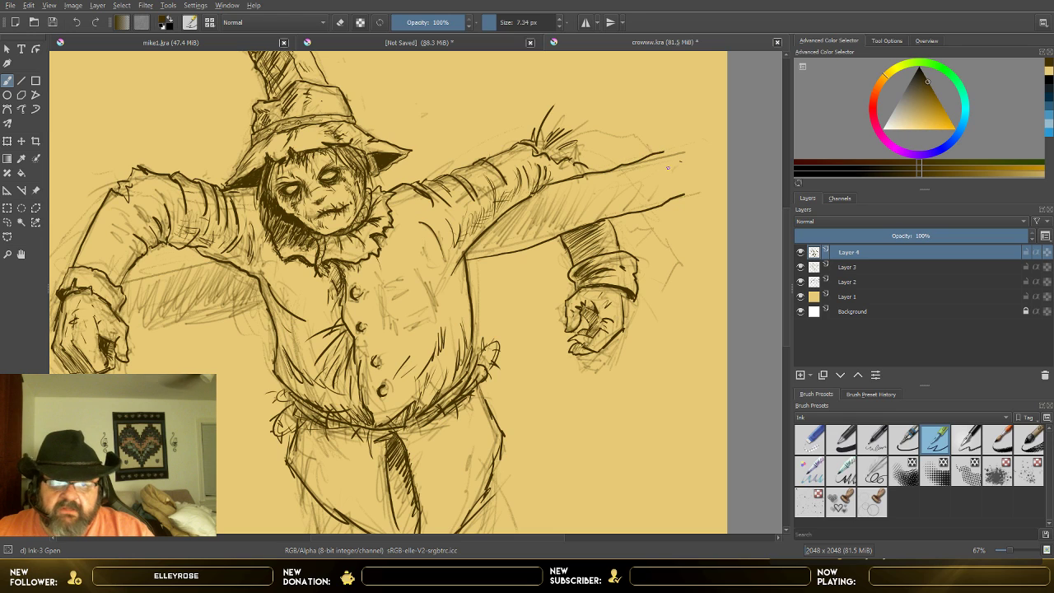
left_click_drag(126, 278, 219, 261)
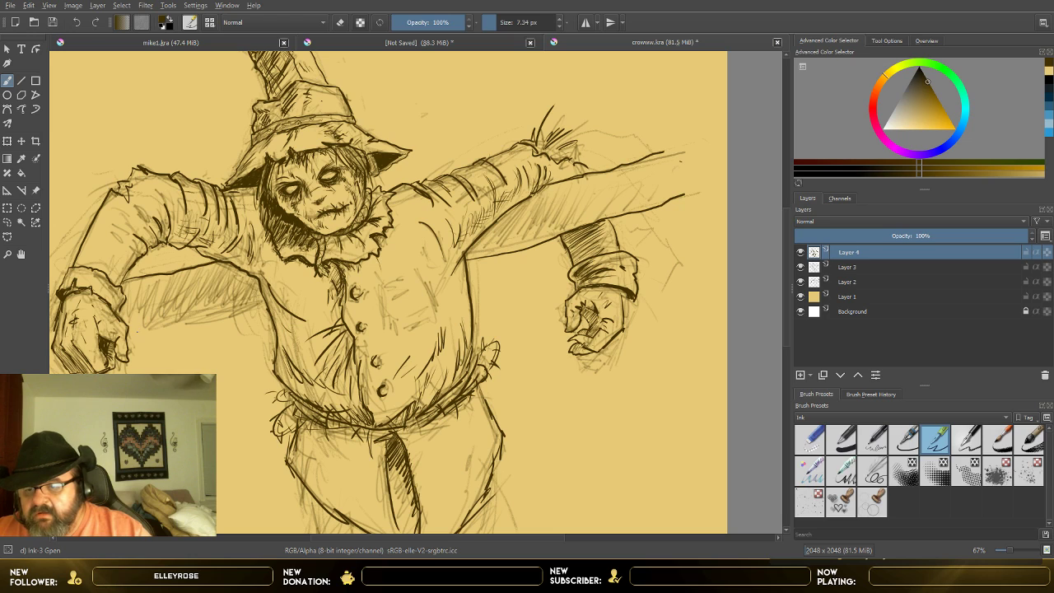
left_click_drag(135, 330, 278, 301)
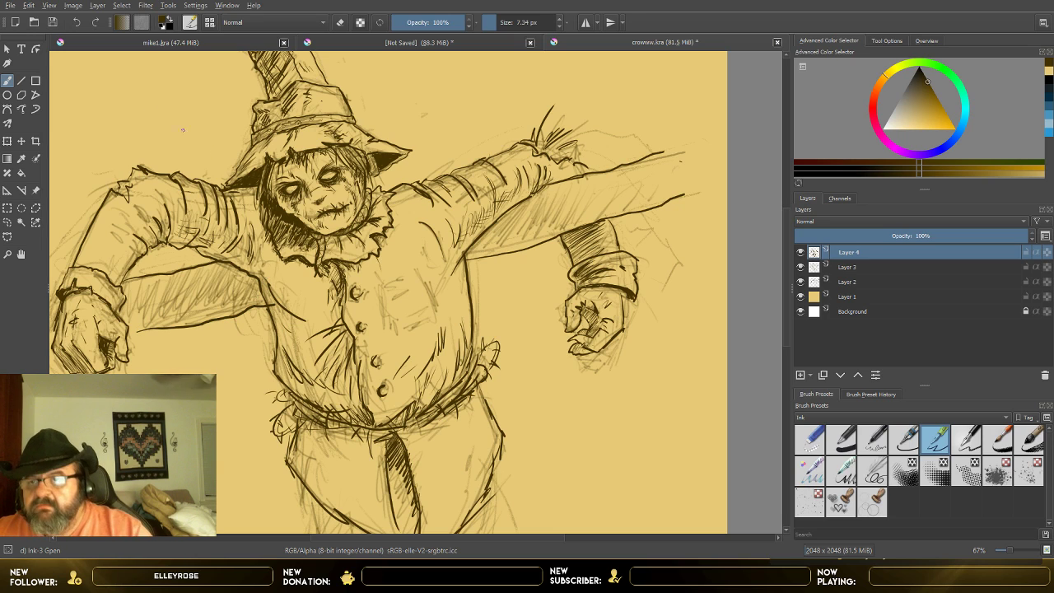
left_click(77, 22)
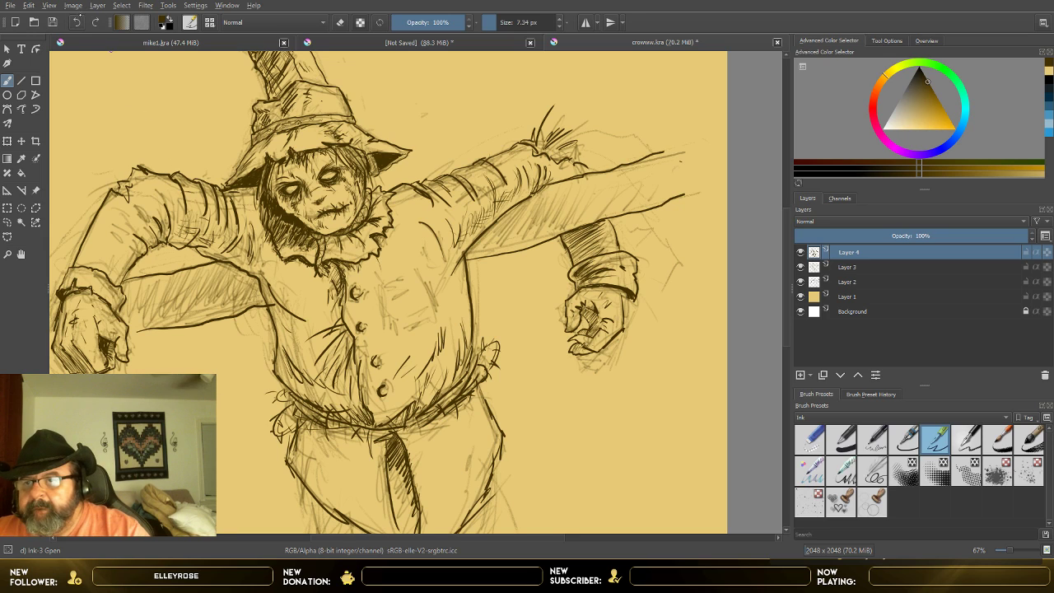
left_click(76, 23)
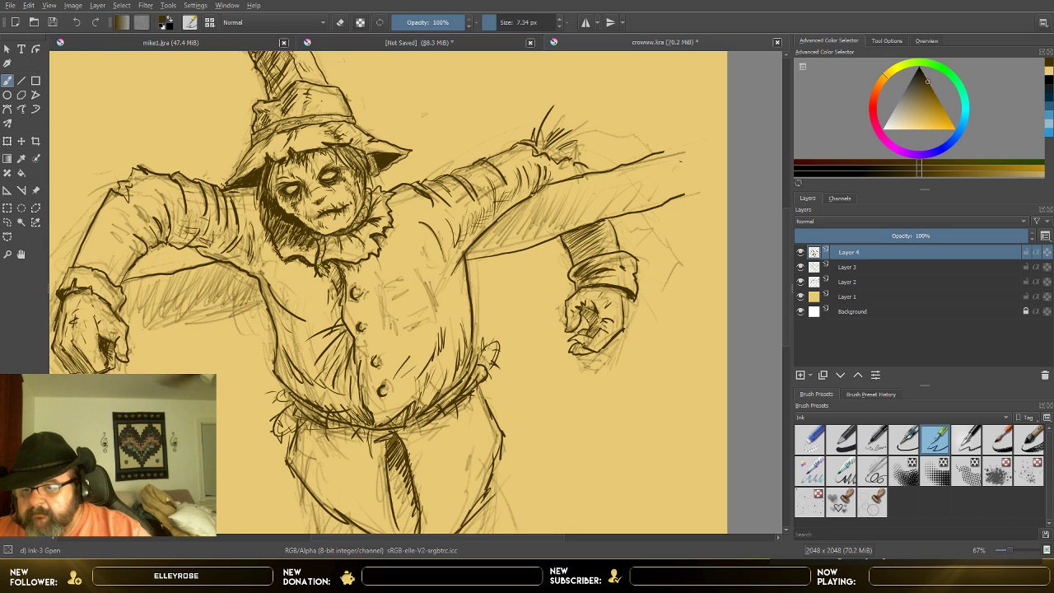
Step: Ink the crossbeam's lower edge beneath the image-left arm and add short fold strokes along the adjacent side of the shirt
left_click_drag(162, 327, 249, 309)
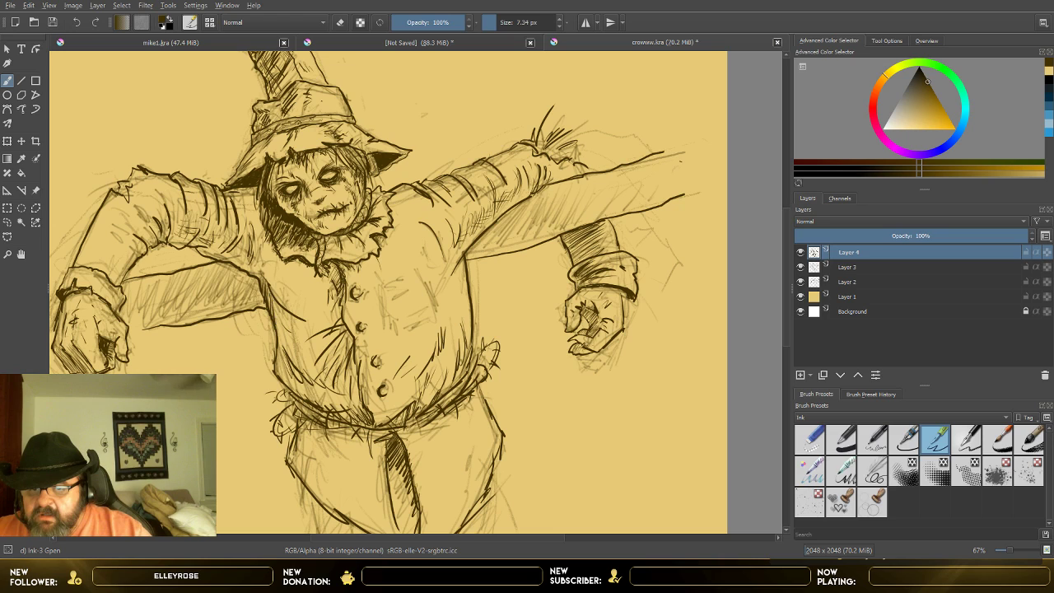
left_click_drag(281, 309, 294, 341)
left_click_drag(291, 315, 305, 343)
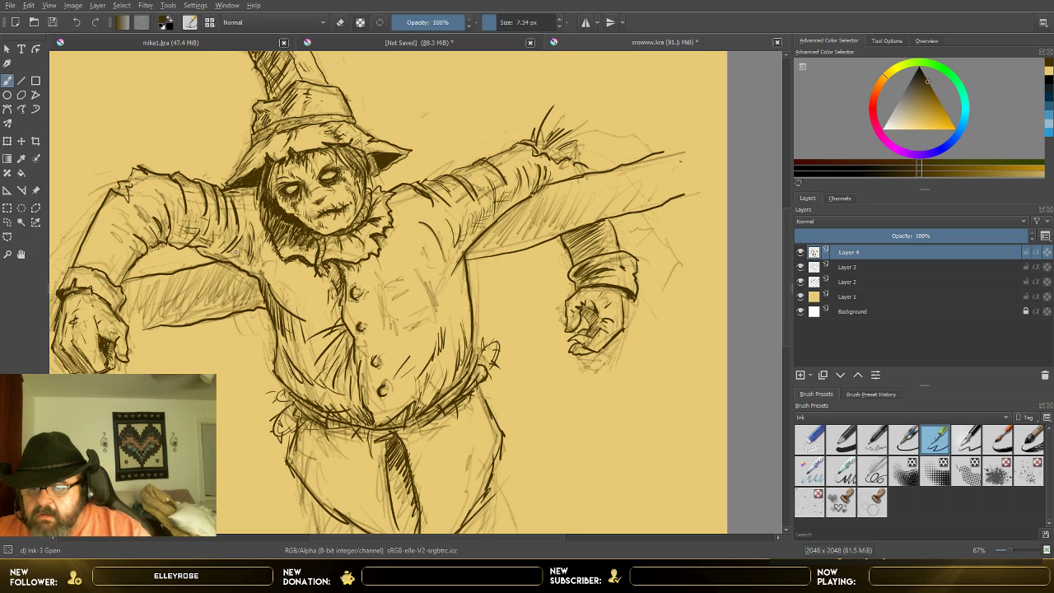
Step: Hatch the image-left armpit and shoulder with dense strokes, carrying the shading from the sleeve onto the edge of the chest
left_click_drag(228, 238, 247, 256)
left_click_drag(237, 242, 250, 258)
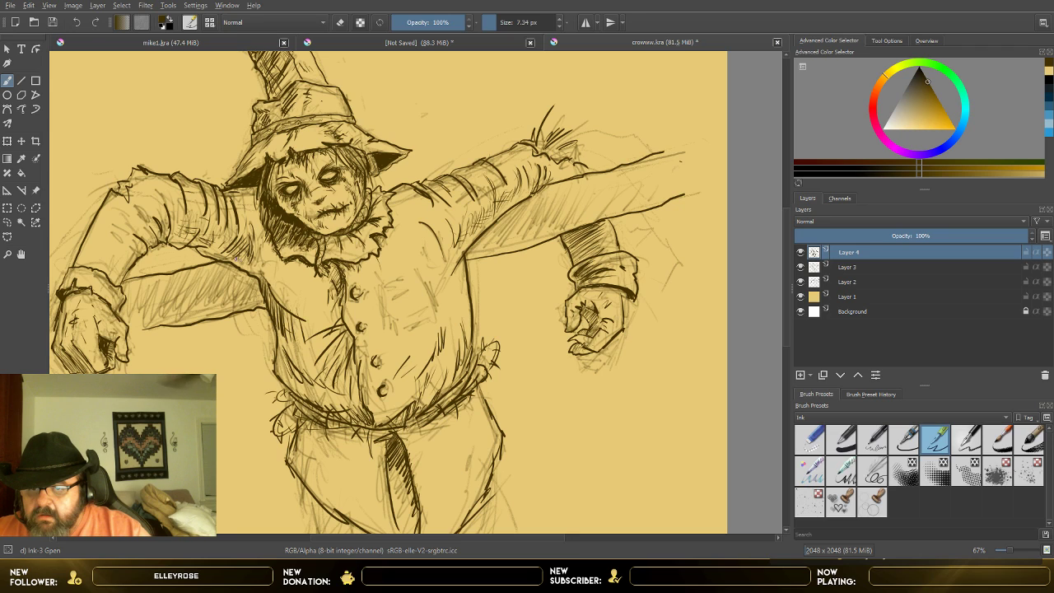
left_click_drag(249, 212, 256, 264)
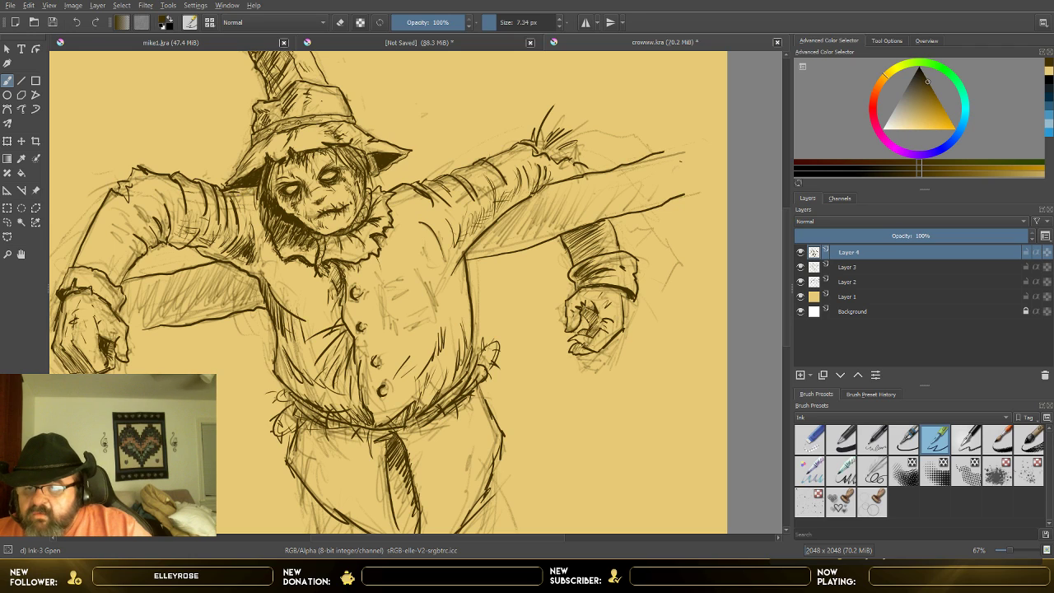
left_click_drag(238, 193, 253, 224)
left_click_drag(248, 195, 256, 221)
left_click_drag(251, 208, 264, 266)
mouse_move(257, 238)
left_mouse_down()
mouse_move(266, 272)
mouse_move(268, 253)
left_mouse_up()
mouse_move(261, 251)
left_mouse_down()
mouse_move(269, 272)
mouse_move(293, 282)
left_mouse_up()
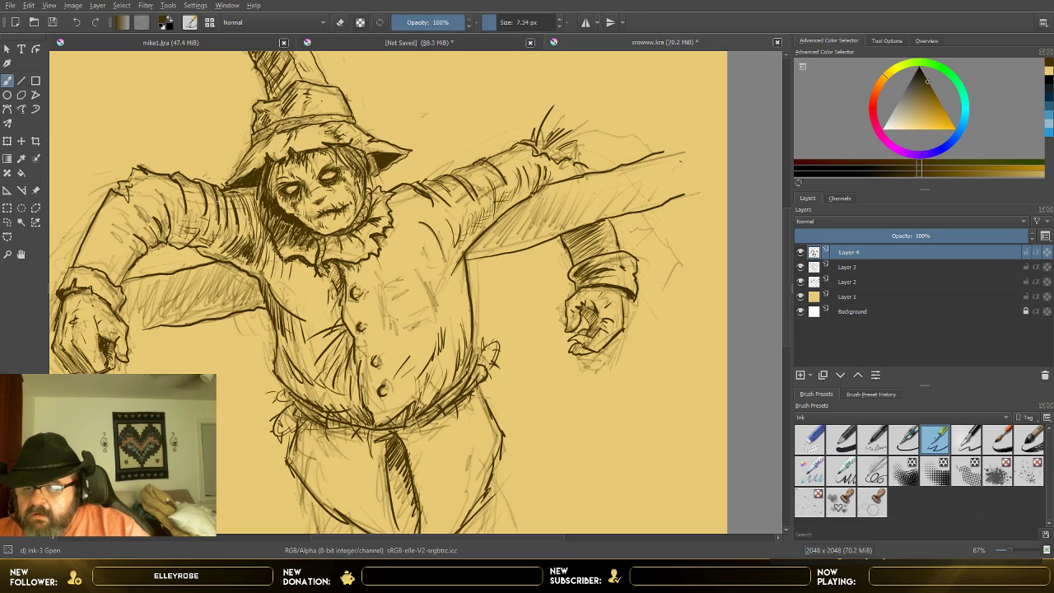
Step: Cross-hatch the image-left upper sleeve from the shoulder along its underside, and check the inking with Layer 3 hidden
left_click_drag(240, 209, 246, 246)
mouse_move(243, 212)
left_mouse_down()
mouse_move(249, 238)
mouse_move(232, 248)
mouse_move(231, 221)
left_mouse_up()
left_click_drag(222, 214, 233, 242)
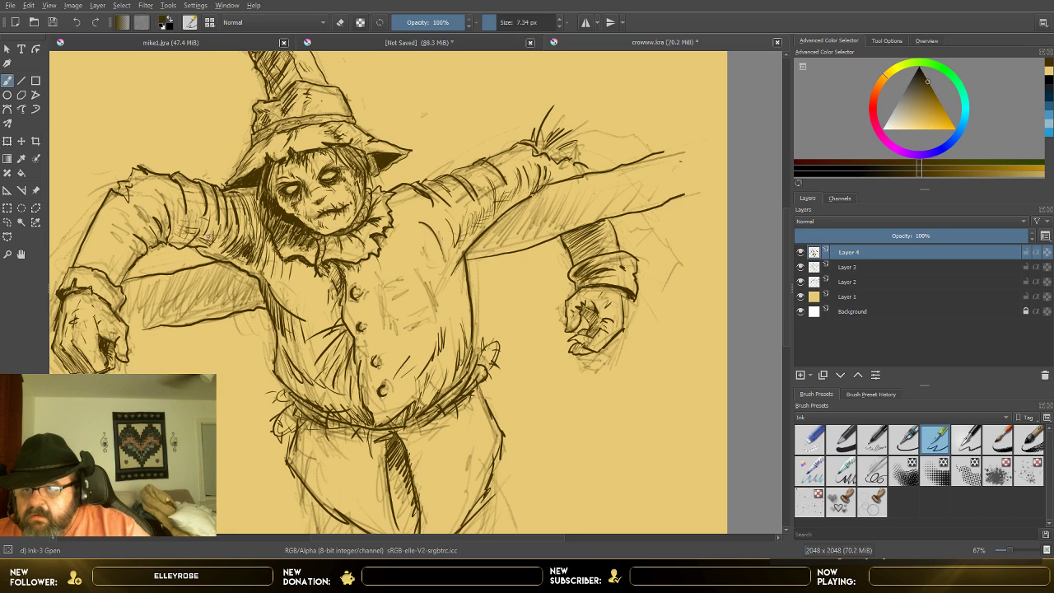
mouse_move(174, 206)
left_mouse_down()
mouse_move(178, 240)
mouse_move(195, 226)
left_mouse_up()
mouse_move(181, 217)
left_mouse_down()
mouse_move(196, 219)
mouse_move(192, 237)
mouse_move(173, 232)
mouse_move(194, 244)
left_mouse_up()
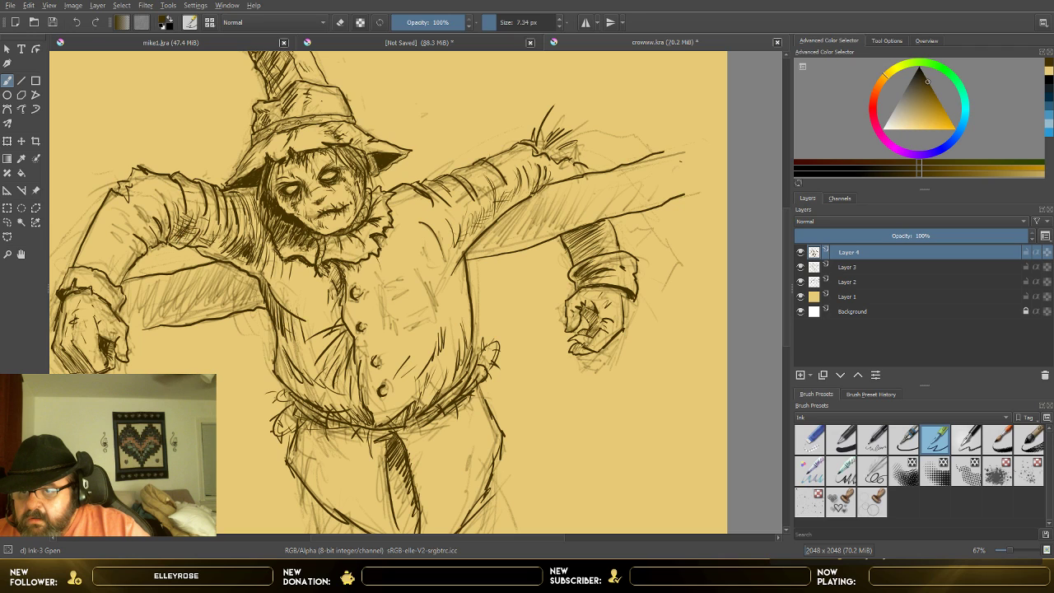
mouse_move(191, 231)
left_mouse_down()
mouse_move(180, 244)
mouse_move(214, 250)
left_mouse_up()
left_click_drag(227, 241, 217, 252)
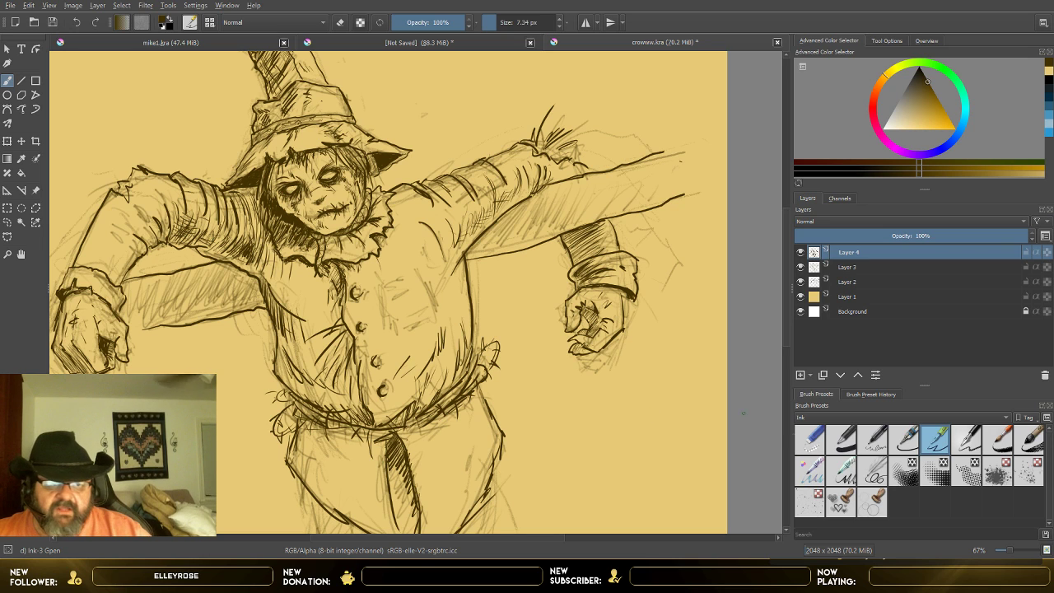
left_click(803, 268)
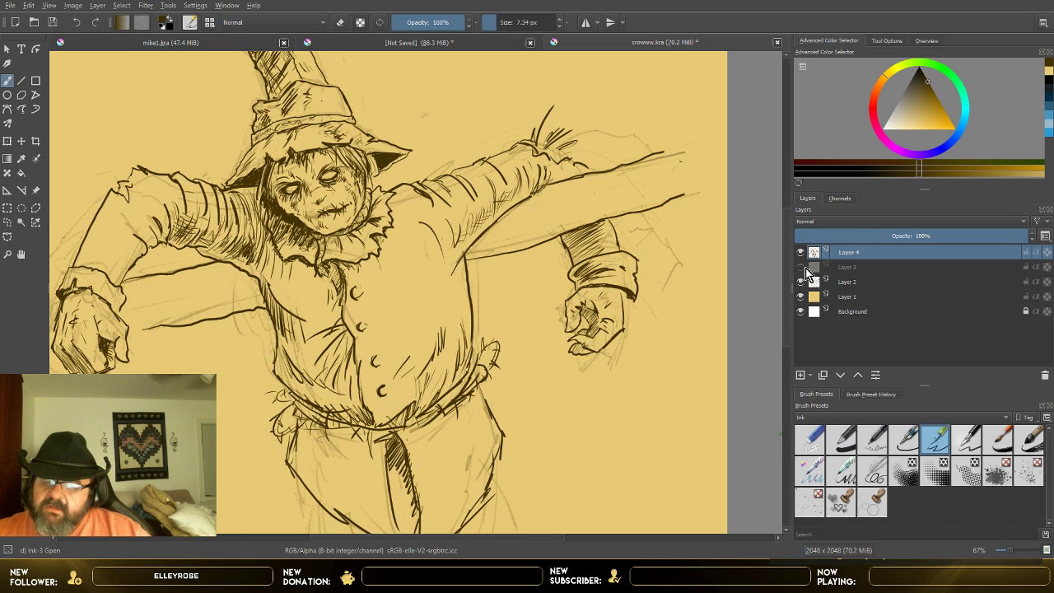
left_click(802, 268)
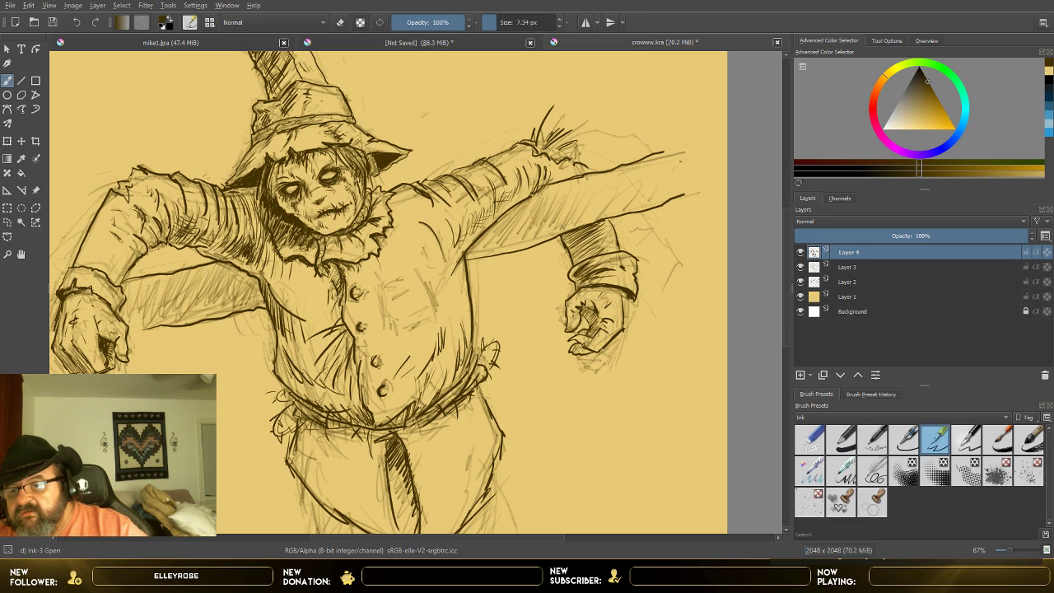
Step: Hatch the bend and hanging part of the image-left sleeve, and draw a short broken stick poking out of its torn elbow
left_click_drag(115, 212, 118, 225)
left_click_drag(120, 212, 125, 226)
mouse_move(127, 222)
left_mouse_down()
mouse_move(129, 240)
mouse_move(94, 273)
mouse_move(118, 263)
left_mouse_up()
mouse_move(113, 240)
left_mouse_down()
mouse_move(109, 265)
mouse_move(111, 251)
left_mouse_up()
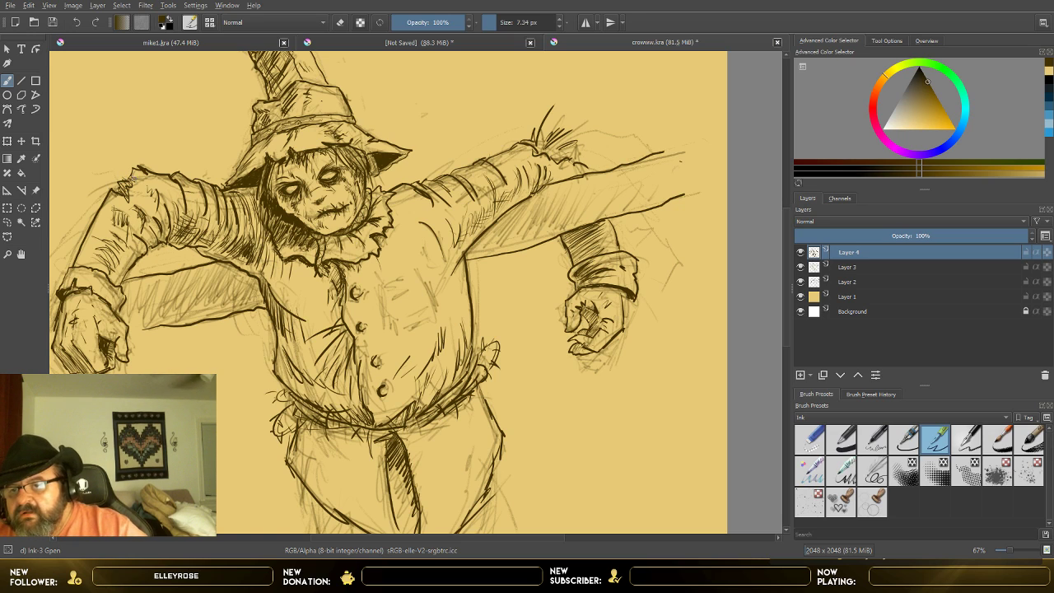
left_click_drag(98, 164, 109, 166)
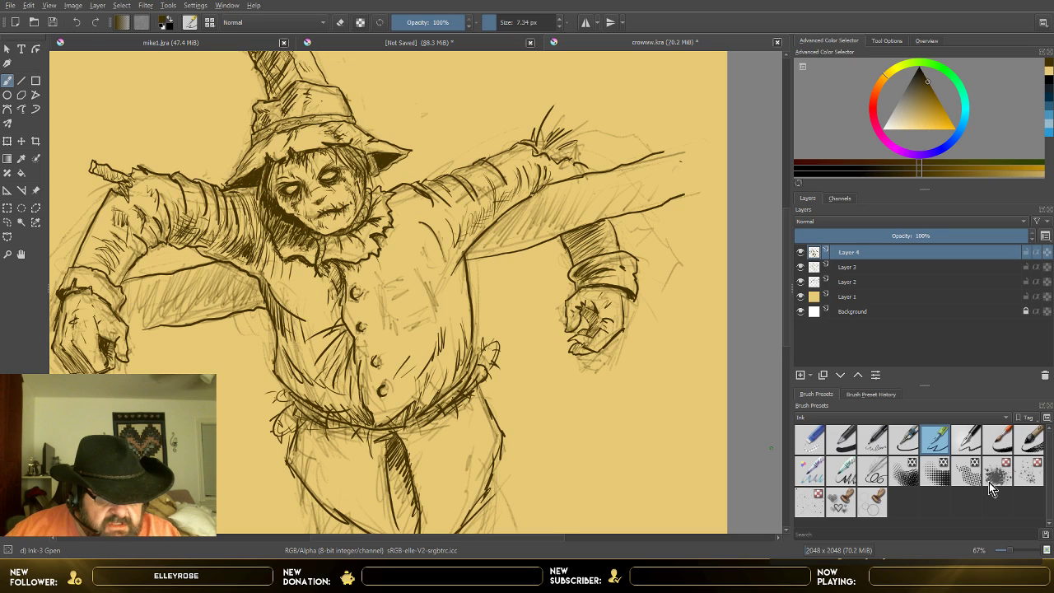
Step: Switch to the Sketching-3 Leaky brush preset with 54% opacity and a 10 px size
left_click(878, 478)
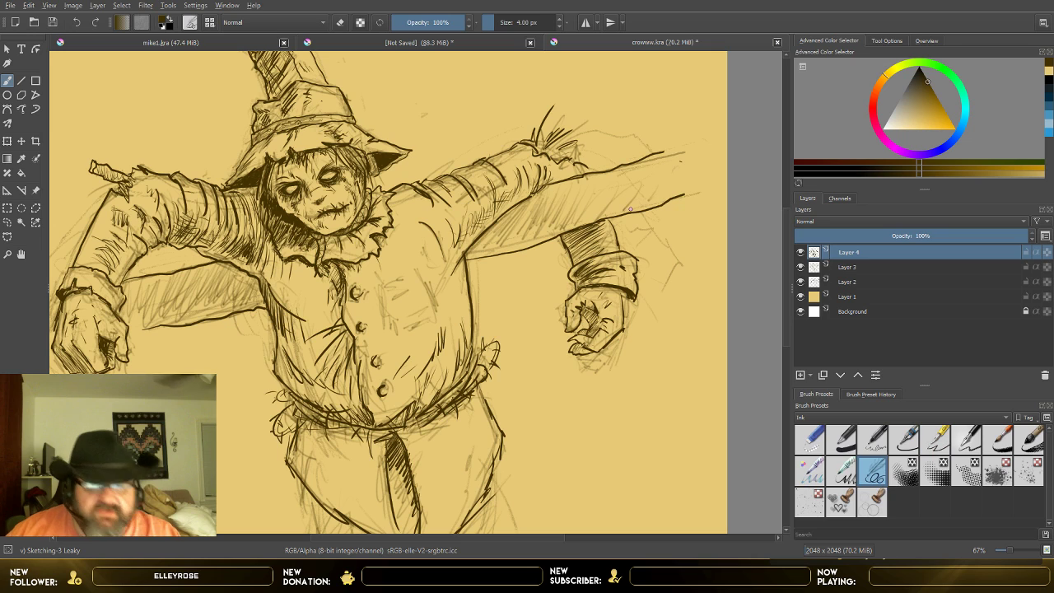
mouse_move(489, 26)
left_mouse_down()
mouse_move(501, 26)
mouse_move(428, 24)
left_mouse_up()
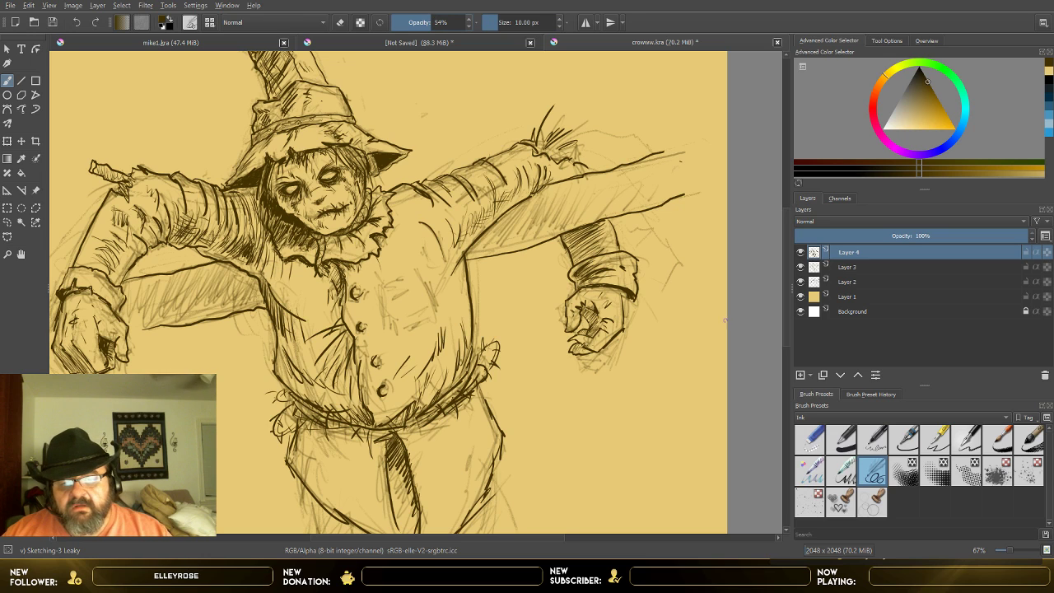
Step: Undo a trial stroke on the image-right beam, and switch to the Ink-4 Pen Rough preset with a 15.28 px size and reduced opacity
left_click_drag(498, 241, 561, 188)
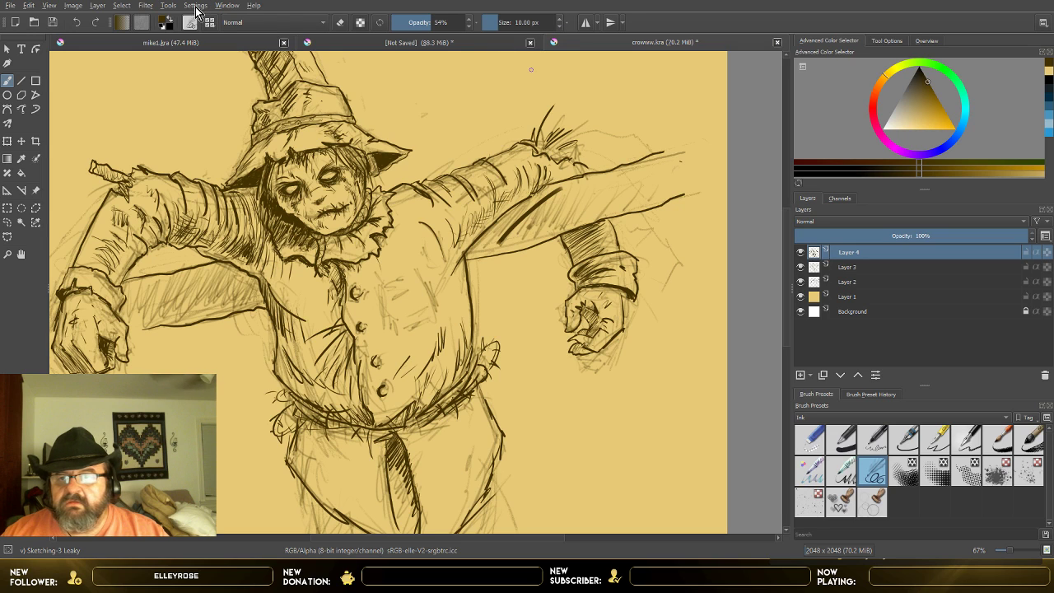
left_click(76, 23)
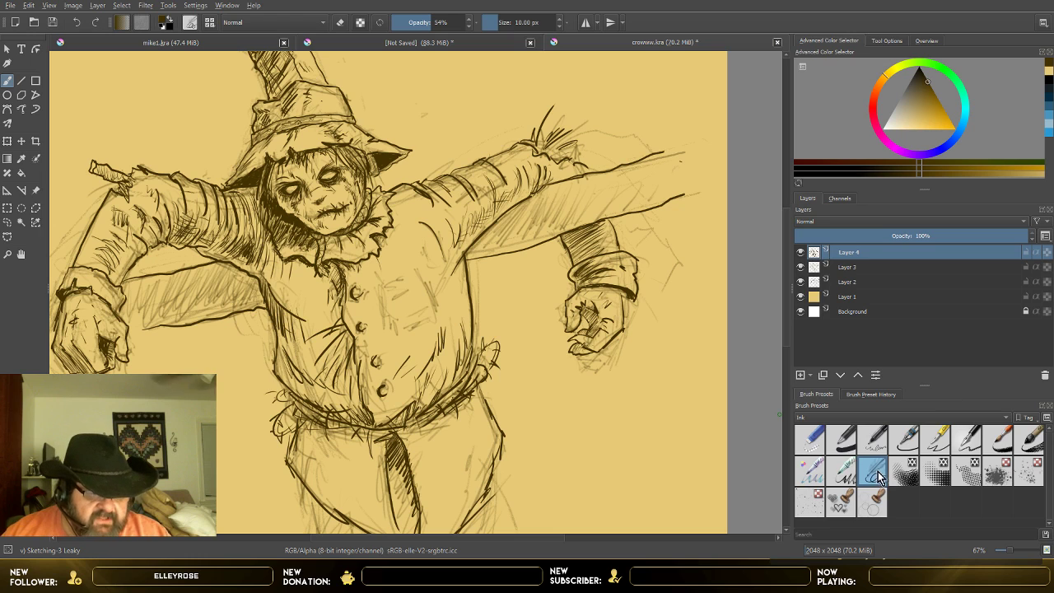
left_click(964, 448)
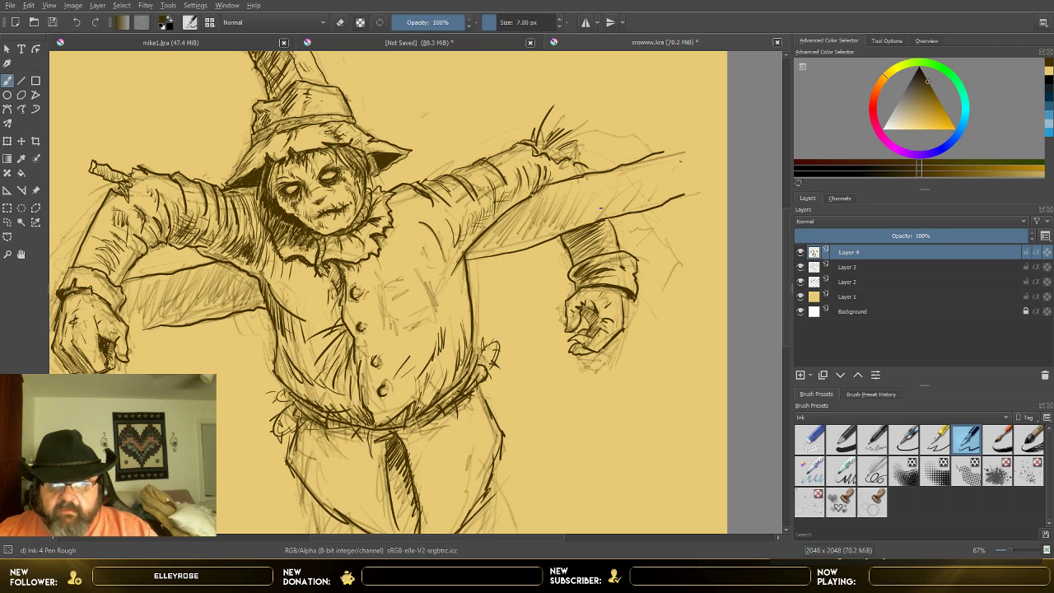
left_click(500, 23)
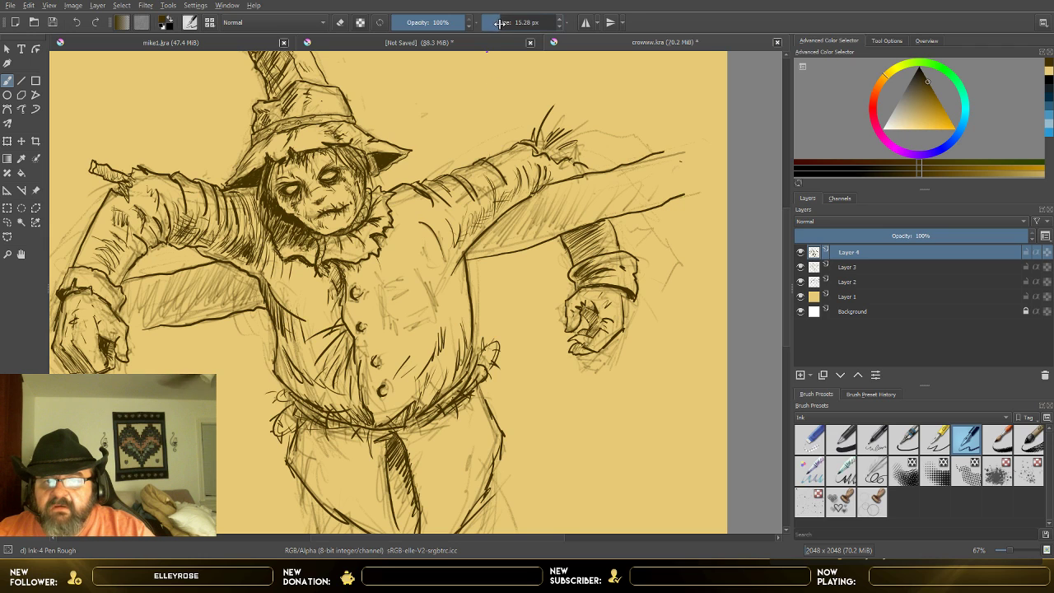
left_click(440, 23)
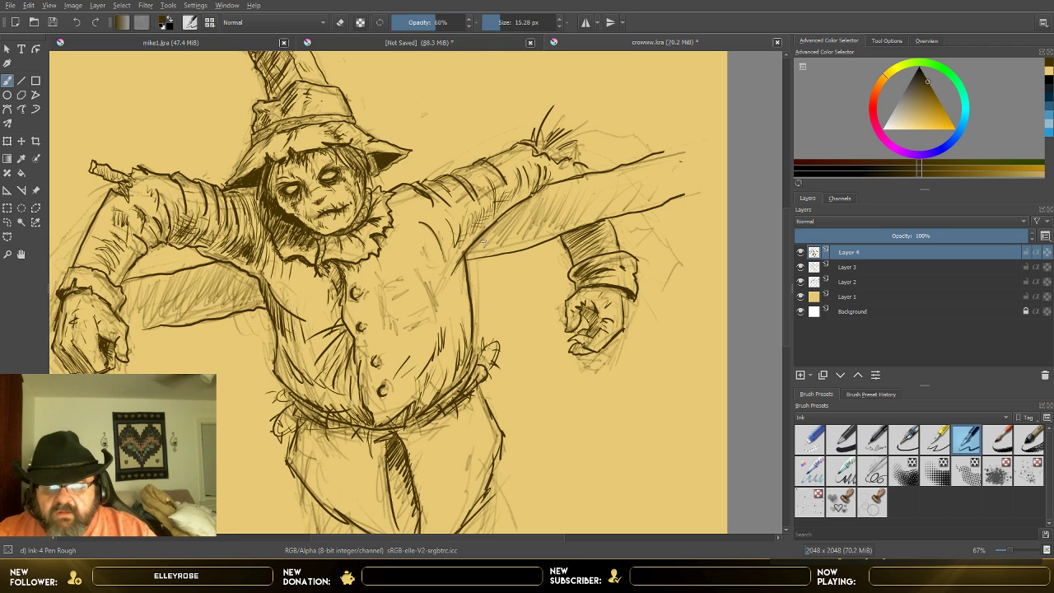
Step: Hatch the image-right crossbeam with long diagonal strokes from the scarecrow's side out toward the beam's end
left_click_drag(485, 241, 512, 211)
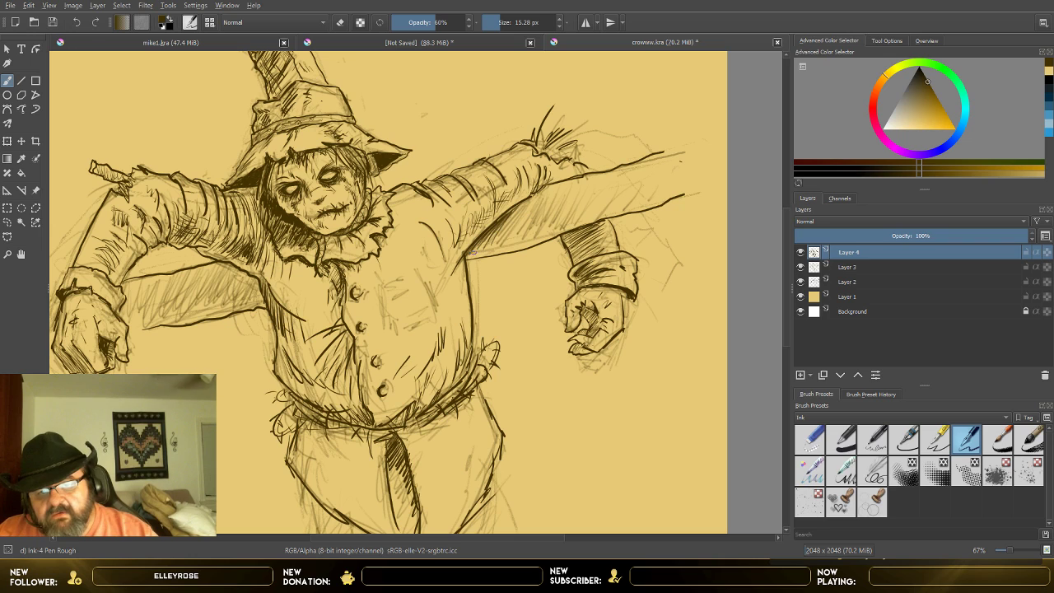
left_click_drag(474, 257, 526, 205)
left_click_drag(502, 247, 550, 194)
mouse_move(527, 235)
left_mouse_down()
mouse_move(563, 184)
mouse_move(588, 182)
left_mouse_up()
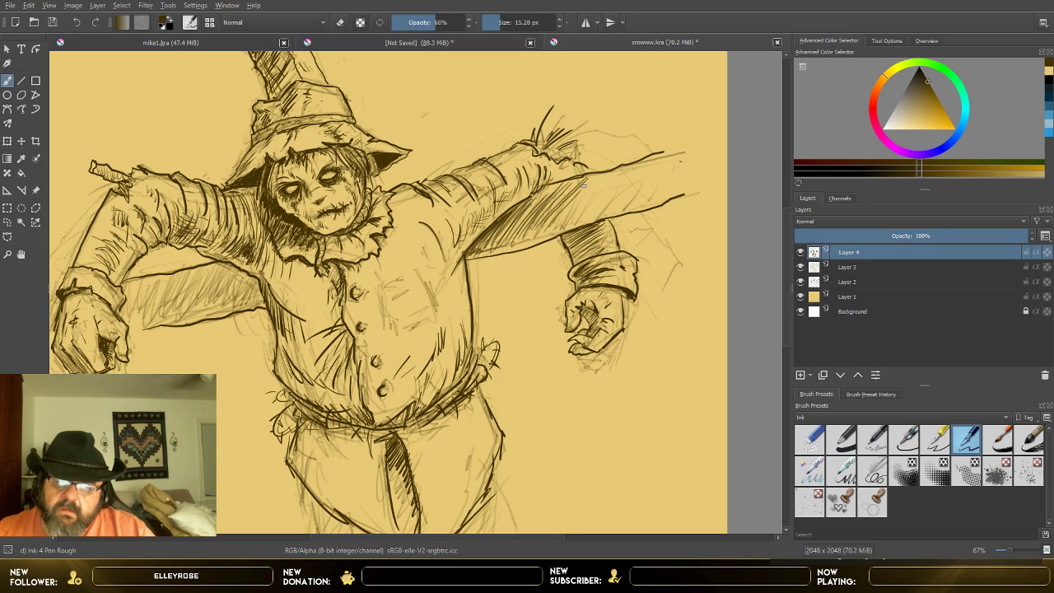
mouse_move(558, 233)
left_mouse_down()
mouse_move(599, 181)
mouse_move(615, 182)
mouse_move(589, 216)
mouse_move(629, 168)
left_mouse_up()
mouse_move(601, 206)
left_mouse_down()
mouse_move(635, 165)
mouse_move(667, 167)
left_mouse_up()
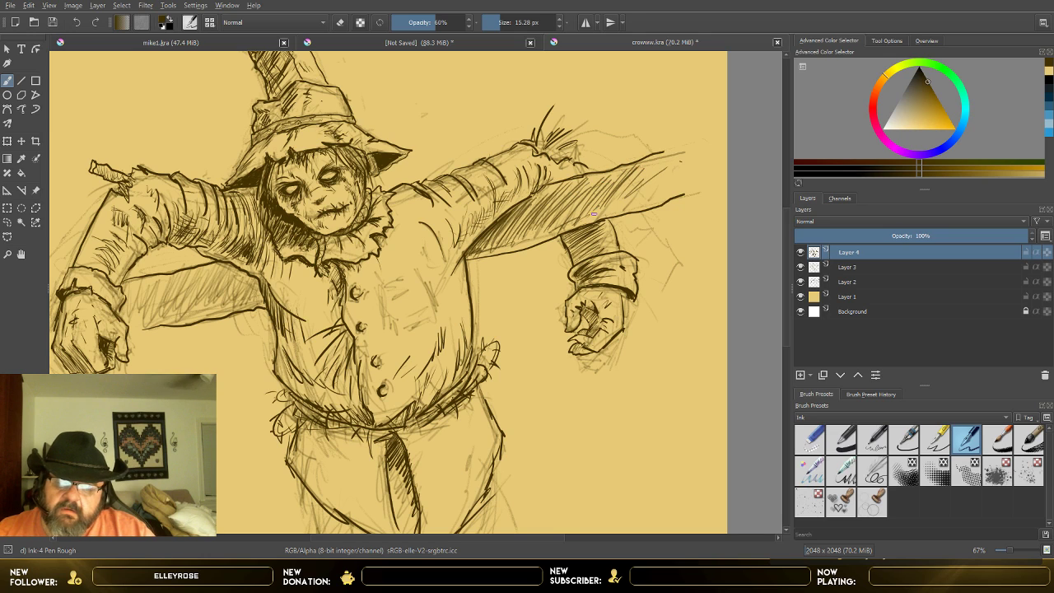
Step: Fill gaps in the image-right beam's hatching with diagonal strokes on its outer half and below the sleeve
mouse_move(593, 214)
left_mouse_down()
mouse_move(629, 199)
mouse_move(594, 207)
mouse_move(582, 187)
mouse_move(605, 177)
left_mouse_up()
mouse_move(605, 190)
left_mouse_down()
mouse_move(626, 167)
mouse_move(607, 186)
left_mouse_up()
mouse_move(617, 192)
left_mouse_down()
mouse_move(635, 167)
mouse_move(648, 171)
left_mouse_up()
left_click_drag(527, 206, 558, 182)
left_click_drag(529, 206, 558, 182)
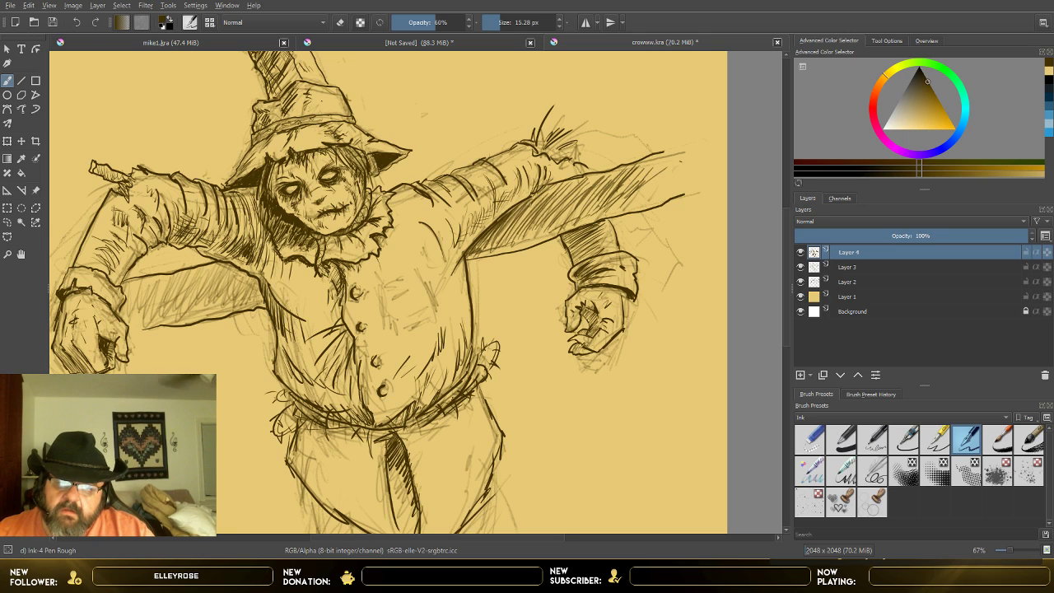
mouse_move(494, 239)
left_mouse_down()
mouse_move(544, 190)
mouse_move(562, 191)
left_mouse_up()
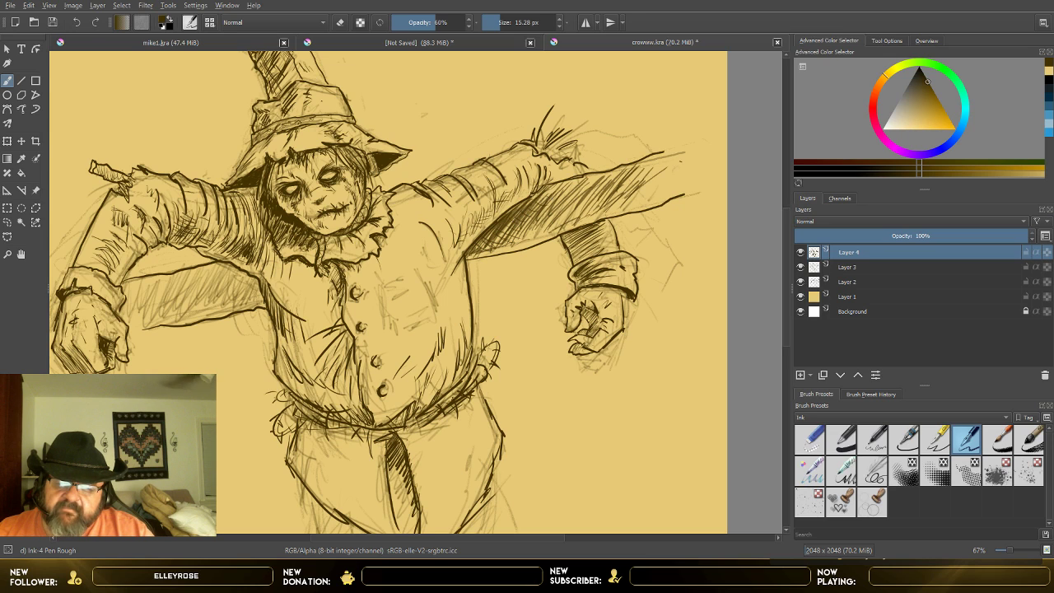
Step: Add short, flatter hatch strokes along the lower edge and outer part of the image-right beam
left_click_drag(522, 234, 541, 226)
mouse_move(519, 239)
left_mouse_down()
mouse_move(612, 191)
mouse_move(533, 234)
left_mouse_up()
left_click_drag(551, 228, 565, 221)
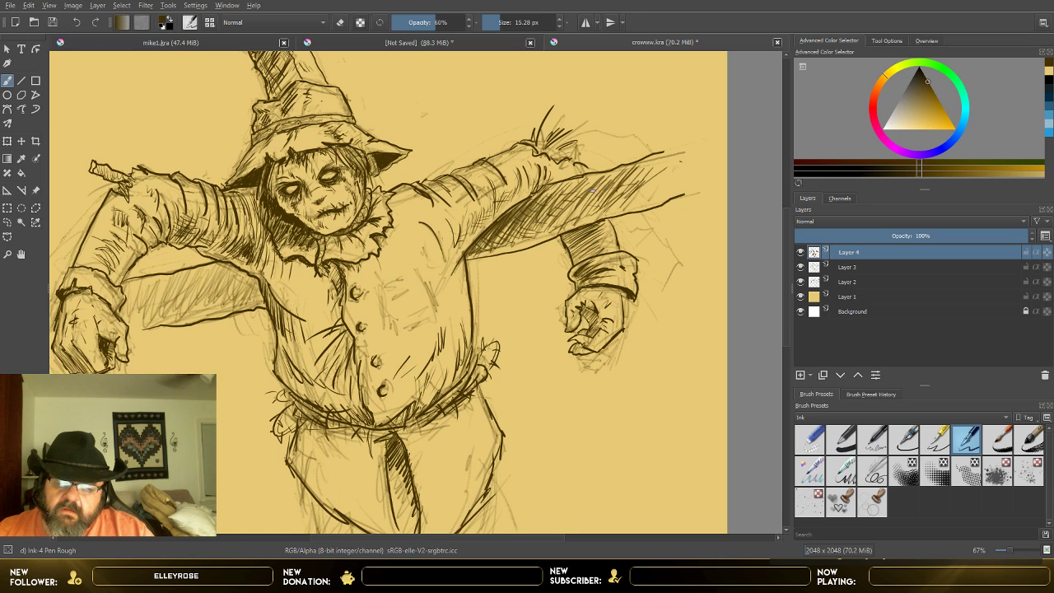
left_click_drag(599, 189, 616, 183)
left_click_drag(618, 191, 633, 188)
Step: Cross-hatch the middle and outer part of the image-right beam, undo the latest strokes, and darken the middle again
mouse_move(559, 213)
left_mouse_down()
mouse_move(623, 191)
mouse_move(598, 198)
left_mouse_up()
left_click_drag(573, 204, 612, 188)
left_click_drag(597, 203, 646, 170)
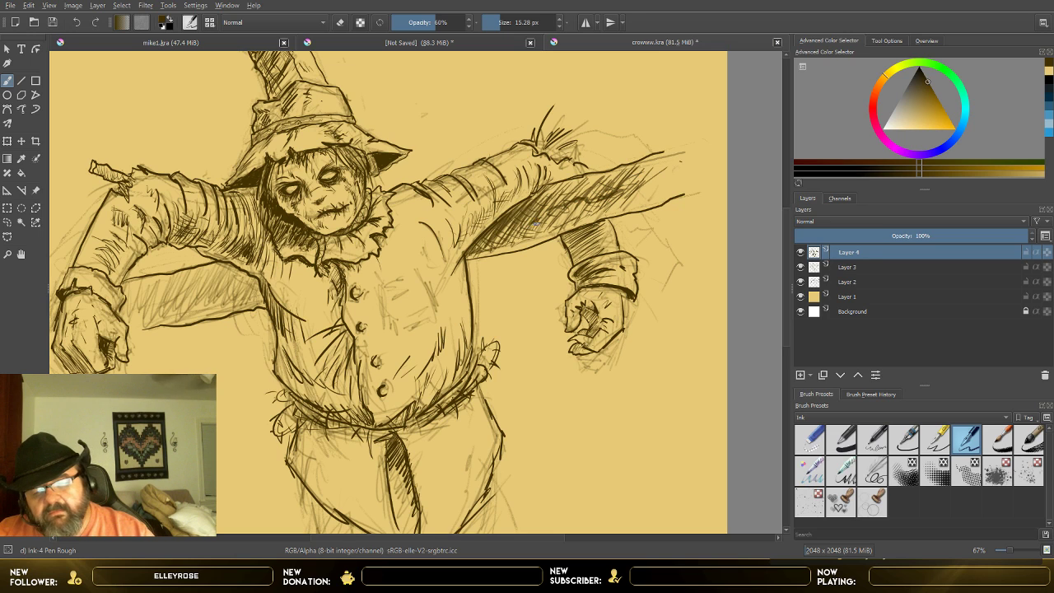
left_click(76, 22)
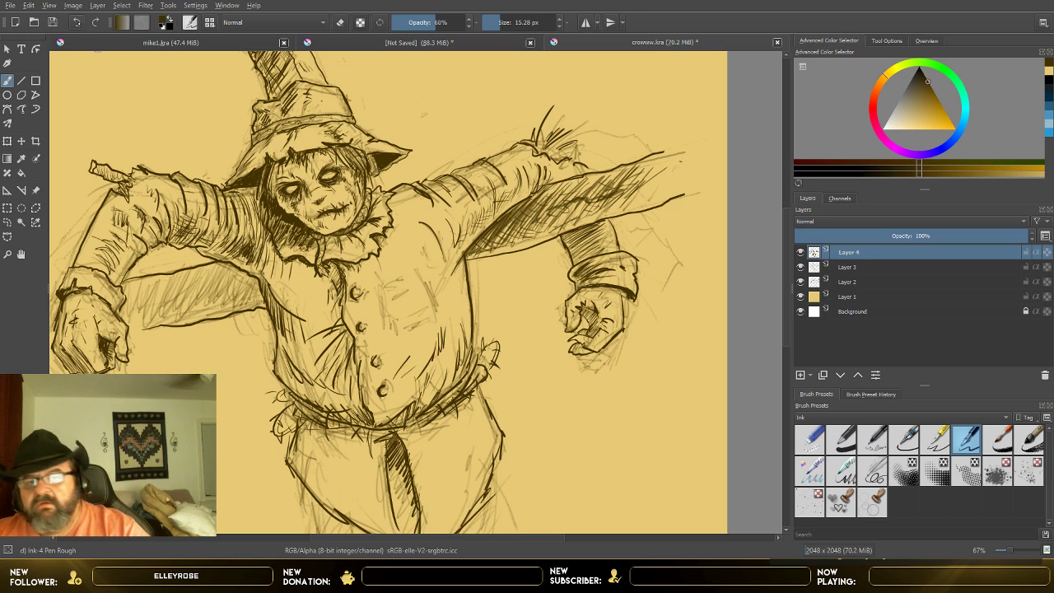
left_click(76, 22)
left_click(76, 22)
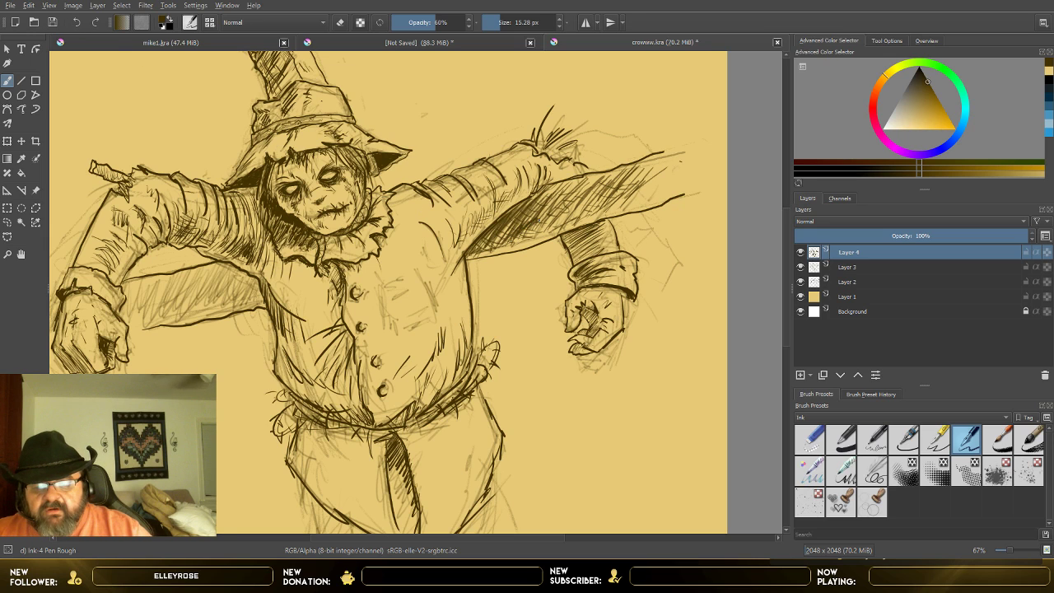
left_click_drag(538, 218, 577, 204)
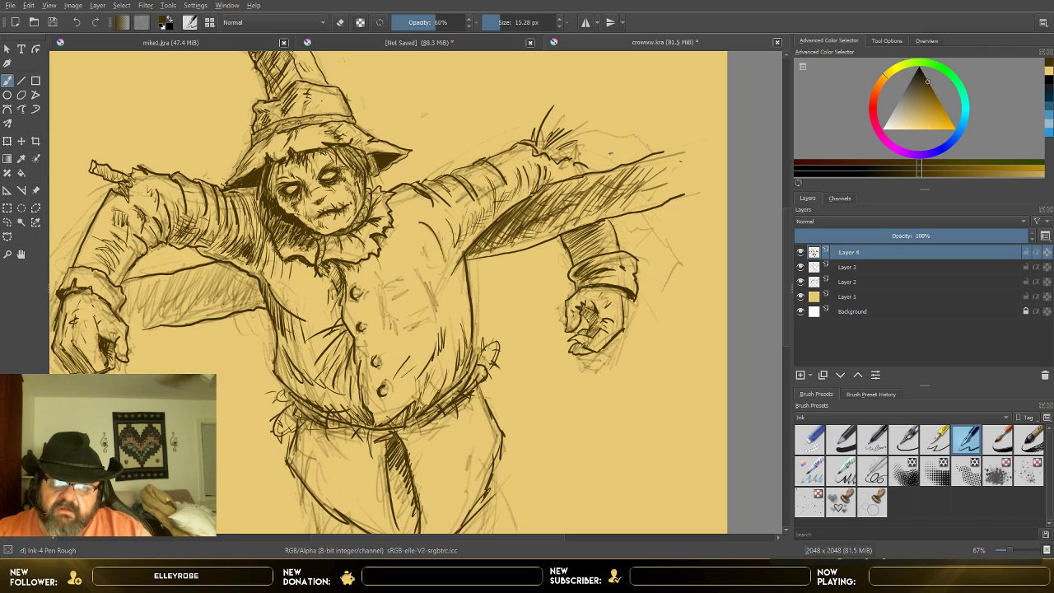
Step: Draw a small nail on top of the image-right beam and a strap with ragged hanging ends around the image-left beam
left_click_drag(611, 160, 609, 170)
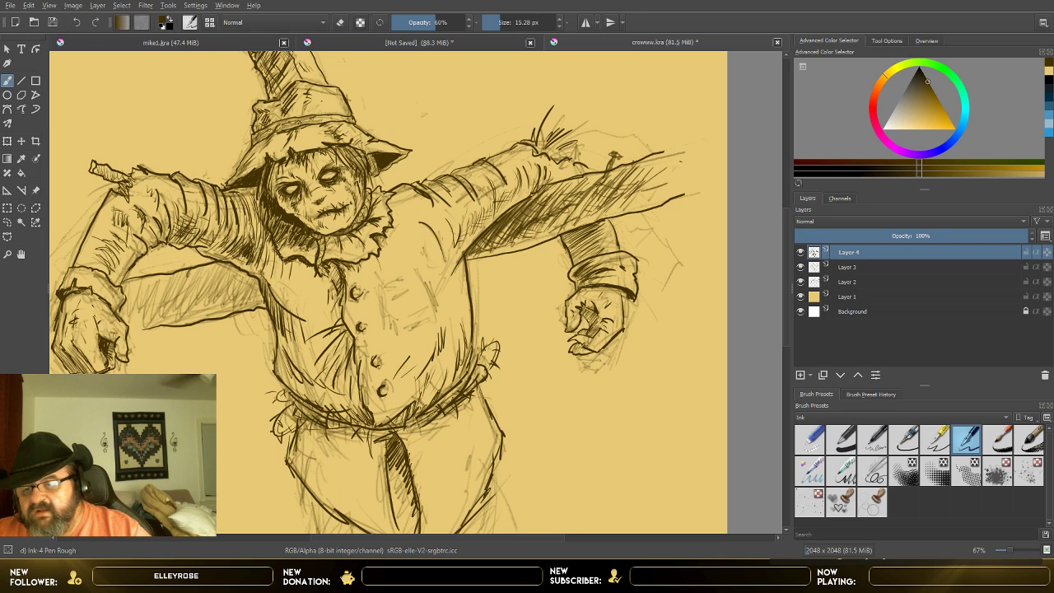
mouse_move(197, 339)
left_mouse_down()
mouse_move(186, 277)
mouse_move(174, 288)
mouse_move(187, 339)
left_mouse_up()
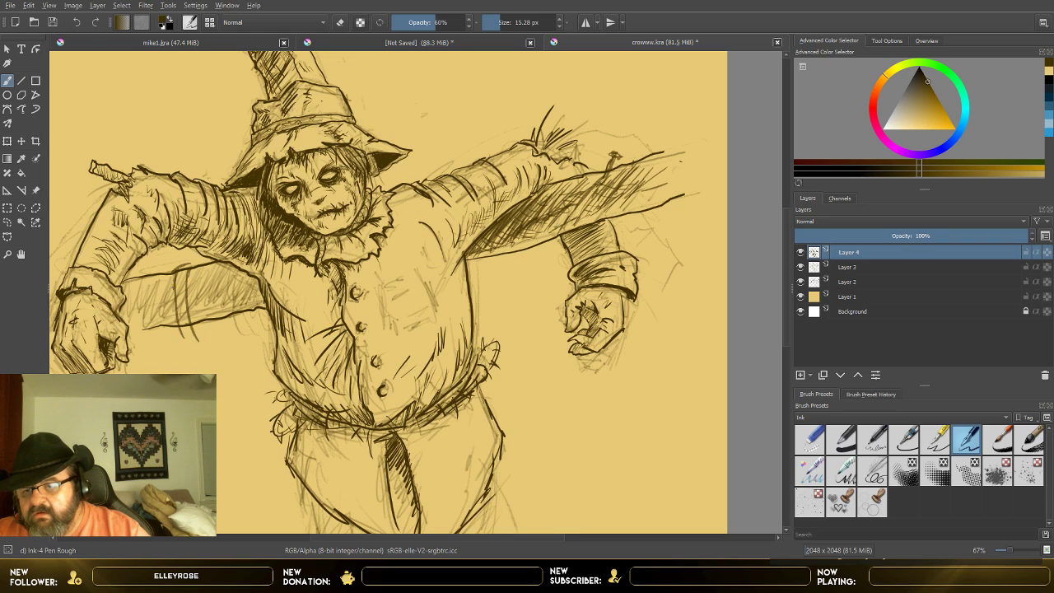
mouse_move(174, 283)
left_mouse_down()
mouse_move(174, 329)
mouse_move(198, 365)
left_mouse_up()
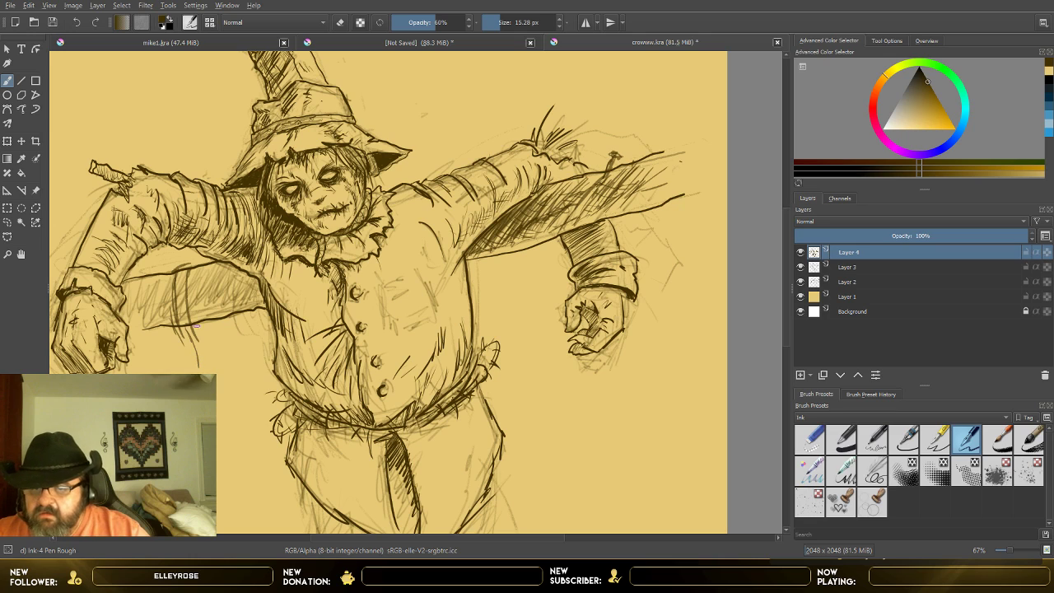
mouse_move(200, 323)
left_mouse_down()
mouse_move(208, 361)
mouse_move(175, 347)
mouse_move(191, 334)
mouse_move(200, 349)
left_mouse_up()
left_click_drag(192, 324, 206, 367)
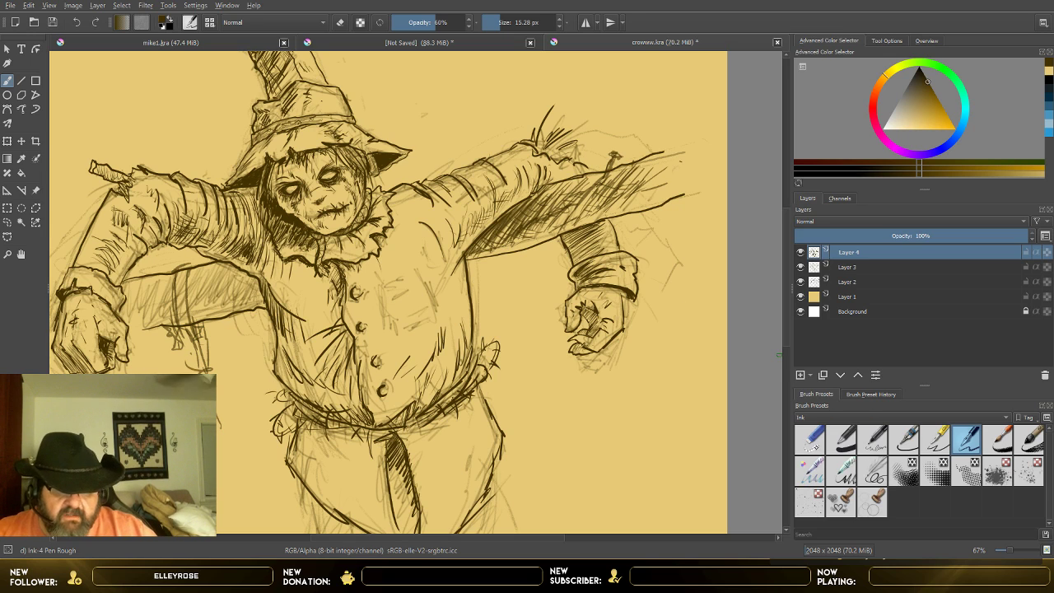
Step: Erase the beam line crossing the strap with Eraser Small, and switch to the Ink-3 Gpen preset at 12.67 px
left_click(810, 440)
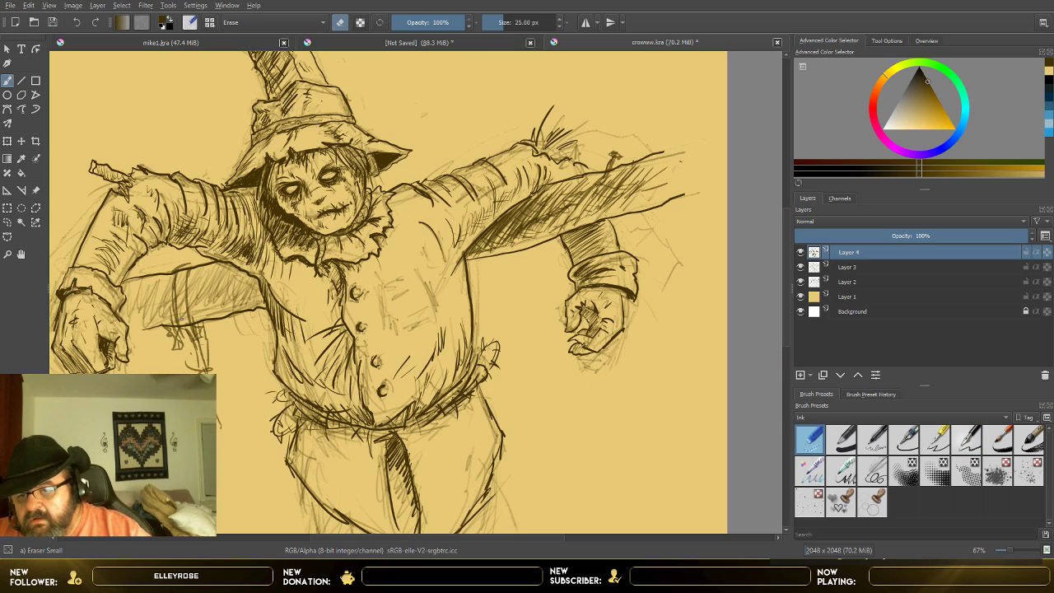
left_click_drag(185, 325, 189, 324)
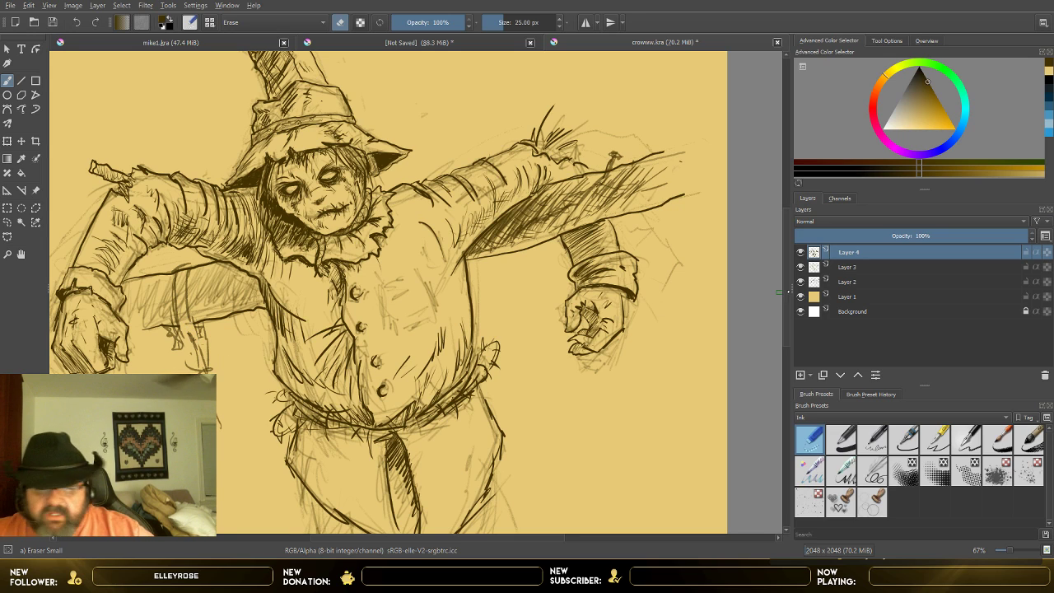
key("slash")
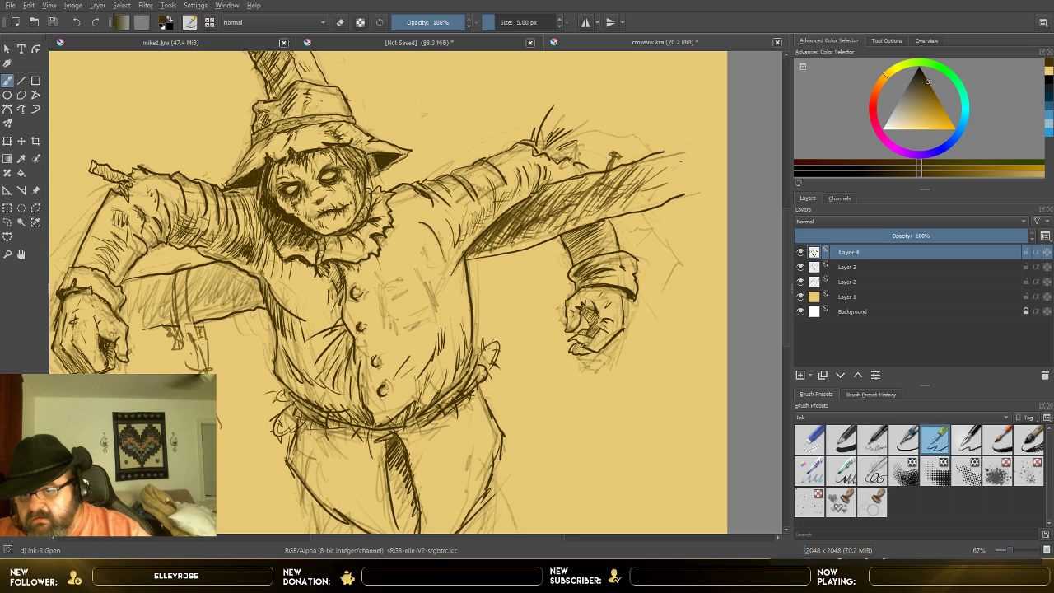
left_click_drag(495, 24, 499, 23)
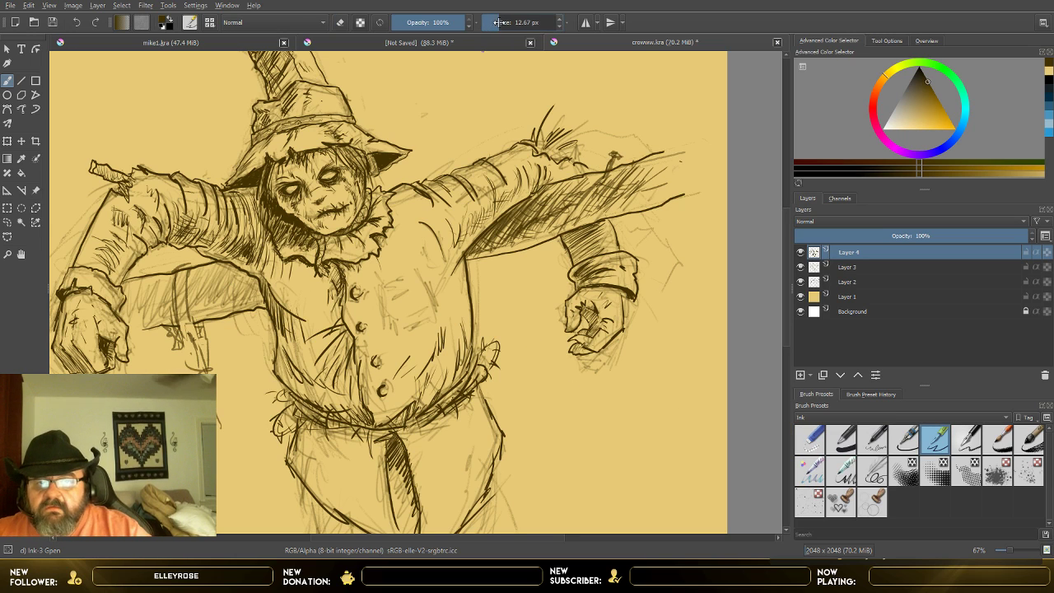
Step: Darken the strap and its hanging ends, and add vertical shading strokes to the image-left beam beside it and near the hand
left_click_drag(181, 327, 200, 368)
left_click_drag(188, 298, 198, 360)
left_click_drag(172, 281, 176, 325)
left_click_drag(172, 287, 167, 322)
left_click_drag(126, 291, 134, 322)
left_click_drag(130, 287, 145, 322)
left_click_drag(142, 286, 146, 321)
left_click_drag(190, 278, 194, 310)
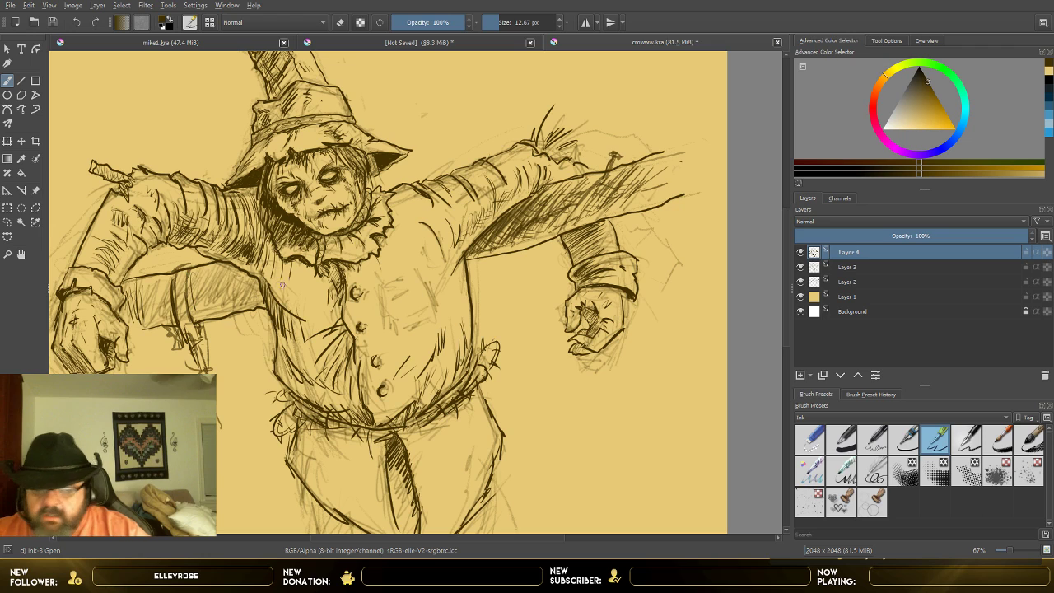
Step: Clean up the beam's upper edge at the strap with Eraser Small, and redraw the strap's edge with Ink-3 Gpen at 5 px
left_click(810, 439)
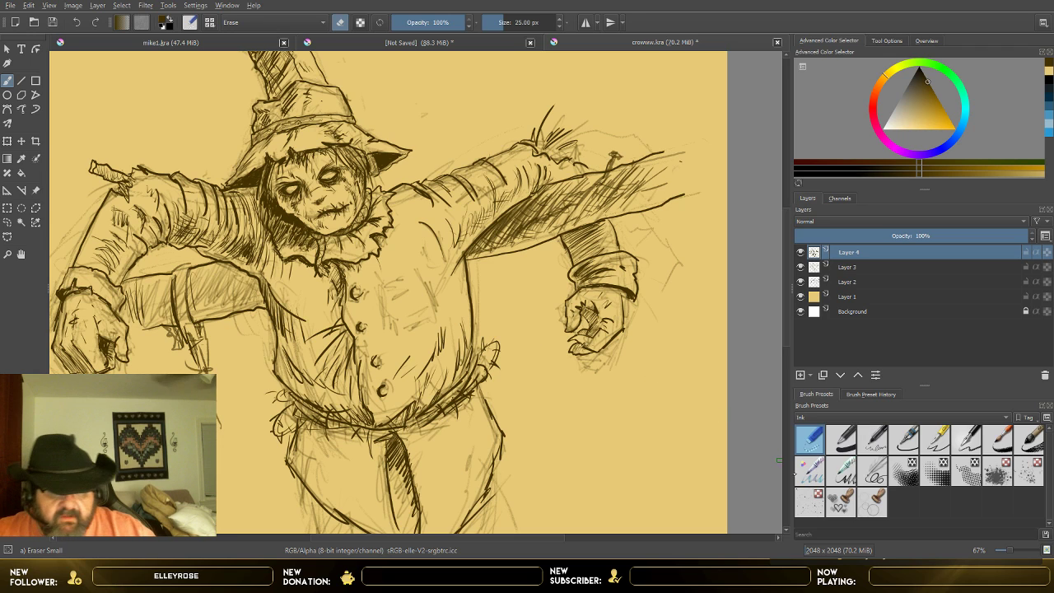
left_click(934, 439)
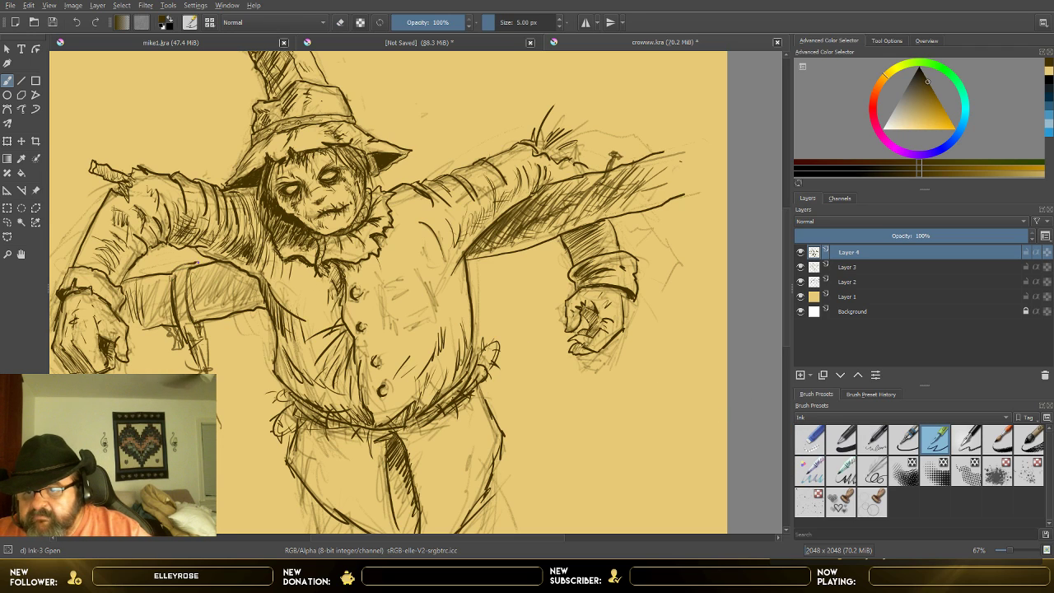
mouse_move(186, 275)
left_mouse_down()
mouse_move(182, 307)
mouse_move(192, 307)
left_mouse_up()
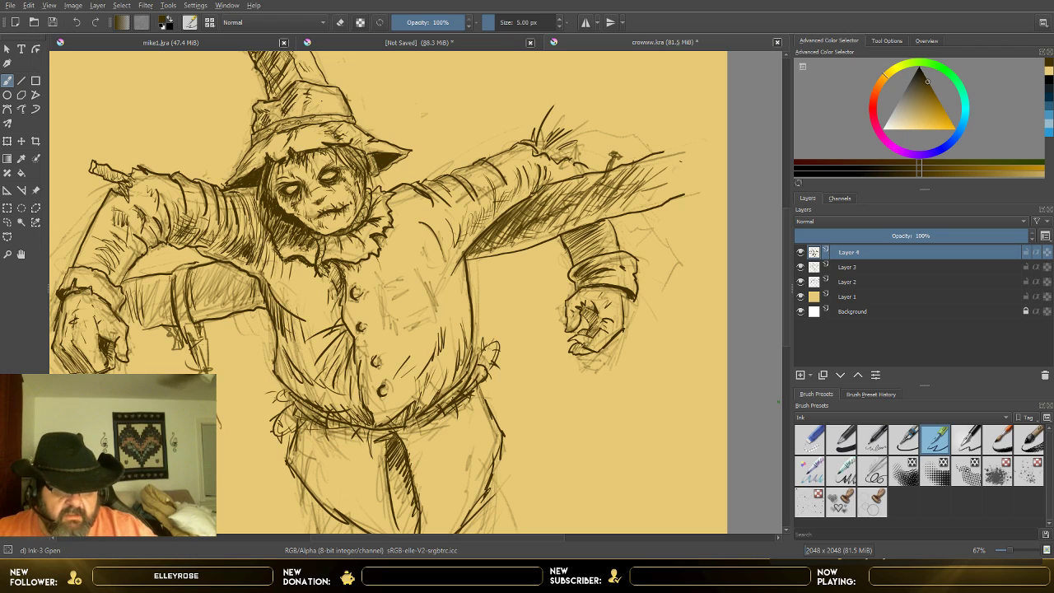
Step: Hatch the image-left beam between the strap and the torso with near-vertical strokes, using Ink-4 Pen Rough at 7 px
left_click(965, 440)
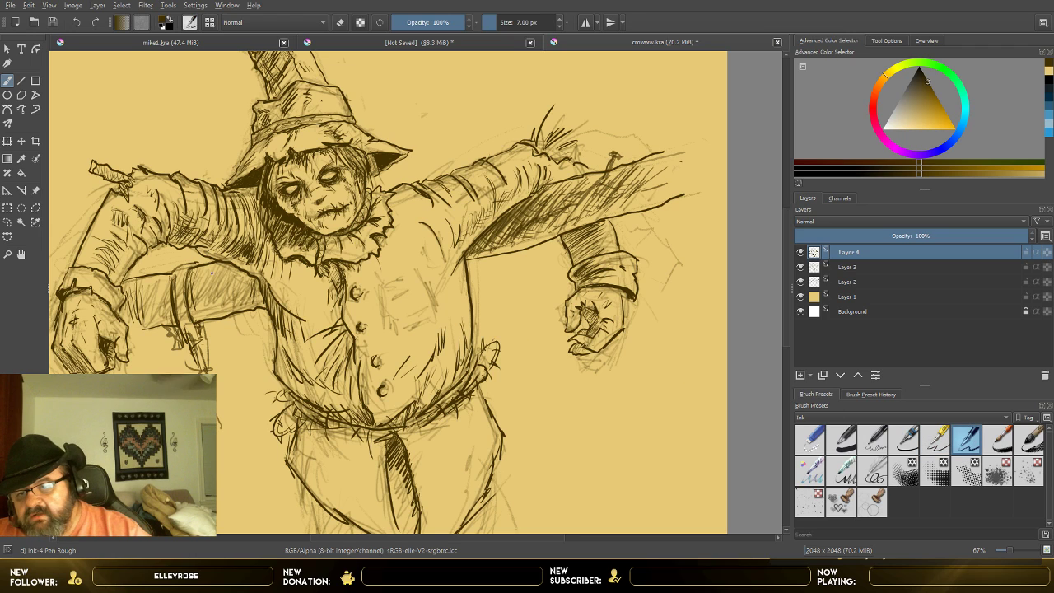
left_click_drag(193, 268, 188, 301)
left_click_drag(196, 268, 191, 306)
left_click_drag(203, 267, 195, 309)
left_click_drag(204, 275, 199, 306)
left_click_drag(208, 270, 204, 310)
left_click_drag(211, 269, 210, 305)
left_click_drag(215, 268, 212, 301)
left_click_drag(219, 266, 214, 302)
left_click_drag(222, 278, 219, 299)
left_click_drag(228, 263, 228, 299)
mouse_move(238, 269)
left_mouse_down()
mouse_move(232, 302)
mouse_move(236, 294)
left_mouse_up()
left_click_drag(248, 272, 246, 296)
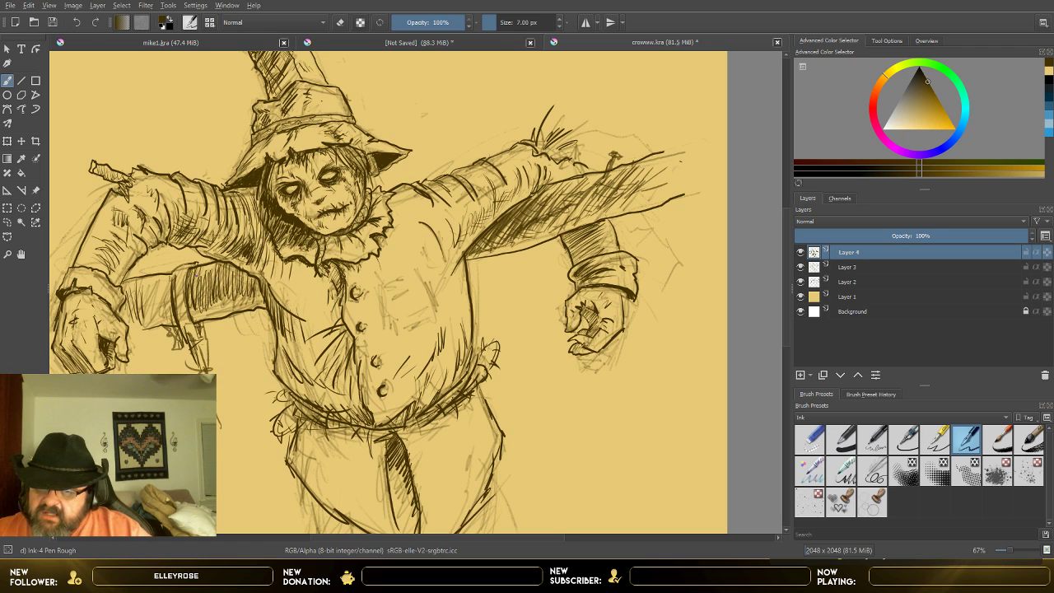
Step: Cross-hatch the image-left beam between the strap and the torso with slanted strokes, continuing to the shirt's edge
left_click_drag(226, 265, 222, 295)
mouse_move(237, 271)
left_mouse_down()
mouse_move(234, 286)
mouse_move(195, 316)
left_mouse_up()
mouse_move(210, 295)
left_mouse_down()
mouse_move(200, 317)
mouse_move(245, 284)
left_mouse_up()
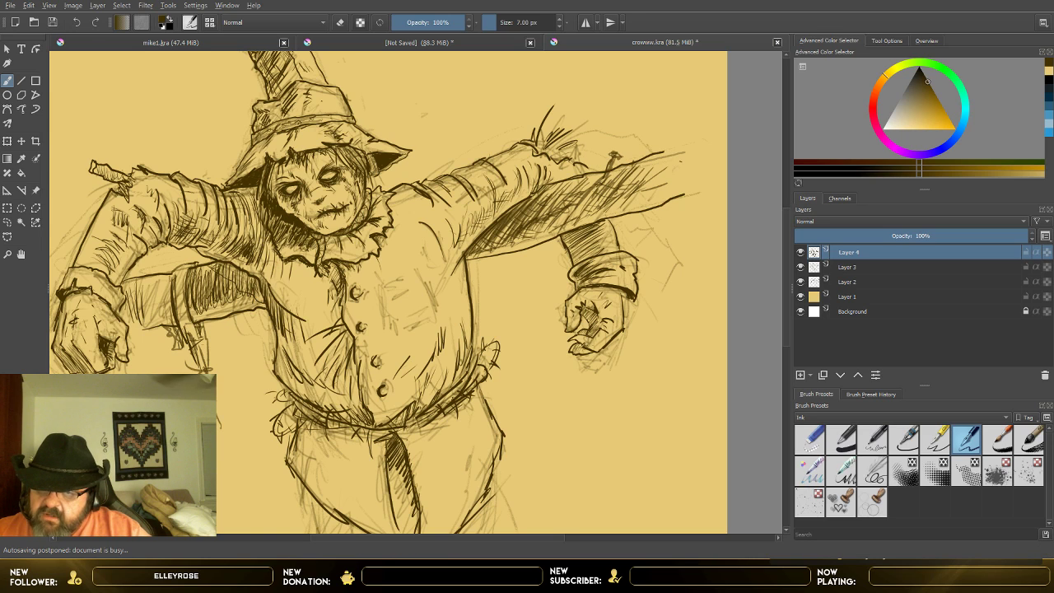
mouse_move(250, 273)
left_mouse_down()
mouse_move(222, 296)
mouse_move(261, 311)
left_mouse_up()
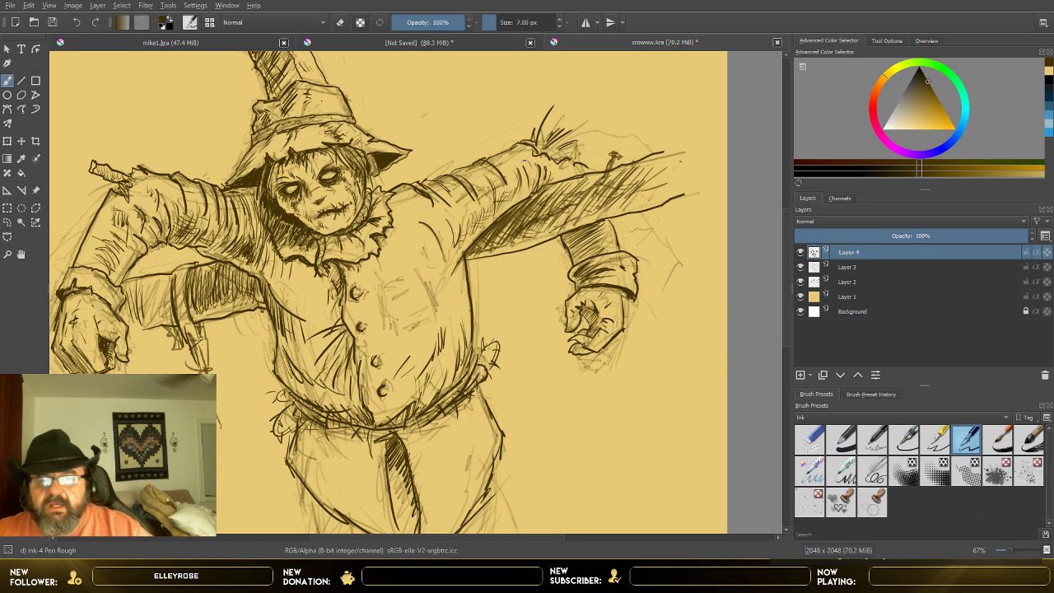
Step: Set the brush size to 21.54 px, undo a trial stroke beside the torso, and hatch the image-left beam between the strap and the hand
left_click(503, 24)
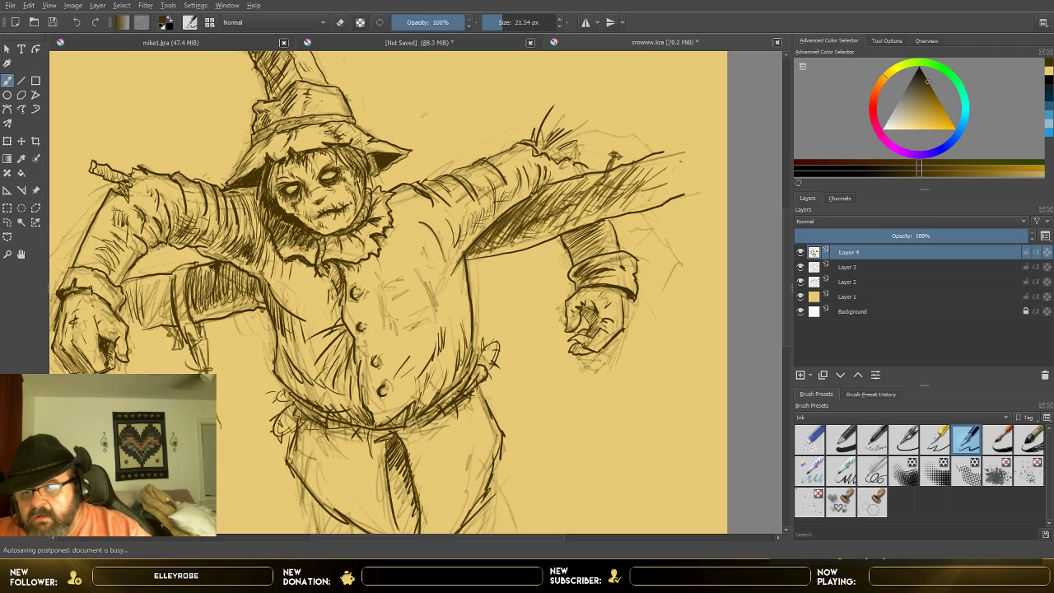
left_click_drag(230, 269, 261, 297)
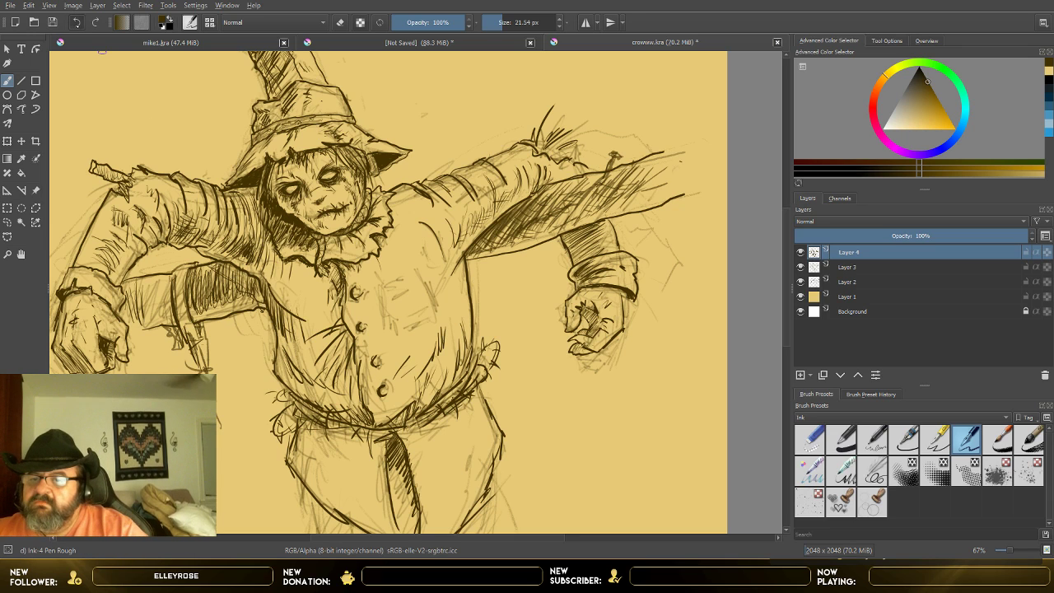
left_click(76, 23)
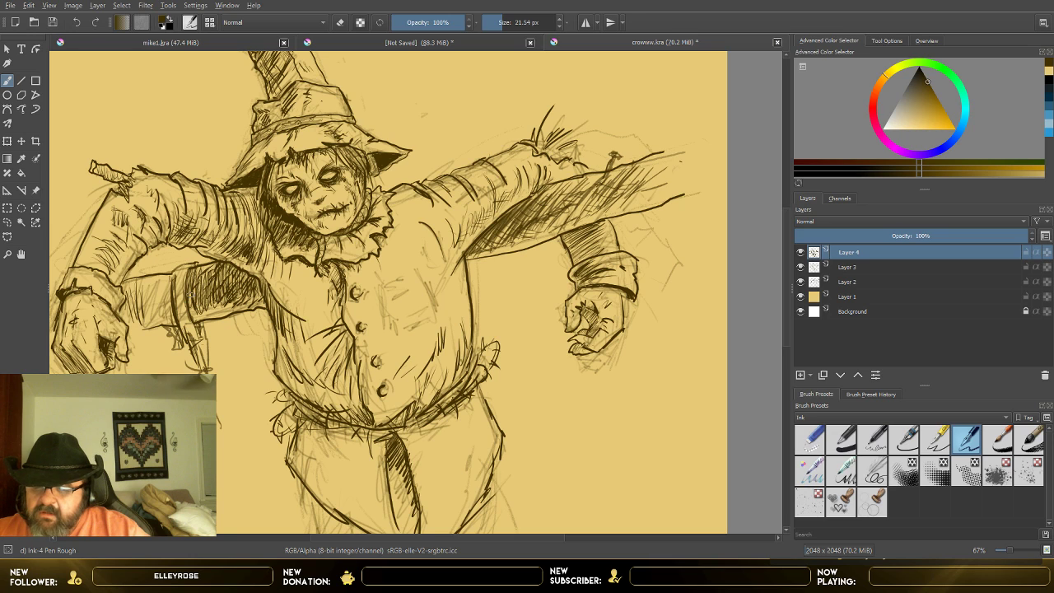
mouse_move(177, 282)
left_mouse_down()
mouse_move(160, 318)
mouse_move(140, 305)
mouse_move(128, 313)
left_mouse_up()
mouse_move(143, 285)
left_mouse_down()
mouse_move(138, 314)
mouse_move(150, 305)
left_mouse_up()
left_click_drag(156, 286, 151, 311)
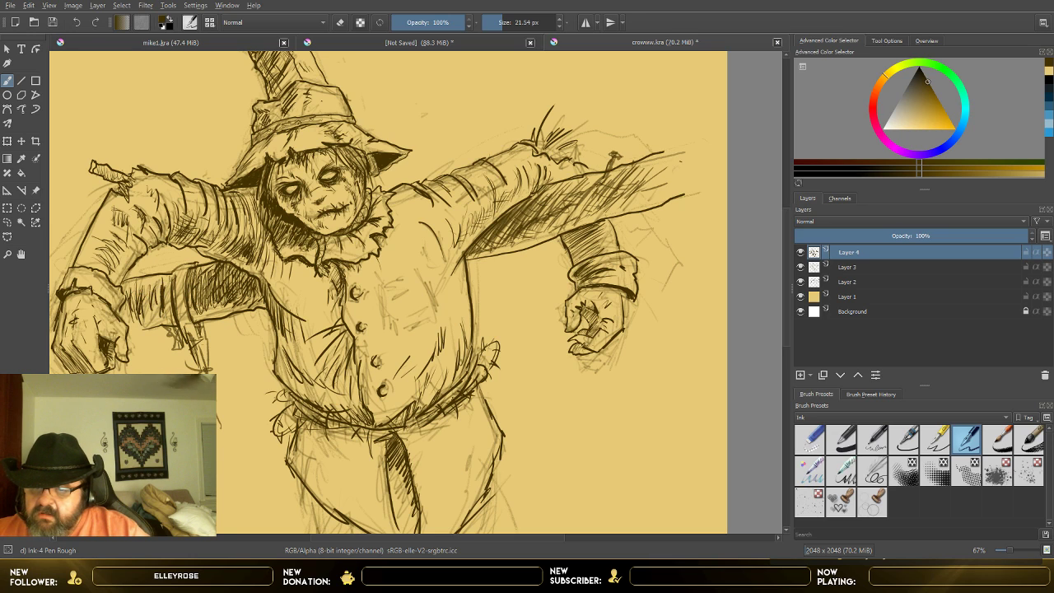
Step: Add strokes to the hanging strap on the image-left beam, and ink the shirt's chest pocket with Ink-4 Pen Rough at 21.54 px
left_click_drag(173, 278, 166, 306)
mouse_move(173, 280)
left_mouse_down()
mouse_move(168, 314)
mouse_move(148, 324)
left_mouse_up()
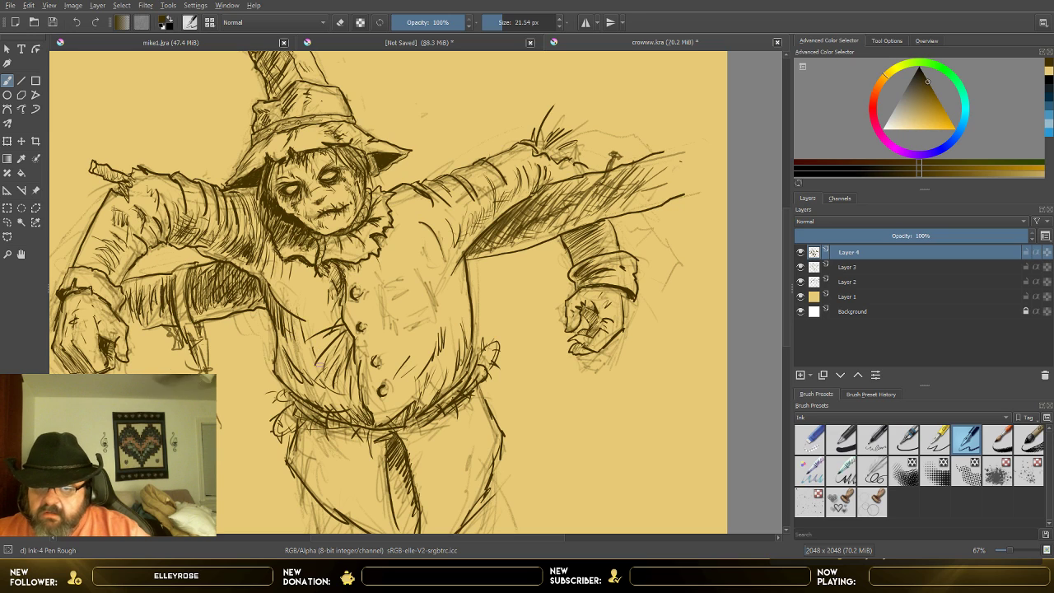
mouse_move(392, 299)
left_mouse_down()
mouse_move(413, 287)
mouse_move(377, 297)
mouse_move(410, 321)
mouse_move(422, 316)
left_mouse_up()
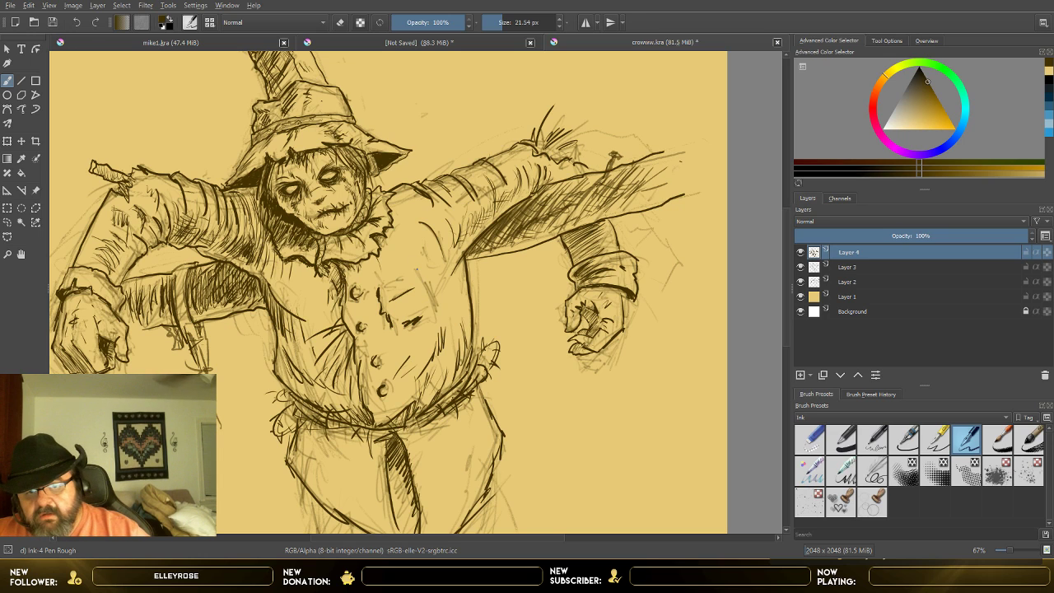
mouse_move(422, 279)
left_mouse_down()
mouse_move(428, 293)
mouse_move(404, 273)
mouse_move(418, 263)
mouse_move(439, 285)
left_mouse_up()
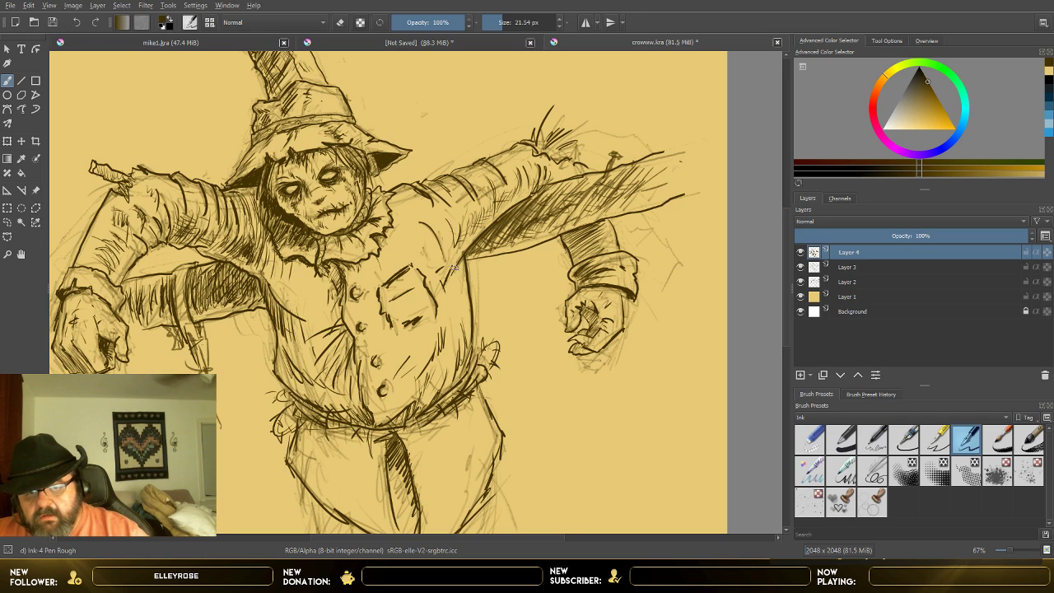
left_click_drag(458, 260, 446, 275)
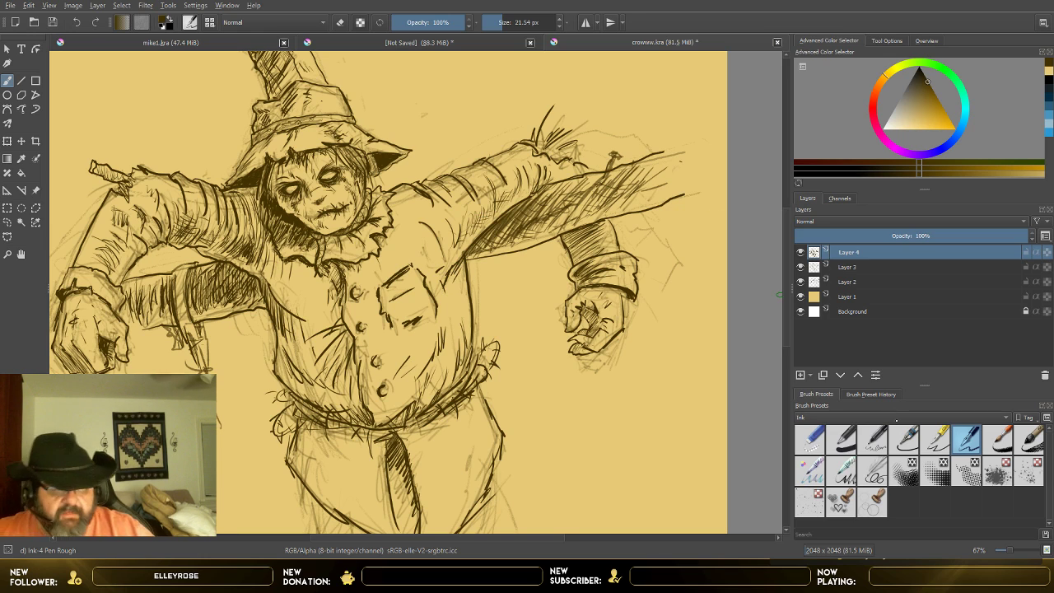
Step: Switch back to Ink-3 Gpen, and compare the drawing with Layer 3 hidden and shown
key("slash")
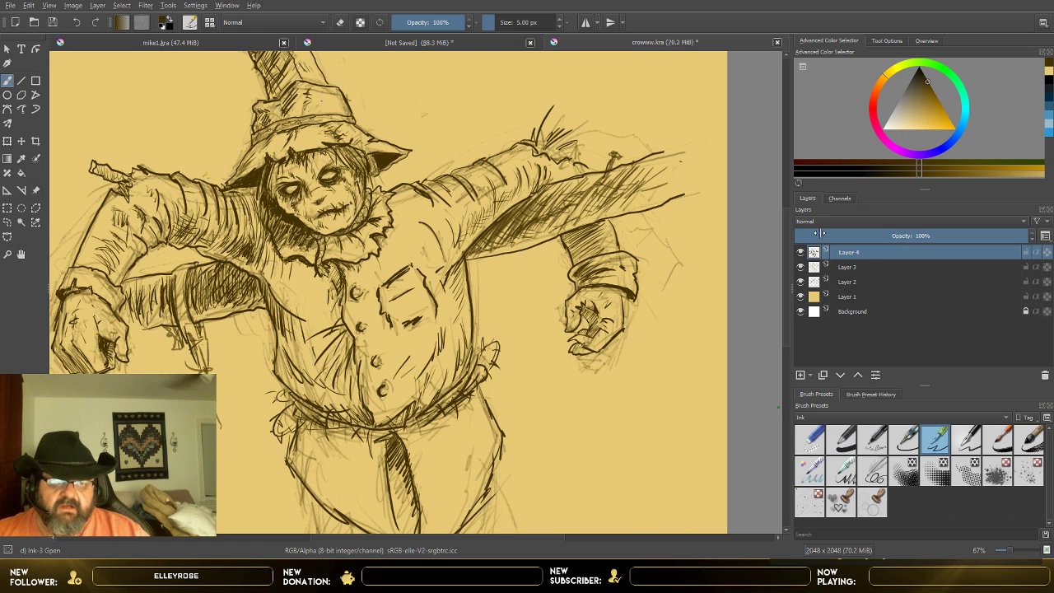
left_click(815, 269)
left_click(802, 269)
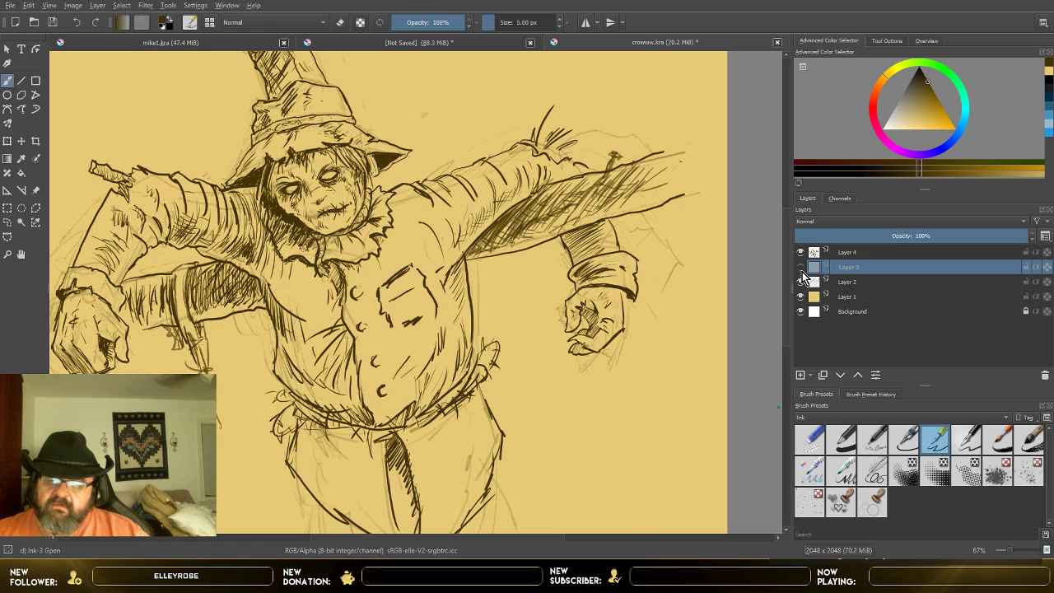
left_click(801, 269)
left_click(801, 270)
left_click(801, 269)
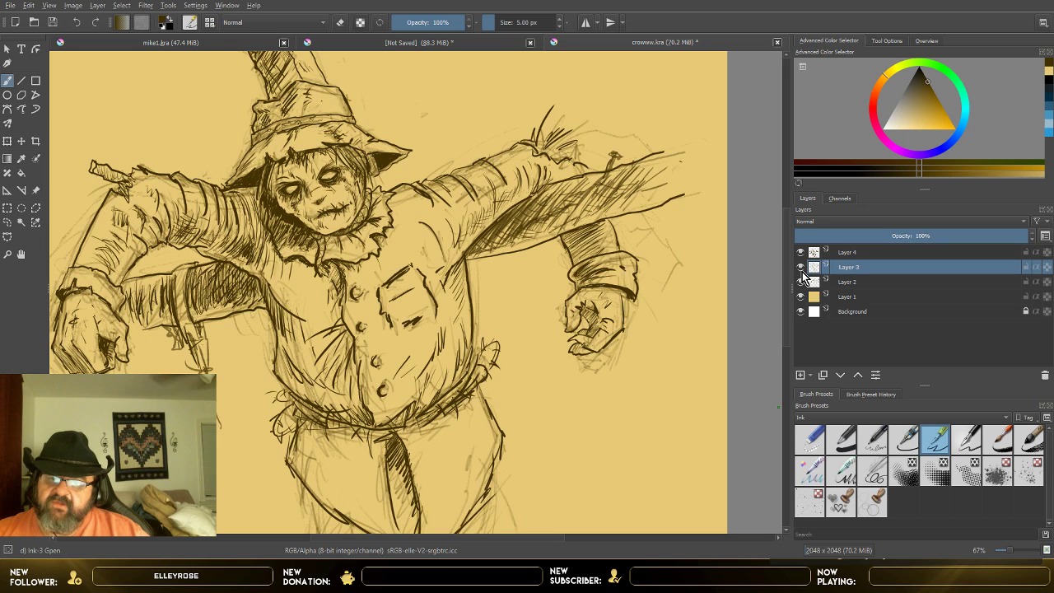
scroll(419, 233, "down", 1)
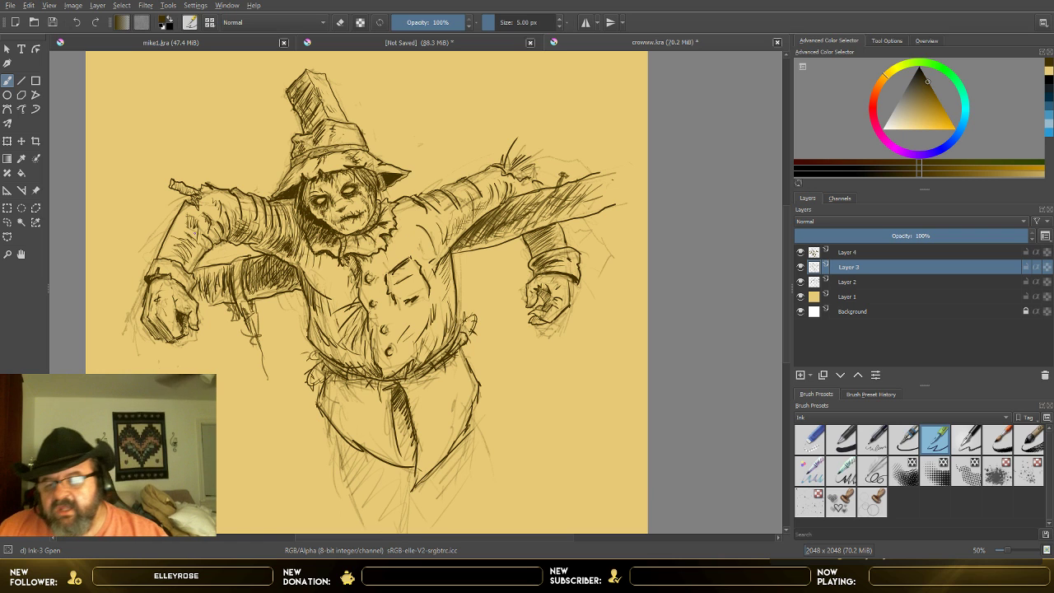
scroll(219, 227, "up", 1)
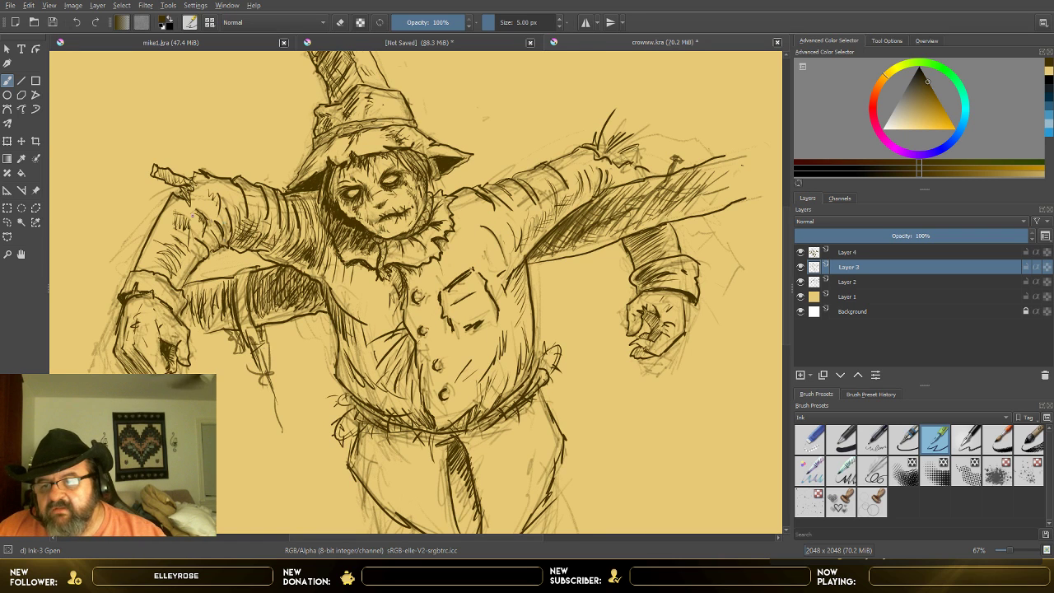
Step: Make Layer 4 active and set Eraser Small to 3.94 px
left_click(810, 445)
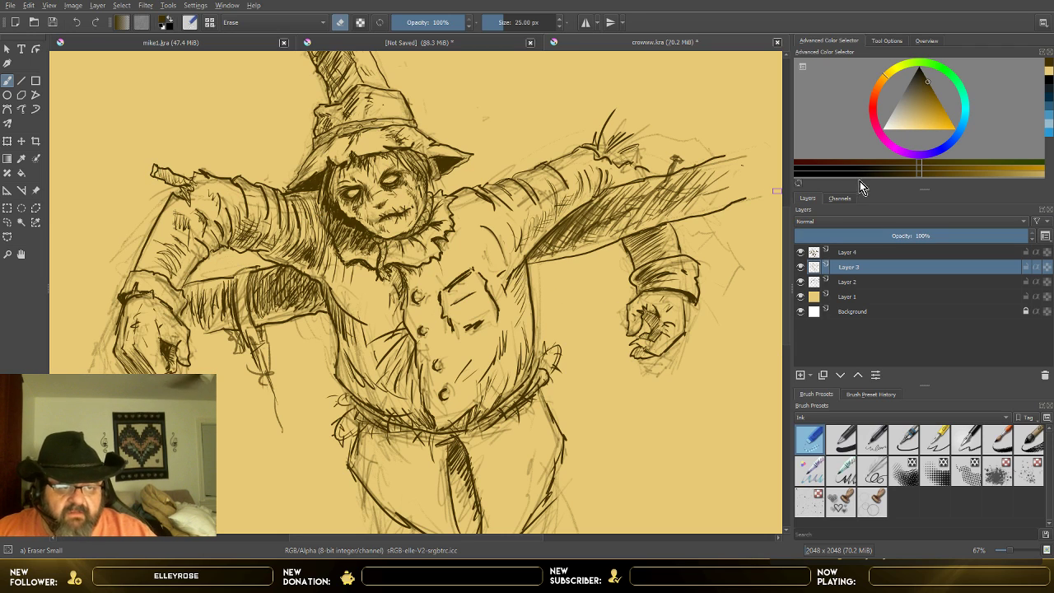
left_click(857, 257)
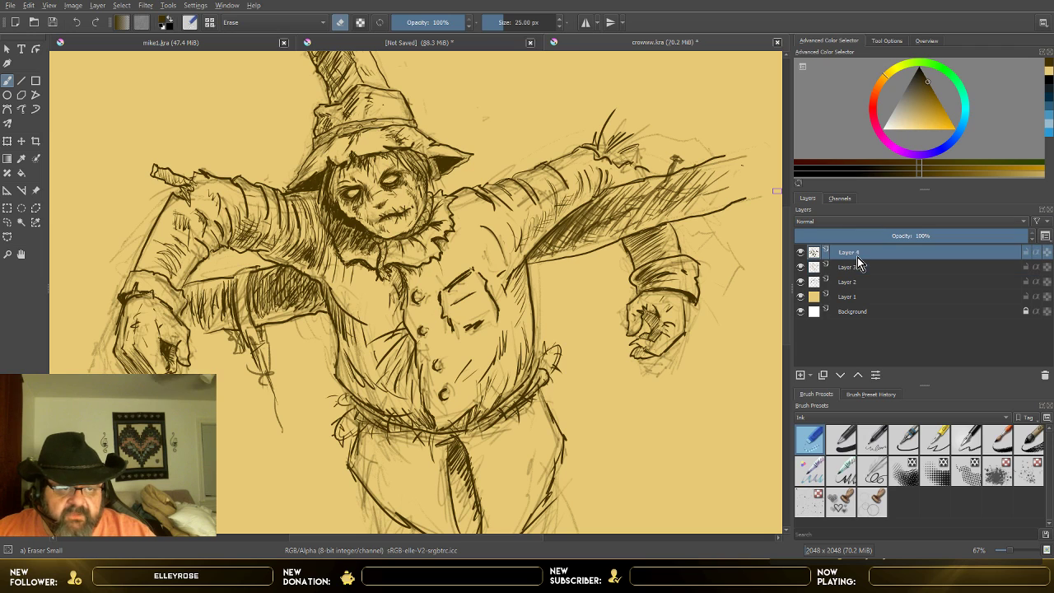
left_click(494, 22)
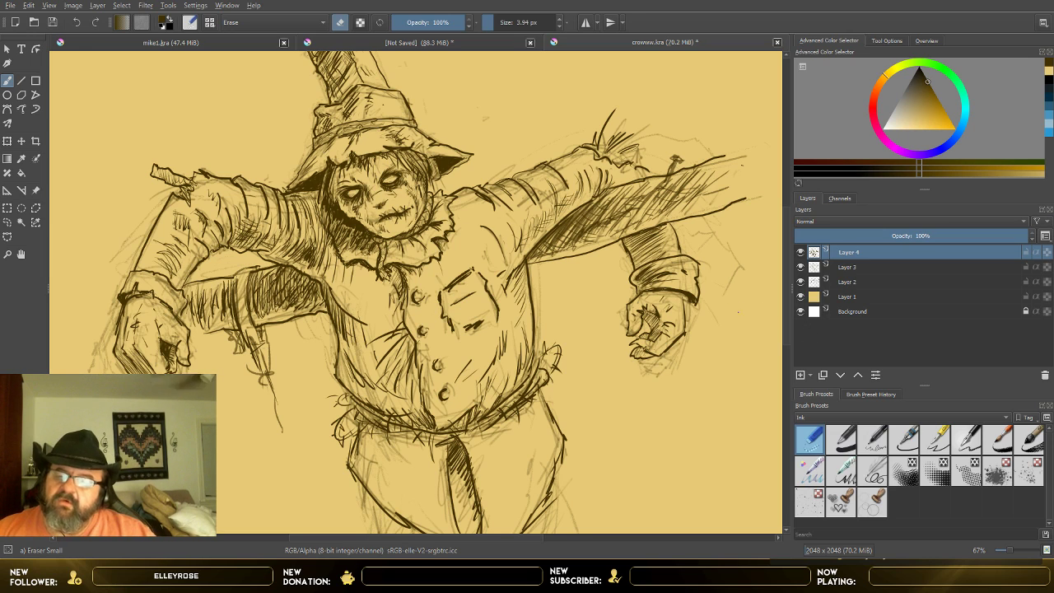
Step: Add a new paint layer above Layer 4, and make Layer 1 the active layer
key("minus")
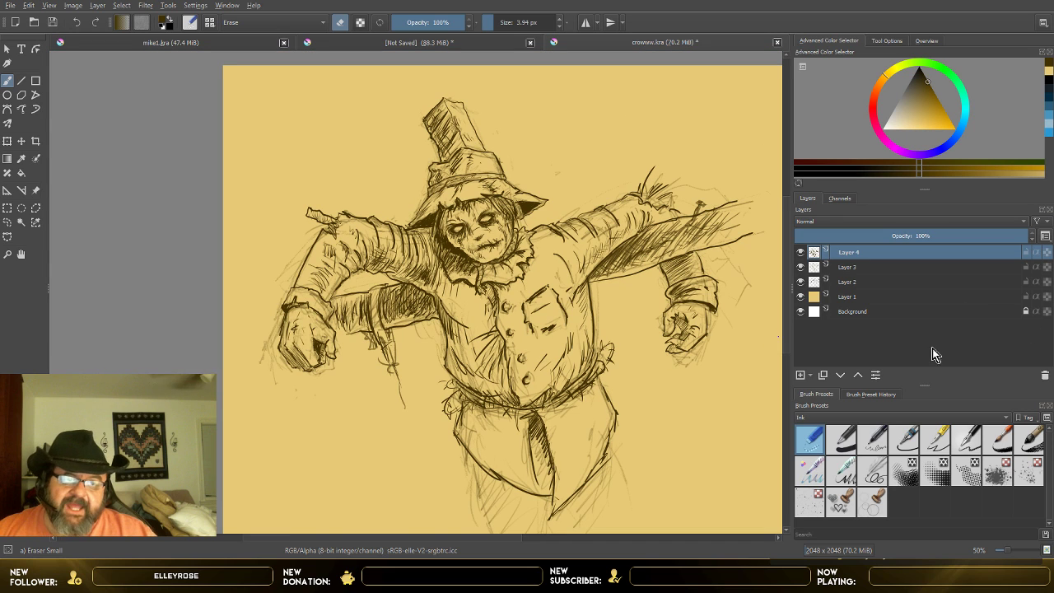
left_click(800, 376)
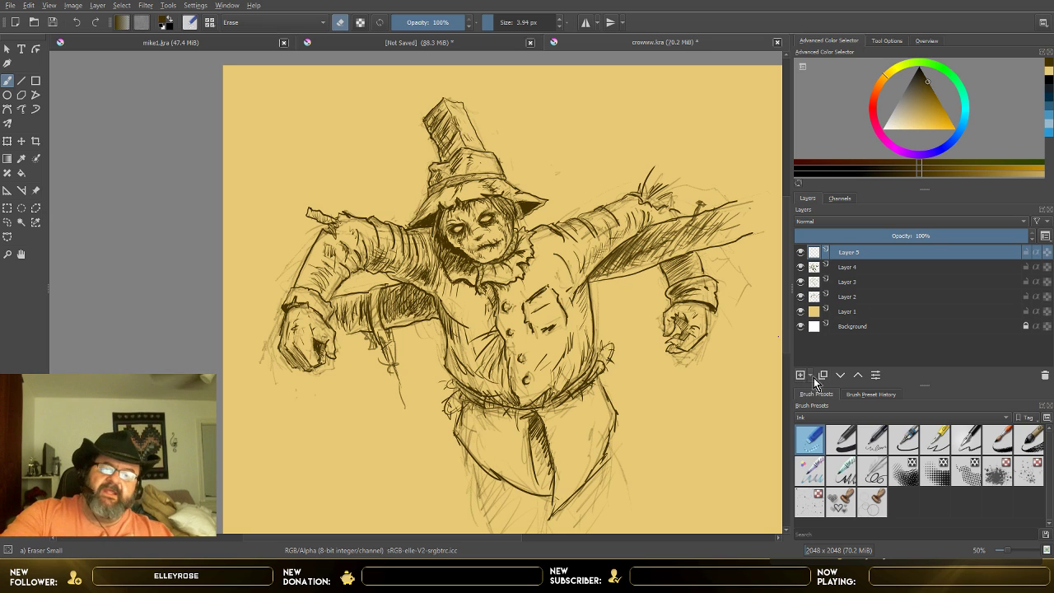
left_click(869, 317)
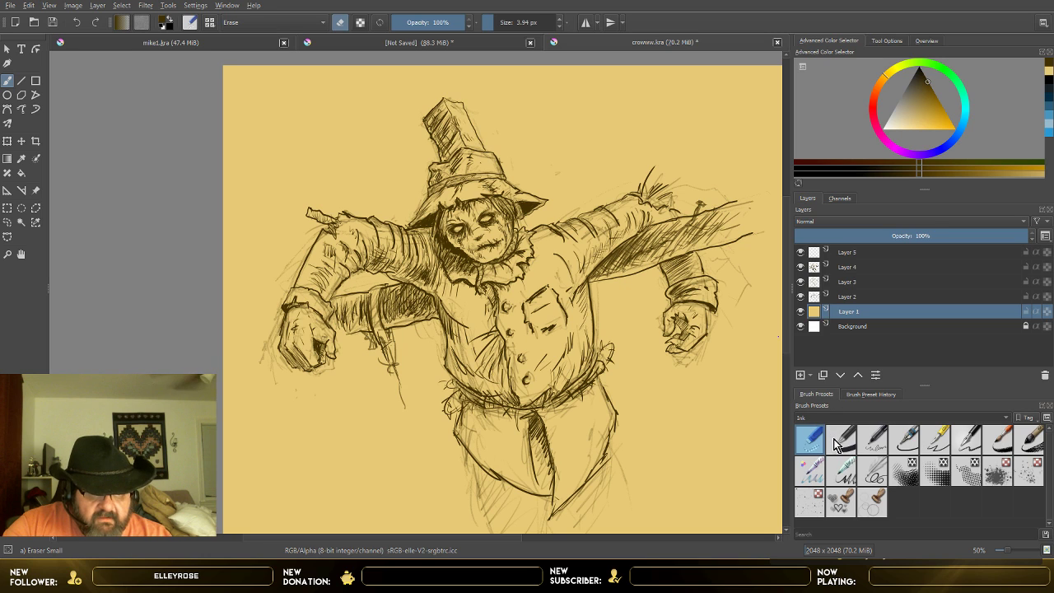
Step: Browse the Textures brush presets and choose Texture Big
scroll(886, 416, "up", 1)
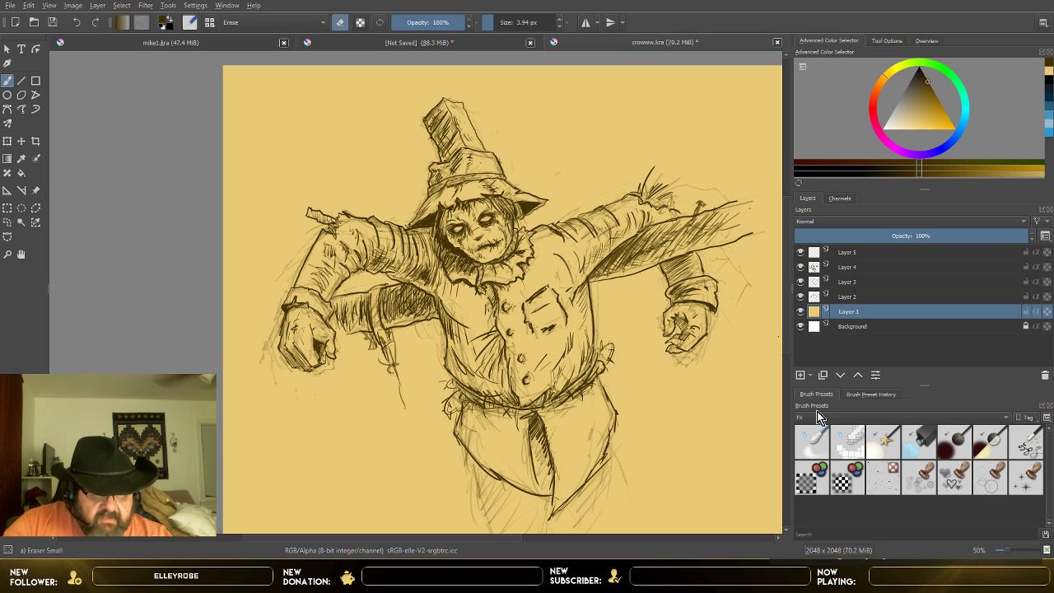
left_click(824, 468)
scroll(860, 466, "down", 1)
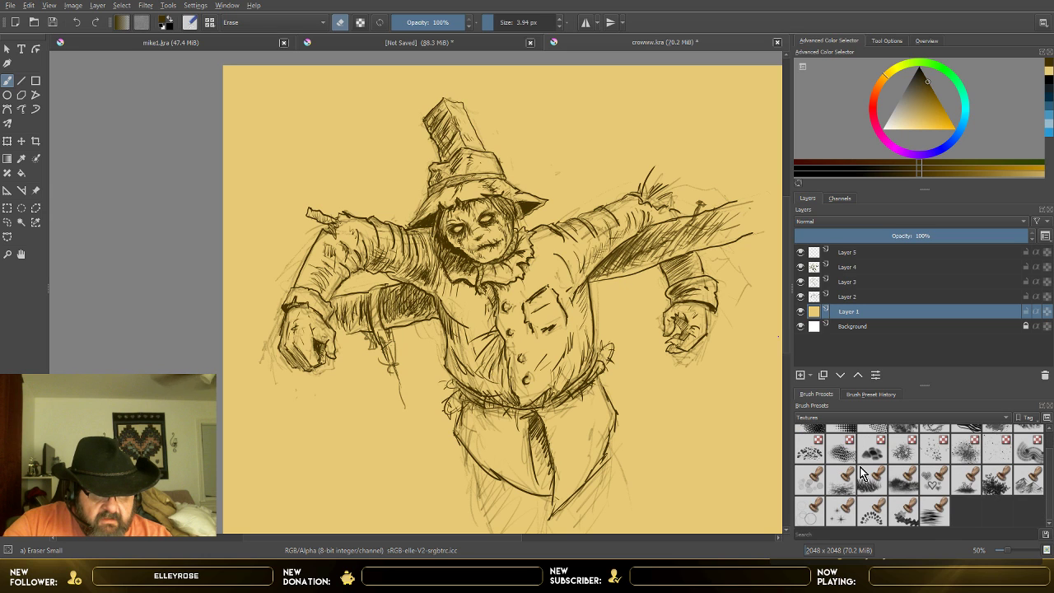
scroll(859, 473, "up", 1)
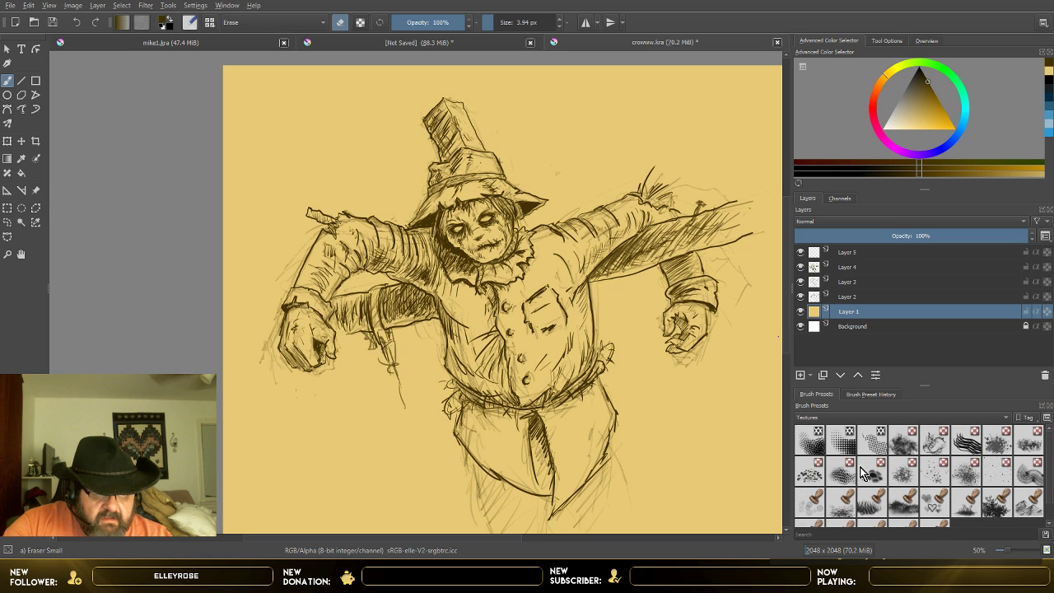
left_click(903, 438)
Step: Try a dark Texture Big stroke beside the hips on Layer 1, undo it, and save the drawing as crowww1.kra
mouse_move(634, 437)
left_mouse_down()
mouse_move(658, 419)
mouse_move(634, 380)
left_mouse_up()
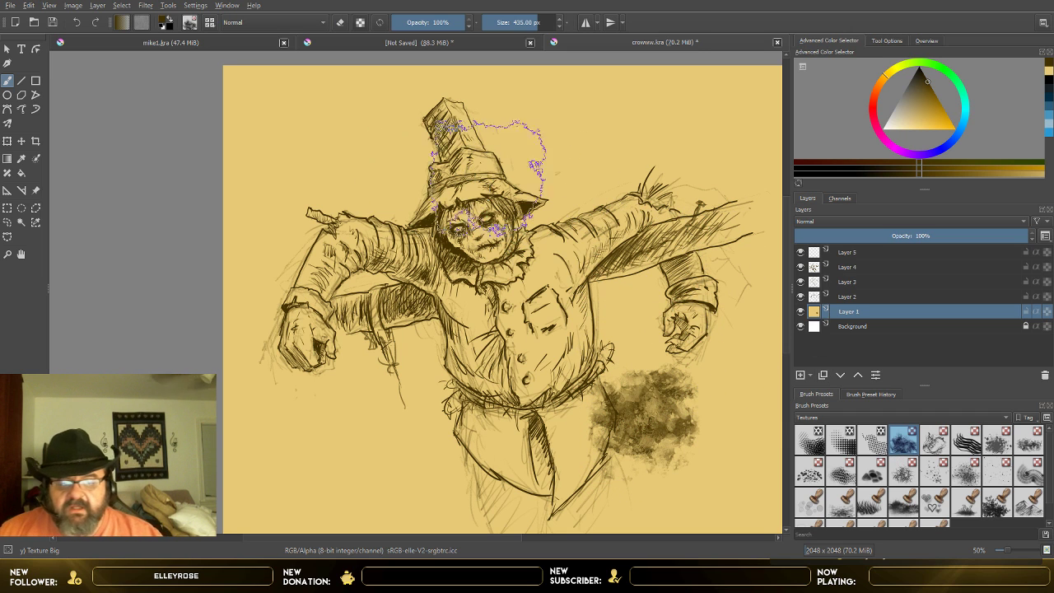
left_click(76, 23)
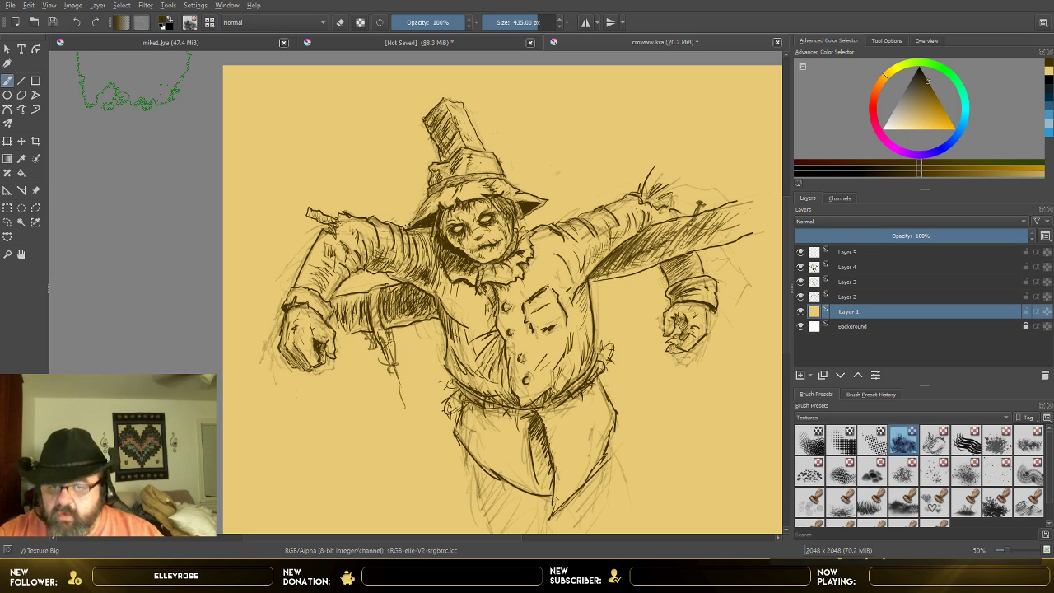
key("ctrl+s")
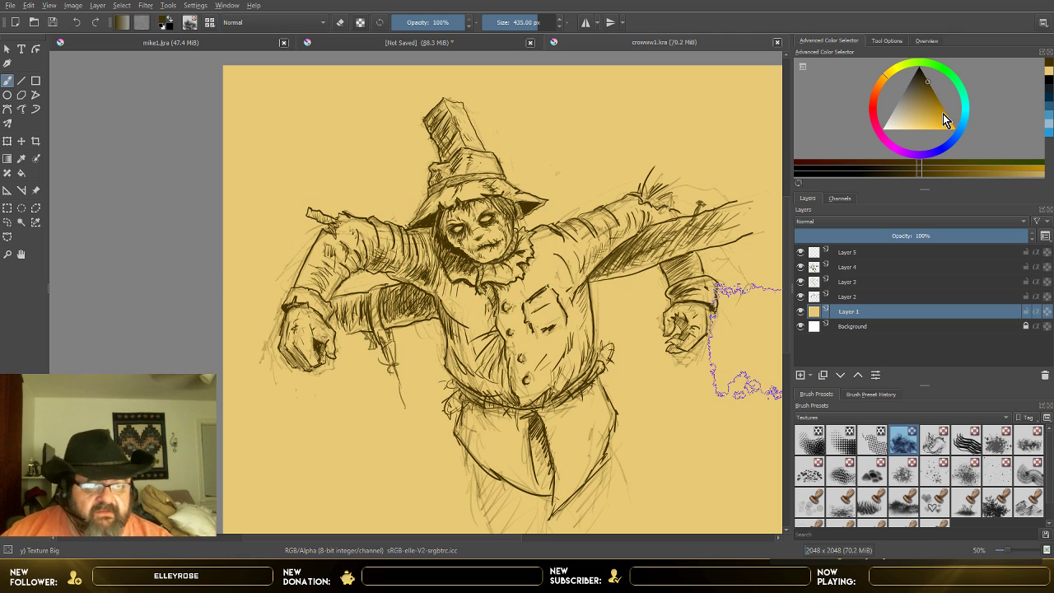
Step: Try several yellow and orange hues and shades, settling on a strong, slightly darkened orange as the painting colour
left_click(886, 84)
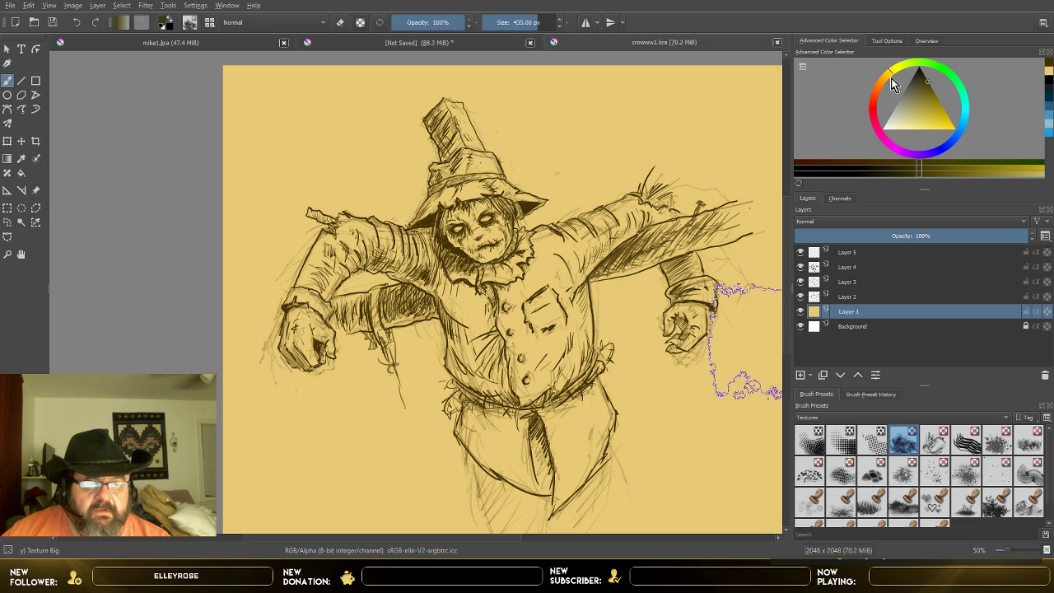
left_click(887, 81)
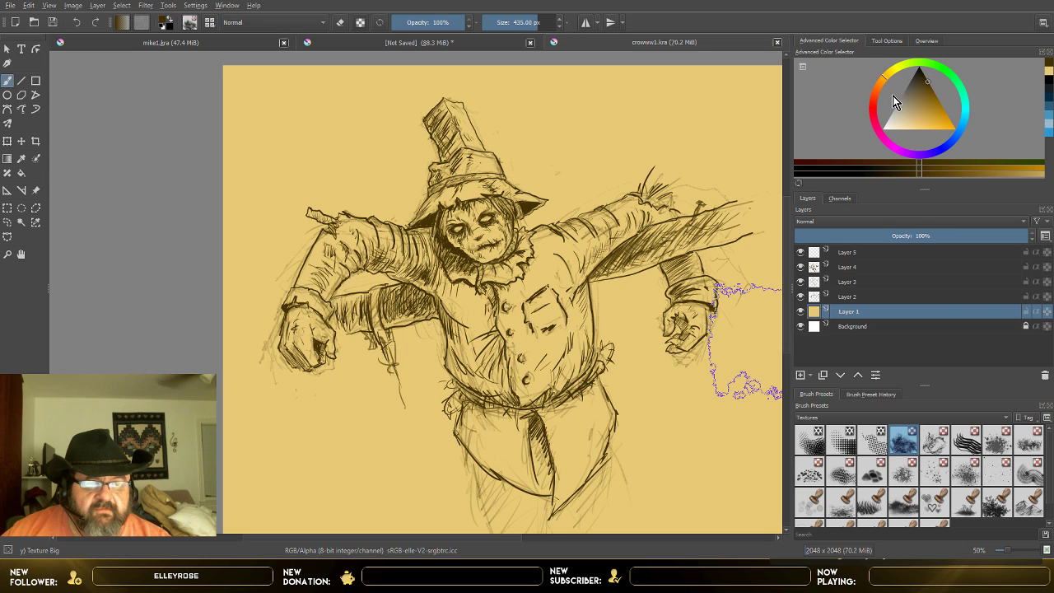
left_click(882, 86)
left_click_drag(928, 125, 941, 113)
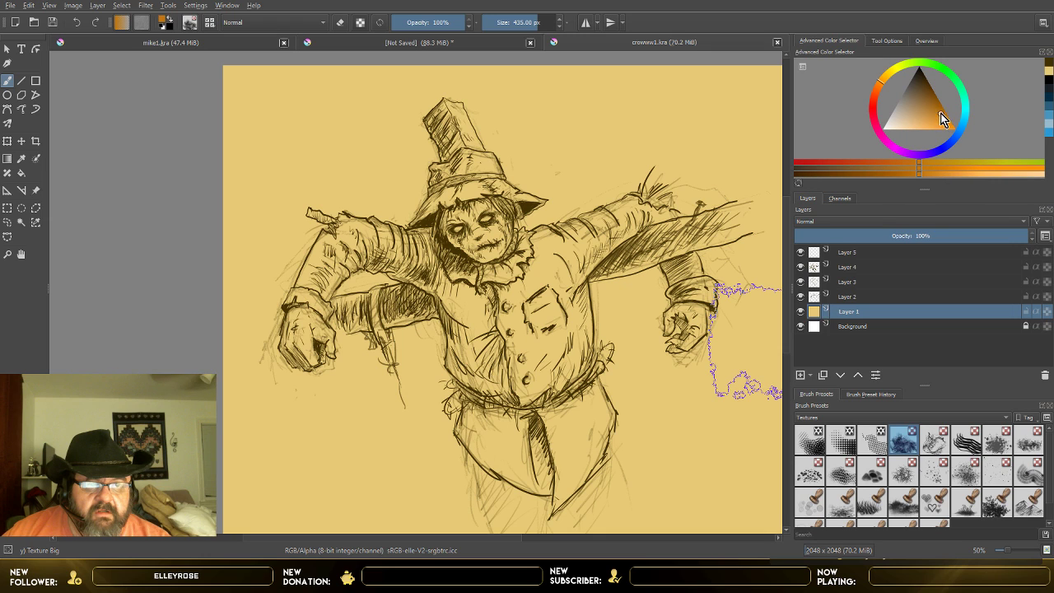
left_click(885, 78)
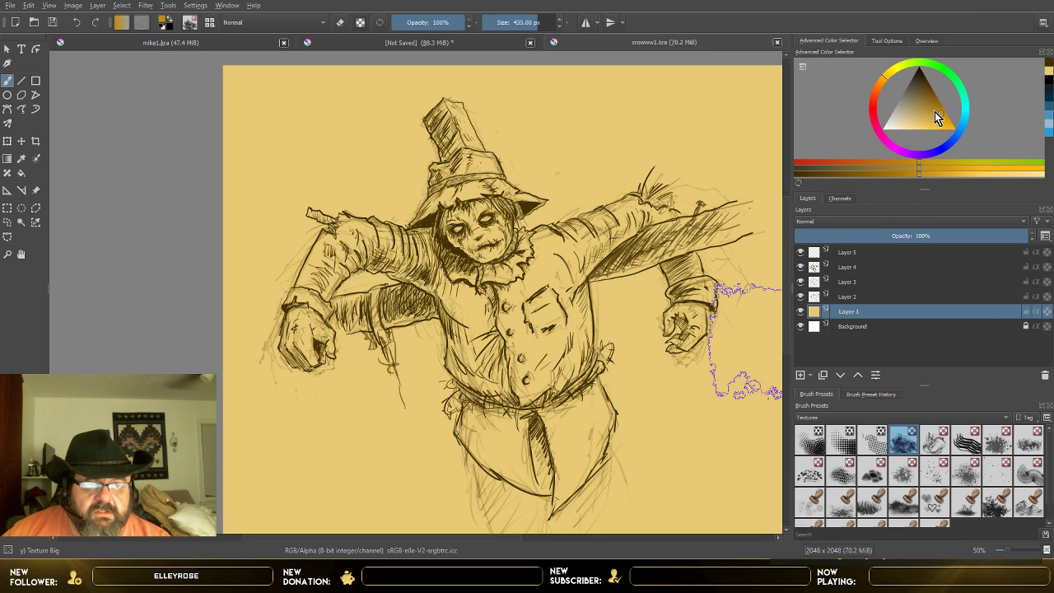
mouse_move(943, 116)
left_mouse_down()
mouse_move(933, 110)
mouse_move(945, 121)
left_mouse_up()
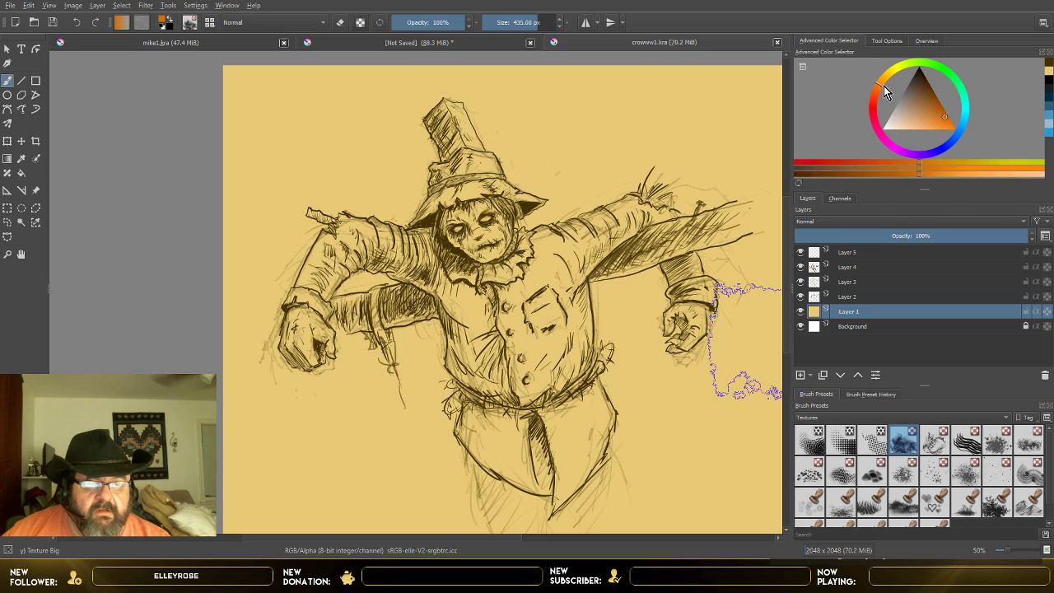
left_click_drag(883, 86, 891, 77)
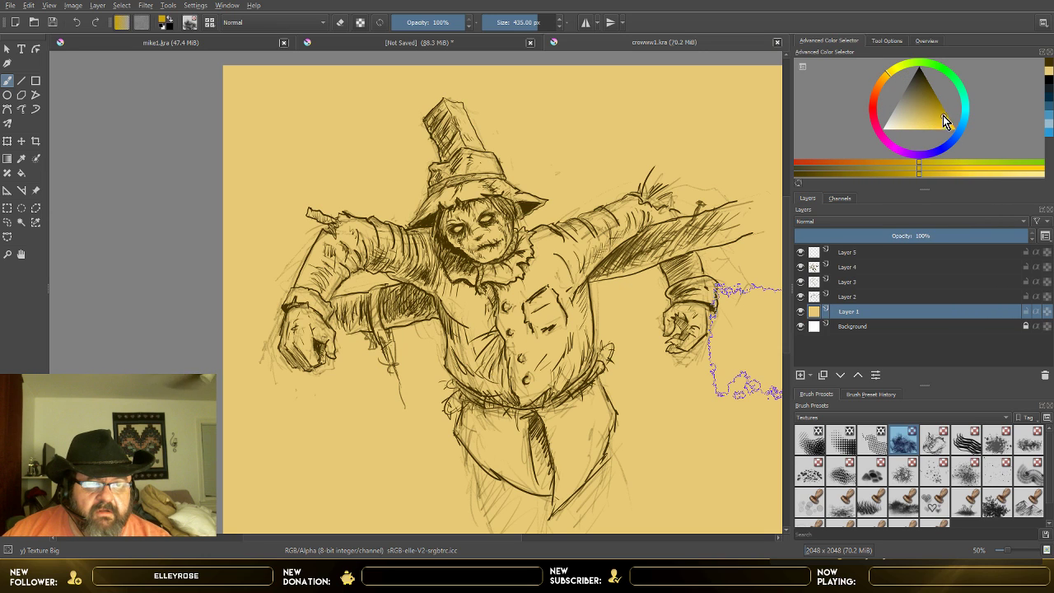
mouse_move(943, 115)
left_mouse_down()
mouse_move(934, 114)
mouse_move(946, 124)
mouse_move(942, 114)
left_mouse_up()
left_click(888, 76)
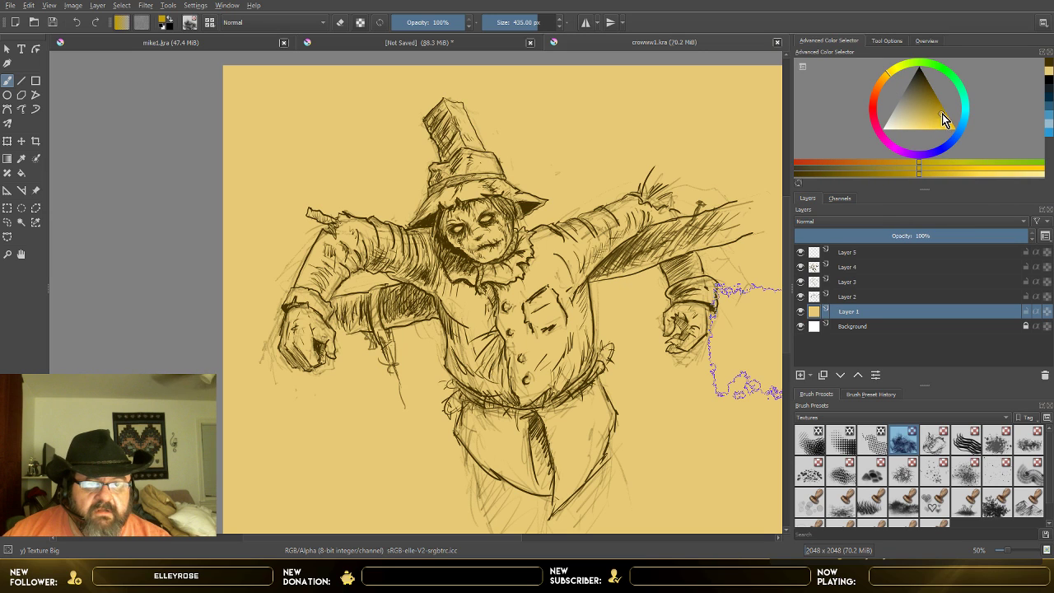
left_click(887, 82)
left_click(885, 86)
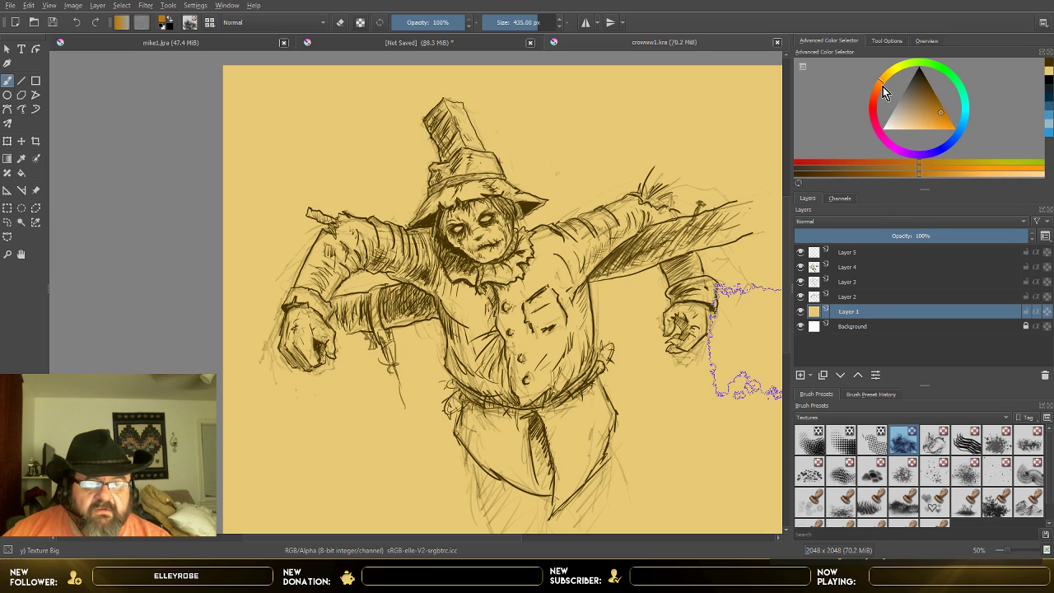
left_click(935, 125)
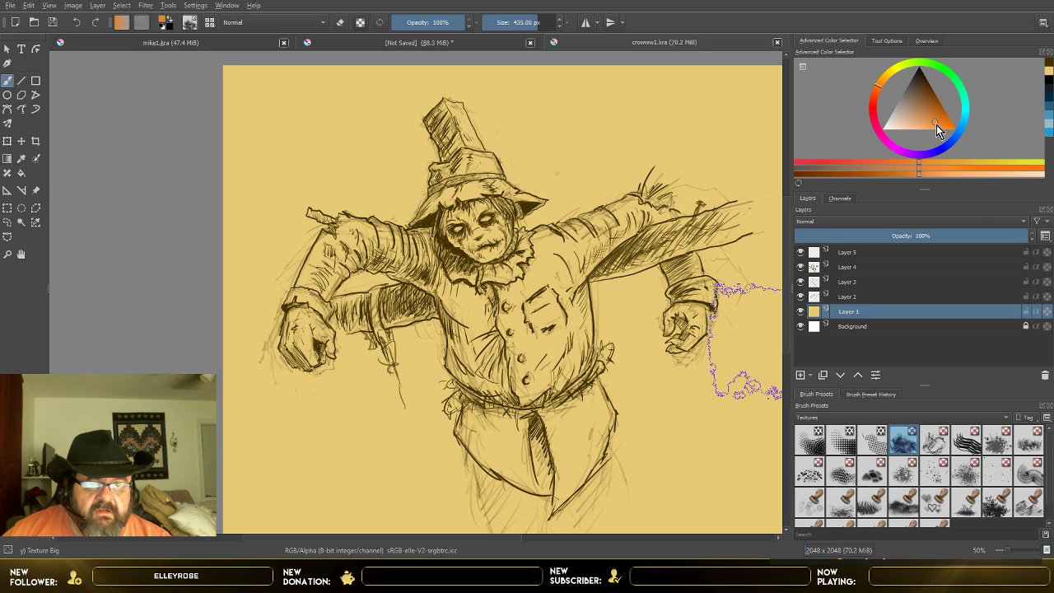
left_click(937, 118)
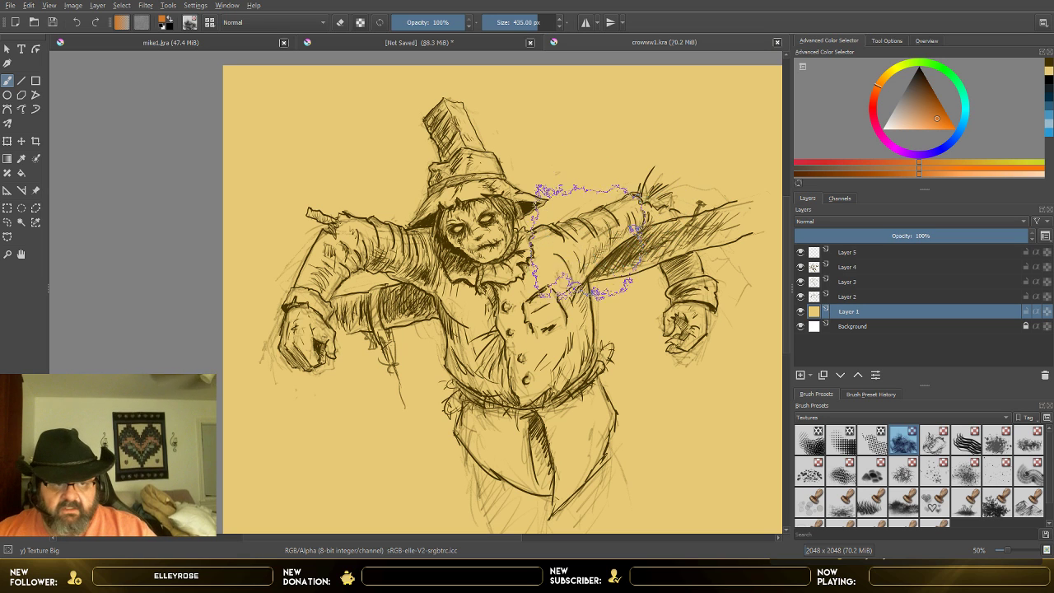
Step: Paint an orange texture cloud behind the hat, arms, torso and beam on Layer 1 with Texture Big at 435 px
mouse_move(573, 243)
left_mouse_down()
mouse_move(560, 206)
mouse_move(527, 227)
mouse_move(473, 231)
mouse_move(387, 200)
mouse_move(353, 247)
mouse_move(330, 235)
mouse_move(355, 183)
mouse_move(325, 234)
mouse_move(420, 173)
mouse_move(573, 183)
left_mouse_up()
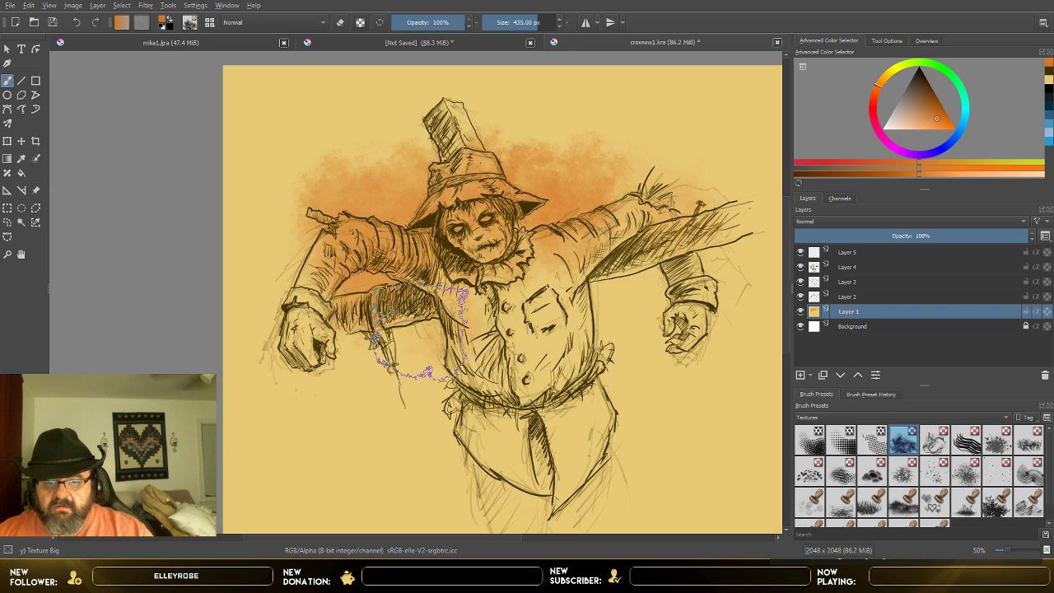
mouse_move(358, 375)
left_mouse_down()
mouse_move(318, 378)
mouse_move(403, 325)
mouse_move(620, 279)
mouse_move(734, 223)
mouse_move(718, 189)
mouse_move(640, 294)
left_mouse_up()
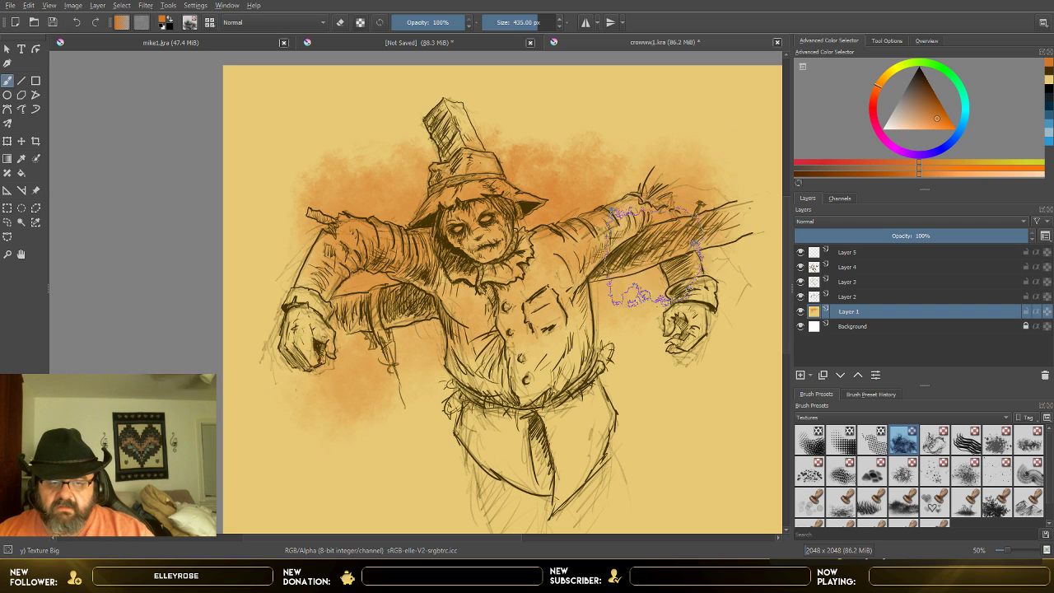
mouse_move(536, 326)
left_mouse_down()
mouse_move(379, 383)
mouse_move(437, 330)
mouse_move(577, 284)
mouse_move(593, 305)
mouse_move(638, 288)
mouse_move(652, 276)
mouse_move(657, 188)
mouse_move(574, 244)
left_mouse_up()
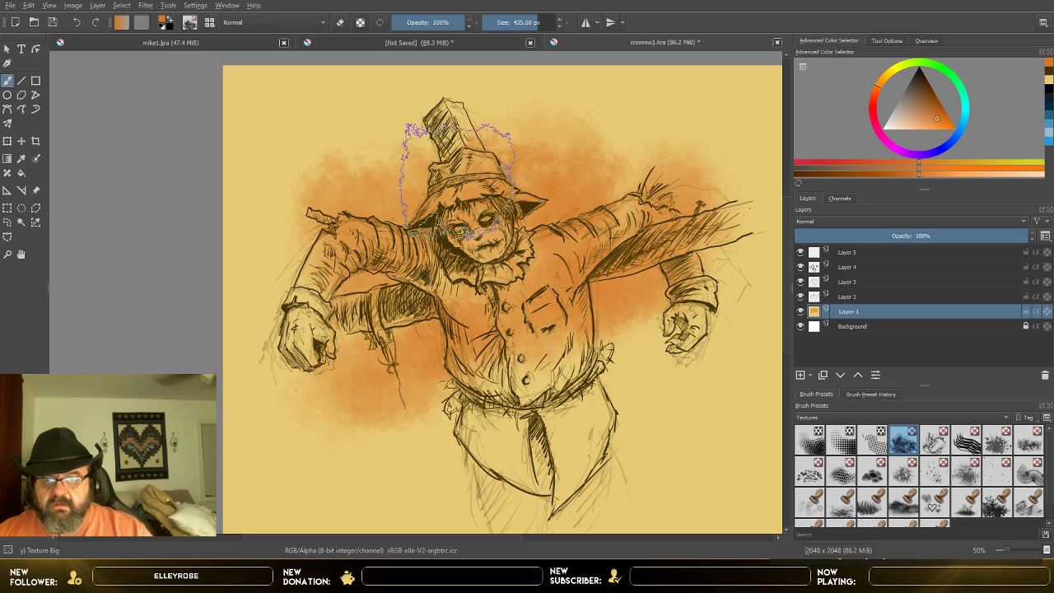
Step: Paint a pale yellow texture cloud around the hat on Layer 1, undoing the full-opacity stroke and repainting it at 67% opacity
left_click(893, 68)
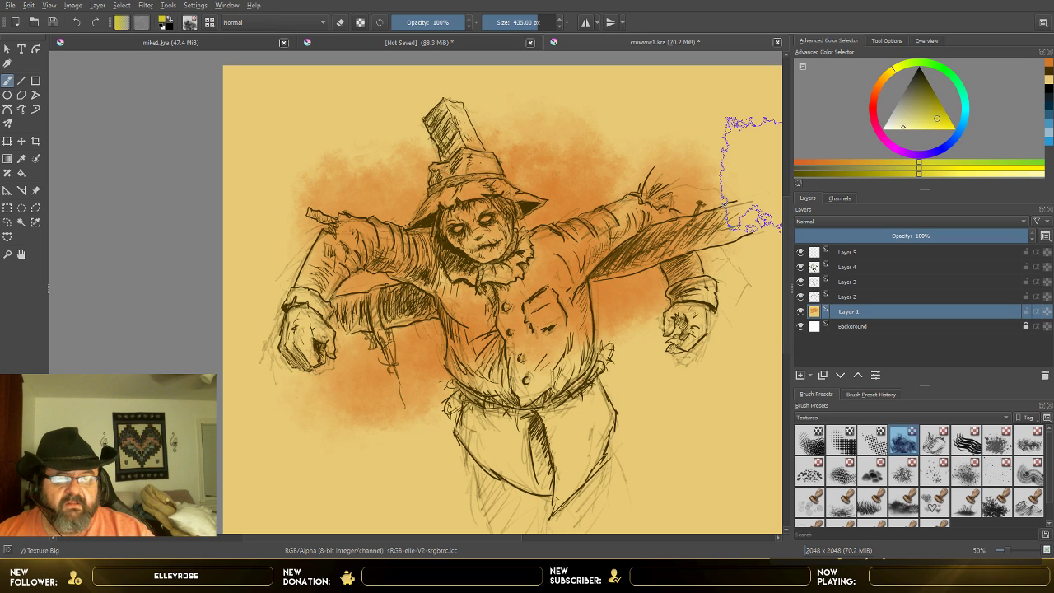
left_click(906, 124)
mouse_move(383, 129)
left_mouse_down()
mouse_move(341, 153)
mouse_move(313, 200)
mouse_move(425, 134)
mouse_move(529, 106)
mouse_move(541, 114)
mouse_move(341, 206)
mouse_move(554, 133)
mouse_move(387, 156)
mouse_move(268, 193)
mouse_move(457, 173)
mouse_move(552, 191)
left_mouse_up()
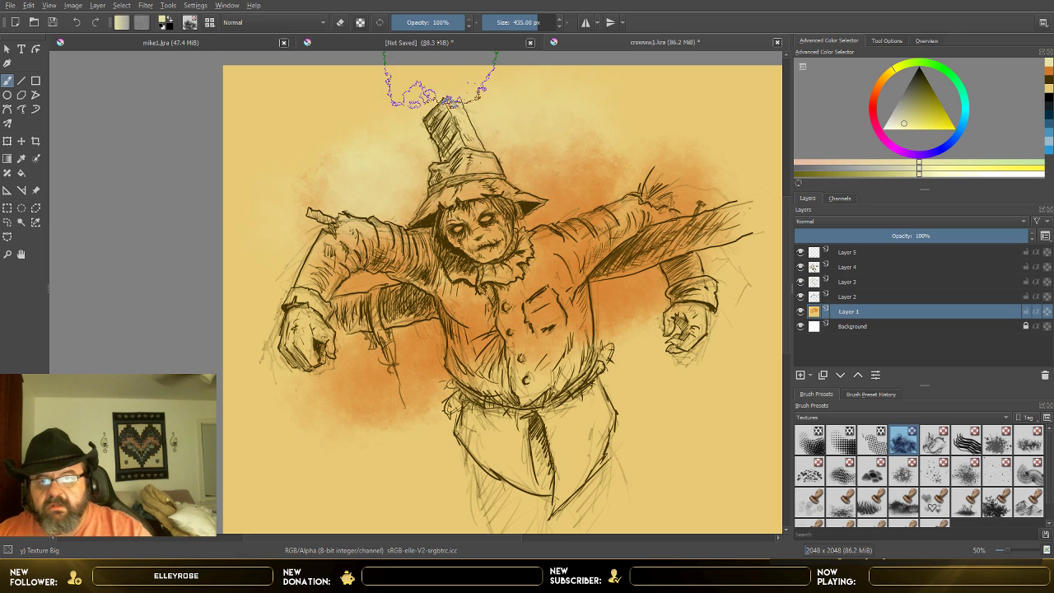
left_click(443, 23)
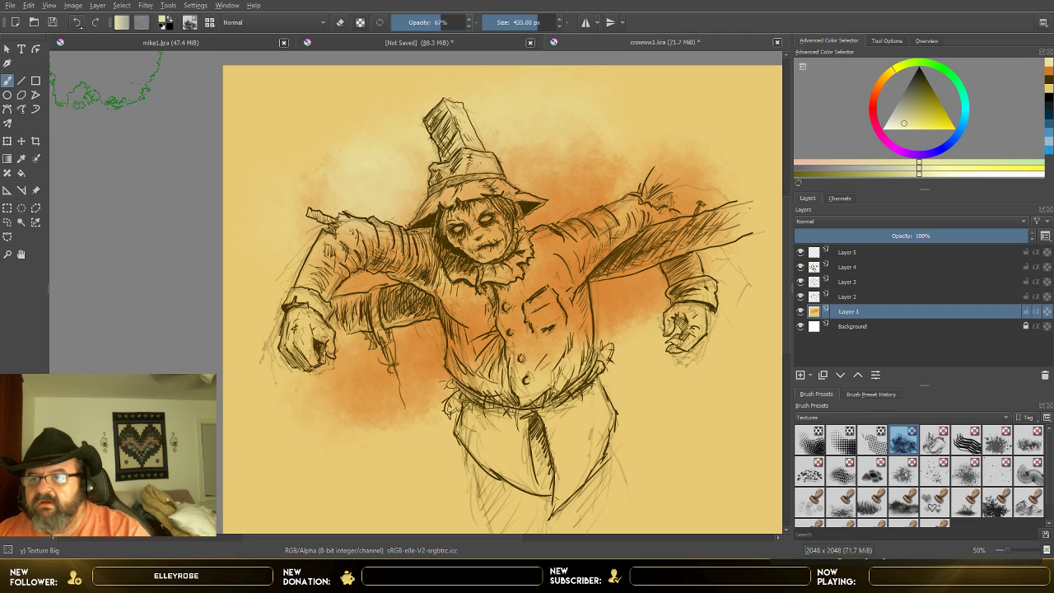
left_click(76, 22)
left_click(77, 22)
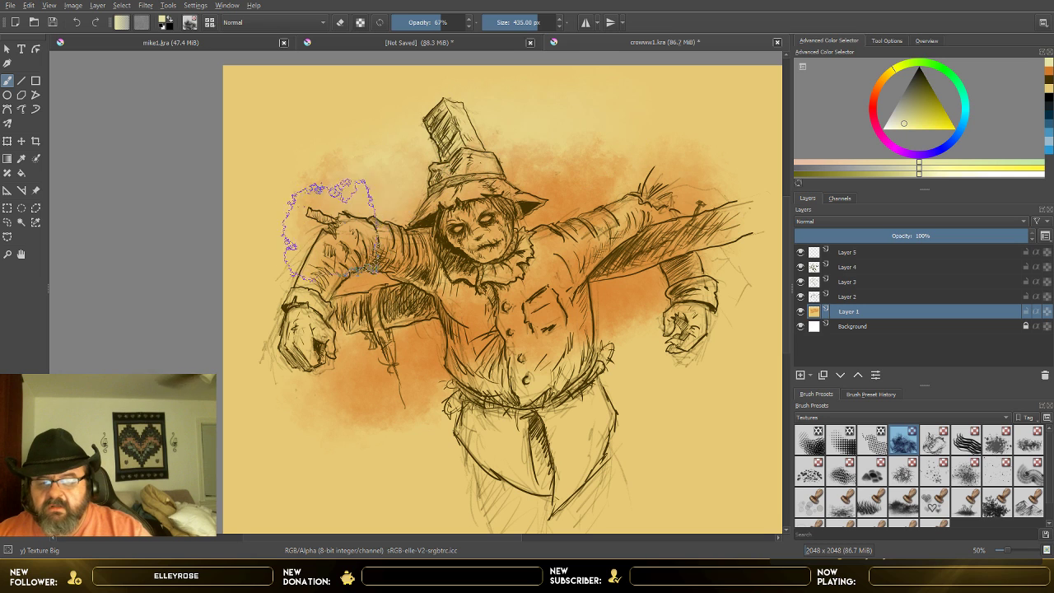
Step: Paint red Texture Big strokes at 42% opacity behind the beam, hat and arms on Layer 1
left_click(875, 104)
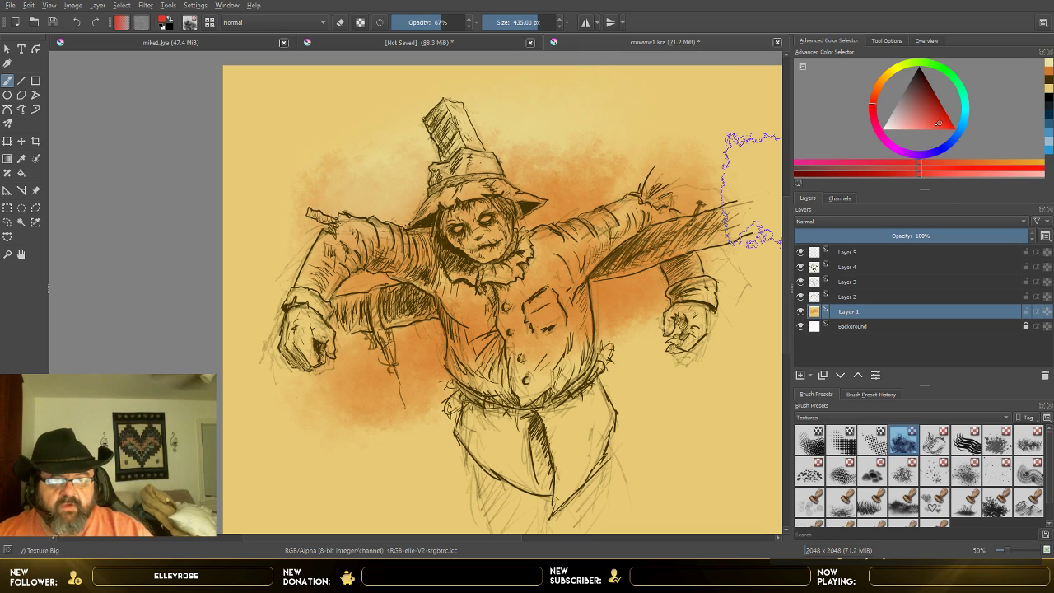
left_click(423, 23)
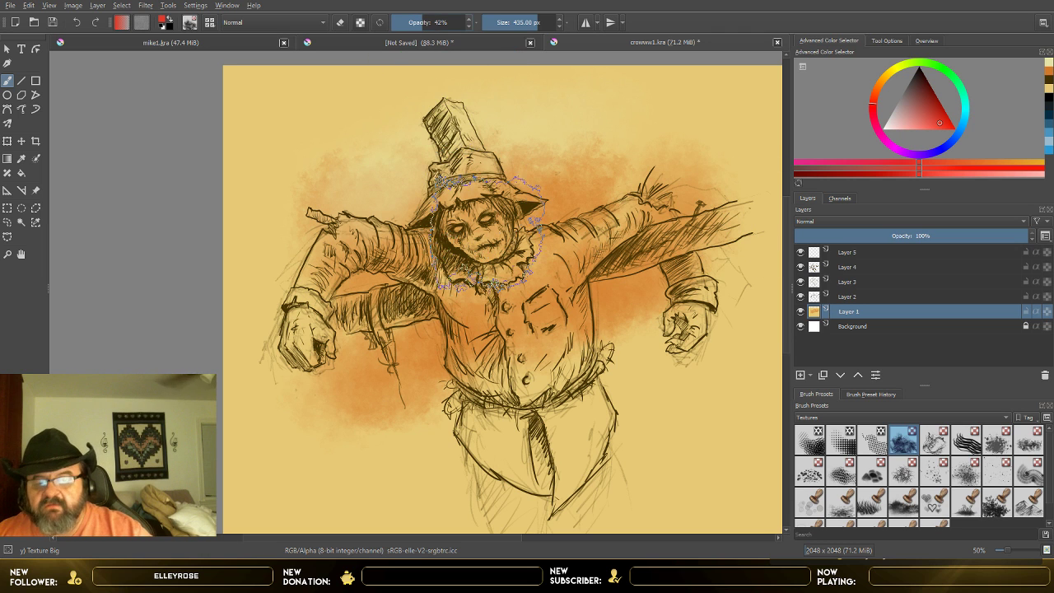
mouse_move(407, 380)
left_mouse_down()
mouse_move(525, 339)
mouse_move(543, 321)
mouse_move(576, 202)
mouse_move(619, 161)
mouse_move(523, 259)
mouse_move(403, 350)
mouse_move(387, 387)
mouse_move(378, 297)
mouse_move(455, 207)
mouse_move(625, 301)
mouse_move(564, 251)
mouse_move(411, 227)
mouse_move(359, 160)
mouse_move(323, 140)
mouse_move(352, 130)
mouse_move(381, 142)
mouse_move(364, 129)
mouse_move(436, 233)
mouse_move(444, 275)
mouse_move(399, 197)
mouse_move(343, 190)
mouse_move(331, 216)
mouse_move(455, 173)
mouse_move(753, 202)
left_mouse_up()
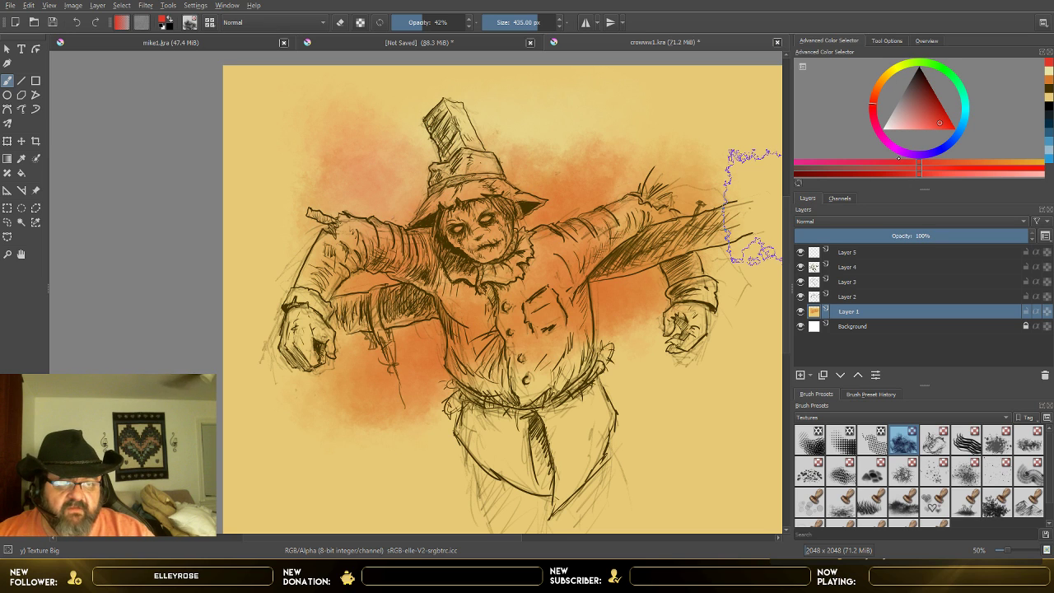
left_click(904, 150)
left_click(927, 123)
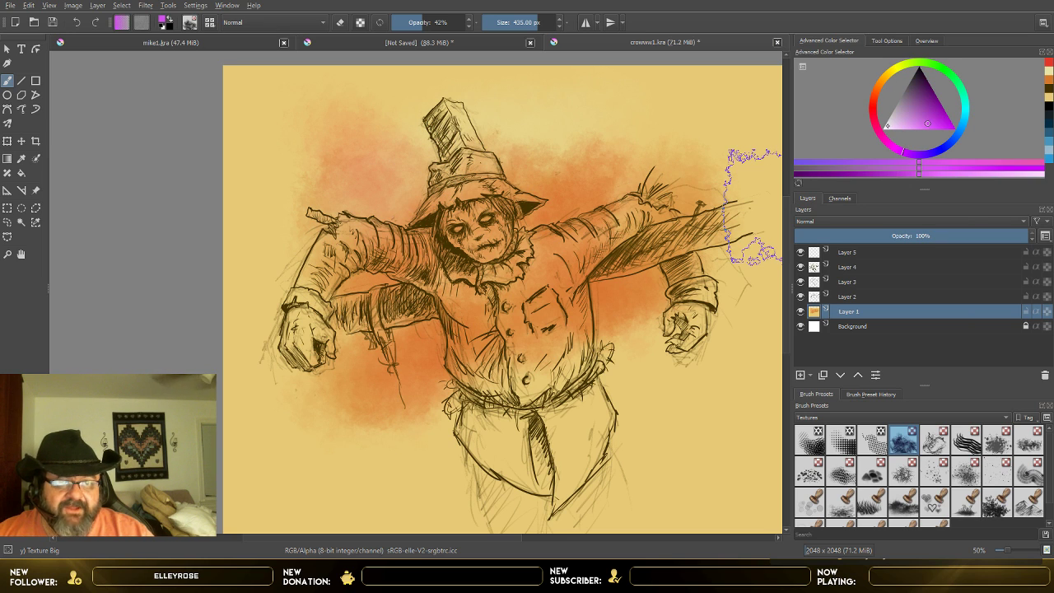
left_click(873, 121)
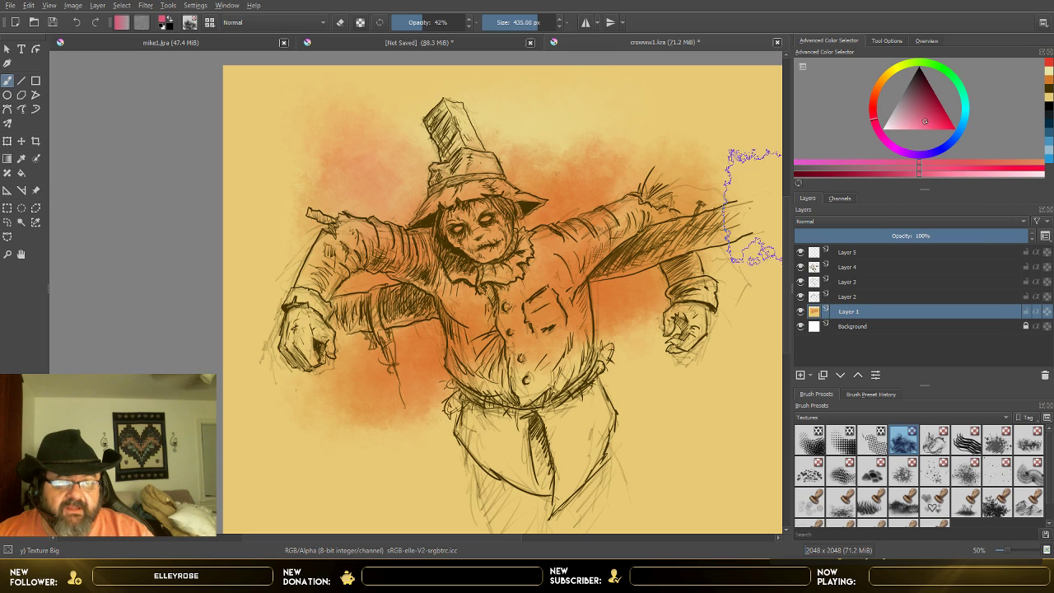
left_click(932, 125)
left_click(1030, 162)
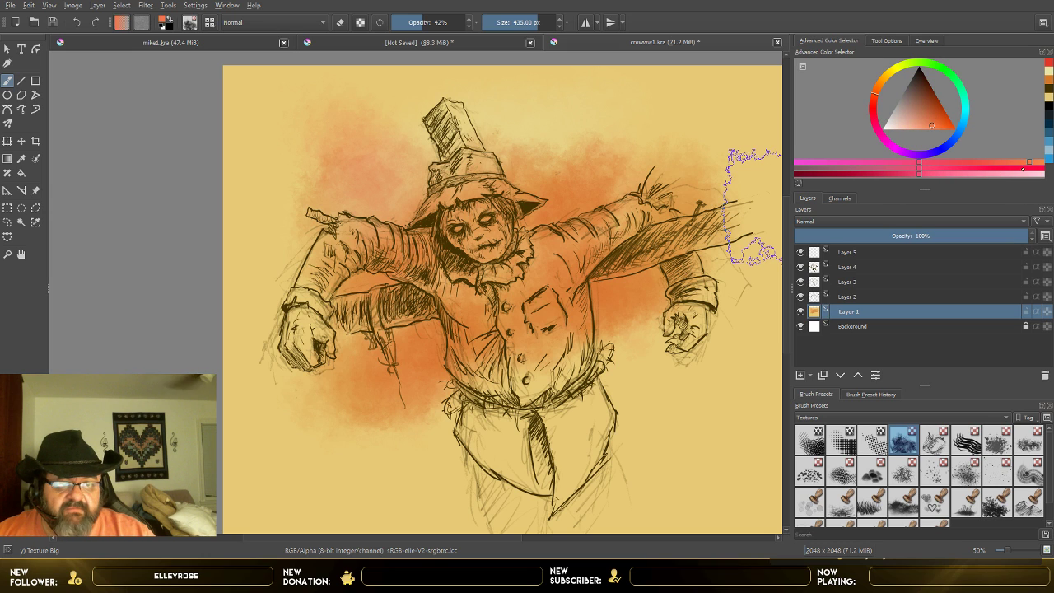
left_click(1019, 168)
left_click(1029, 163)
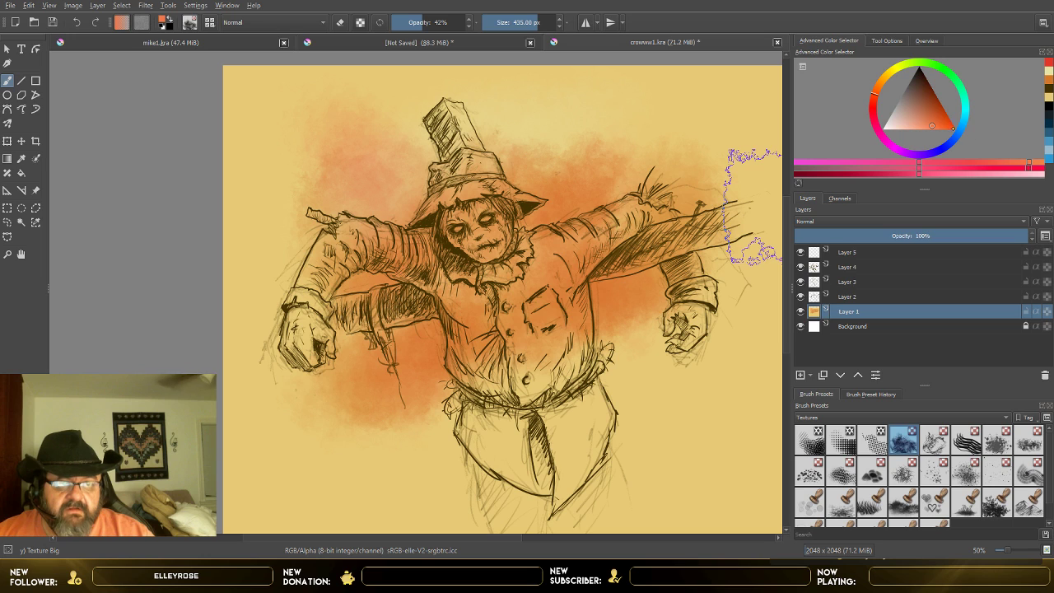
Step: Paint soft medium-blue texture at 42% opacity on both sides of the hat on Layer 1
mouse_move(960, 122)
left_mouse_down()
mouse_move(952, 140)
mouse_move(928, 119)
mouse_move(922, 125)
left_mouse_up()
left_click(934, 96)
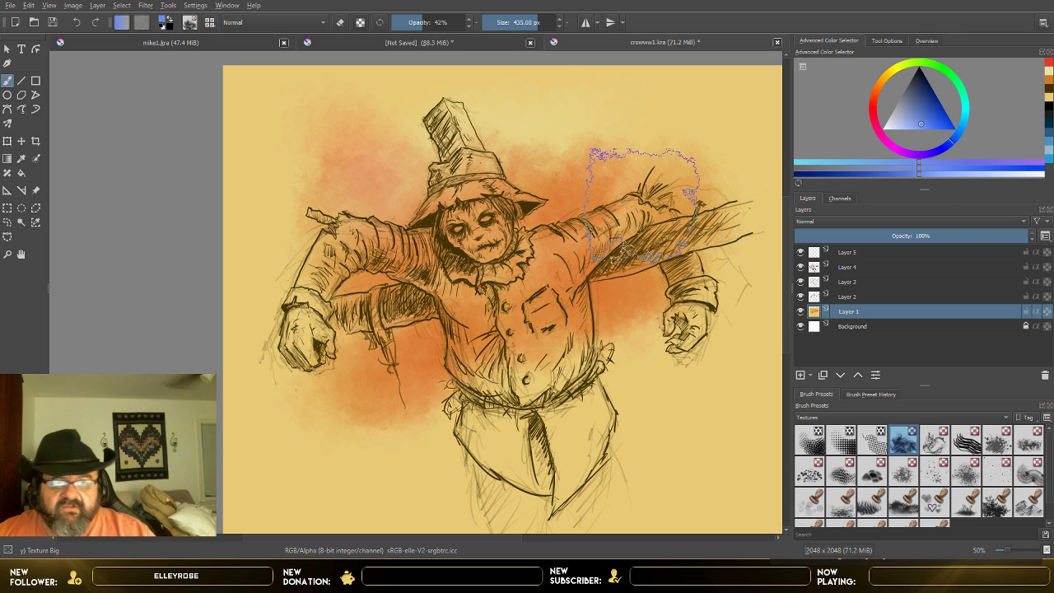
mouse_move(358, 141)
left_mouse_down()
mouse_move(391, 124)
mouse_move(342, 177)
mouse_move(378, 133)
mouse_move(414, 134)
mouse_move(391, 161)
mouse_move(398, 172)
mouse_move(430, 130)
mouse_move(558, 132)
mouse_move(519, 136)
mouse_move(525, 116)
mouse_move(538, 125)
mouse_move(500, 129)
mouse_move(610, 148)
mouse_move(428, 177)
mouse_move(346, 226)
mouse_move(330, 260)
mouse_move(304, 240)
mouse_move(412, 227)
mouse_move(434, 181)
mouse_move(439, 124)
mouse_move(515, 124)
mouse_move(594, 144)
left_mouse_up()
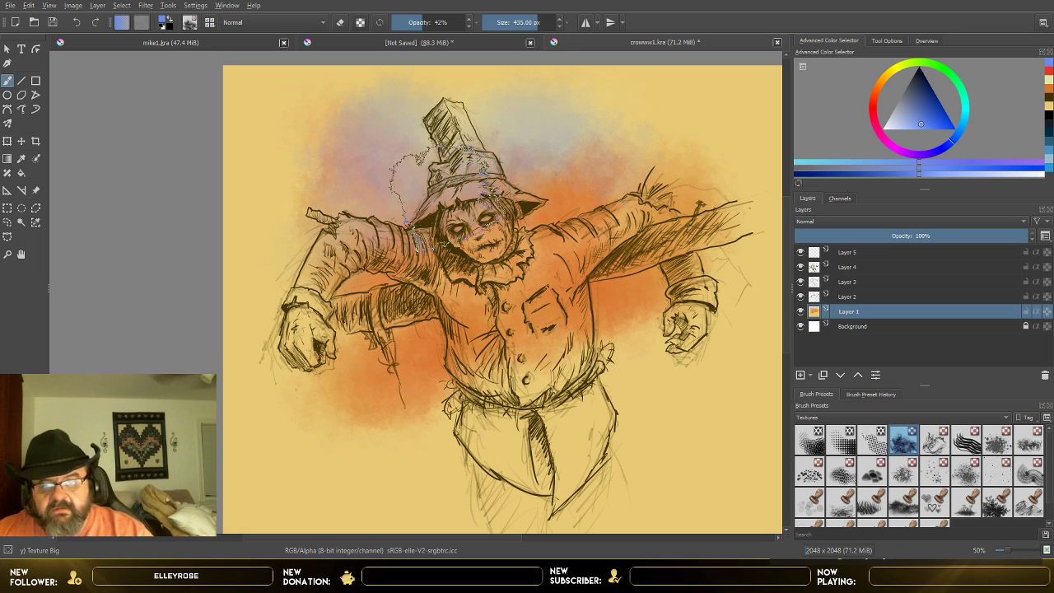
Step: Paint strong red-orange texture over the hat brim and face, and add a touch of bright blue beside the hat
left_click(873, 98)
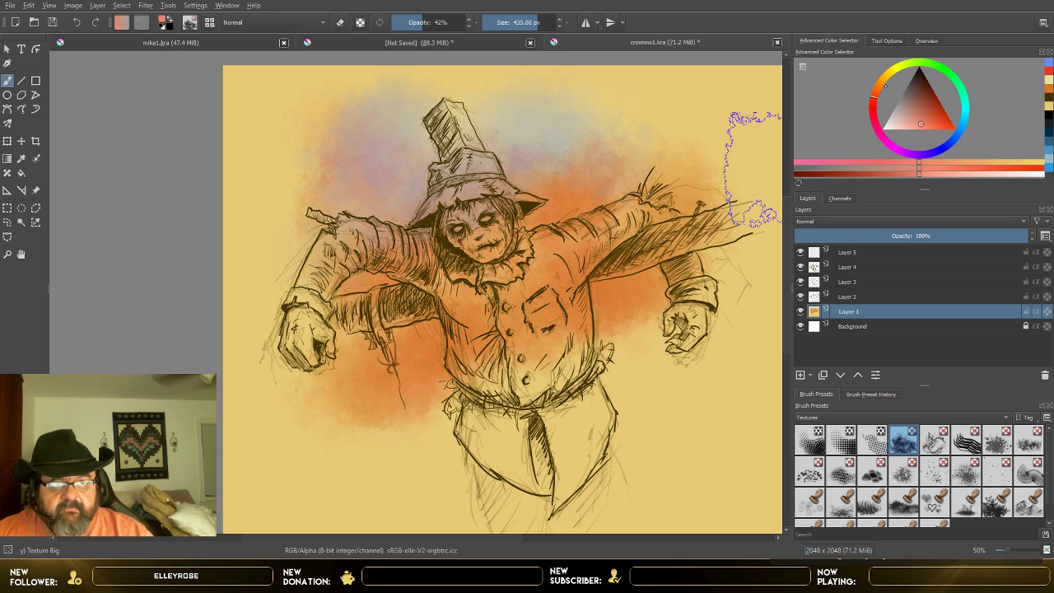
left_click(948, 125)
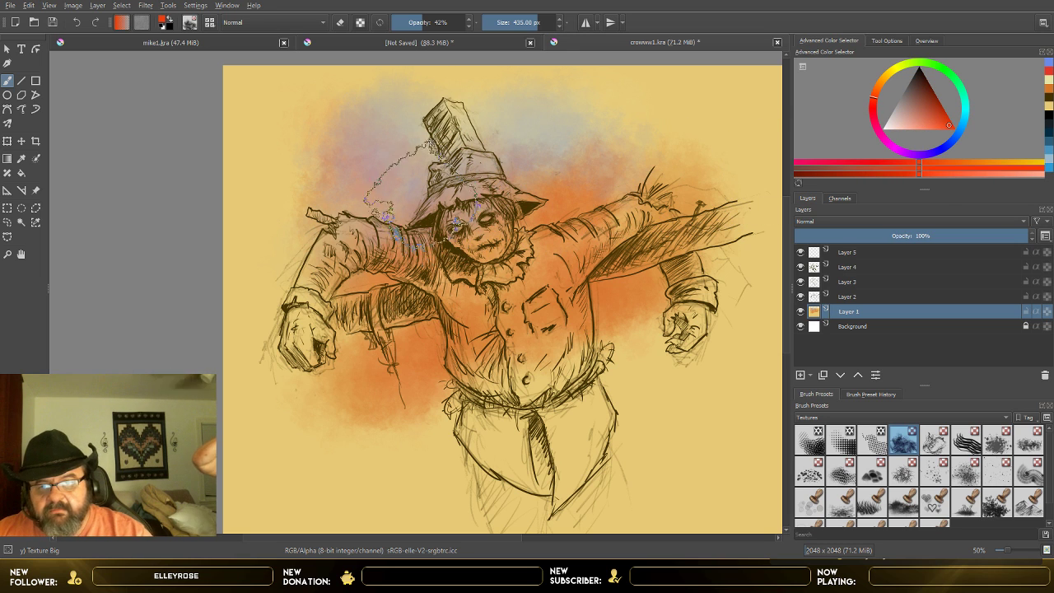
mouse_move(442, 196)
left_mouse_down()
mouse_move(509, 186)
mouse_move(481, 211)
mouse_move(443, 206)
mouse_move(471, 224)
mouse_move(448, 222)
left_mouse_up()
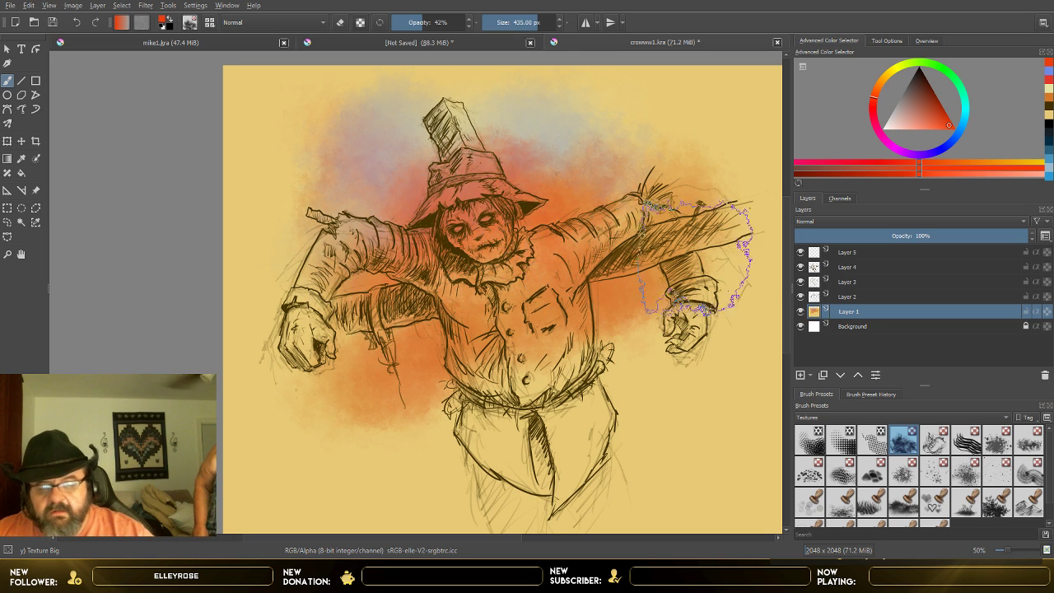
mouse_move(874, 98)
left_mouse_down()
mouse_move(873, 107)
mouse_move(949, 145)
mouse_move(961, 128)
left_mouse_up()
mouse_move(396, 181)
left_mouse_down()
mouse_move(384, 157)
mouse_move(405, 140)
left_mouse_up()
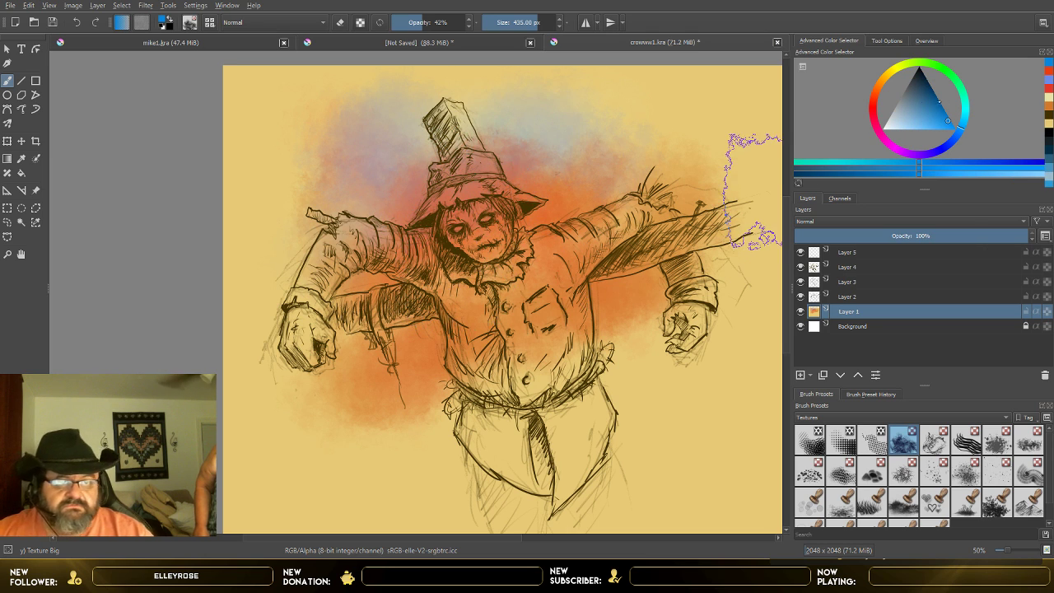
Step: Paint dark red texture below the beam and around the head and outstretched arm on Layer 1
left_click(872, 105)
left_click_drag(936, 116, 936, 99)
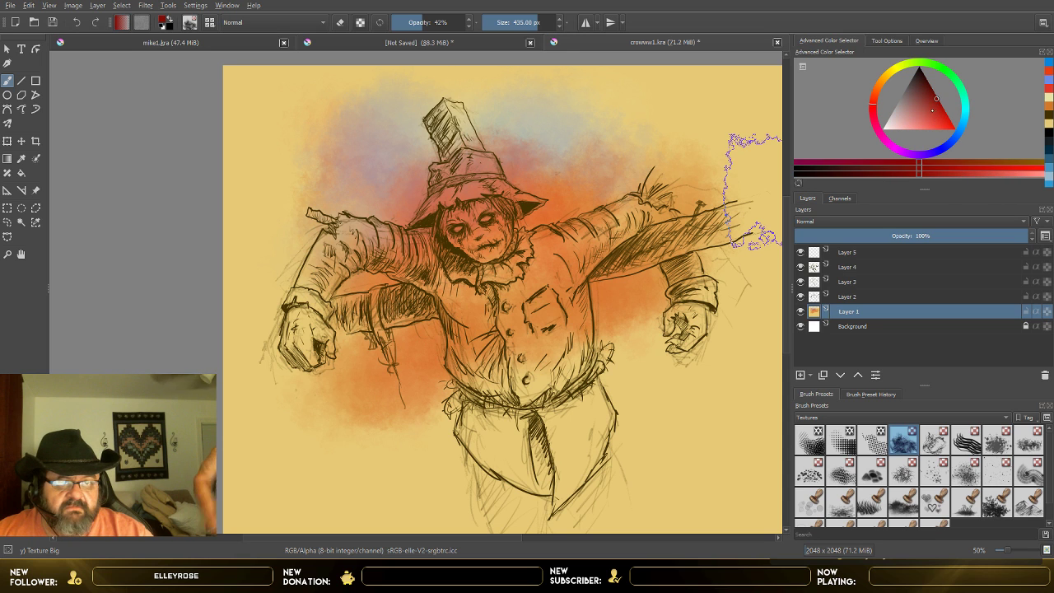
mouse_move(419, 341)
left_mouse_down()
mouse_move(432, 348)
mouse_move(404, 331)
mouse_move(427, 319)
mouse_move(383, 372)
left_mouse_up()
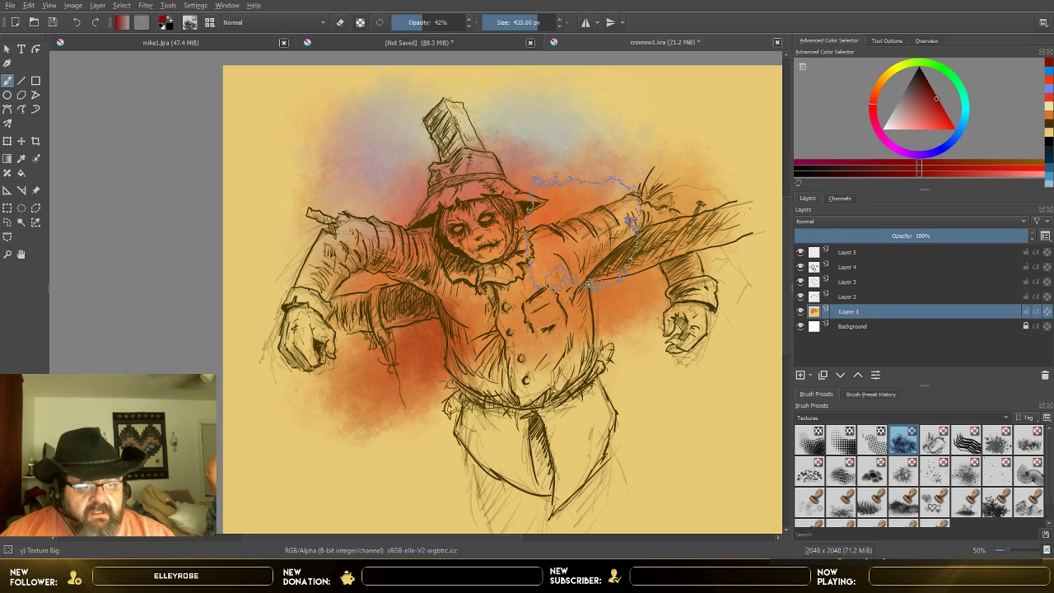
left_click(901, 256)
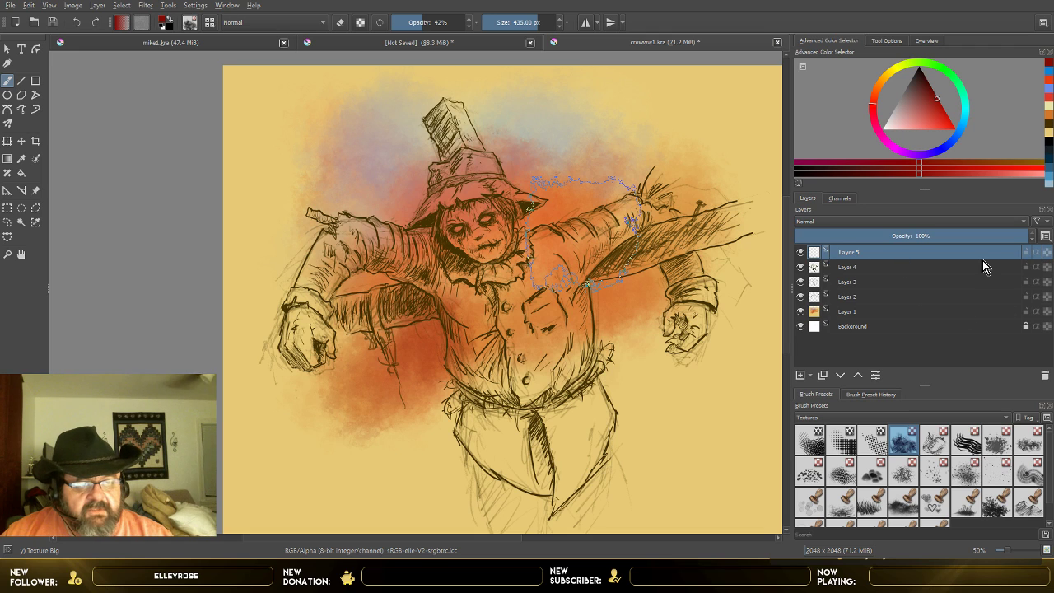
left_click_drag(908, 132, 890, 124)
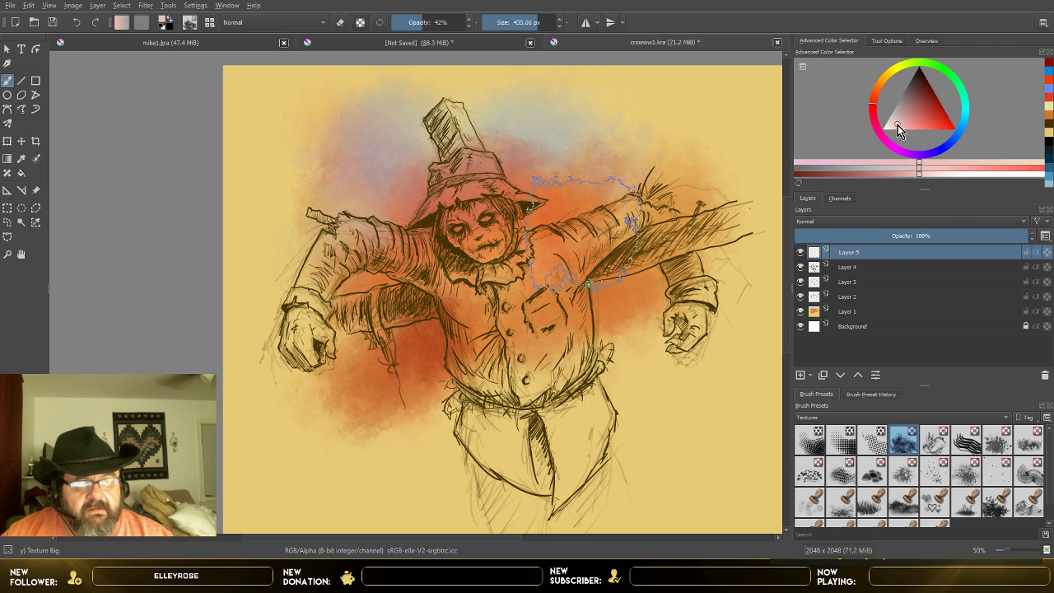
left_click(902, 69)
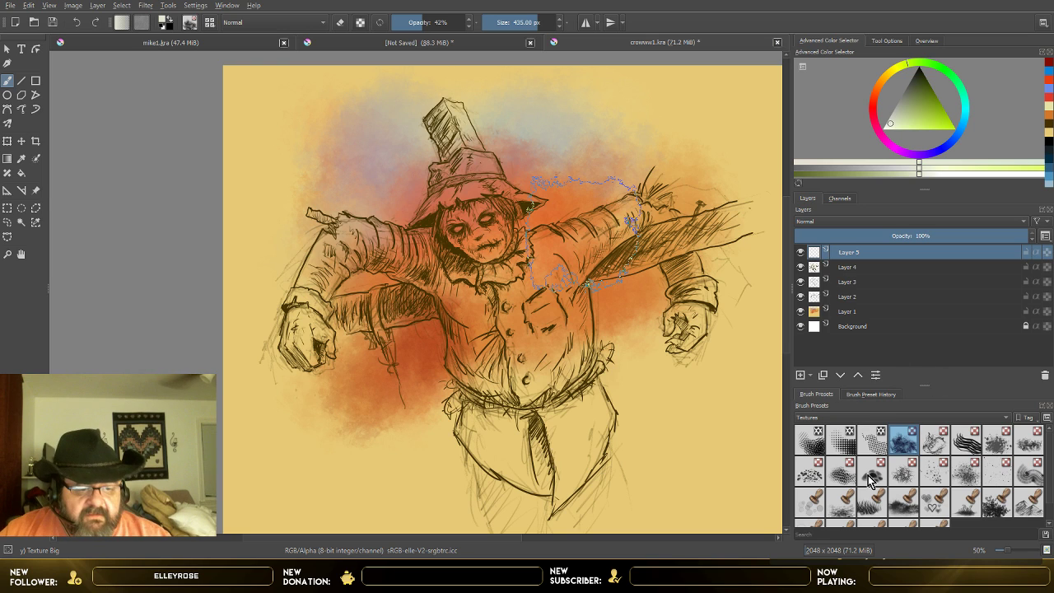
Step: Shade the torso, sleeves and surrounding cloud on Layer 1 with dark blue Texture Big strokes at 42% opacity
left_click(859, 311)
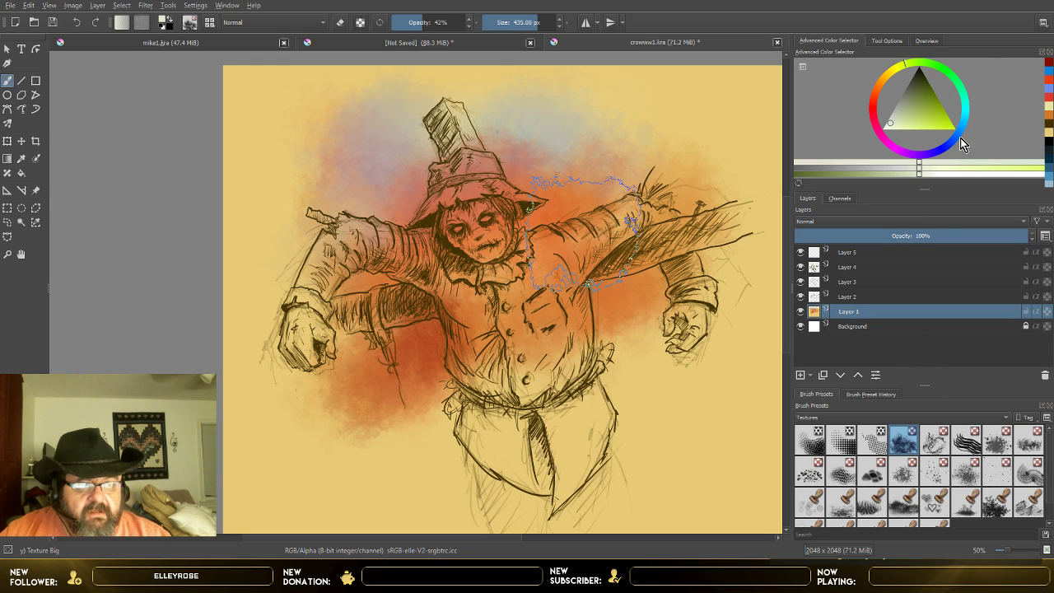
left_click(956, 147)
left_click(928, 88)
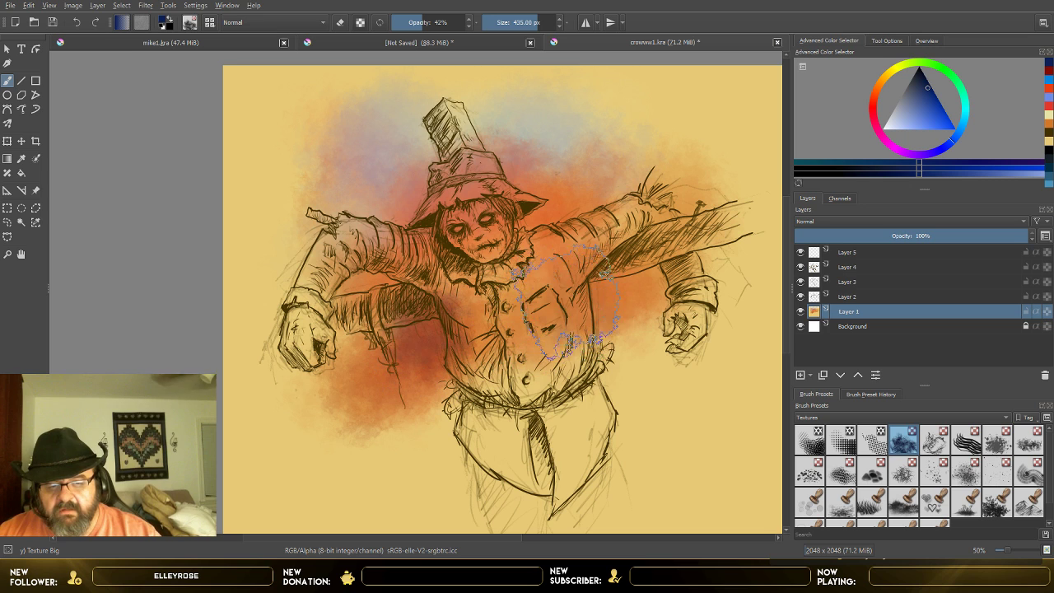
left_click_drag(556, 275, 553, 258)
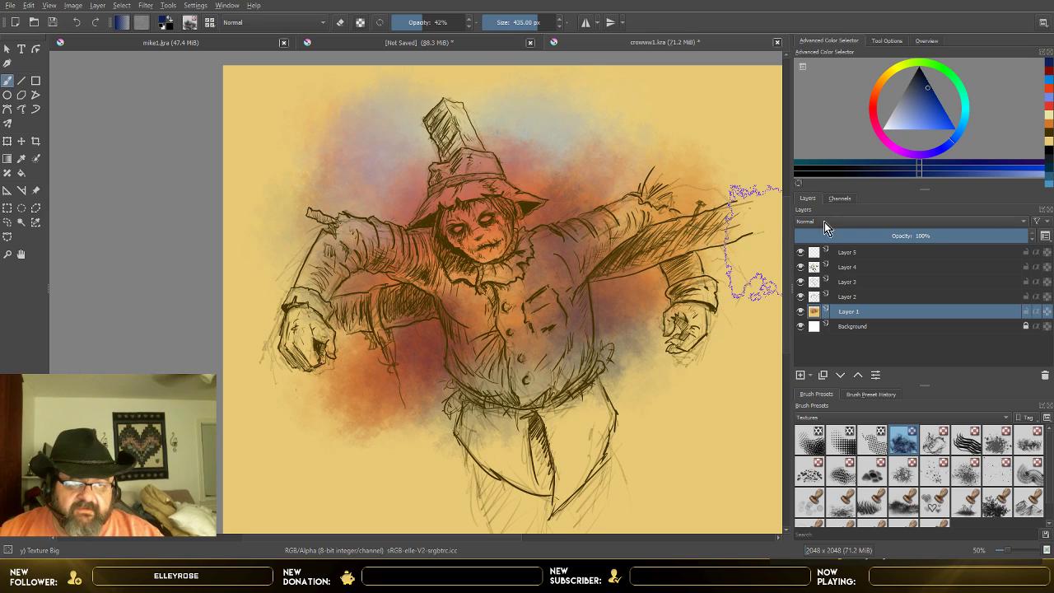
Step: Switch to the Basic-5 Size Opacity brush from the Paint presets and set its size to 18.37 px
left_click(842, 254)
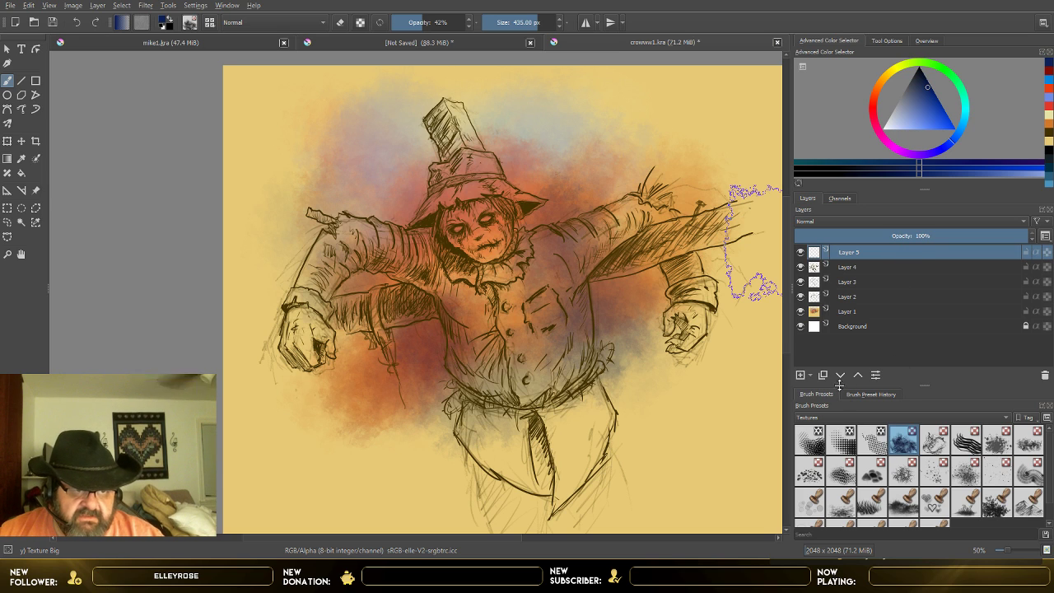
left_click(856, 314)
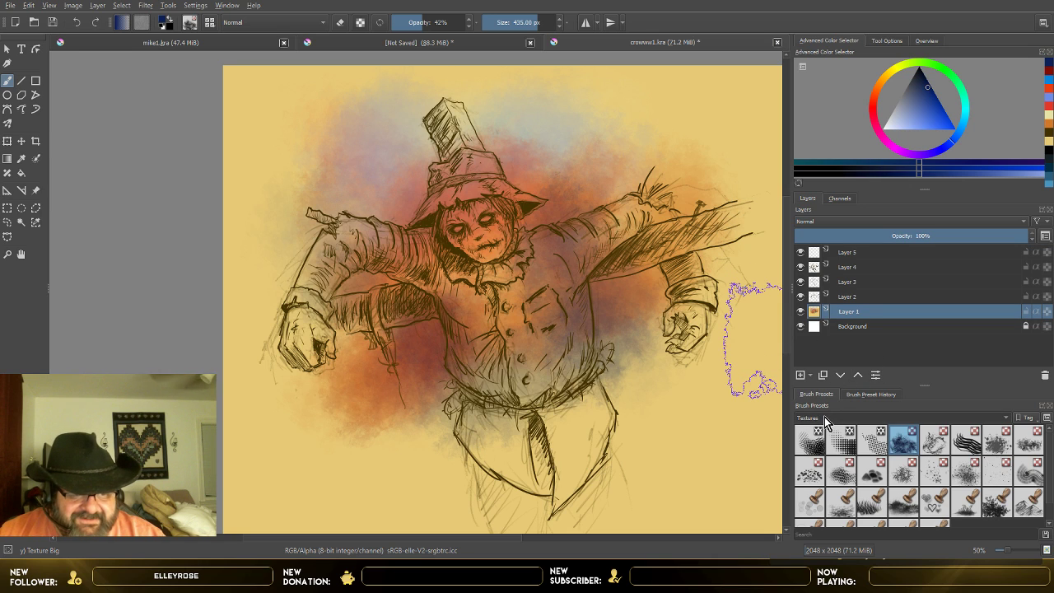
left_click(840, 344)
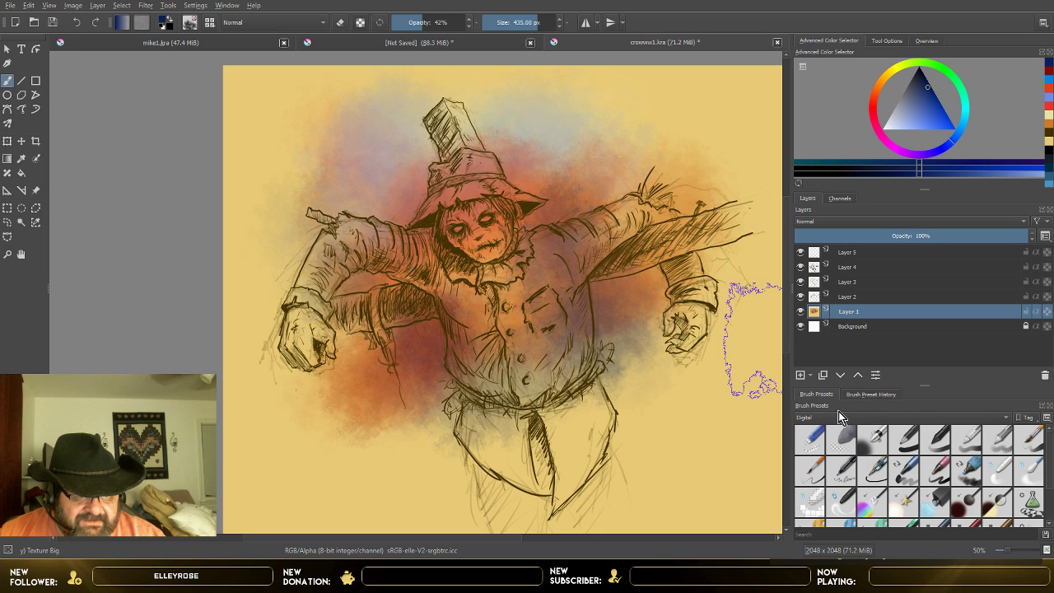
left_click(826, 464)
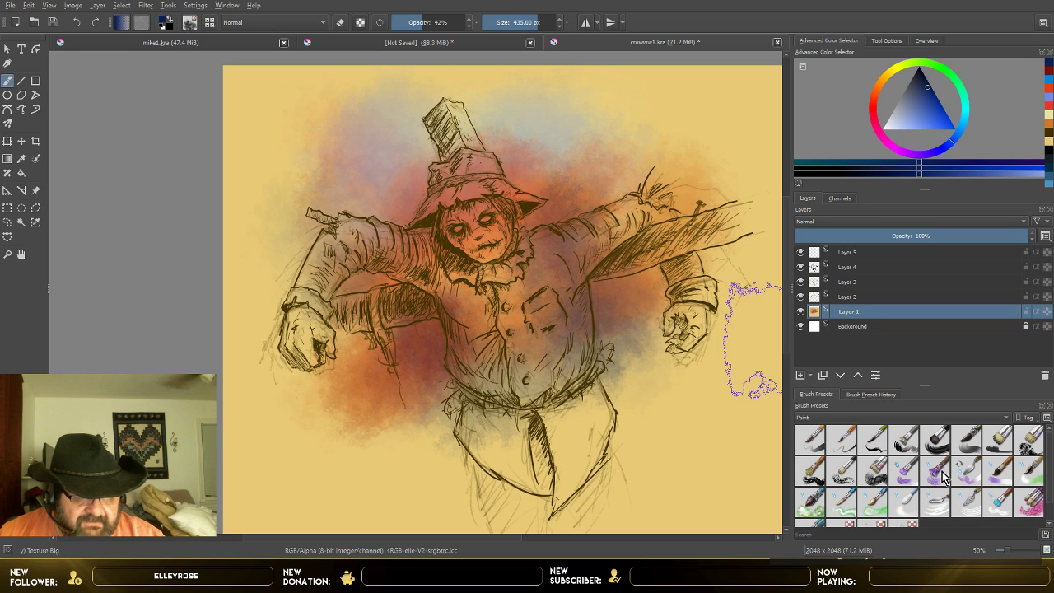
left_click(824, 445)
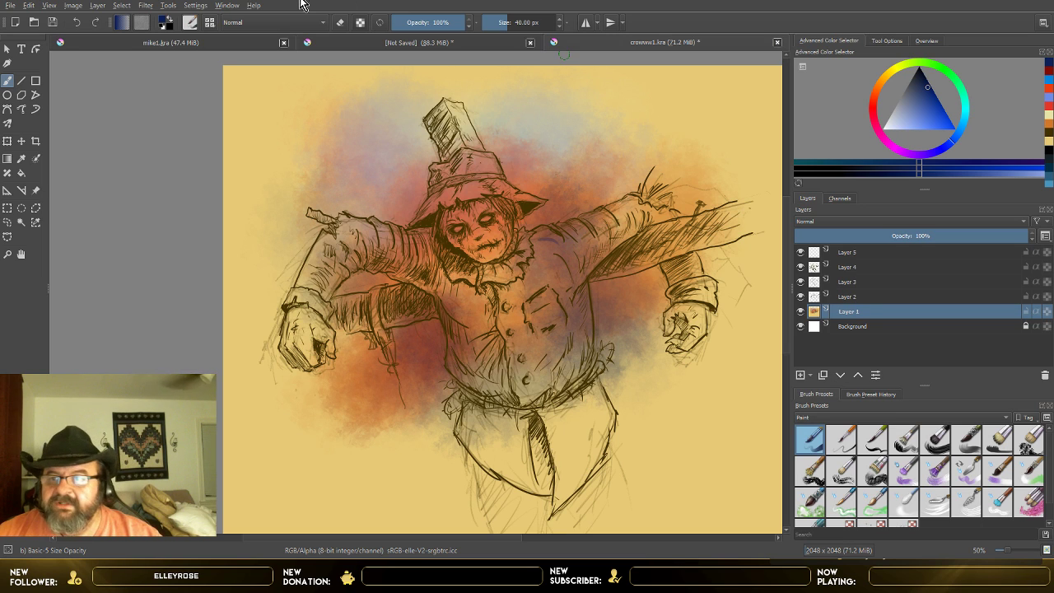
left_click(499, 21)
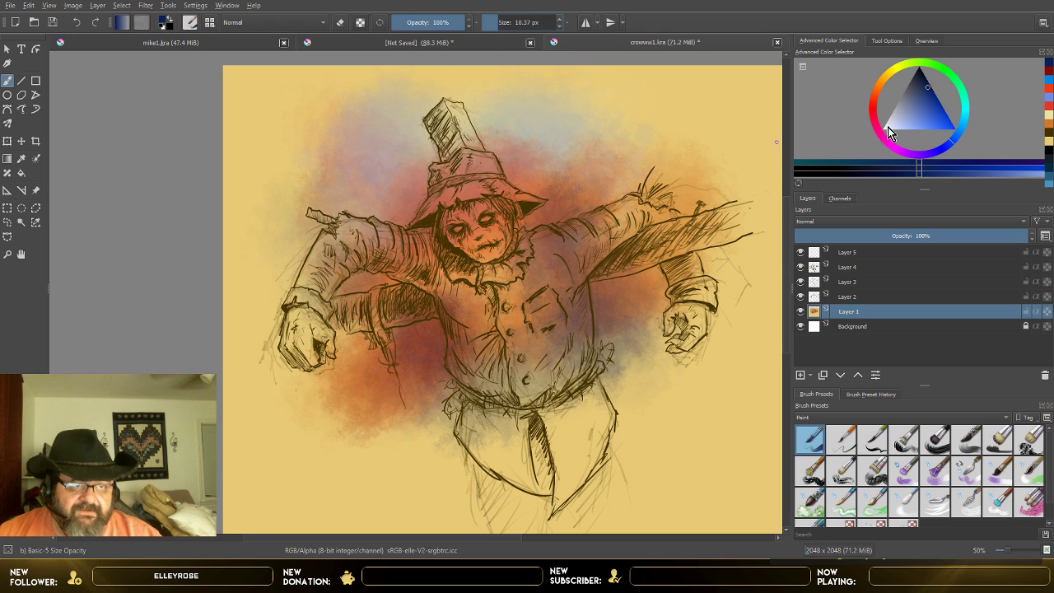
Step: Set the painting colour to a very pale, near-white yellow for work on the scarecrow's face
left_click(890, 126)
left_click(901, 66)
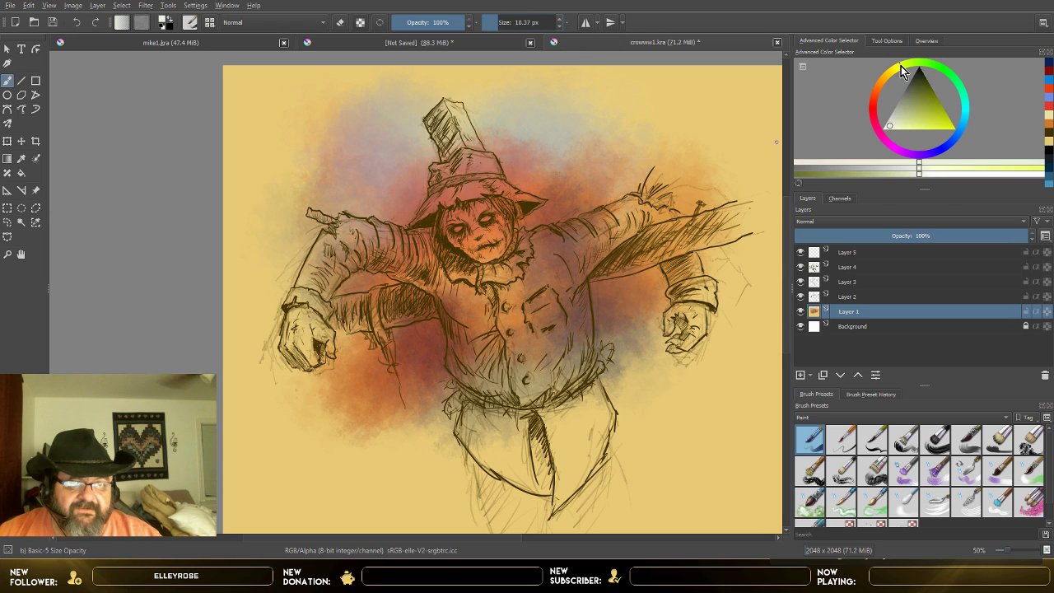
left_click(891, 127)
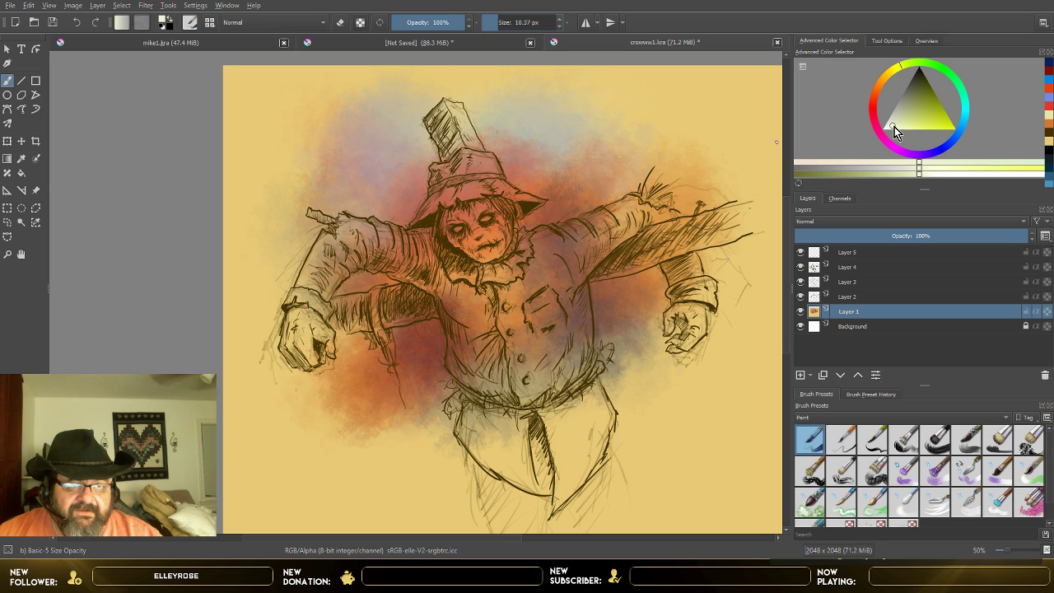
scroll(546, 238, "up", 3)
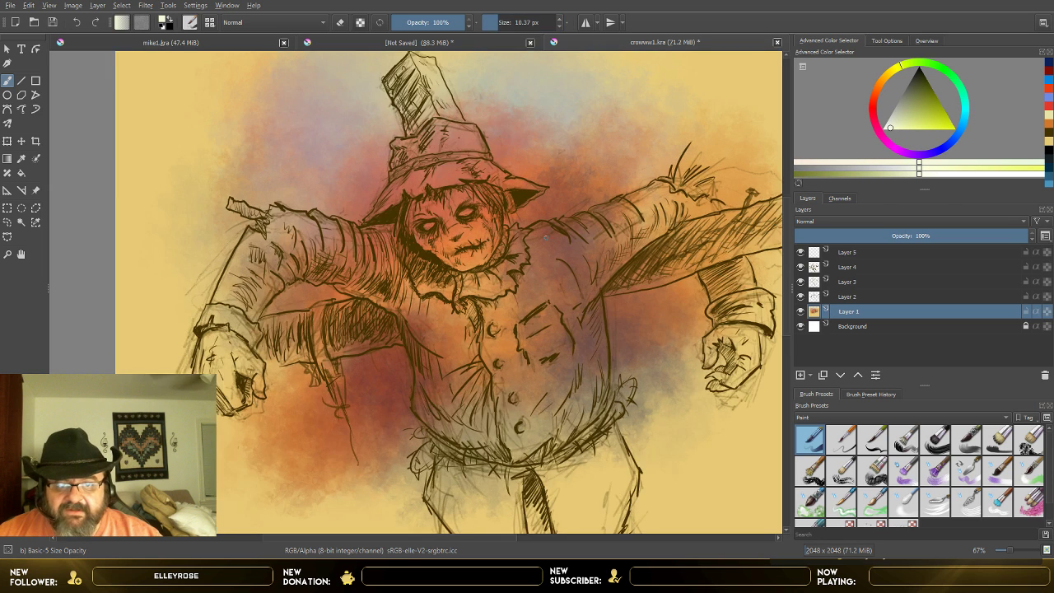
scroll(545, 238, "up", 1)
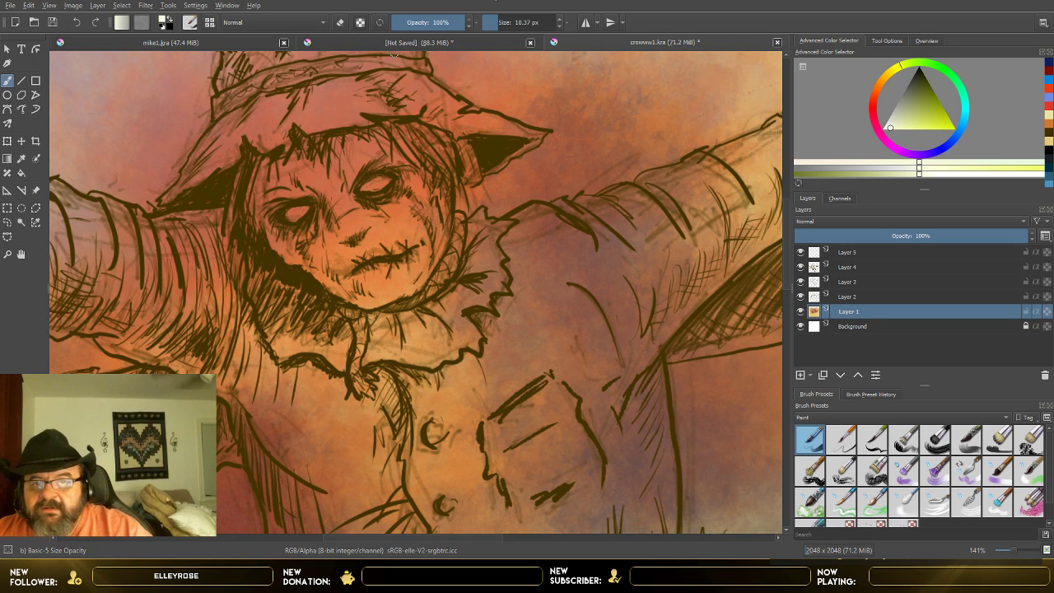
Step: Reduce the Basic-5 Size Opacity brush size to 6.65 px
left_click_drag(491, 22, 495, 22)
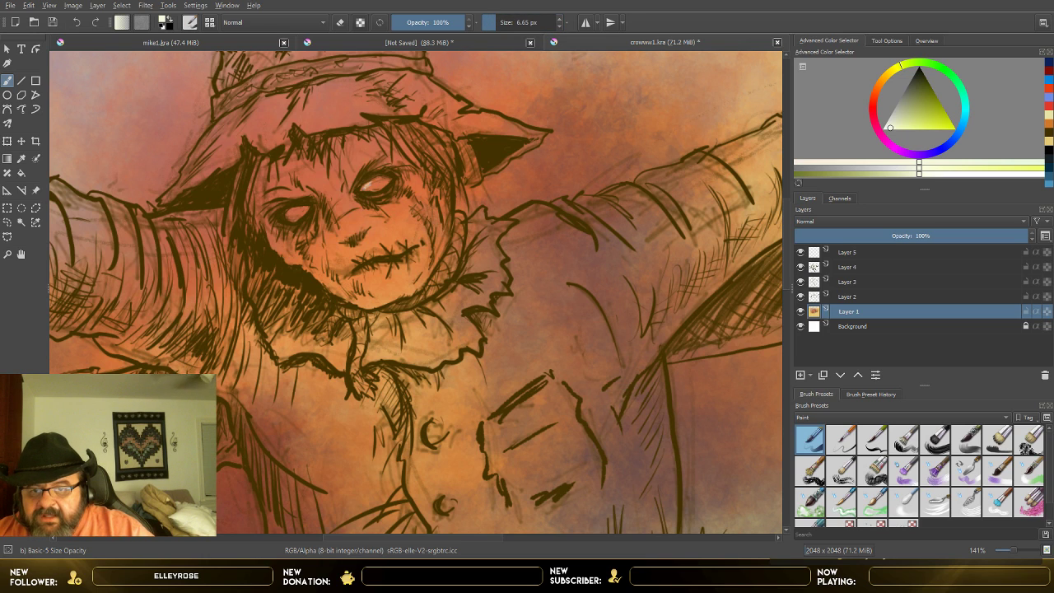
Step: Try filling both of the scarecrow's eyes on Layer 1 with near-white paint at 100% opacity, and undo the strokes
left_click_drag(367, 188, 372, 185)
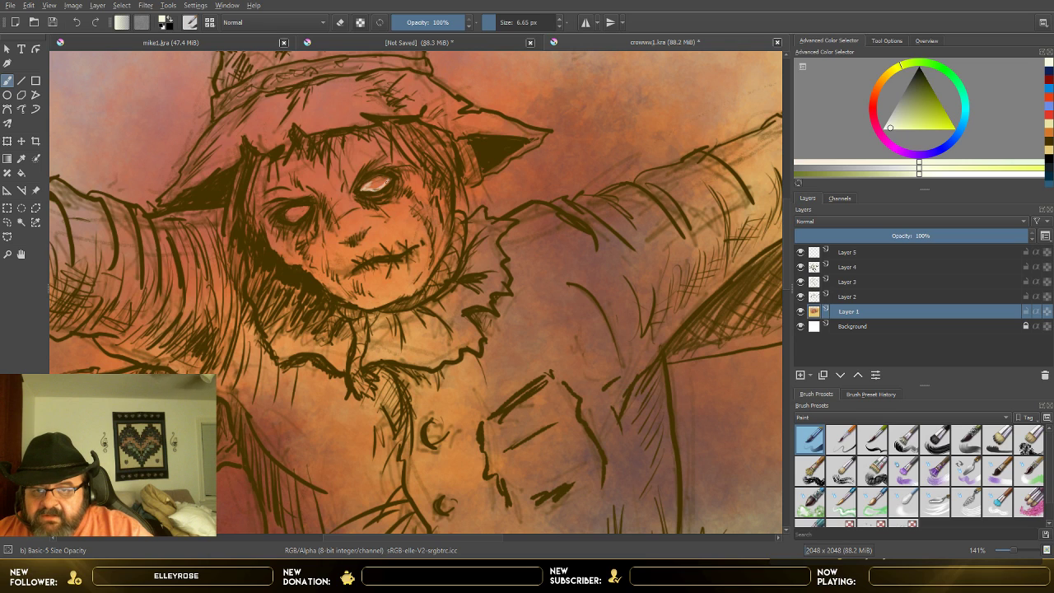
left_click_drag(385, 184, 367, 189)
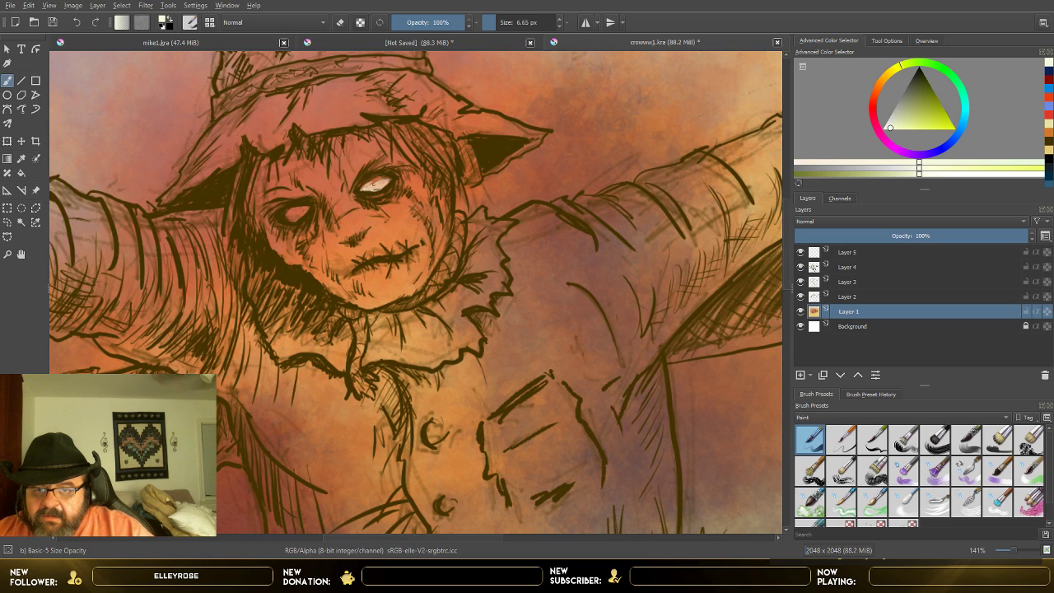
left_click_drag(377, 182, 366, 188)
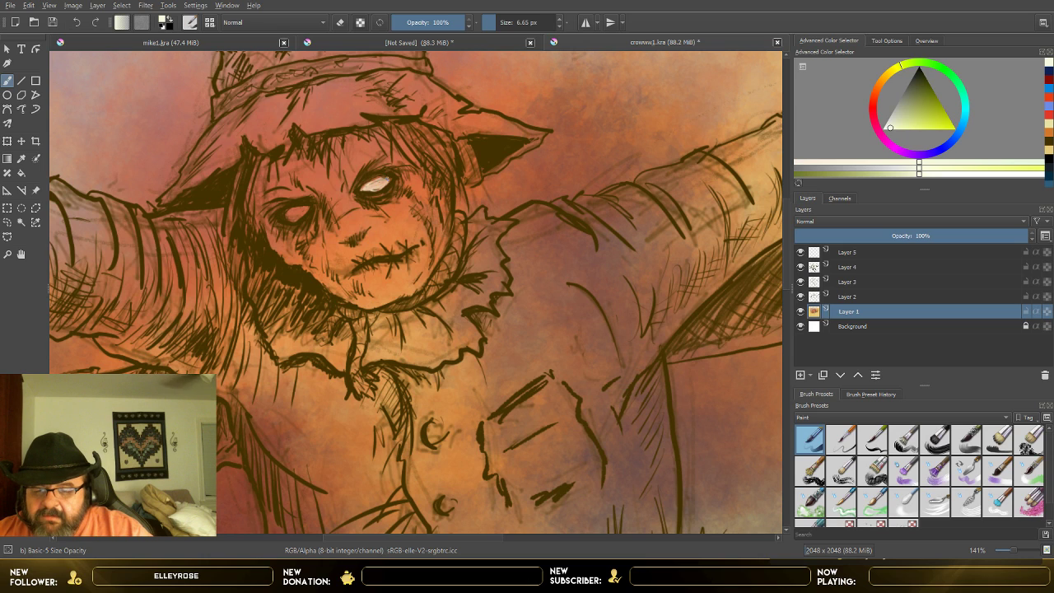
left_click_drag(280, 207, 303, 213)
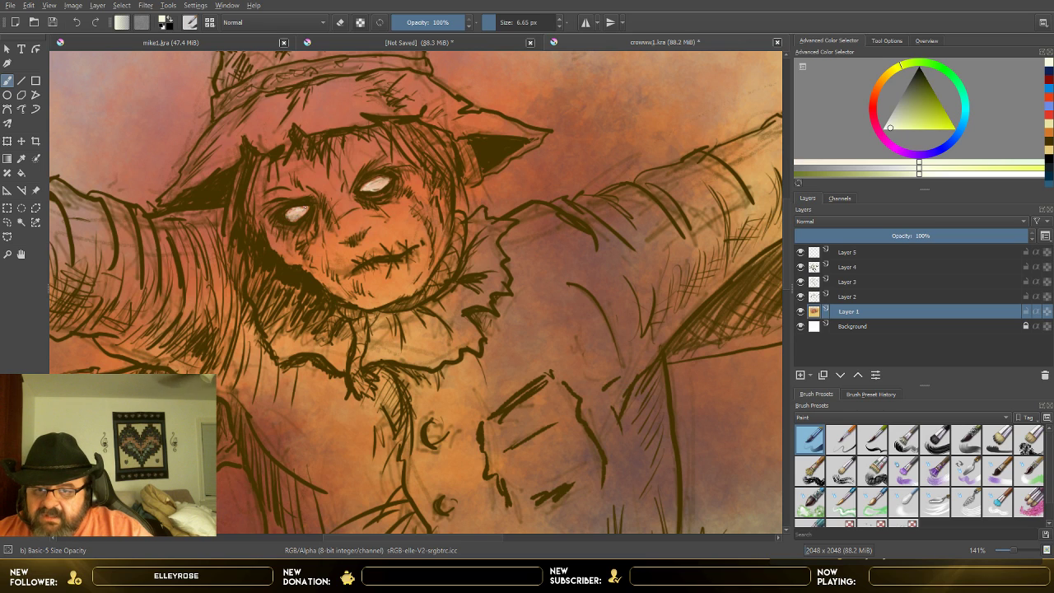
scroll(300, 226, "down", 2)
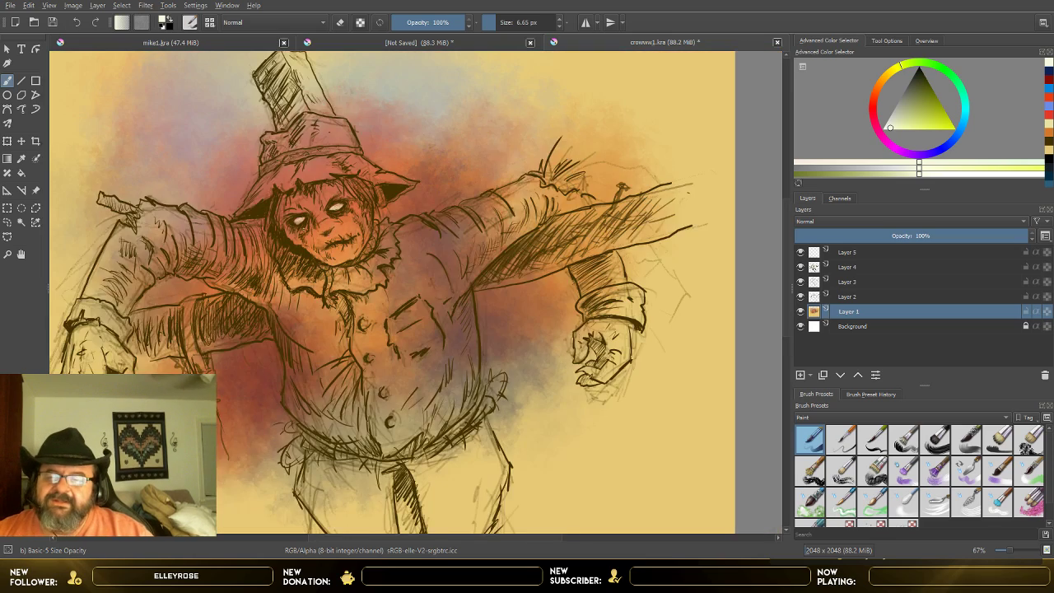
scroll(297, 260, "down", 1)
scroll(297, 261, "up", 2)
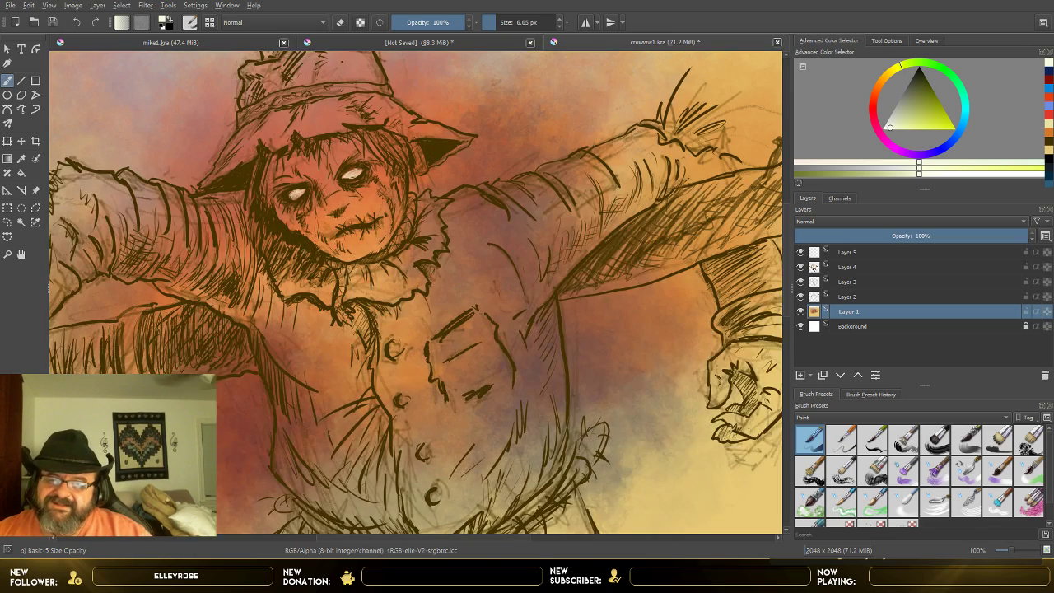
left_click(79, 24)
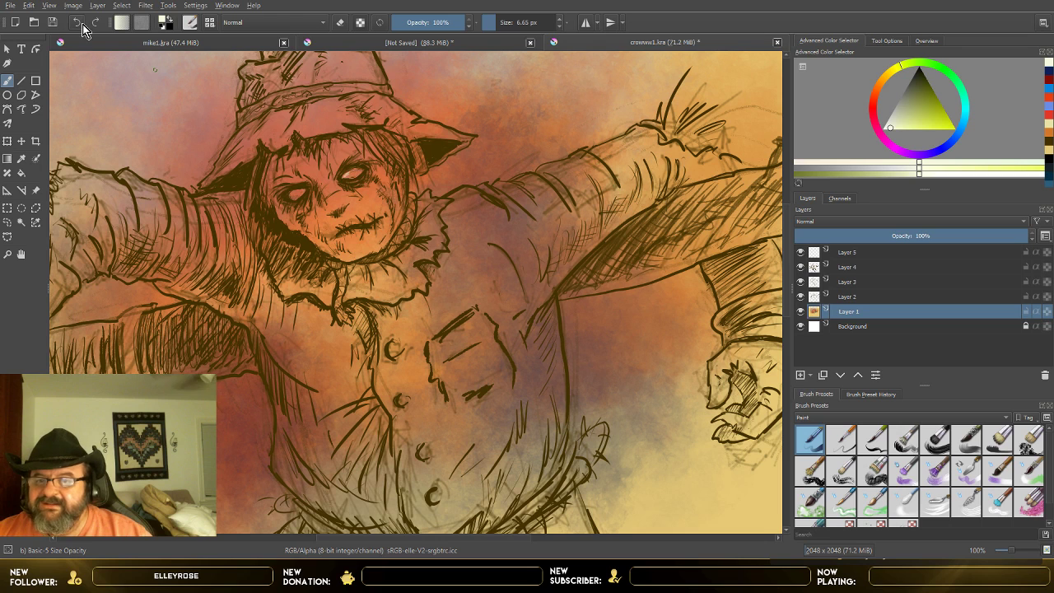
Step: Set the brush opacity to 55% and paint both of the scarecrow's eyes near-white on Layer 1
scroll(262, 192, "up", 2)
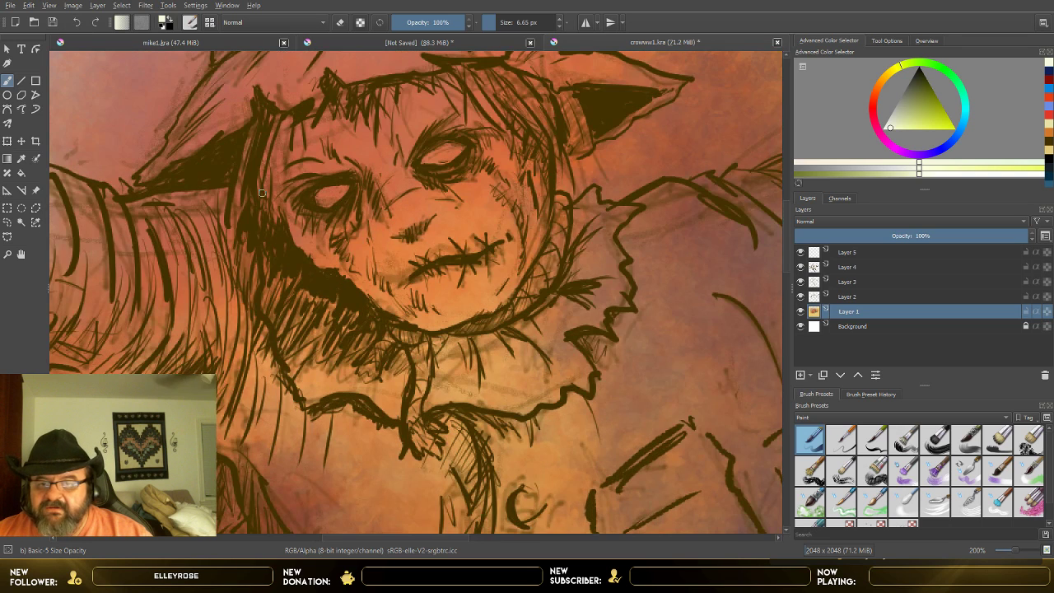
left_click_drag(448, 23, 435, 27)
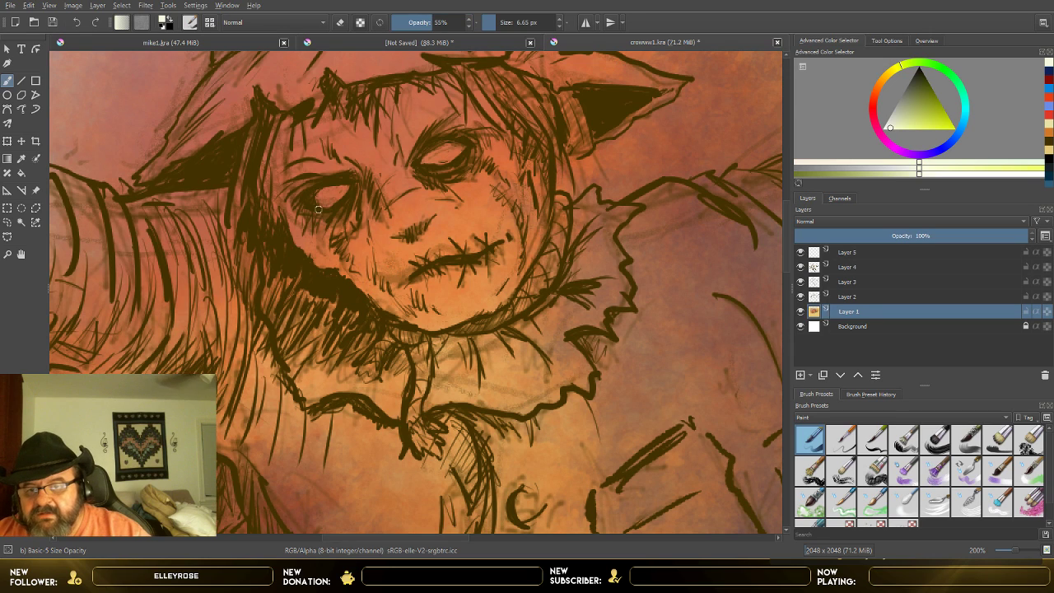
left_click_drag(315, 201, 336, 195)
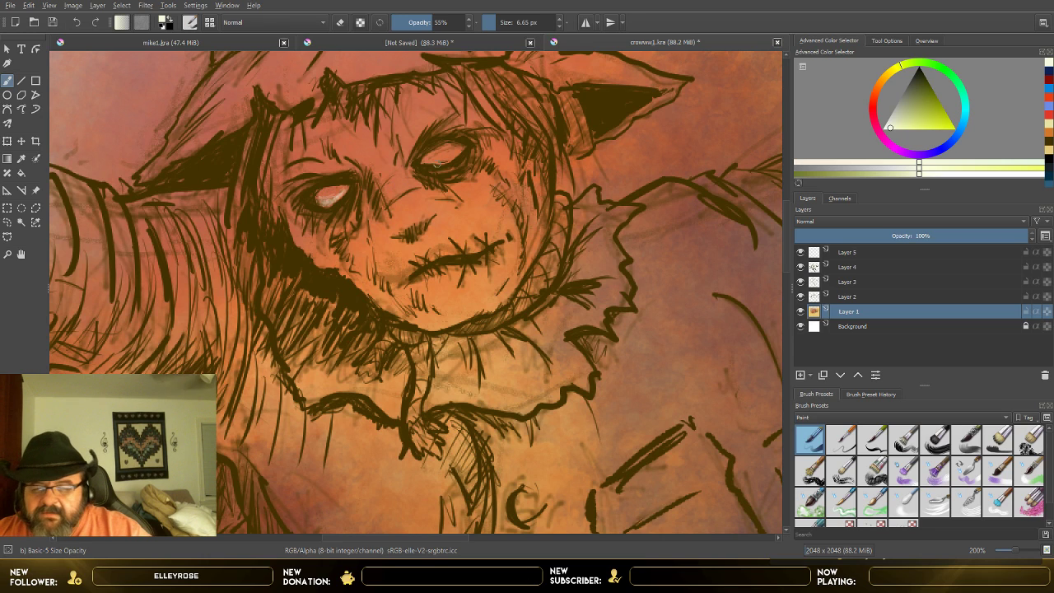
left_click_drag(432, 161, 450, 160)
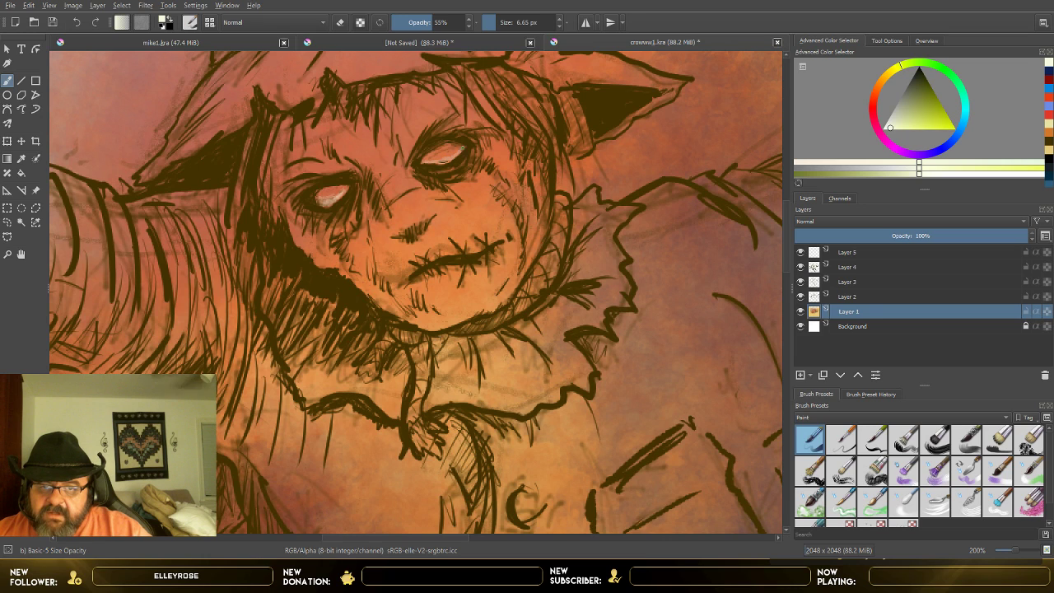
mouse_move(449, 160)
left_mouse_down()
mouse_move(430, 162)
mouse_move(453, 155)
left_mouse_up()
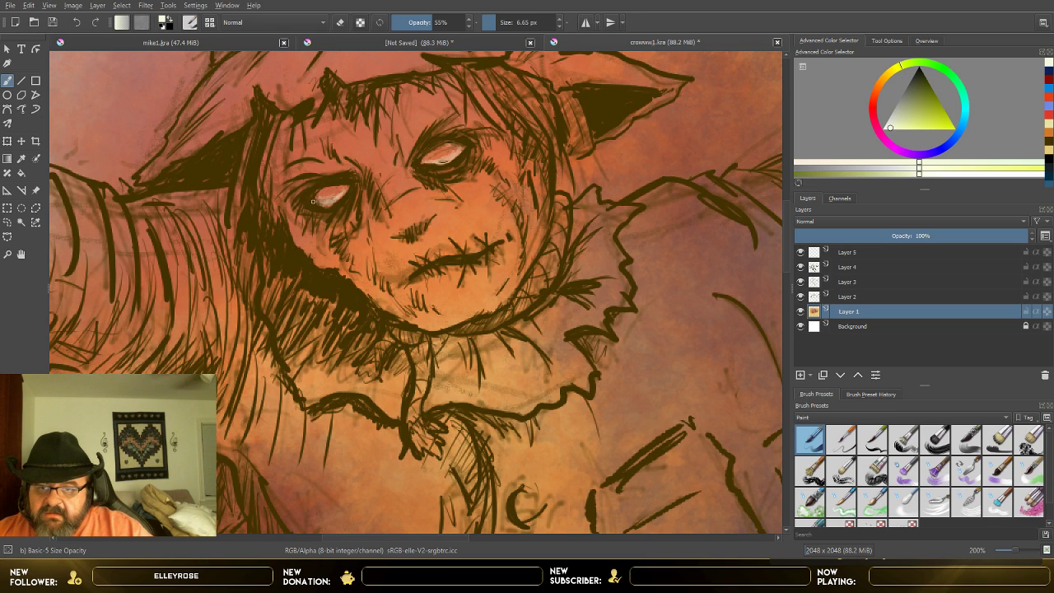
left_click_drag(323, 205, 341, 196)
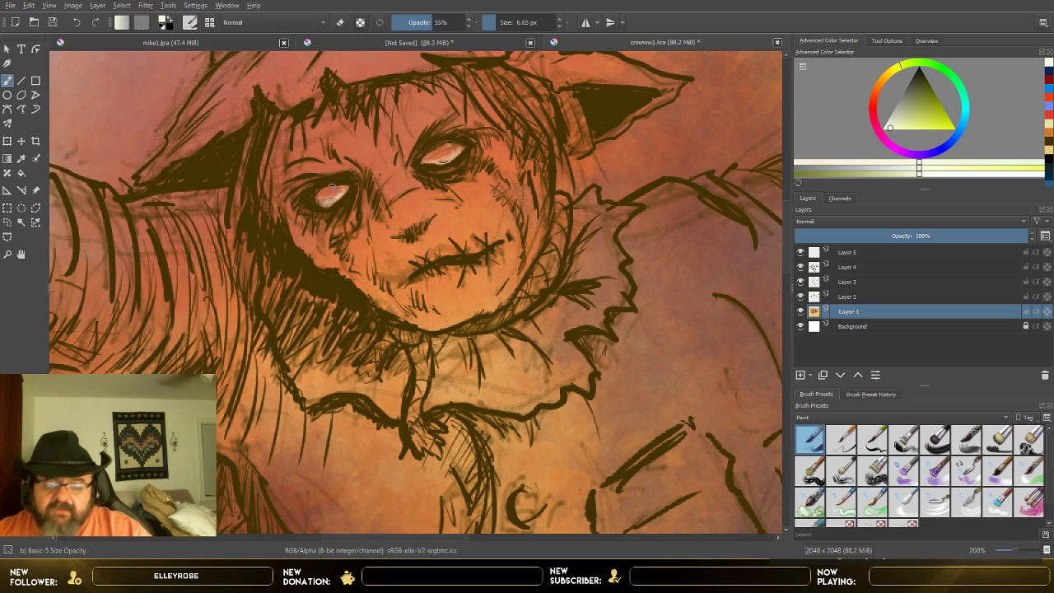
scroll(331, 188, "down", 5)
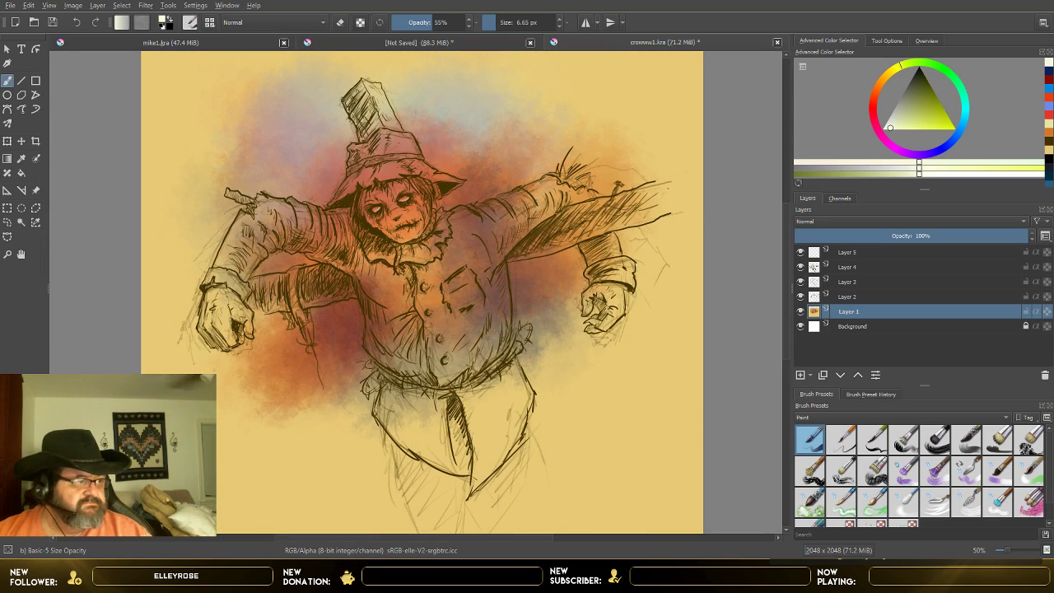
scroll(436, 247, "up", 2)
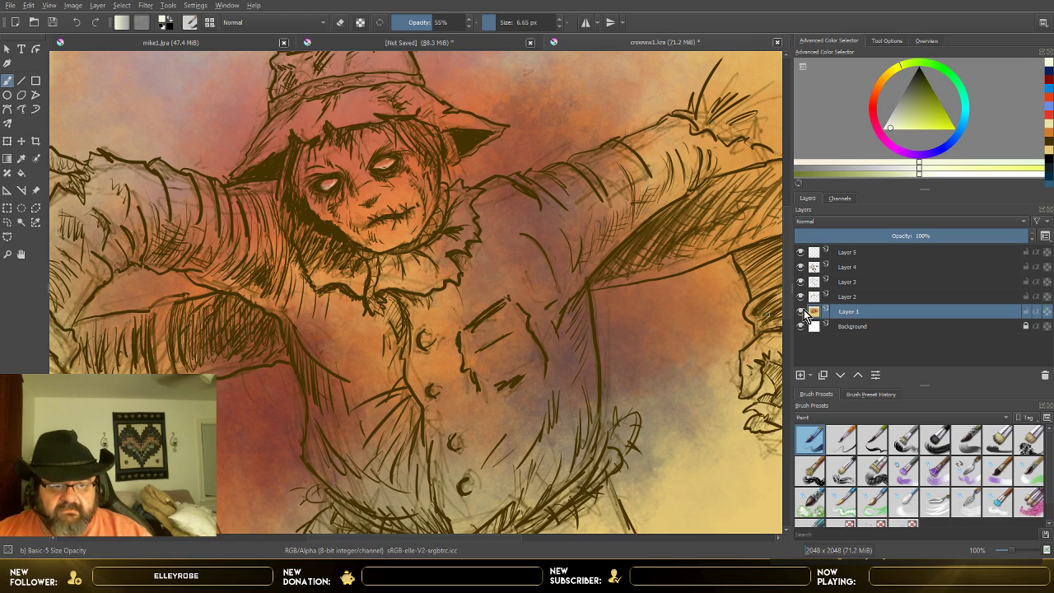
Step: Set the painting colour to a pale golden cream and the brush size to 18.23 px
scroll(786, 284, "up", 3)
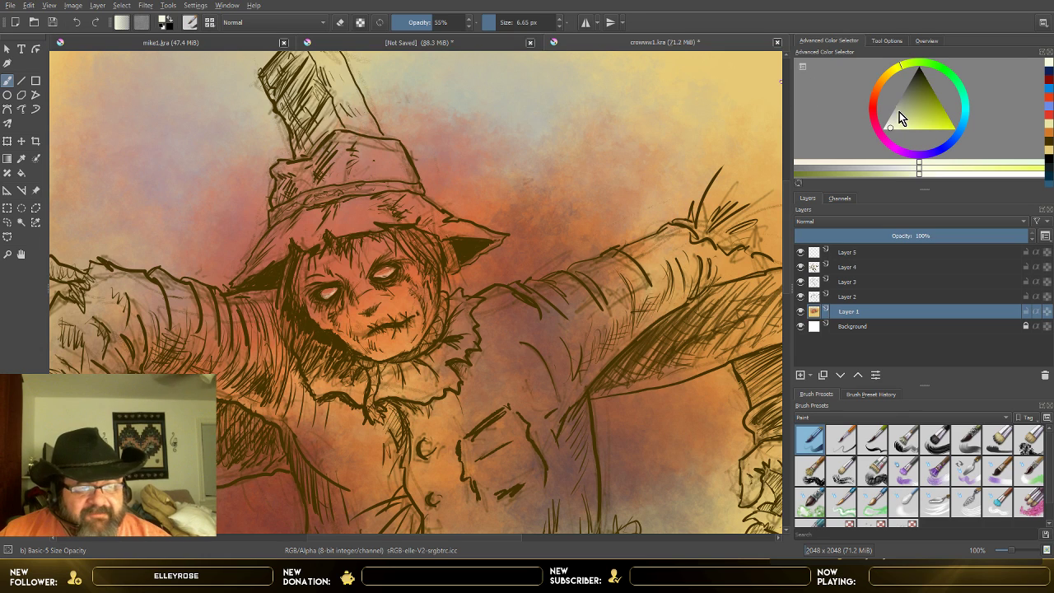
left_click_drag(899, 112, 902, 124)
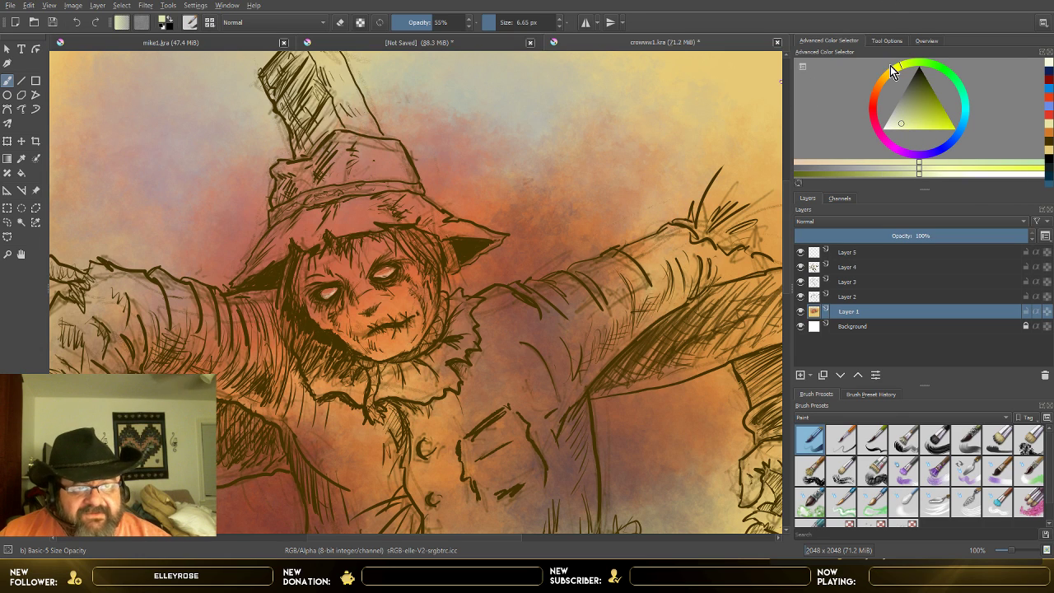
left_click_drag(890, 65, 890, 71)
mouse_move(904, 124)
left_mouse_down()
mouse_move(889, 127)
mouse_move(905, 124)
left_mouse_up()
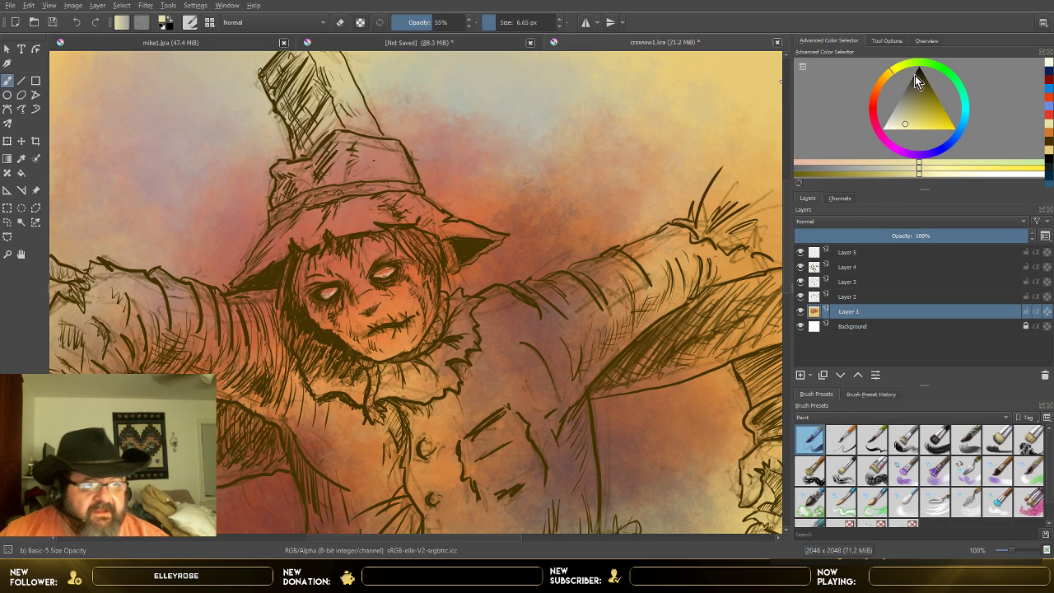
left_click(883, 82)
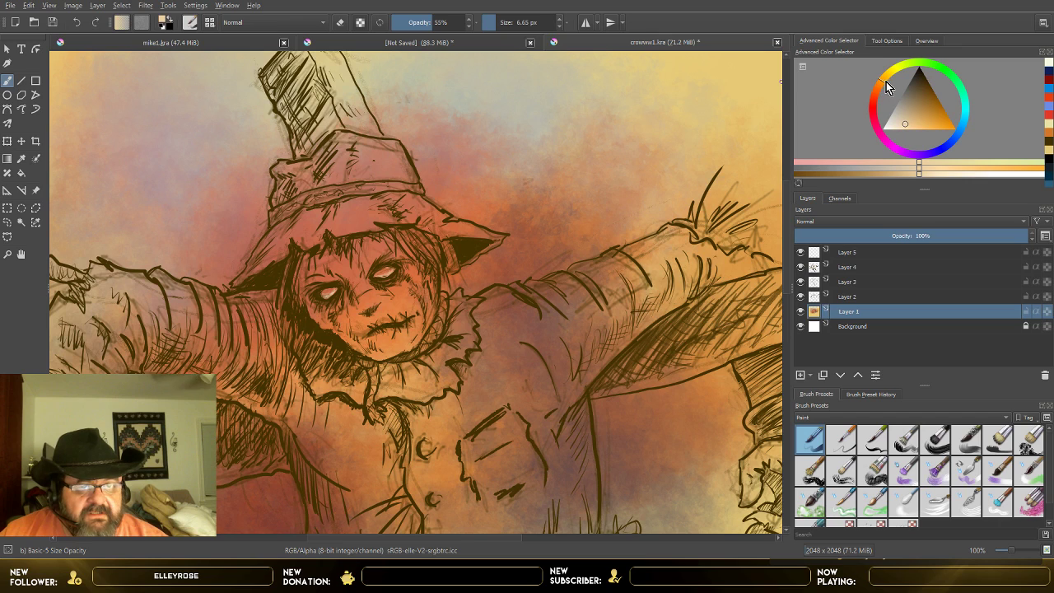
left_click(888, 78)
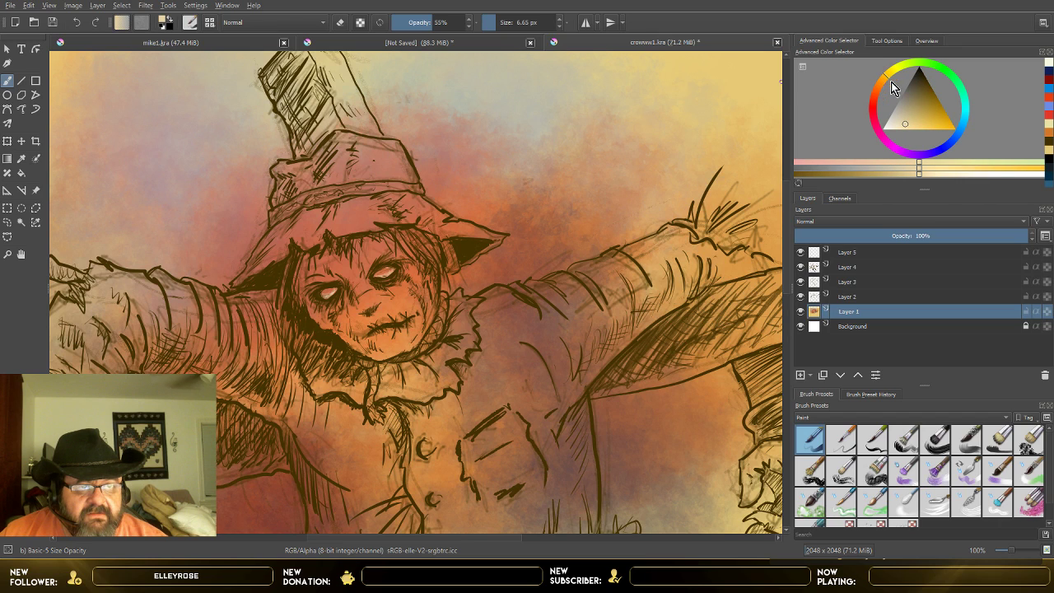
left_click(913, 110)
left_click_drag(913, 111, 901, 127)
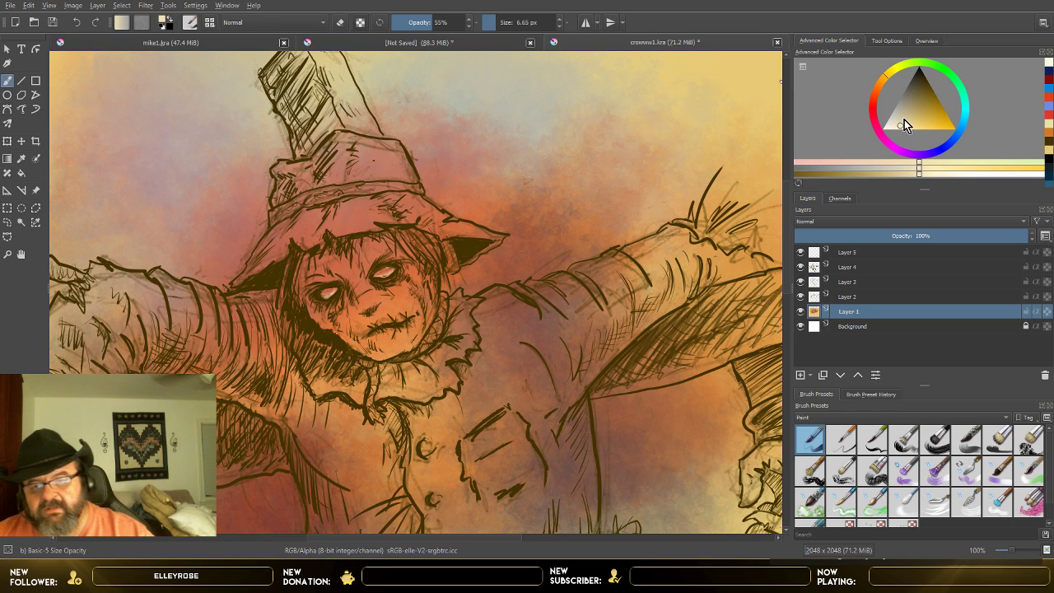
left_click(495, 26)
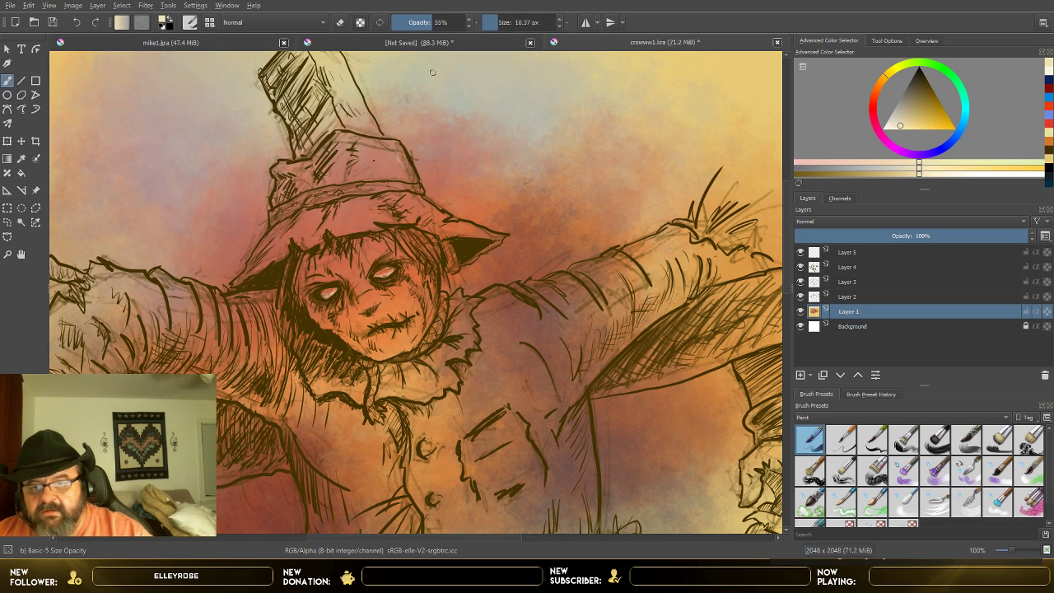
left_click(500, 26)
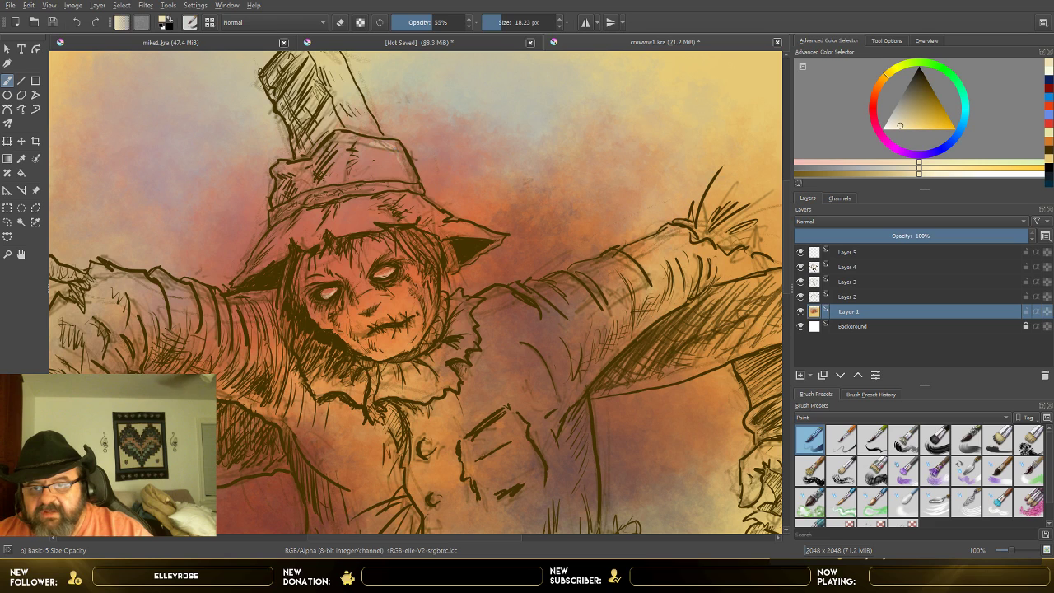
Step: Paint pale cream highlights on the hat's crown and brim, the edge of the face and the ruffled collar on Layer 1
left_click_drag(380, 154, 404, 172)
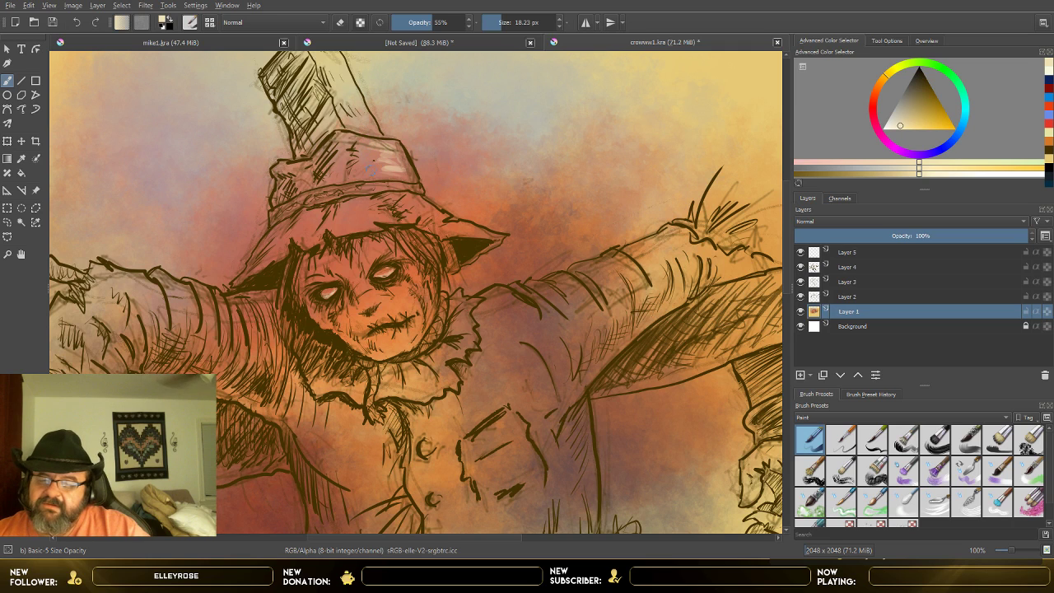
mouse_move(410, 201)
left_mouse_down()
mouse_move(476, 228)
mouse_move(440, 216)
left_mouse_up()
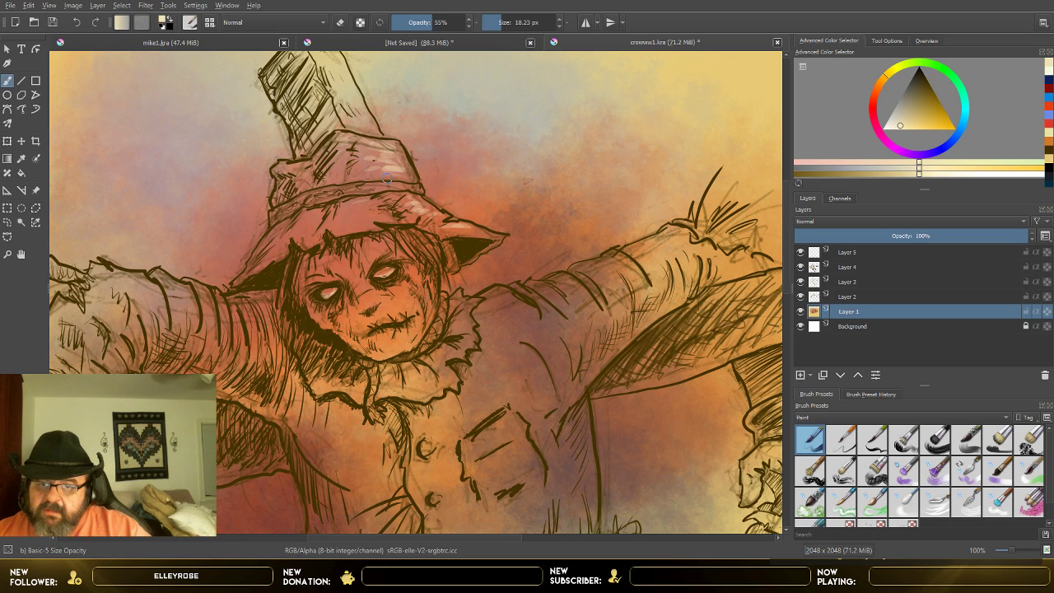
left_click_drag(349, 206, 370, 201)
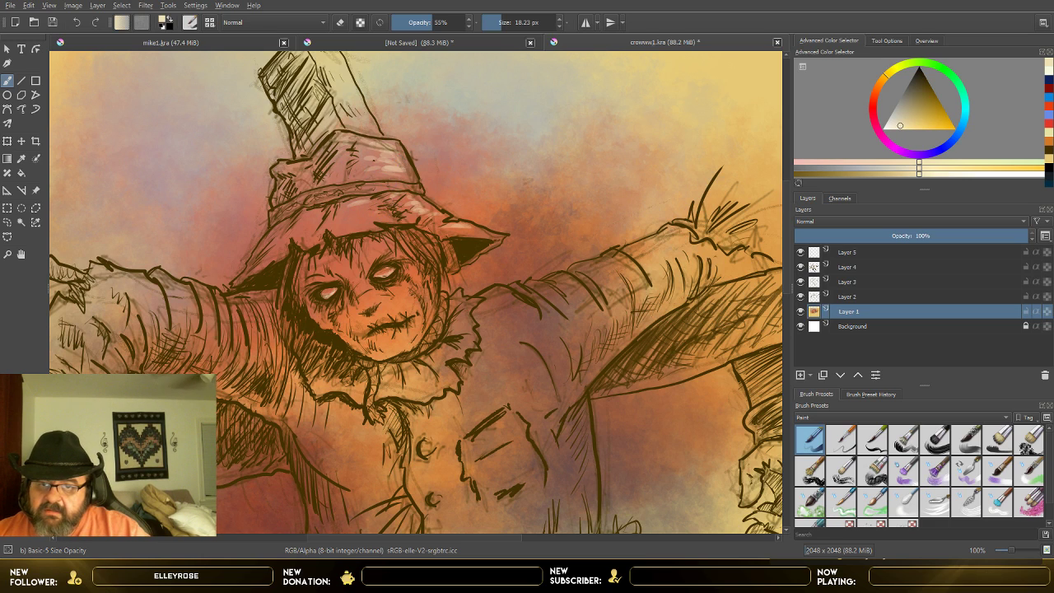
mouse_move(378, 156)
left_mouse_down()
mouse_move(399, 163)
mouse_move(355, 171)
left_mouse_up()
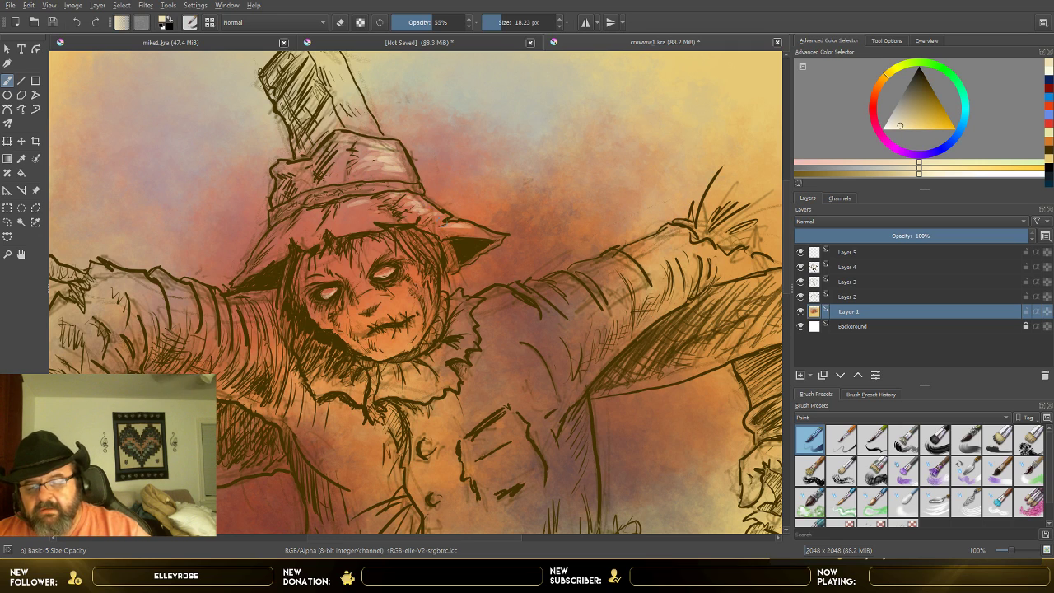
left_click_drag(293, 167, 279, 172)
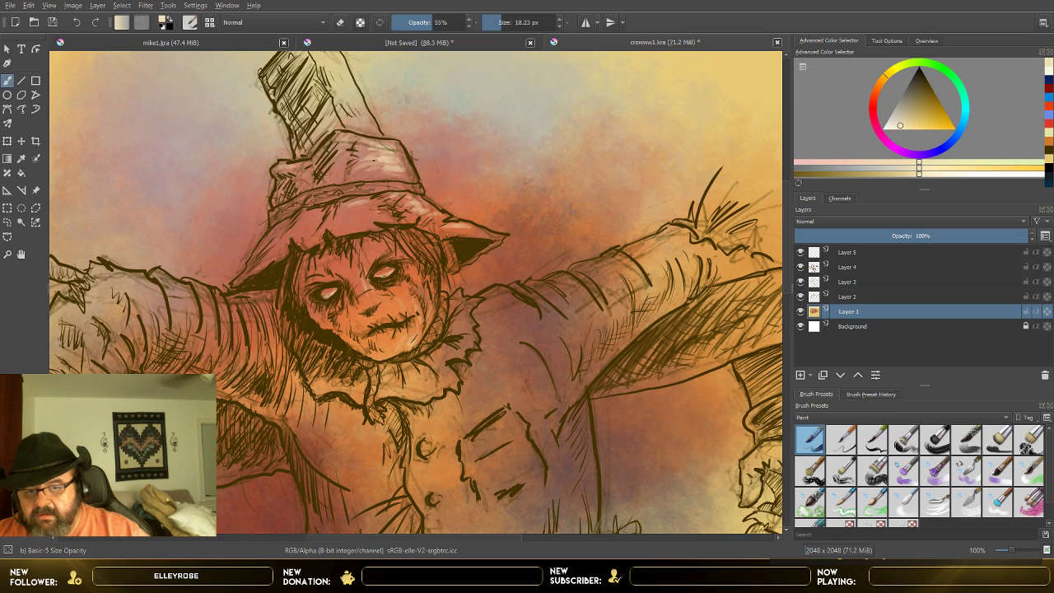
left_click_drag(411, 341, 423, 321)
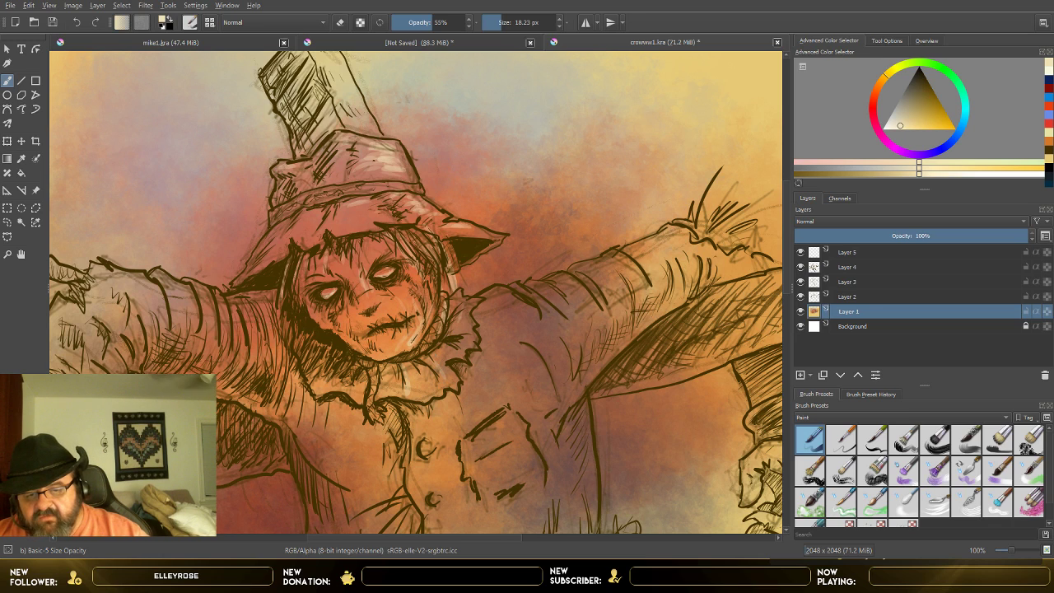
Step: Paint pale cream highlights on the shoulders and the folds of both upper sleeves on Layer 1
left_click_drag(486, 290, 531, 316)
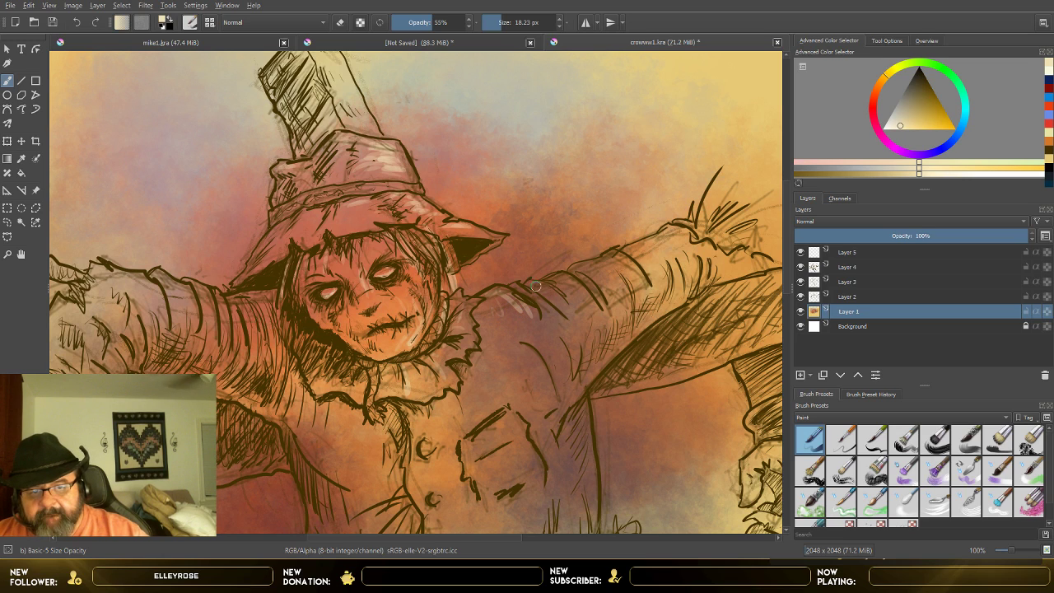
mouse_move(567, 280)
left_mouse_down()
mouse_move(578, 296)
mouse_move(593, 272)
mouse_move(613, 286)
left_mouse_up()
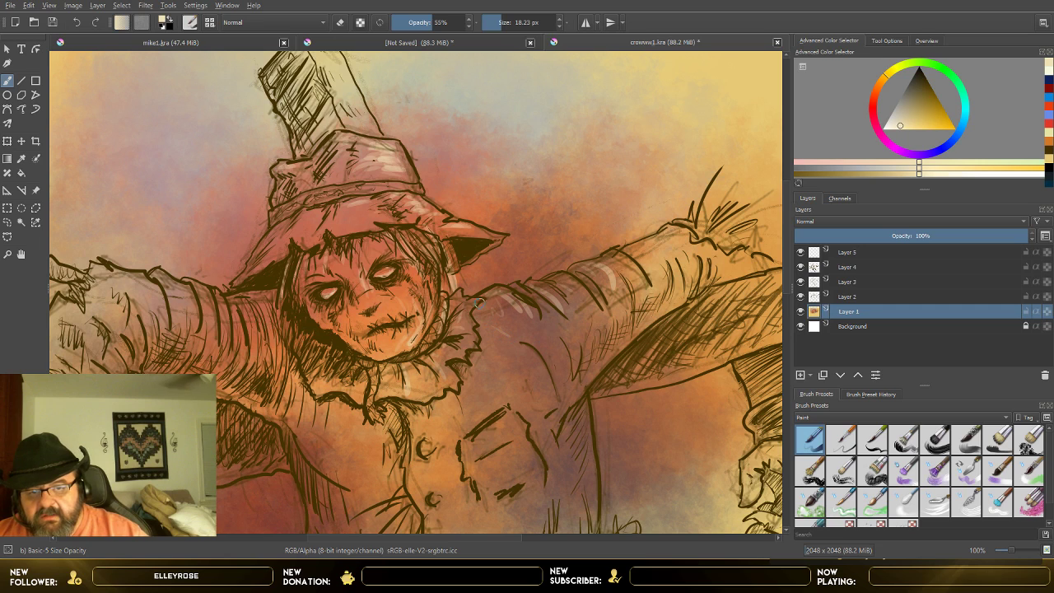
mouse_move(480, 311)
left_mouse_down()
mouse_move(491, 320)
mouse_move(516, 310)
mouse_move(524, 332)
left_mouse_up()
mouse_move(502, 295)
left_mouse_down()
mouse_move(511, 319)
mouse_move(541, 327)
left_mouse_up()
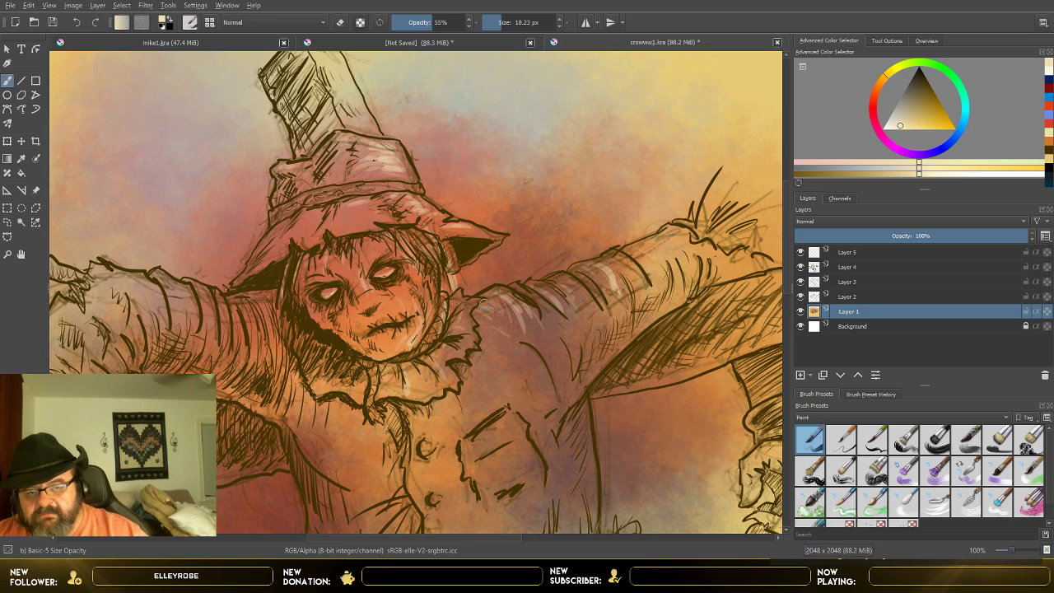
mouse_move(498, 318)
left_mouse_down()
mouse_move(493, 346)
mouse_move(486, 335)
left_mouse_up()
left_click_drag(500, 314, 494, 364)
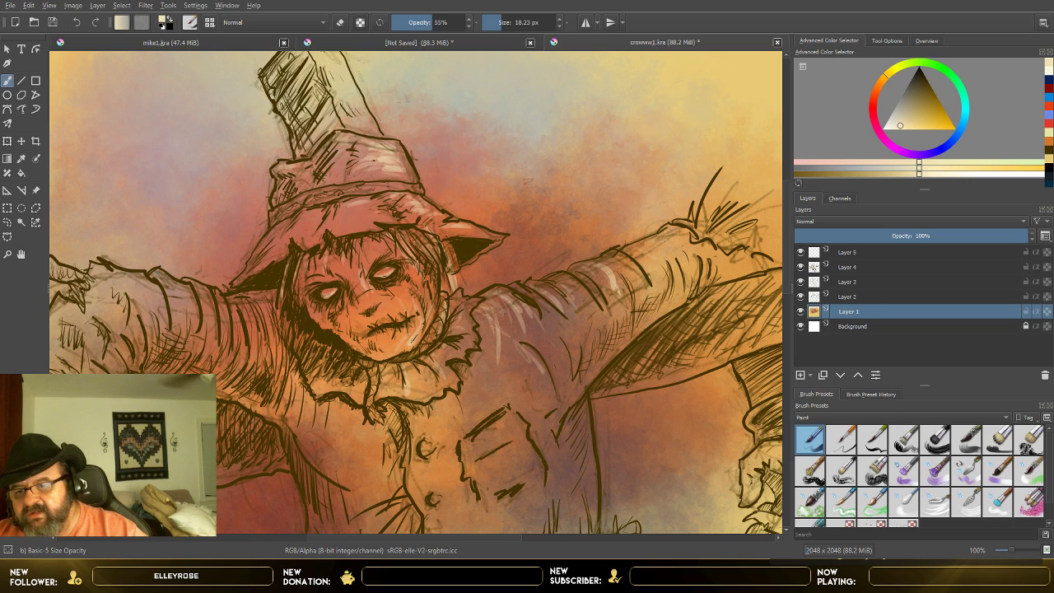
left_click_drag(170, 280, 186, 306)
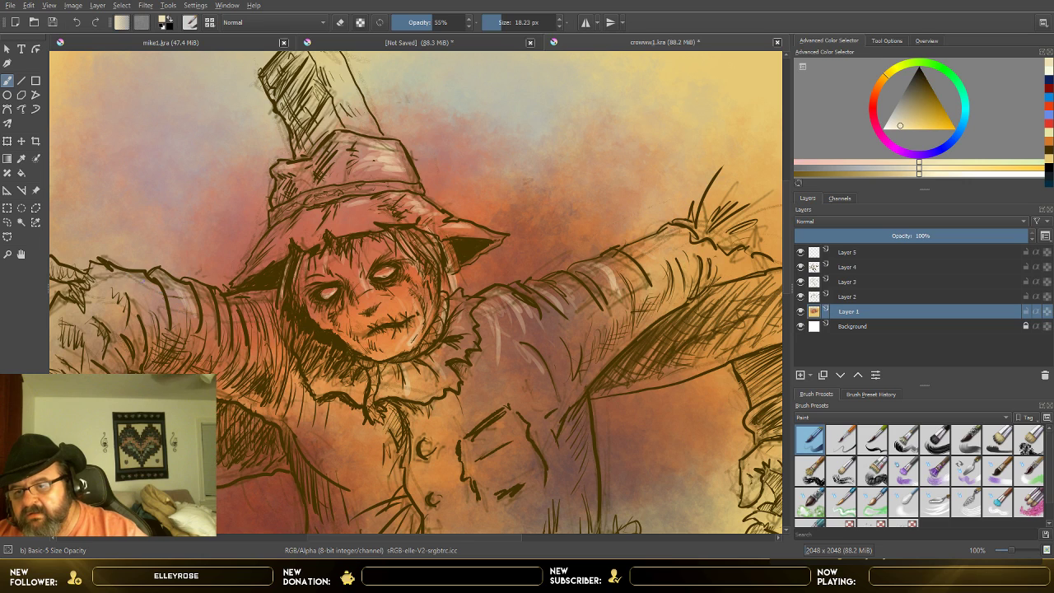
left_click_drag(143, 282, 157, 313)
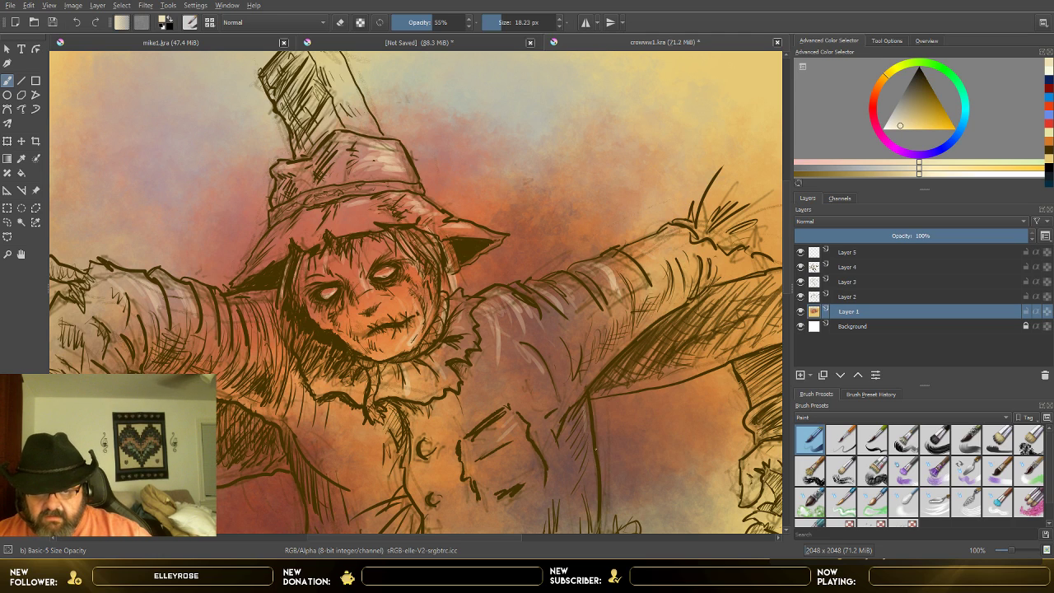
Step: Paint pale cream highlights along the coat's side edge and on the hat, chest pocket, upper button and straw-stuffed sleeve end
mouse_move(592, 458)
left_mouse_down()
mouse_move(593, 504)
mouse_move(583, 432)
mouse_move(585, 471)
left_mouse_up()
left_click_drag(590, 439, 586, 463)
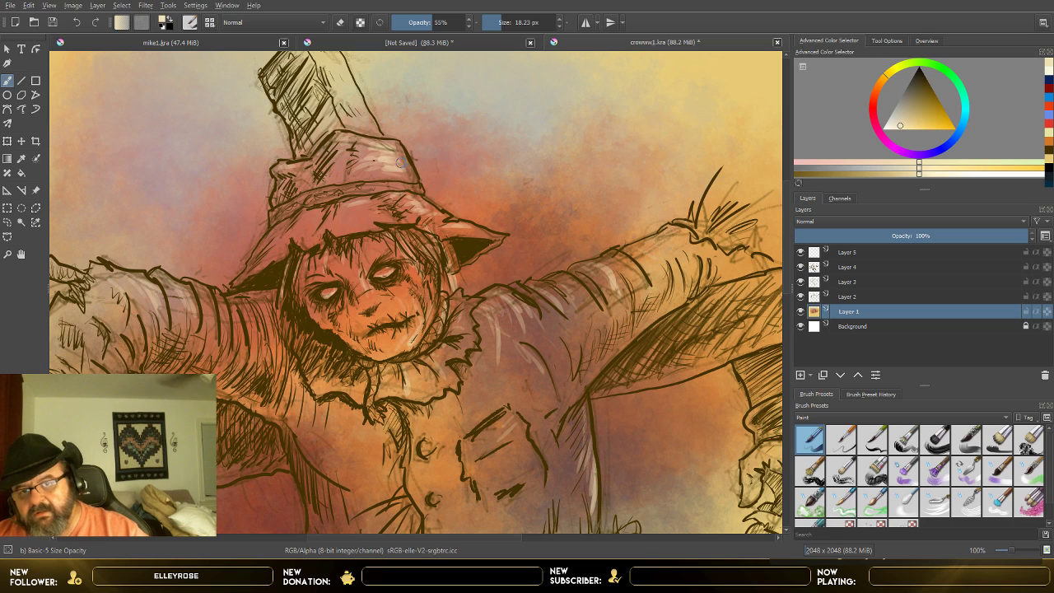
mouse_move(390, 139)
left_mouse_down()
mouse_move(401, 170)
mouse_move(380, 175)
left_mouse_up()
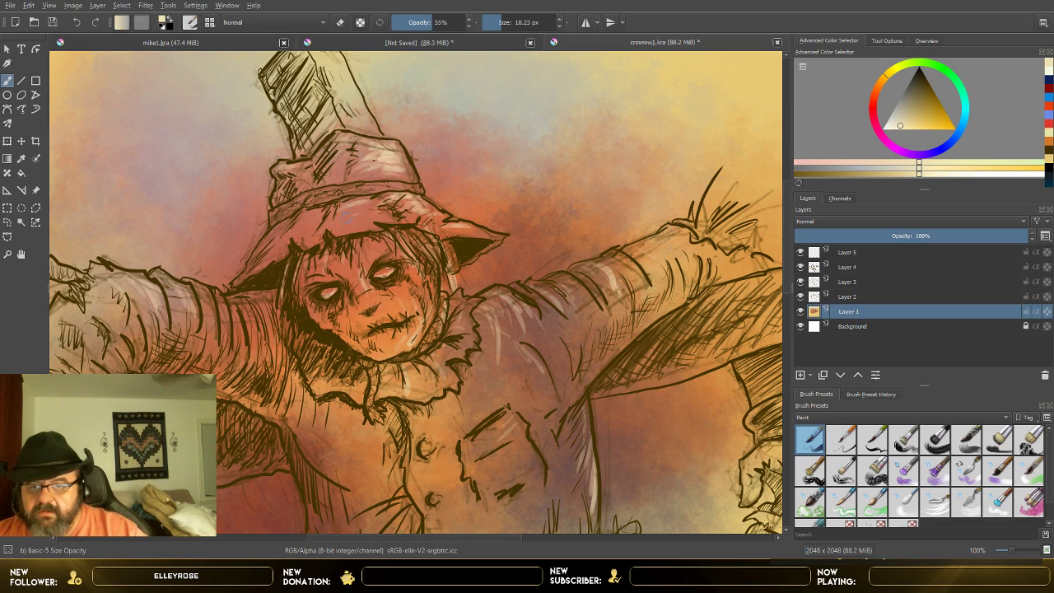
left_click_drag(316, 214, 301, 219)
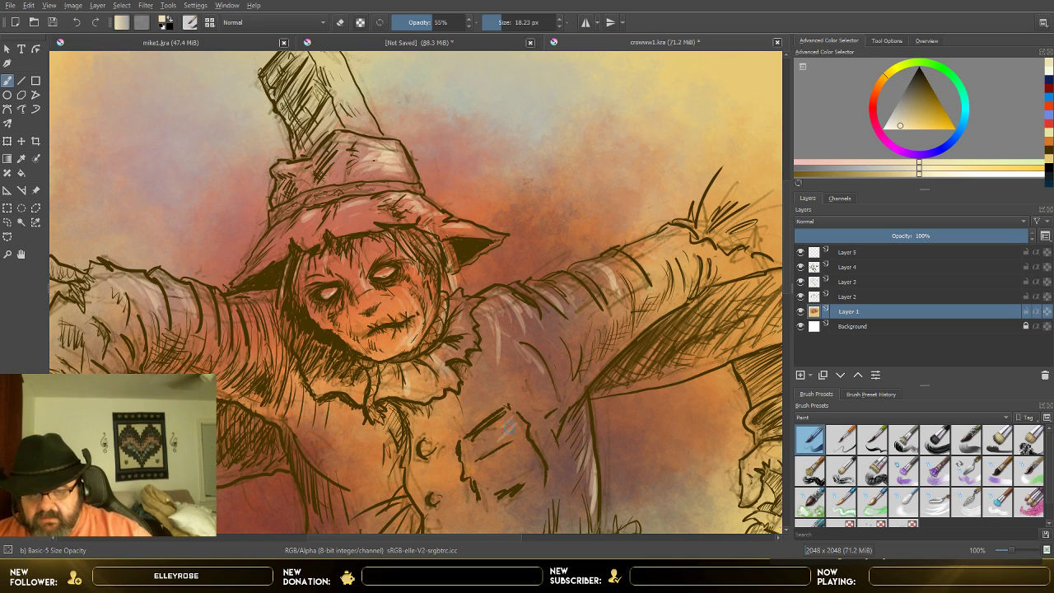
left_click_drag(509, 427, 508, 421)
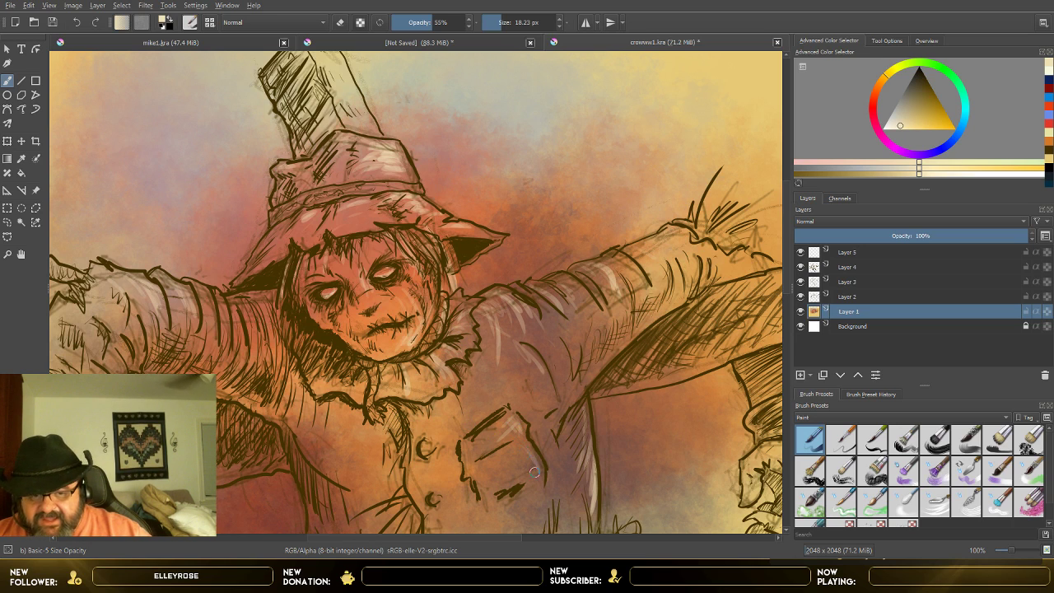
left_click_drag(425, 443, 429, 449)
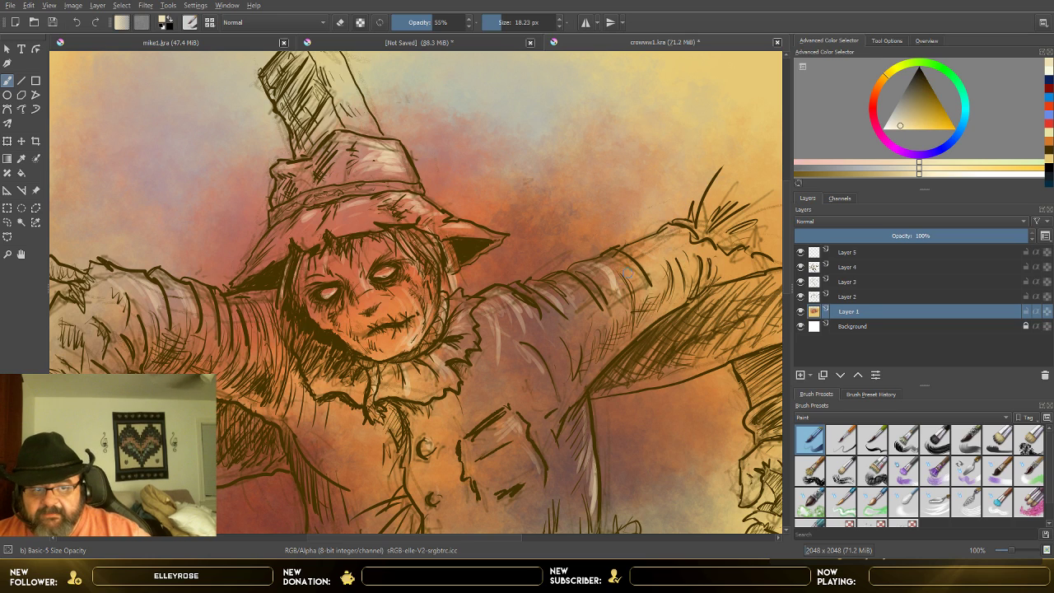
left_click_drag(699, 231, 712, 206)
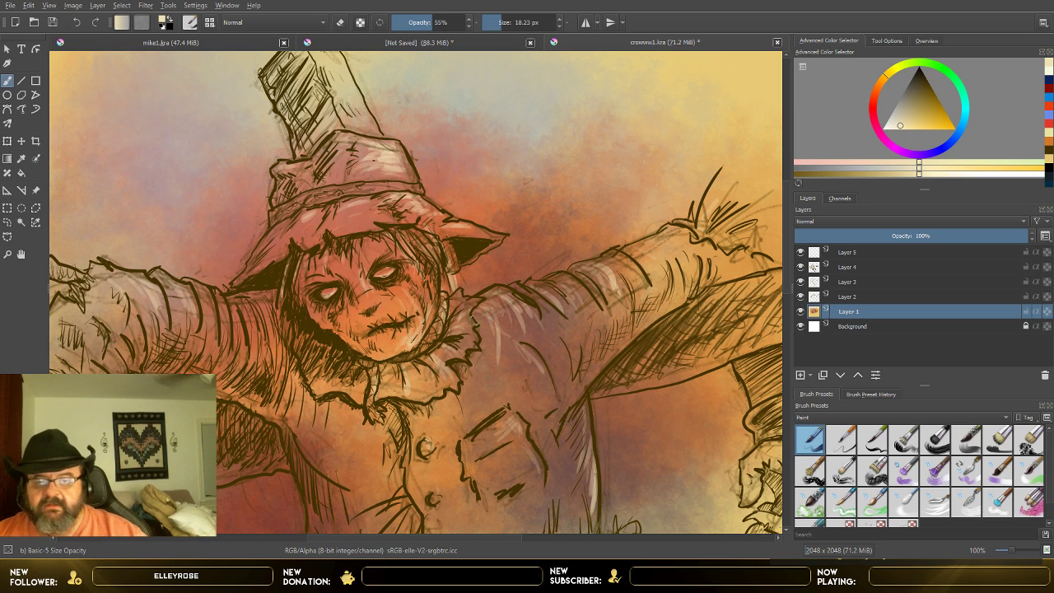
Step: Add more pale cream highlights to the shoulder and sleeve folds on Layer 1, and undo the last stroke
scroll(492, 311, "down", 2)
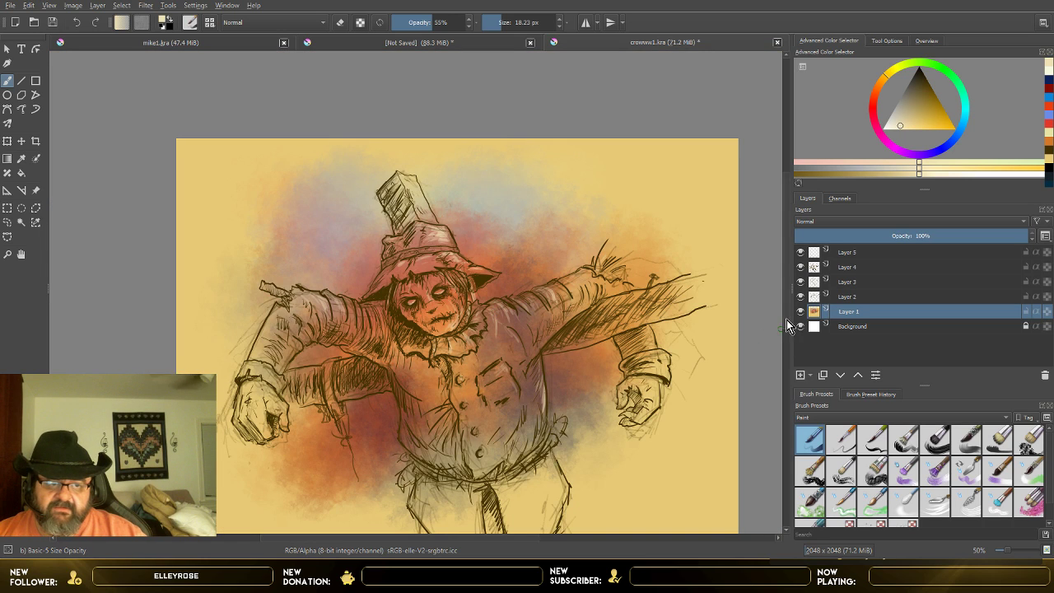
scroll(782, 354, "down", 2)
scroll(783, 354, "up", 1)
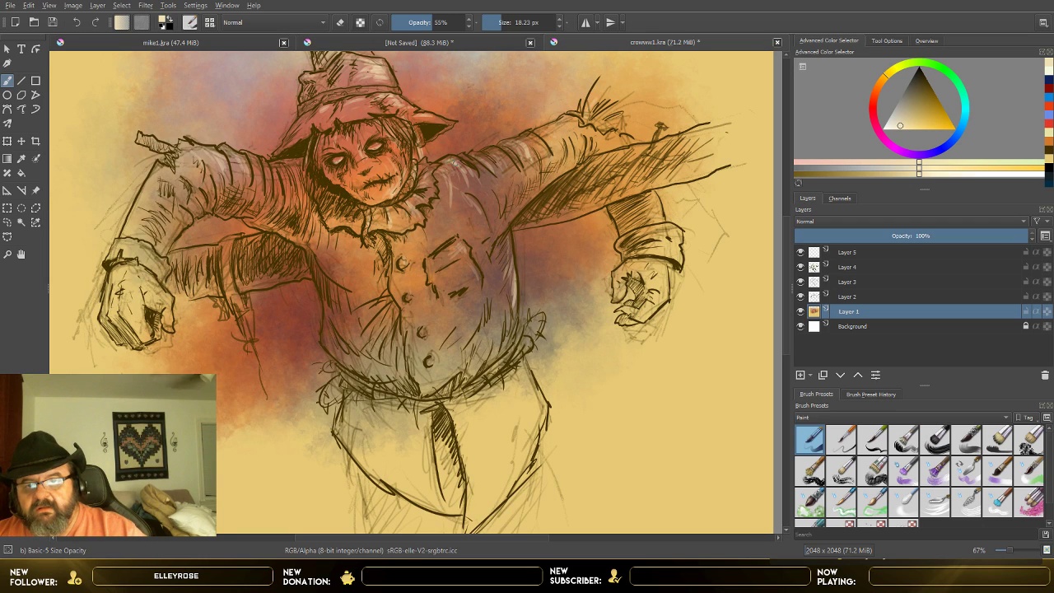
mouse_move(453, 162)
left_mouse_down()
mouse_move(469, 191)
mouse_move(454, 189)
mouse_move(492, 177)
left_mouse_up()
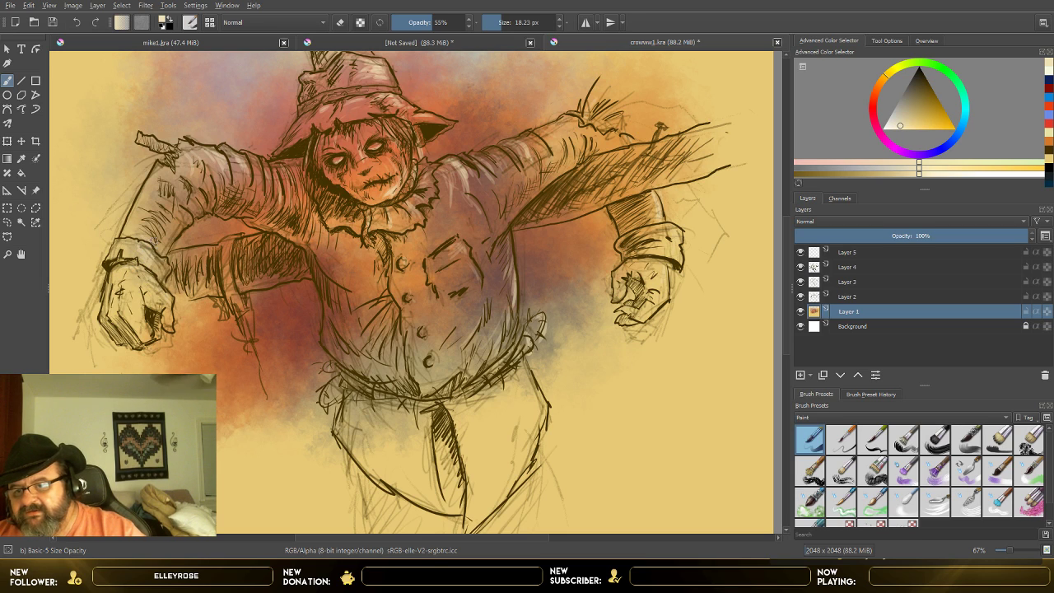
mouse_move(154, 234)
left_mouse_down()
mouse_move(149, 222)
mouse_move(176, 199)
left_mouse_up()
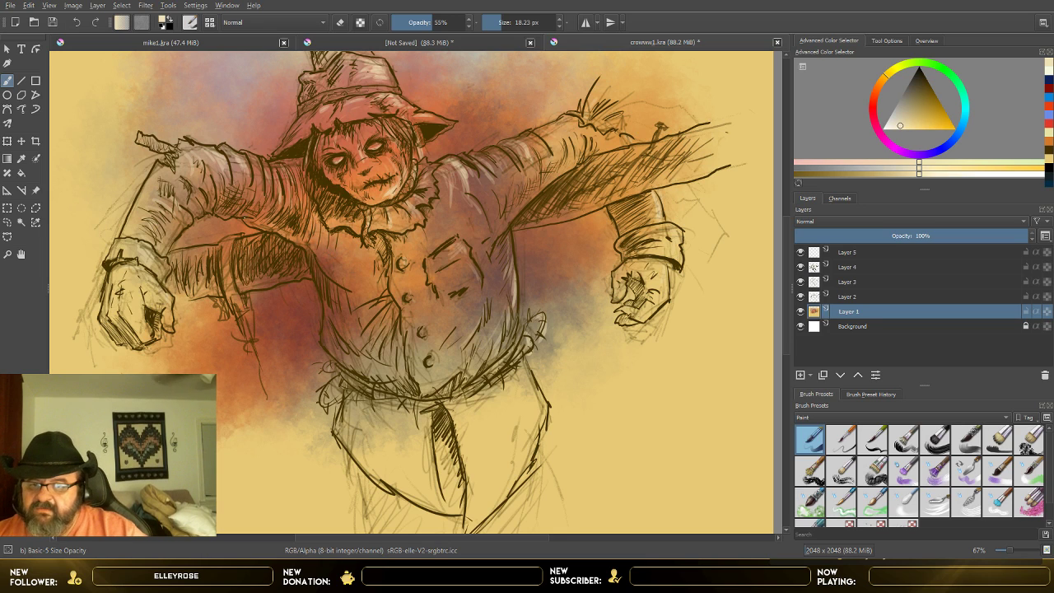
left_click_drag(257, 224, 290, 244)
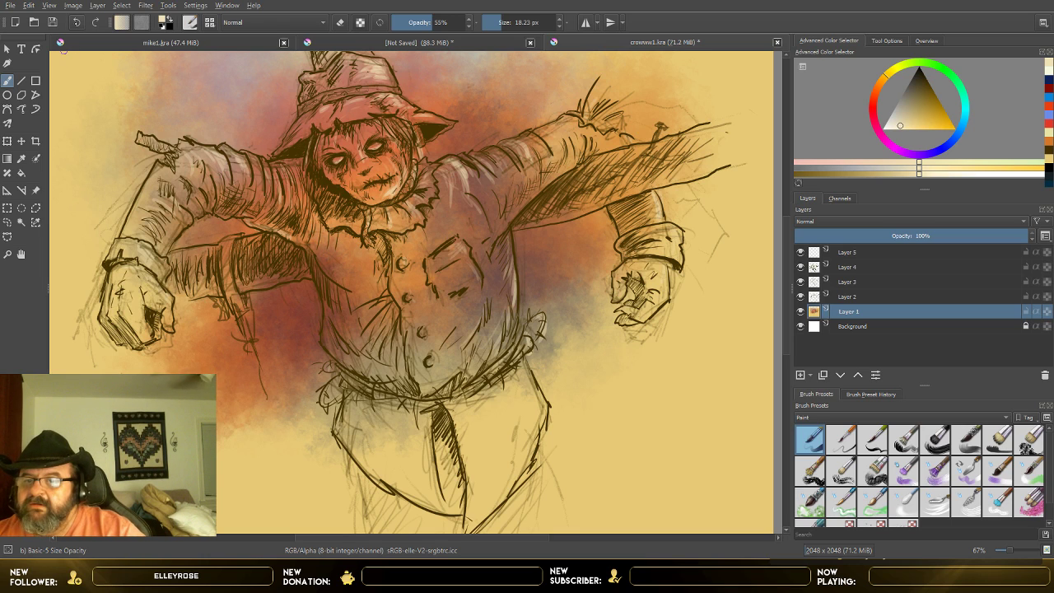
left_click(76, 22)
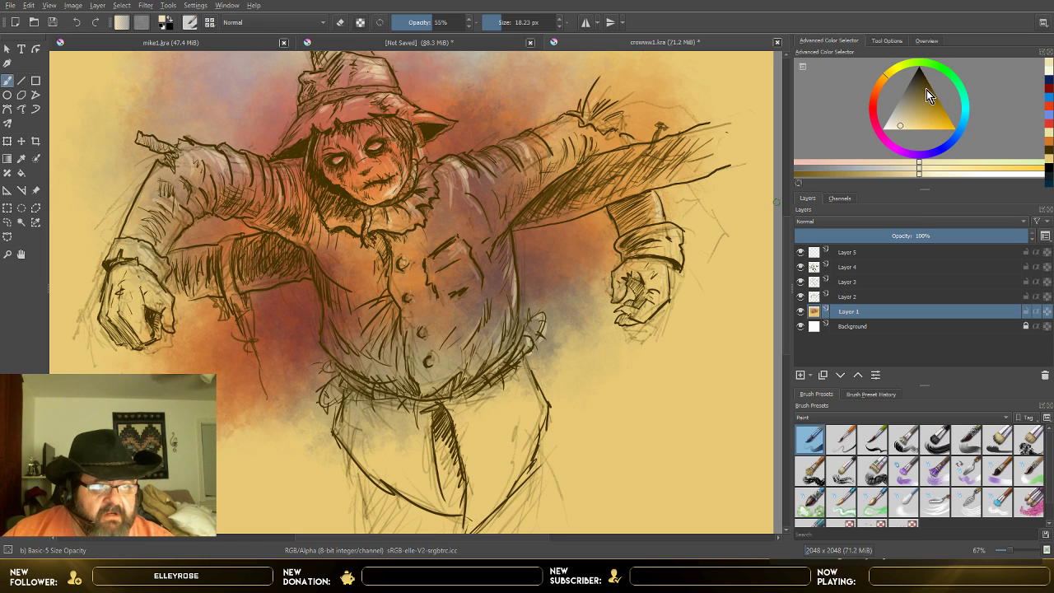
Step: Set the painting colour to purple and the brush opacity to 30%, and shade the upper sleeve folds beside the hat
mouse_move(922, 151)
left_mouse_down()
mouse_move(912, 160)
mouse_move(939, 93)
mouse_move(941, 104)
left_mouse_up()
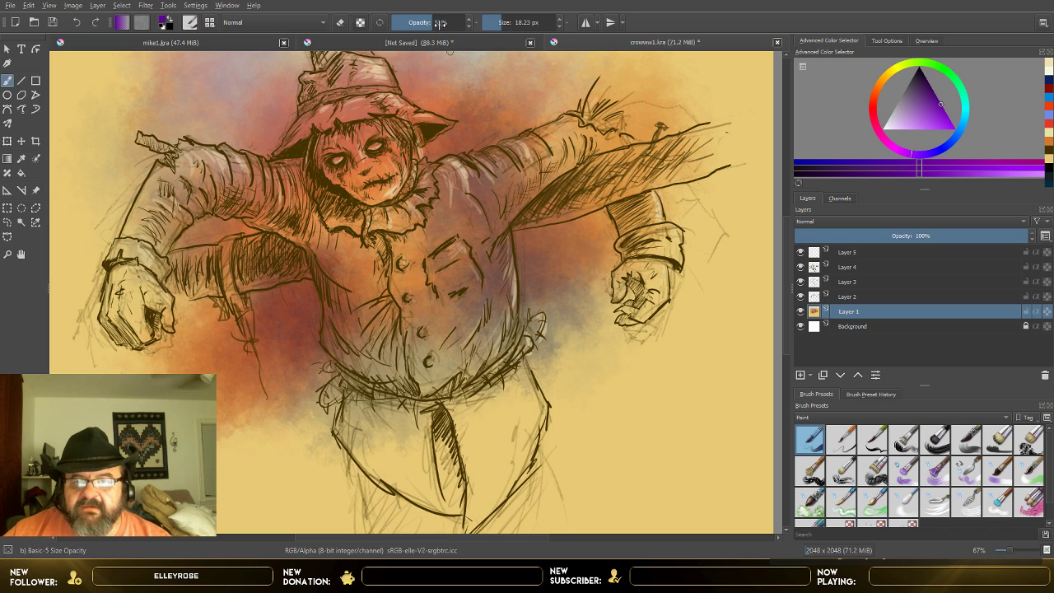
left_click_drag(443, 26, 414, 23)
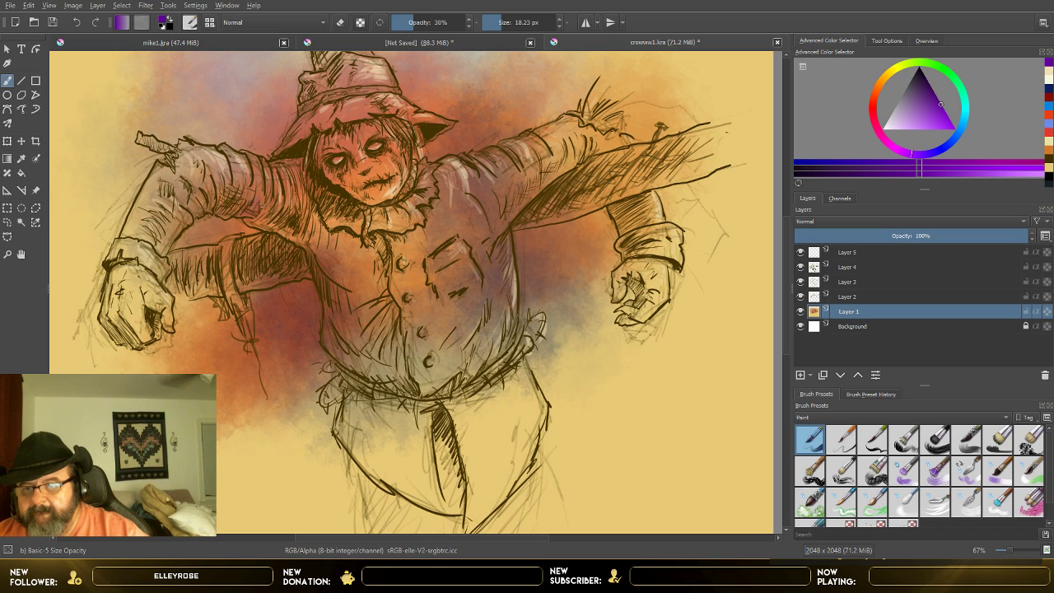
left_click_drag(254, 193, 252, 170)
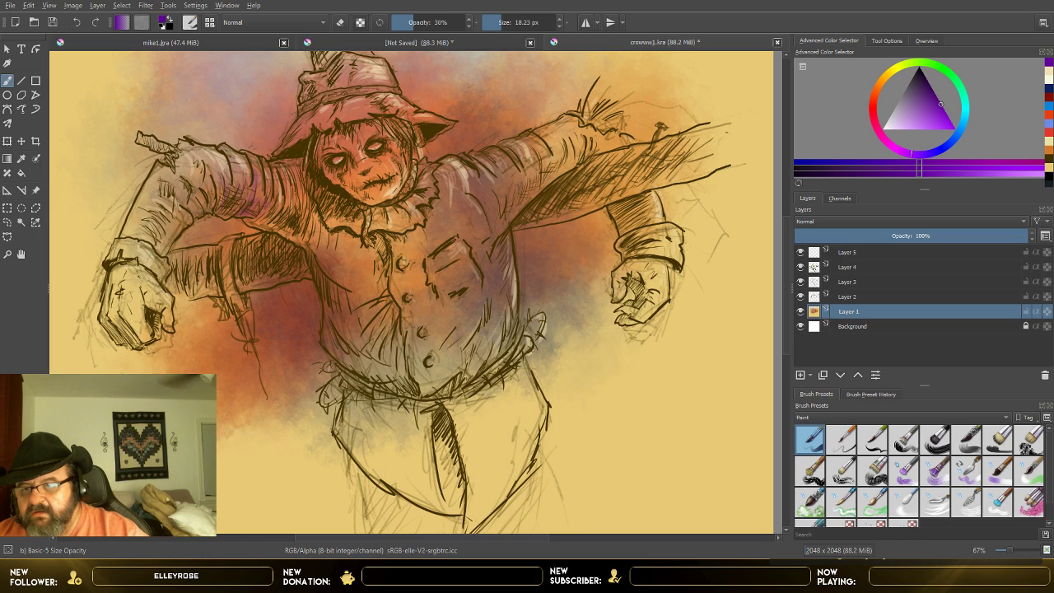
Step: With a 33.80 px brush at 33% opacity, paint purple shading on the sleeves, hat brim, coat front and opposite shoulder
left_click(506, 23)
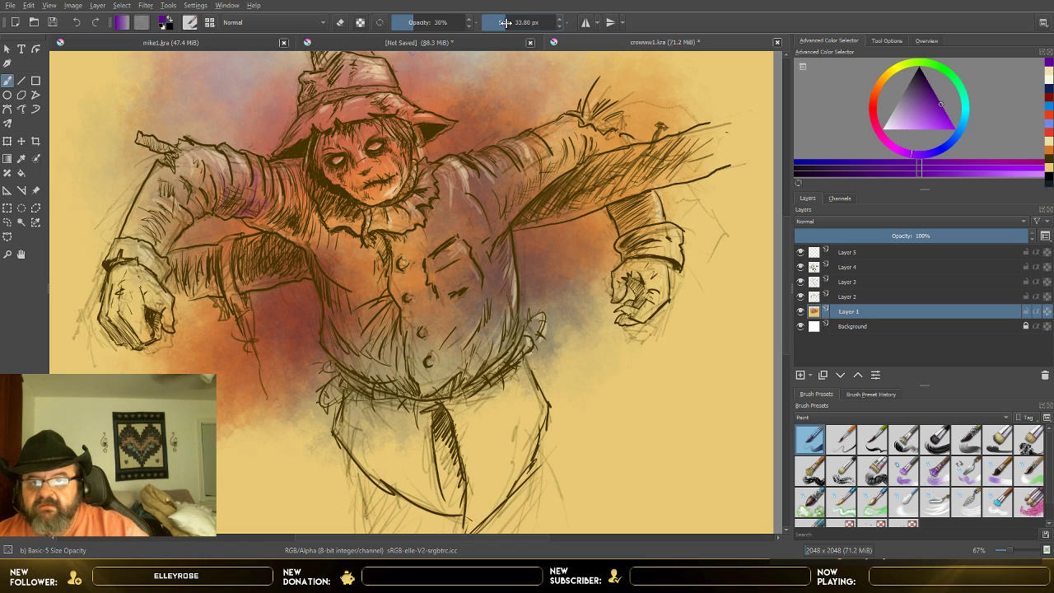
left_click(415, 25)
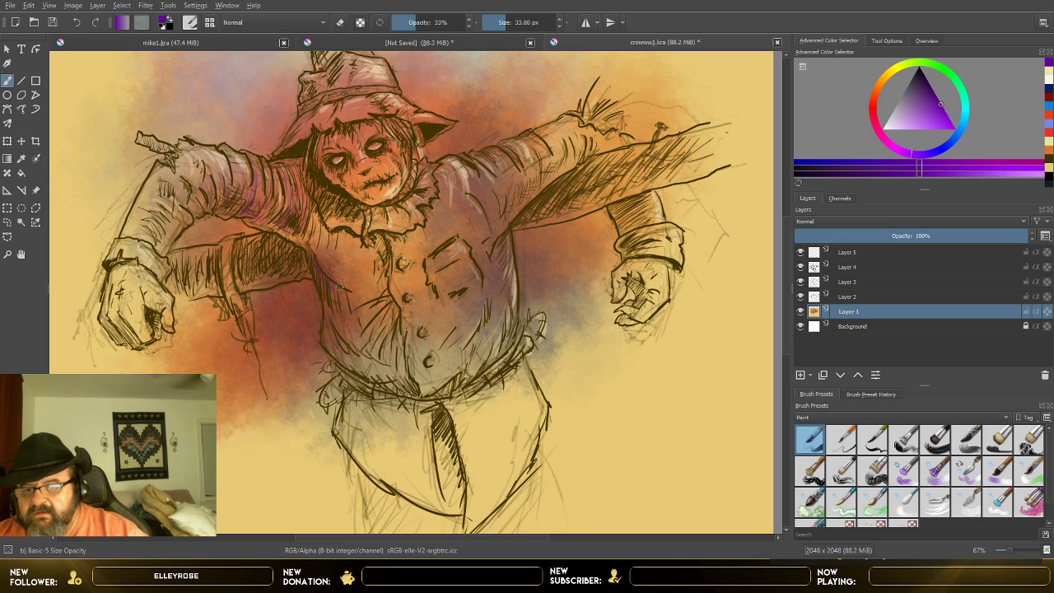
mouse_move(310, 219)
left_mouse_down()
mouse_move(318, 248)
mouse_move(320, 215)
mouse_move(333, 260)
left_mouse_up()
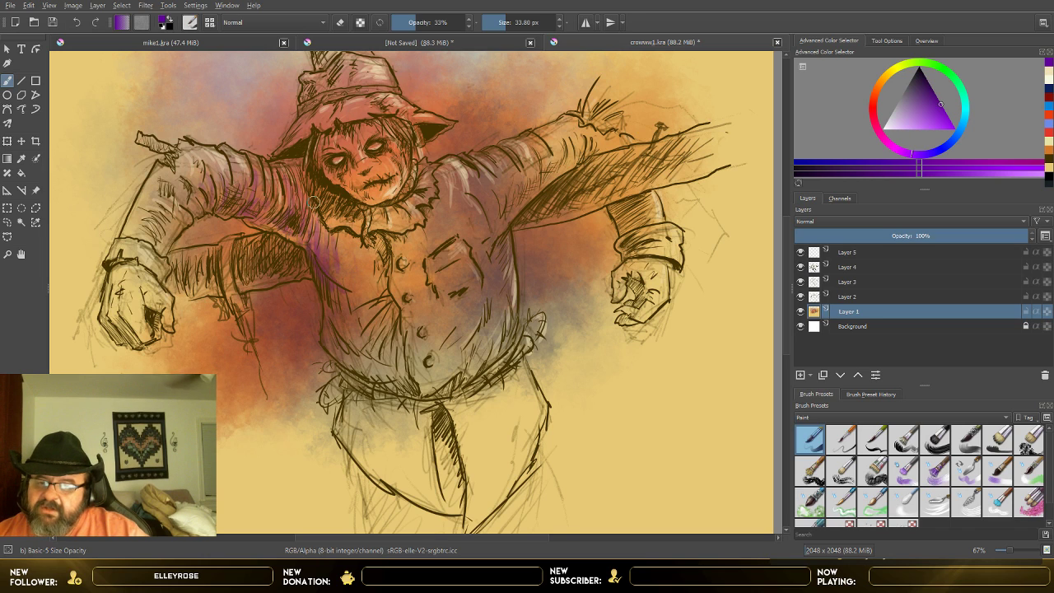
left_click_drag(314, 205, 326, 269)
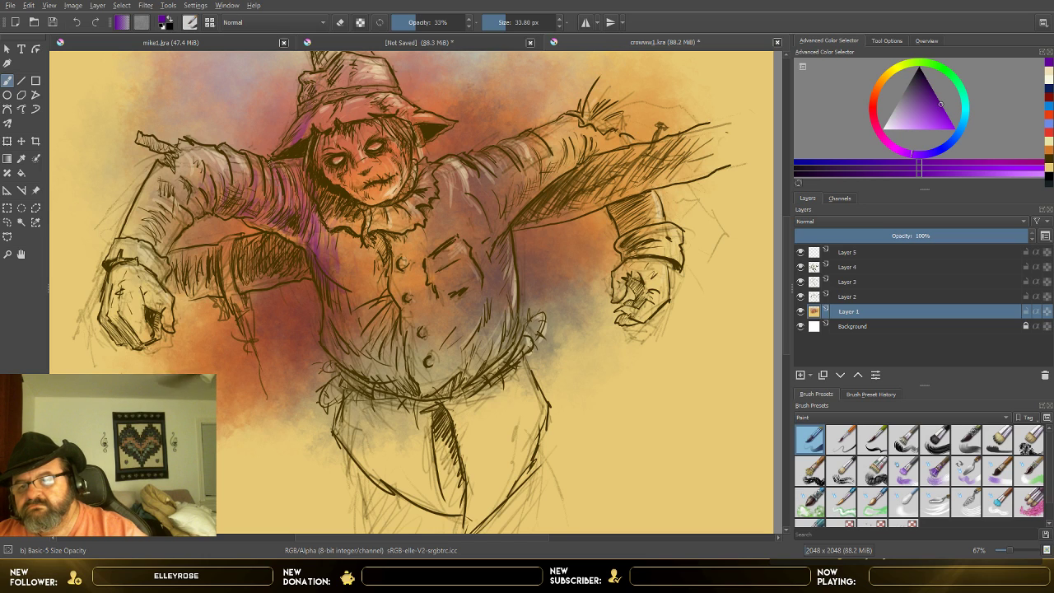
left_click_drag(257, 172, 261, 199)
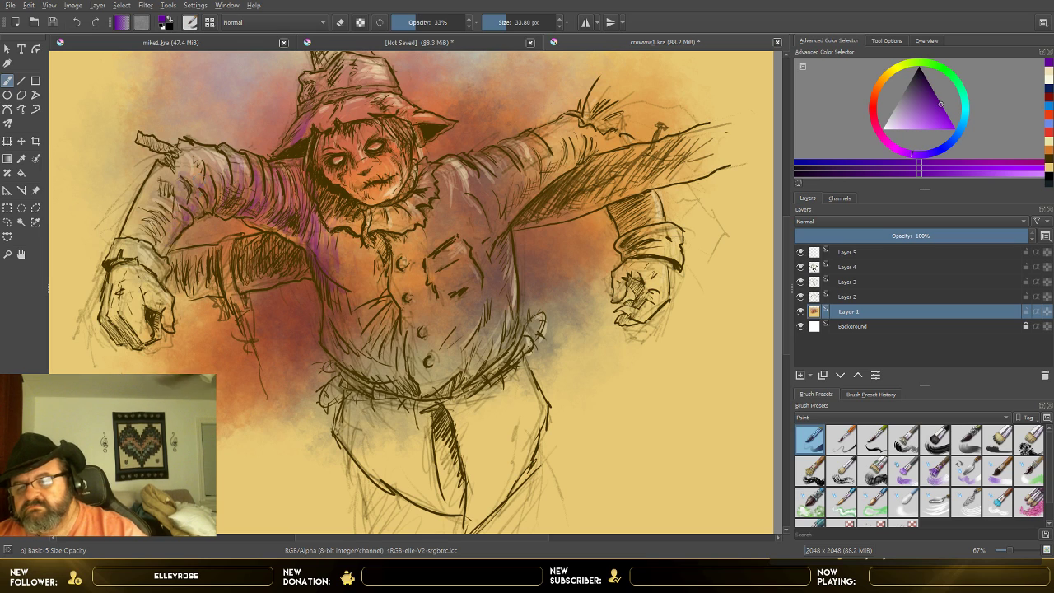
mouse_move(339, 260)
left_mouse_down()
mouse_move(358, 237)
mouse_move(415, 231)
mouse_move(418, 252)
left_mouse_up()
mouse_move(438, 194)
left_mouse_down()
mouse_move(453, 171)
mouse_move(462, 198)
left_mouse_up()
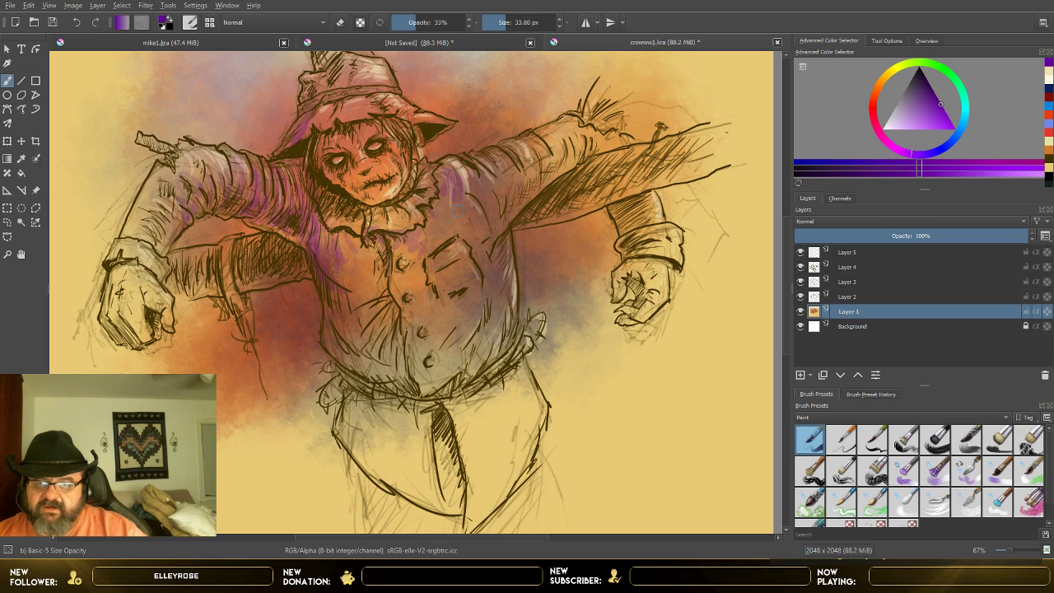
Step: Enlarge the brush to 59.77 px and paint broad purple strokes over the coat's chest below the collar, beside the buttons
left_click(498, 23)
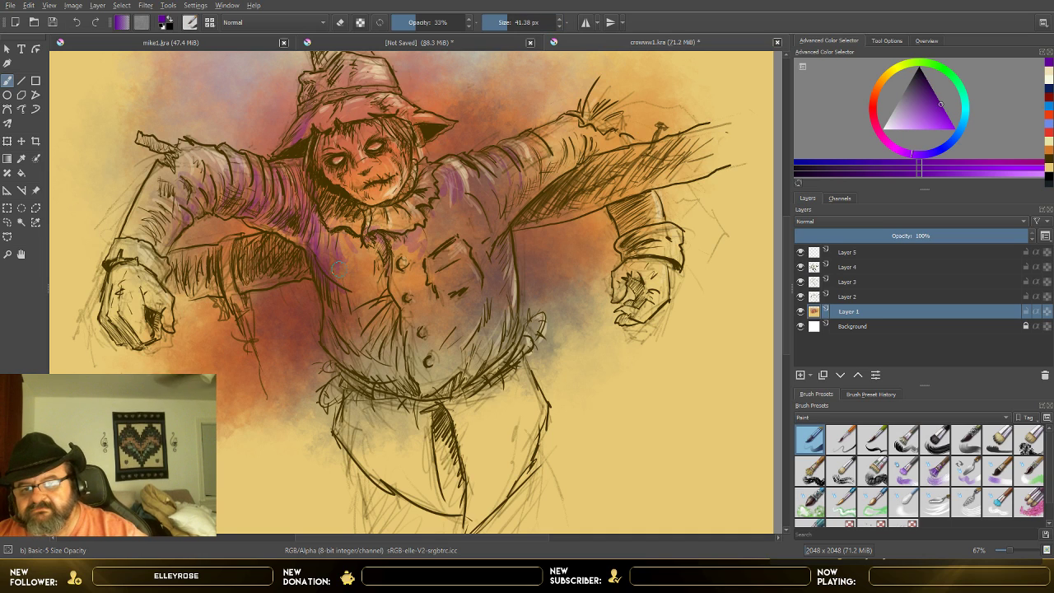
left_click(510, 22)
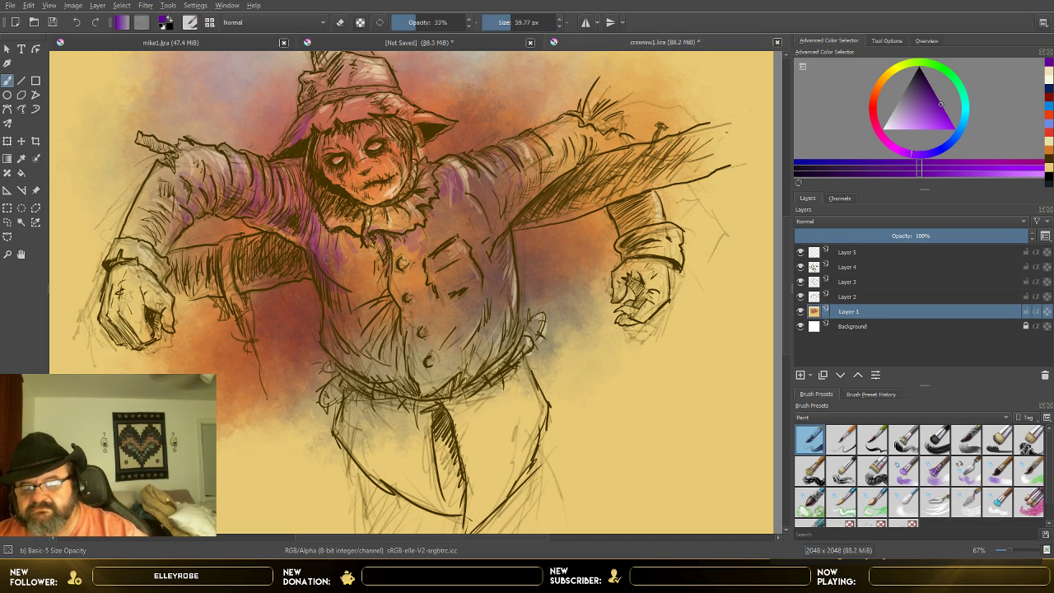
left_click_drag(359, 295, 356, 315)
left_click_drag(378, 274, 377, 312)
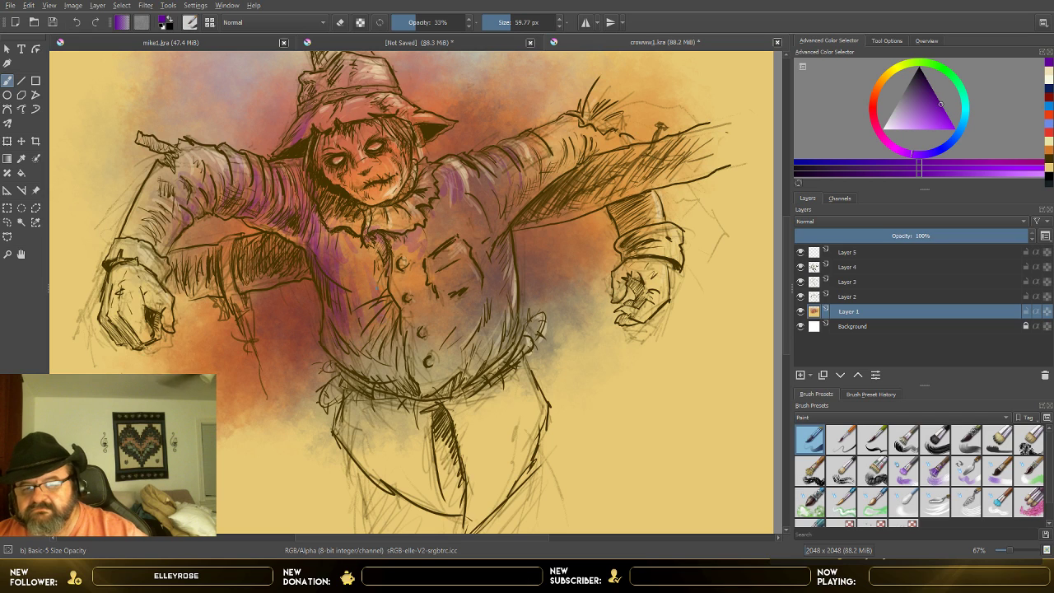
mouse_move(377, 234)
left_mouse_down()
mouse_move(387, 268)
mouse_move(358, 254)
mouse_move(362, 263)
left_mouse_up()
left_click_drag(348, 238, 350, 271)
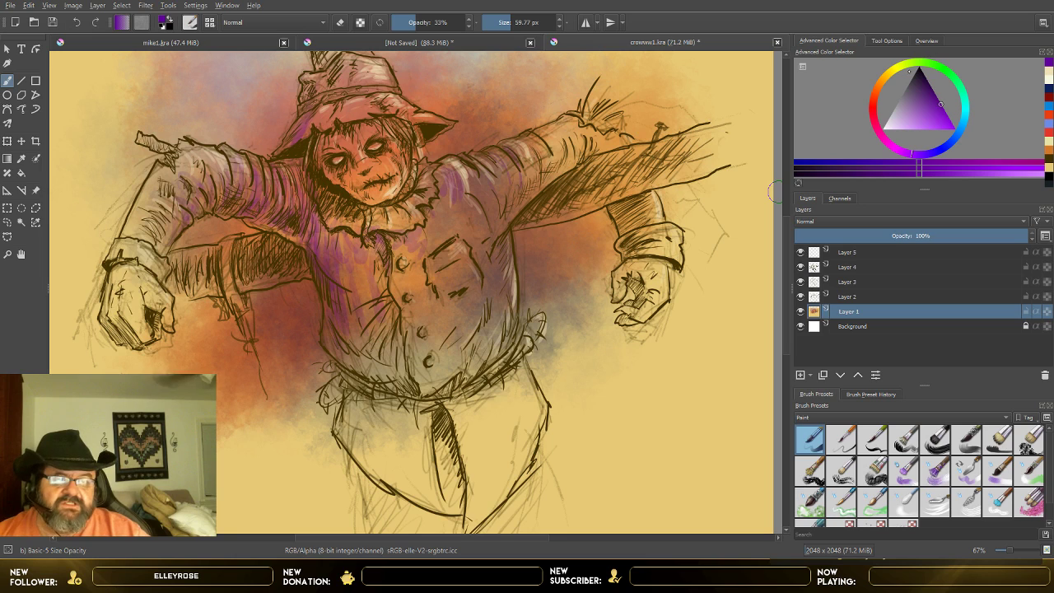
Step: Switch the painting colour to red-orange and paint it over the shaded sleeve and down the coat front along the buttons
left_click(873, 96)
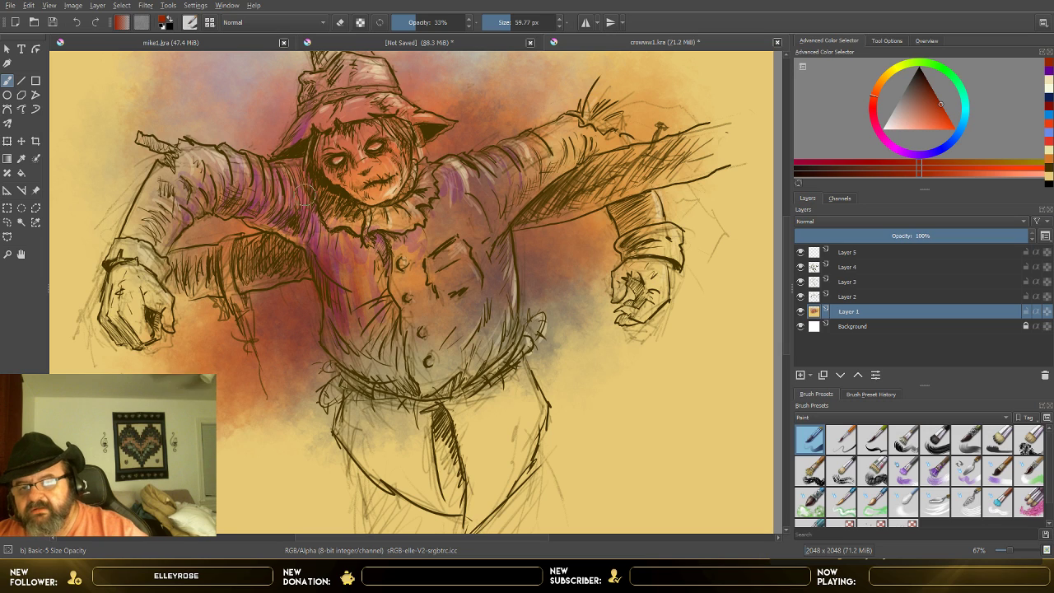
mouse_move(284, 227)
left_mouse_down()
mouse_move(296, 200)
mouse_move(283, 165)
mouse_move(262, 209)
mouse_move(267, 189)
mouse_move(232, 182)
left_mouse_up()
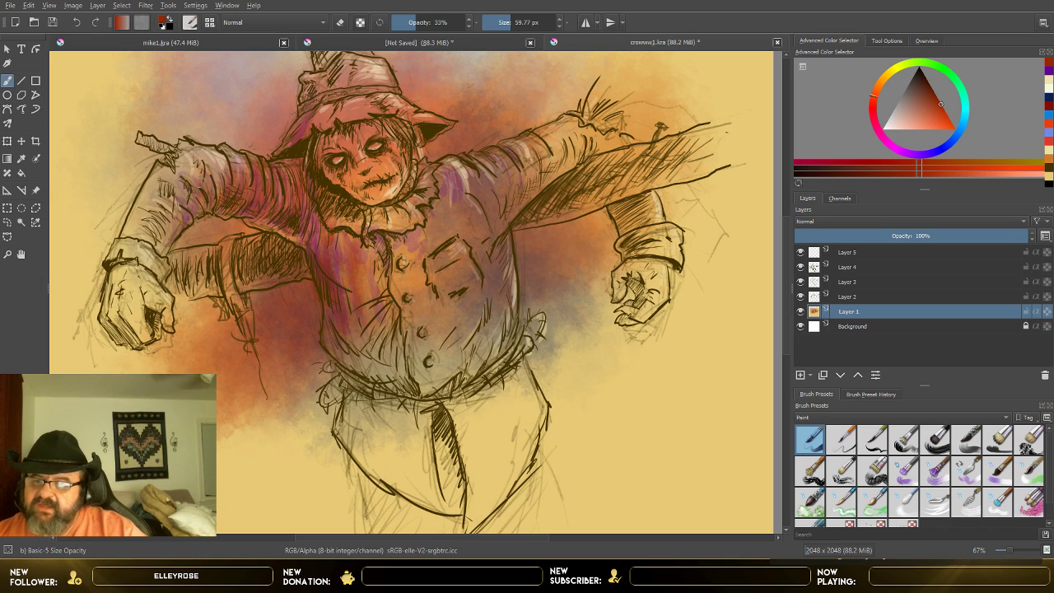
left_click_drag(376, 251, 378, 290)
mouse_move(402, 229)
left_mouse_down()
mouse_move(400, 270)
mouse_move(417, 326)
left_mouse_up()
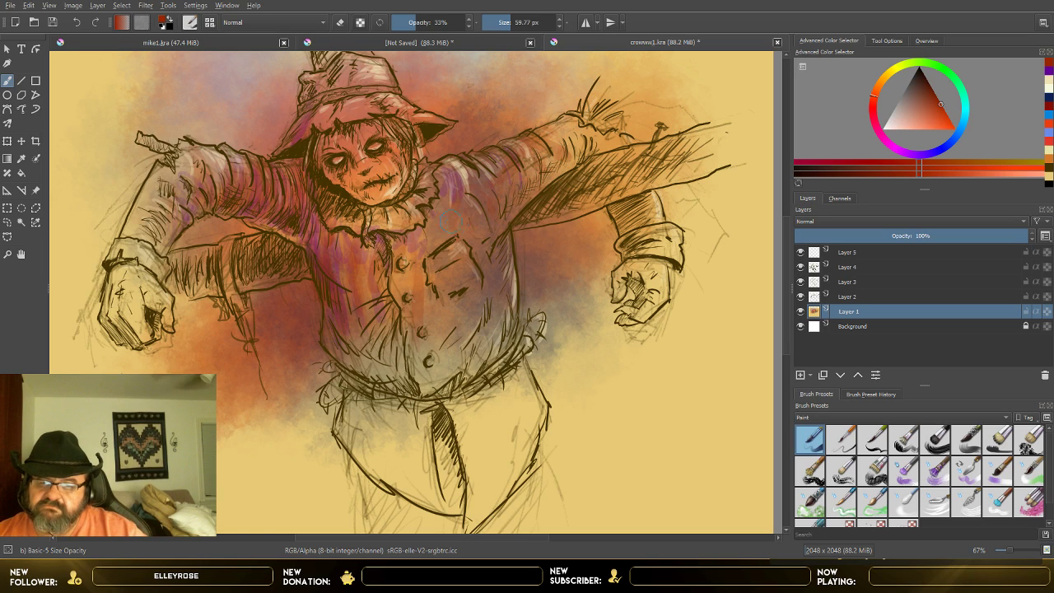
left_click_drag(398, 239, 397, 328)
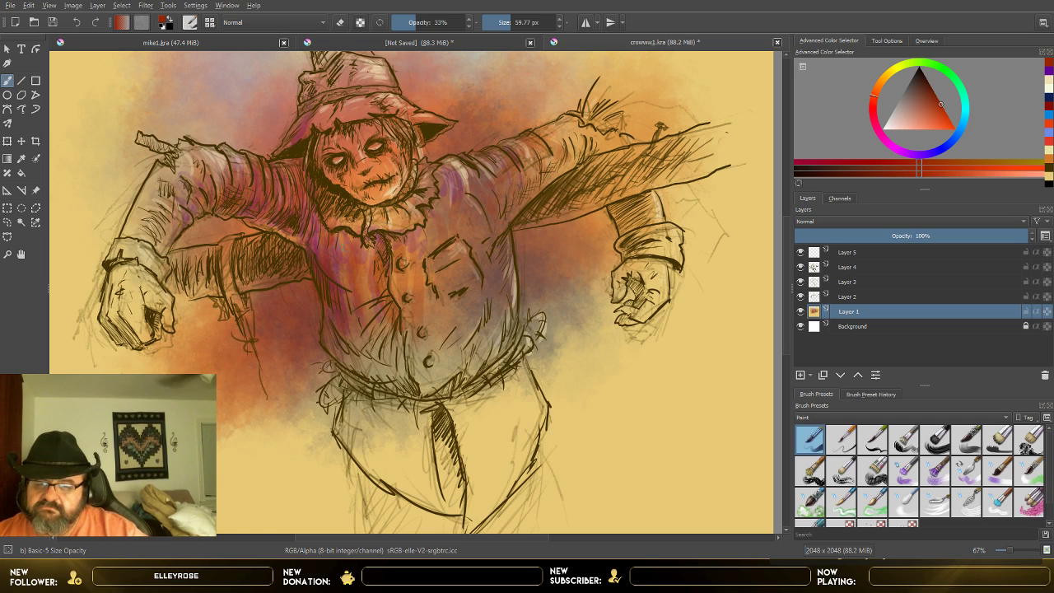
Step: Paint red-orange strokes over the coat front, the shoulder and sleeve folds, the ruffled collar, the face and the hat brim
mouse_move(335, 266)
left_mouse_down()
mouse_move(360, 364)
mouse_move(390, 355)
left_mouse_up()
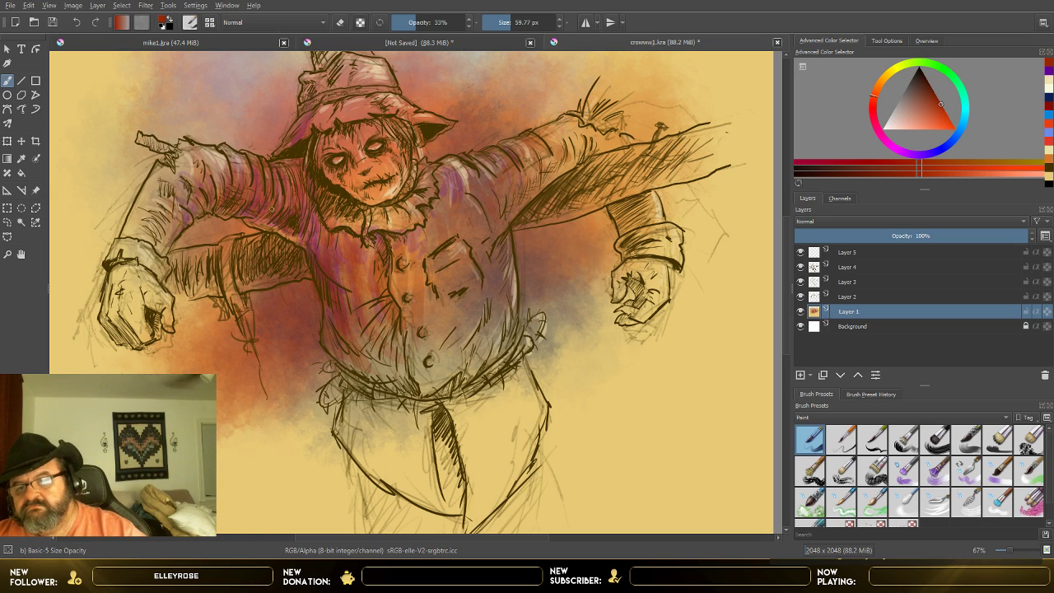
left_click_drag(270, 207, 287, 225)
left_click_drag(221, 154, 178, 204)
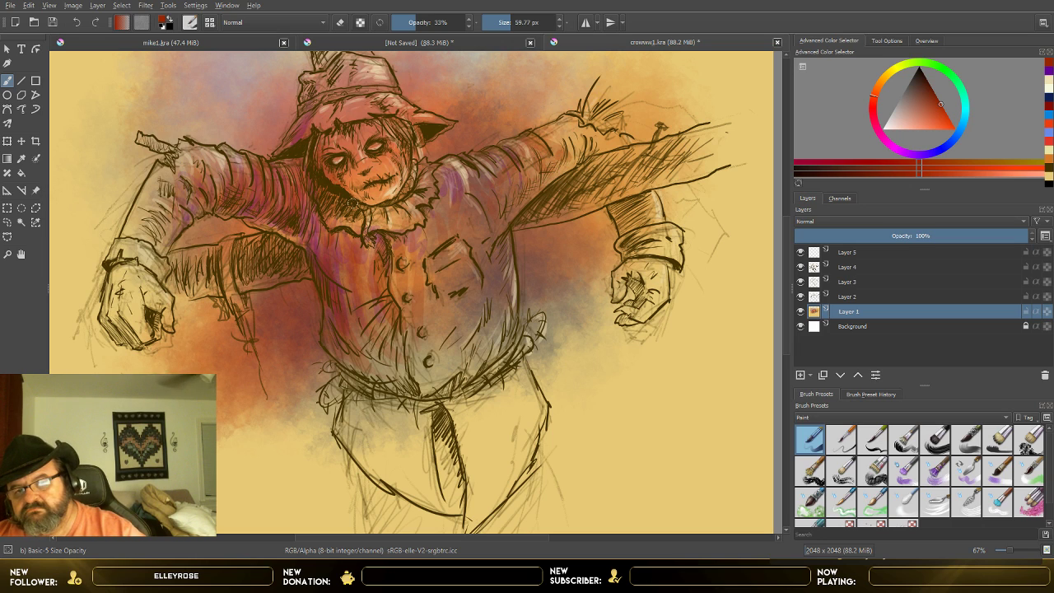
mouse_move(346, 198)
left_mouse_down()
mouse_move(369, 189)
mouse_move(391, 199)
left_mouse_up()
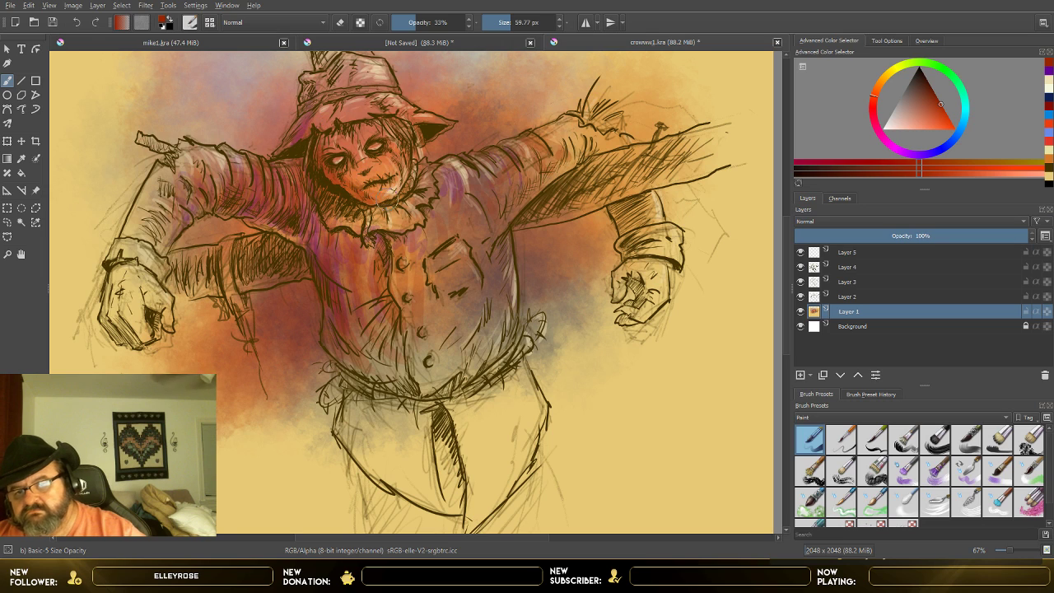
left_click_drag(315, 154, 385, 128)
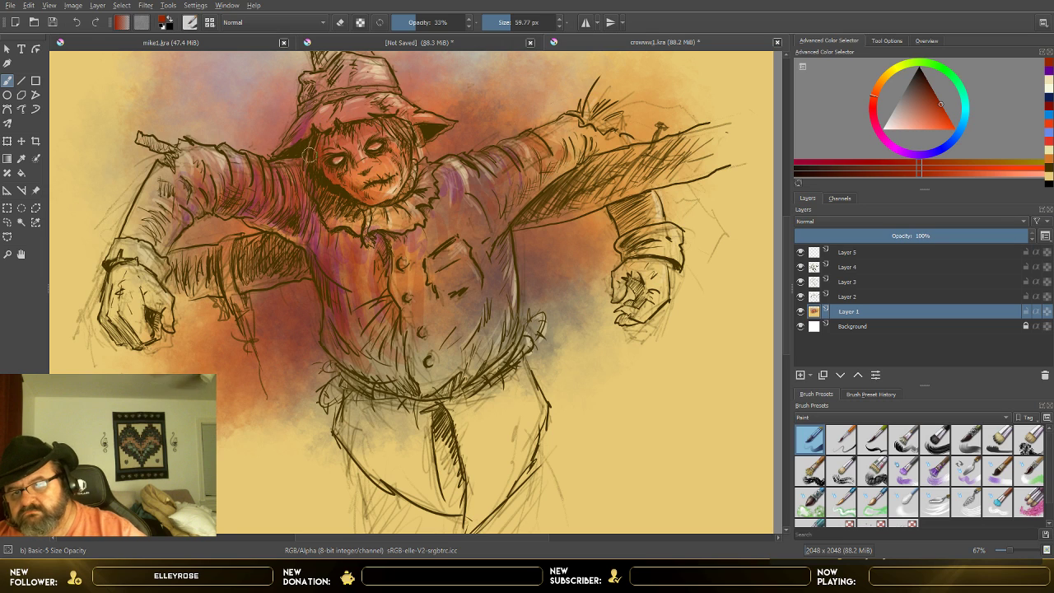
left_click_drag(339, 211, 355, 224)
mouse_move(295, 150)
left_mouse_down()
mouse_move(294, 125)
mouse_move(323, 84)
mouse_move(316, 104)
mouse_move(329, 112)
left_mouse_up()
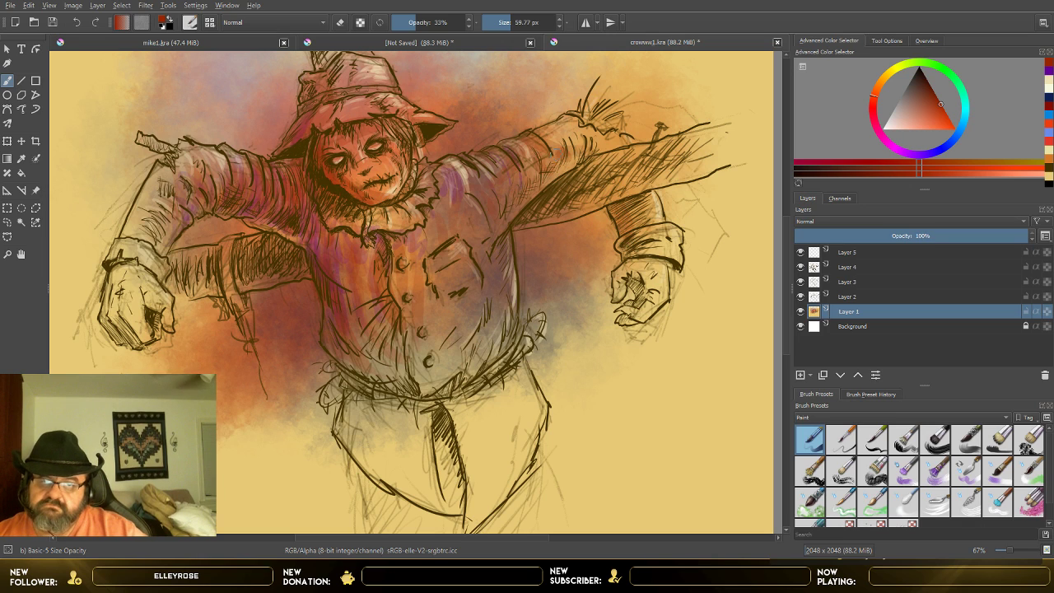
Step: Paint red-orange shading on both of the scarecrow's hands and along the bent forearm sleeve
mouse_move(637, 253)
left_mouse_down()
mouse_move(619, 282)
mouse_move(637, 261)
mouse_move(650, 278)
mouse_move(633, 305)
left_mouse_up()
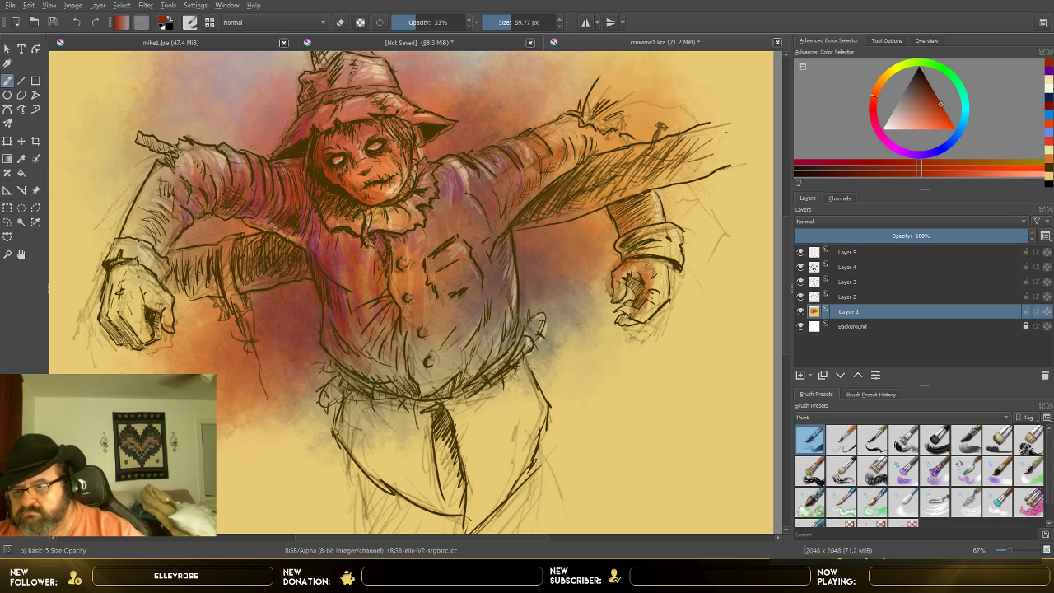
mouse_move(120, 331)
left_mouse_down()
mouse_move(110, 287)
mouse_move(122, 274)
mouse_move(126, 318)
mouse_move(132, 270)
mouse_move(149, 300)
mouse_move(117, 280)
mouse_move(145, 270)
mouse_move(117, 298)
mouse_move(130, 306)
left_mouse_up()
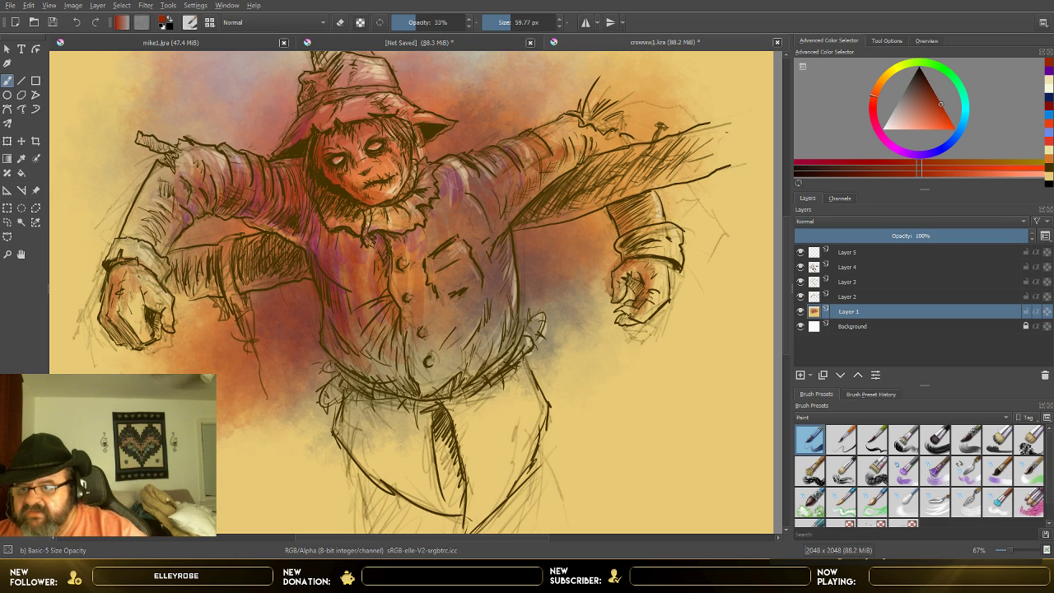
mouse_move(127, 255)
left_mouse_down()
mouse_move(150, 239)
mouse_move(165, 188)
left_mouse_up()
mouse_move(148, 239)
left_mouse_down()
mouse_move(169, 190)
mouse_move(209, 181)
left_mouse_up()
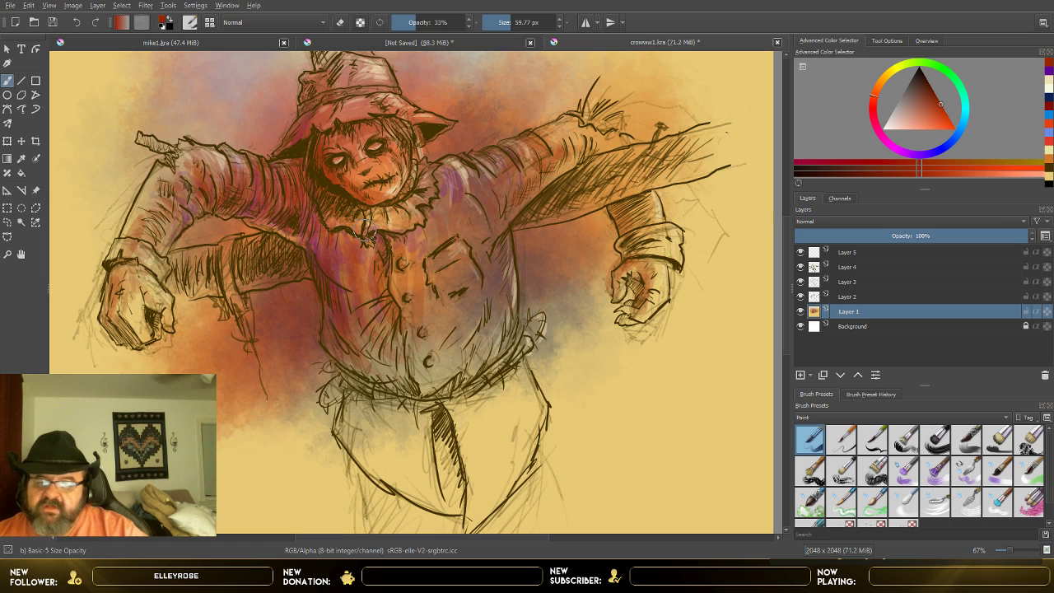
Step: Switch the painting colour to dark reddish brown at 44% opacity and shade the coat from the shoulder down the chest
left_click(922, 89)
left_click(927, 88)
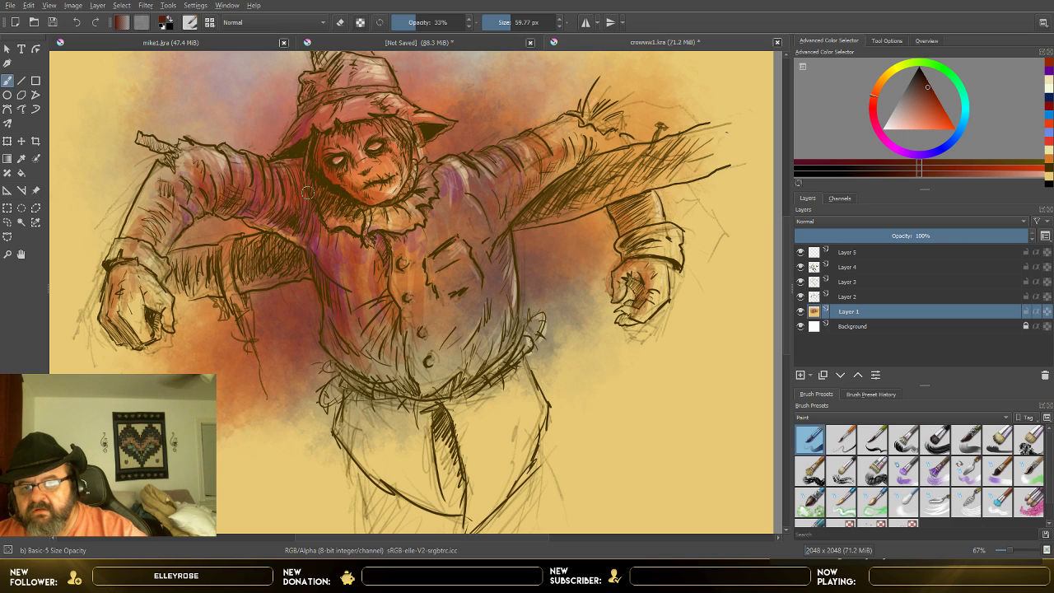
left_click(428, 22)
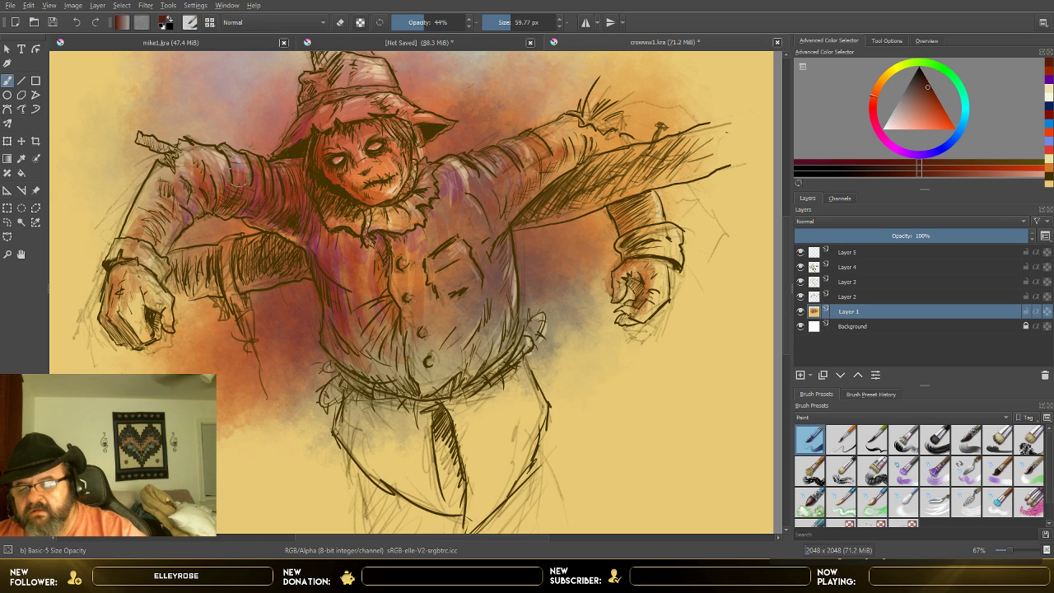
mouse_move(303, 189)
left_mouse_down()
mouse_move(302, 213)
mouse_move(295, 202)
mouse_move(355, 290)
mouse_move(368, 265)
left_mouse_up()
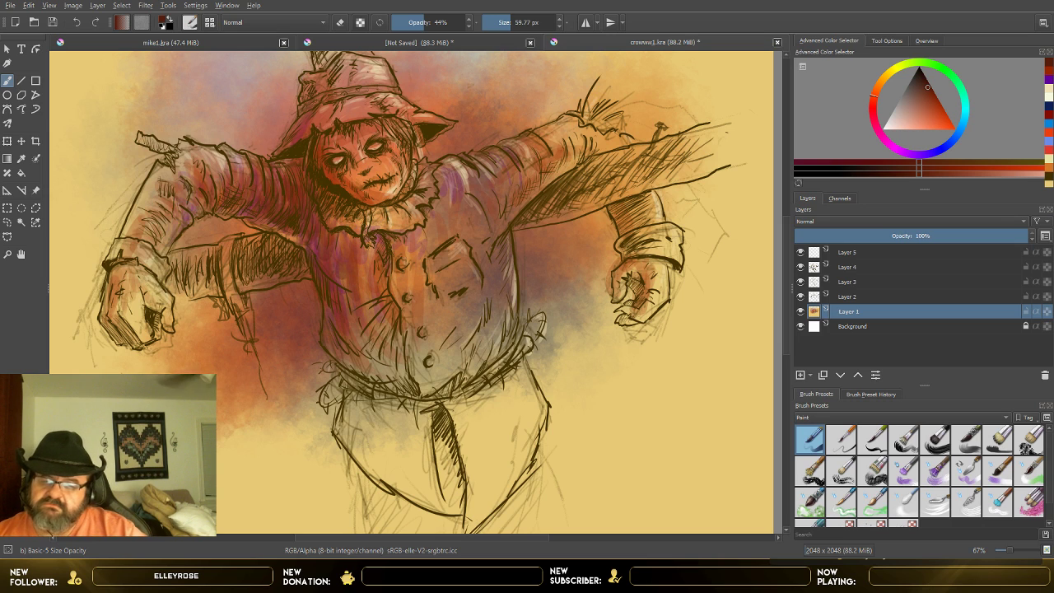
left_click_drag(363, 247, 375, 296)
Step: Paint dark brown shadow strokes on the trousers below the coat hem, beside the centre fold and along the waist
mouse_move(363, 400)
left_mouse_down()
mouse_move(367, 444)
mouse_move(349, 387)
mouse_move(387, 461)
mouse_move(402, 411)
mouse_move(458, 485)
left_mouse_up()
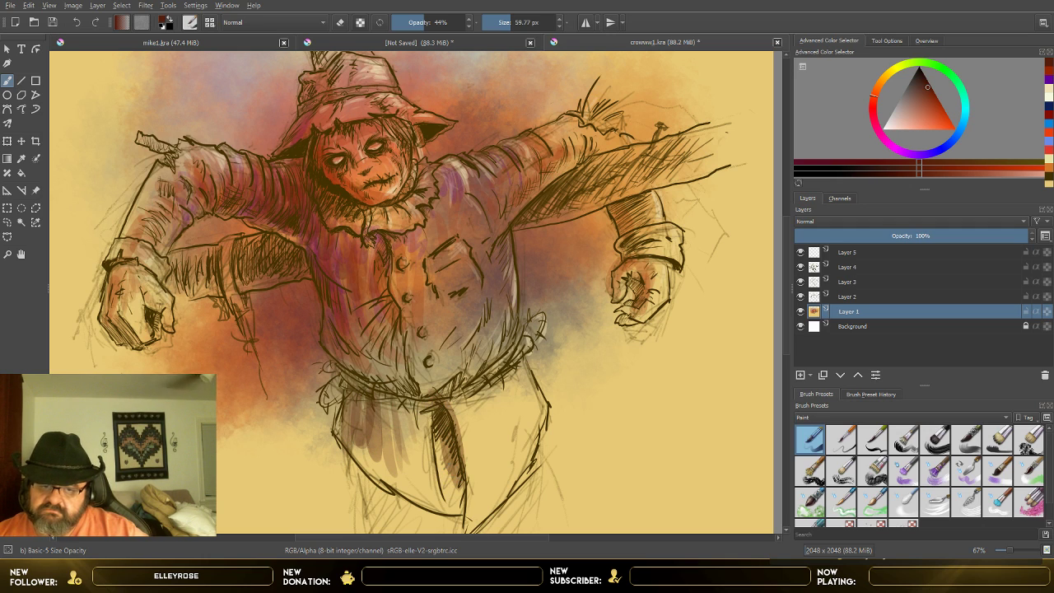
mouse_move(444, 398)
left_mouse_down()
mouse_move(483, 388)
mouse_move(518, 338)
mouse_move(397, 389)
mouse_move(411, 392)
left_mouse_up()
left_click_drag(344, 370, 356, 409)
mouse_move(379, 326)
left_mouse_down()
mouse_move(391, 374)
mouse_move(382, 427)
left_mouse_up()
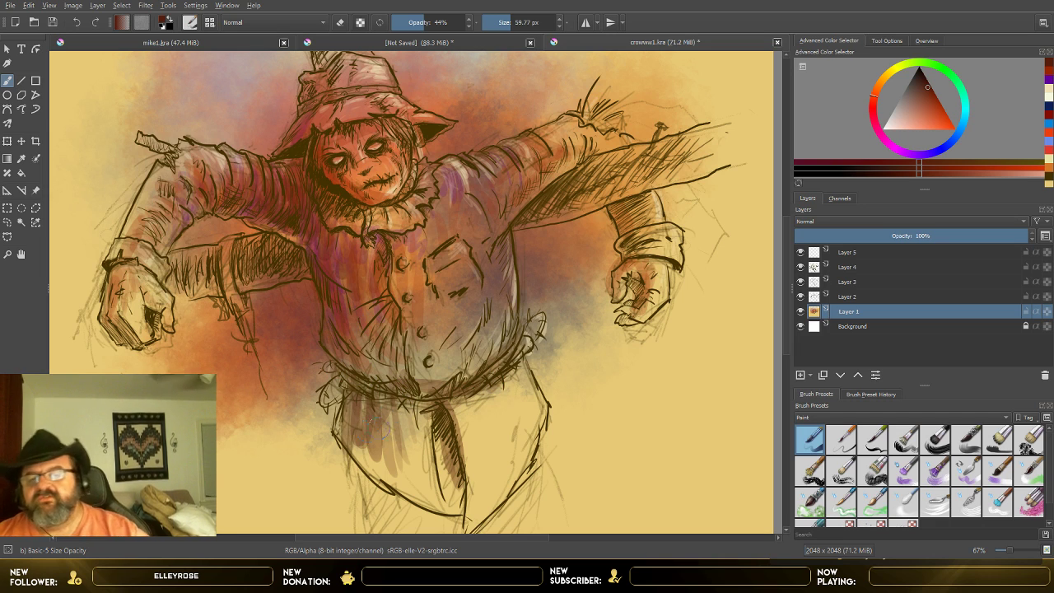
Step: Check the drawing without Layer 1's colour, restore that layer, and hide the rough sketch lines on Layer 2
scroll(398, 402, "down", 2)
scroll(398, 389, "up", 1)
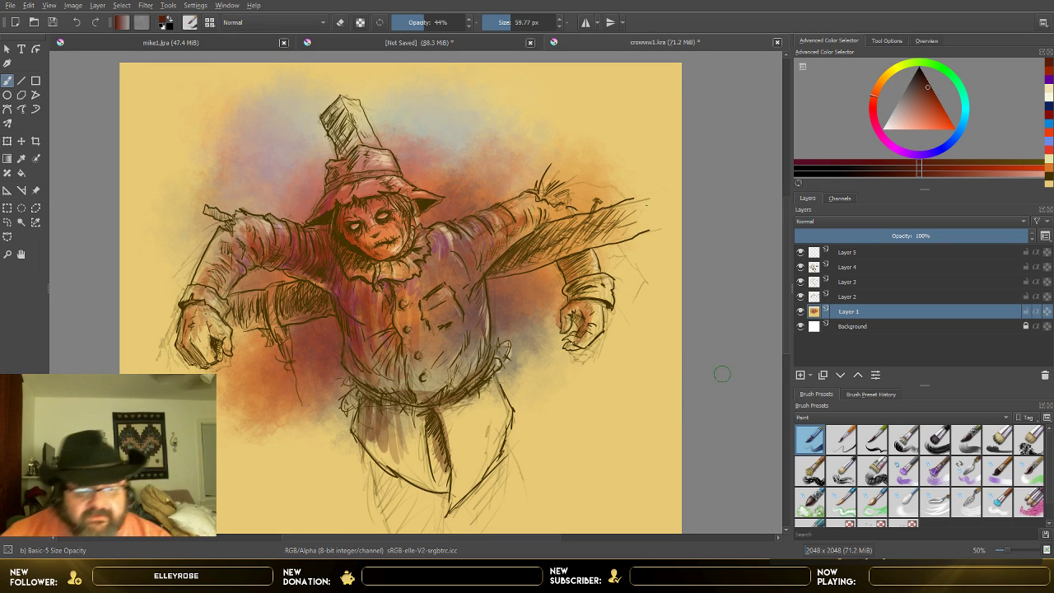
left_click(801, 313)
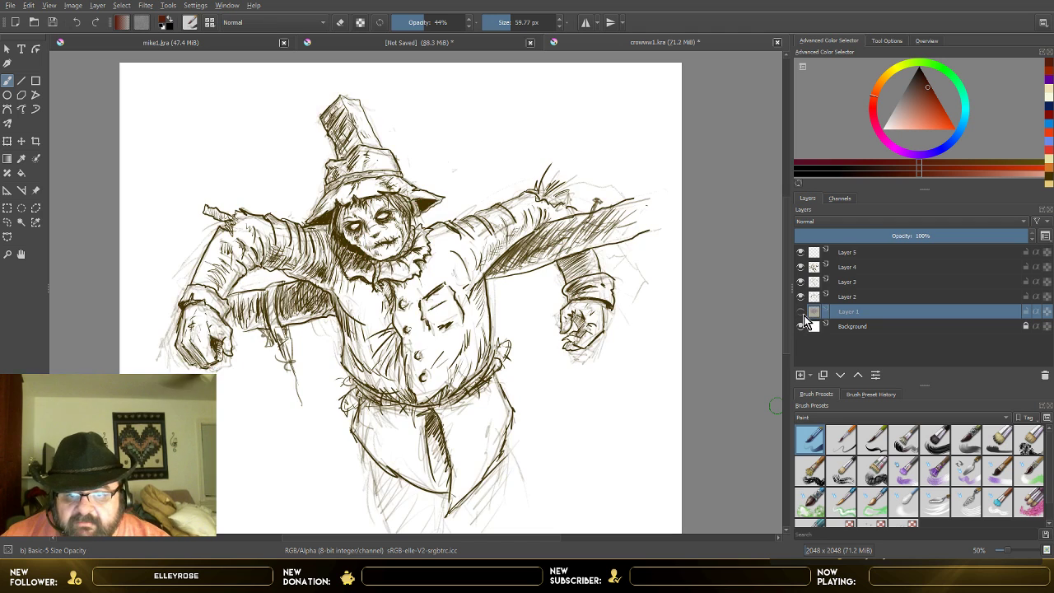
left_click(801, 312)
left_click(801, 297)
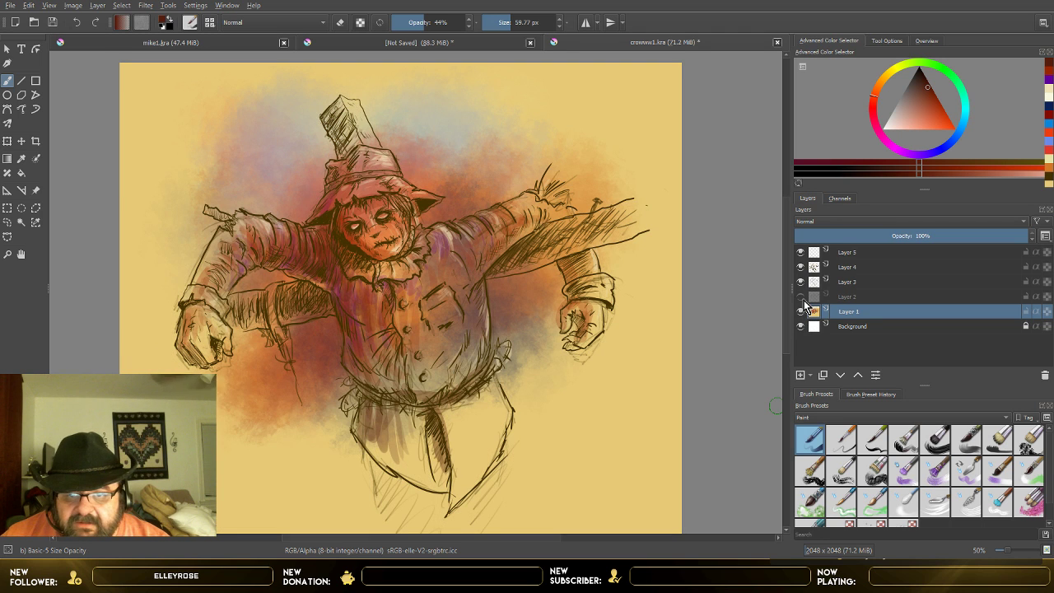
left_click(801, 298)
left_click(801, 297)
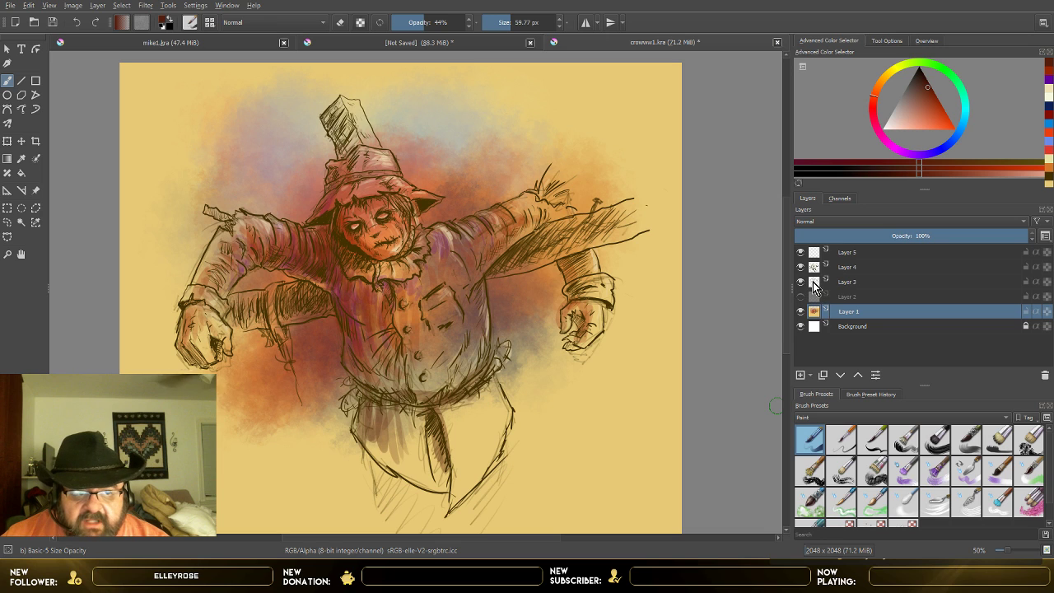
Step: Toggle Layer 3's visibility to compare the scarecrow with and without its sketch lines, and inspect the coat and trousers up close
left_click(801, 282)
left_click(802, 284)
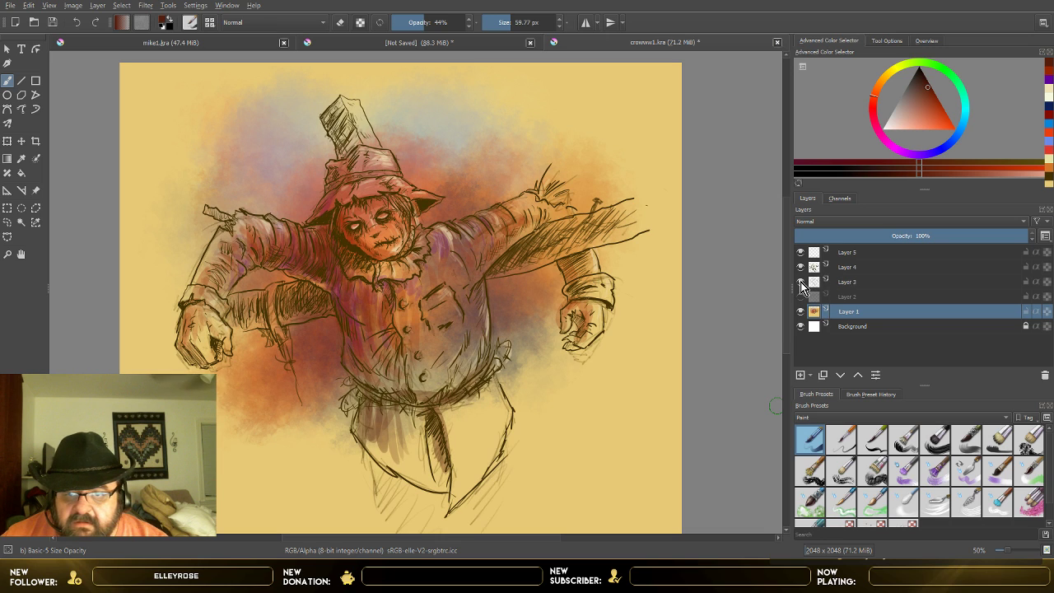
left_click(802, 284)
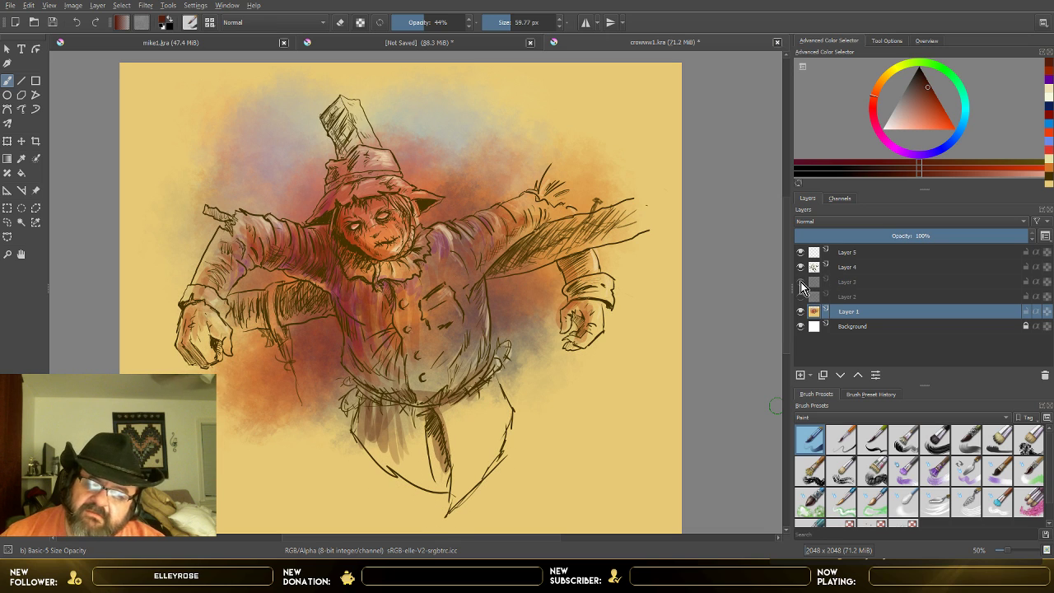
left_click(801, 283)
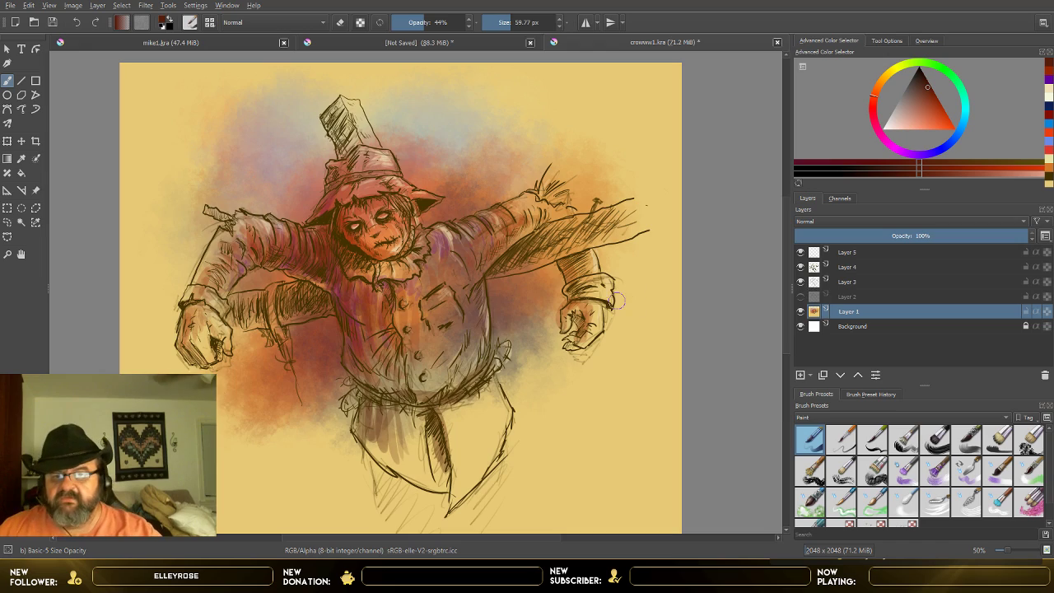
scroll(606, 300, "up", 2)
scroll(429, 256, "down", 1)
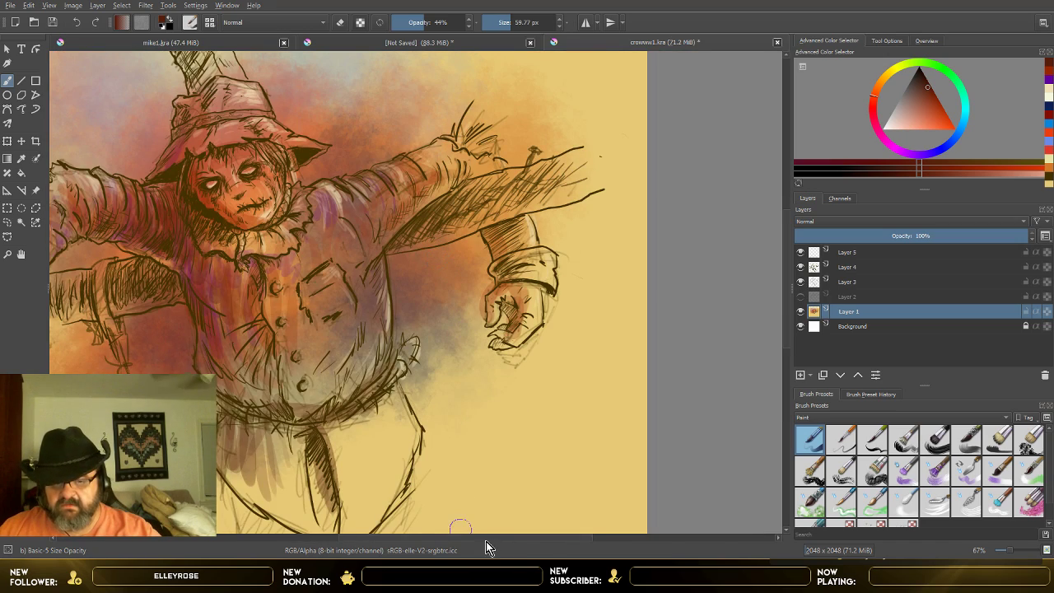
left_click_drag(486, 540, 421, 537)
scroll(437, 377, "up", 1)
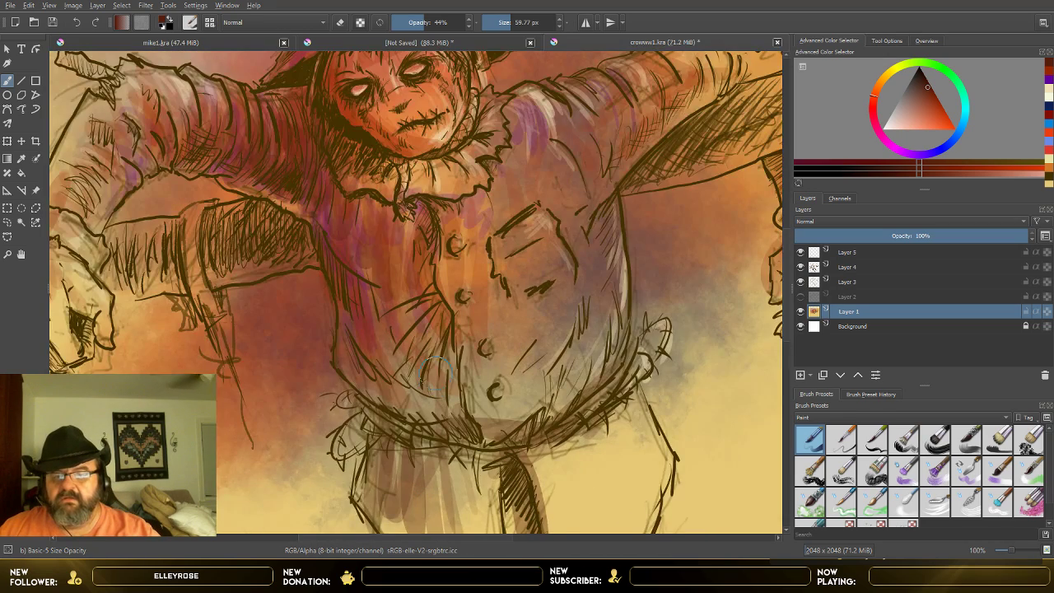
scroll(431, 370, "down", 1)
scroll(437, 374, "down", 1)
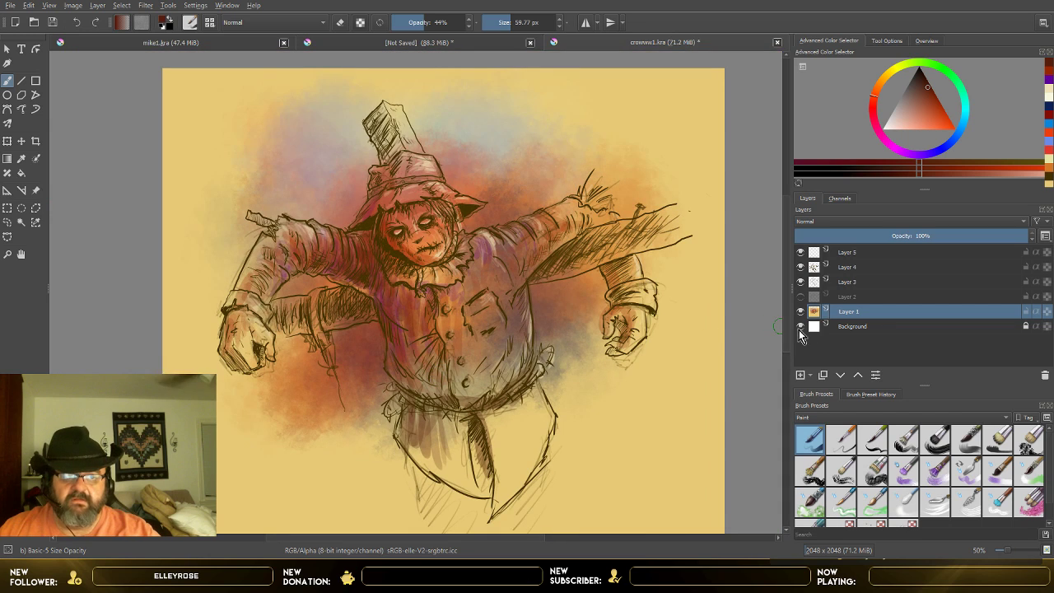
left_click(801, 282)
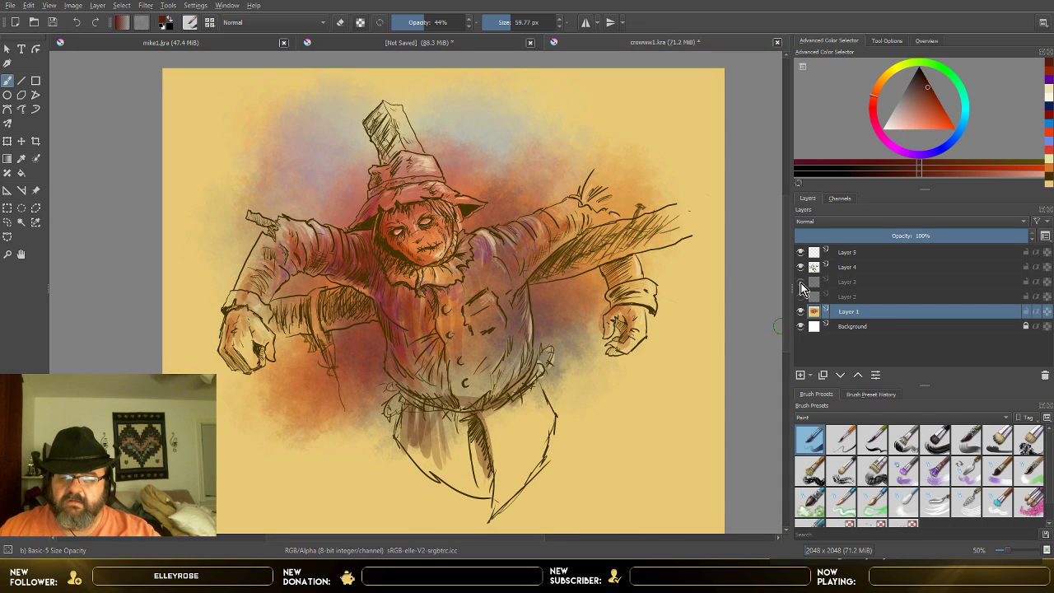
left_click(800, 283)
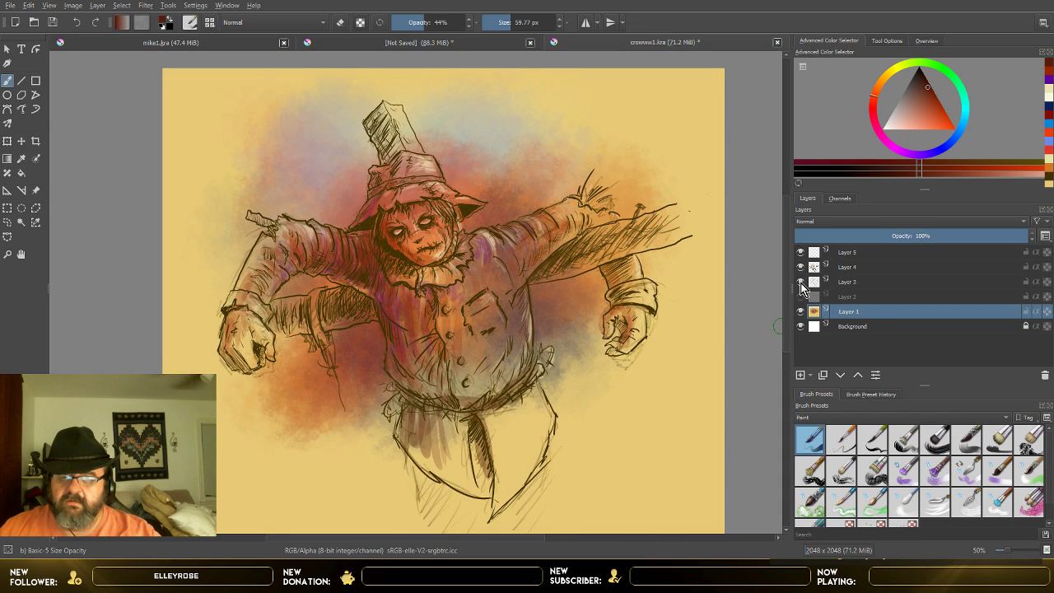
scroll(683, 307, "up", 1)
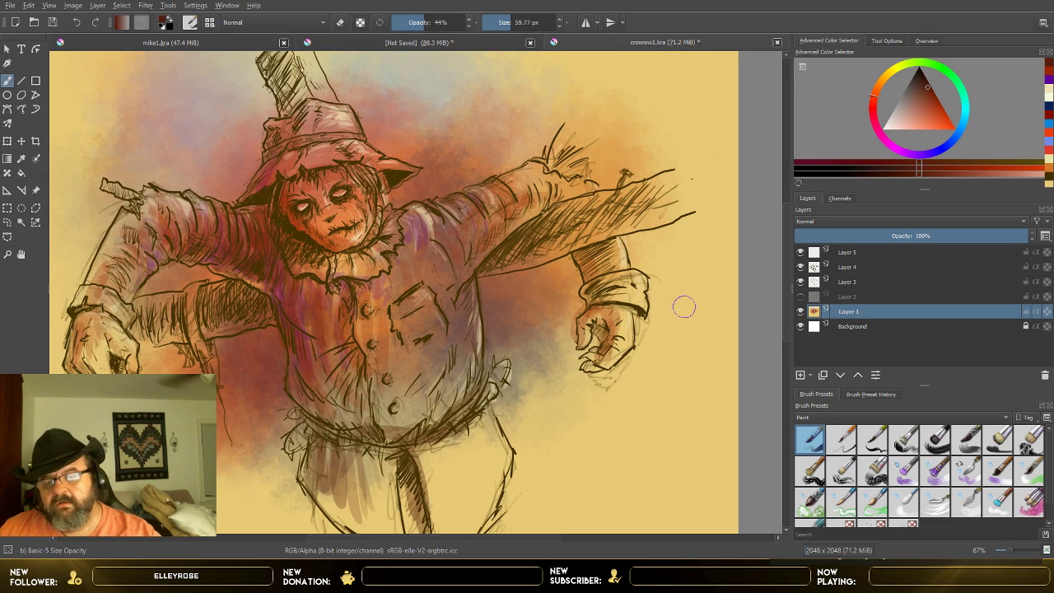
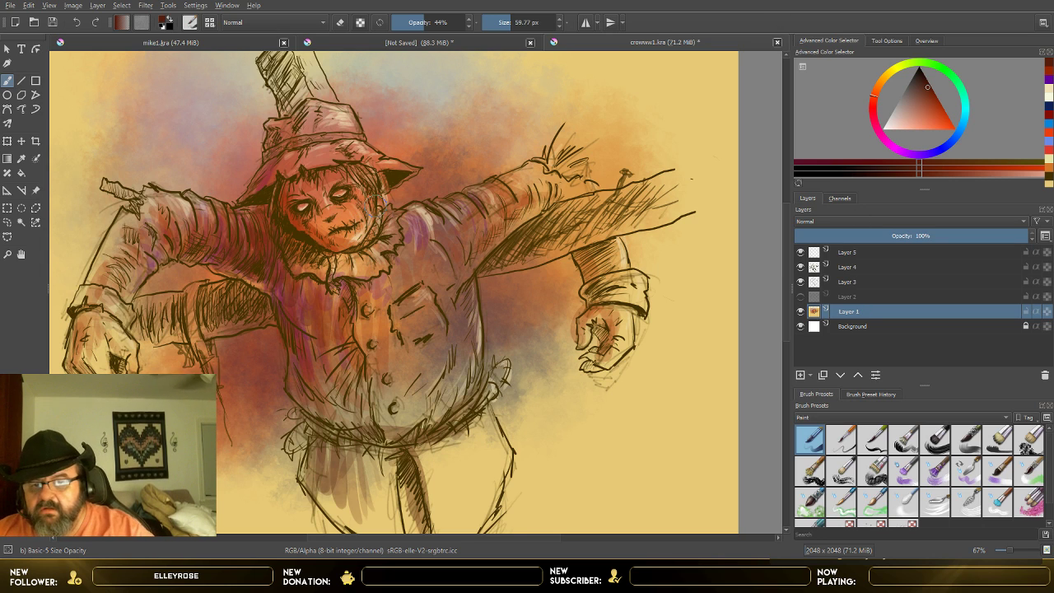
left_click_drag(512, 24, 501, 25)
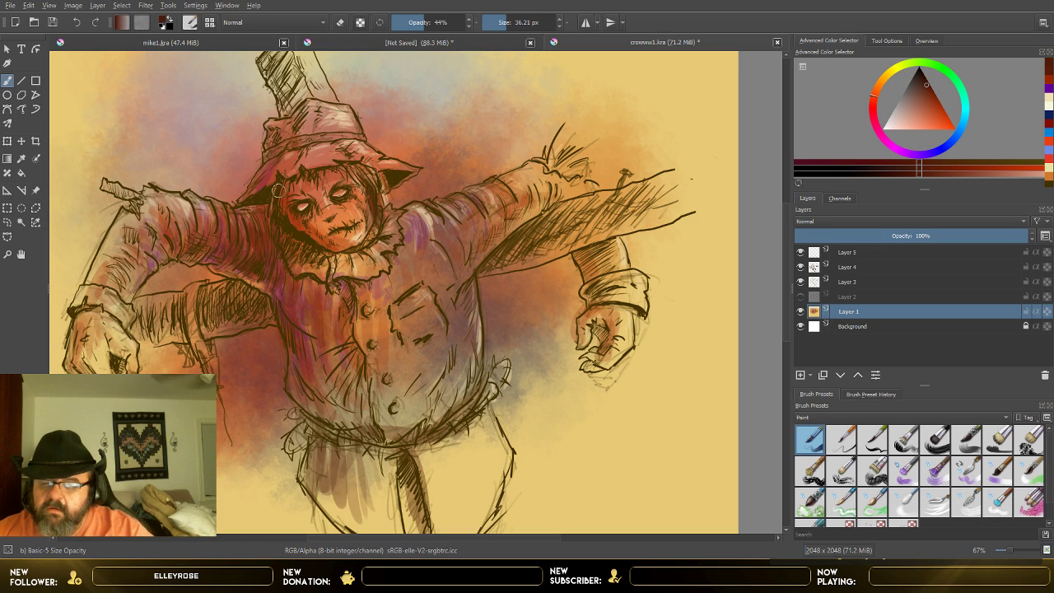
left_click_drag(280, 185, 273, 194)
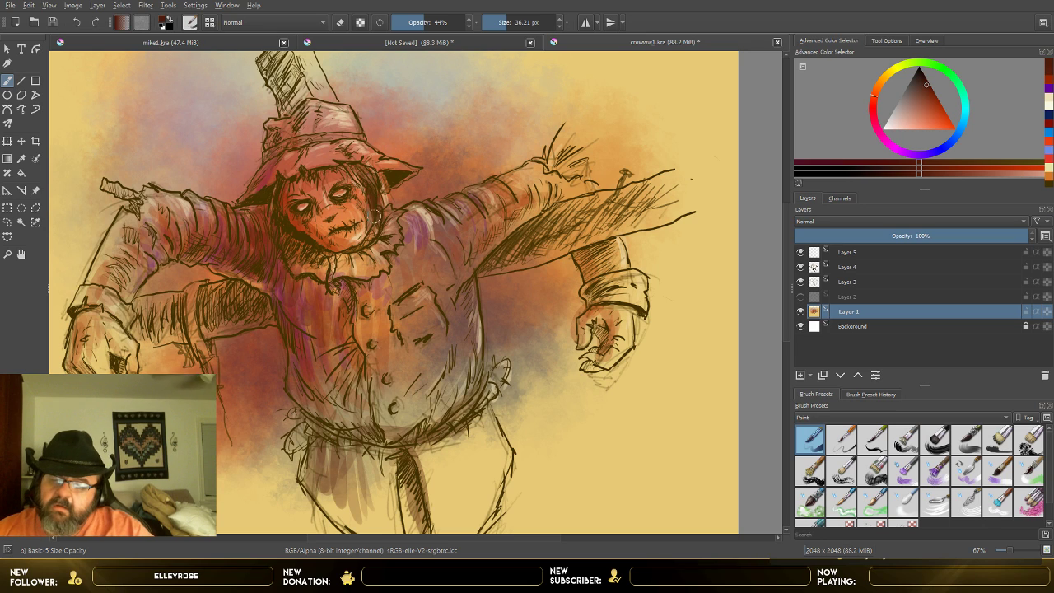
mouse_move(370, 200)
left_mouse_down()
mouse_move(363, 250)
mouse_move(370, 238)
mouse_move(356, 243)
left_mouse_up()
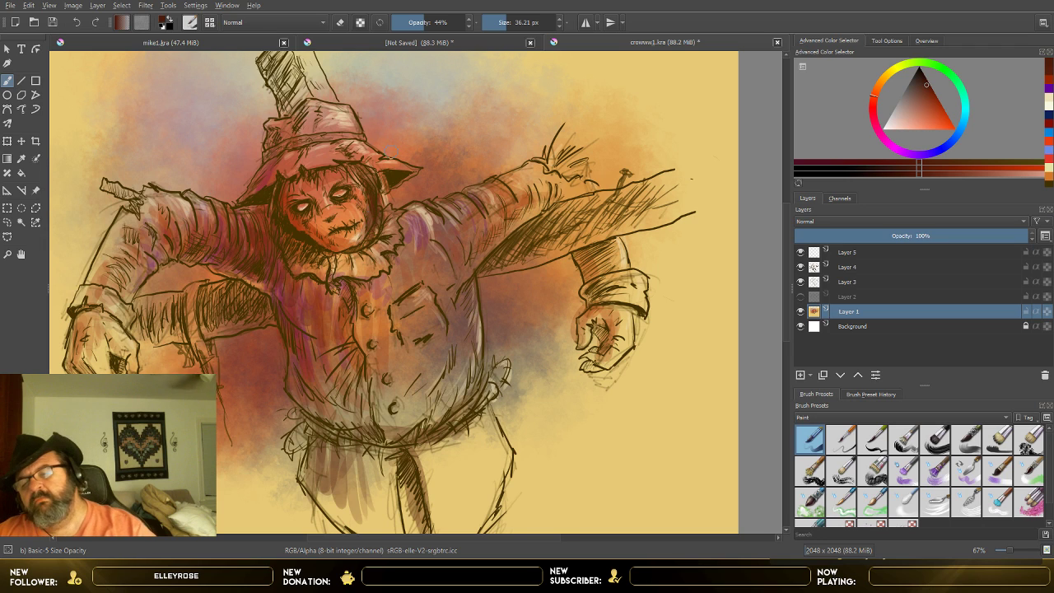
key("ctrl+z")
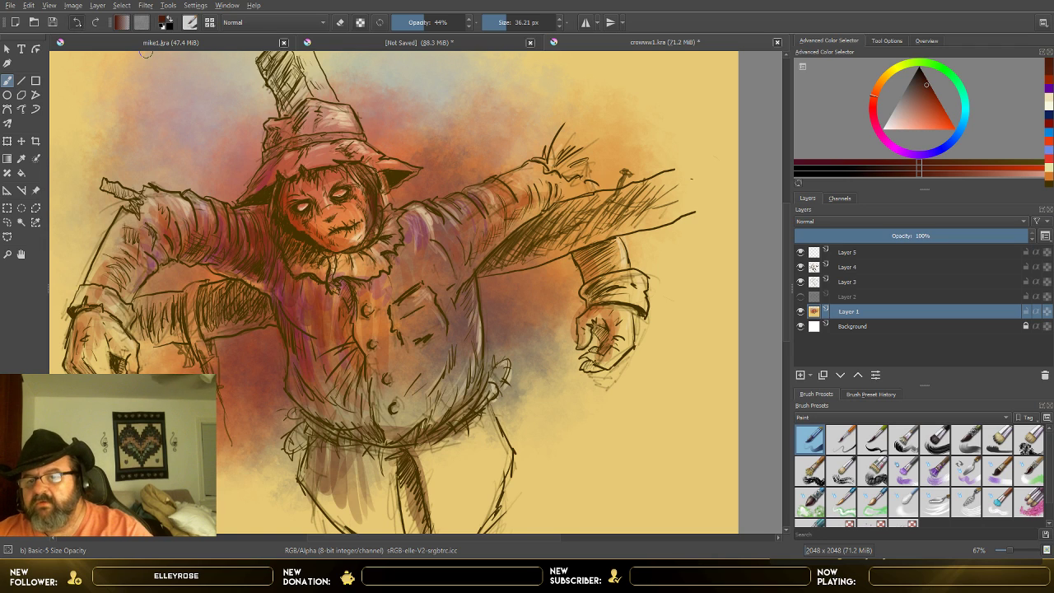
key("ctrl+z")
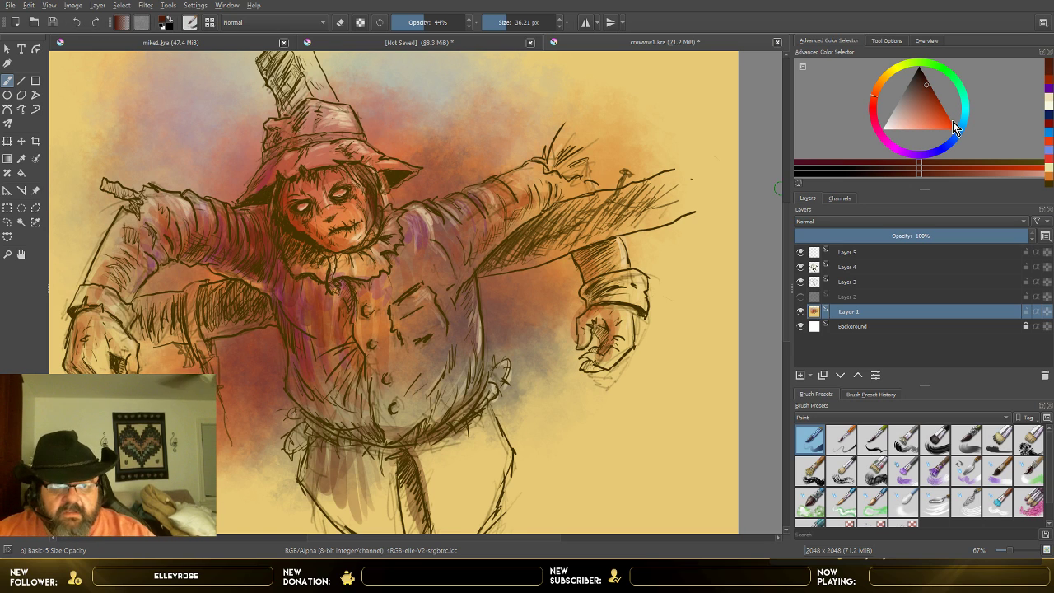
Step: Make Layer 4 active, reset the painting colour to black, and choose the Ink-3 Gpen brush
left_click(861, 268)
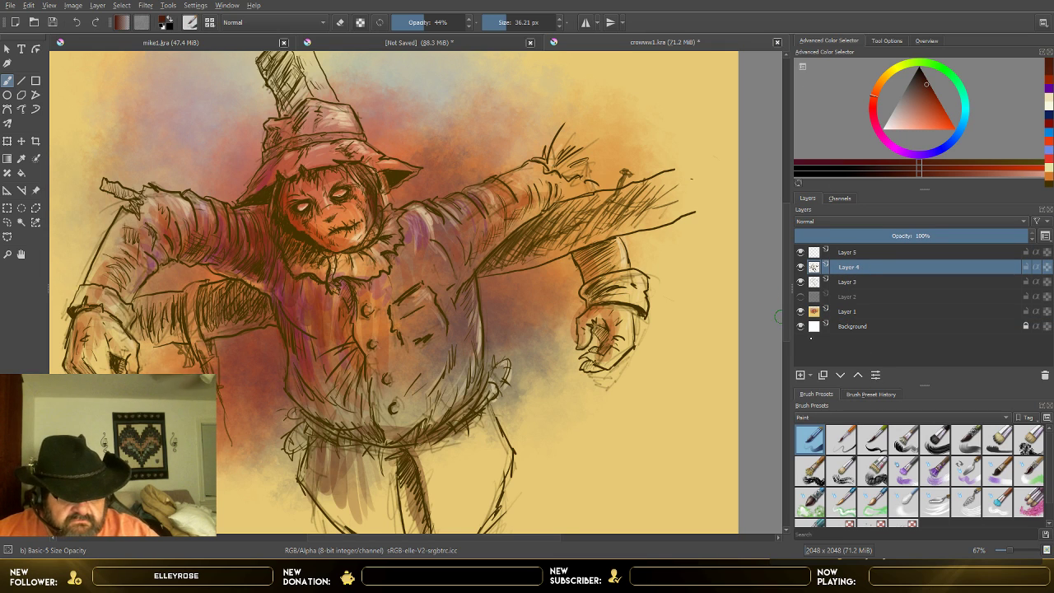
key("slash")
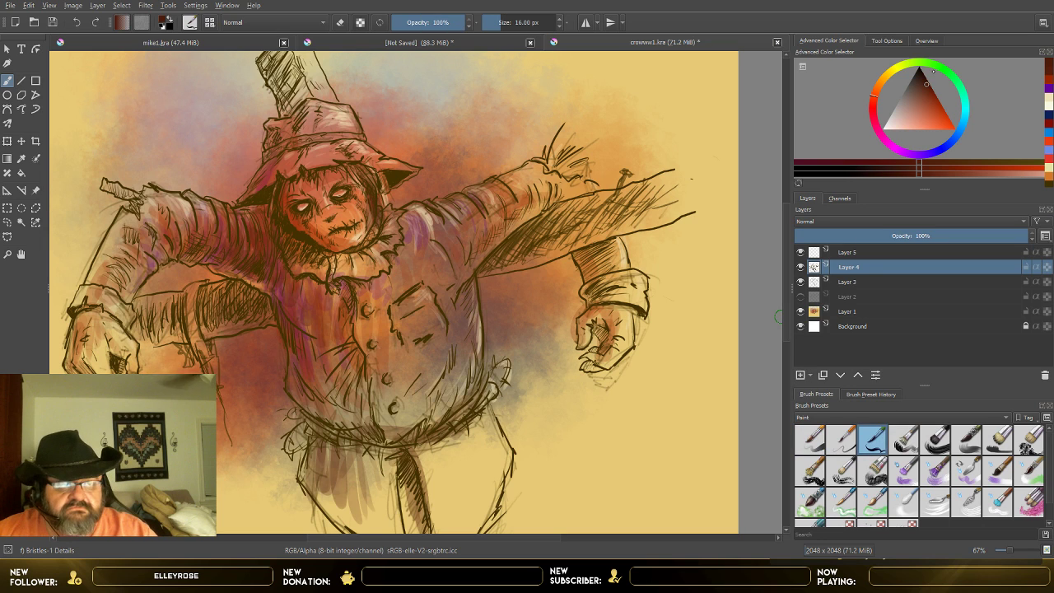
key("d")
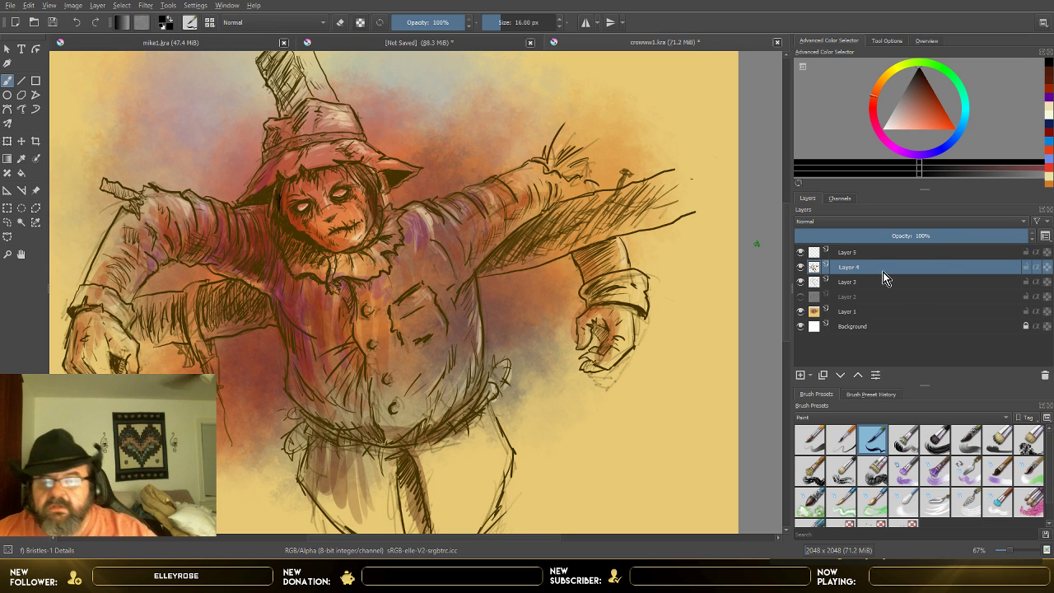
left_click_drag(443, 24, 433, 24)
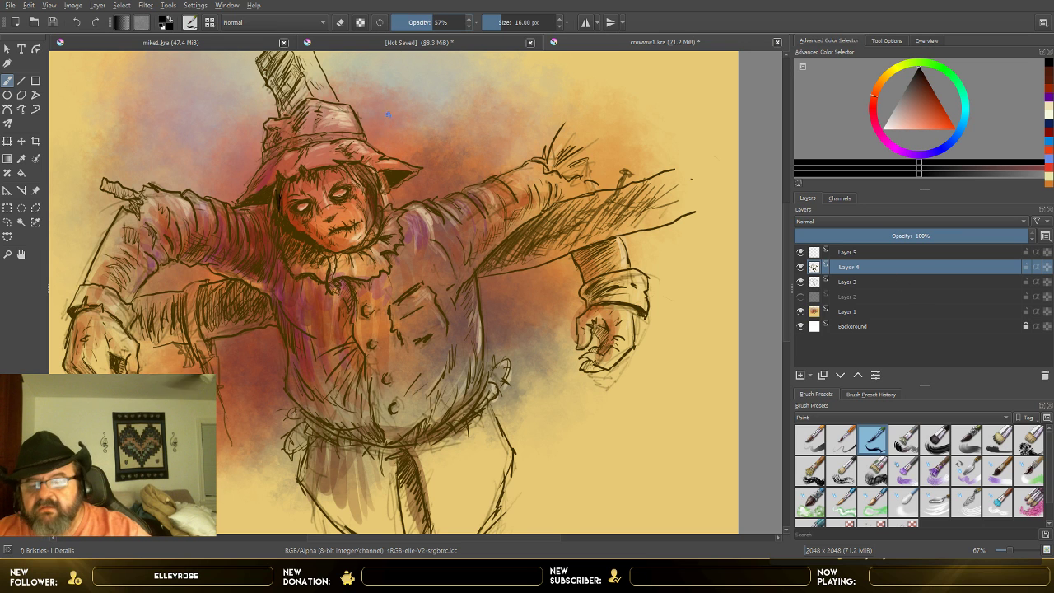
scroll(327, 222, "up", 3)
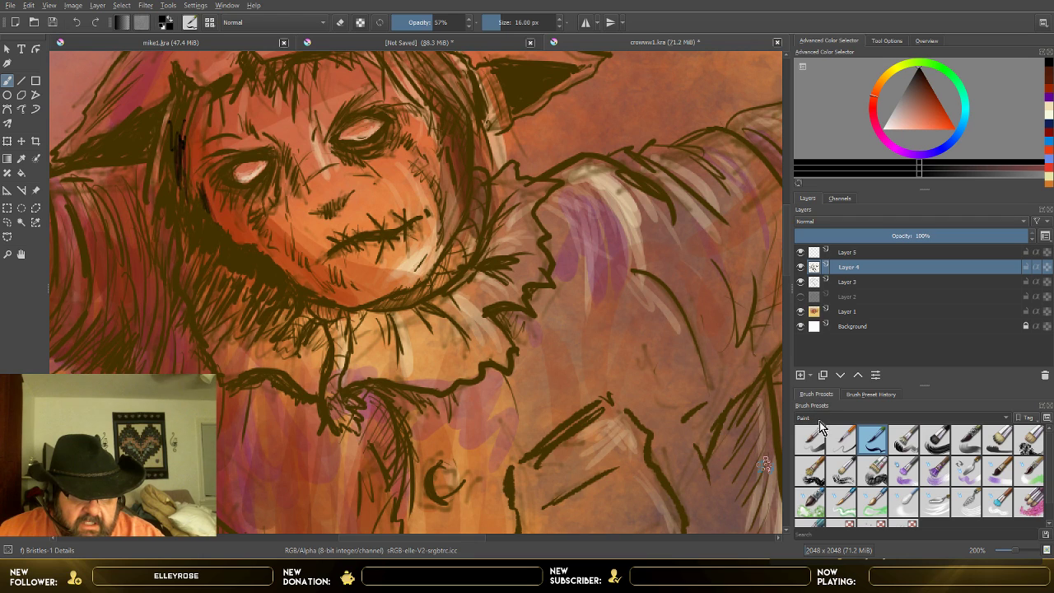
scroll(824, 416, "down", 1)
left_click(935, 439)
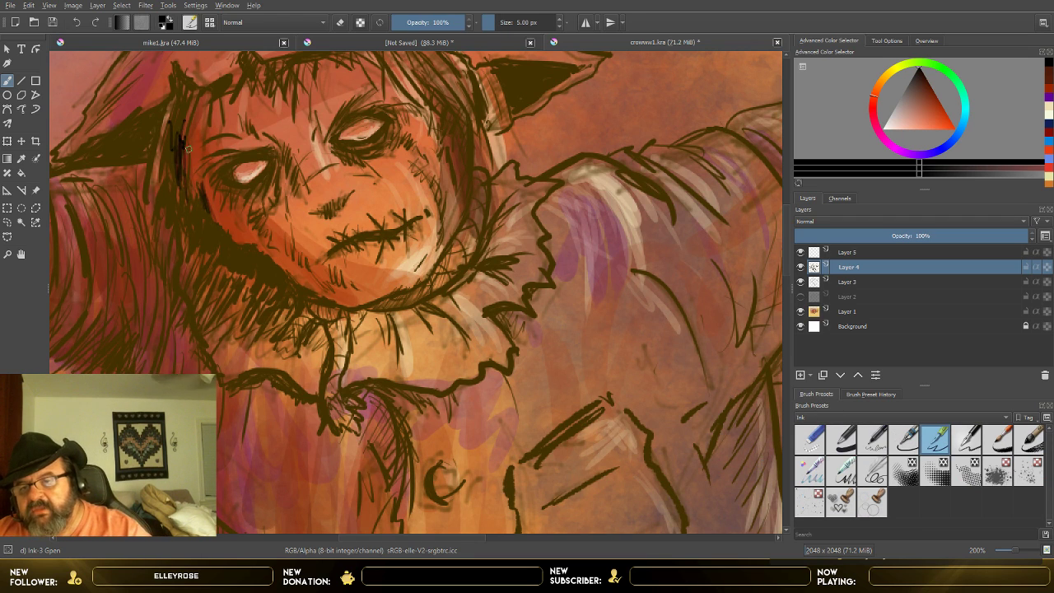
Step: Ink fine black strokes at 57% opacity along the shadowed hairline edge beside the scarecrow's face
mouse_move(186, 144)
left_mouse_down()
mouse_move(197, 172)
mouse_move(186, 187)
left_mouse_up()
left_click(434, 22)
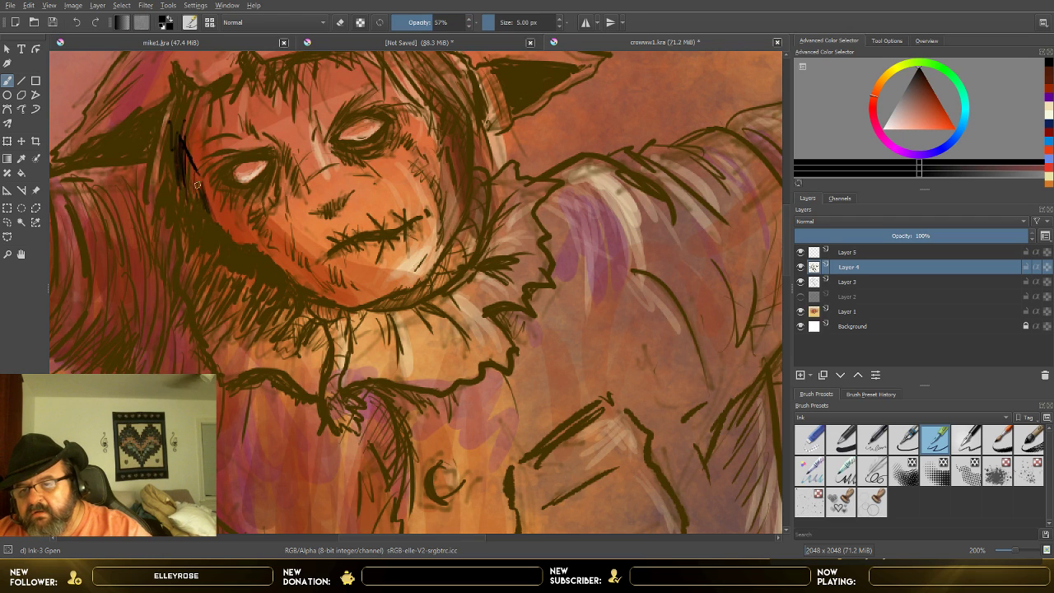
left_click_drag(197, 180, 202, 194)
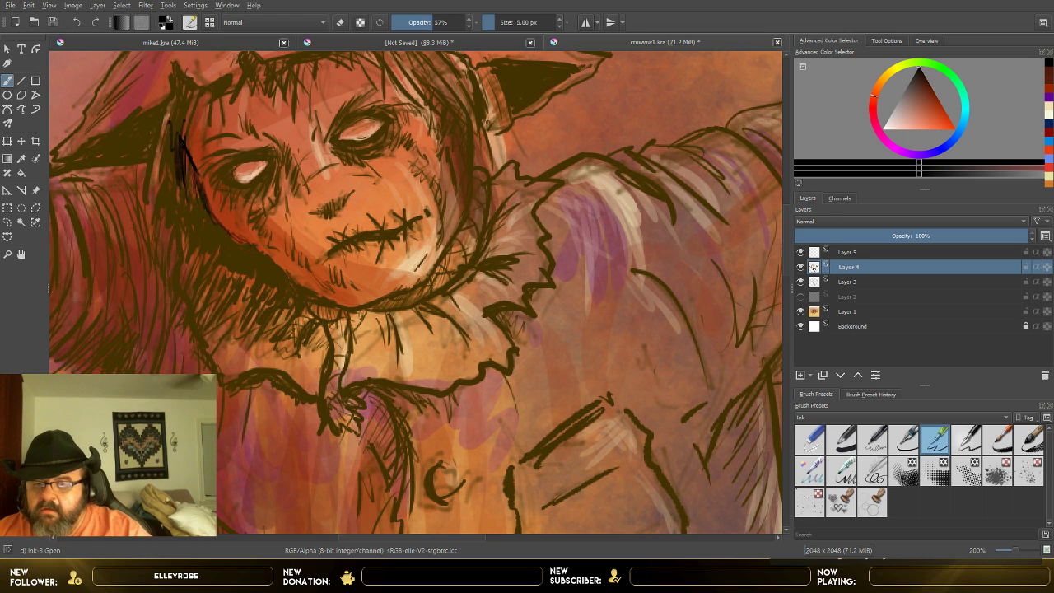
mouse_move(186, 152)
left_mouse_down()
mouse_move(188, 108)
mouse_move(196, 157)
left_mouse_up()
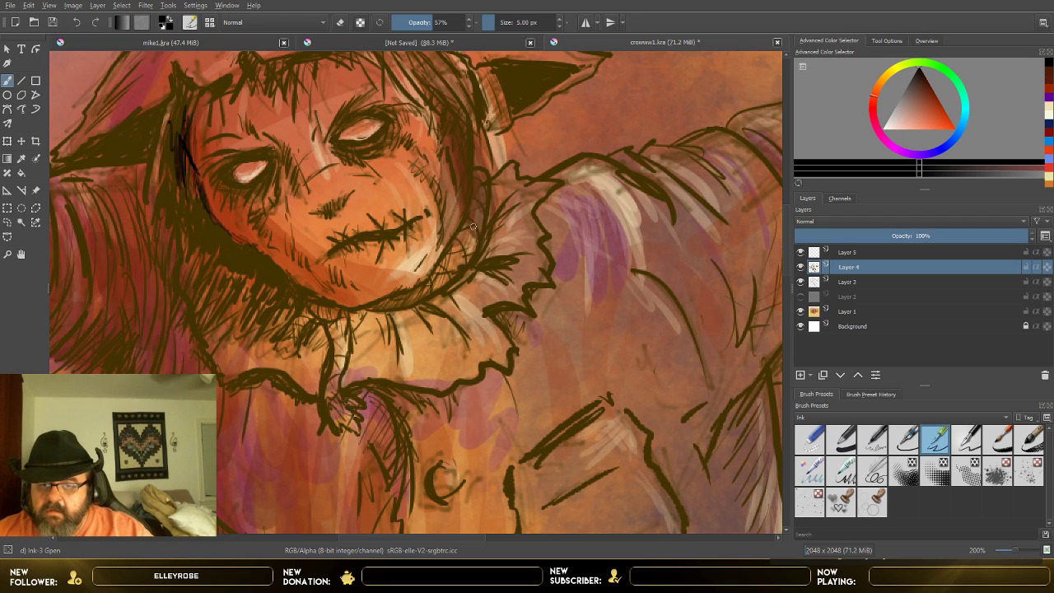
Step: Darken the lower corner of the stitched mouth in black and erase the mouth line's opposite tip with Eraser Small
left_click_drag(339, 244, 322, 259)
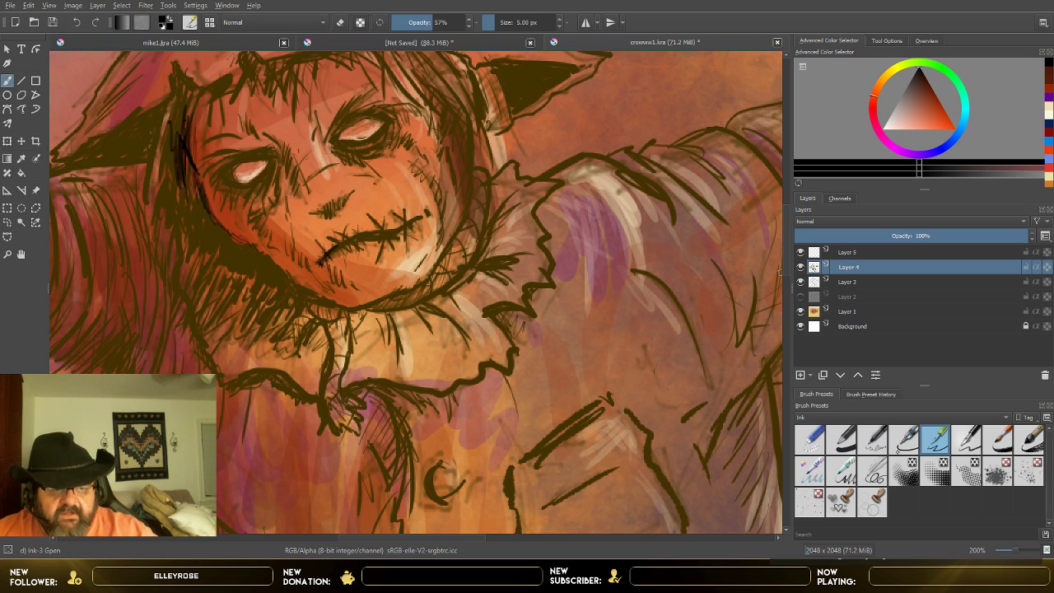
left_click(810, 442)
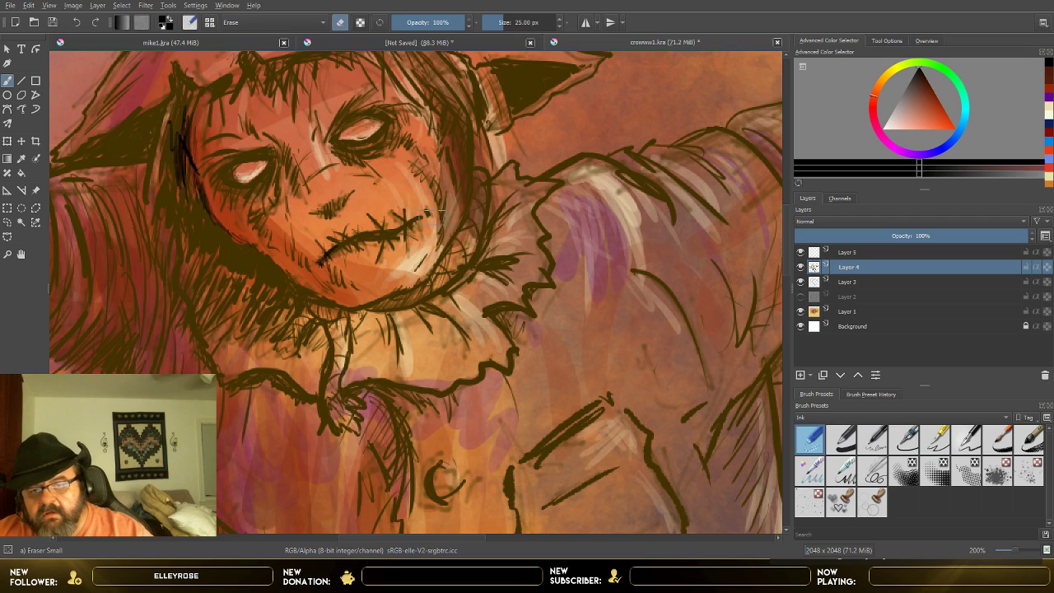
left_click_drag(426, 209, 428, 215)
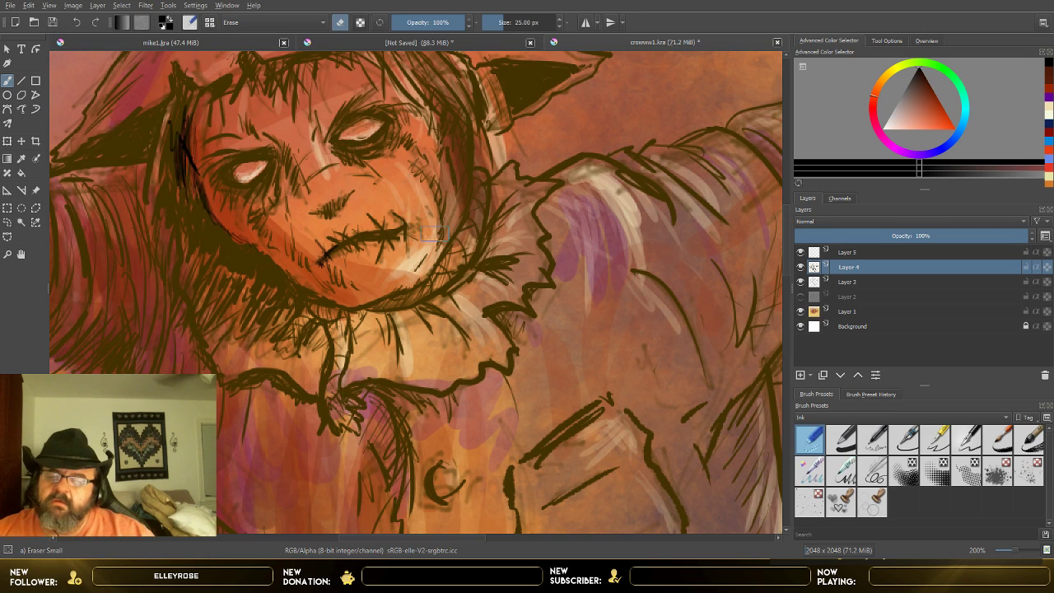
Step: Toggle the visibility of Layer 3 and Layer 4 to compare the whole scarecrow with and without their line work
scroll(433, 241, "down", 4)
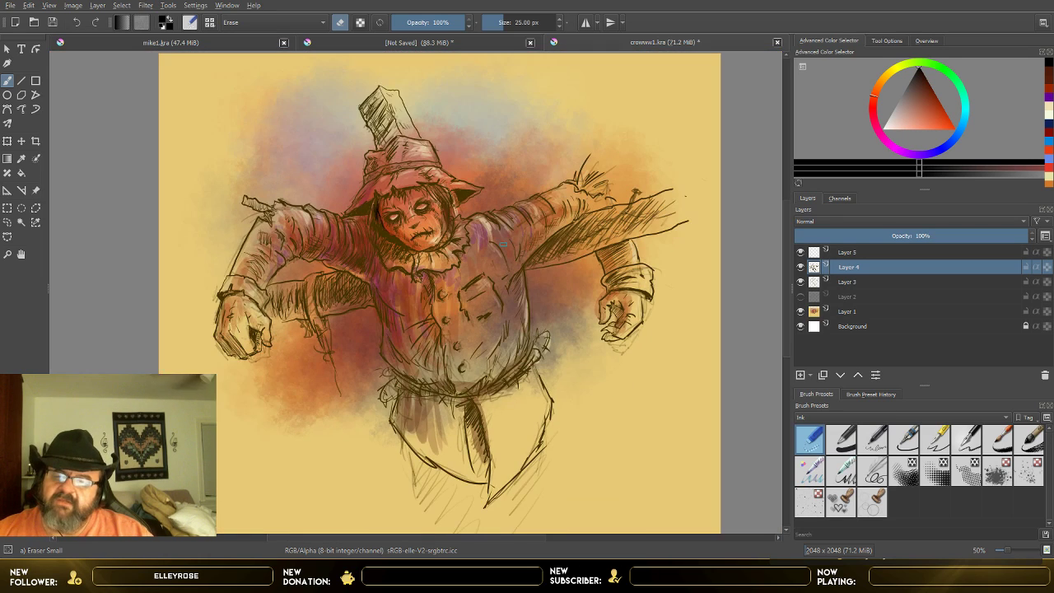
left_click(801, 282)
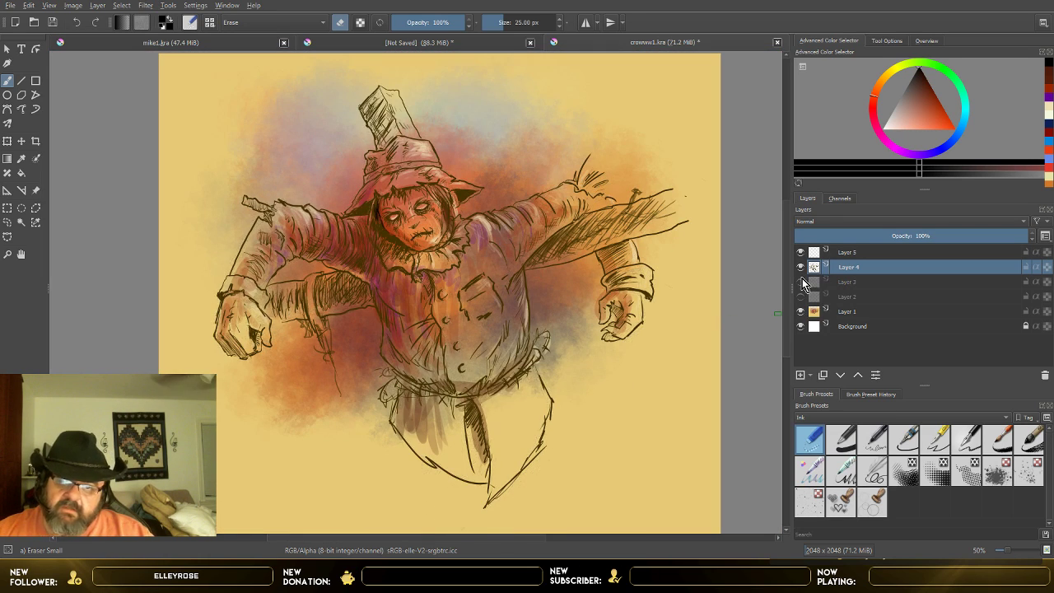
left_click(802, 279)
left_click(802, 268)
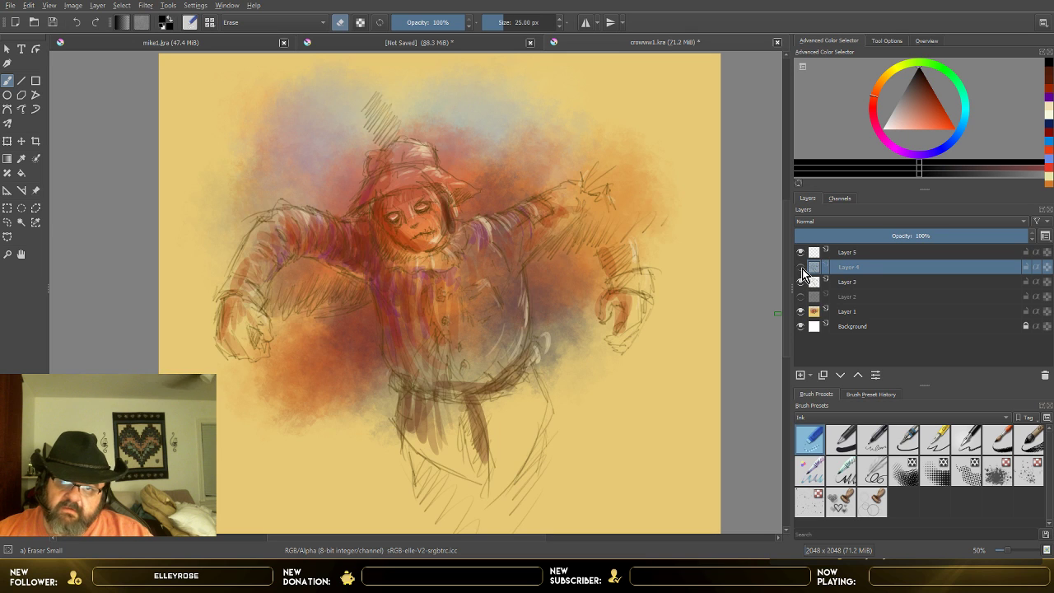
left_click(802, 269)
left_click(801, 268)
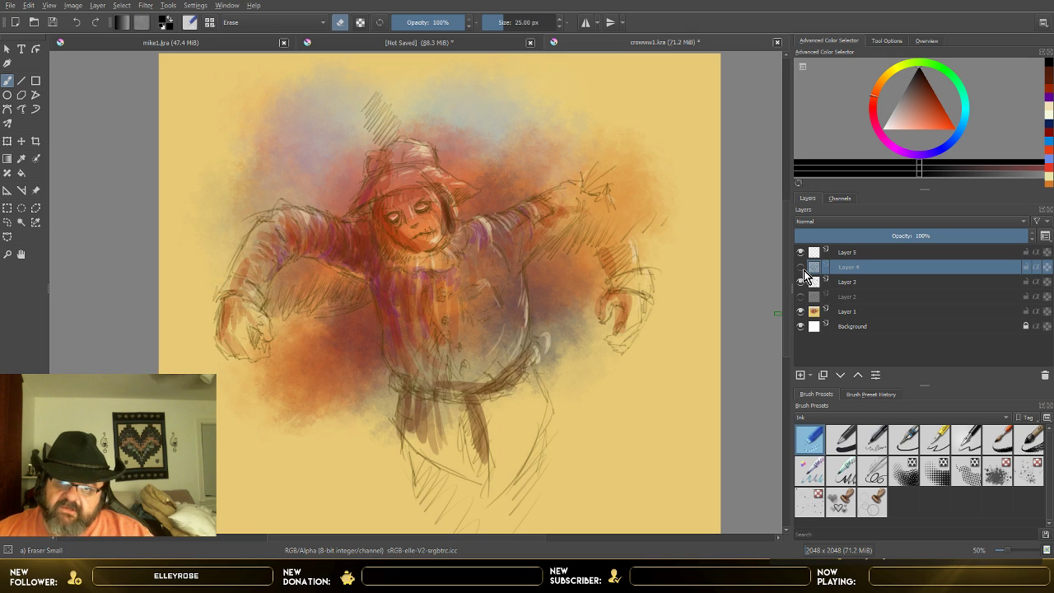
left_click(802, 269)
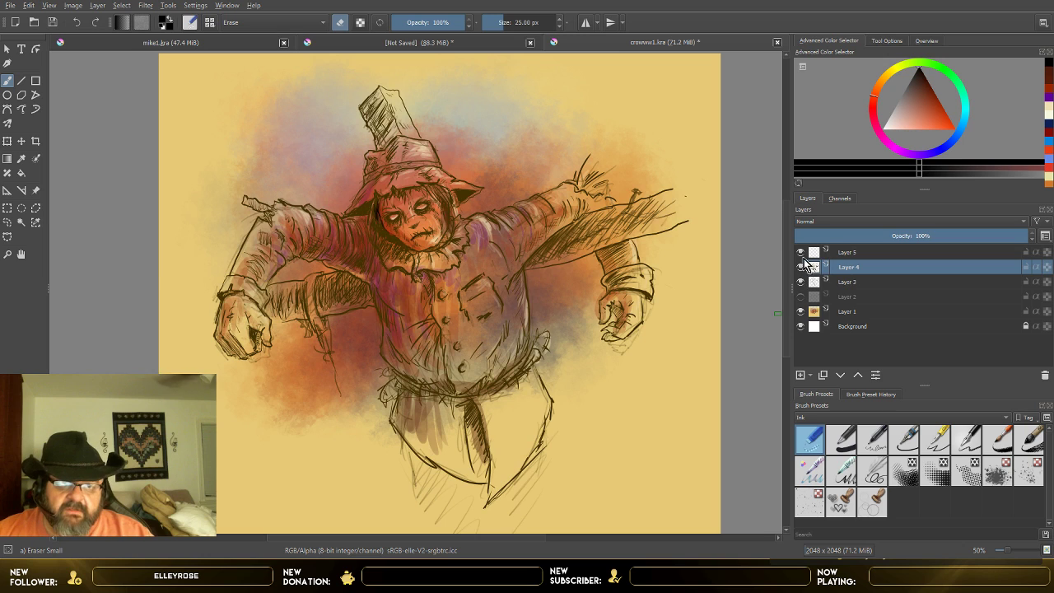
Step: Delete Layer 5 from the drawing
left_click(873, 251)
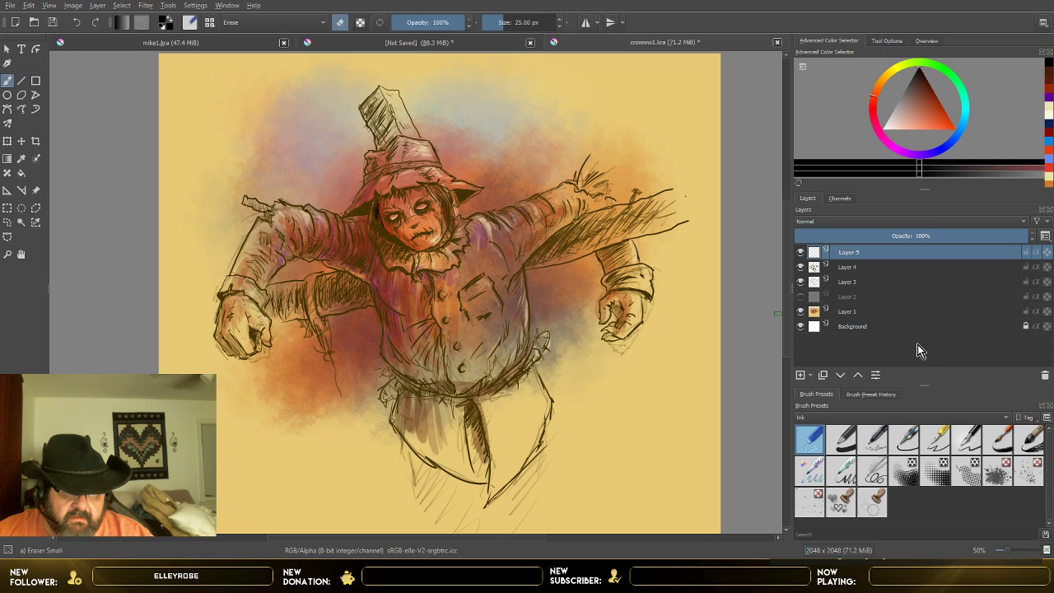
key("shift+Delete")
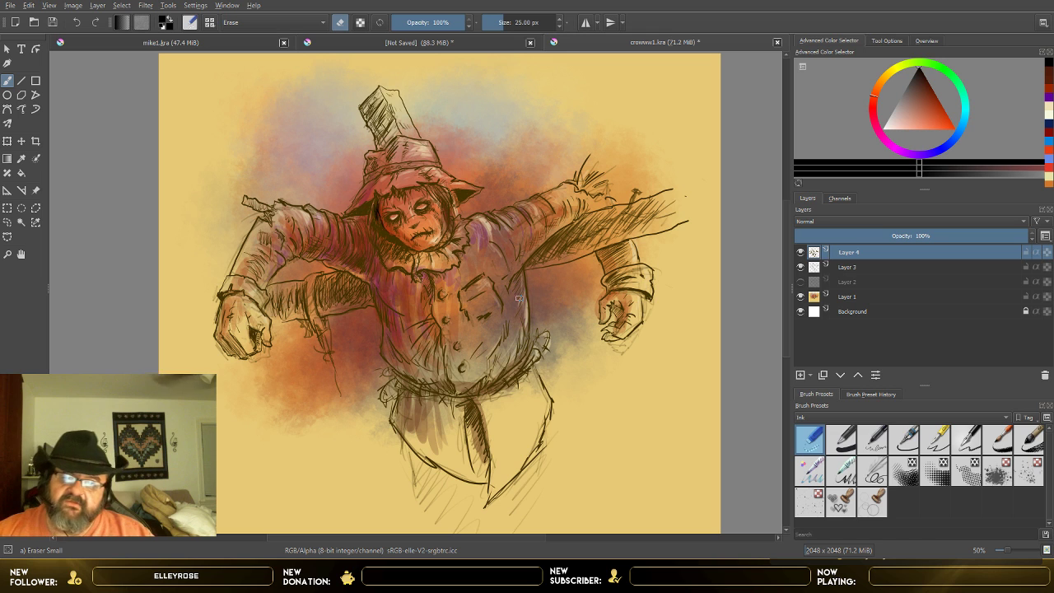
Step: Make Layer 1 active, choose a pale yellow painting colour, and switch to the Basic-5 Size Opacity brush
scroll(518, 298, "up", 1)
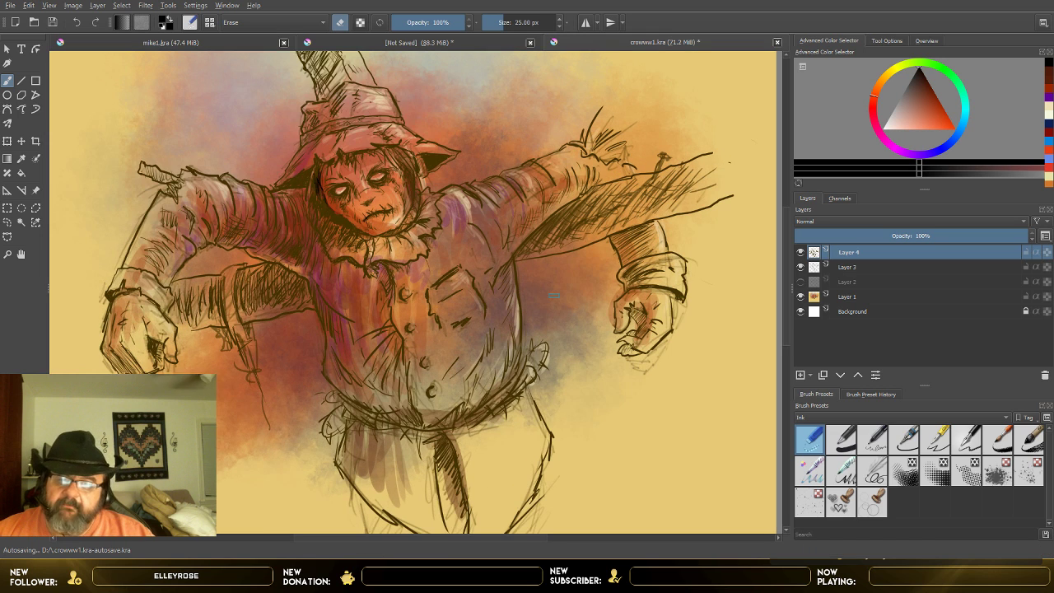
left_click(823, 296)
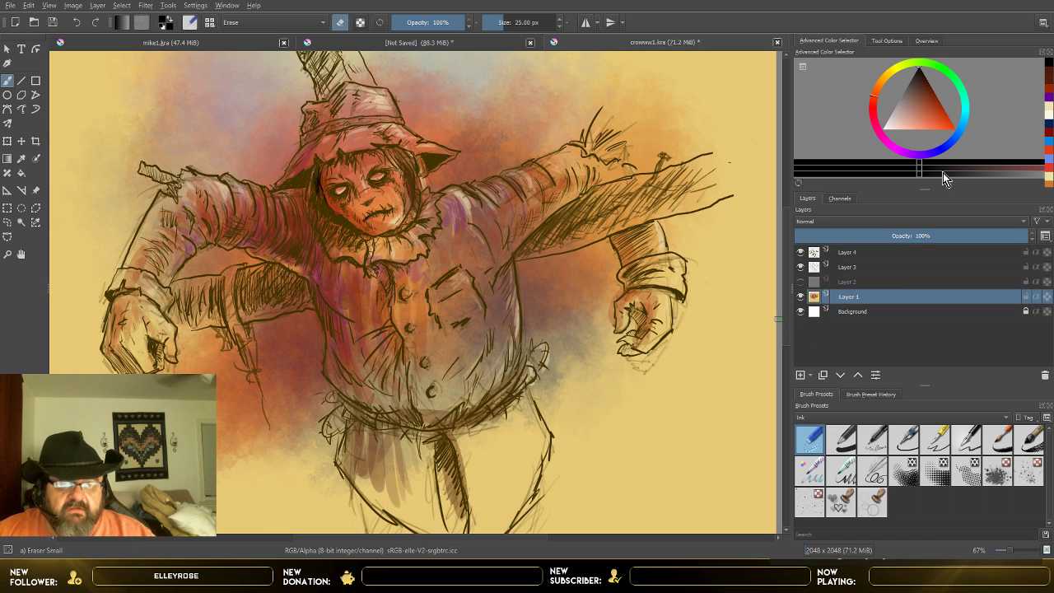
left_click(922, 88)
left_click(911, 129)
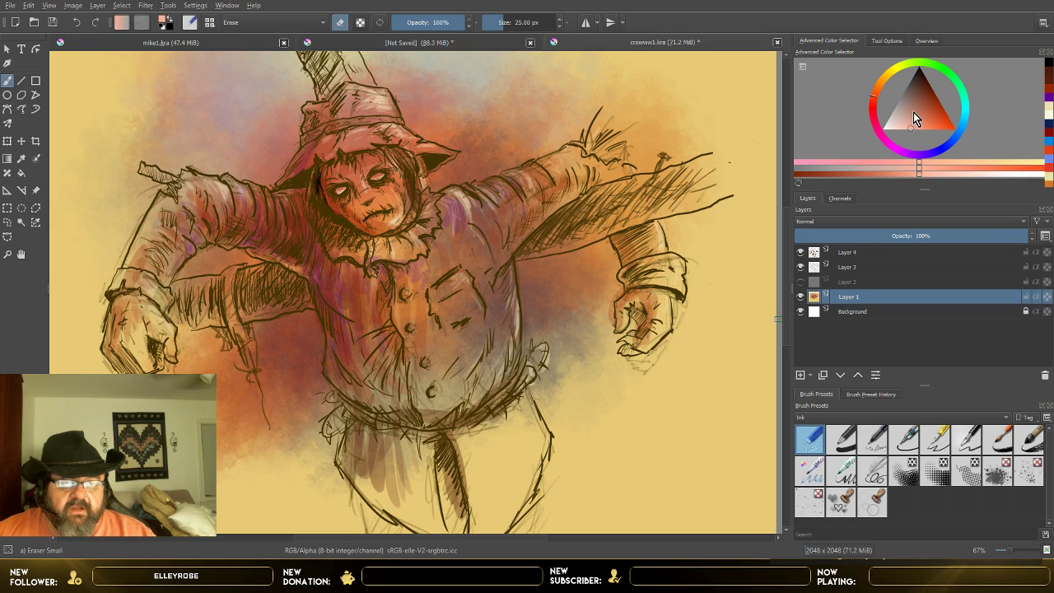
left_click(894, 71)
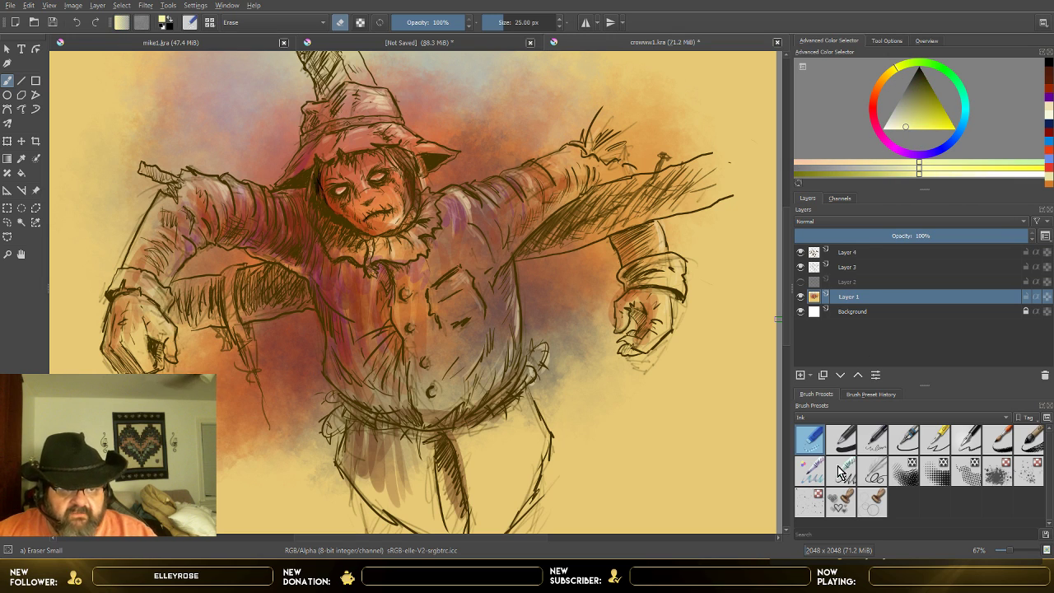
left_click(821, 421)
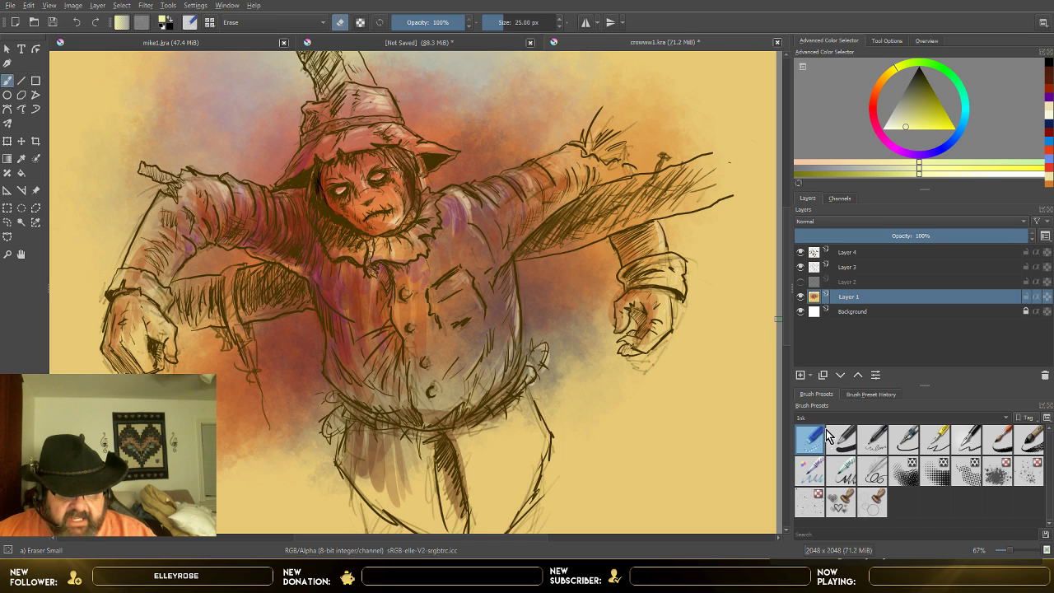
left_click(830, 433)
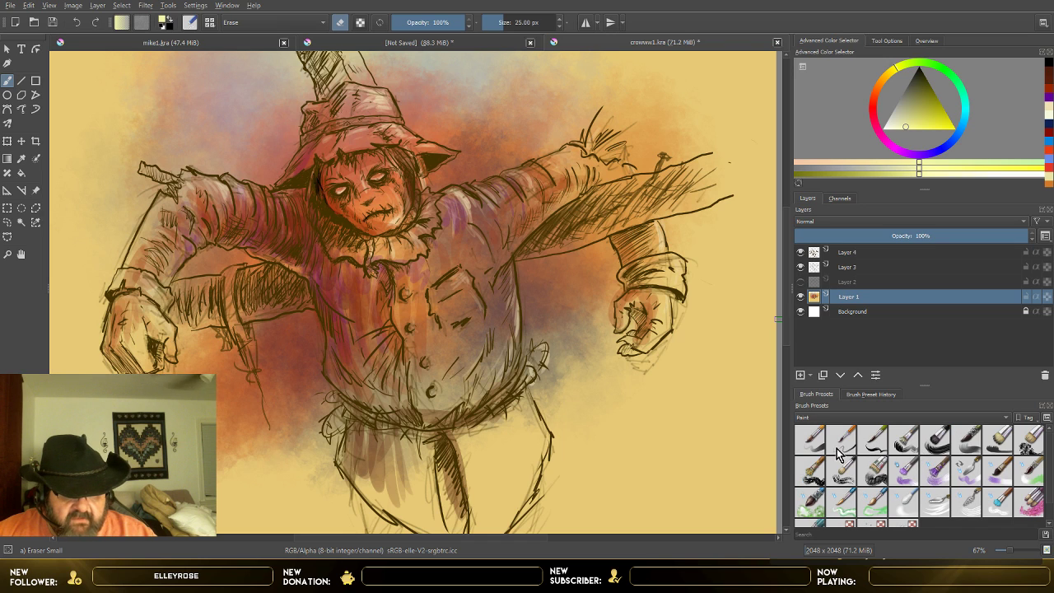
left_click(809, 445)
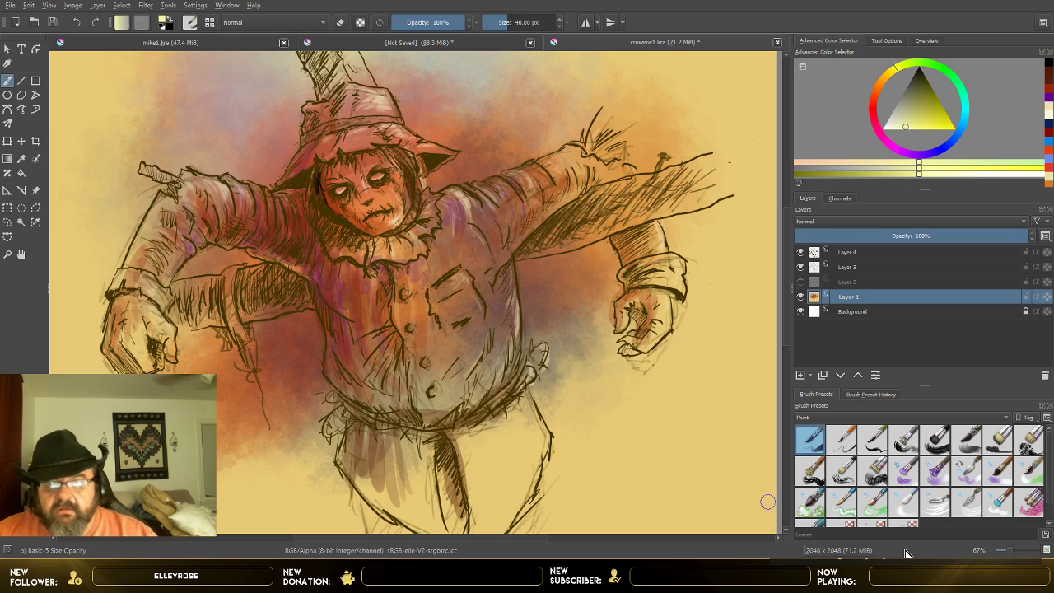
Step: Set the brush to 58% opacity and 15.28 px, and paint pale yellow highlights on the scarecrow's hat
left_click_drag(441, 23, 448, 41)
left_click(436, 18)
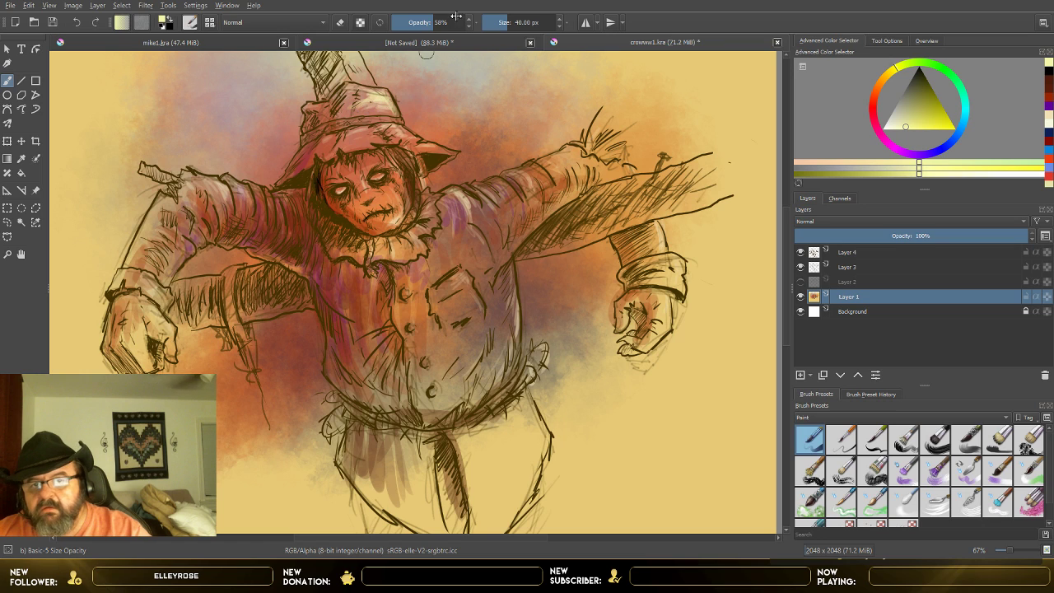
left_click_drag(504, 23, 499, 23)
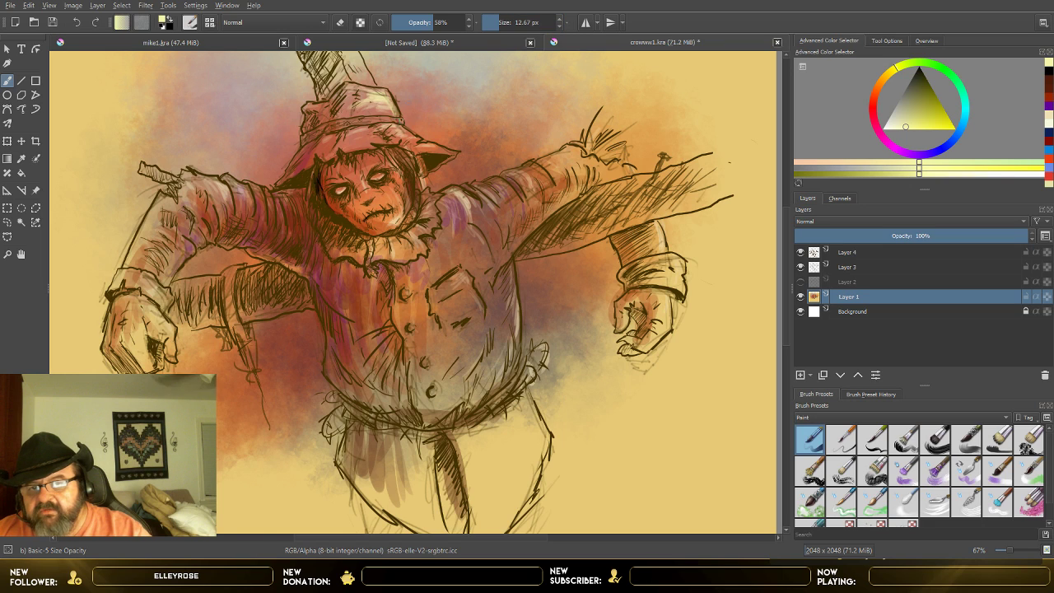
left_click(500, 23)
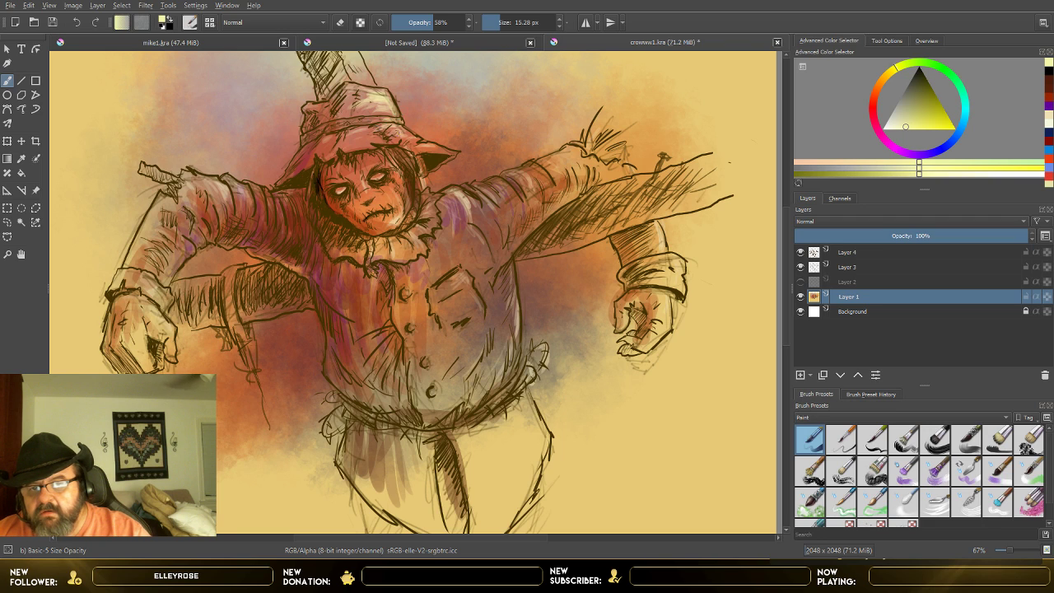
left_click_drag(408, 134, 398, 132)
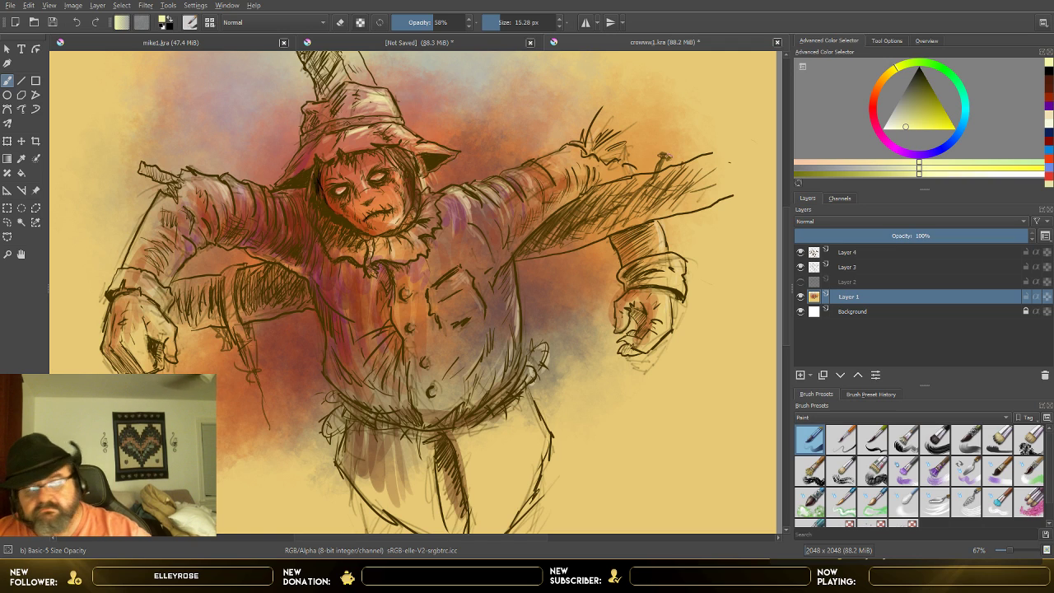
Step: Make Layer 4 active, choose a dark green painting colour, and set the brush size to 7.48 px
left_click(850, 253)
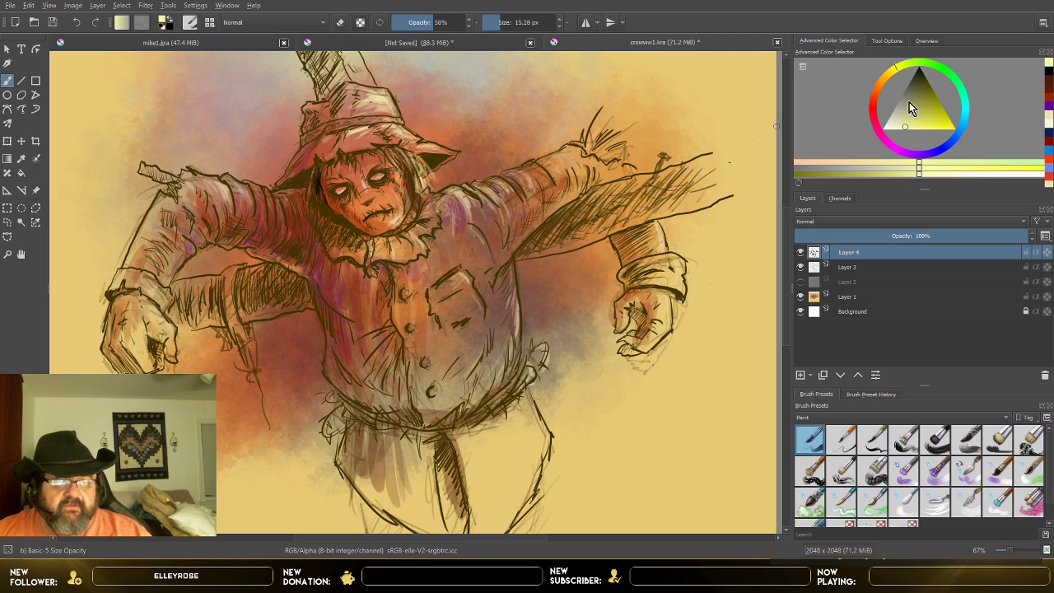
left_click(929, 88)
left_click(938, 65)
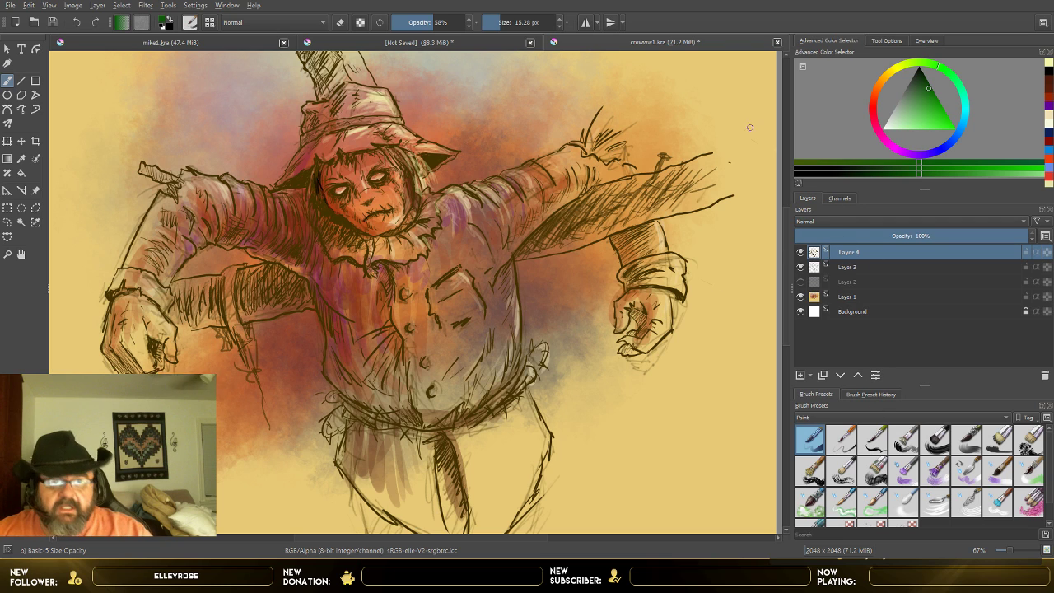
left_click(495, 25)
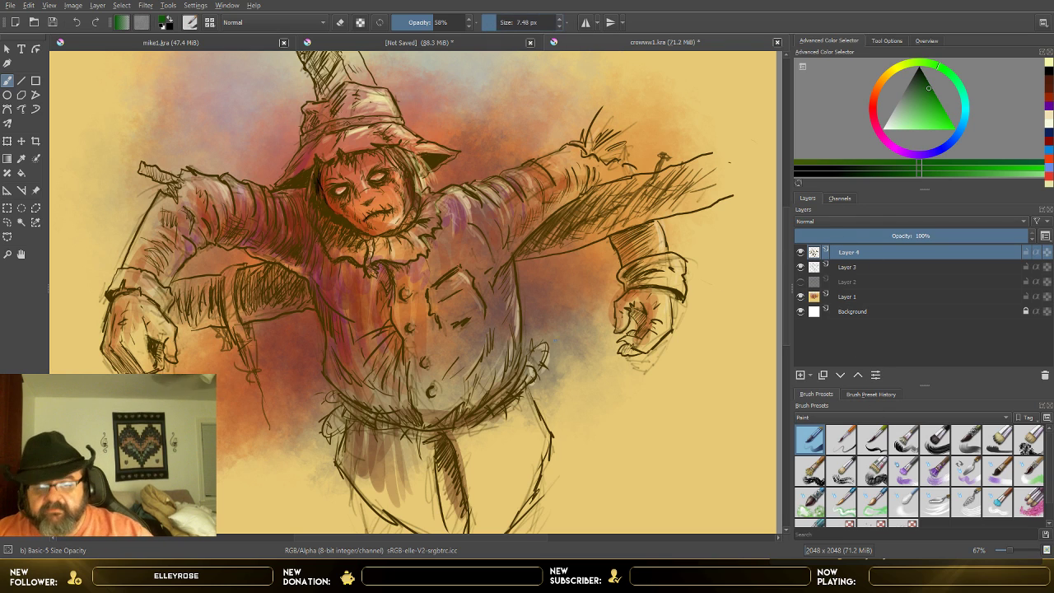
Step: Sign the painting with the artist's handwritten signature beside the scarecrow's lower body and write the year 2019 beneath it
mouse_move(578, 384)
left_mouse_down()
mouse_move(583, 441)
mouse_move(596, 393)
mouse_move(677, 387)
left_mouse_up()
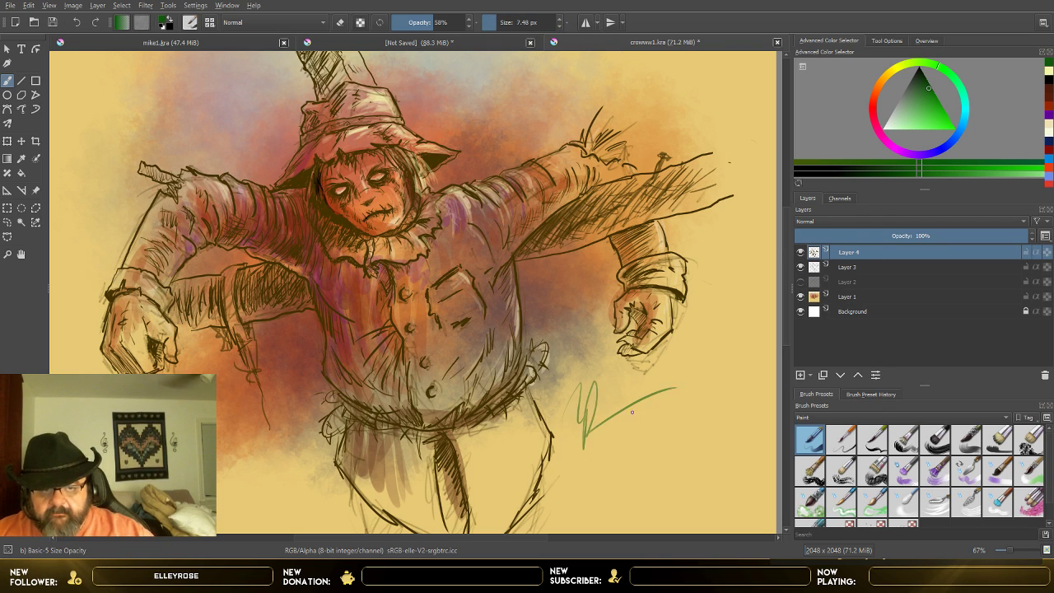
mouse_move(611, 402)
left_mouse_down()
mouse_move(616, 435)
mouse_move(634, 420)
left_mouse_up()
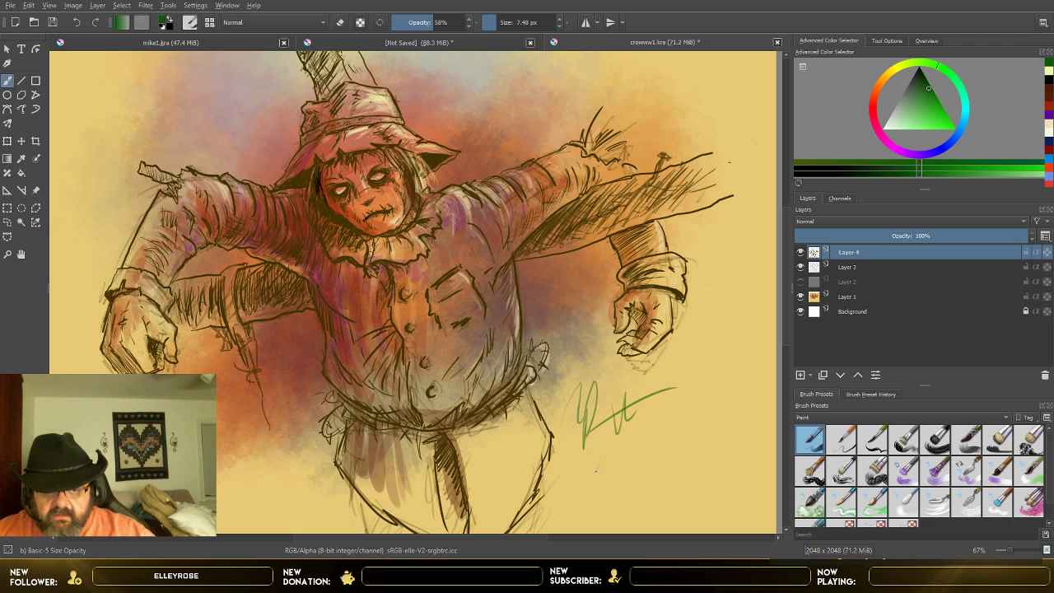
mouse_move(596, 470)
left_mouse_down()
mouse_move(618, 456)
mouse_move(635, 425)
mouse_move(639, 467)
left_mouse_up()
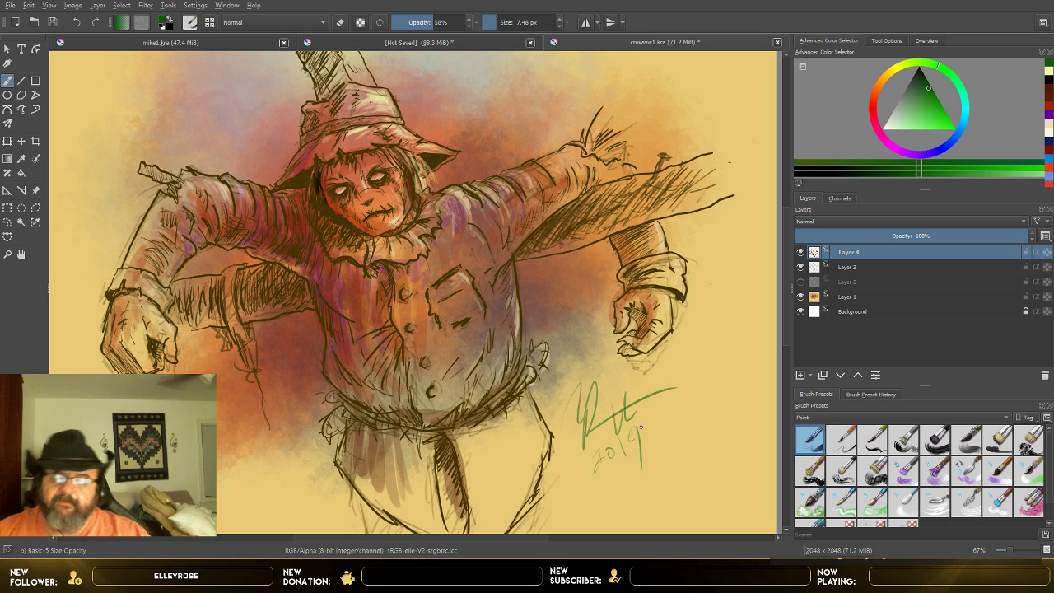
Step: Save the signed scarecrow painting to its existing file, croww1.kra
key("minus")
key("minus")
scroll(91, 75, "up", 1)
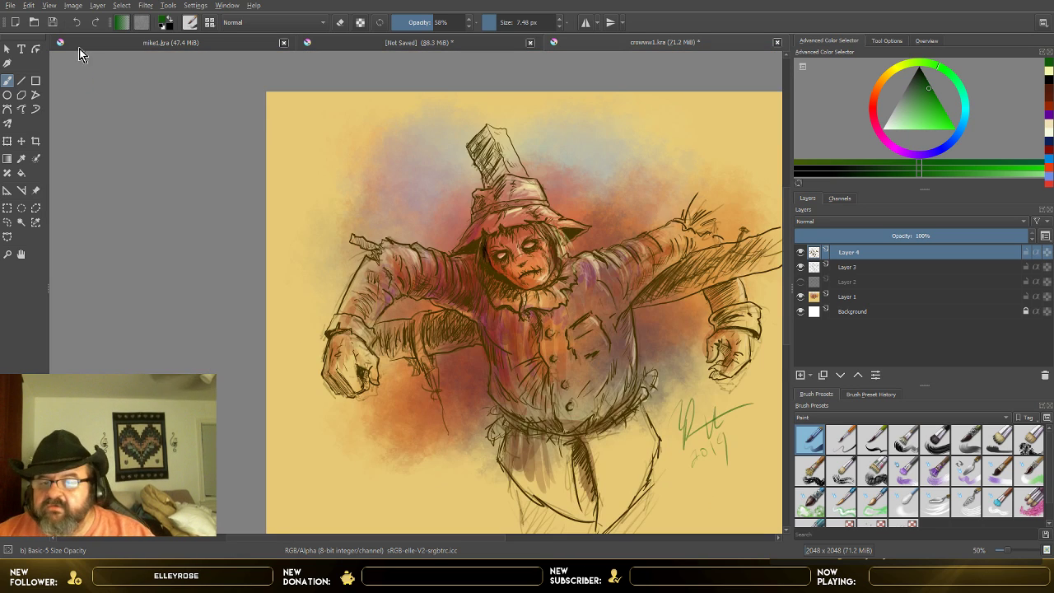
scroll(119, 81, "down", 1)
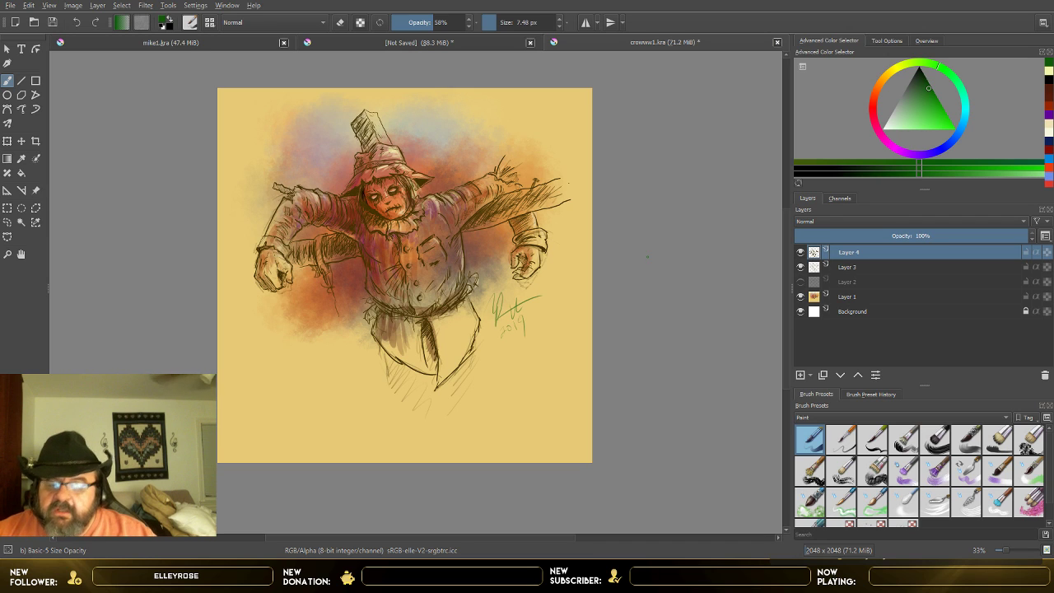
left_click(53, 22)
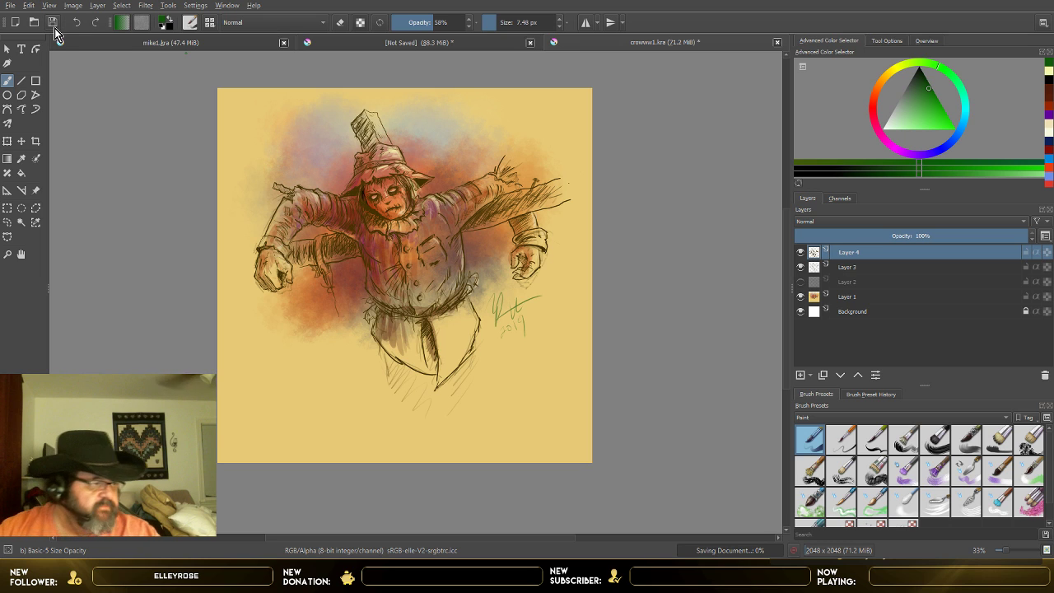